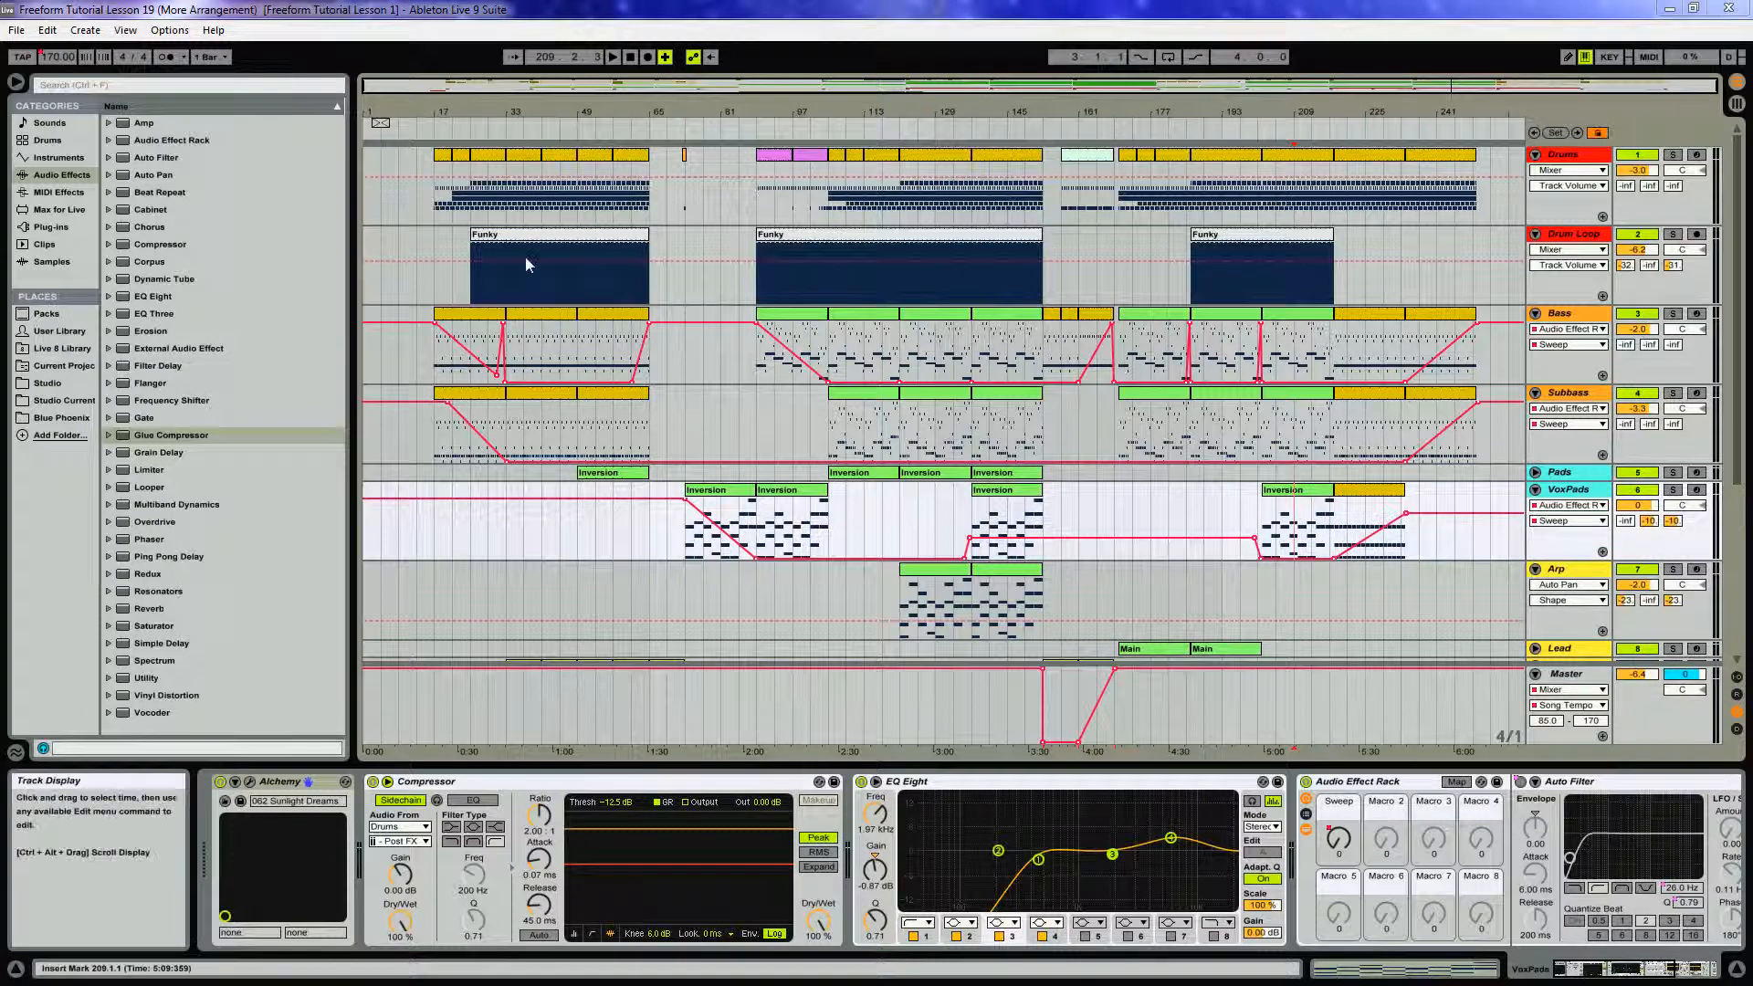
Split the Drums clip at bar 64 and open the resulting final one-bar clip in an enlarged note editor
{"action": "left_click_drag", "start_coordinate": [652, 109], "coordinate": [652, 639]}
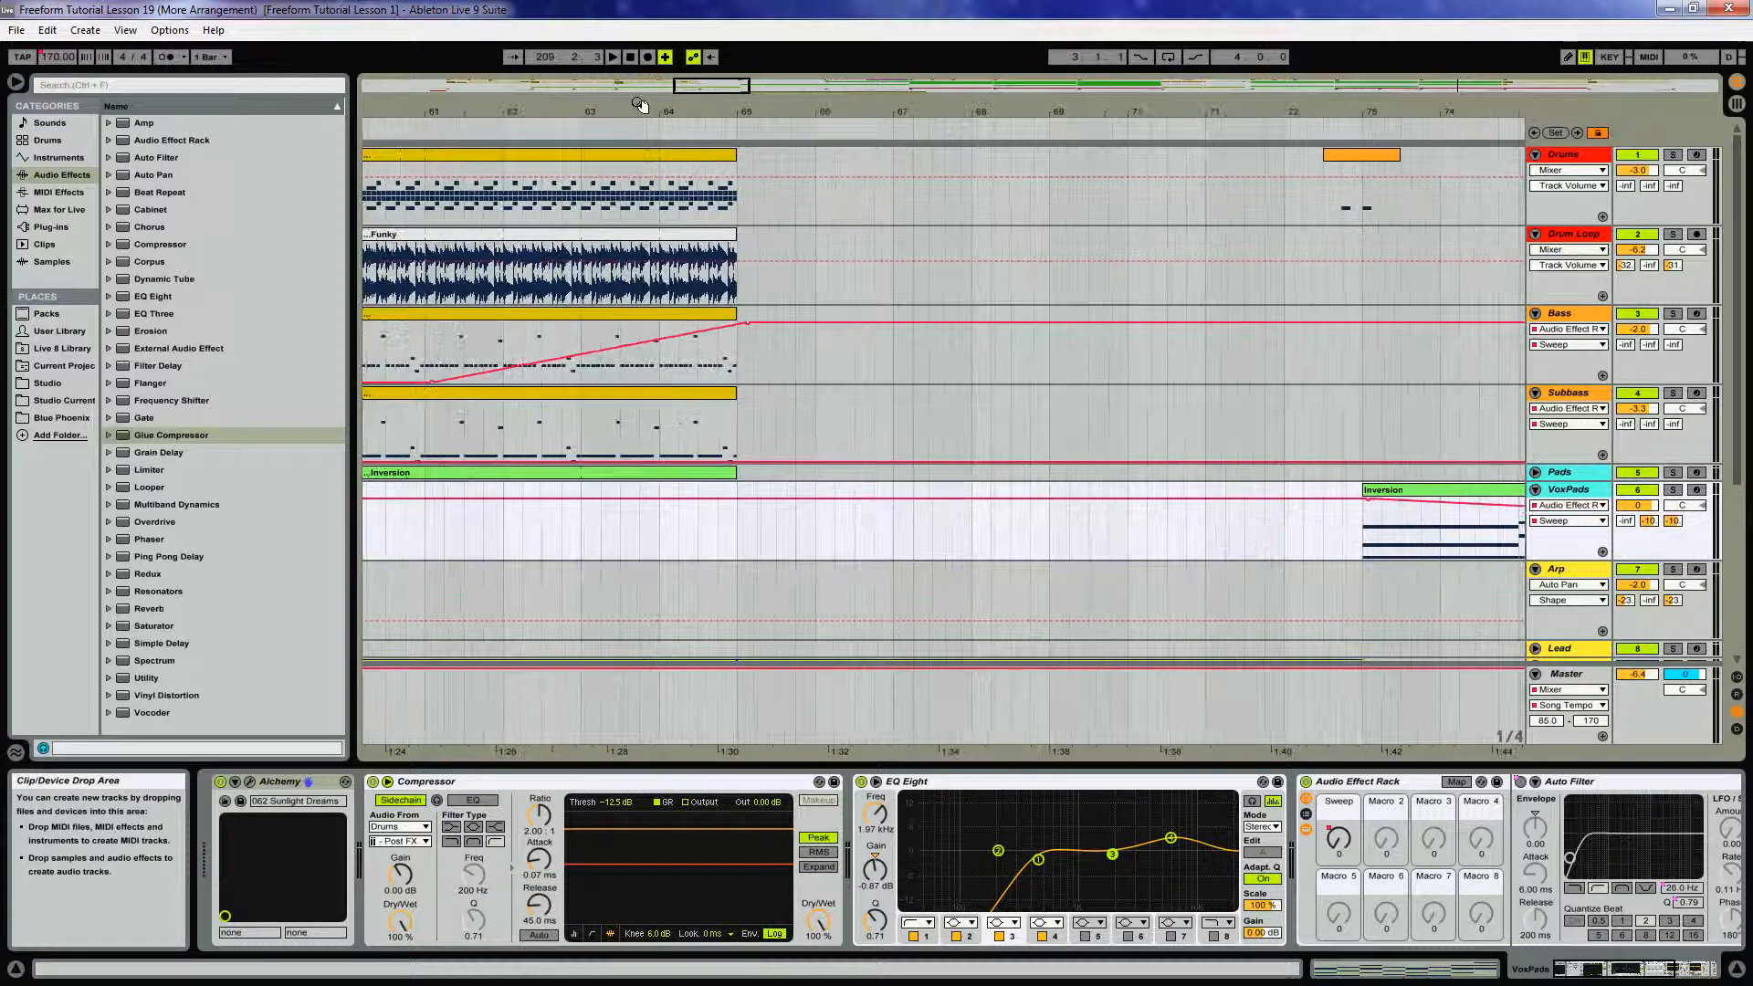
{"action": "left_click", "coordinate": [663, 198]}
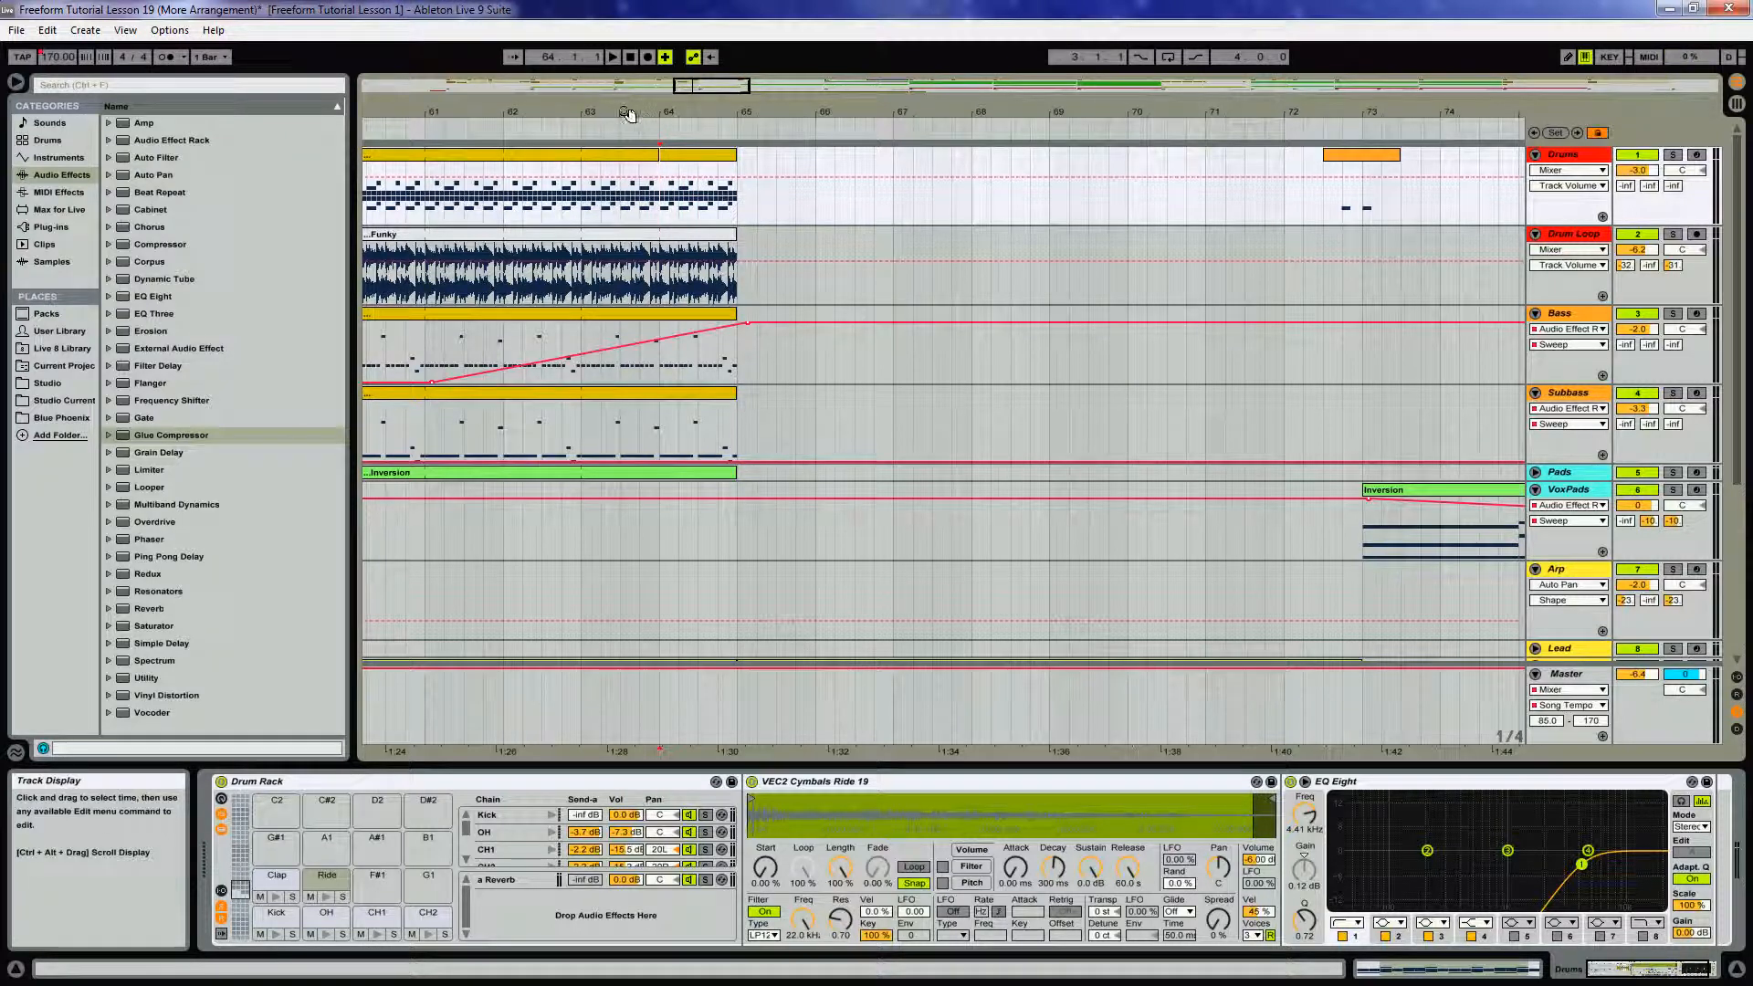
{"action": "key", "text": "minus"}
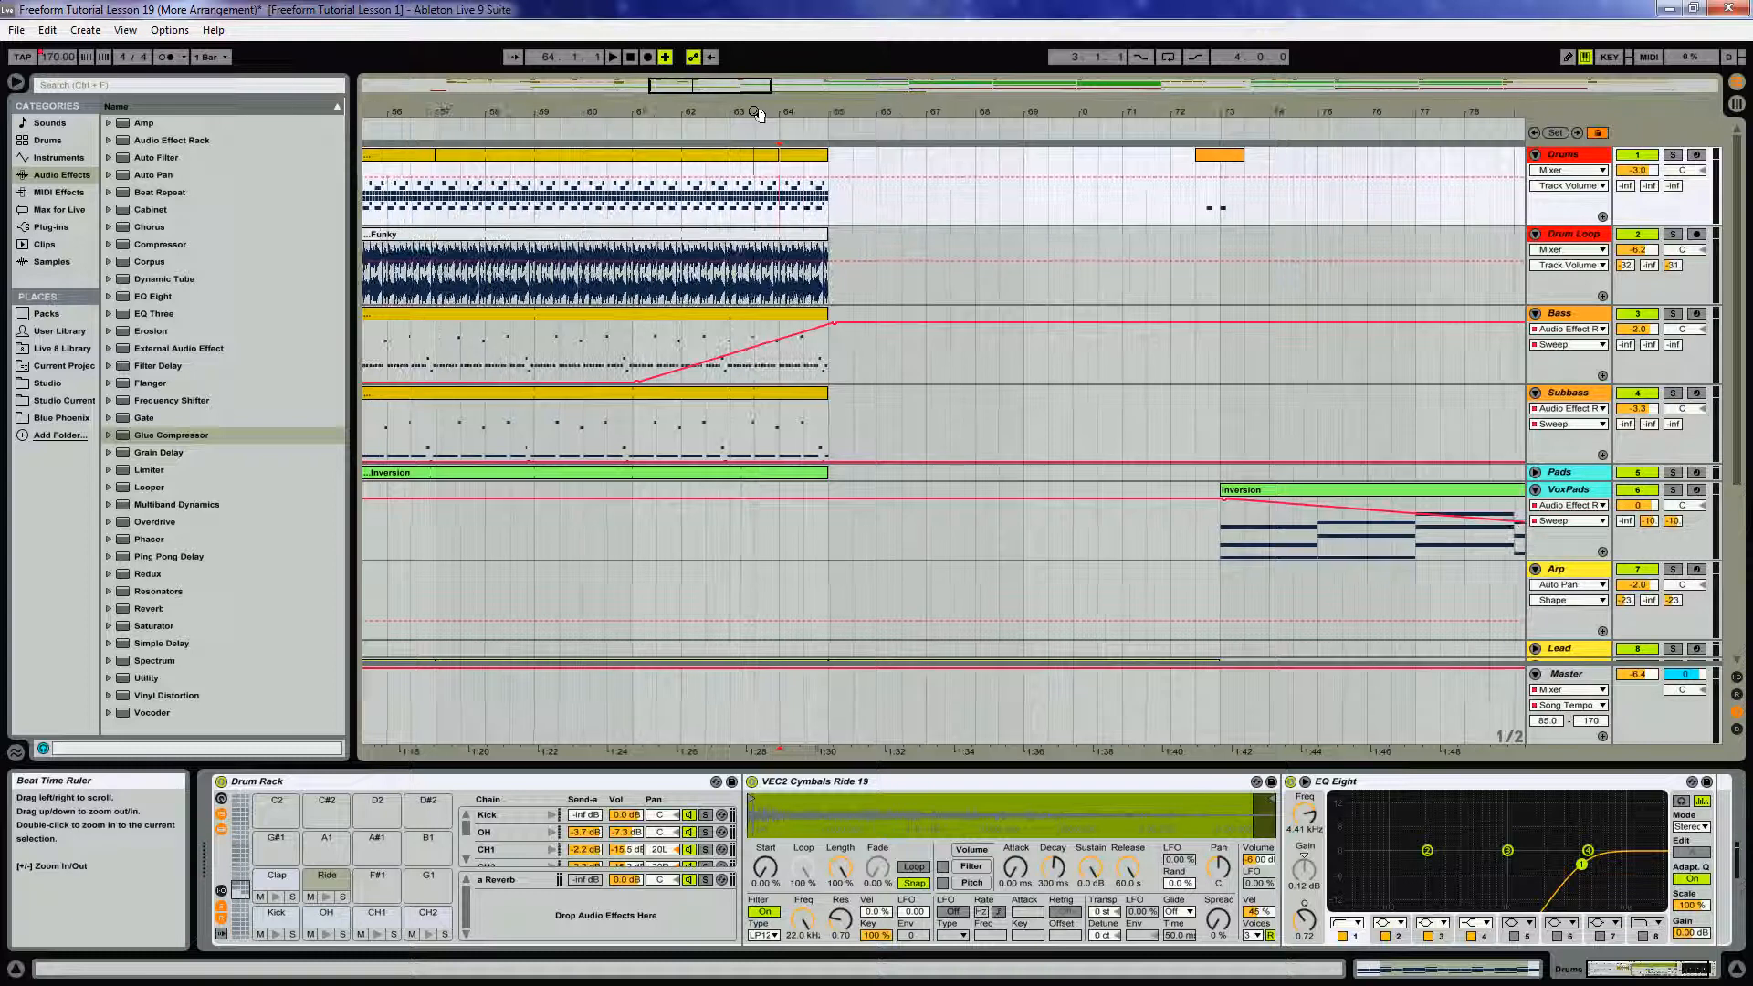
{"action": "double_click", "coordinate": [798, 155]}
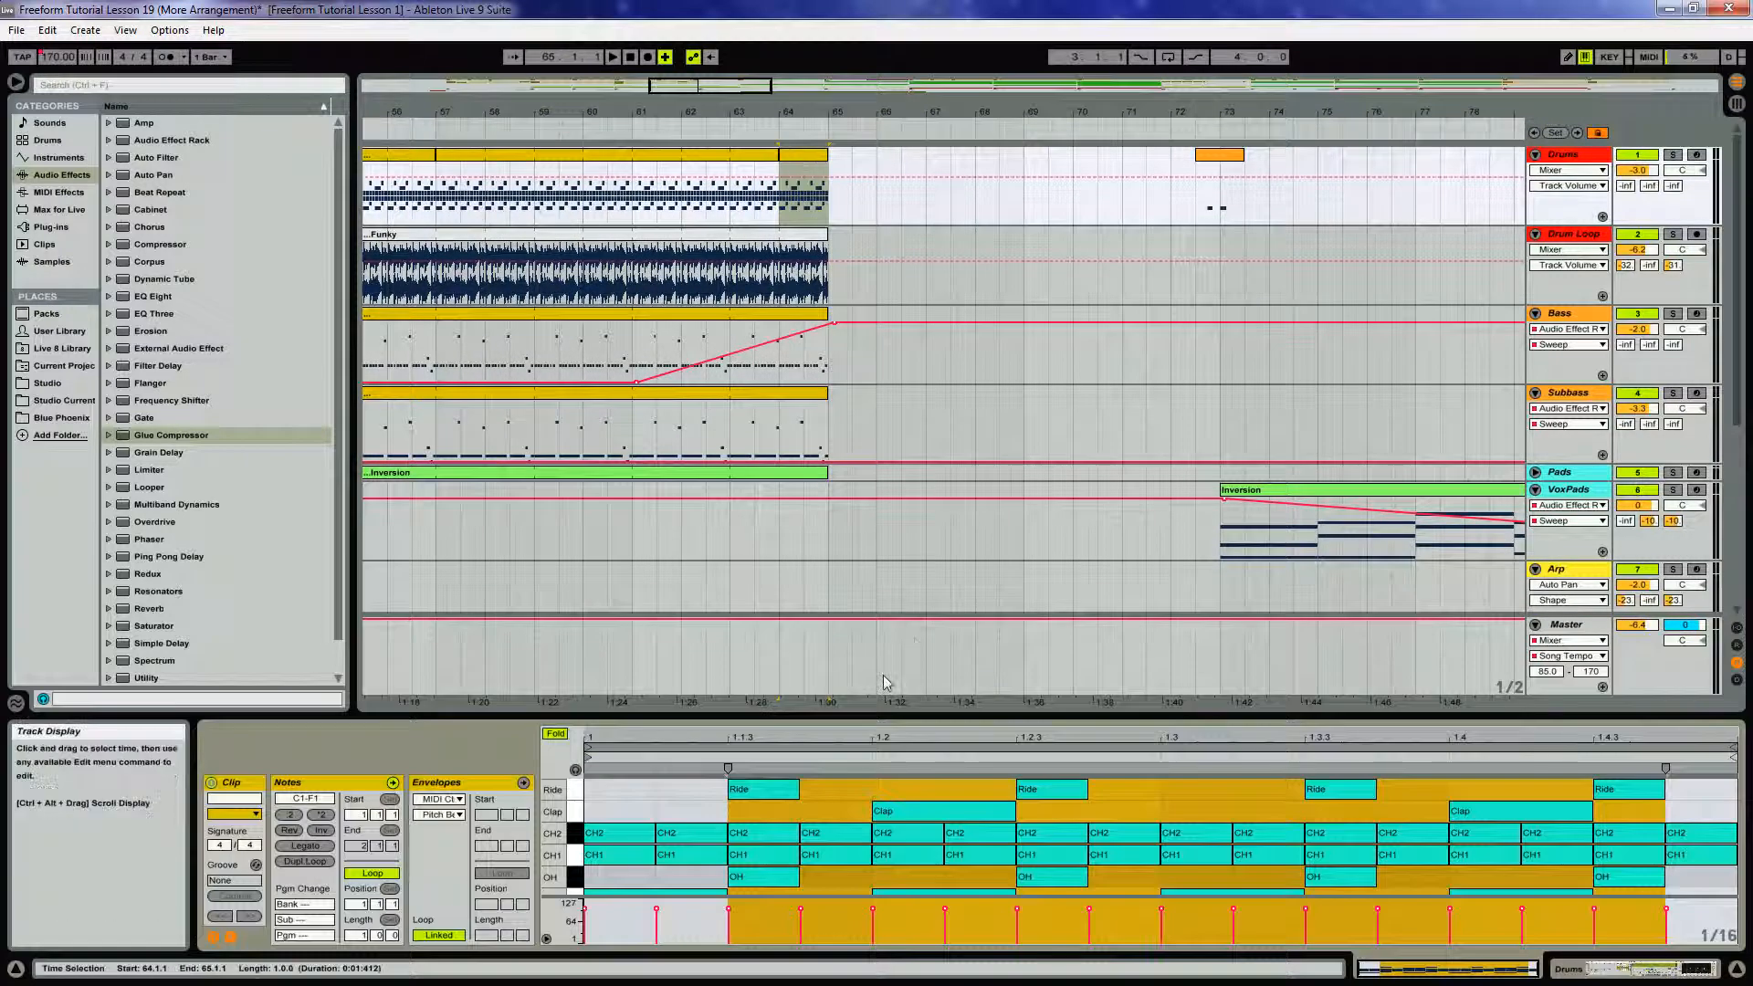
{"action": "left_click_drag", "start_coordinate": [854, 717], "coordinate": [852, 653]}
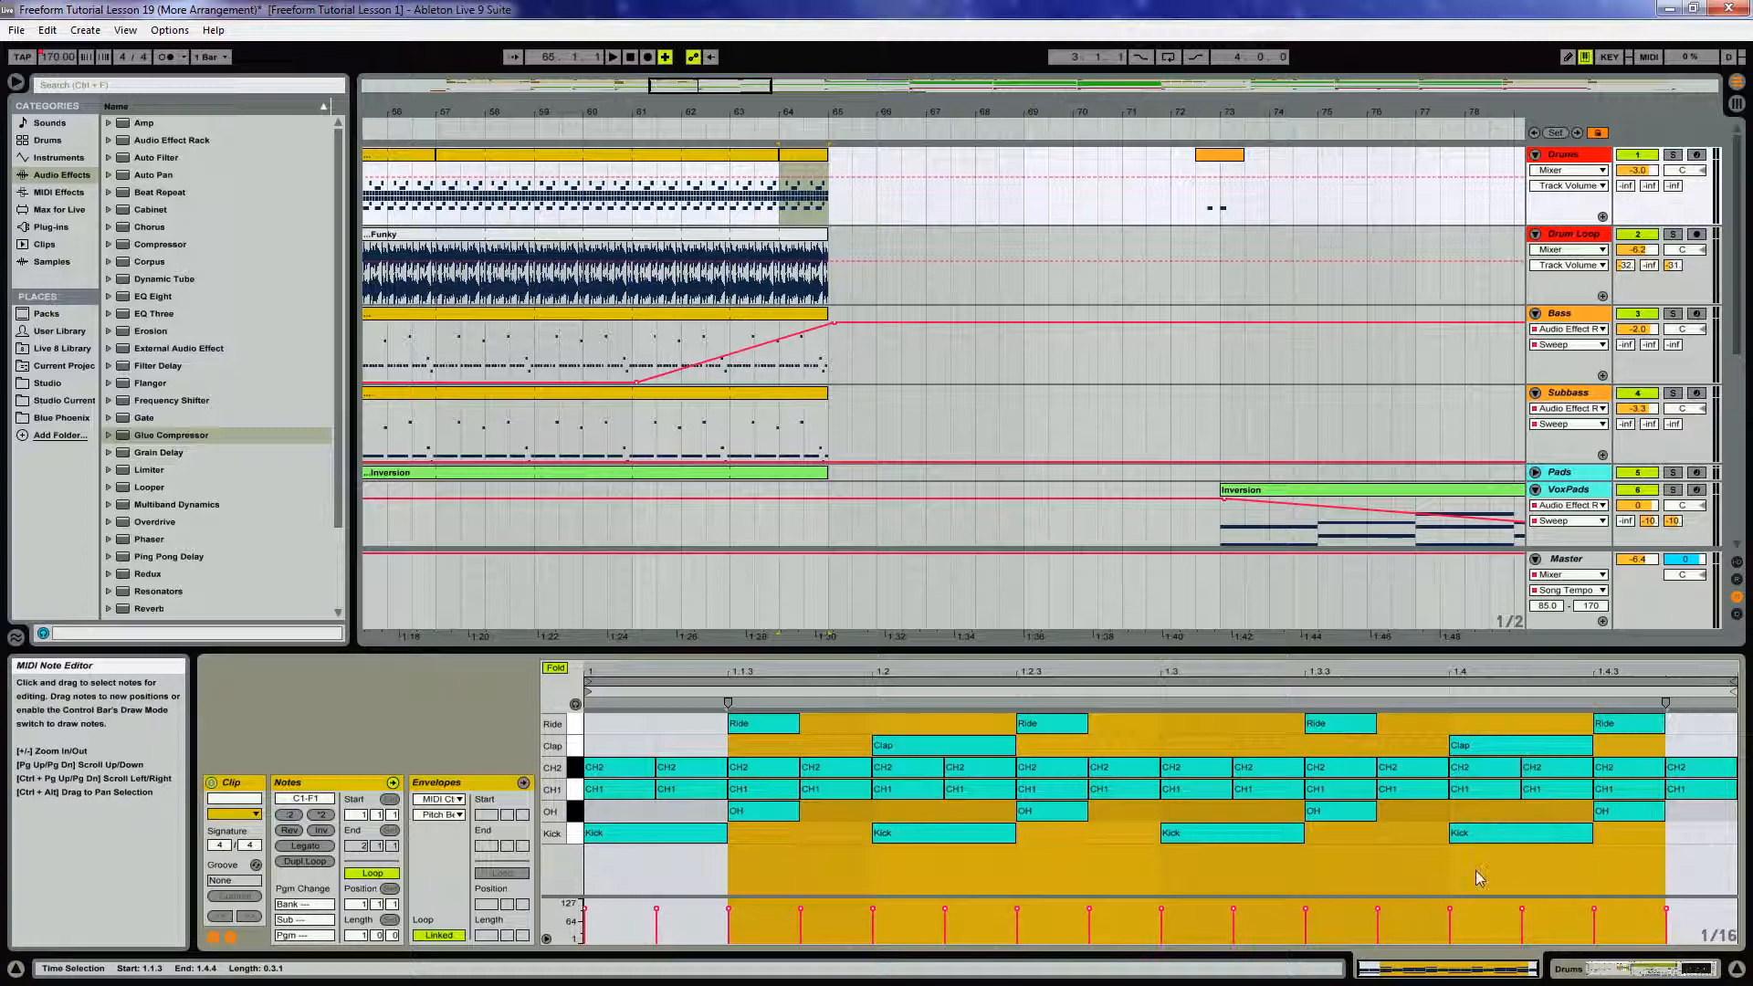
Deactivate the kick, hi-hat and ride notes in the clip's last beat, keeping the clap active, and play the ending
{"action": "left_click_drag", "start_coordinate": [1481, 878], "coordinate": [1691, 788]}
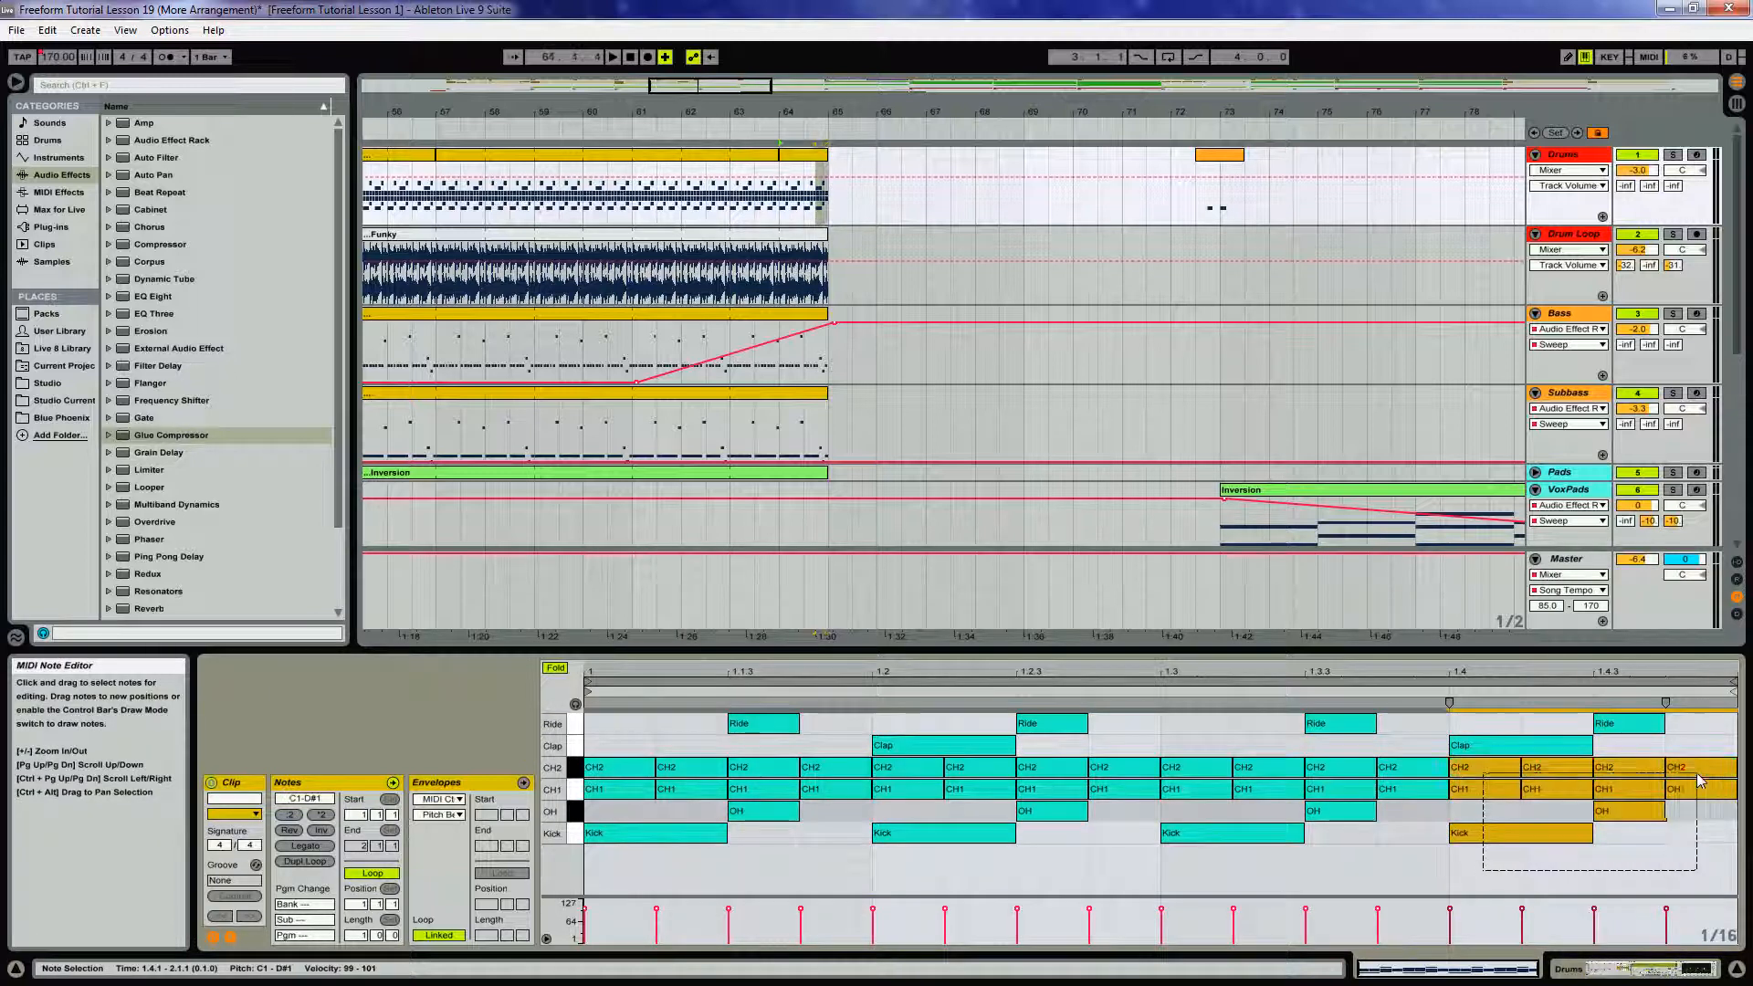
{"action": "left_click", "coordinate": [1640, 728]}
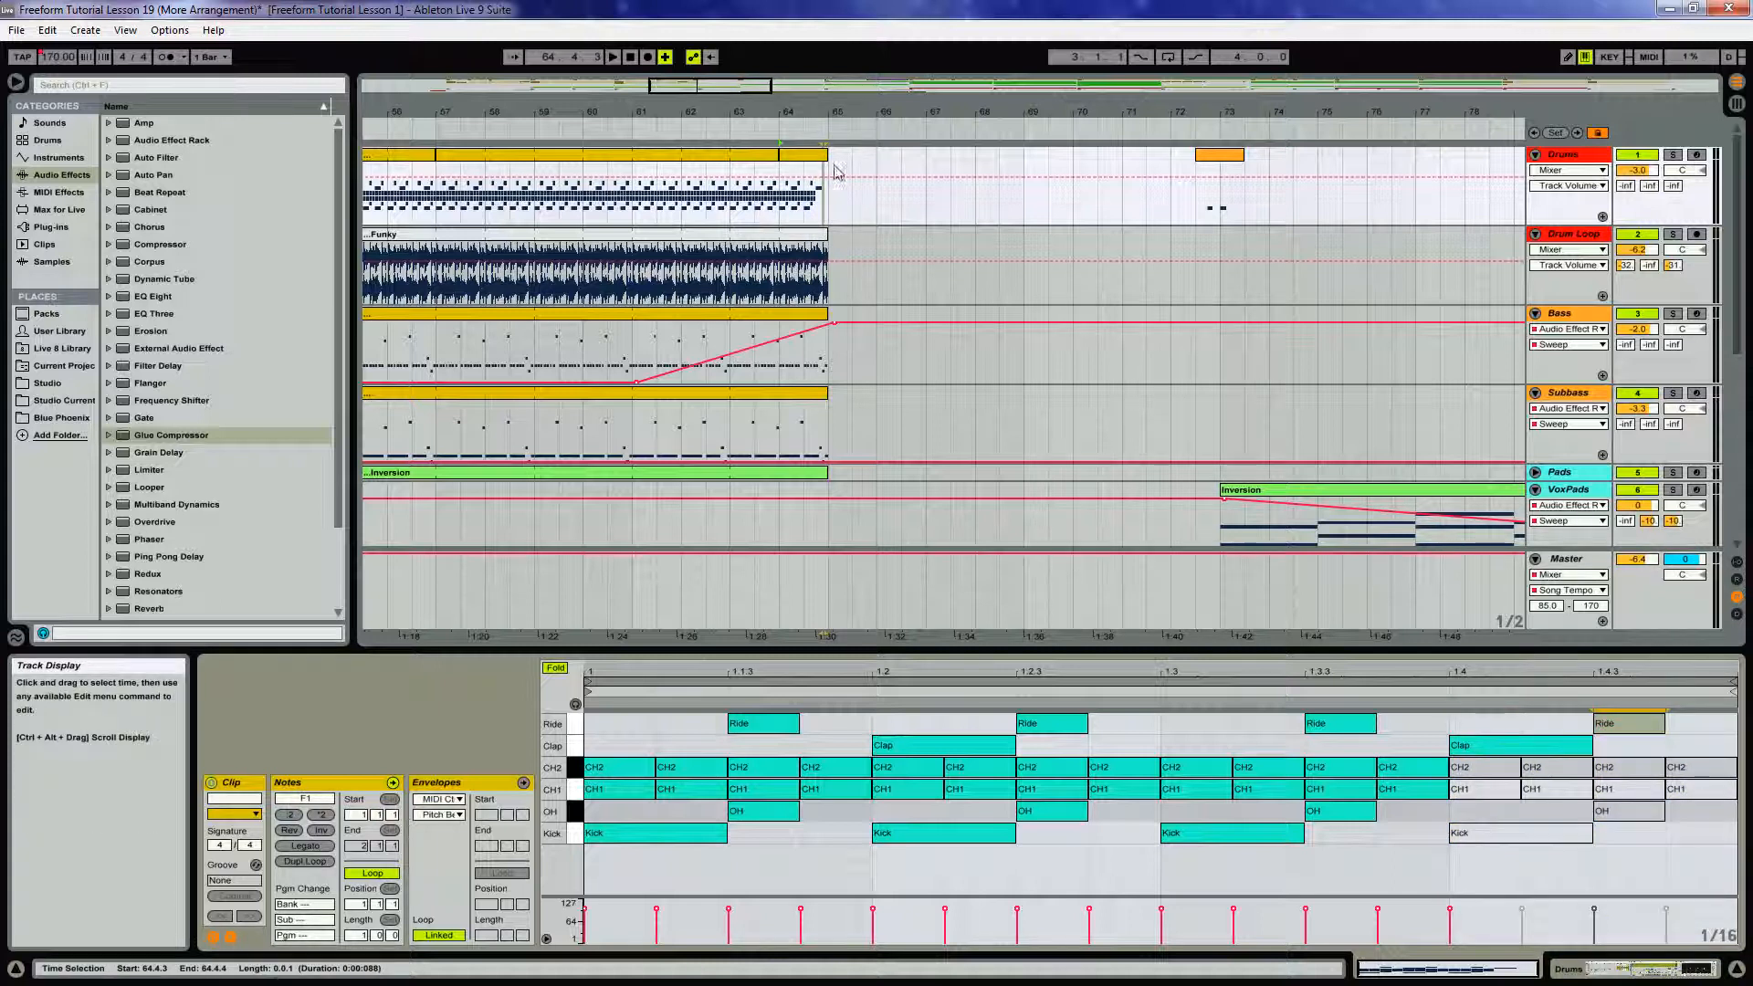
{"action": "left_click", "coordinate": [602, 131]}
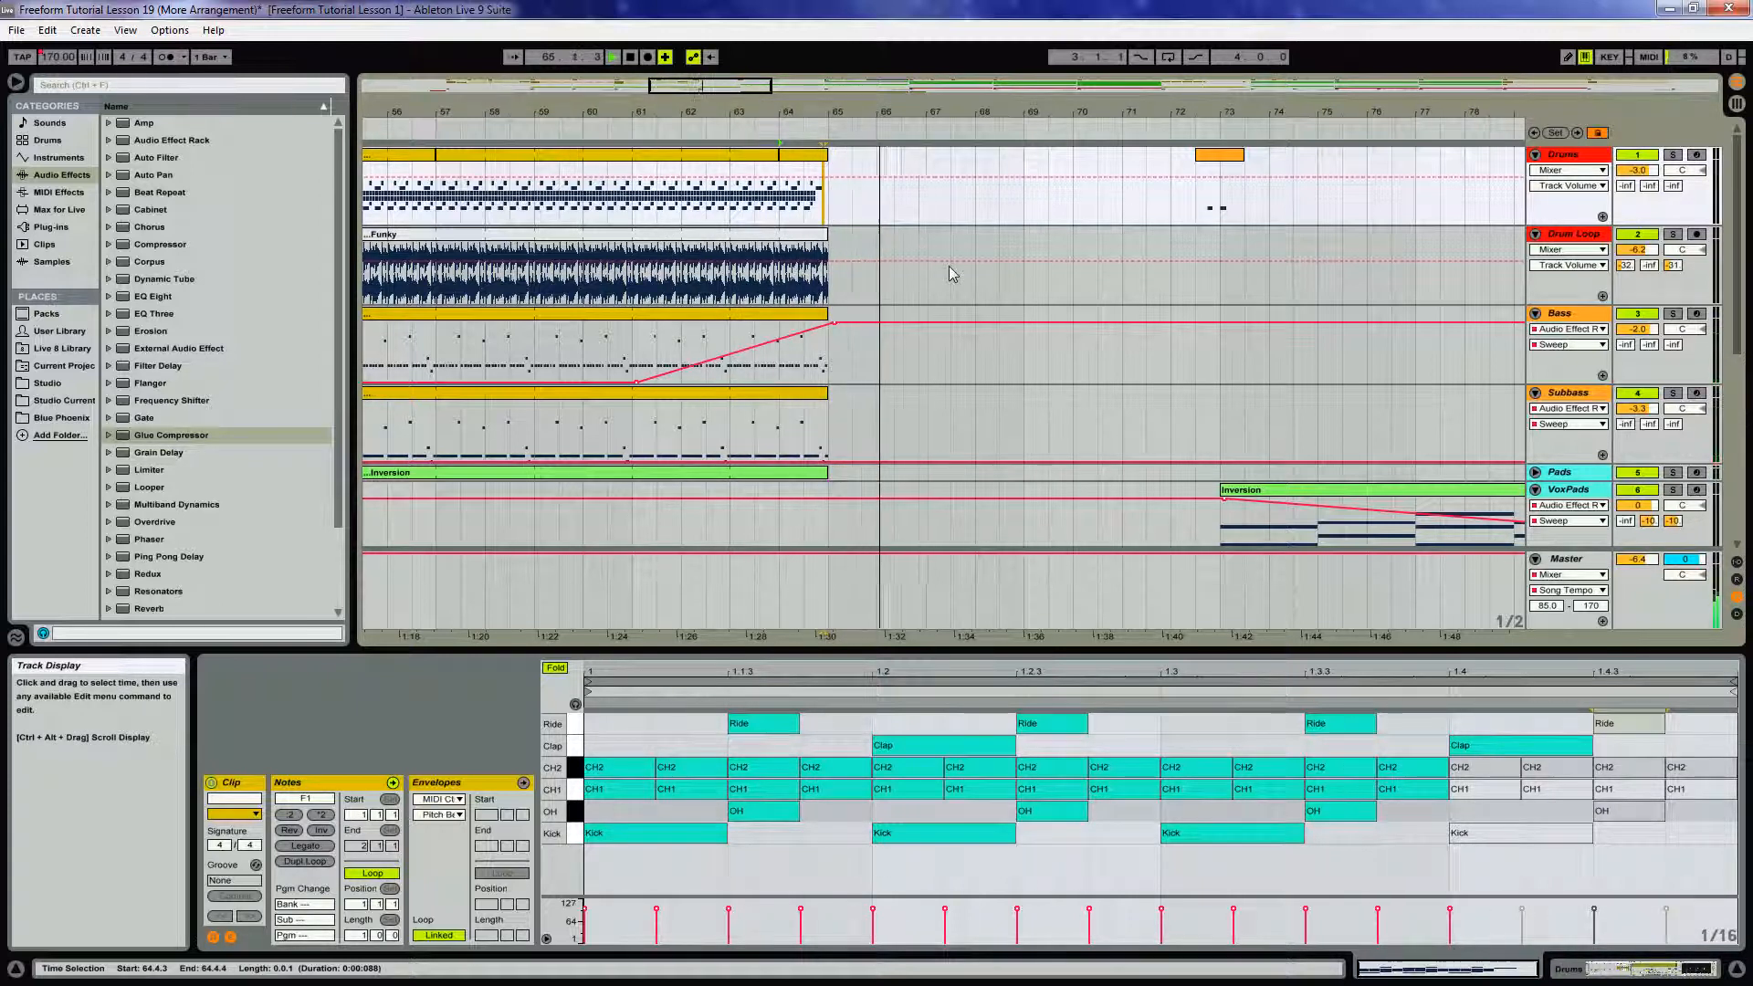
{"action": "key", "text": "space"}
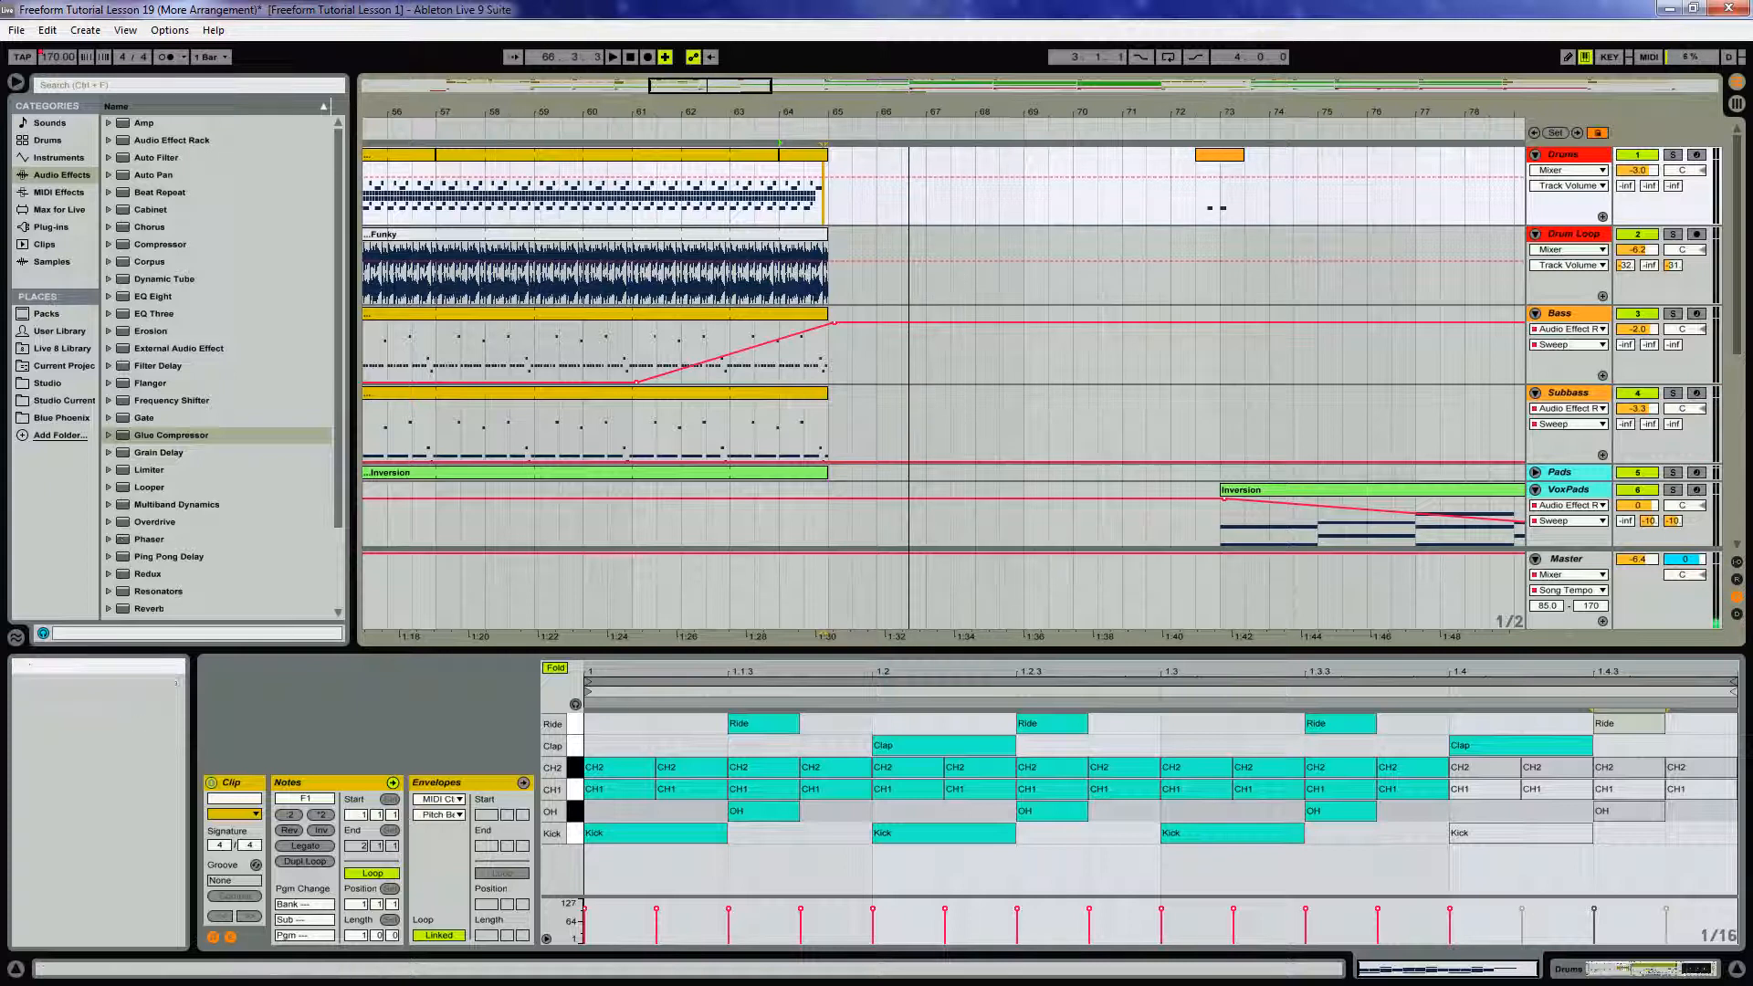
Lower the raised VoxPads Sweep automation between about bars 137 and 201 to its minimum
{"action": "left_click_drag", "start_coordinate": [821, 111], "coordinate": [563, 53]}
{"action": "scroll", "coordinate": [1085, 460], "scroll_direction": "down", "scroll_amount": 1}
{"action": "scroll", "coordinate": [1085, 467], "scroll_direction": "down", "scroll_amount": 4}
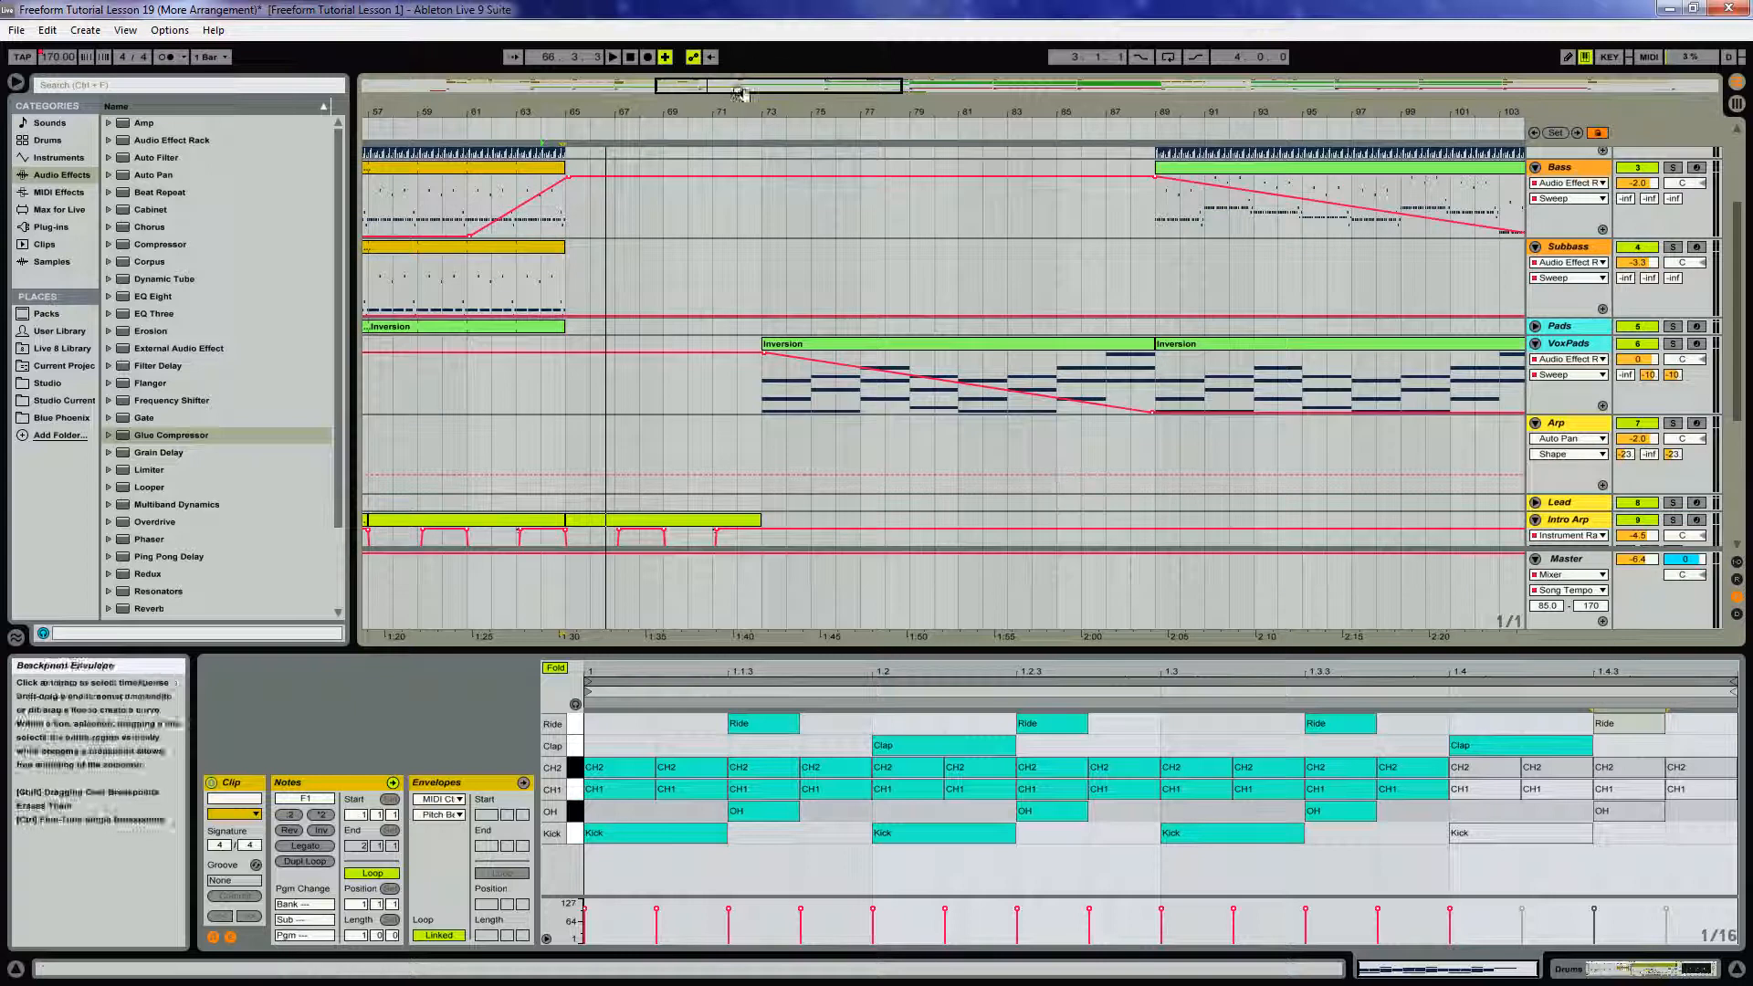
{"action": "left_click_drag", "start_coordinate": [740, 112], "coordinate": [730, 57]}
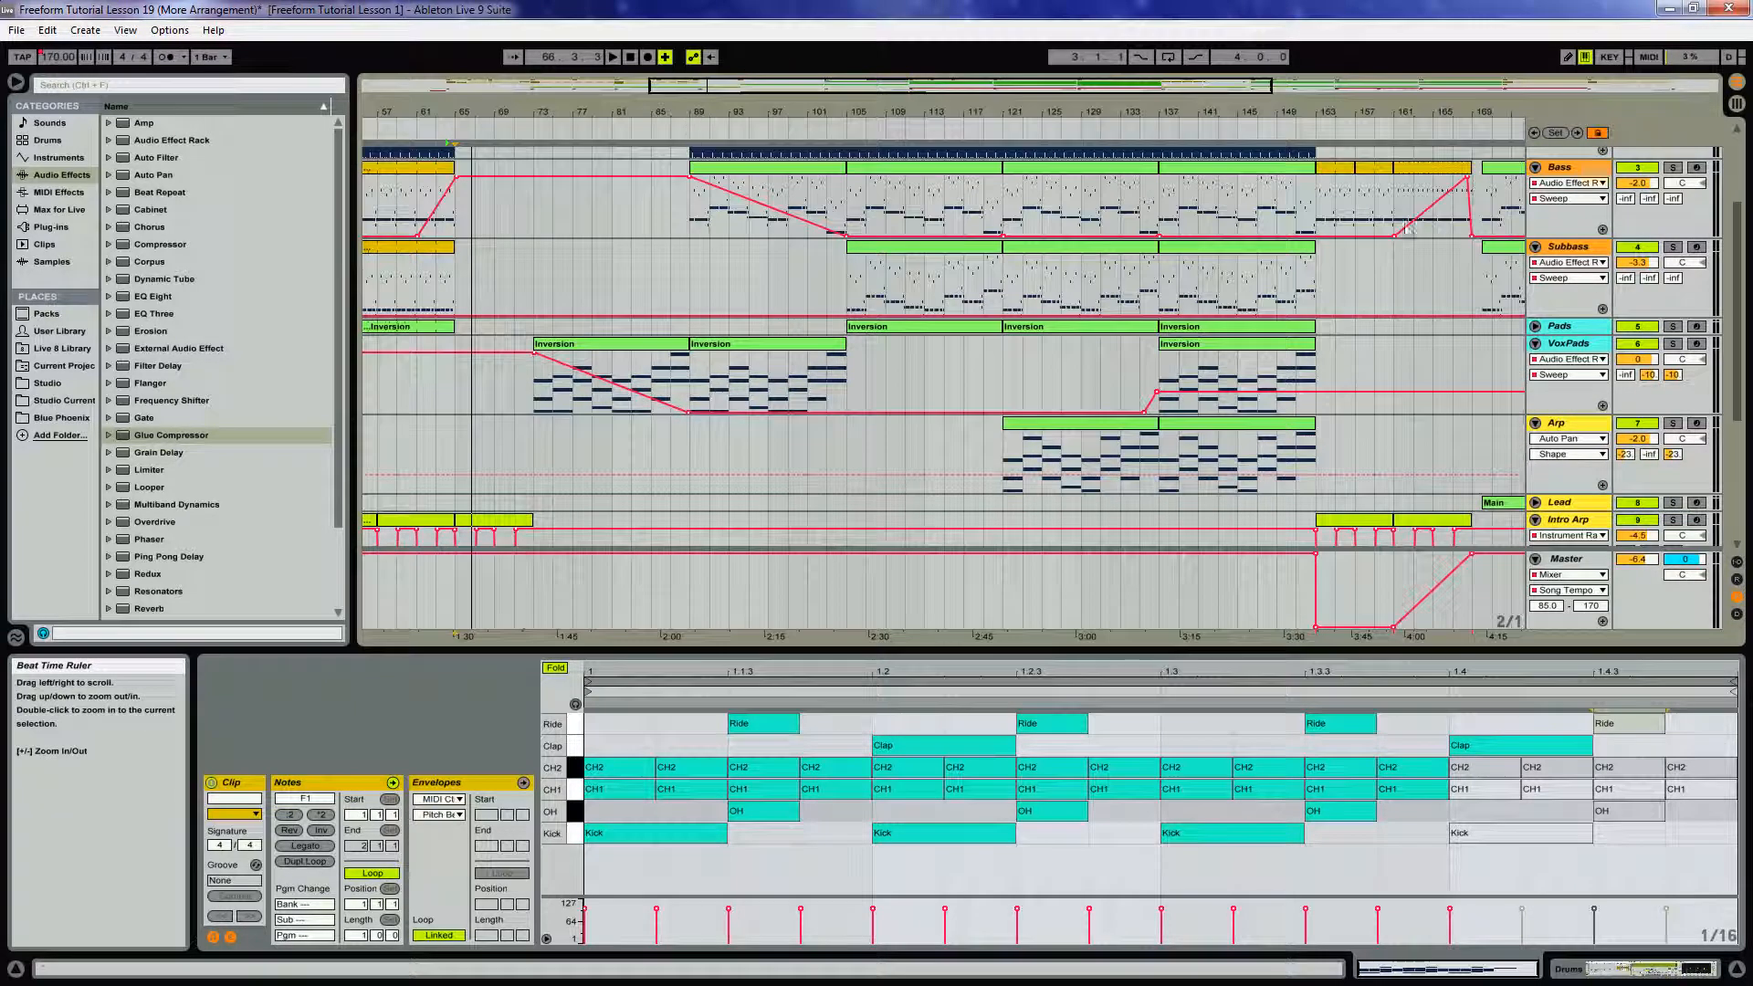
{"action": "left_click_drag", "start_coordinate": [1228, 94], "coordinate": [1463, 94]}
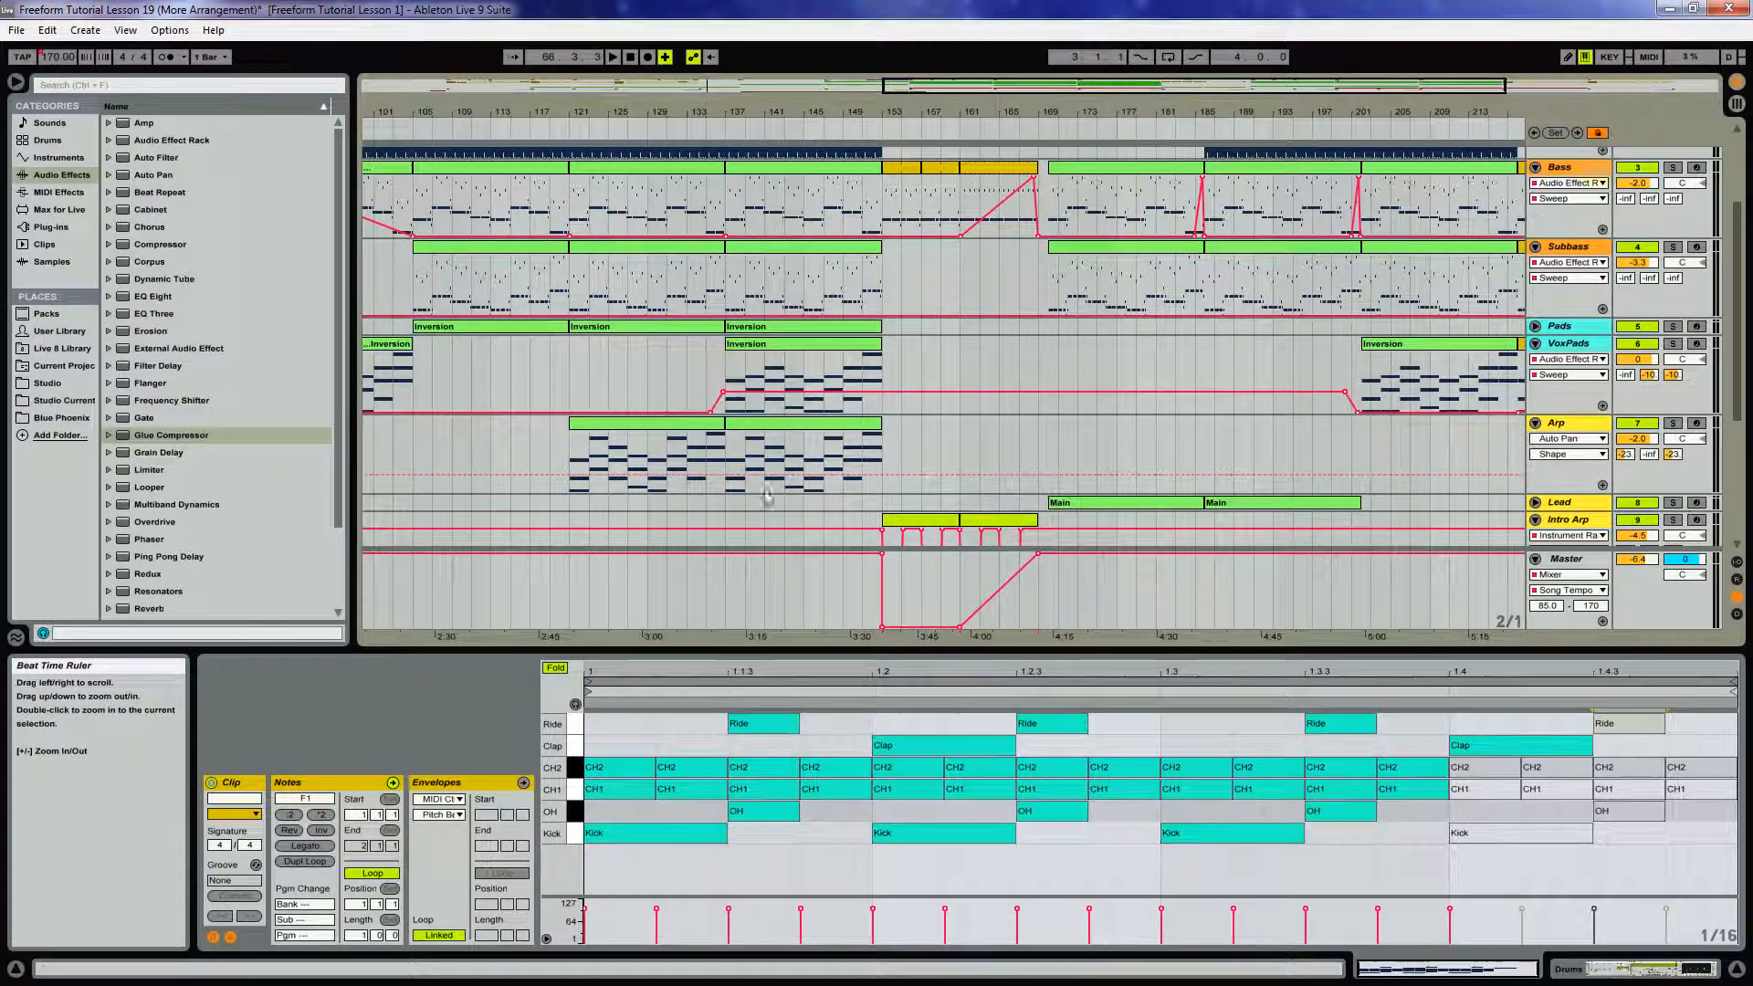
{"action": "mouse_move", "coordinate": [729, 399]}
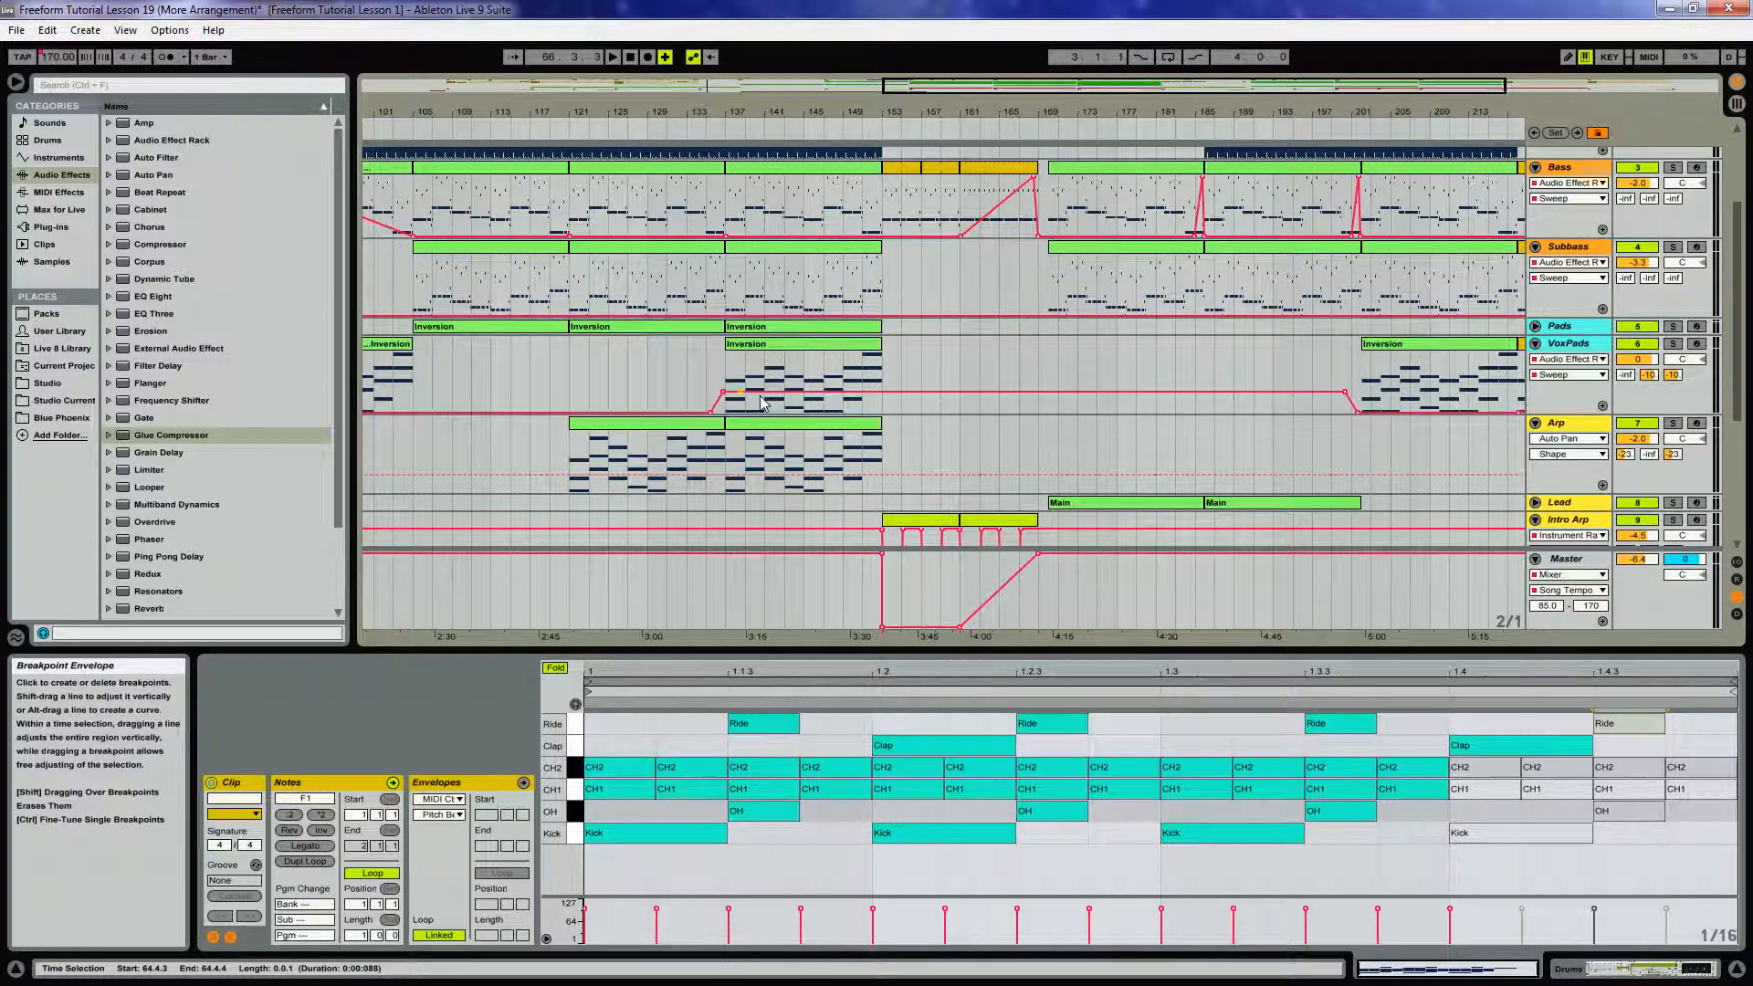
{"action": "left_click", "coordinate": [901, 391]}
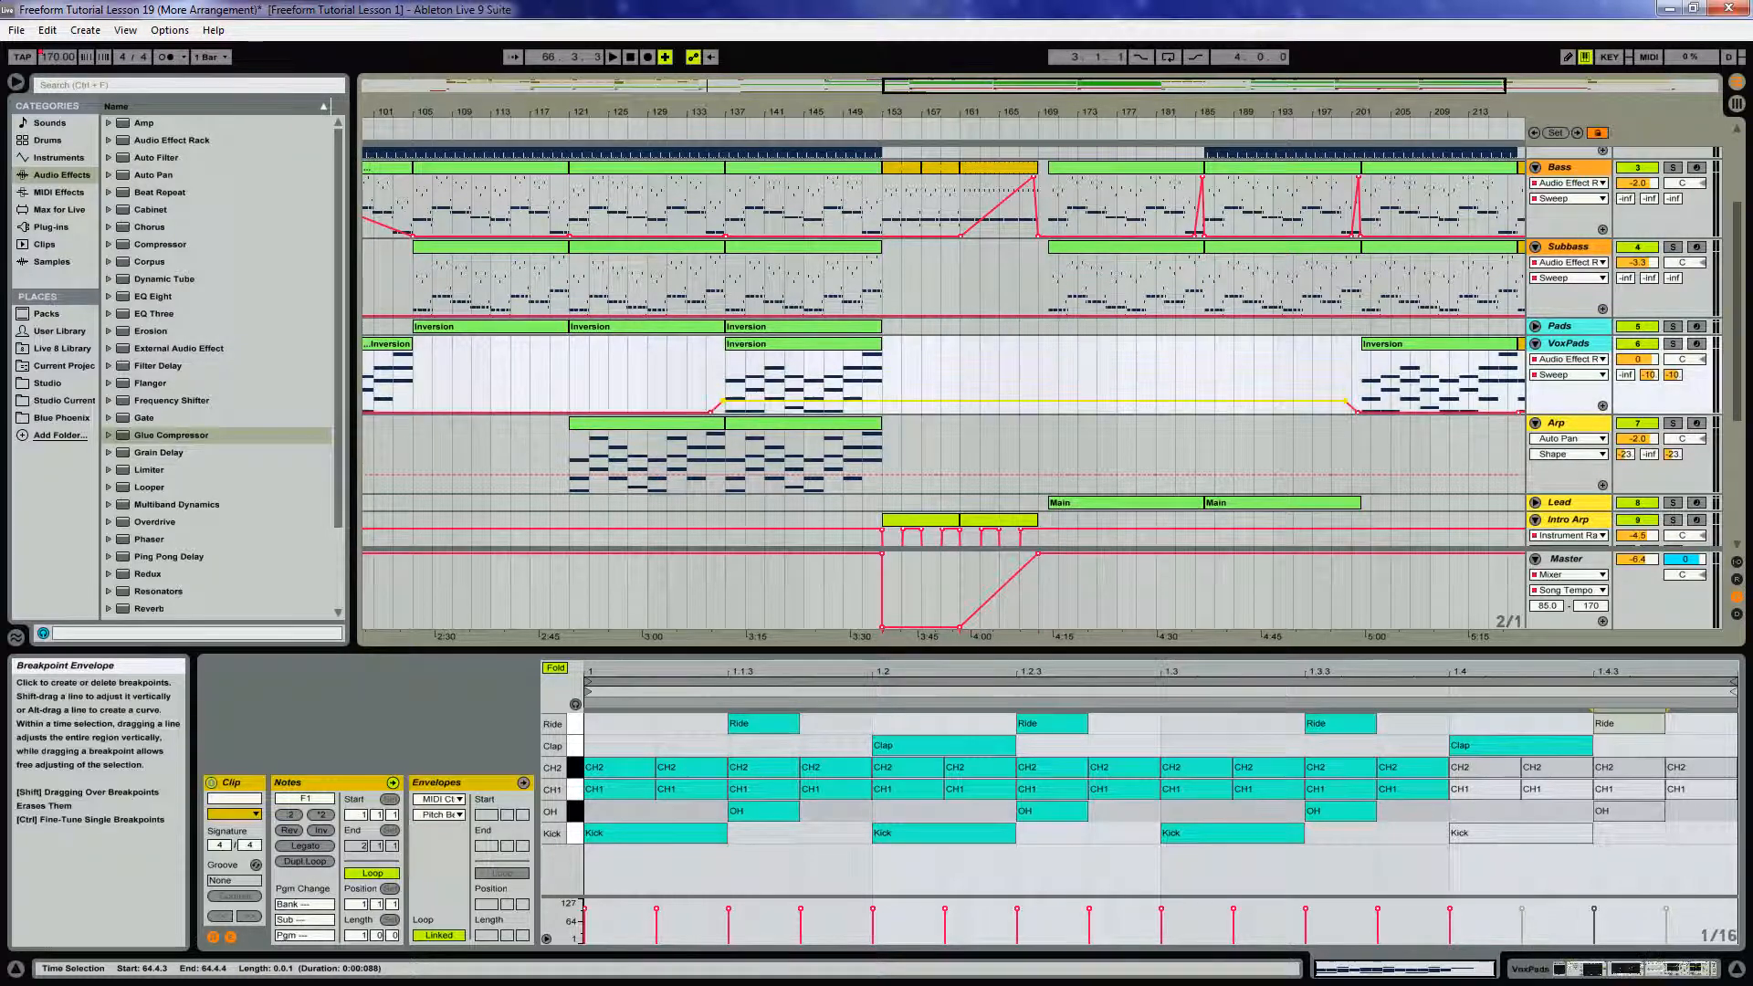
Play the VoxPads Inversion clip from bar 137 and show the track's device chain
{"action": "left_click", "coordinate": [770, 351]}
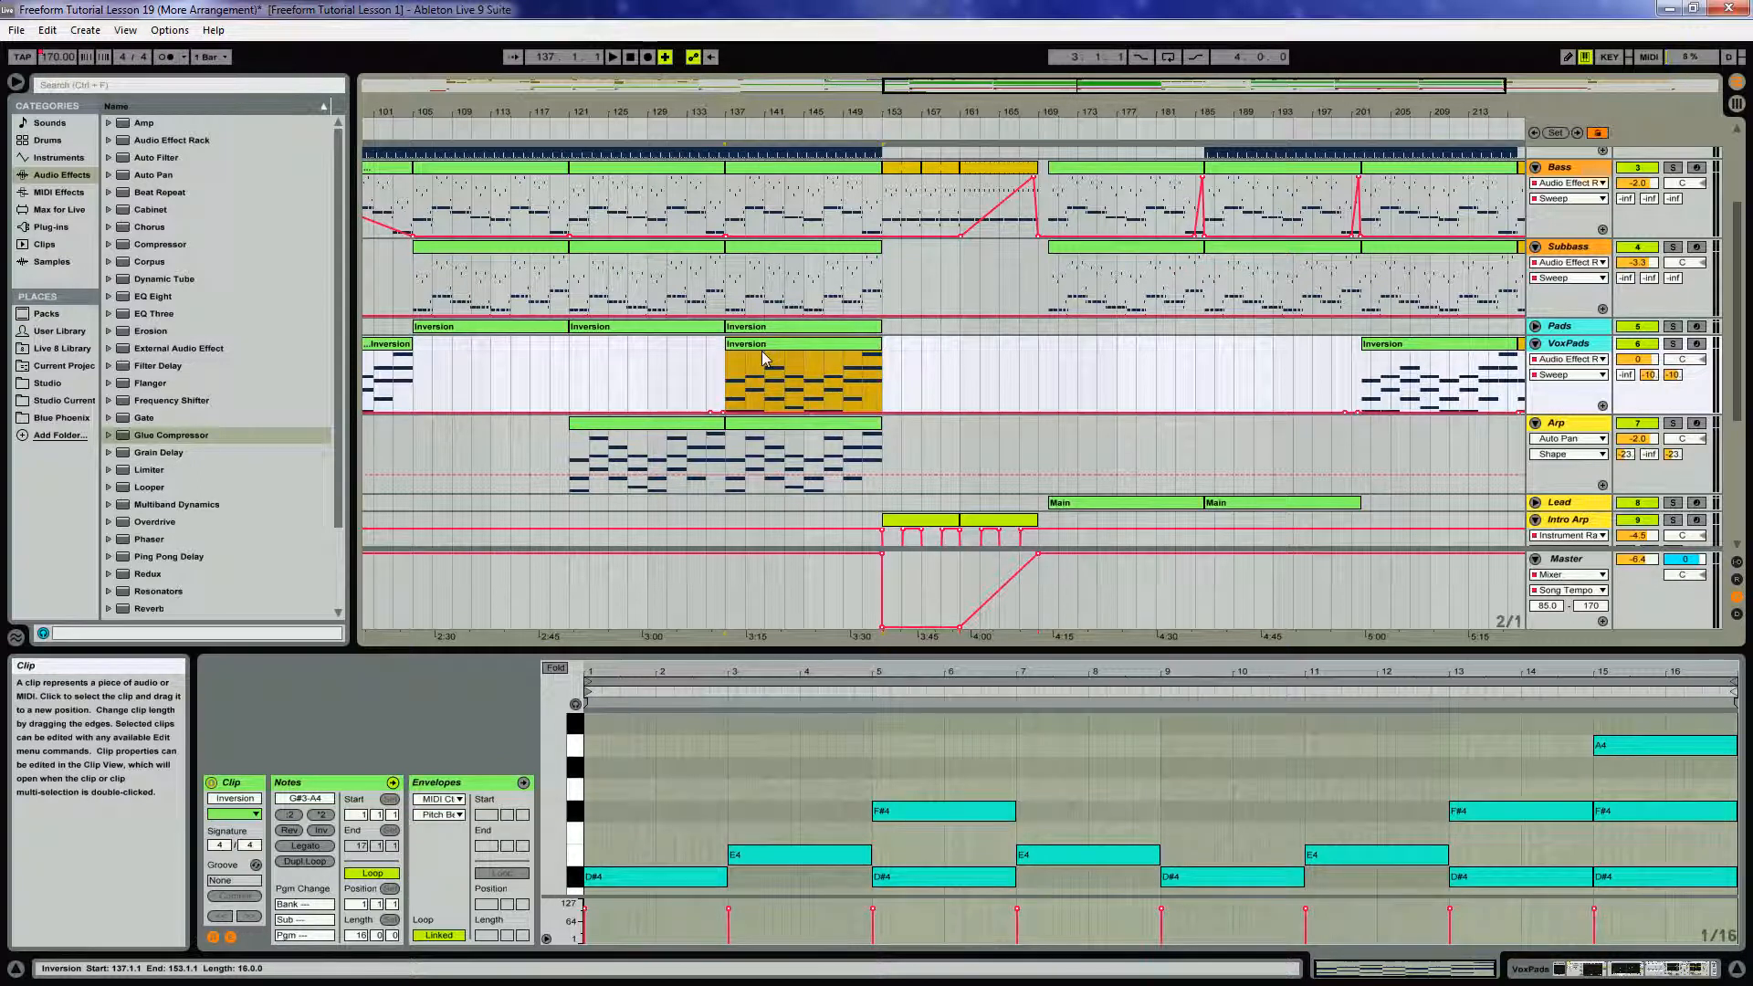
{"action": "key", "text": "space"}
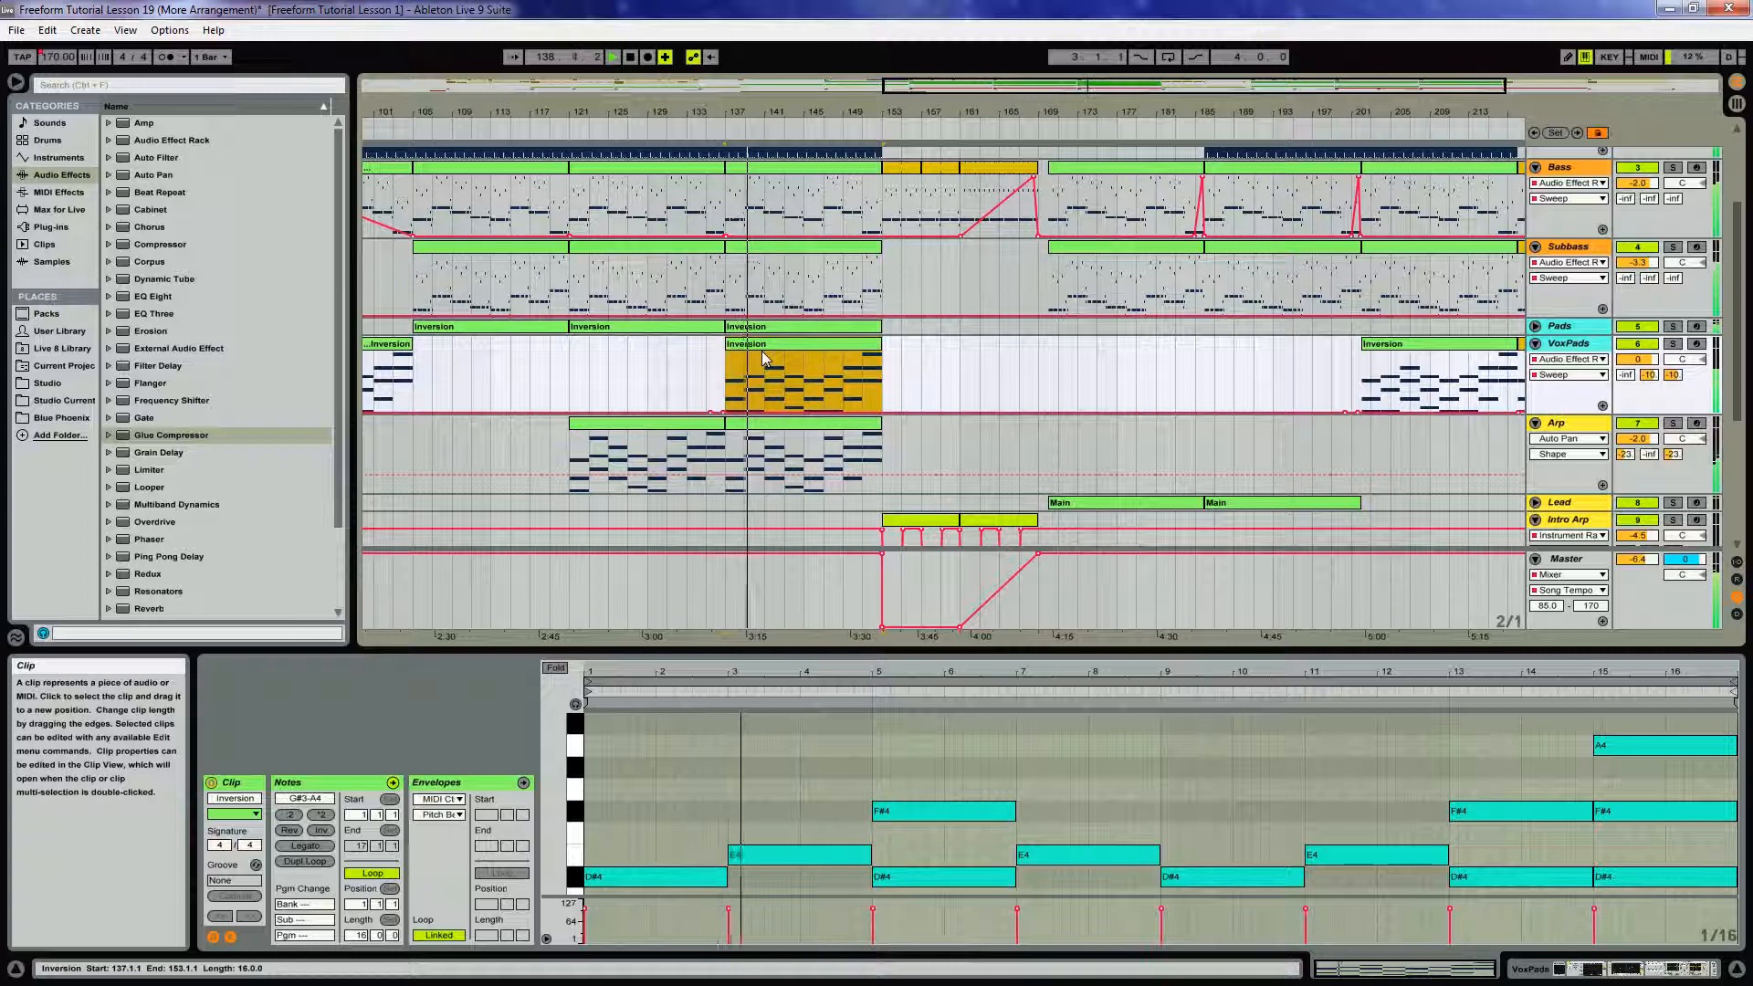
{"action": "left_click", "coordinate": [1563, 347]}
{"action": "double_click", "coordinate": [1562, 347]}
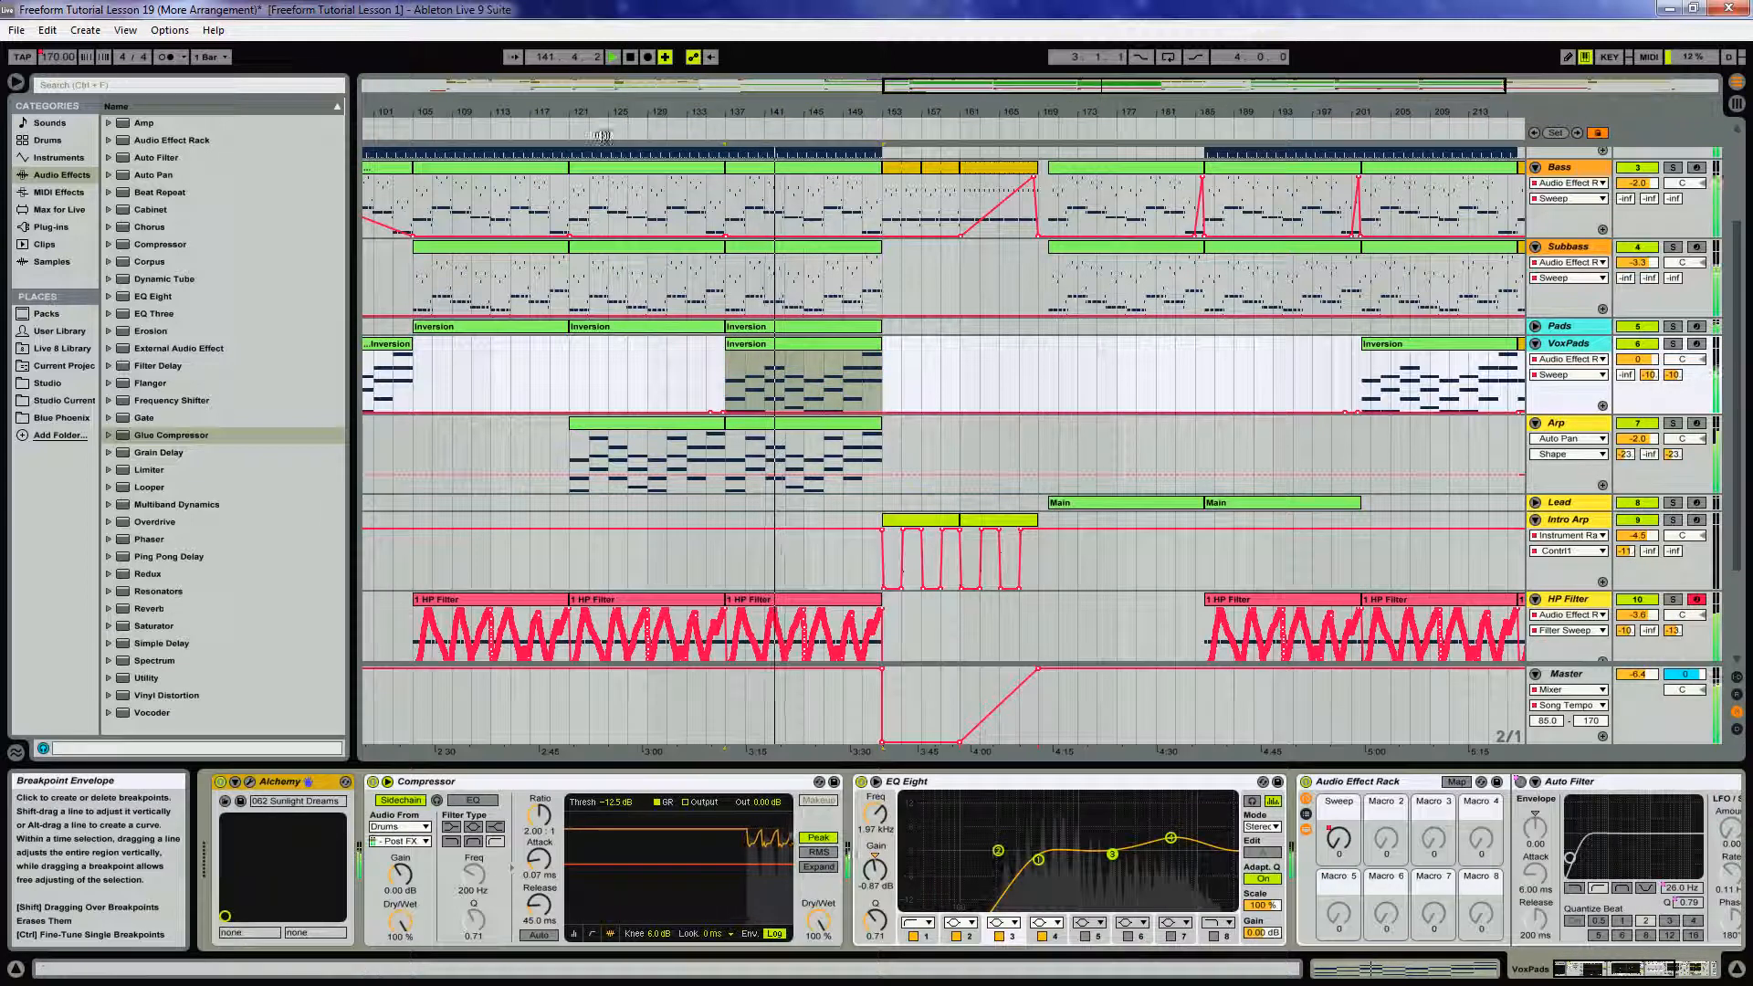
Play VoxPads from bar 73 and set the Alchemy synth's Release to 58.5 %
{"action": "left_click_drag", "start_coordinate": [604, 111], "coordinate": [894, 96]}
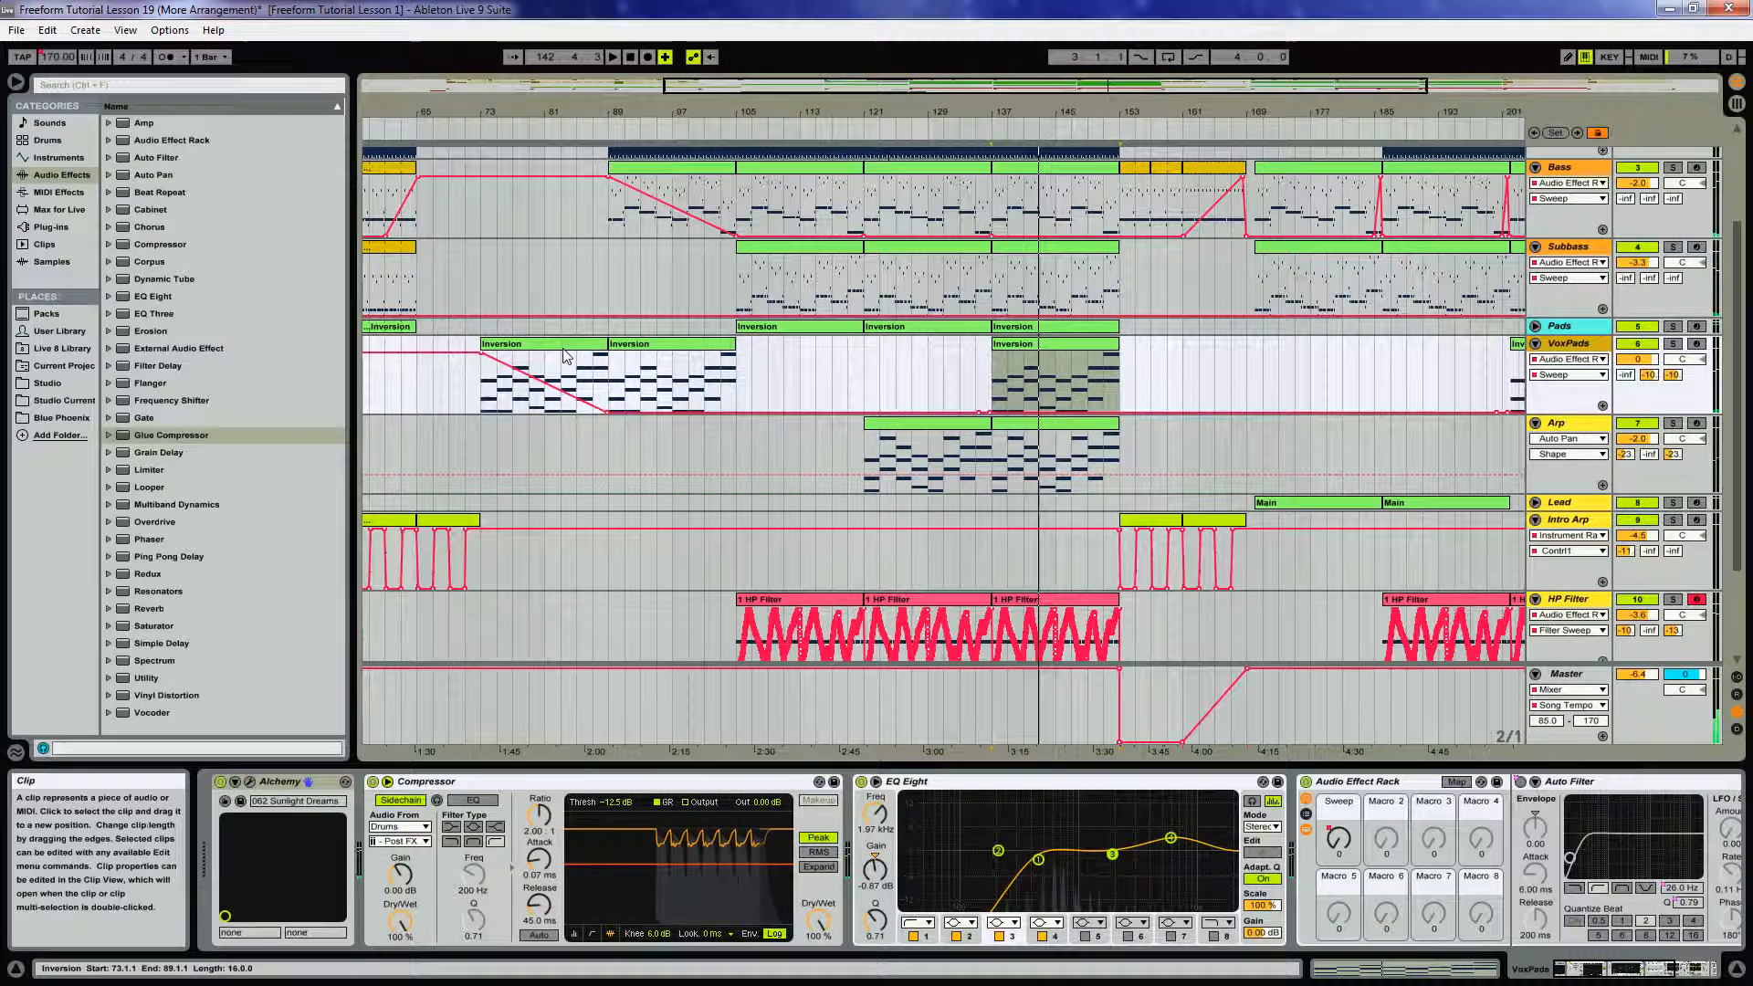
{"action": "left_click", "coordinate": [548, 350]}
{"action": "key", "text": "space"}
{"action": "key", "text": "space"}
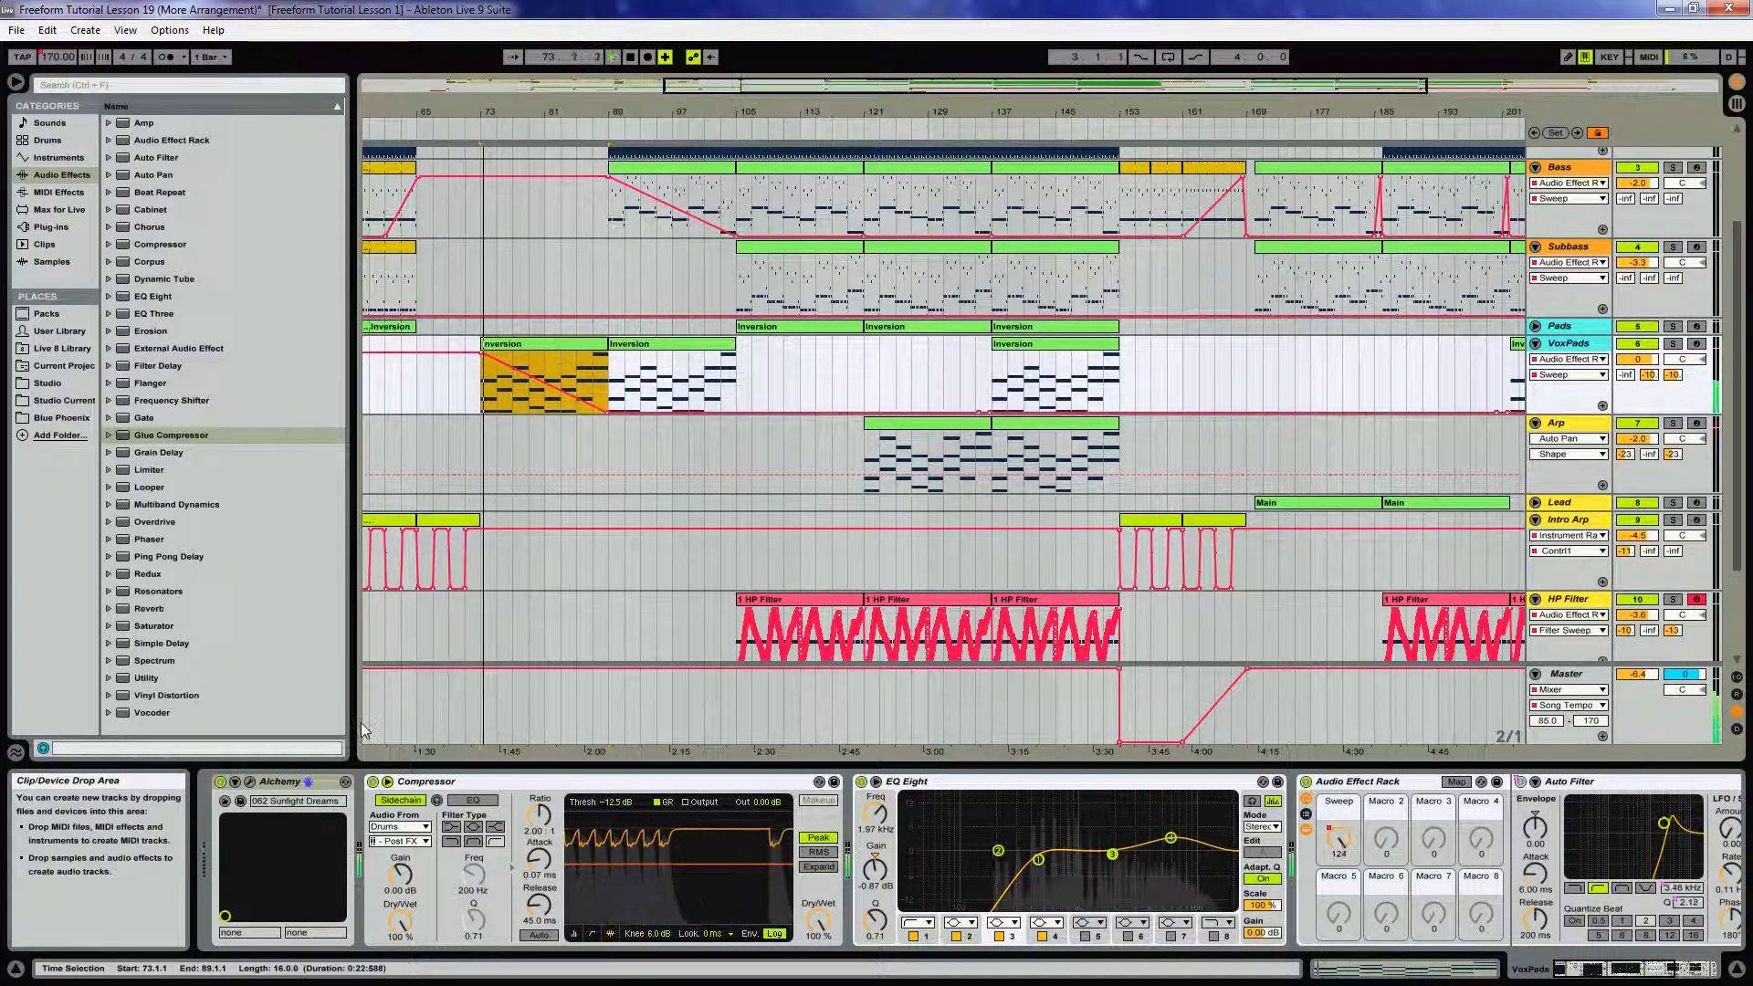
{"action": "left_click", "coordinate": [249, 783]}
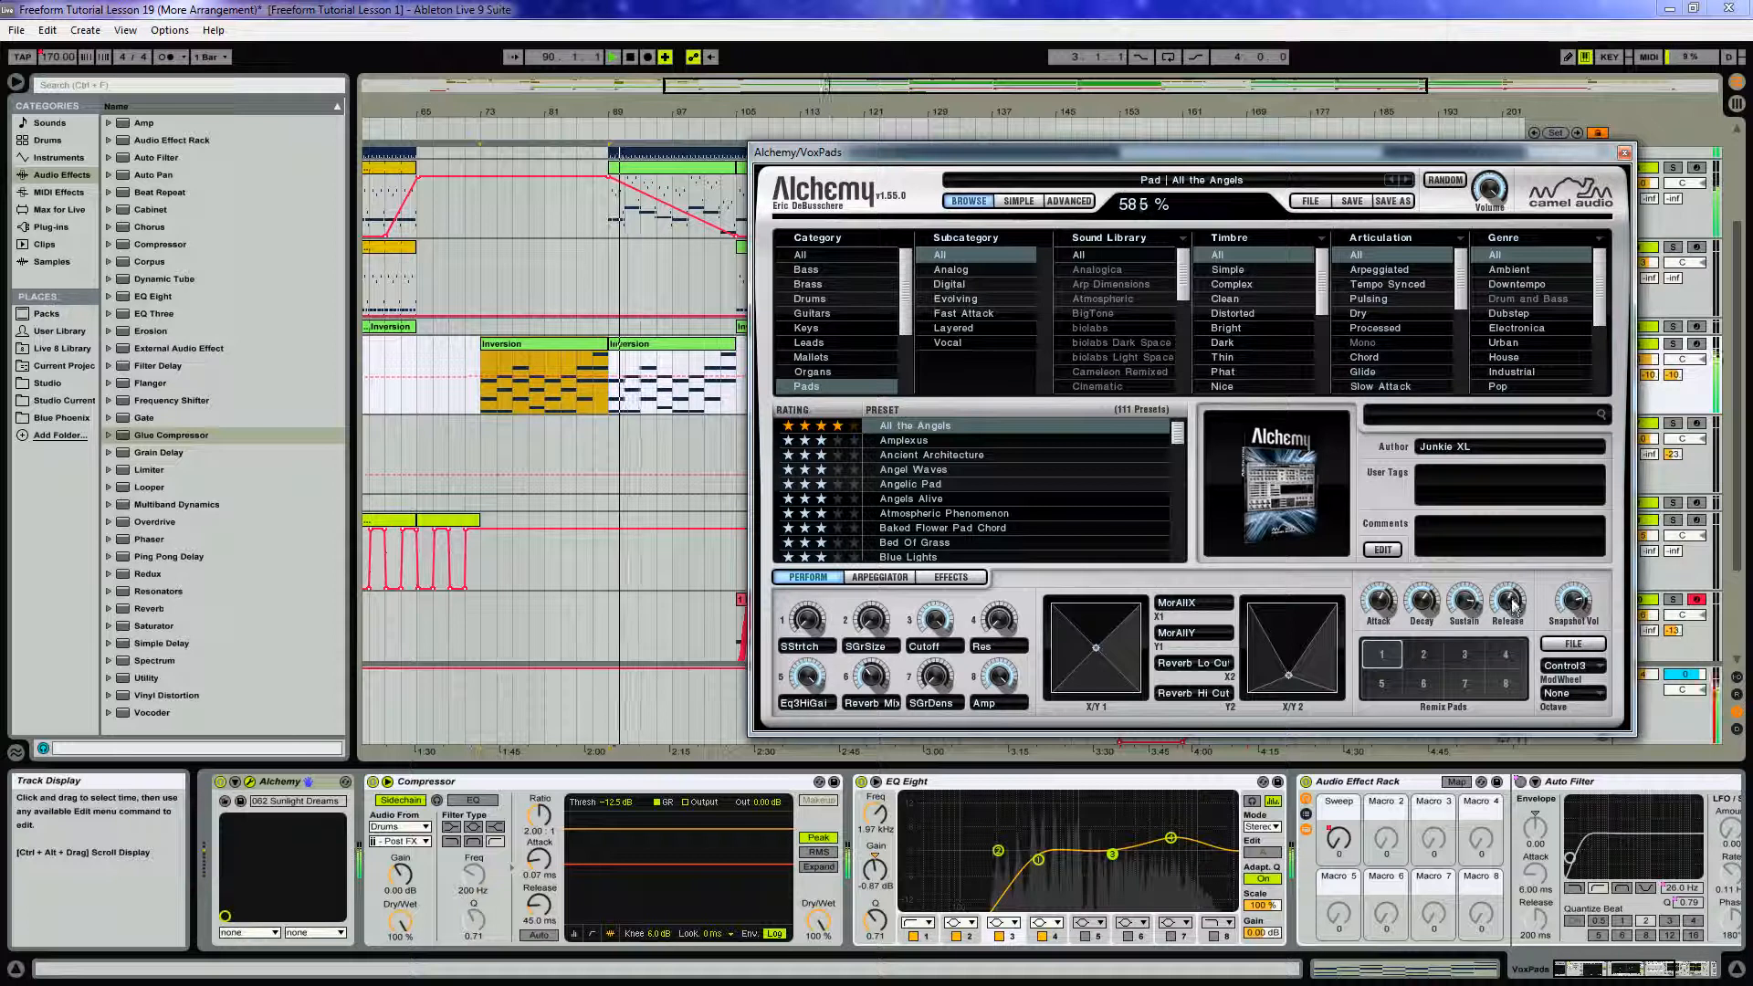
{"action": "left_click", "coordinate": [1624, 153]}
Play the arrangement from about bar 133 to check the VoxPads in the full mix
{"action": "left_click_drag", "start_coordinate": [1001, 111], "coordinate": [812, 73]}
{"action": "key", "text": "space"}
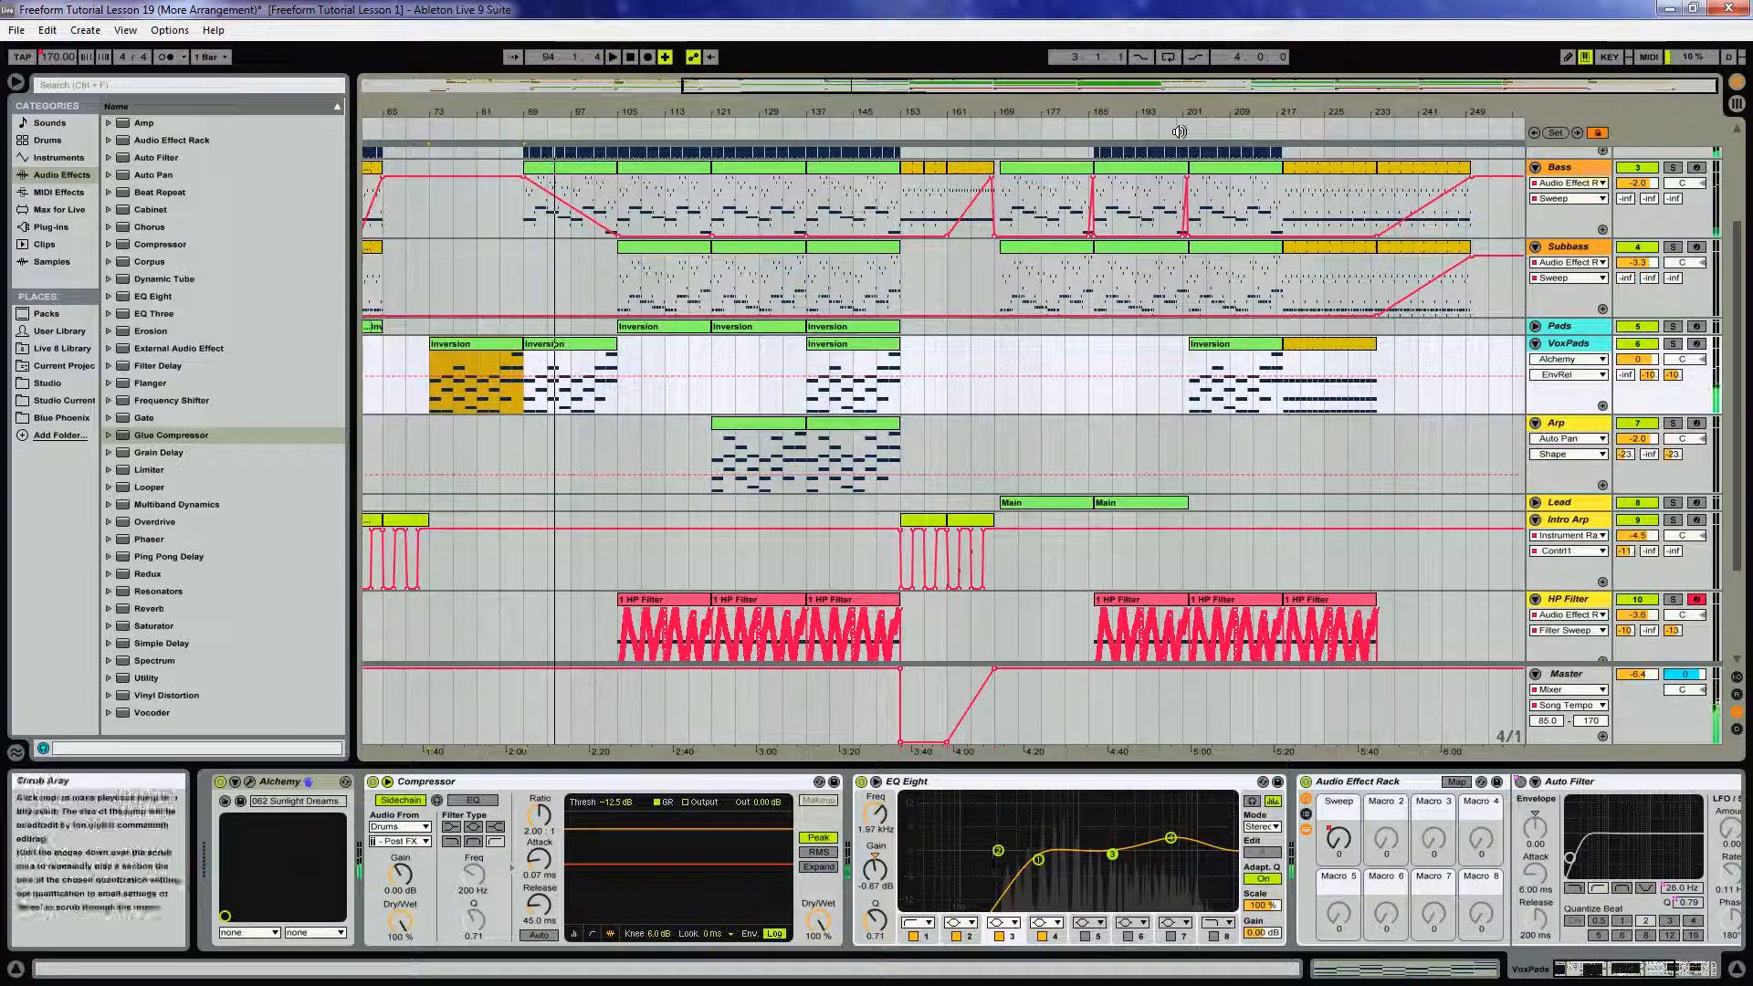
{"action": "left_click", "coordinate": [795, 127]}
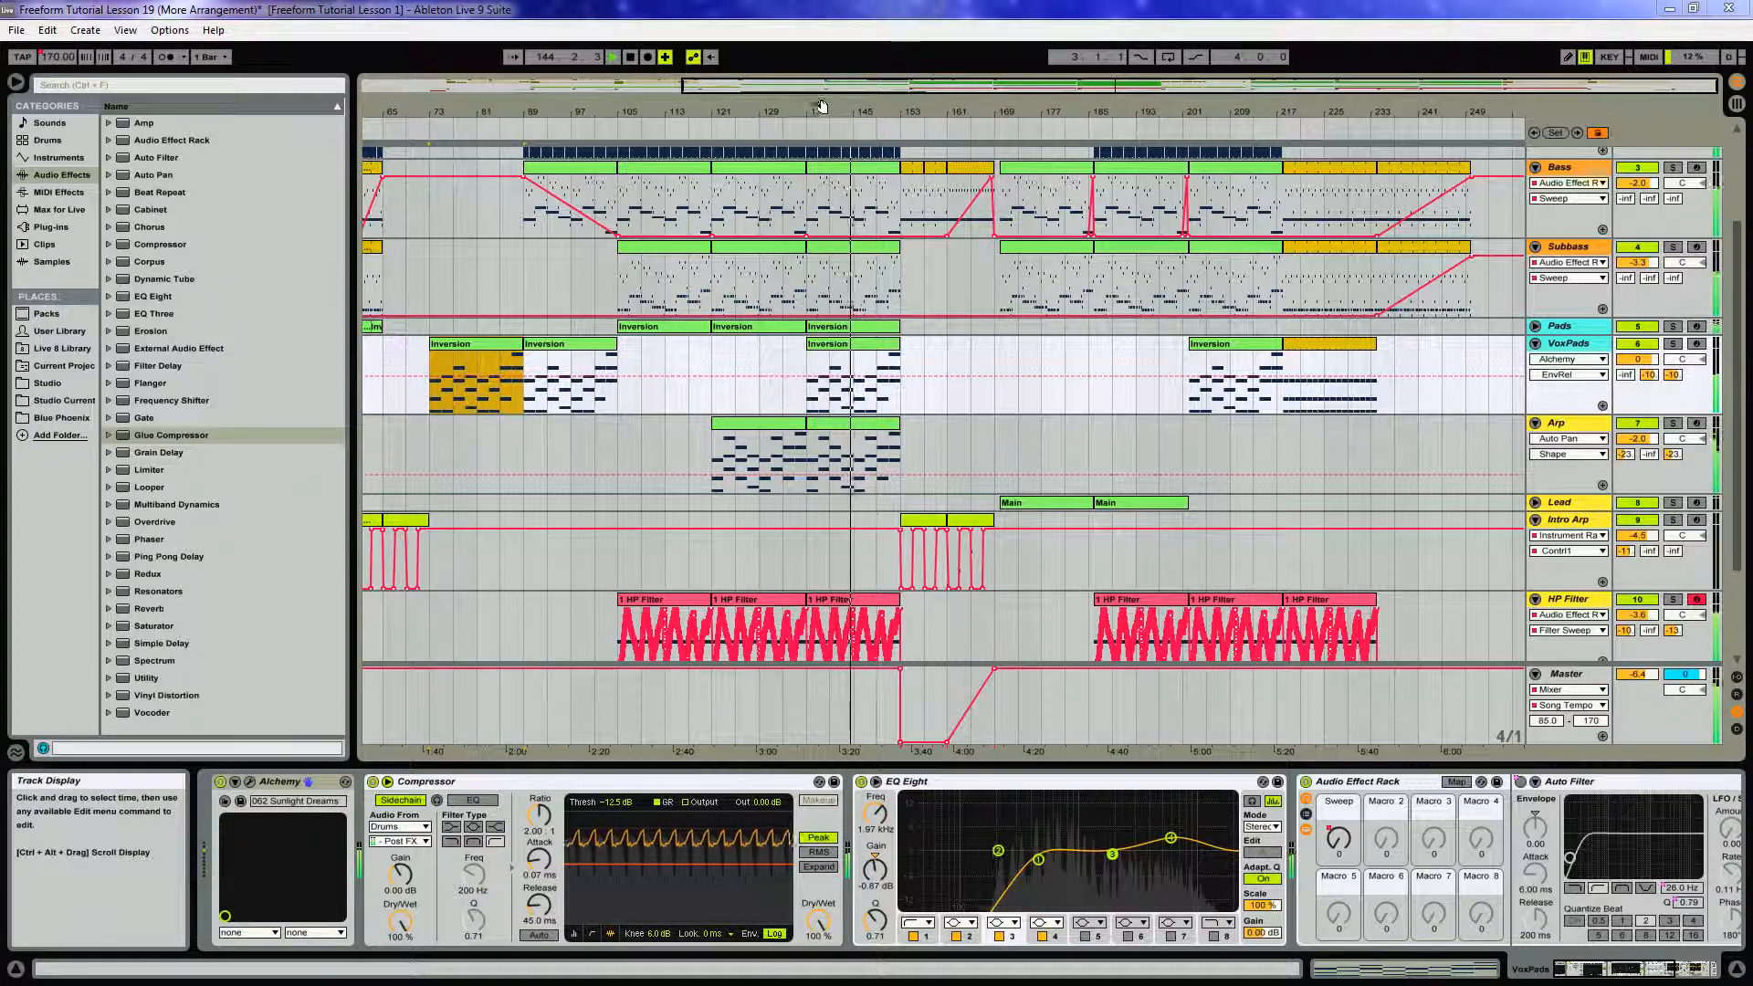
{"action": "key", "text": "space"}
Compare the DarkSoundscape track from bar 77 with its Auto Filter switched off and on
{"action": "left_click_drag", "start_coordinate": [813, 109], "coordinate": [1043, 108]}
{"action": "scroll", "coordinate": [773, 465], "scroll_direction": "down", "scroll_amount": 3}
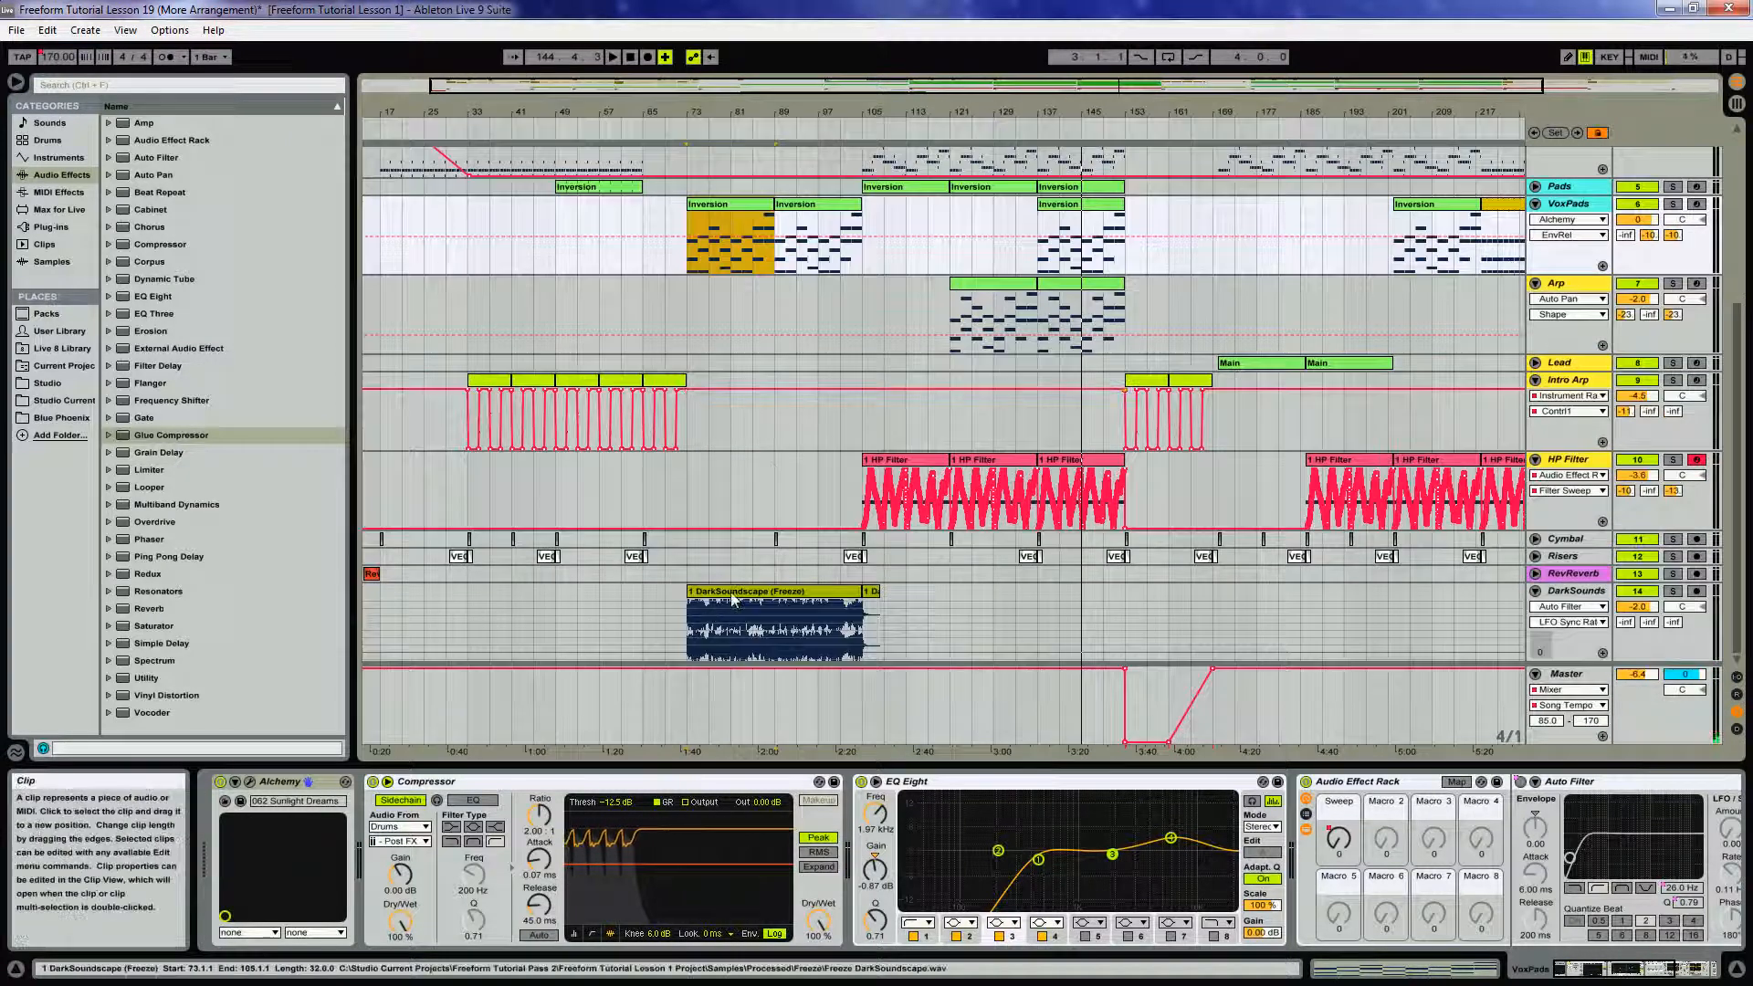
{"action": "left_click", "coordinate": [719, 609]}
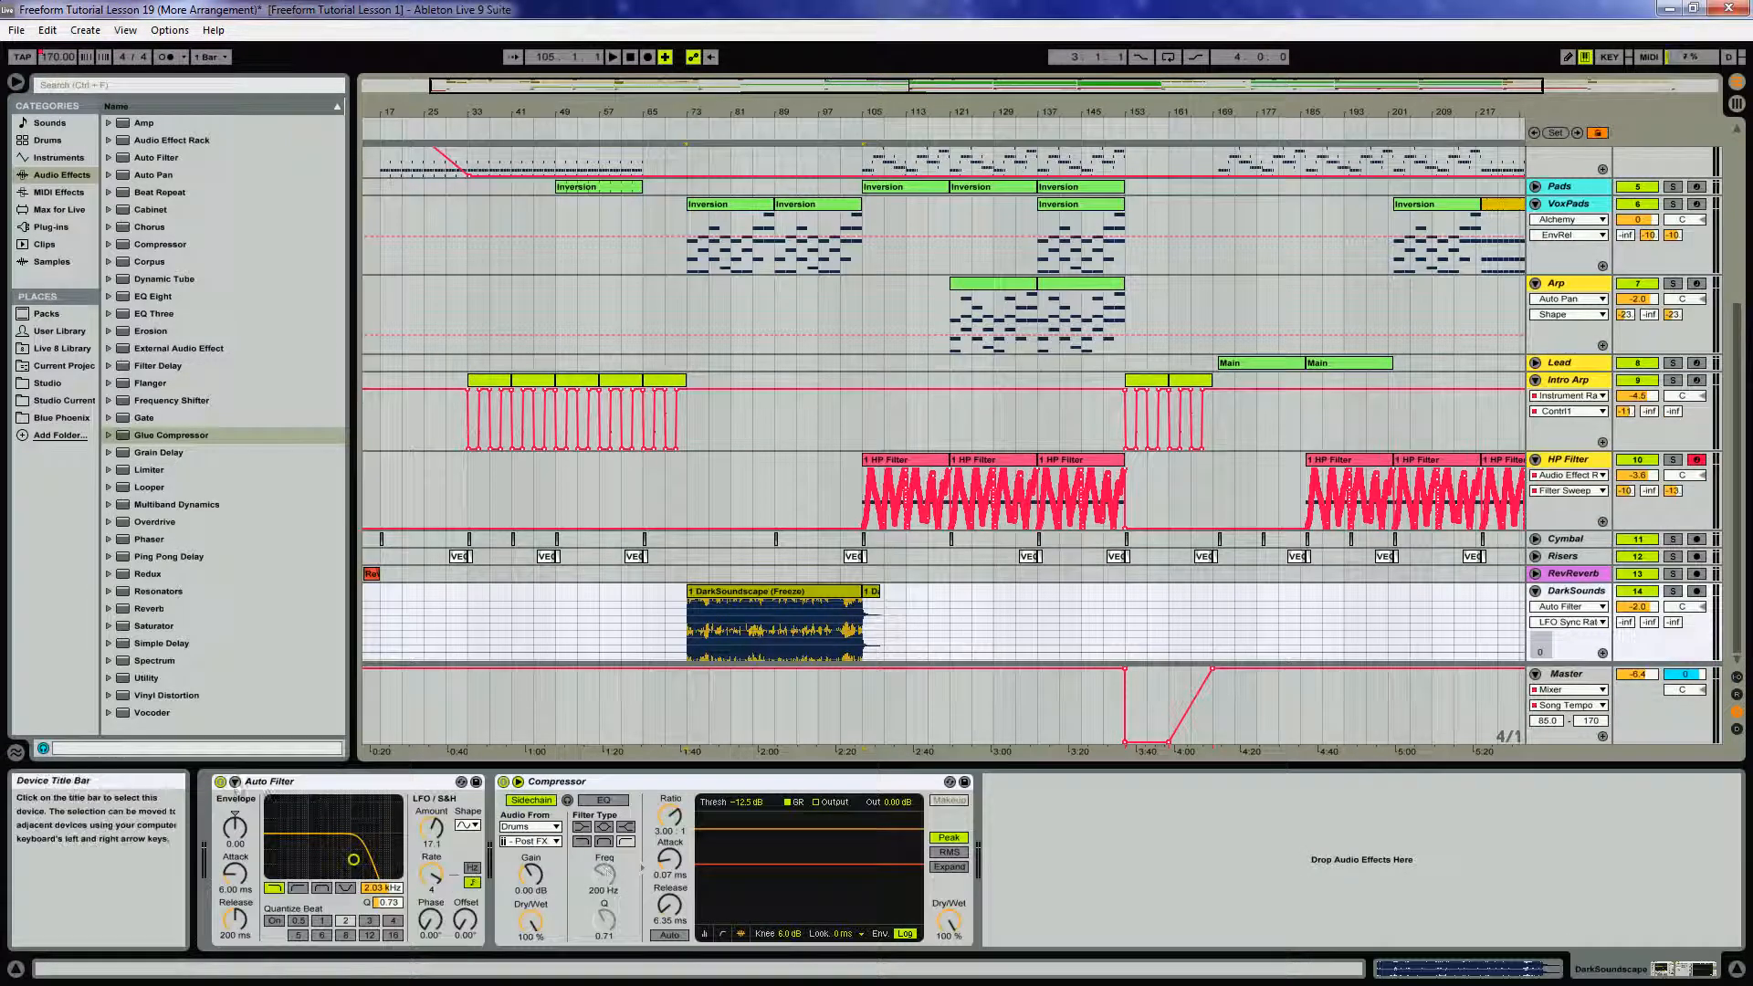
{"action": "left_click", "coordinate": [733, 623]}
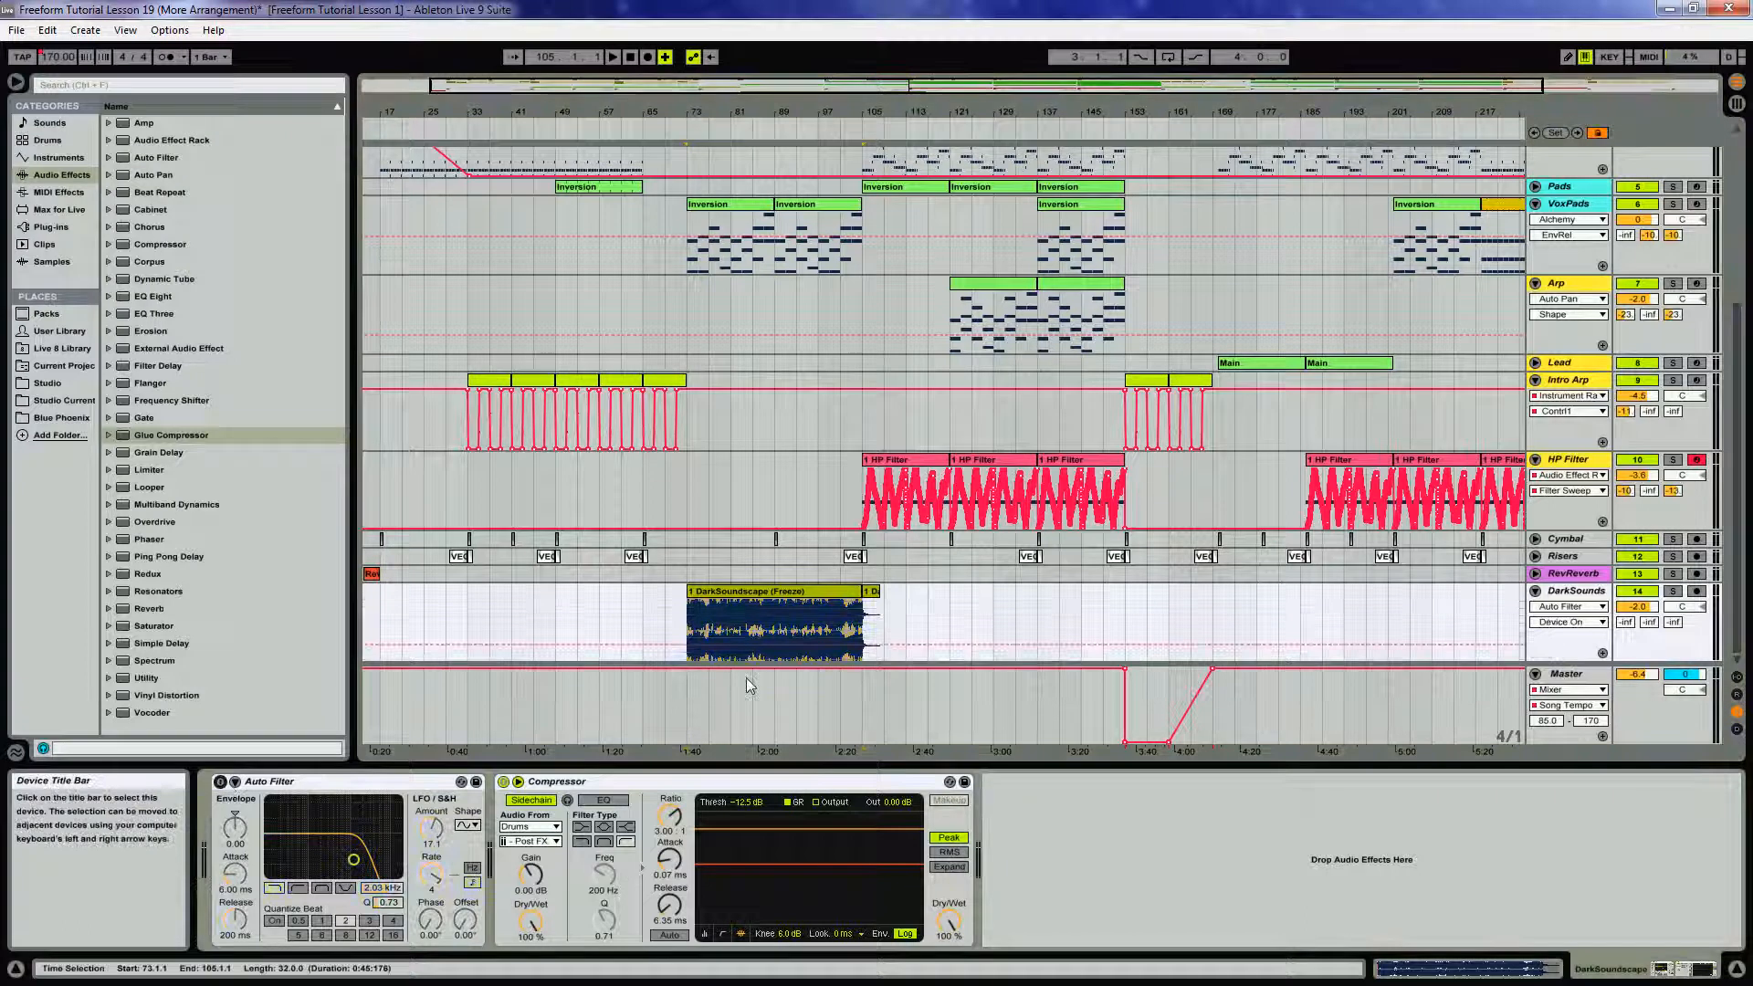
{"action": "left_click", "coordinate": [710, 614]}
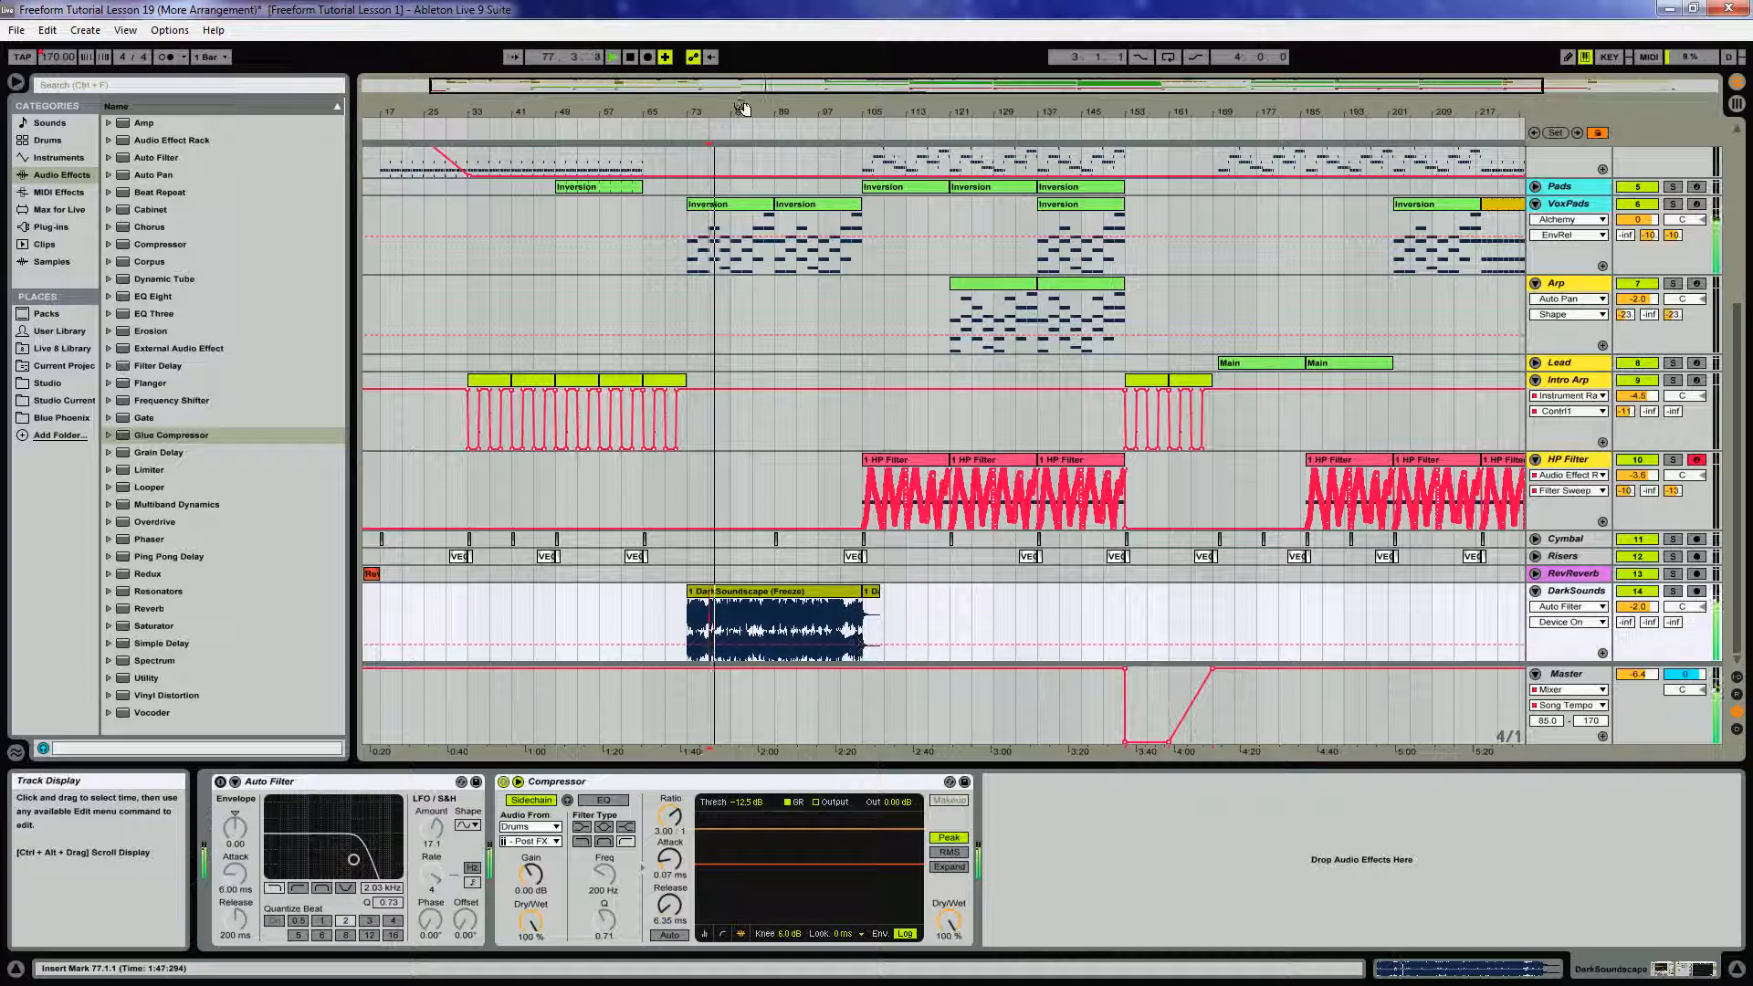
{"action": "left_click_drag", "start_coordinate": [776, 110], "coordinate": [803, 108]}
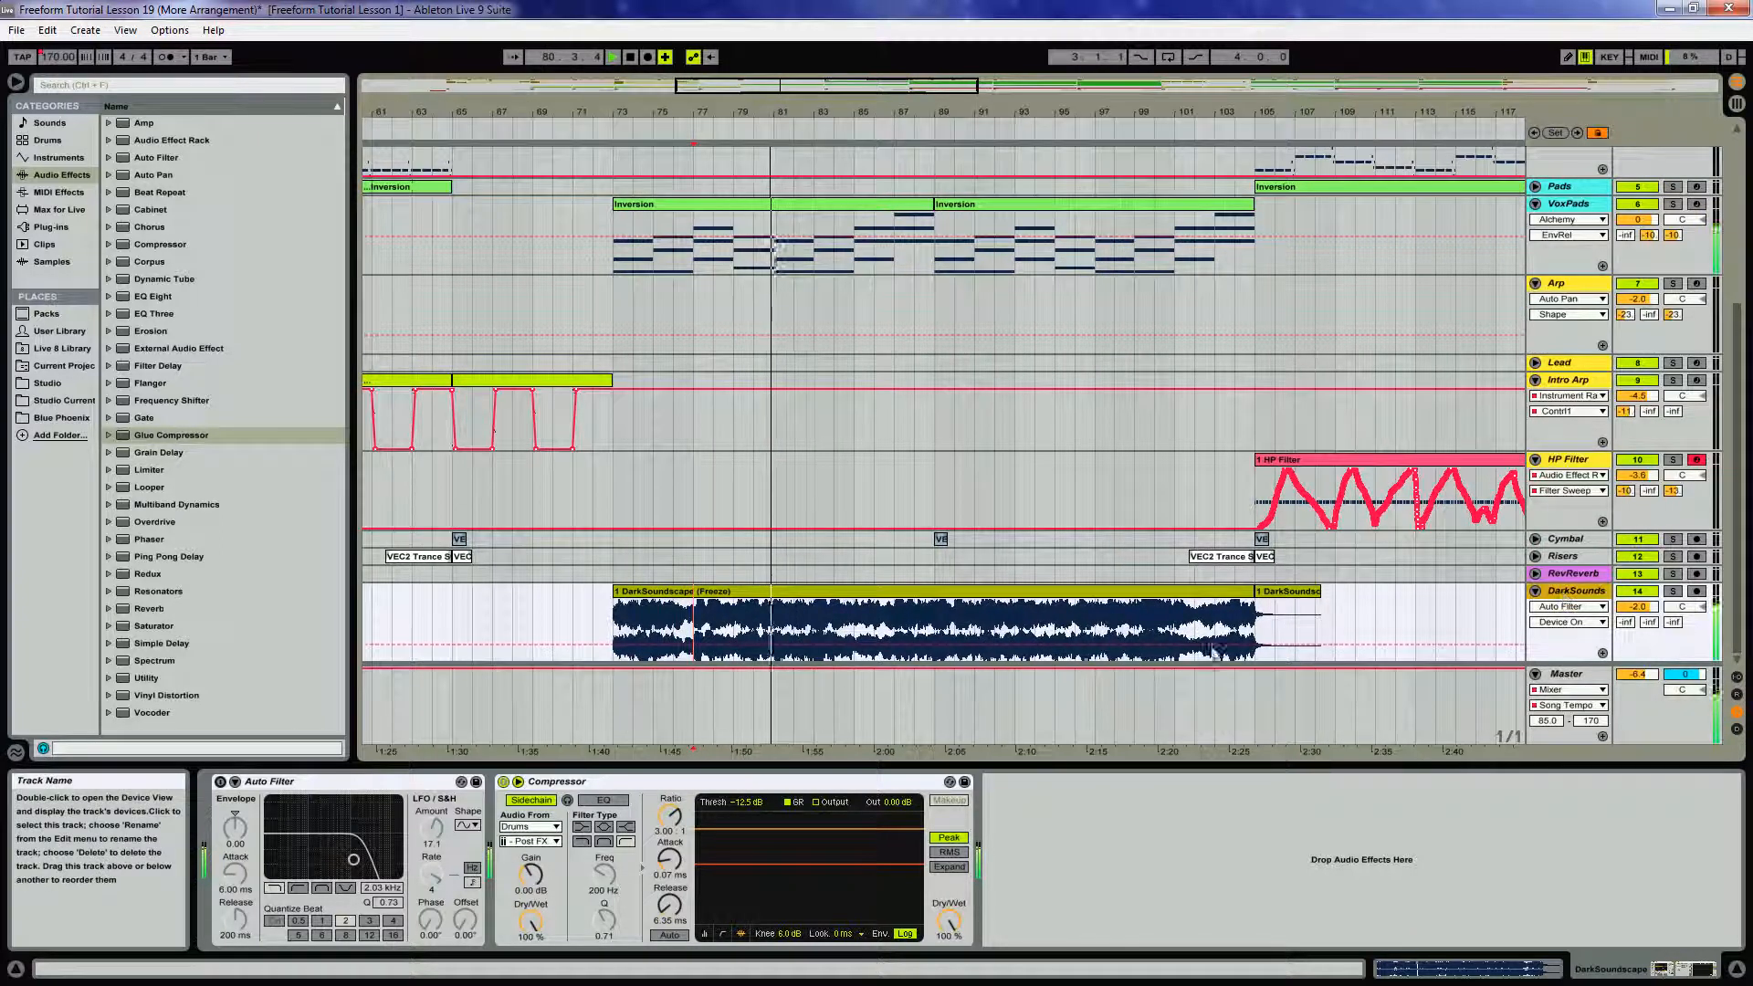
{"action": "left_click", "coordinate": [220, 782]}
{"action": "key", "text": "space"}
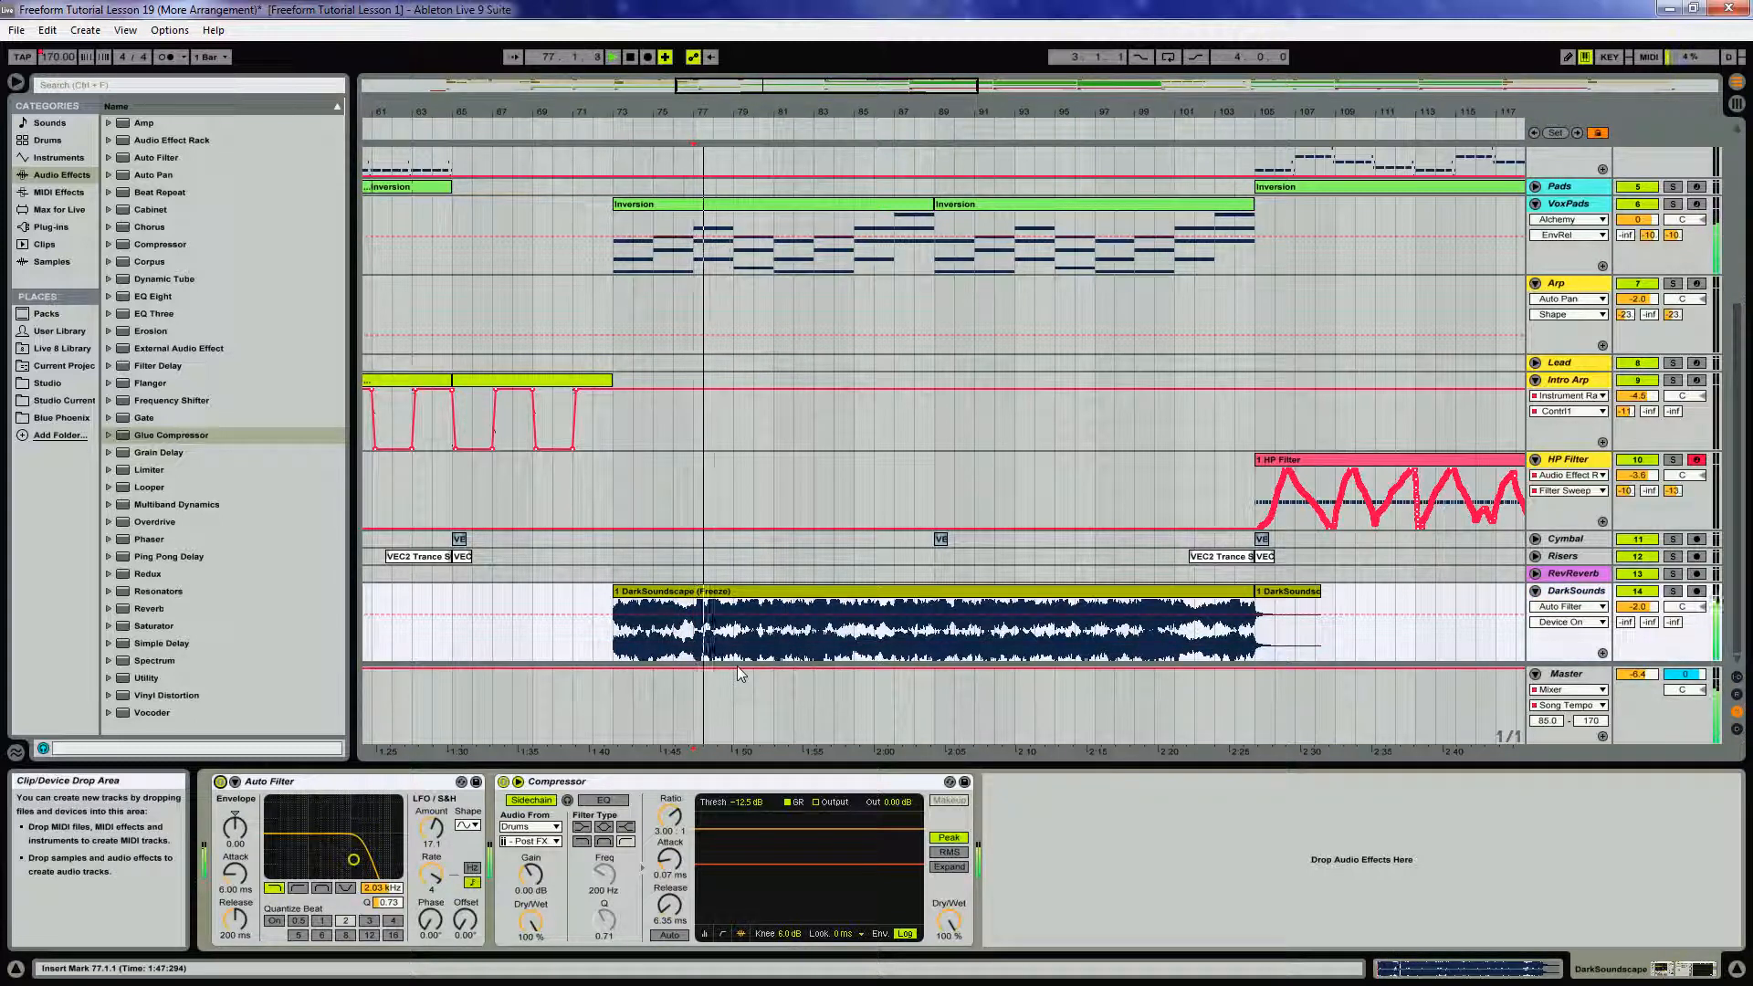
Group the DarkSoundscape Auto Filter into an Audio Effect Rack and add a second Auto Filter as a parallel chain
{"action": "left_click", "coordinate": [375, 790]}
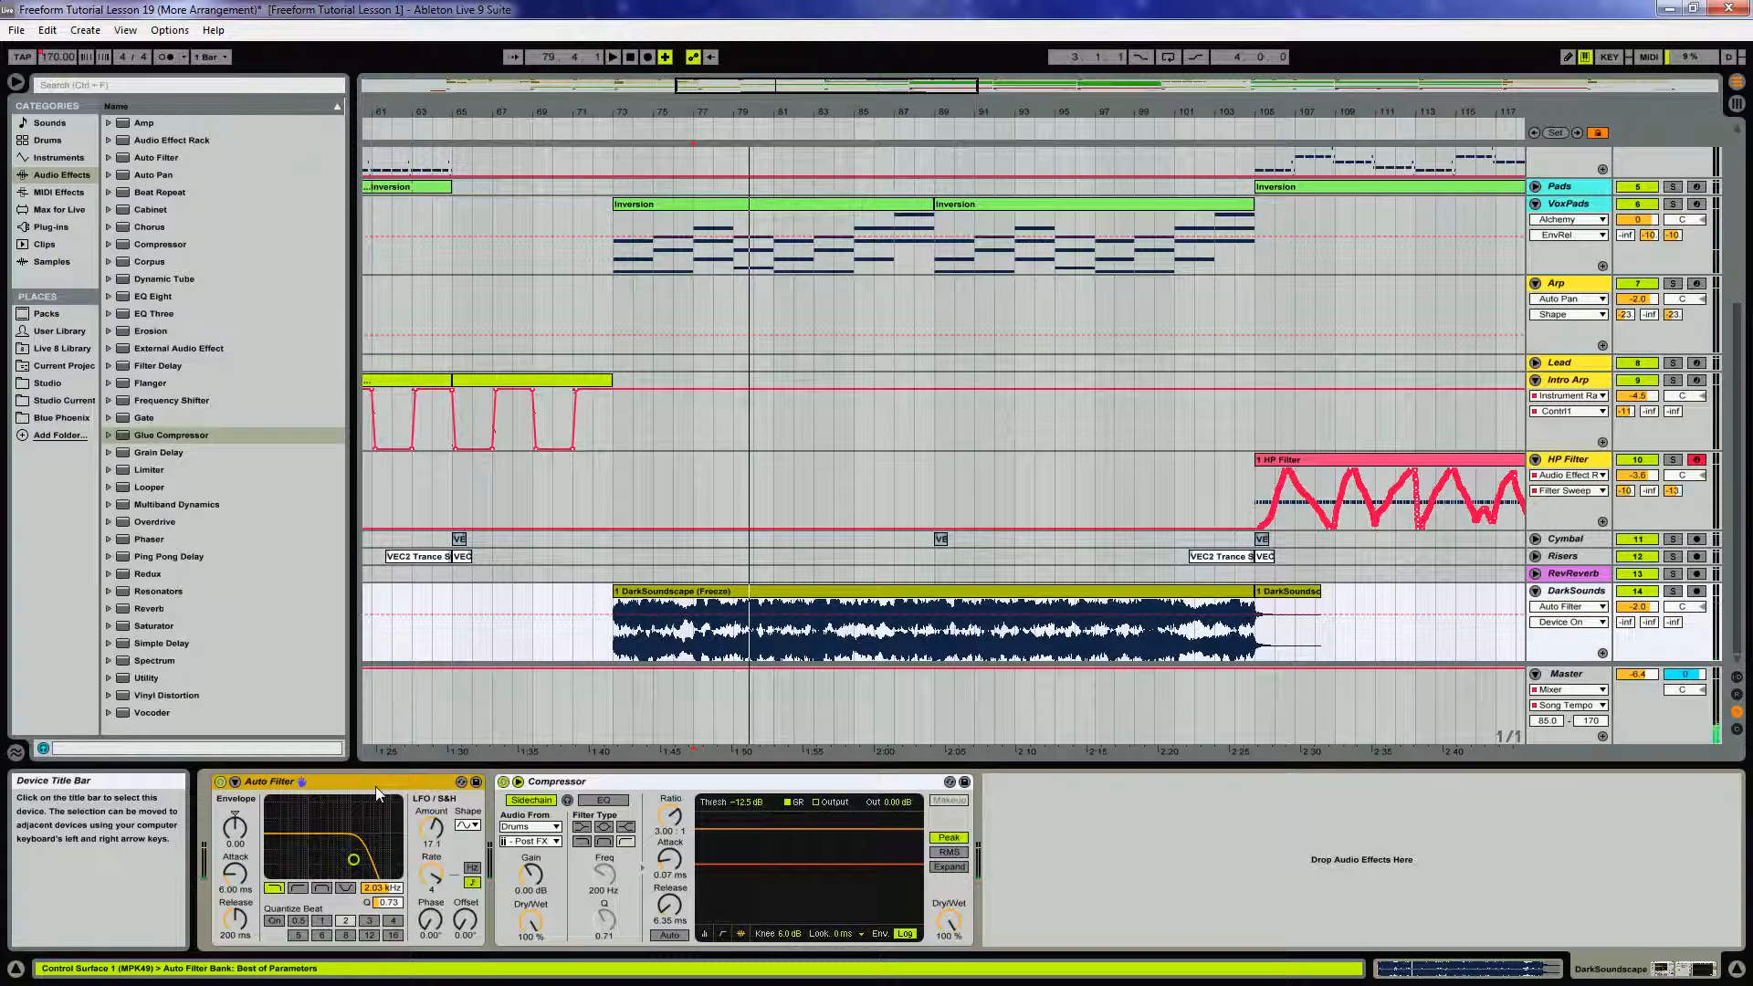
{"action": "key", "text": "ctrl+g"}
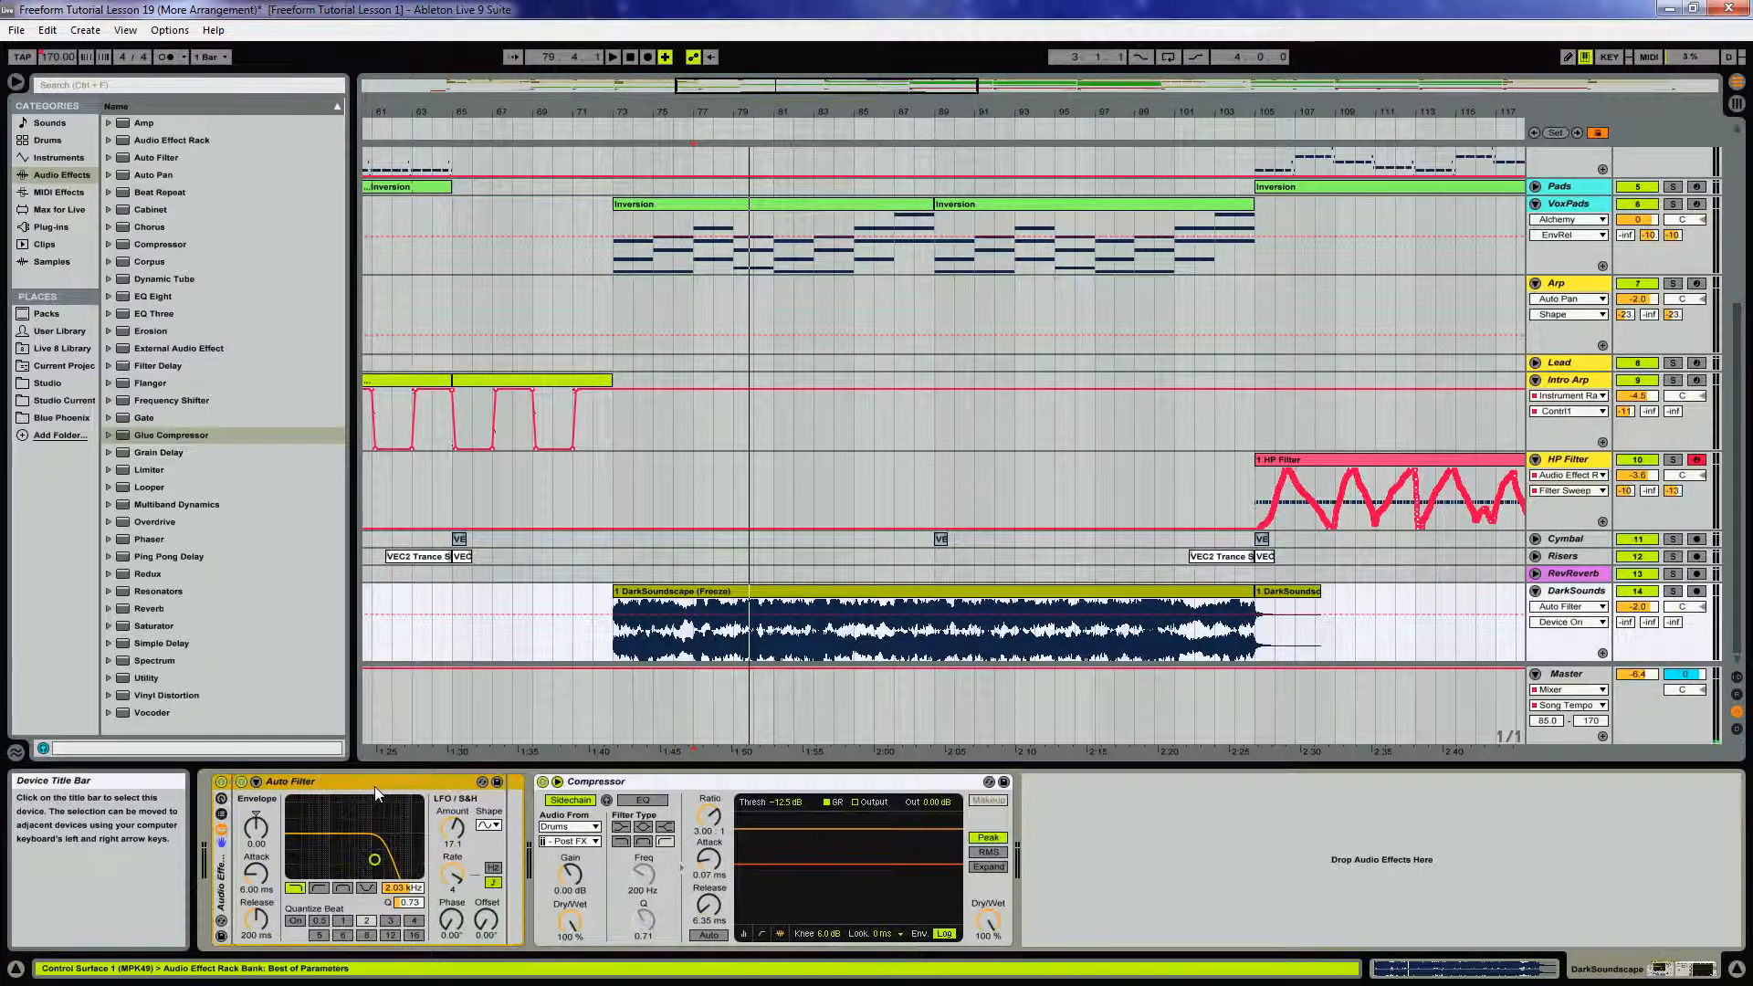
{"action": "left_click", "coordinate": [222, 826]}
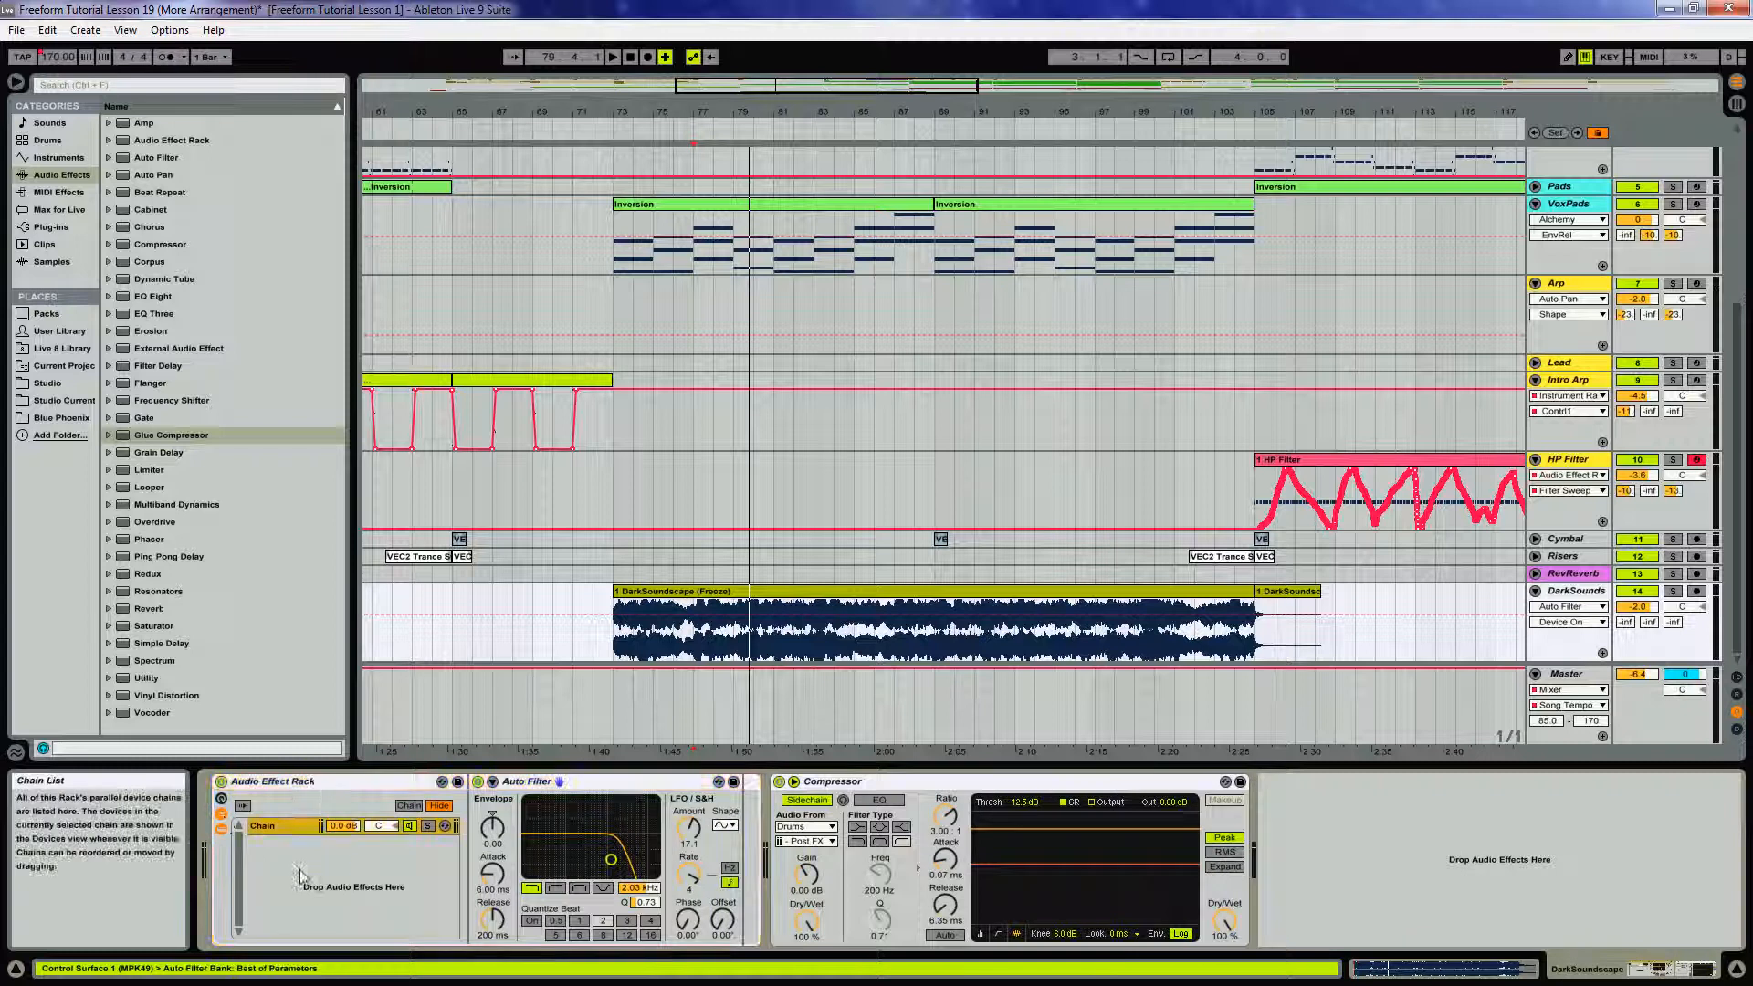
{"action": "left_click_drag", "start_coordinate": [157, 159], "coordinate": [363, 888]}
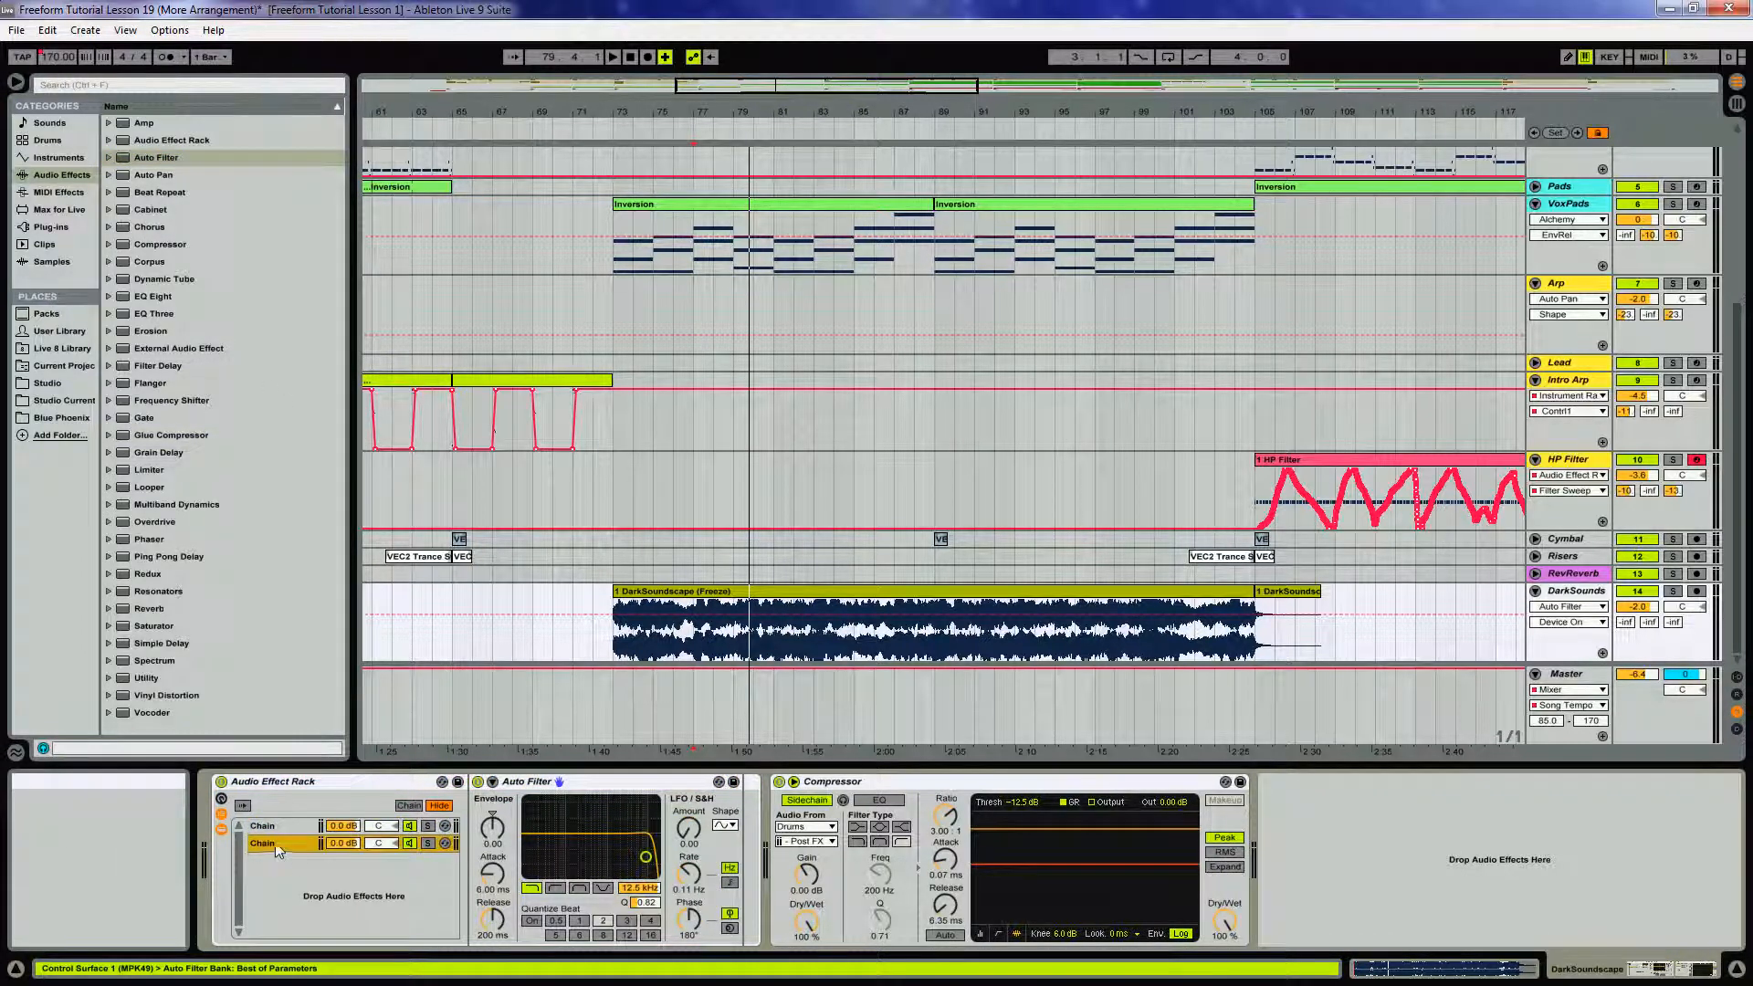
Set the second chain's Auto Filter to high-pass at 4.00 kHz and play the soundscape section
{"action": "left_click", "coordinate": [555, 887]}
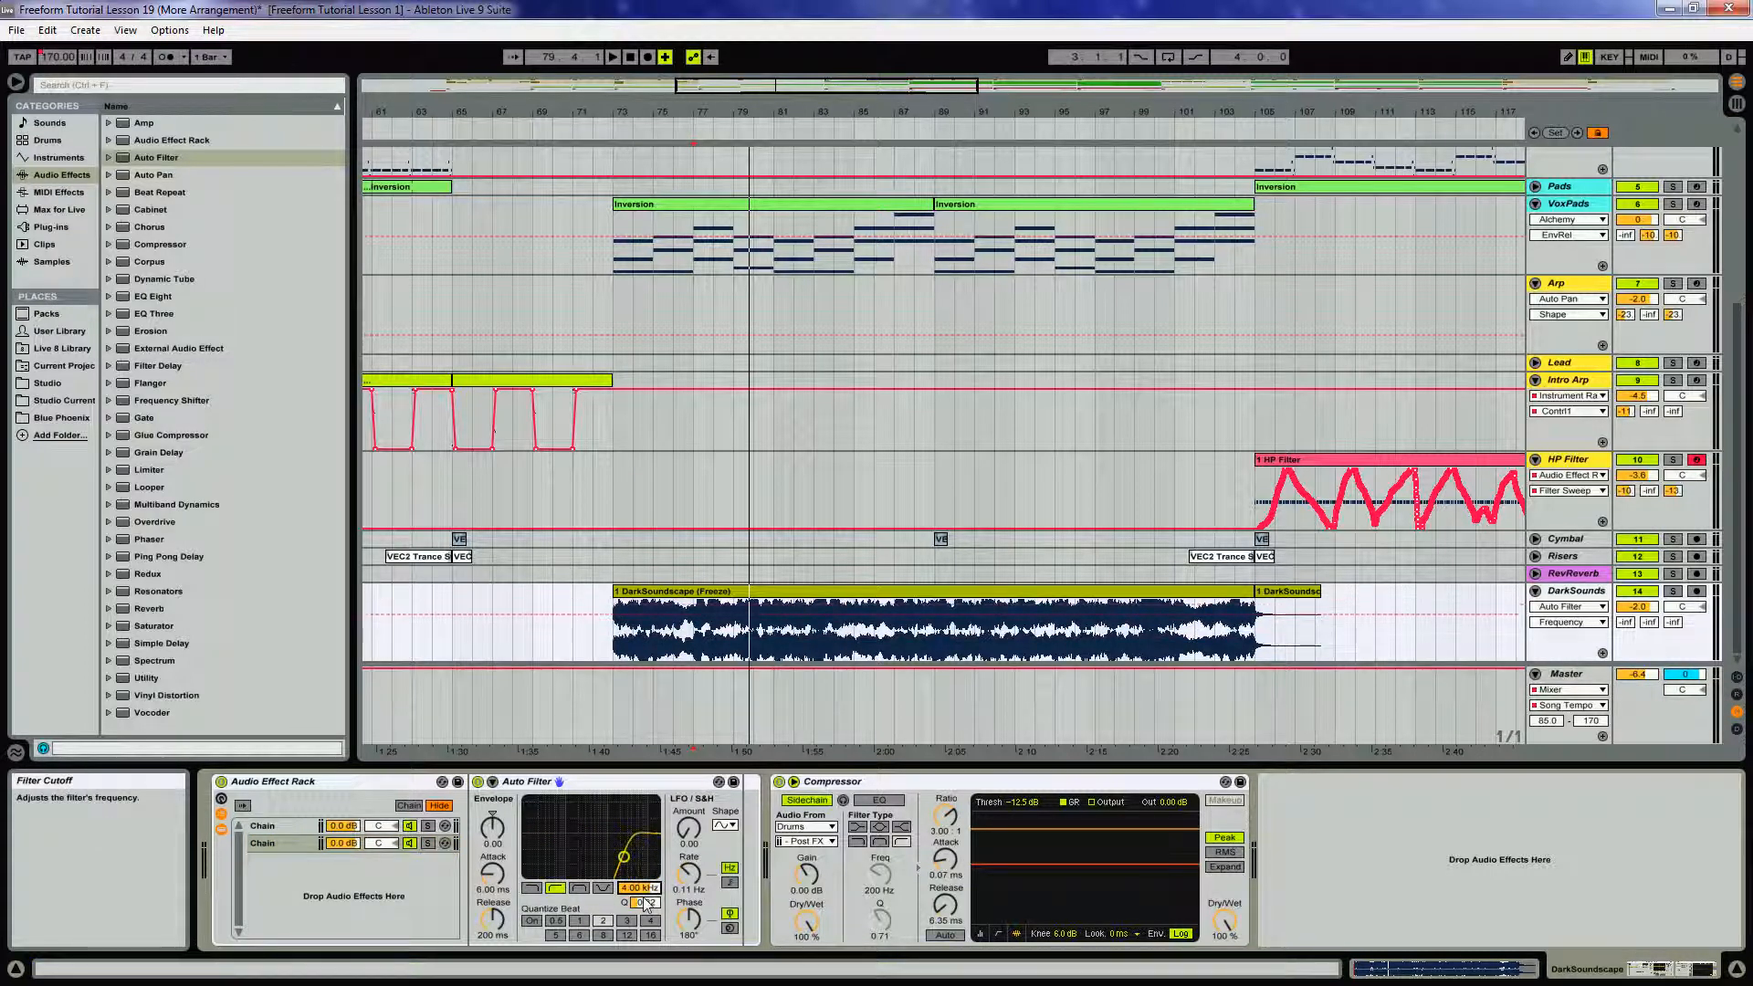
{"action": "key", "text": "space"}
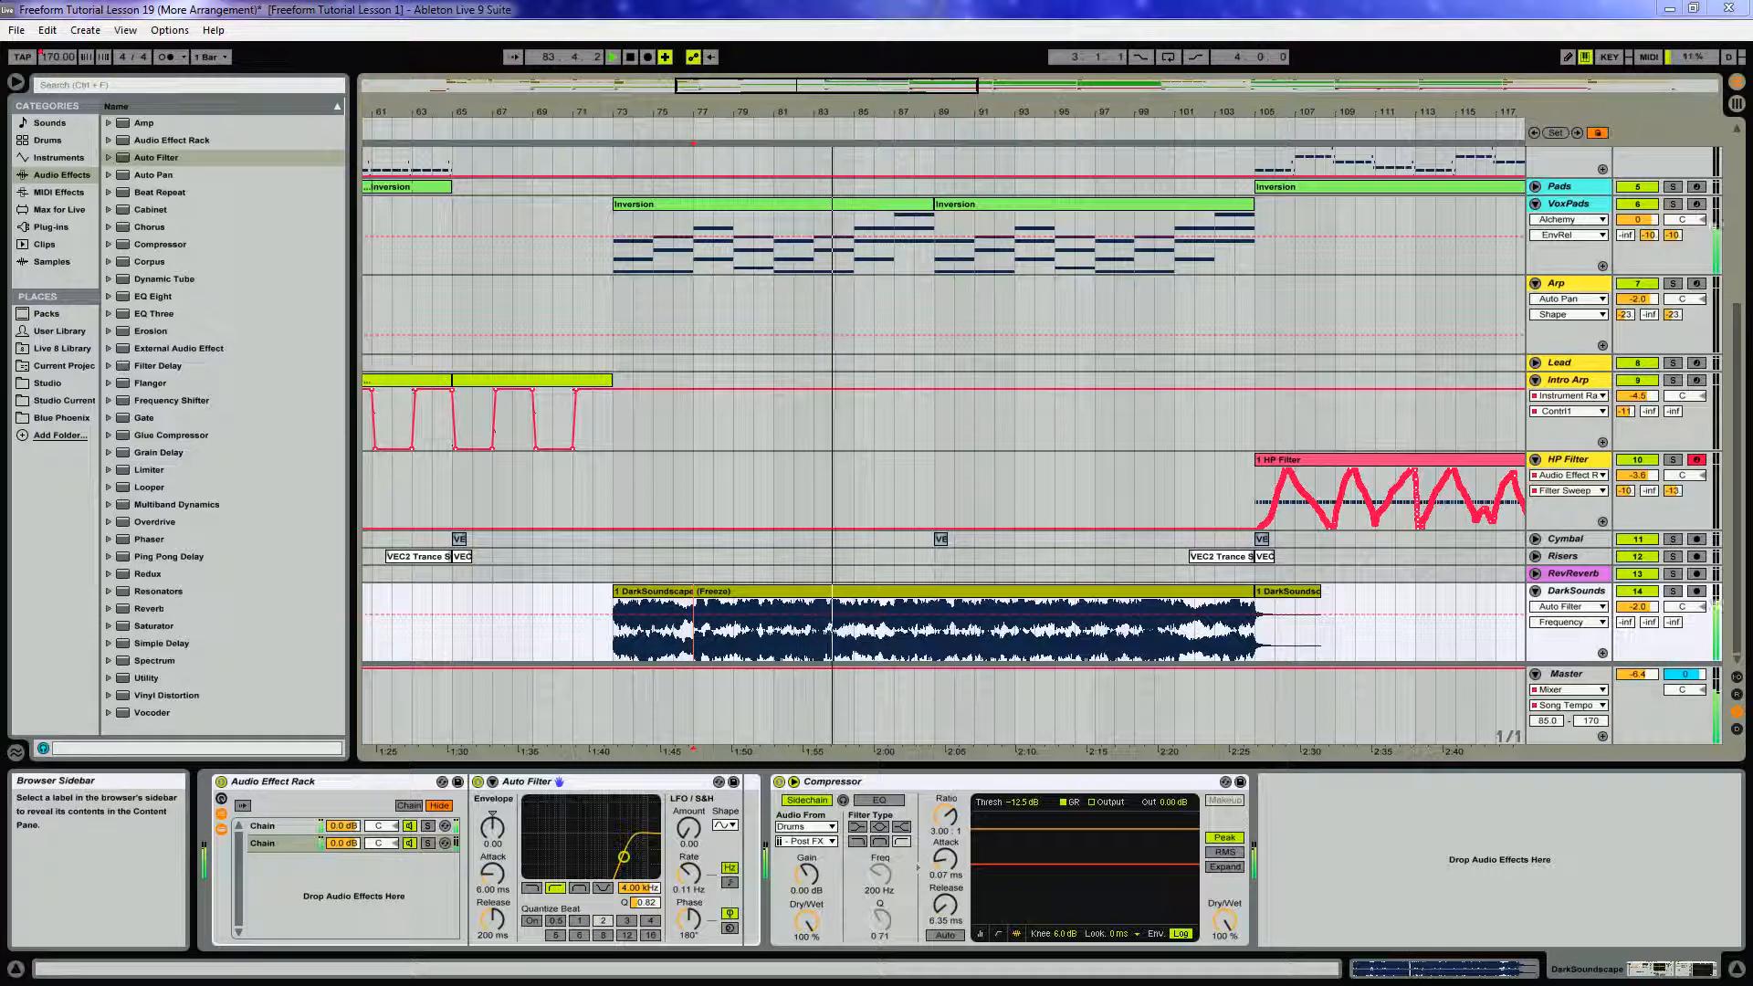
{"action": "double_click", "coordinate": [849, 111]}
{"action": "scroll", "coordinate": [847, 343], "scroll_direction": "up", "scroll_amount": 6}
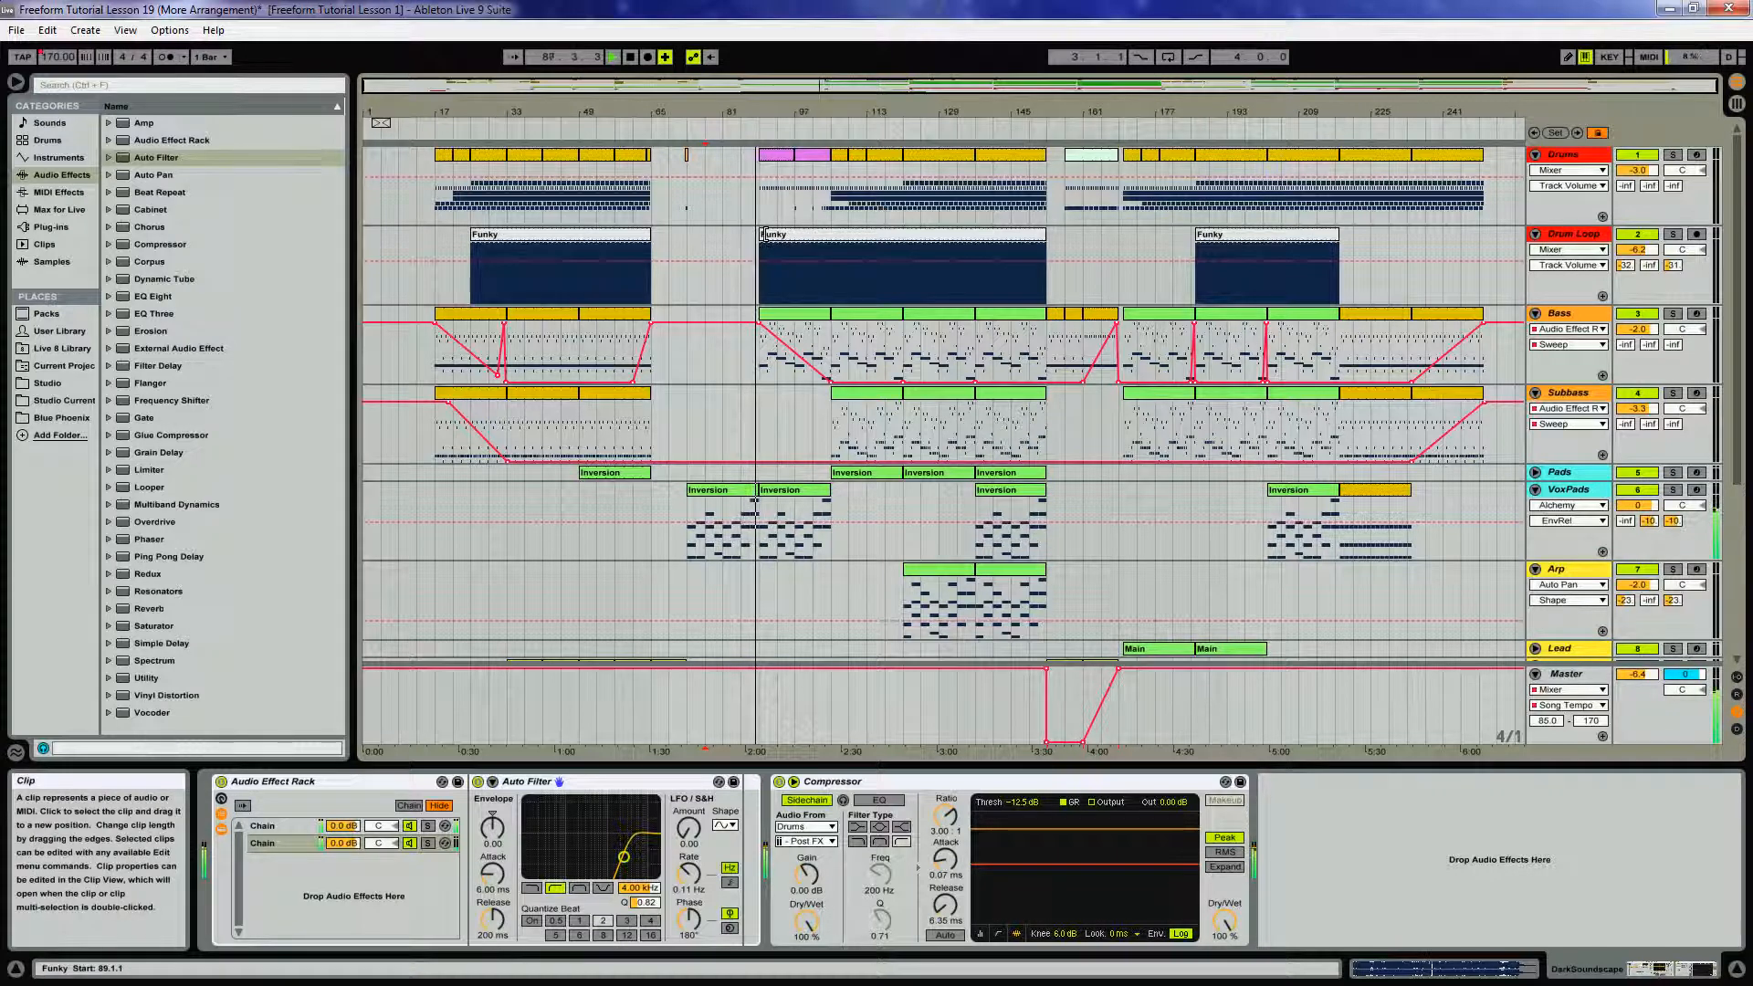
Trim the start of the Funky clip on the Drum Loop track from bar 89 so it begins at bar 105
{"action": "left_click_drag", "start_coordinate": [774, 113], "coordinate": [986, 262]}
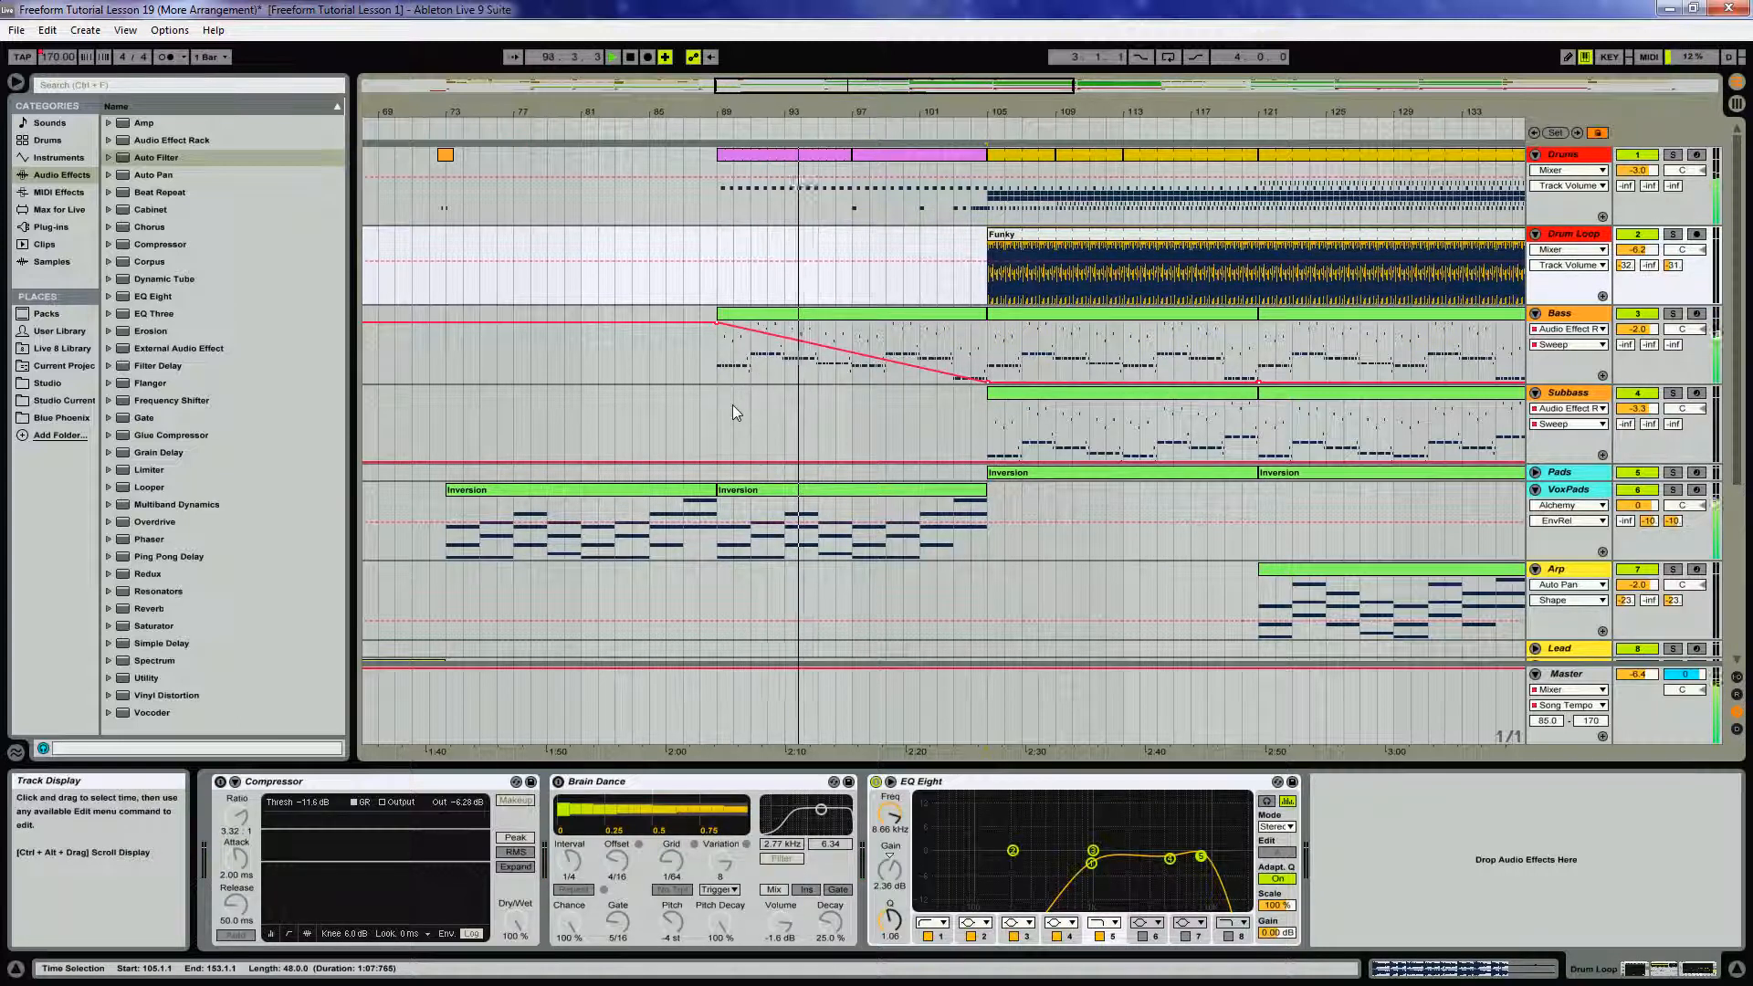
Split off bar 120 of the Drums track as its own clip, add an extra kick at 1.4.3 and play it
{"action": "left_click_drag", "start_coordinate": [604, 113], "coordinate": [660, 106]}
{"action": "left_click_drag", "start_coordinate": [788, 111], "coordinate": [759, 165]}
{"action": "left_click", "coordinate": [739, 189]}
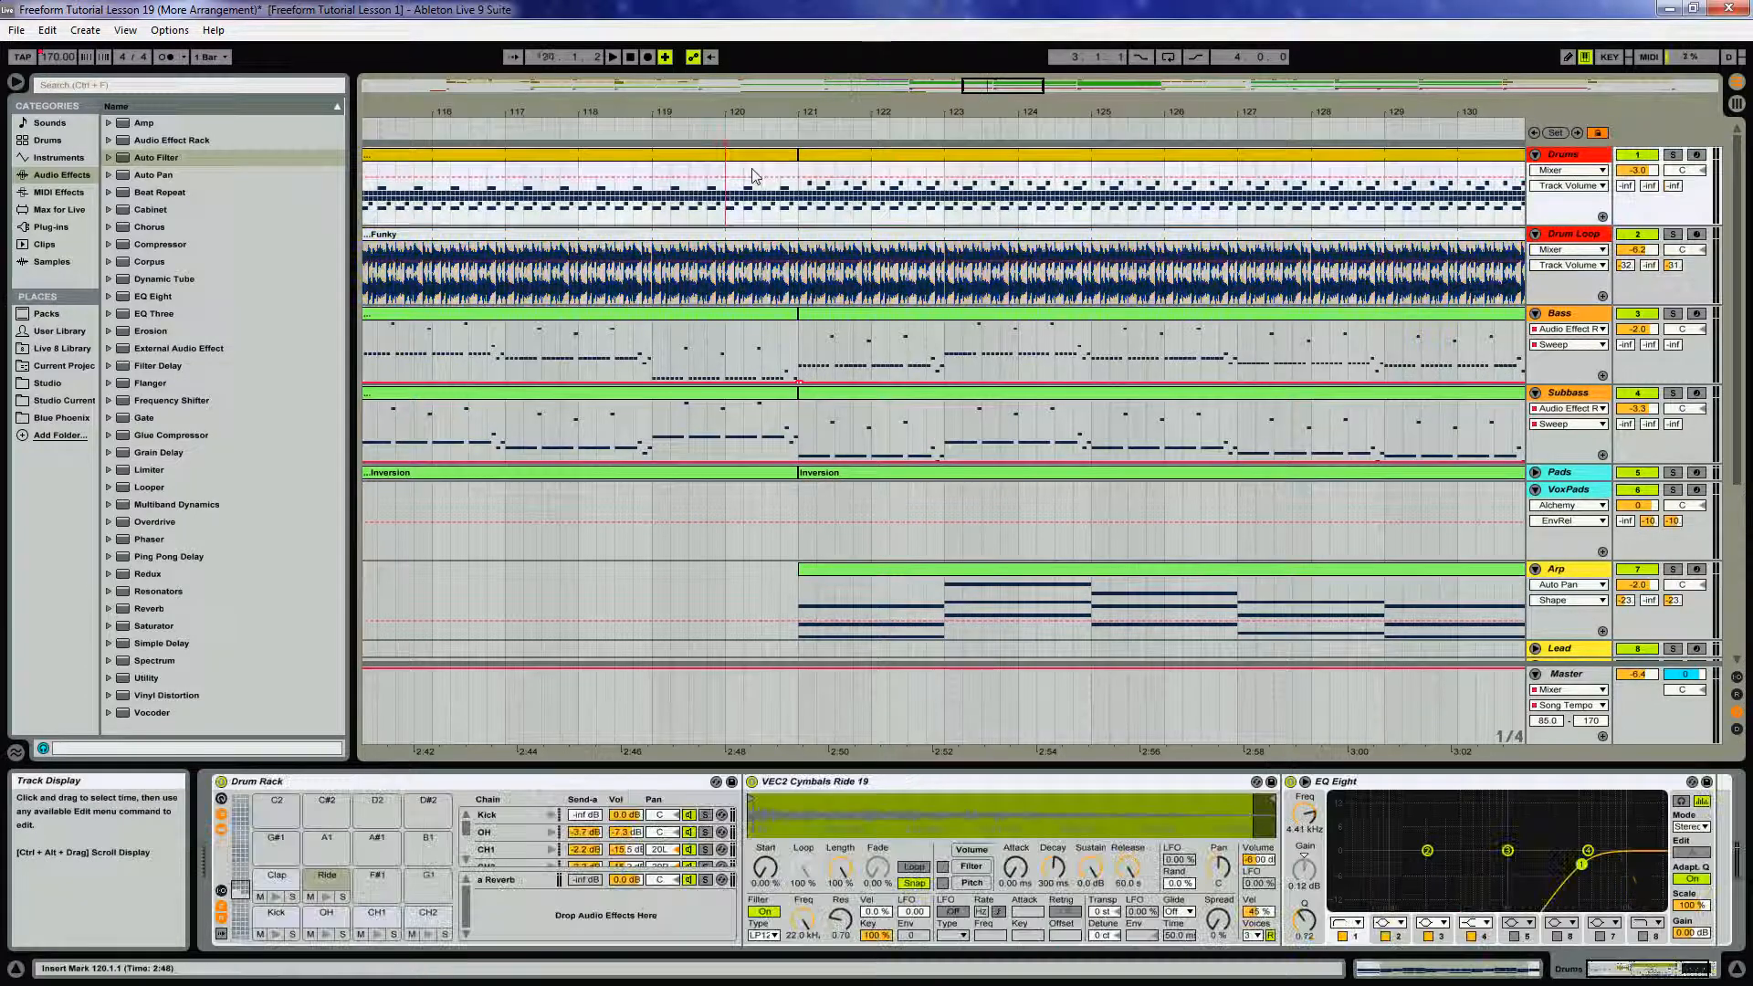
{"action": "double_click", "coordinate": [738, 189]}
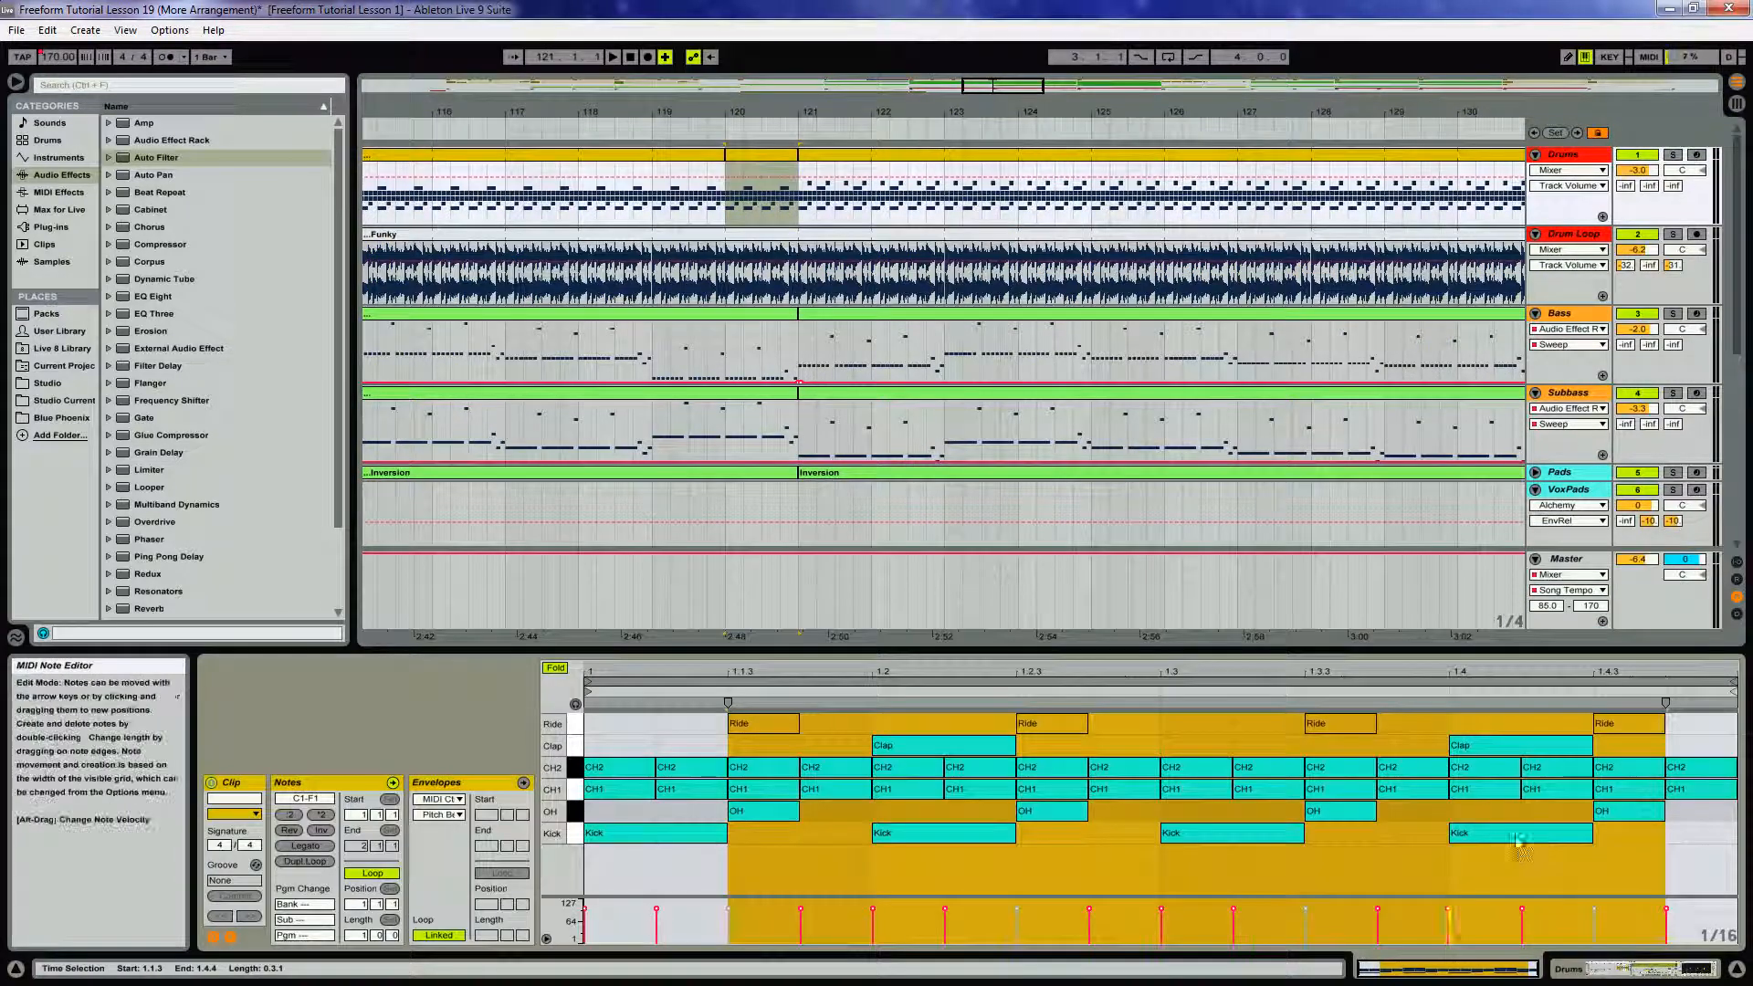
{"action": "double_click", "coordinate": [1639, 835]}
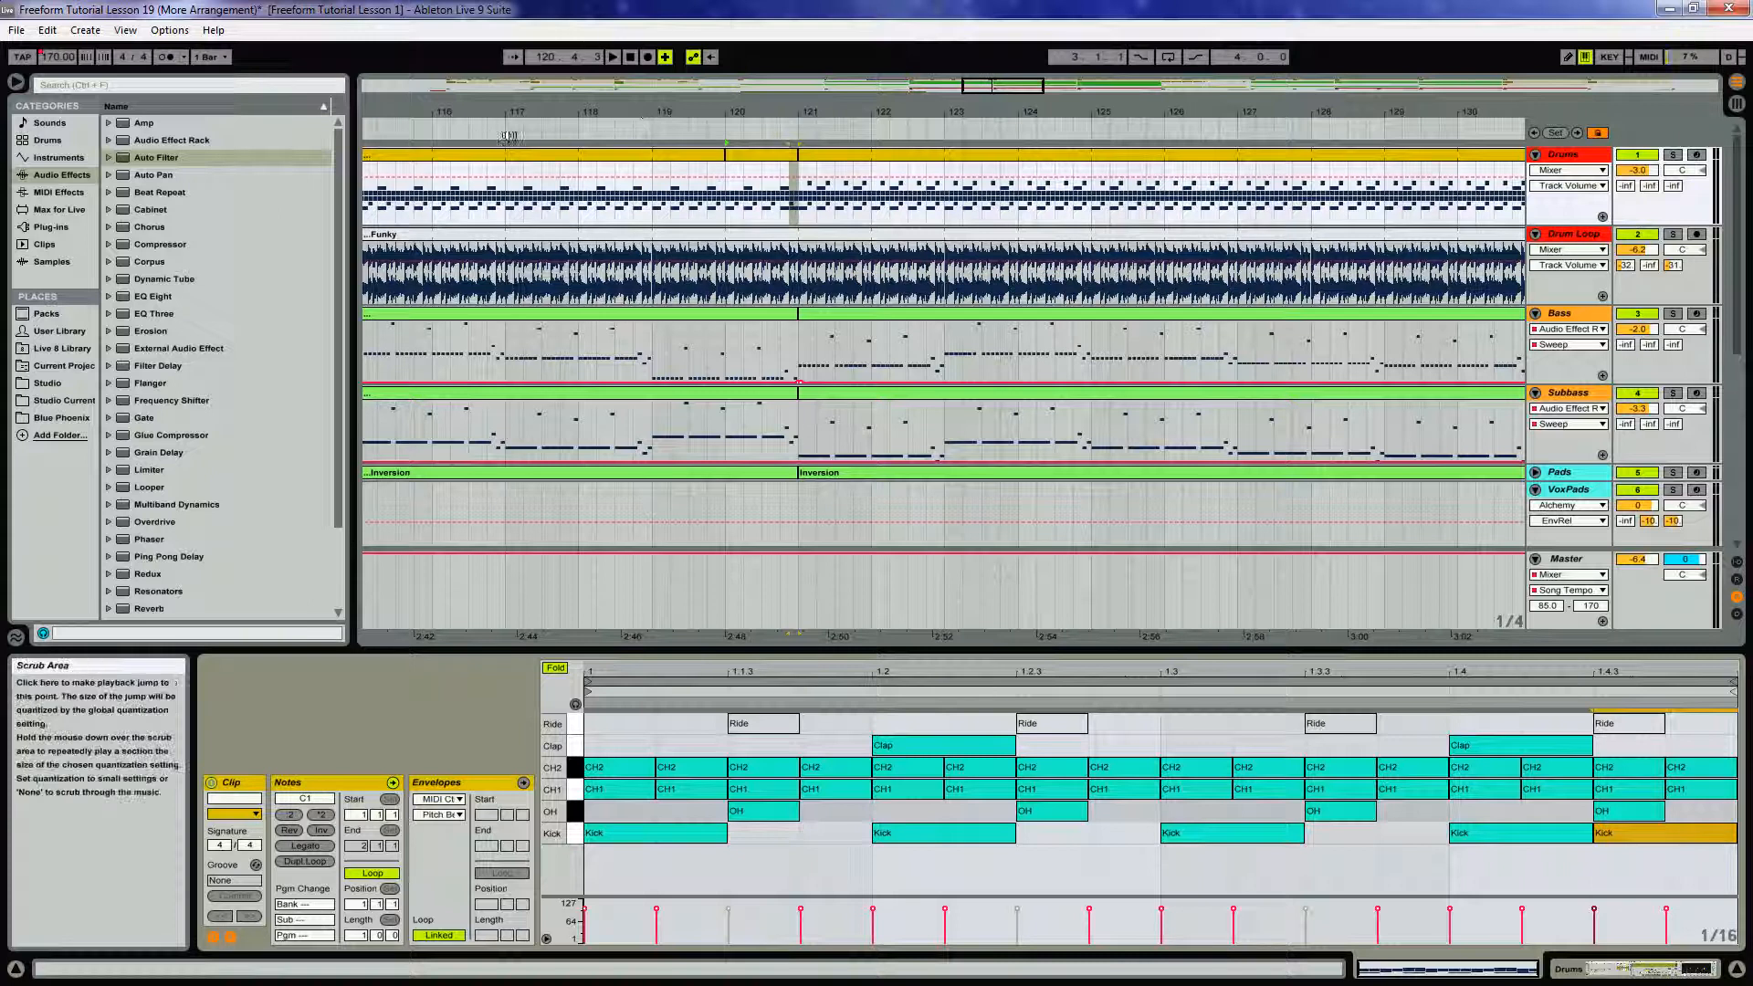
{"action": "left_click", "coordinate": [656, 130]}
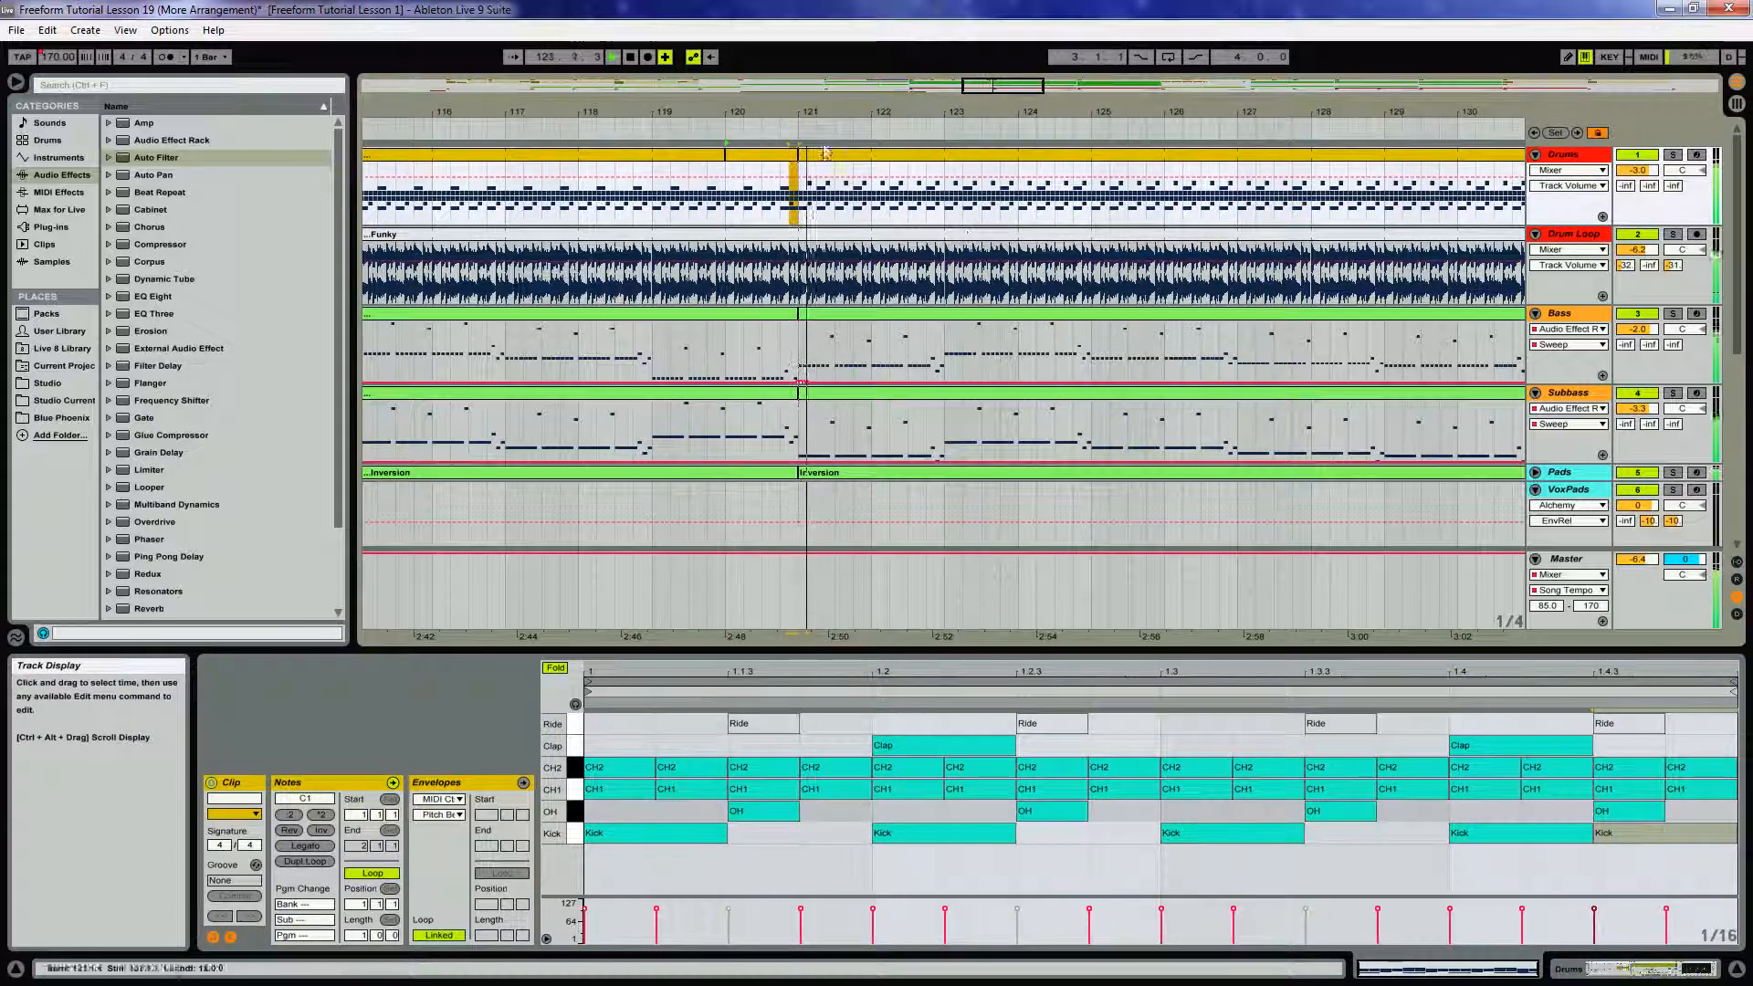
Split off bar 136 of the Drums track, add an extra kick at 1.4.3 and play the transition
{"action": "left_click_drag", "start_coordinate": [834, 111], "coordinate": [581, 109]}
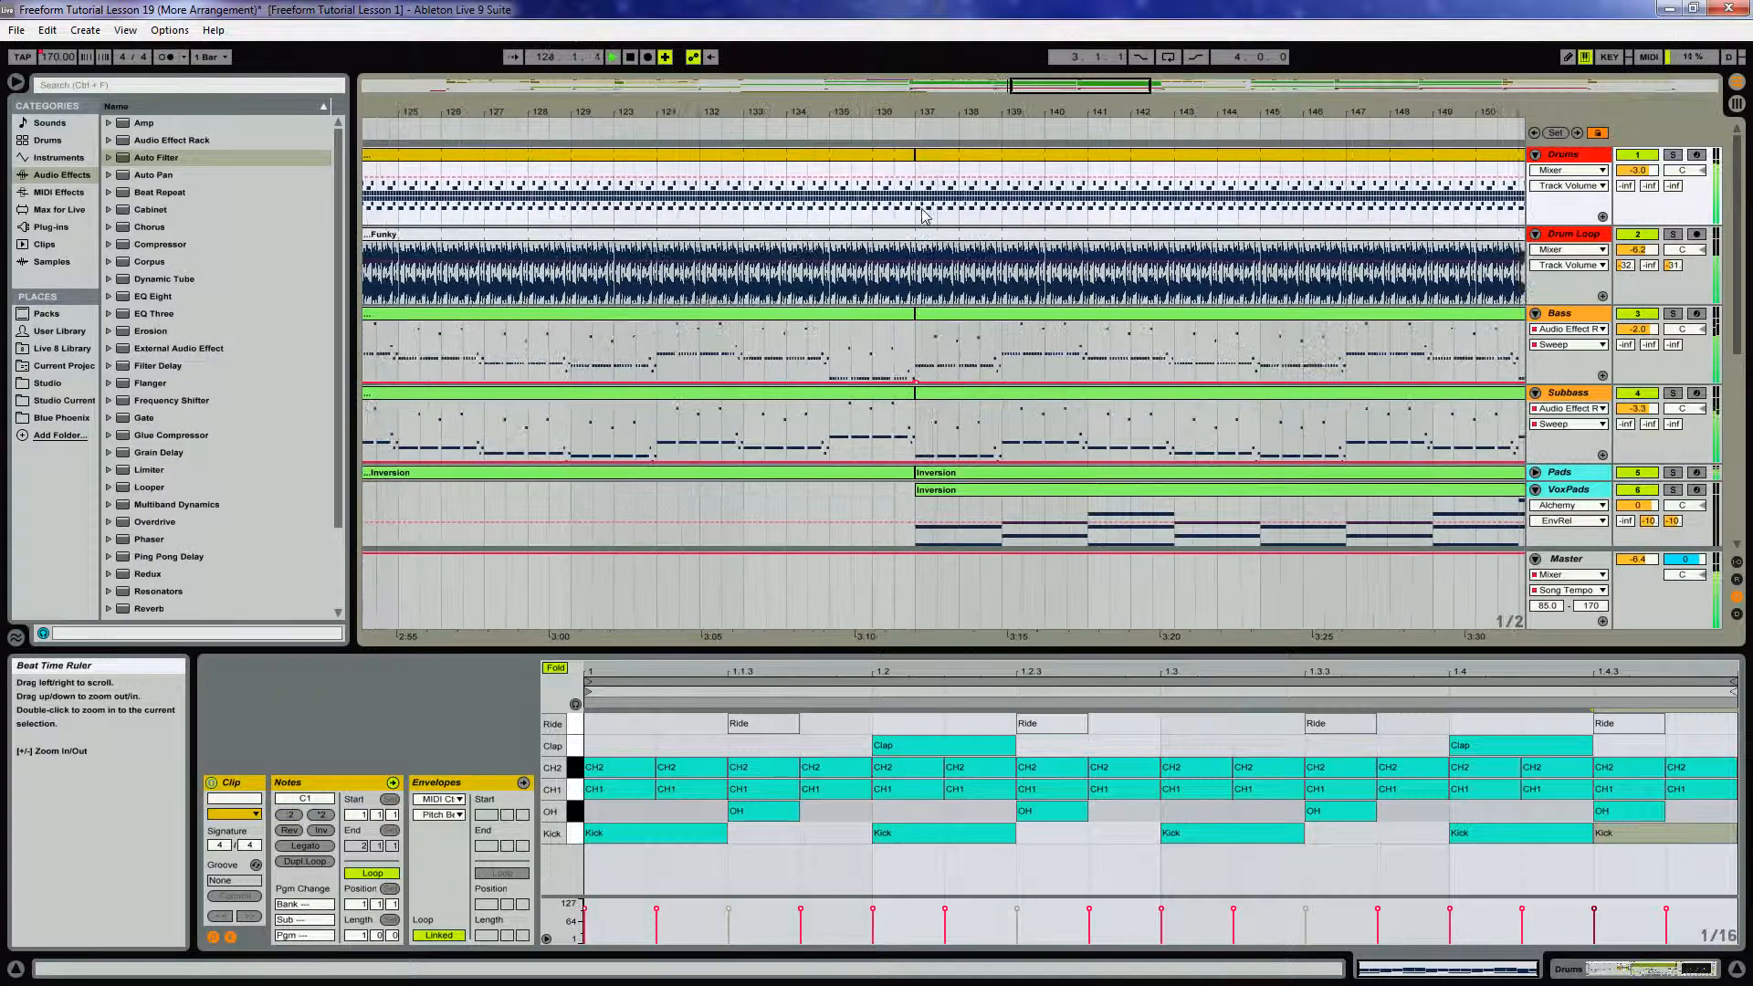
{"action": "left_click", "coordinate": [874, 210]}
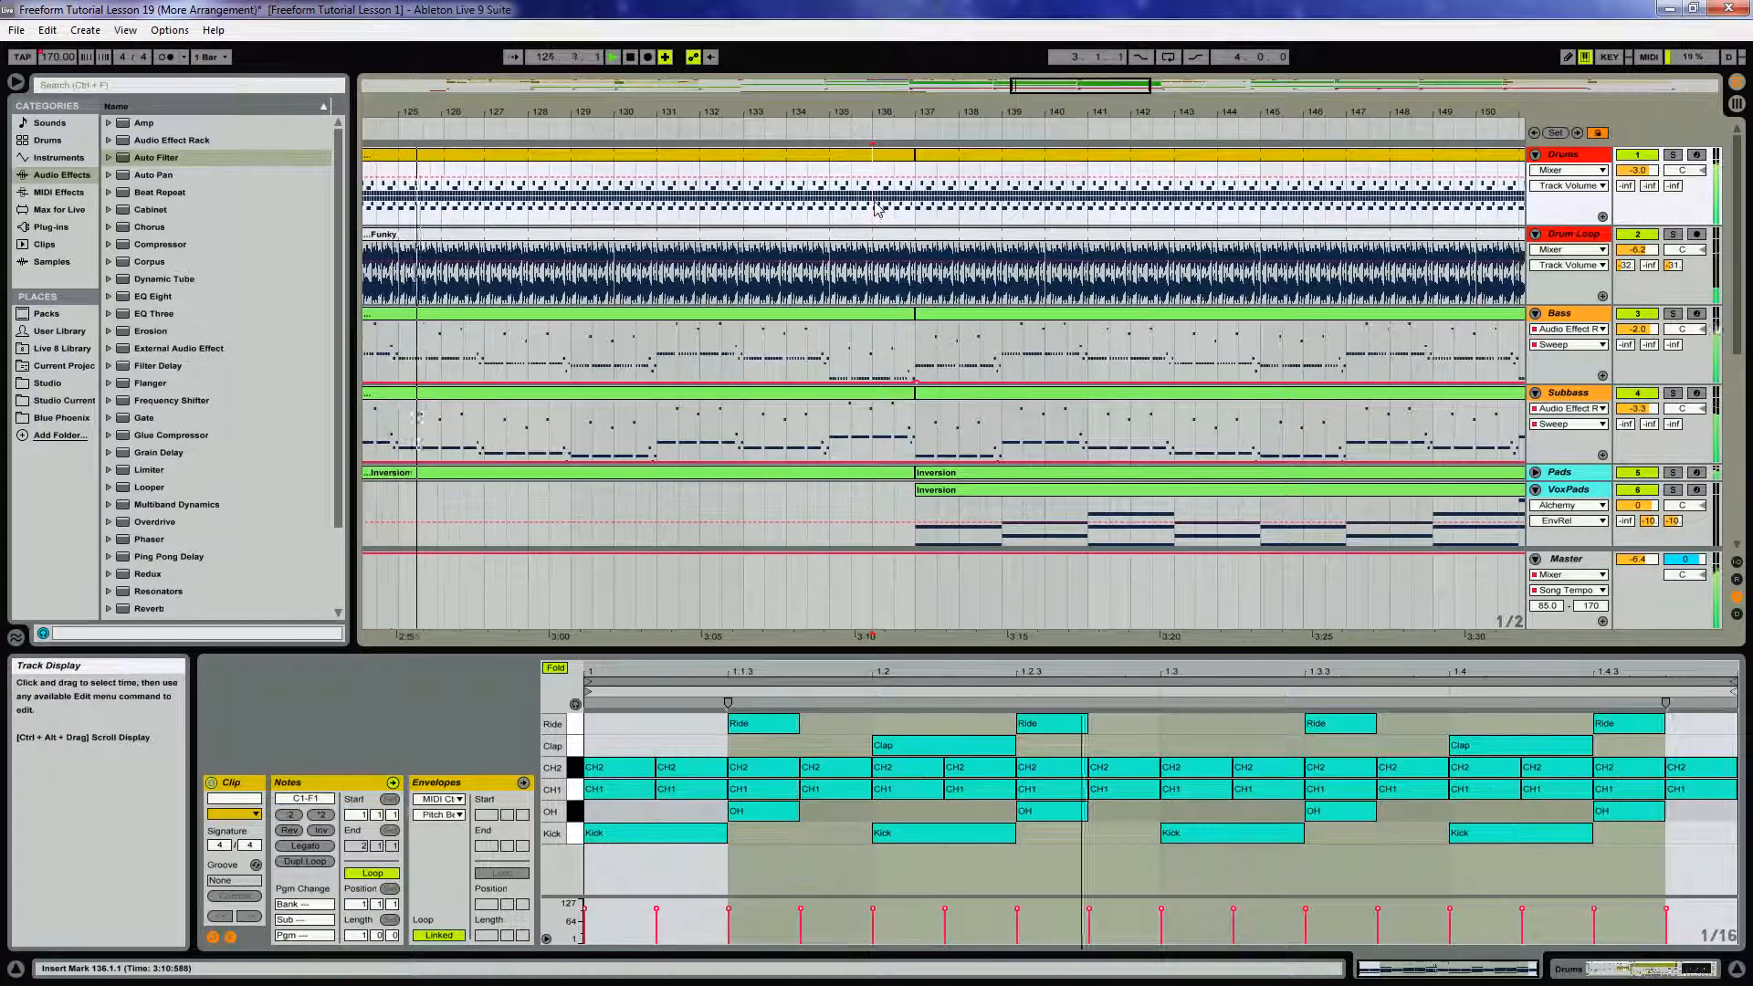
{"action": "key", "text": "ctrl+e"}
{"action": "left_click", "coordinate": [884, 157]}
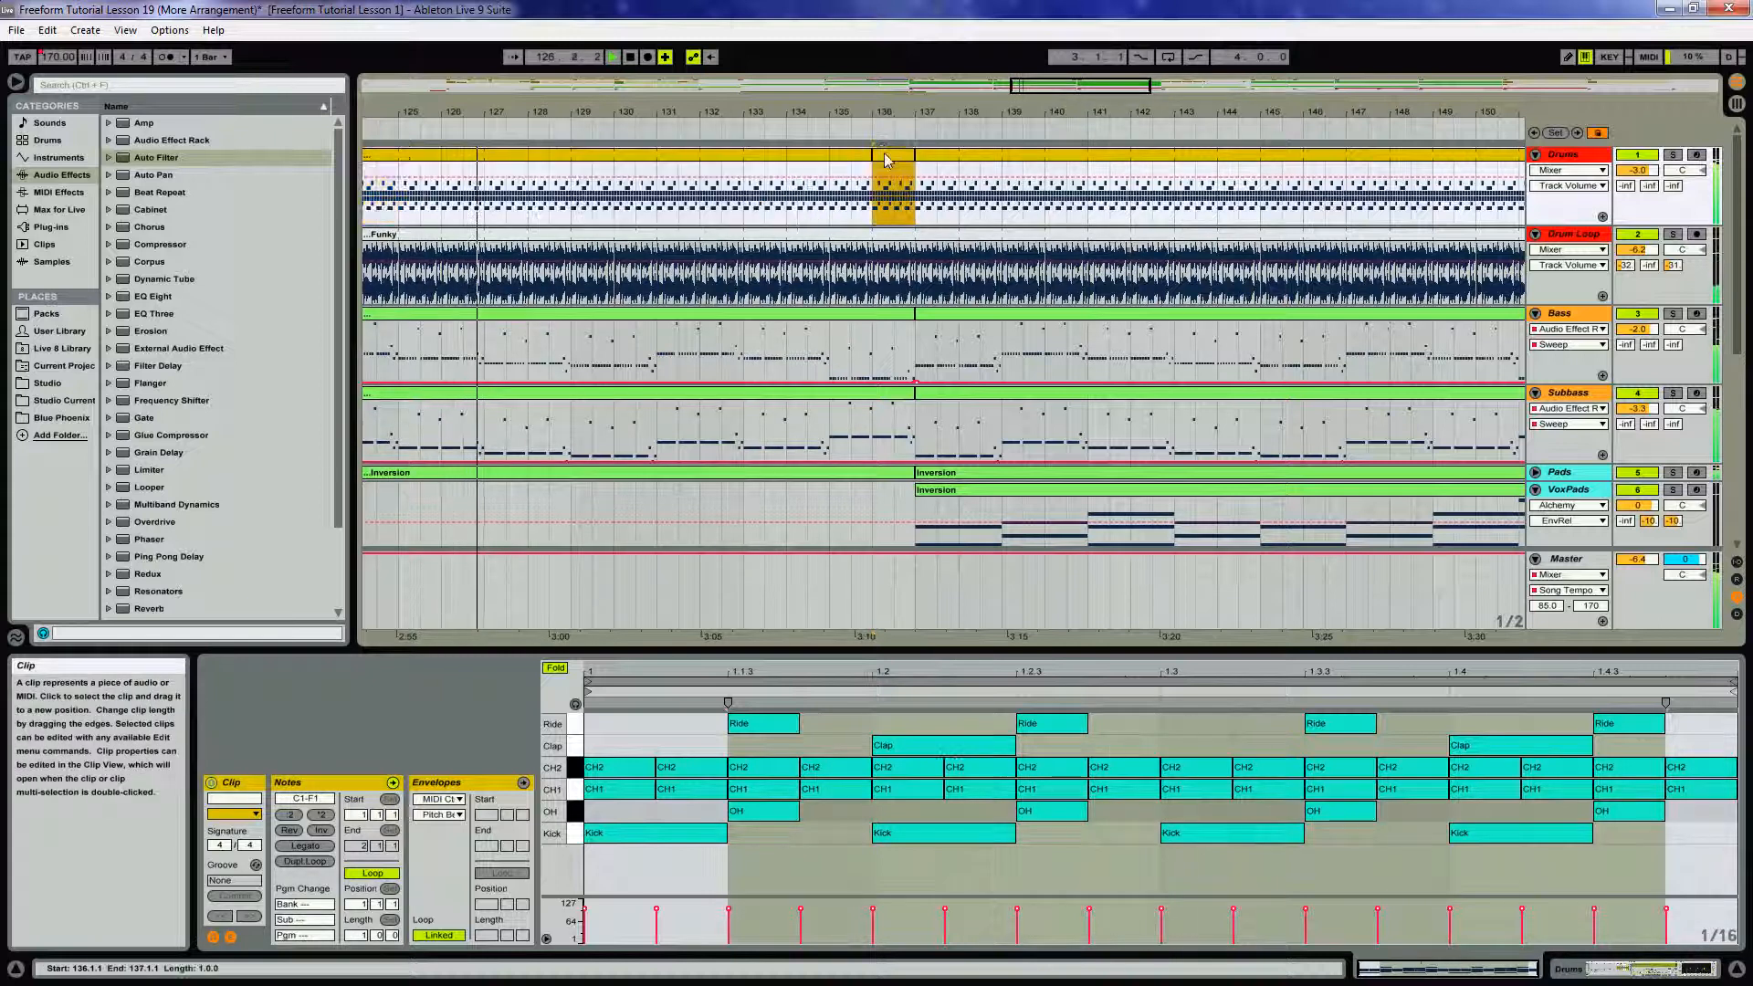
{"action": "left_click", "coordinate": [1447, 968]}
{"action": "left_click_drag", "start_coordinate": [1497, 829], "coordinate": [1651, 854], "text": "ctrl"}
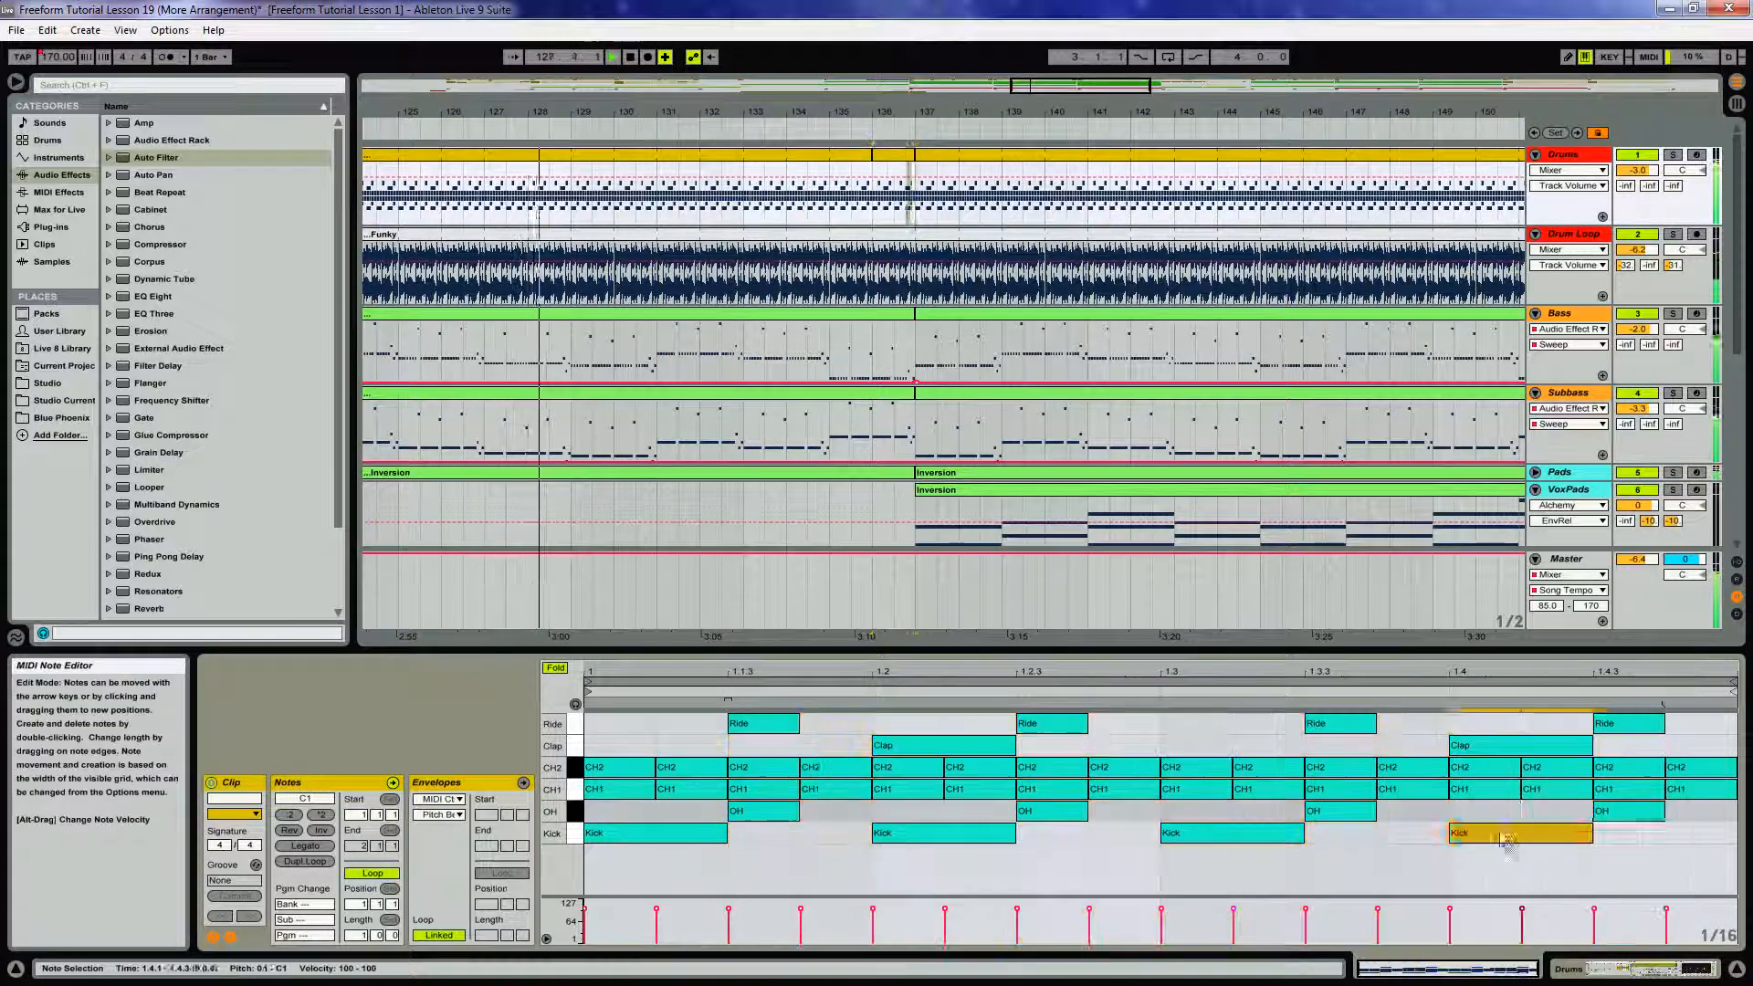
{"action": "left_click", "coordinate": [857, 132]}
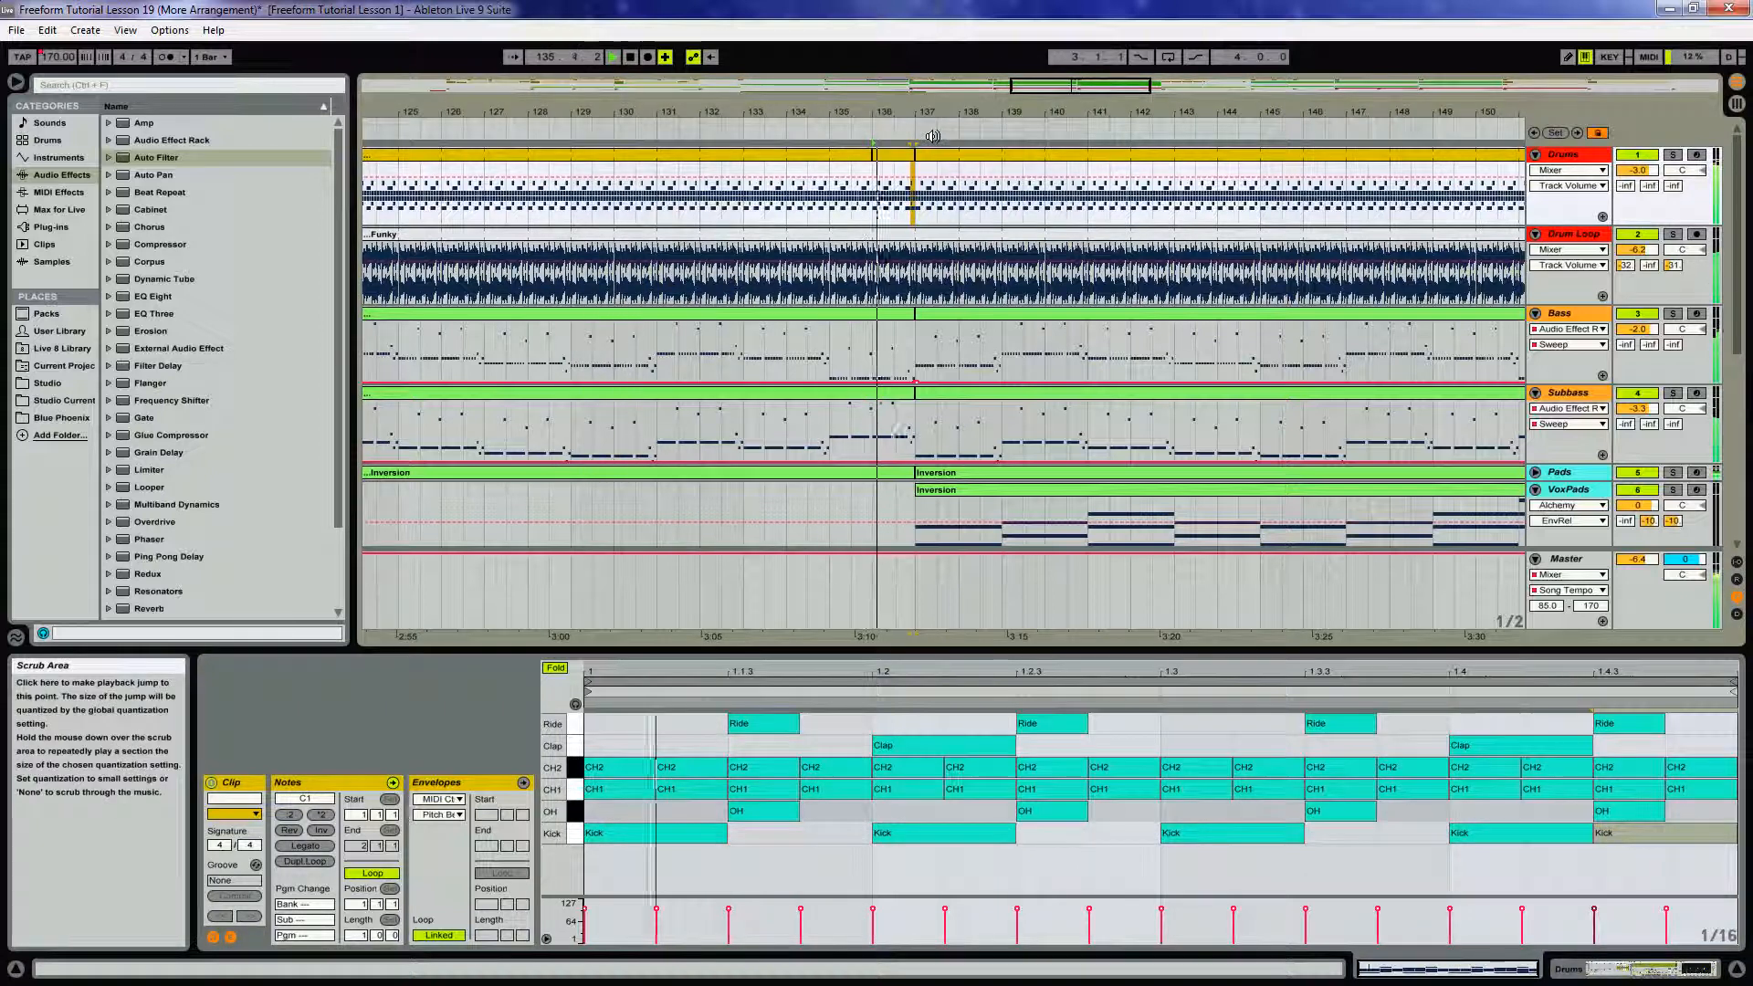
Insert a new MIDI track directly below the Drums track
{"action": "left_click_drag", "start_coordinate": [913, 115], "coordinate": [770, 112]}
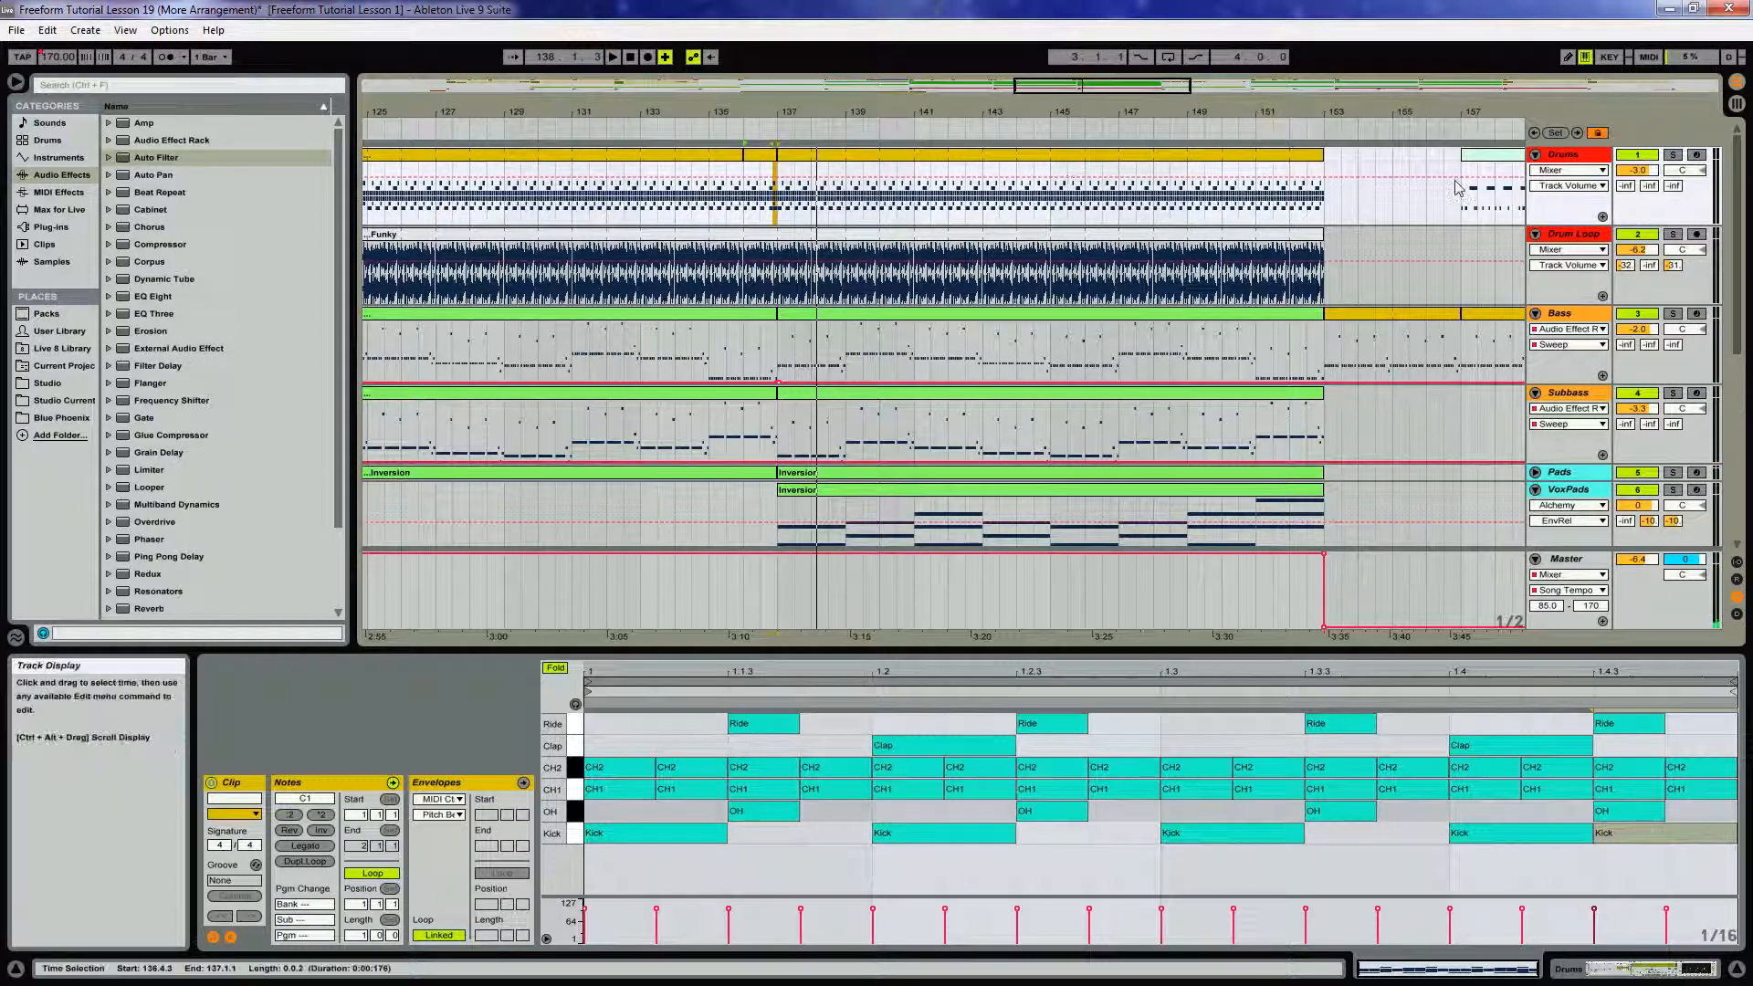
{"action": "left_click_drag", "start_coordinate": [1123, 115], "coordinate": [868, 115]}
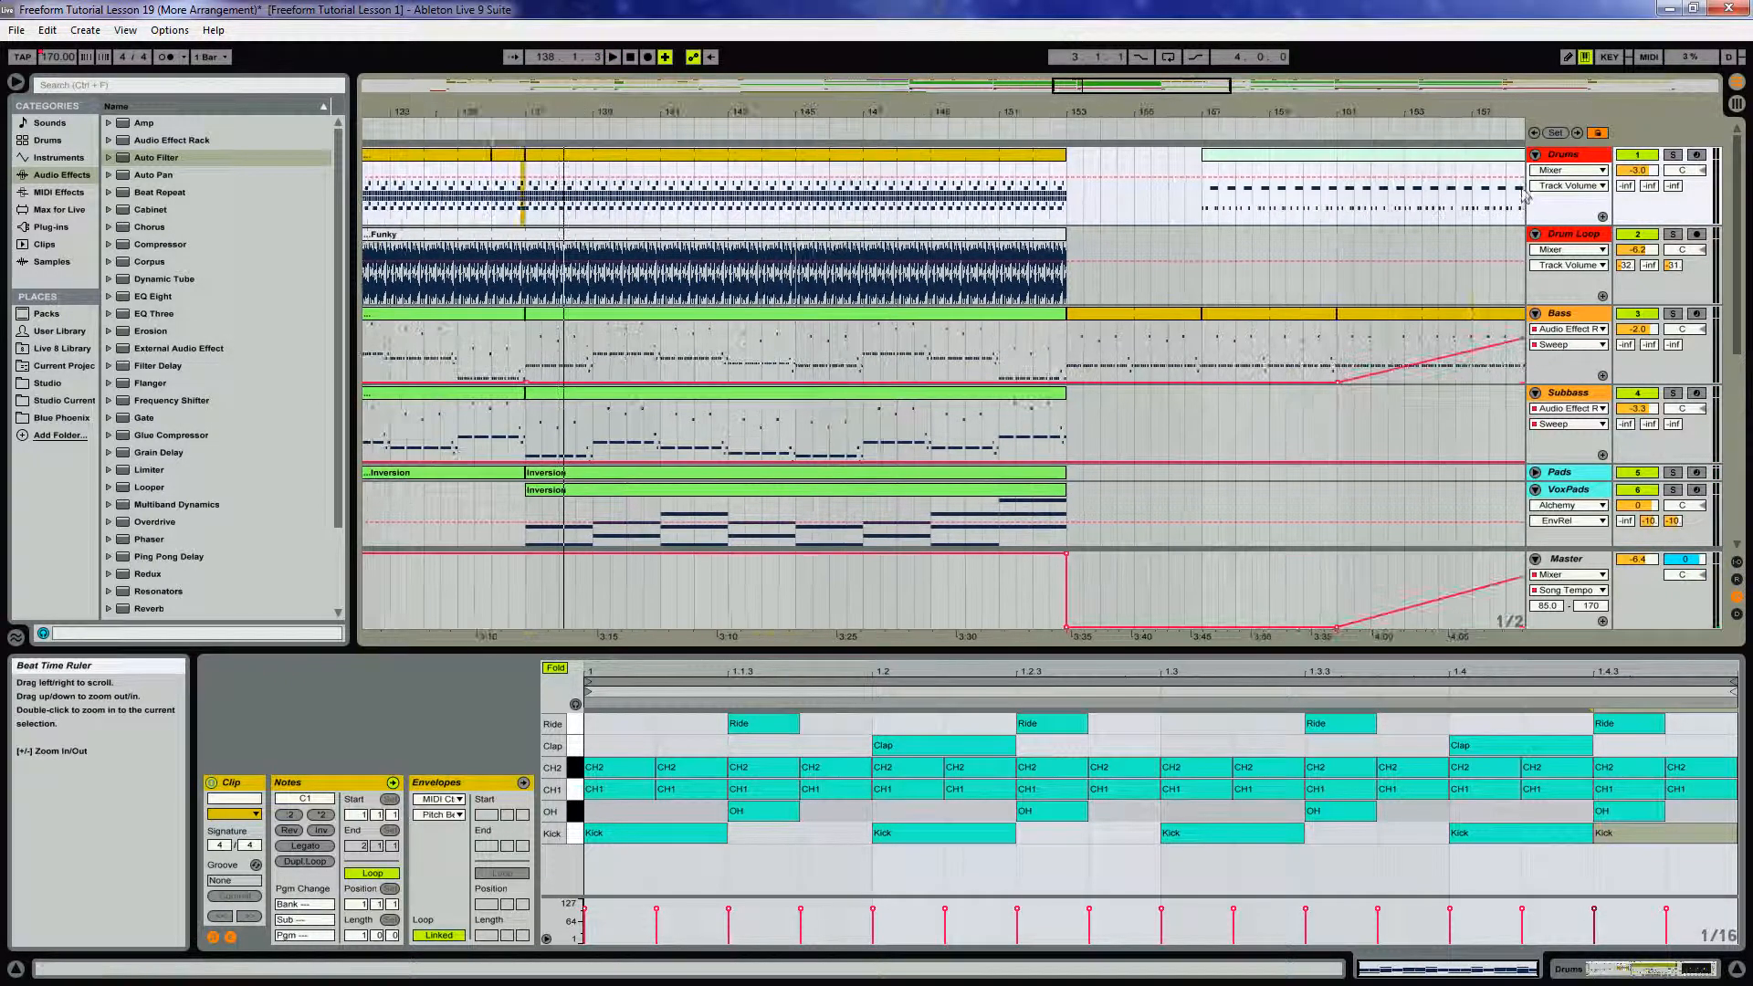
{"action": "right_click", "coordinate": [1575, 158]}
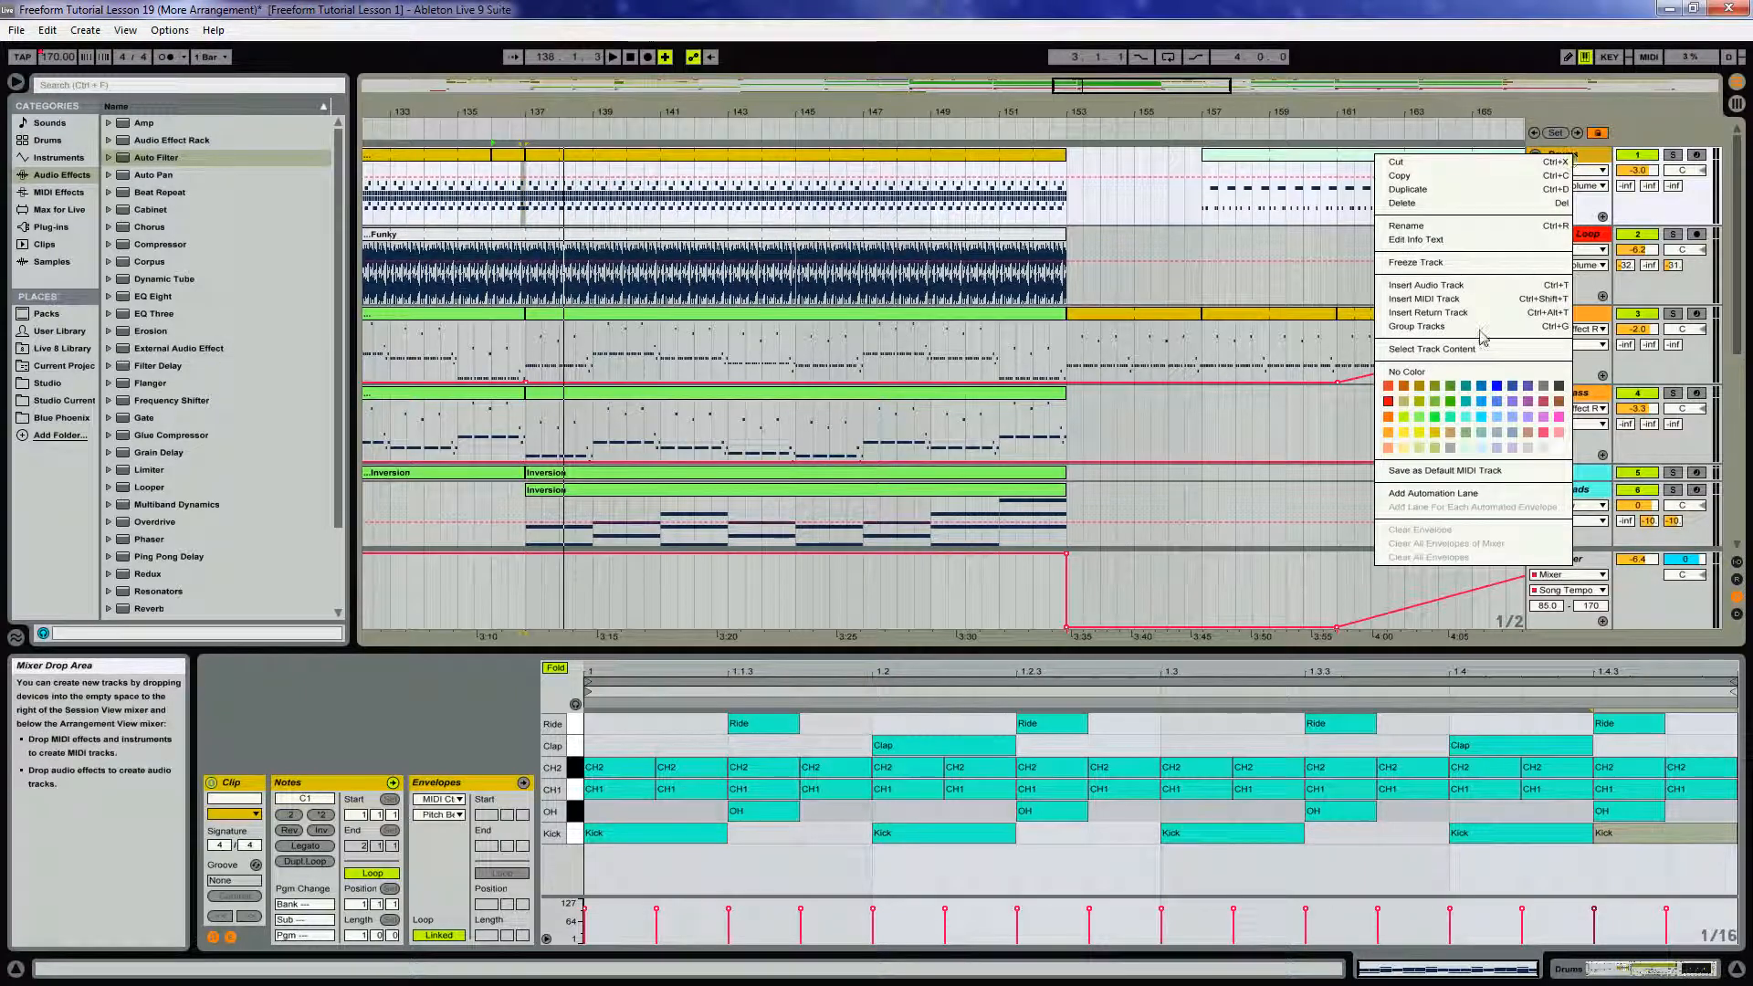
{"action": "left_click", "coordinate": [1424, 299]}
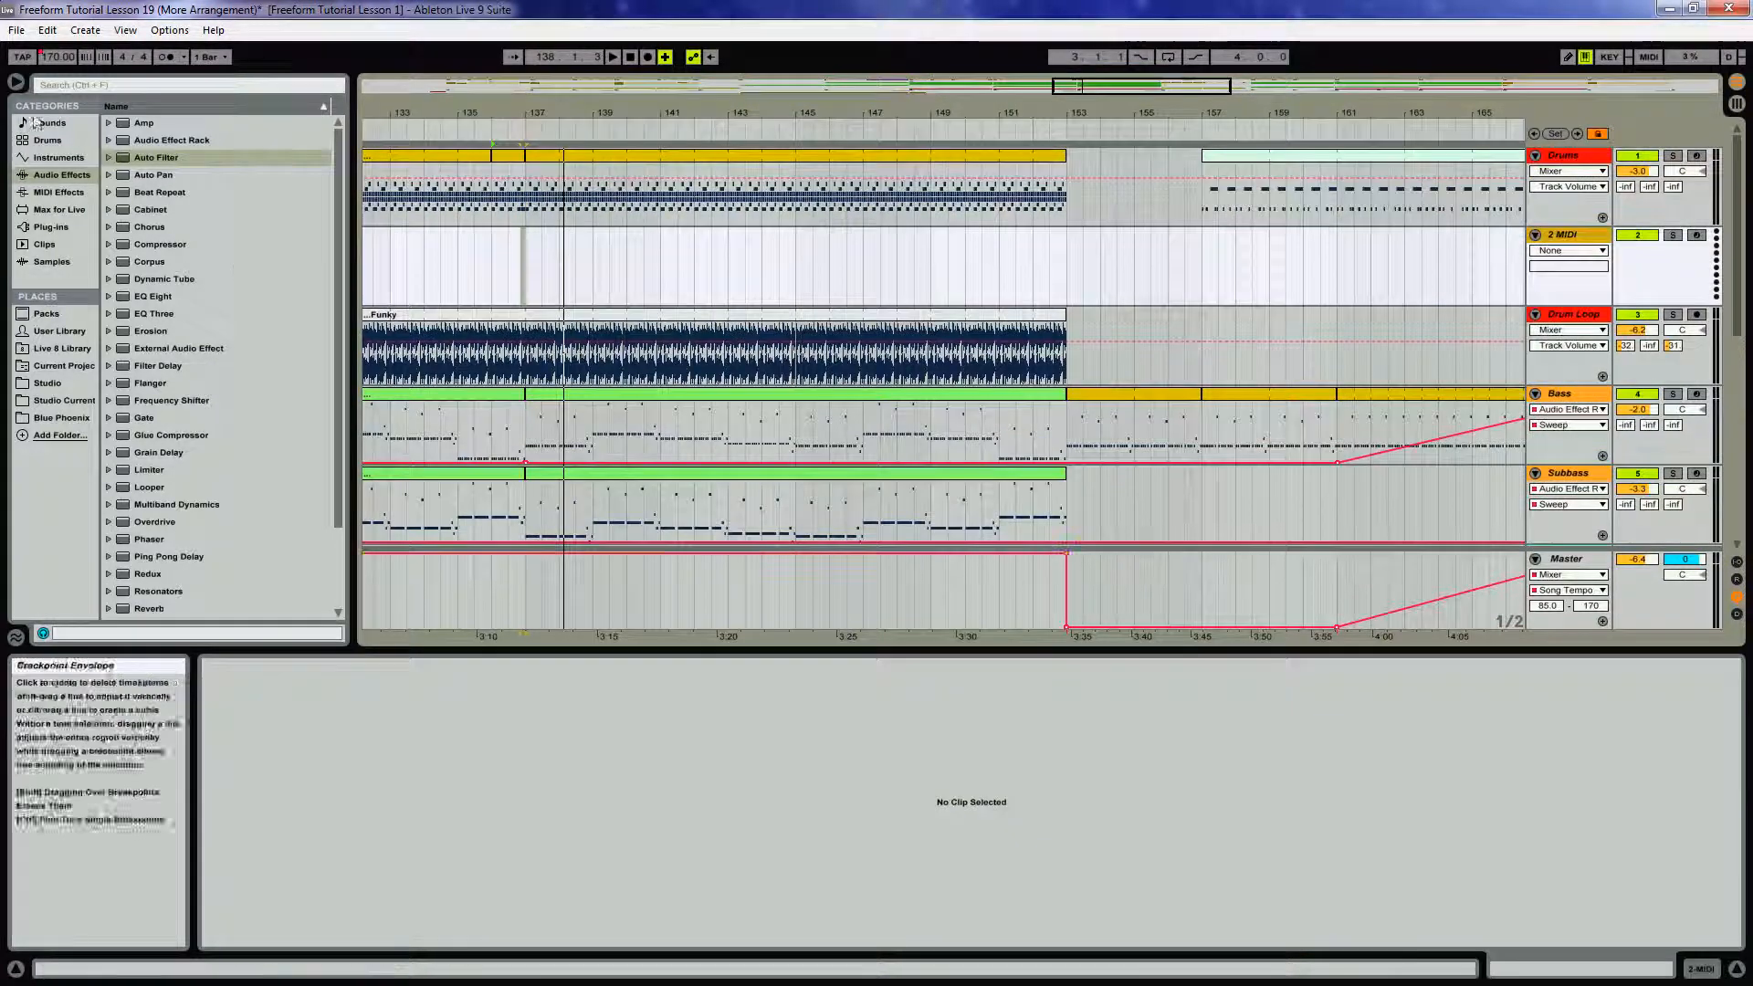
Load a Drum Rack on the new MIDI track and put VEC2 Snares 002.wav on its C1 pad
{"action": "left_click", "coordinate": [68, 161]}
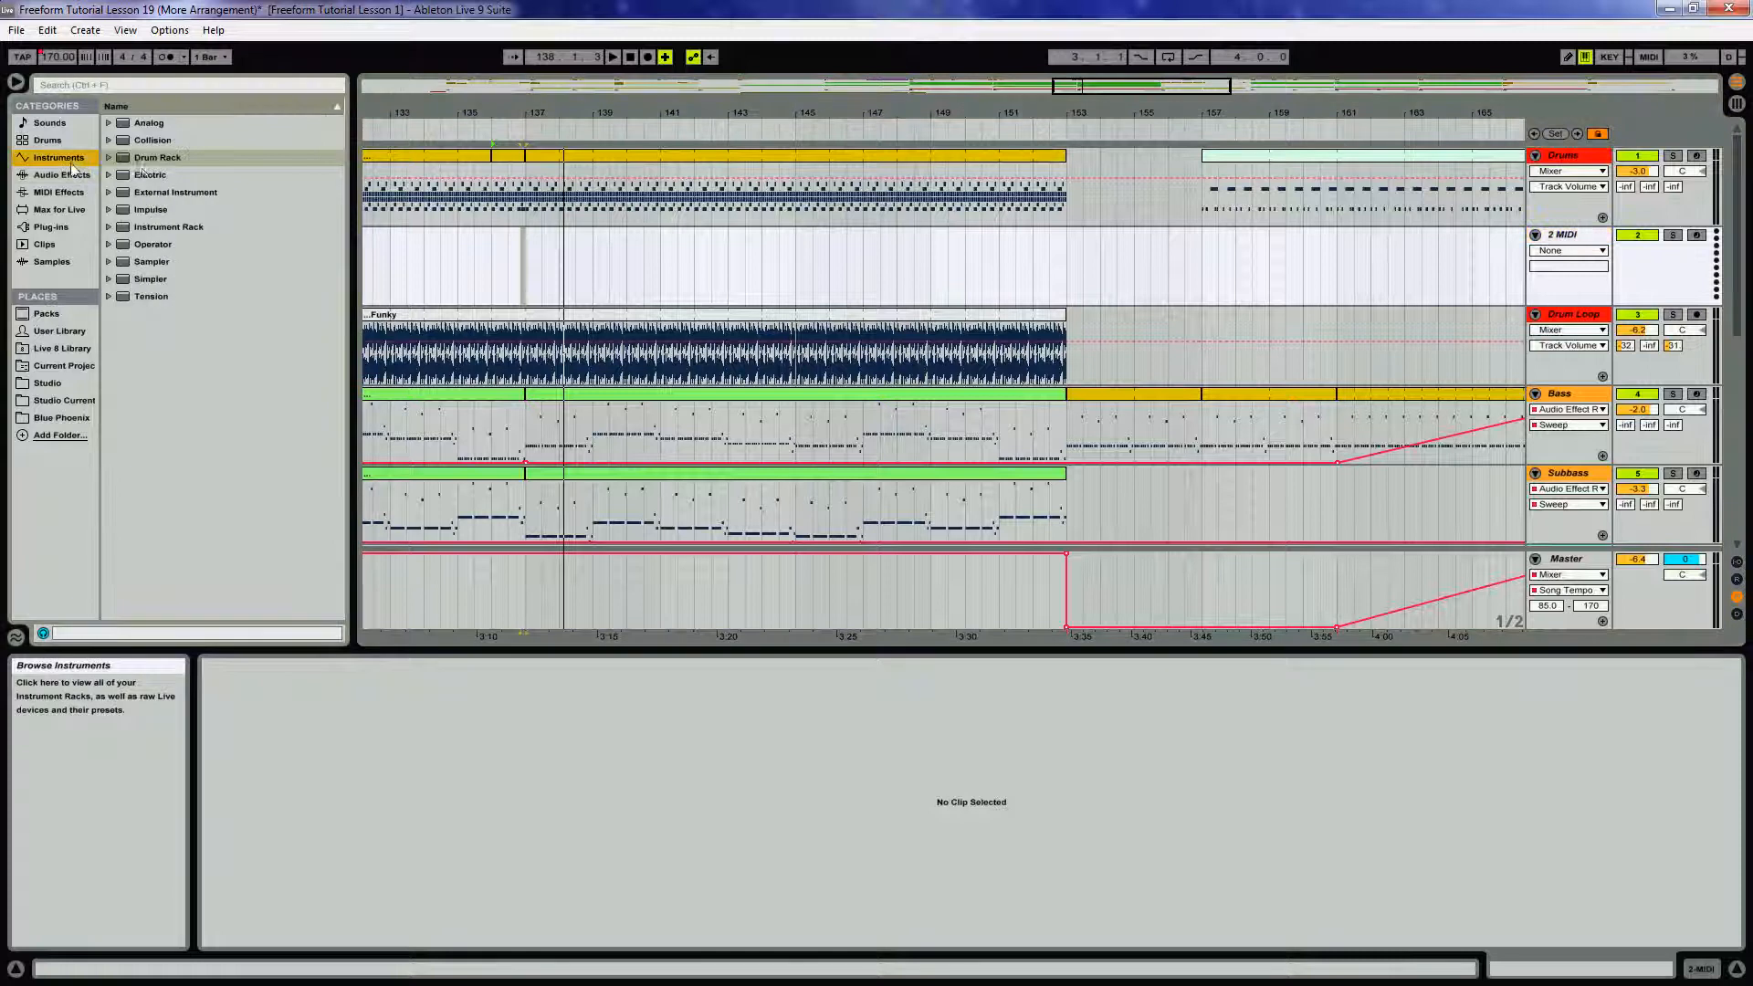
{"action": "left_click_drag", "start_coordinate": [152, 157], "coordinate": [200, 154]}
{"action": "left_click_drag", "start_coordinate": [431, 265], "coordinate": [431, 264]}
{"action": "left_click", "coordinate": [38, 385]}
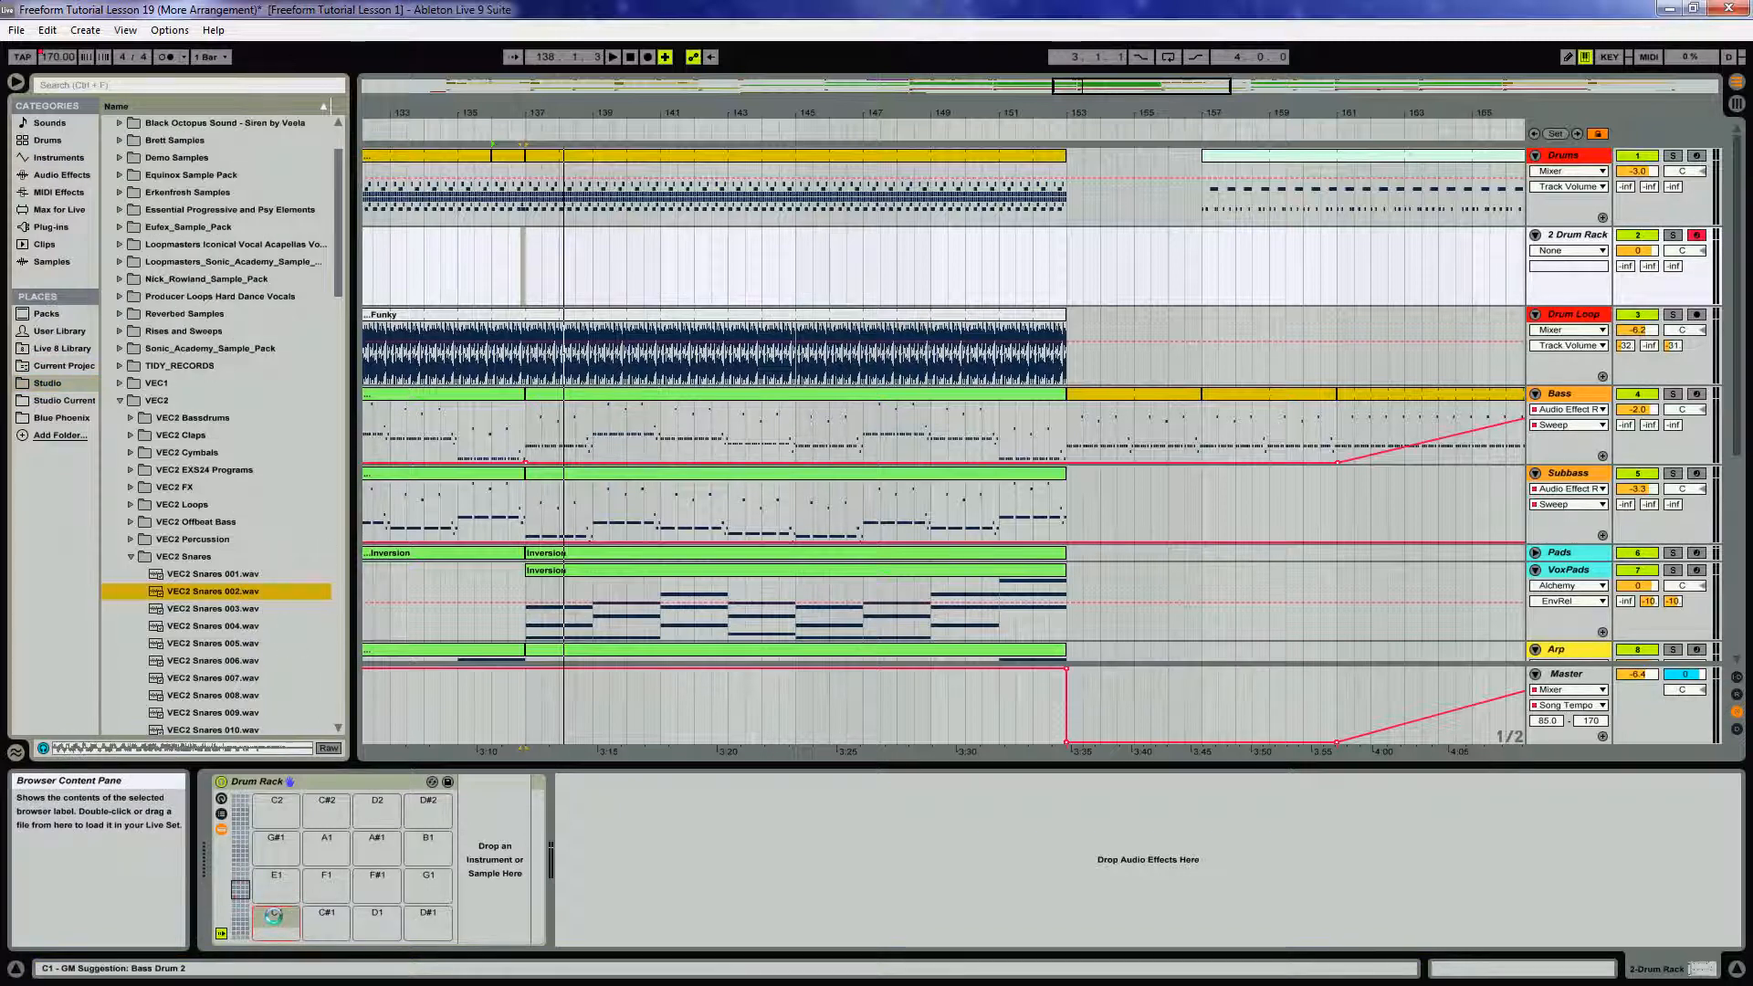
{"action": "left_click_drag", "start_coordinate": [259, 941], "coordinate": [260, 938]}
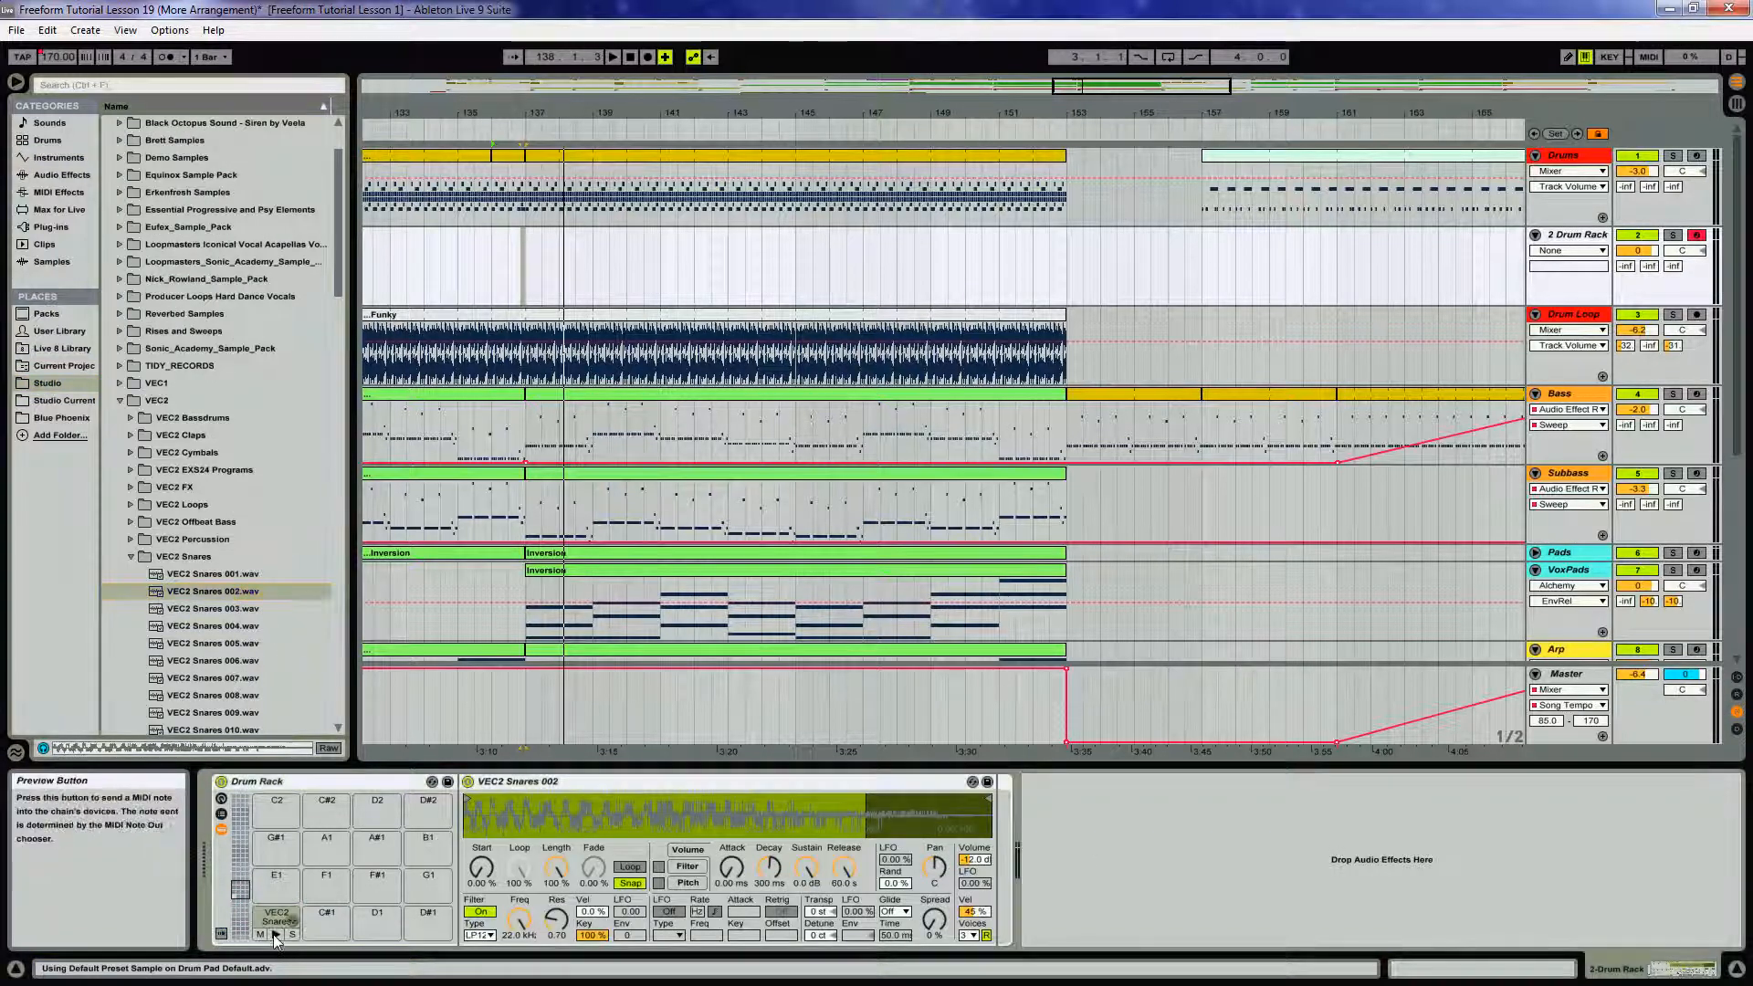
Compare the snare pad's level with the mix in Session View and set the sample volume to -6 dB
{"action": "key", "text": "Tab"}
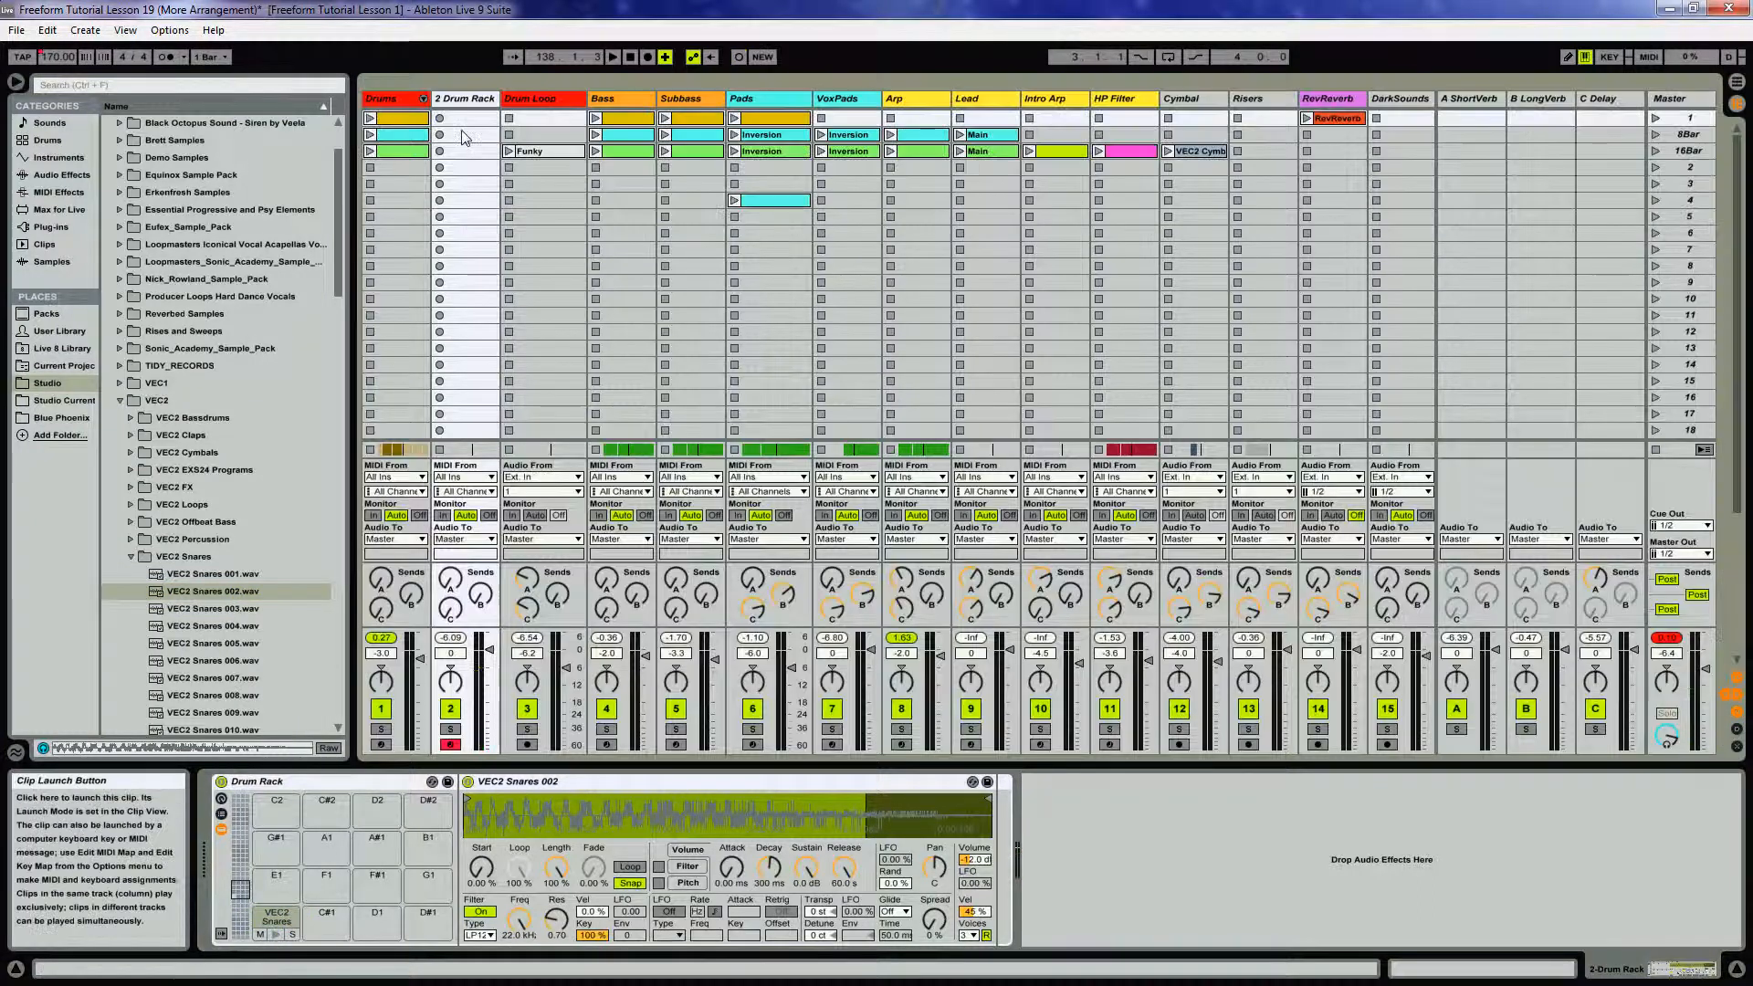
{"action": "left_click", "coordinate": [277, 933]}
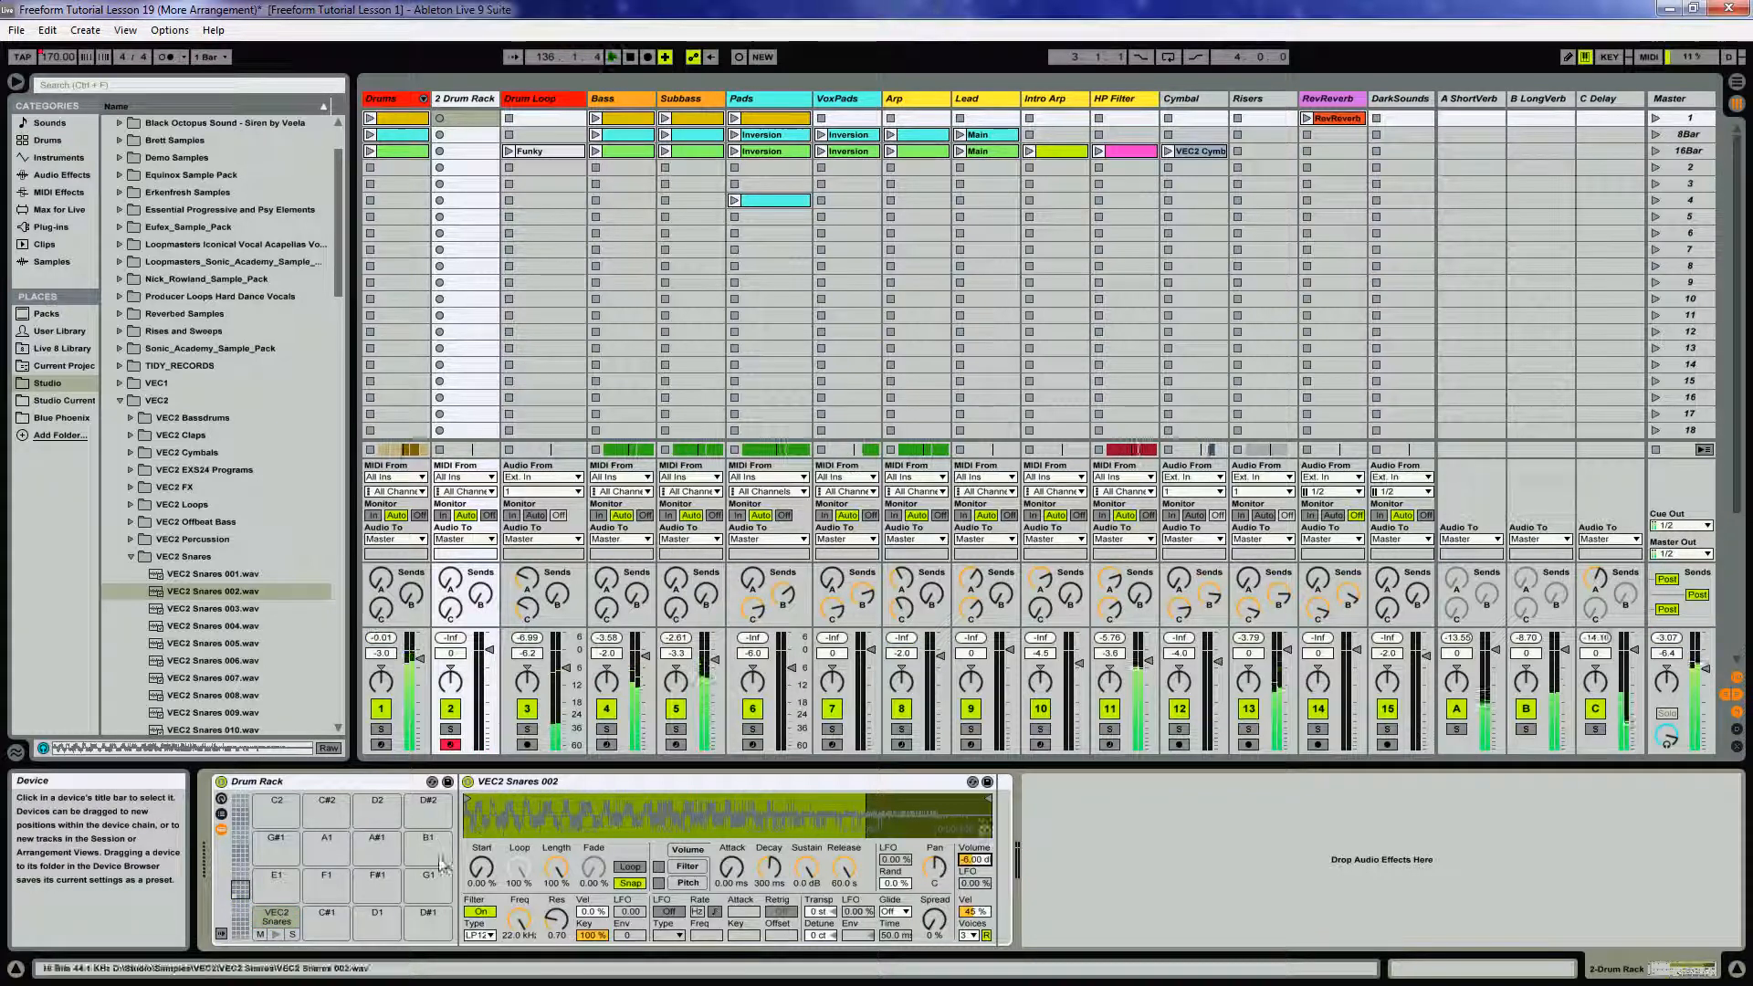
{"action": "left_click", "coordinate": [276, 935]}
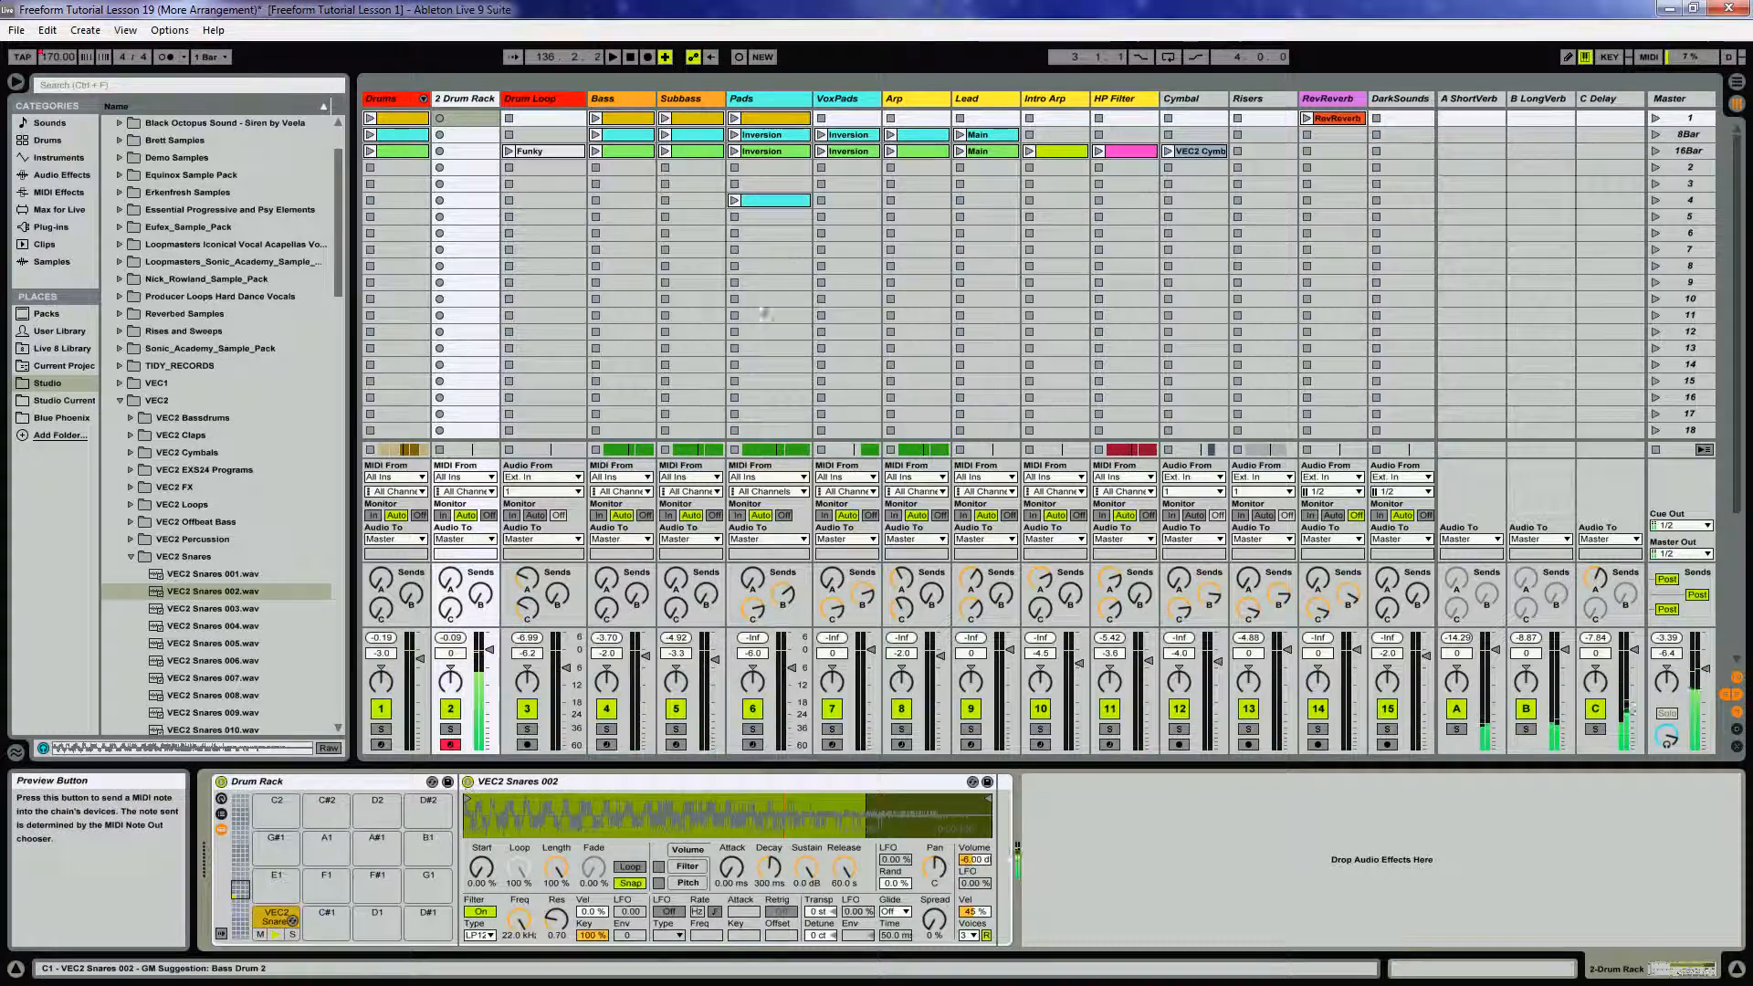
{"action": "key", "text": "Tab"}
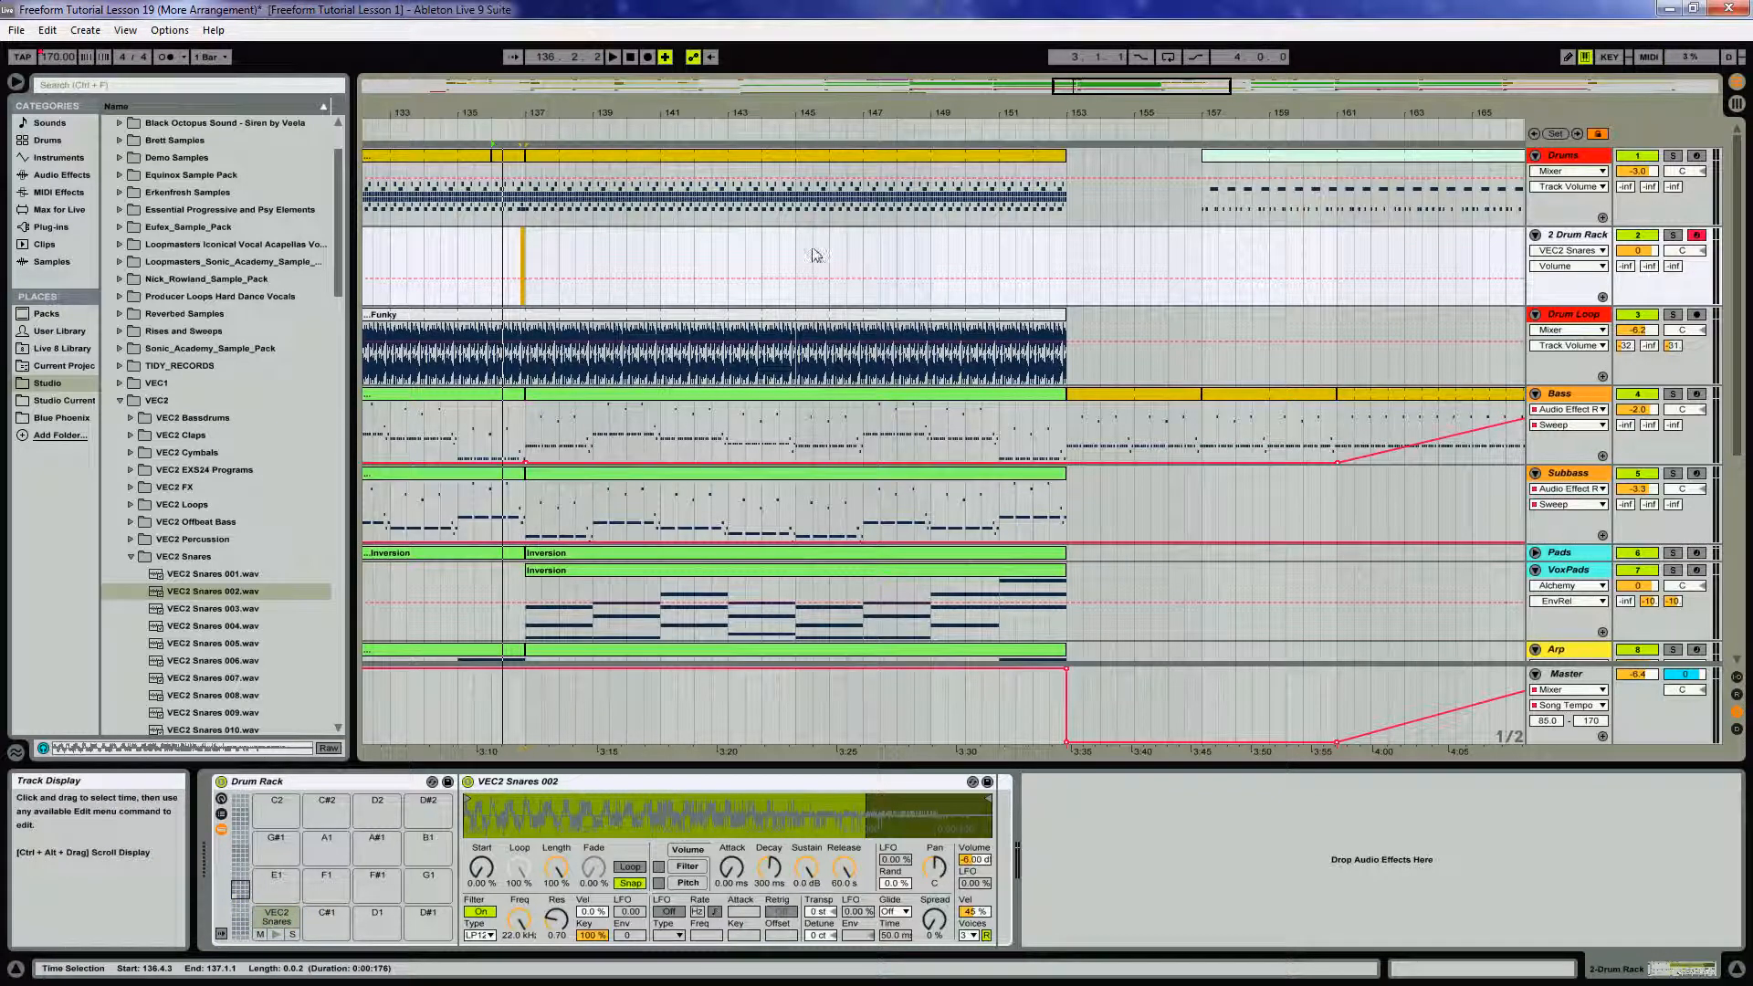
Insert an empty eight-bar MIDI clip on the Drum Rack track from bar 145 to bar 153
{"action": "left_click_drag", "start_coordinate": [796, 239], "coordinate": [1061, 244]}
{"action": "right_click", "coordinate": [1051, 240]}
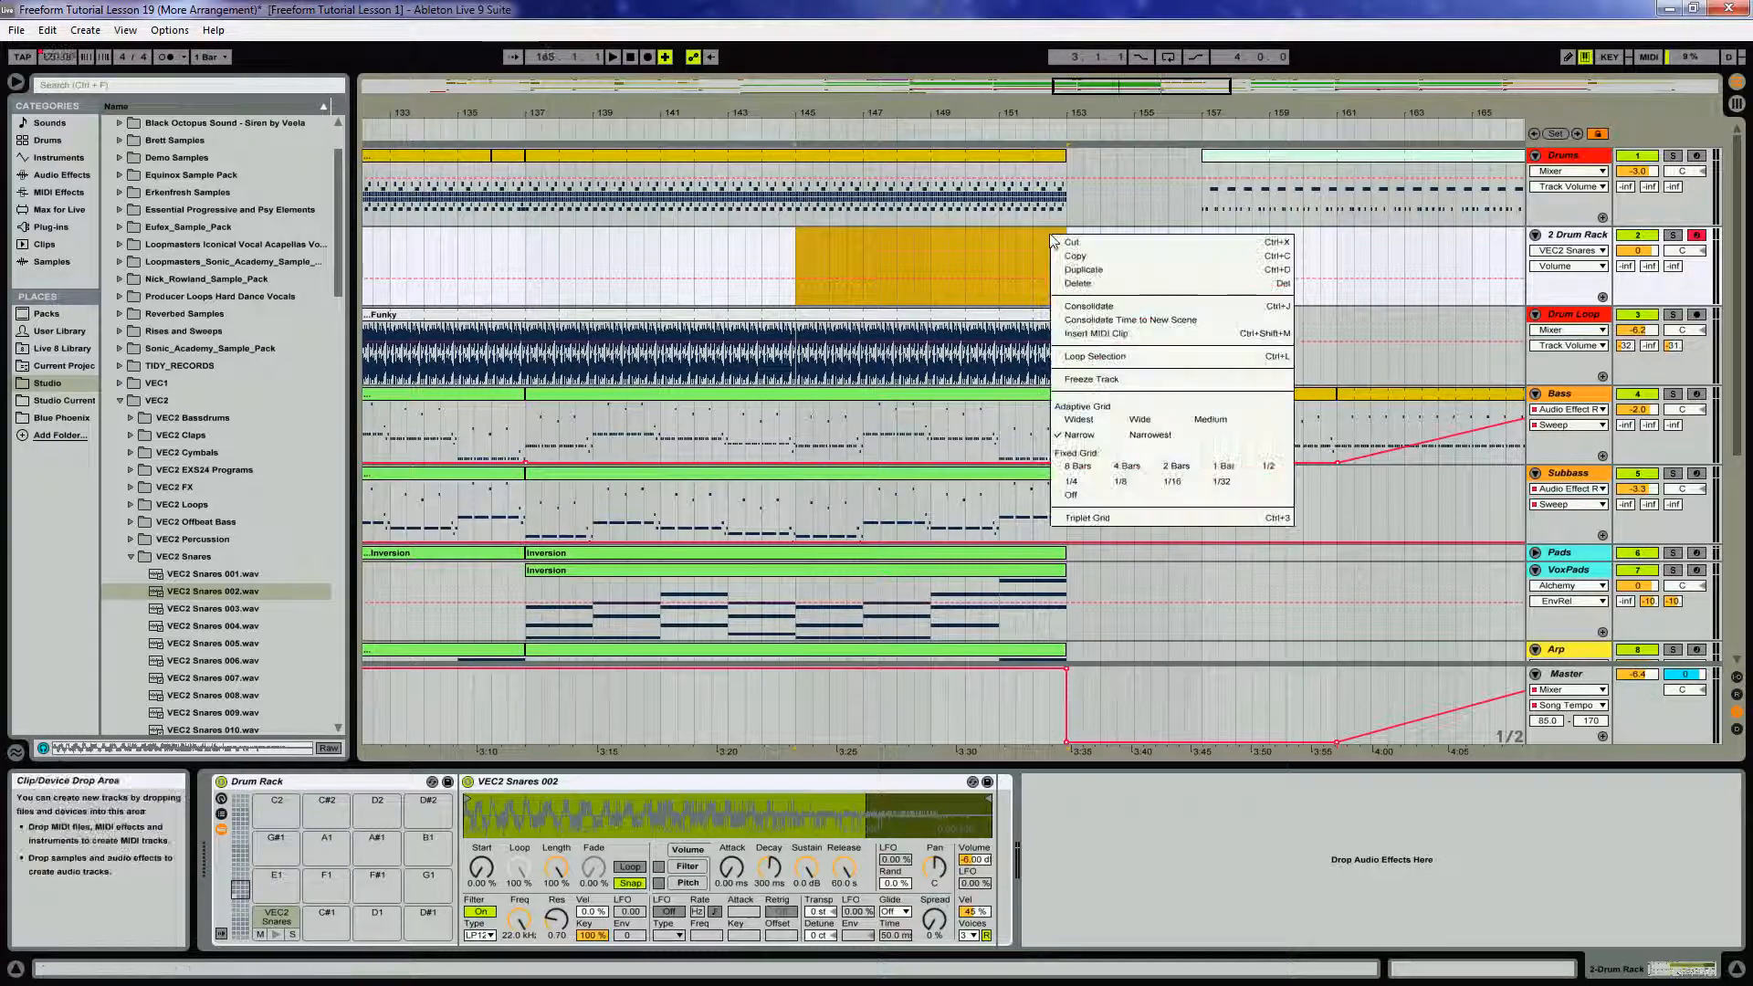
{"action": "left_click", "coordinate": [1103, 334]}
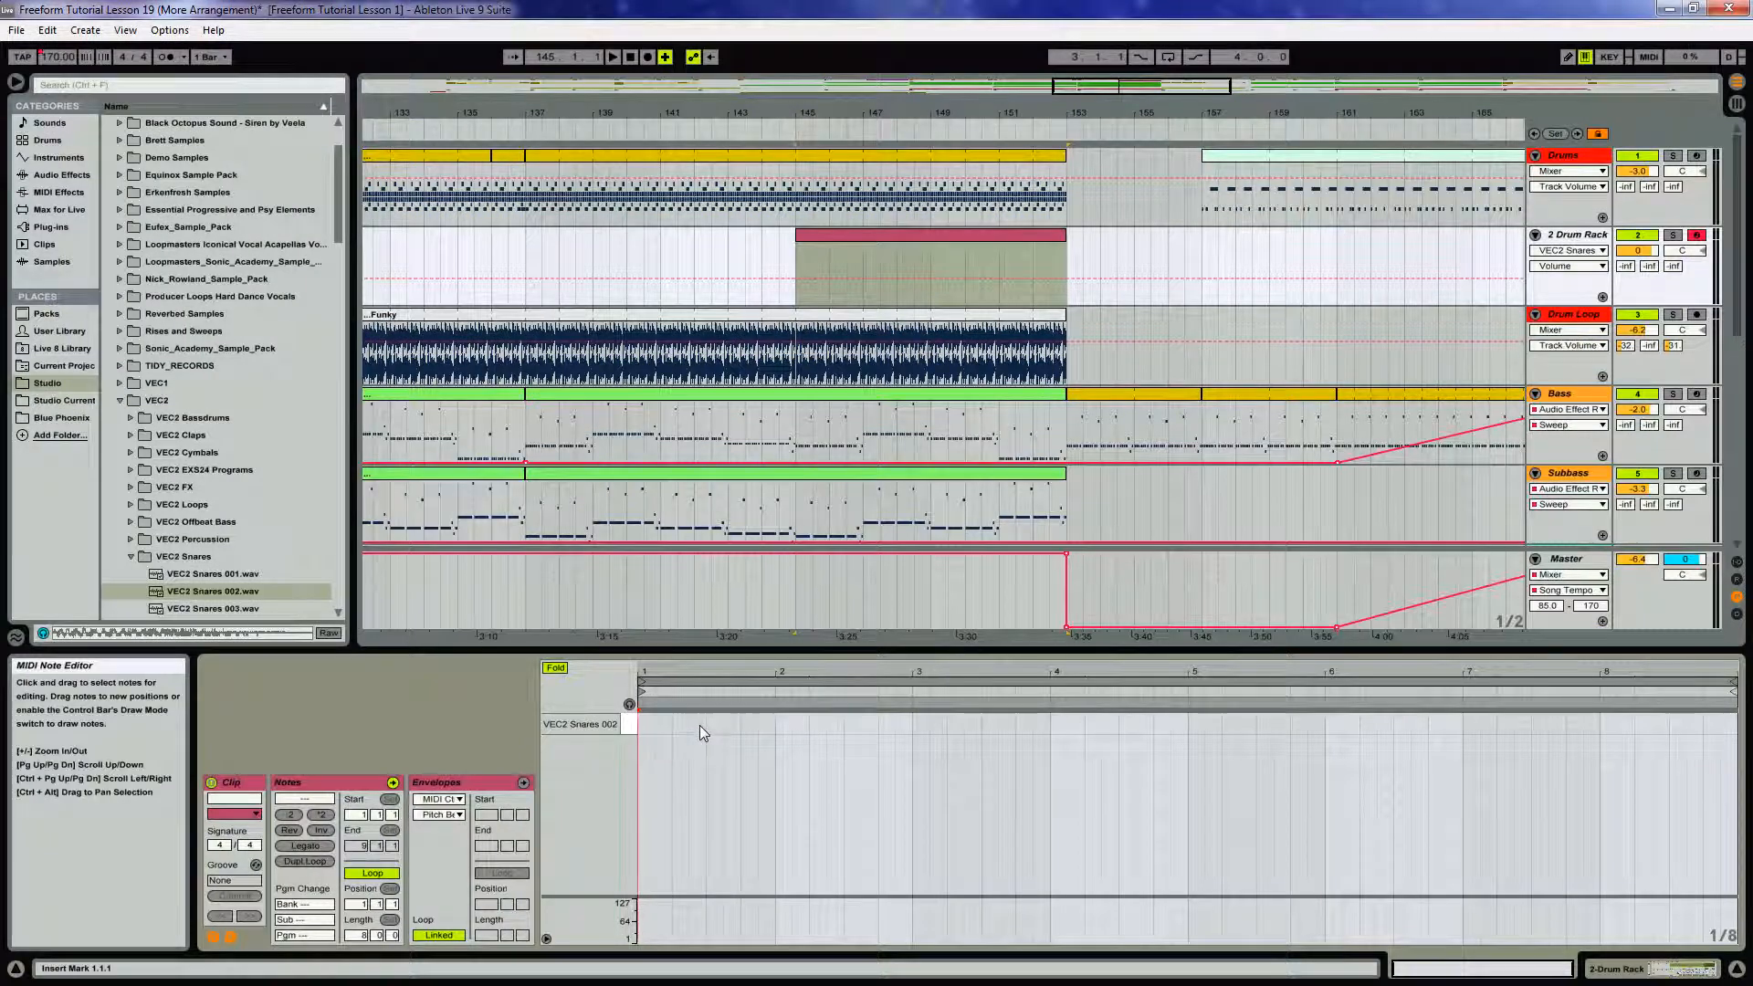
Draw snare notes in the new clip: 1/4 notes across bars 1 and 2, 1/8 notes across bars 3 and 4
{"action": "key", "text": "b"}
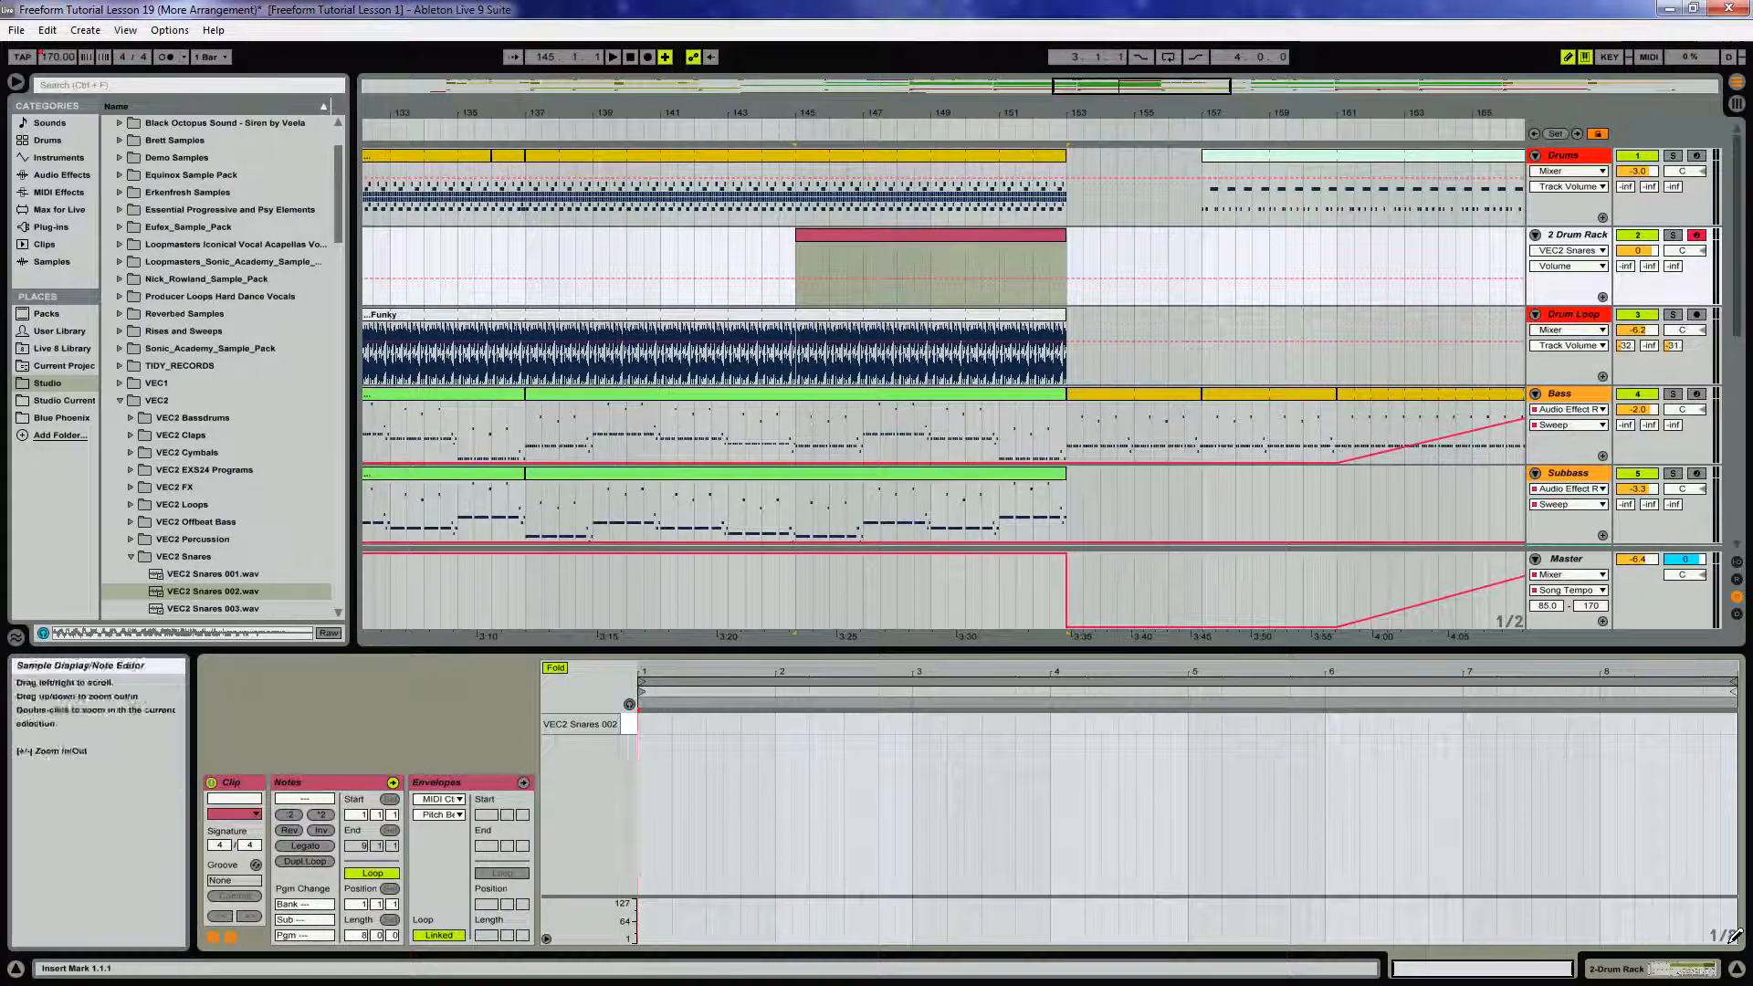
{"action": "right_click", "coordinate": [649, 724]}
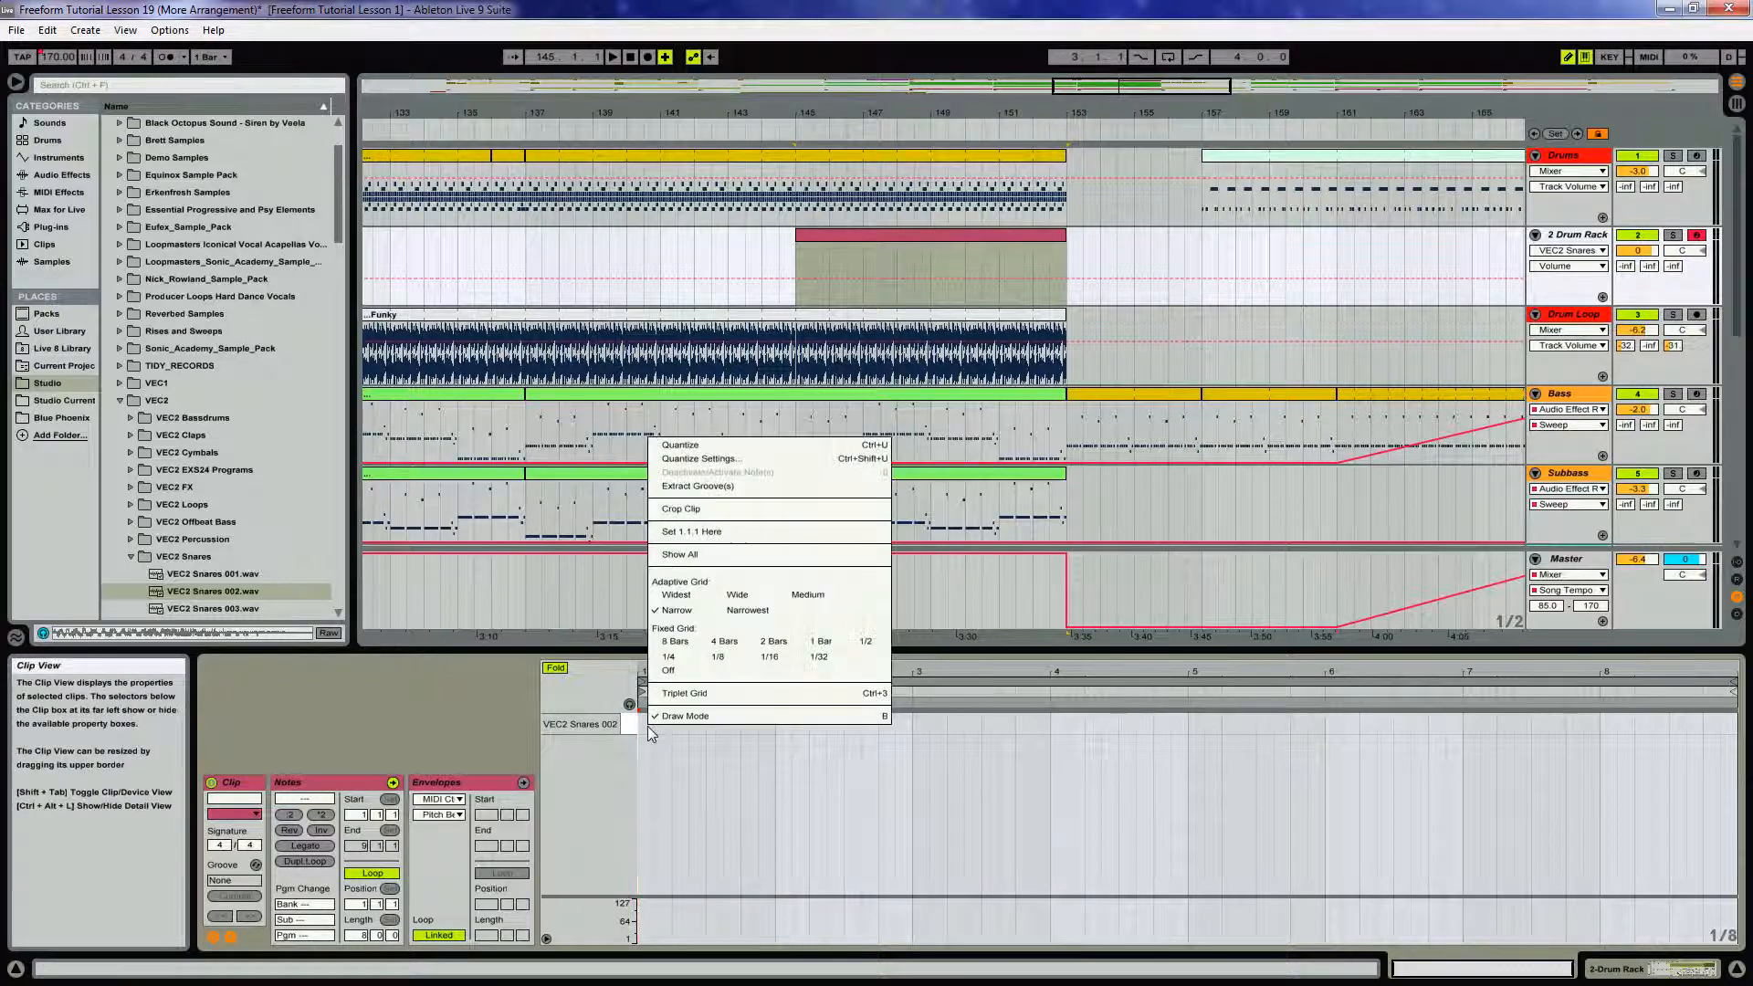
{"action": "left_click", "coordinate": [669, 657]}
{"action": "left_click_drag", "start_coordinate": [648, 724], "coordinate": [890, 728]}
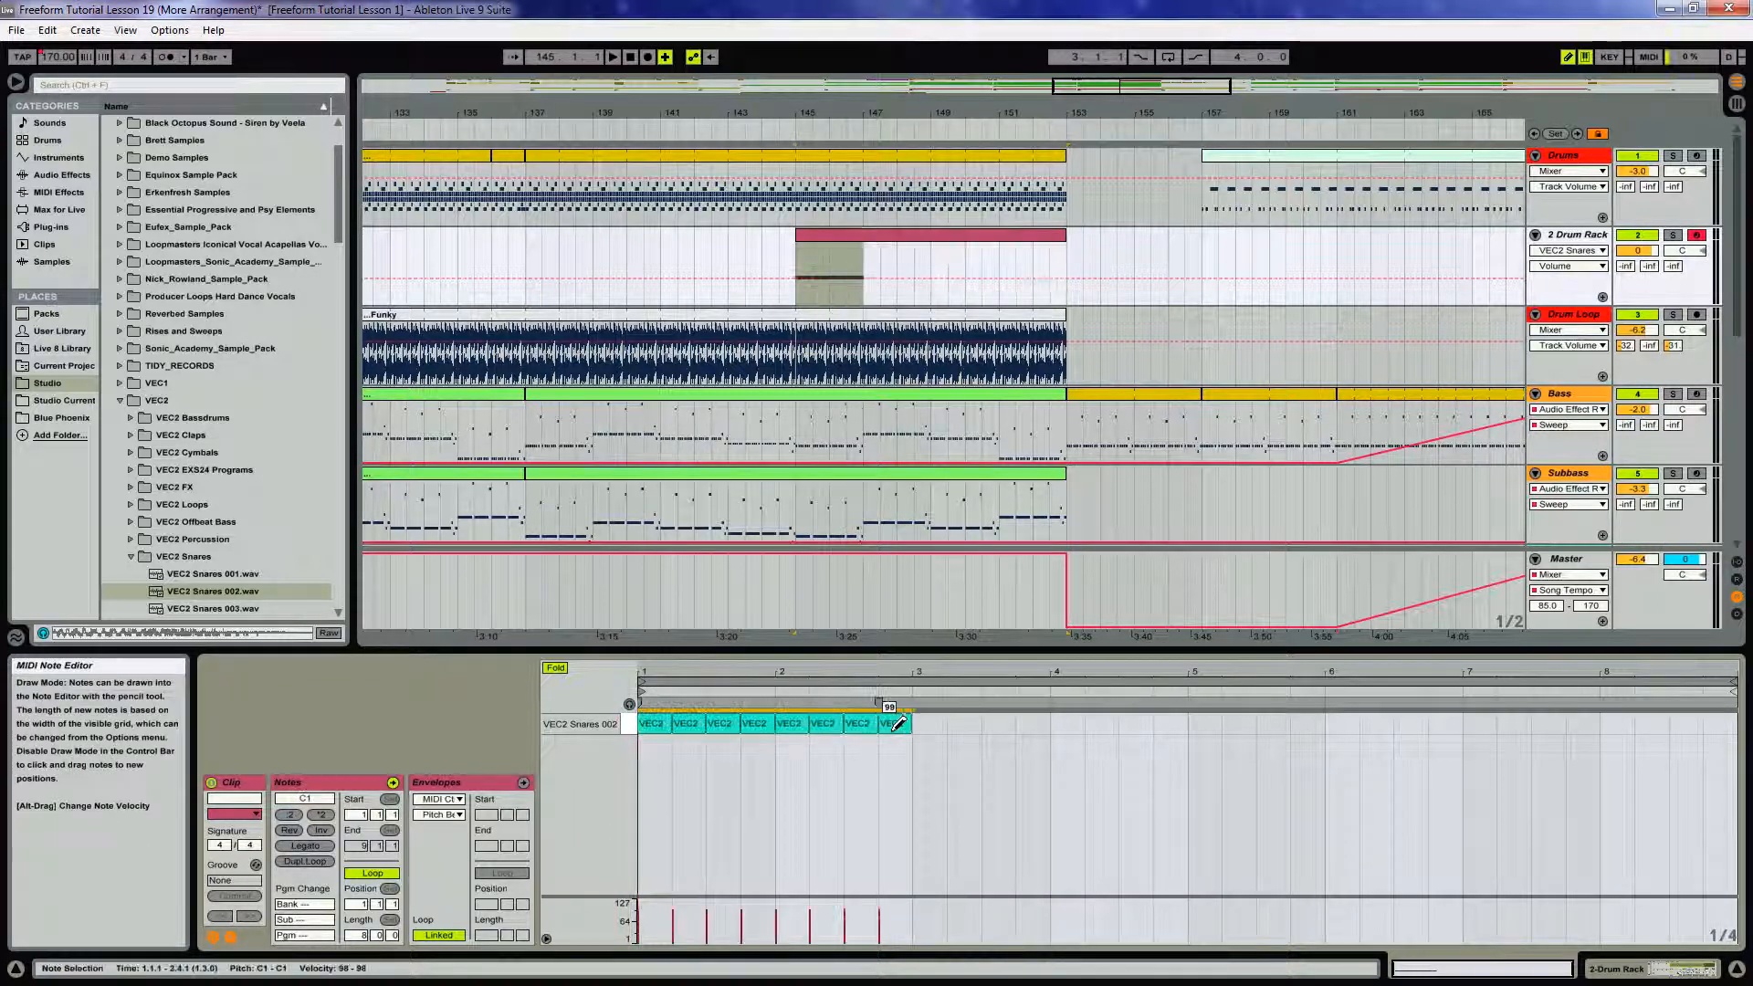
{"action": "right_click", "coordinate": [941, 725]}
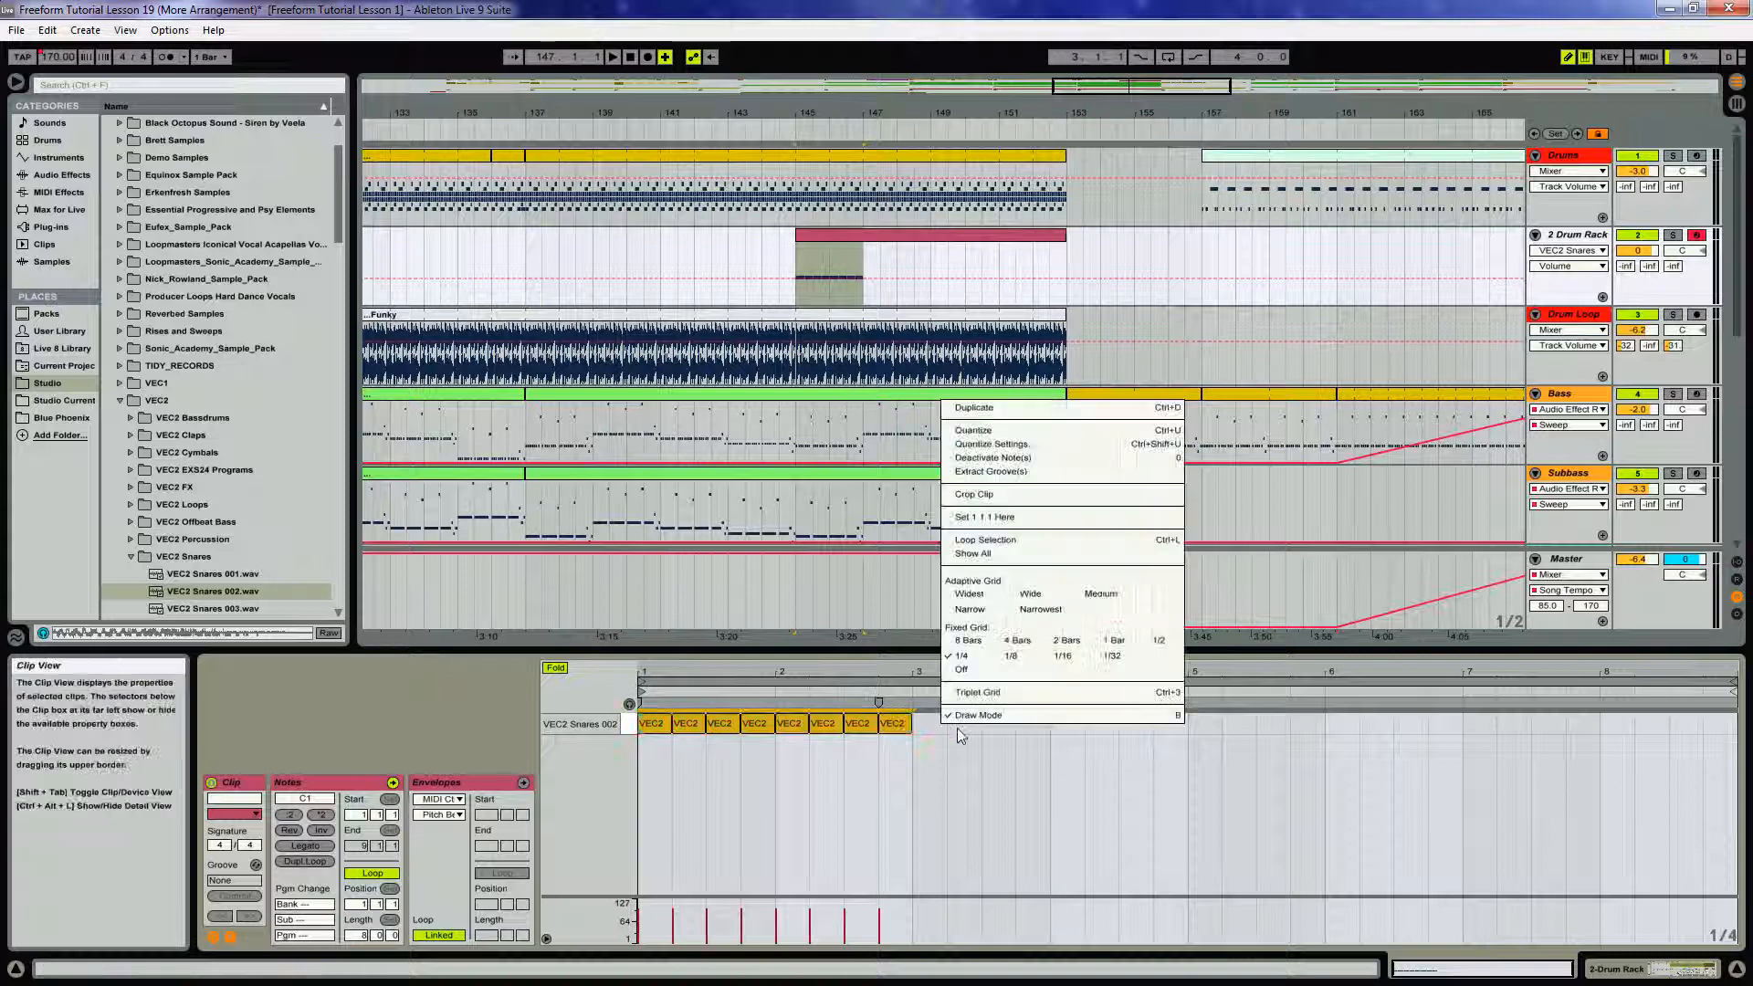
{"action": "left_click", "coordinate": [1016, 657]}
{"action": "left_click_drag", "start_coordinate": [915, 724], "coordinate": [1027, 722]}
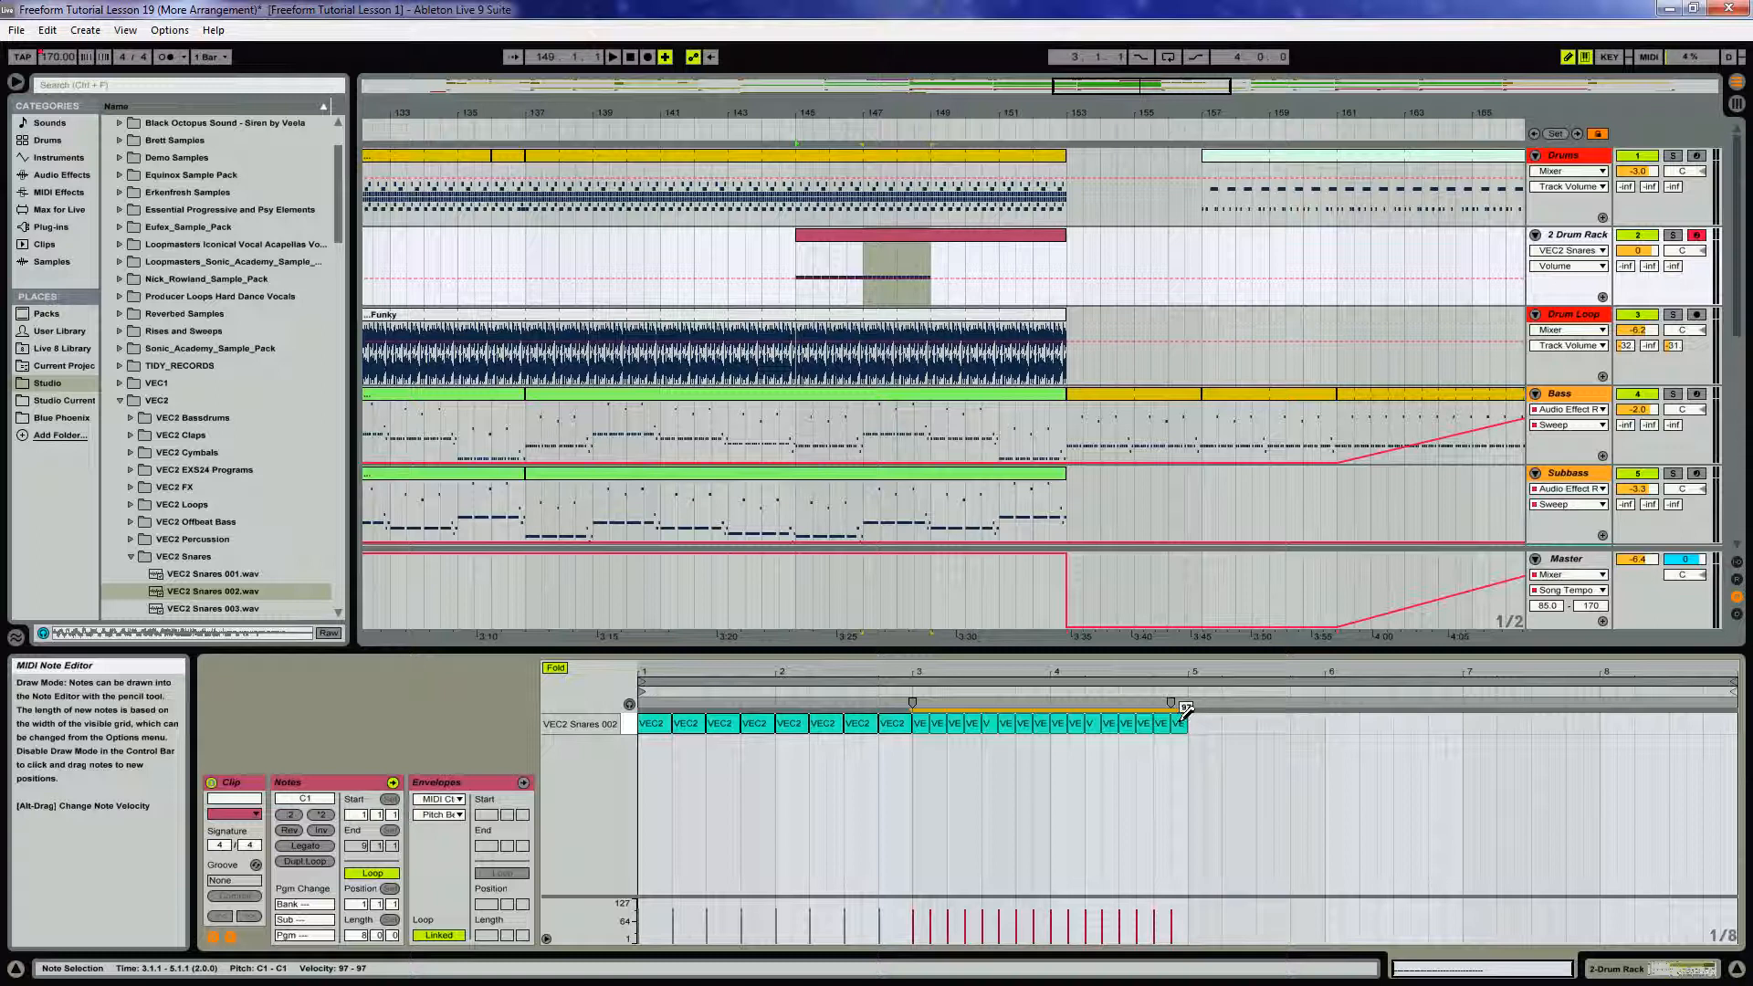
Continue the snare roll with 1/16 notes across bars 5 and 6 and 1/32 notes across bars 7 and 8
{"action": "right_click", "coordinate": [1198, 730]}
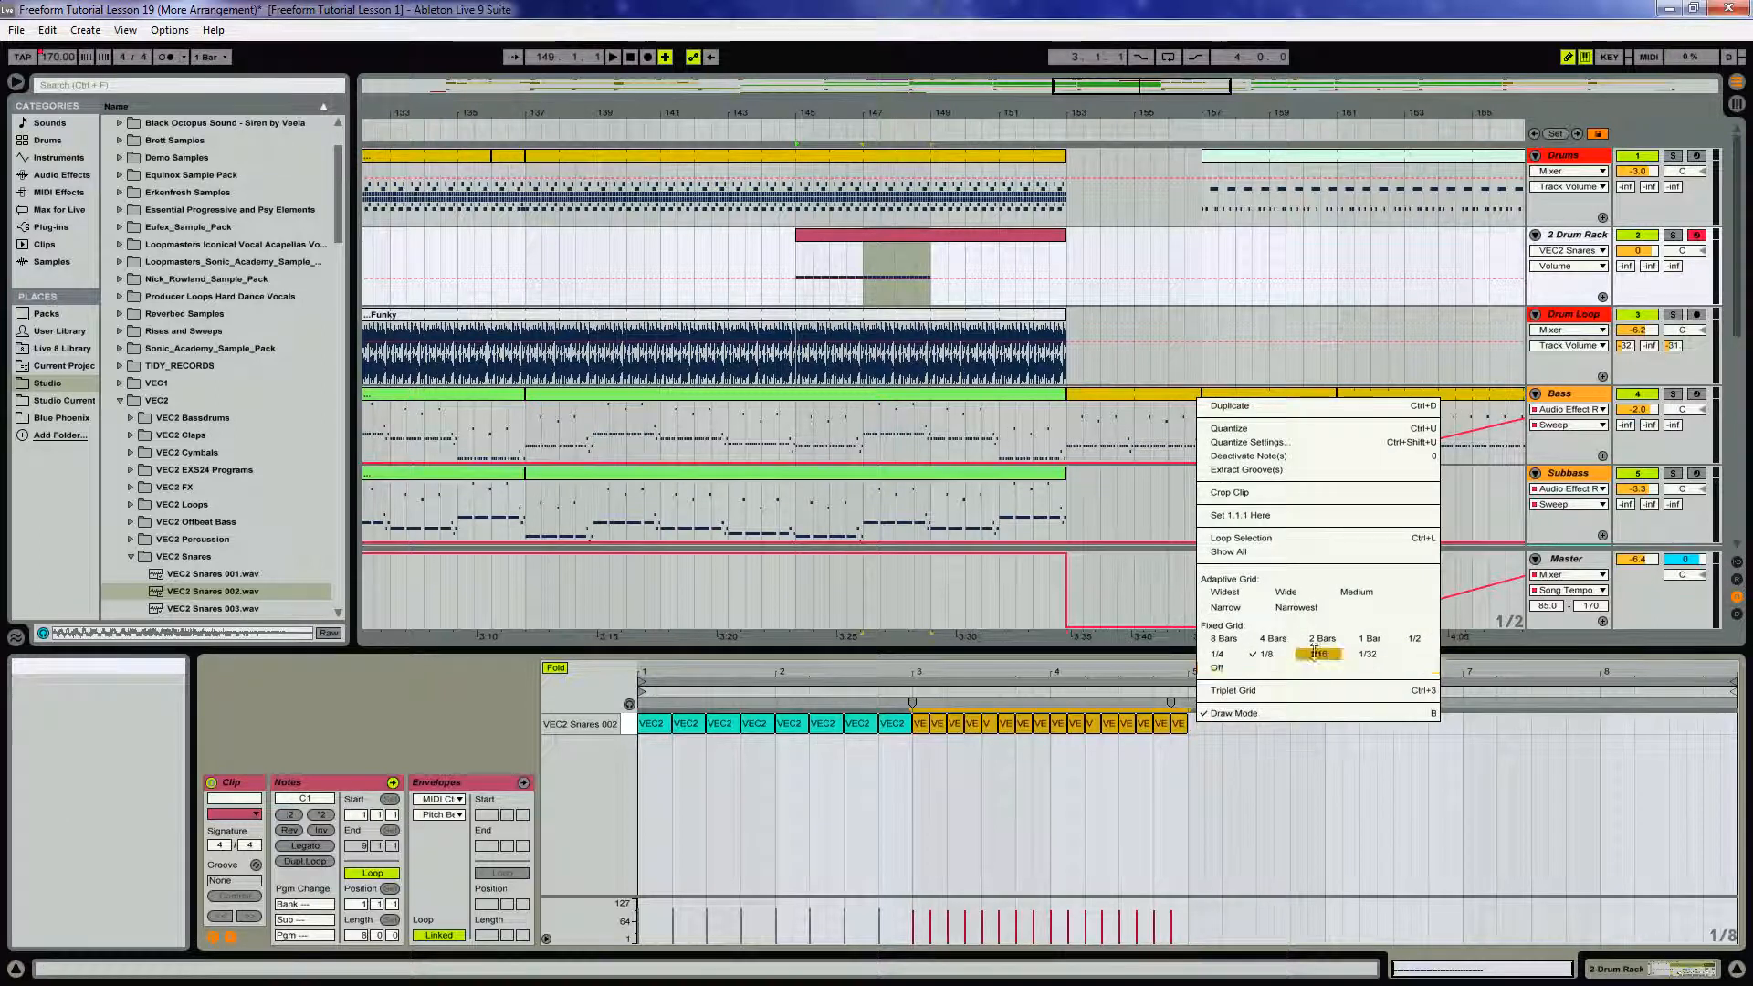
{"action": "left_click", "coordinate": [1307, 658]}
{"action": "left_click_drag", "start_coordinate": [1195, 721], "coordinate": [1467, 718]}
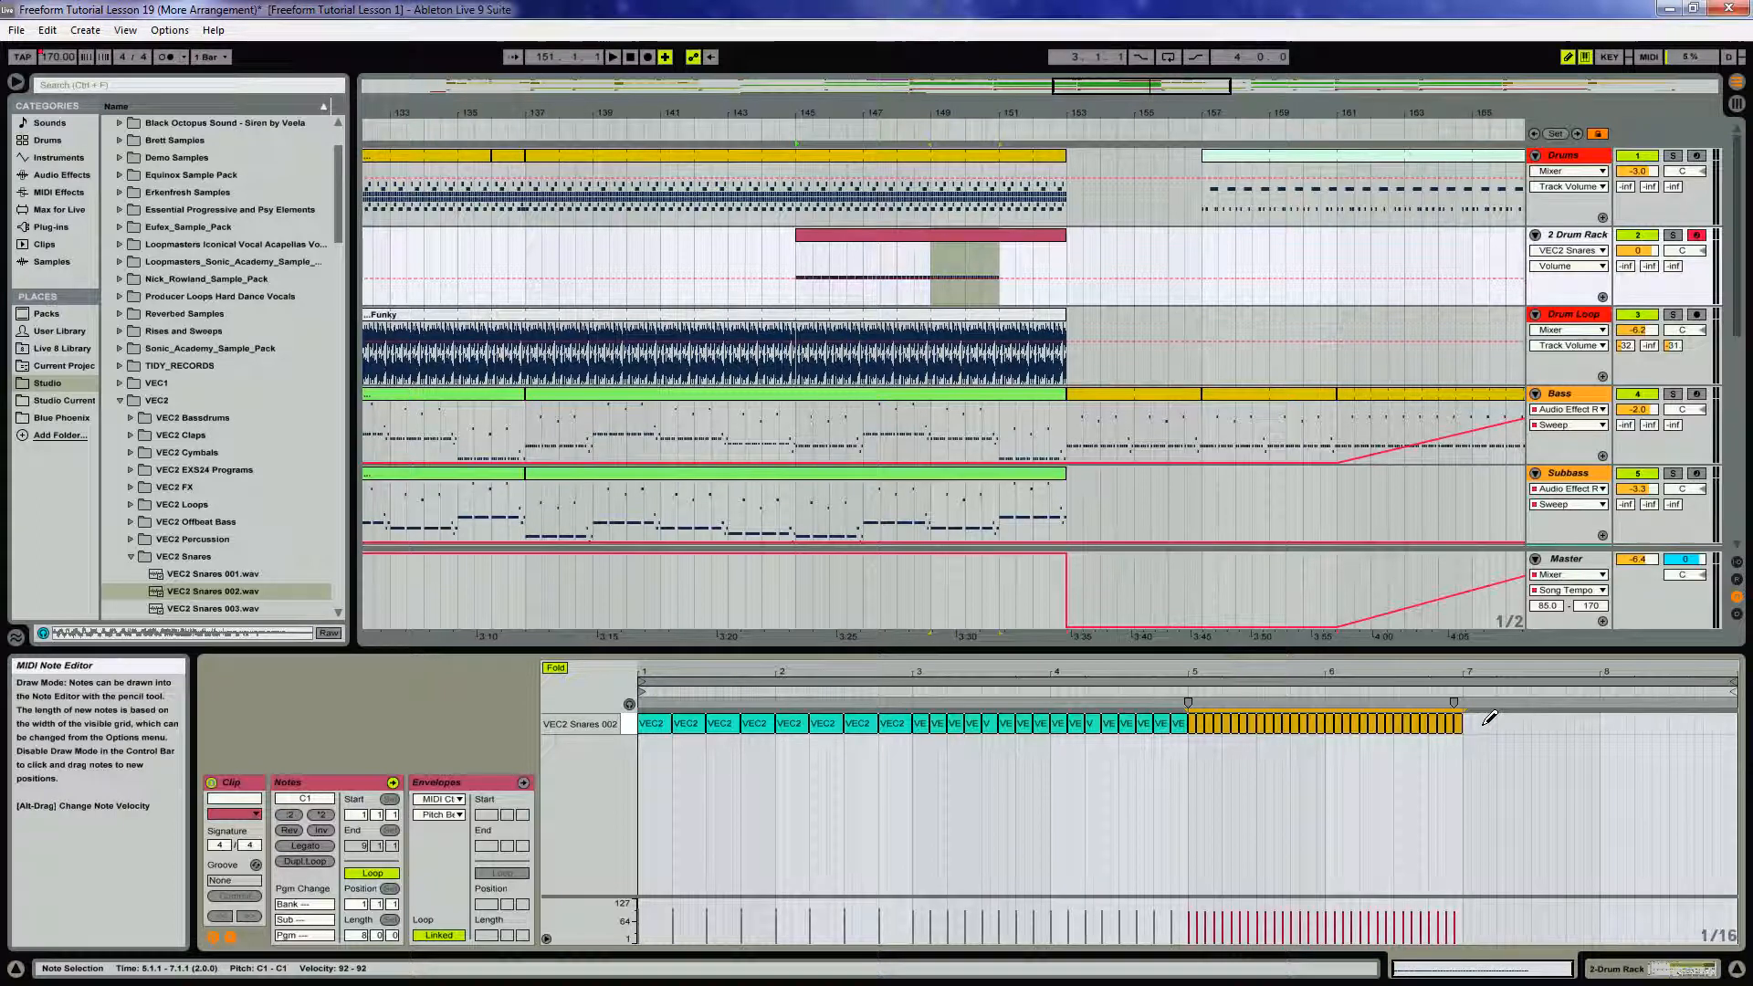
{"action": "right_click", "coordinate": [1472, 726]}
{"action": "left_click", "coordinate": [1589, 680]}
{"action": "left_click_drag", "start_coordinate": [1582, 671], "coordinate": [1381, 719]}
{"action": "left_click_drag", "start_coordinate": [1121, 722], "coordinate": [1739, 707]}
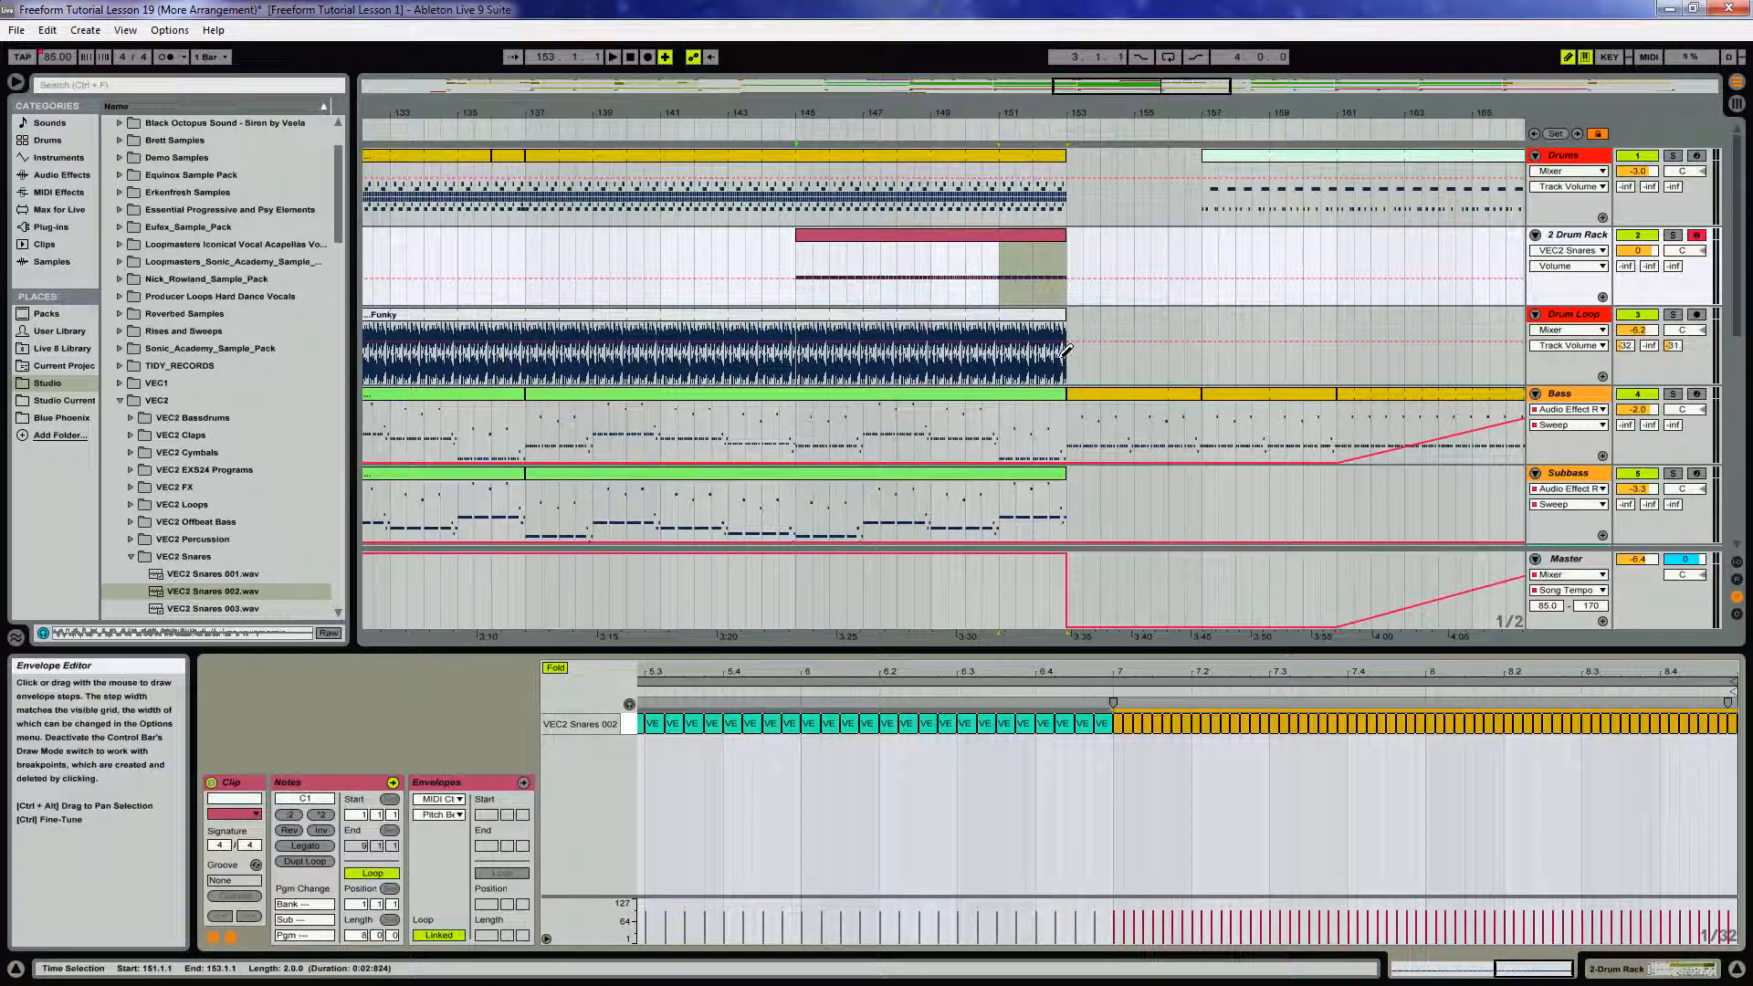
{"action": "left_click_drag", "start_coordinate": [1370, 698], "coordinate": [1389, 673]}
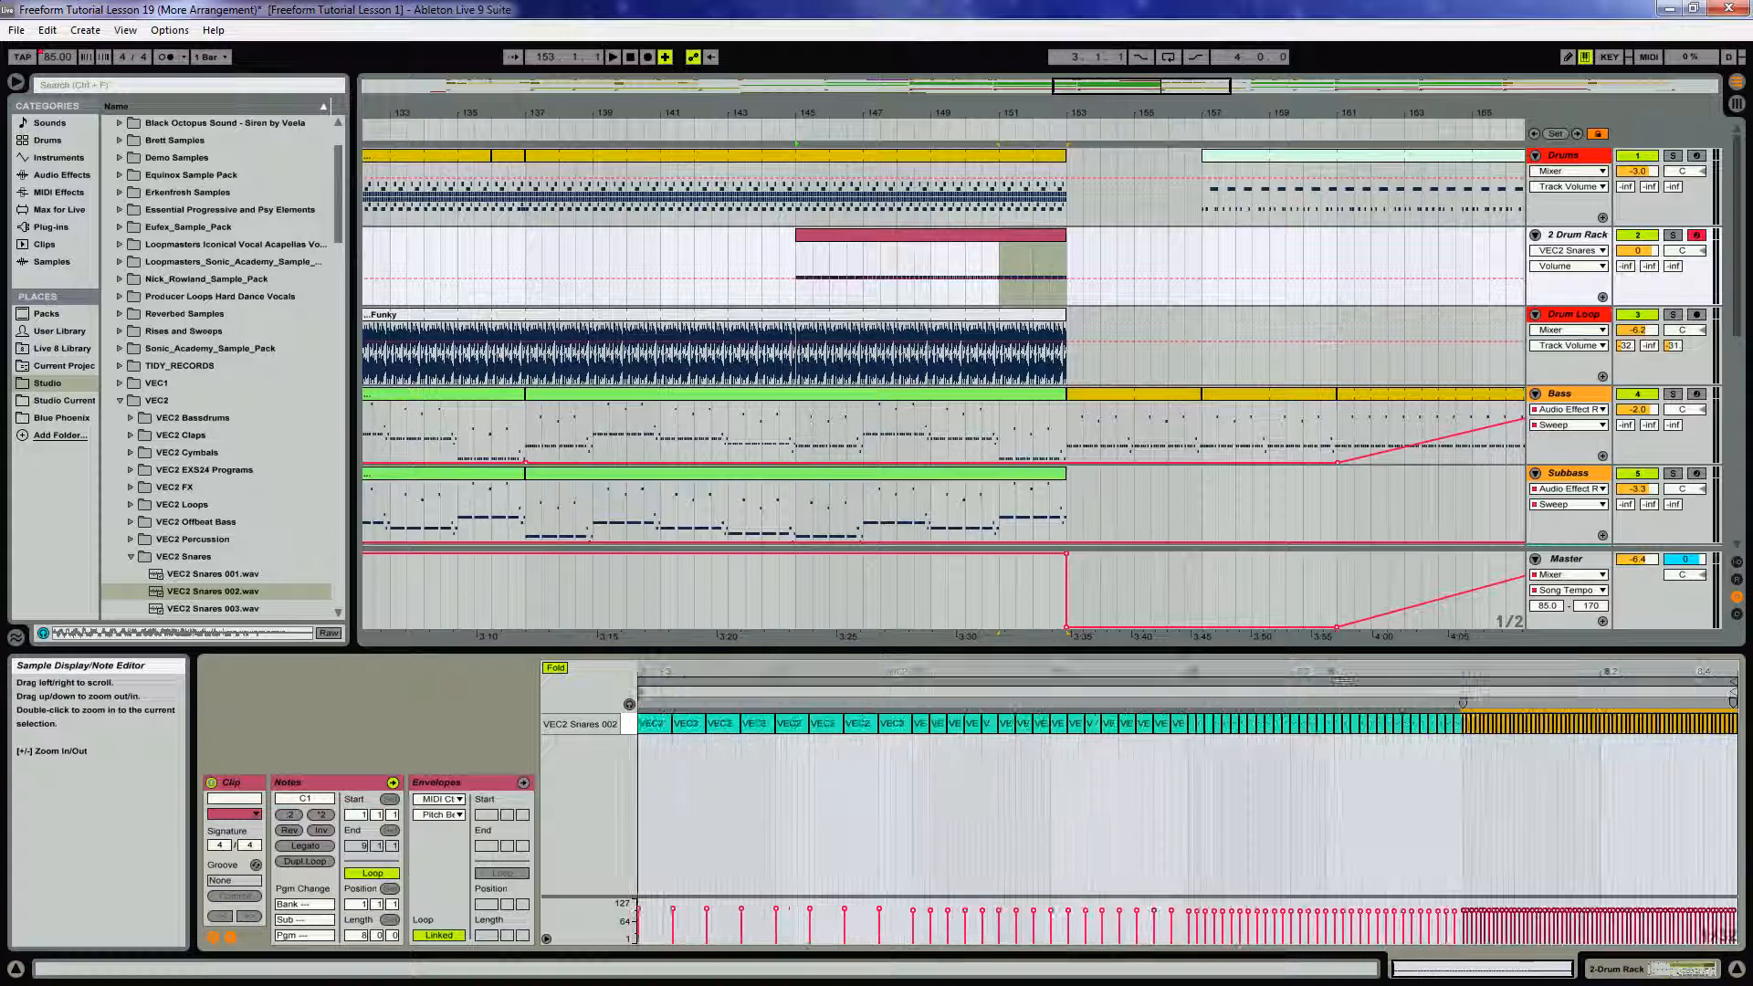
Play the snare roll from bar 145 and display the Drum Rack track's devices
{"action": "left_click", "coordinate": [904, 236]}
{"action": "left_click", "coordinate": [781, 133]}
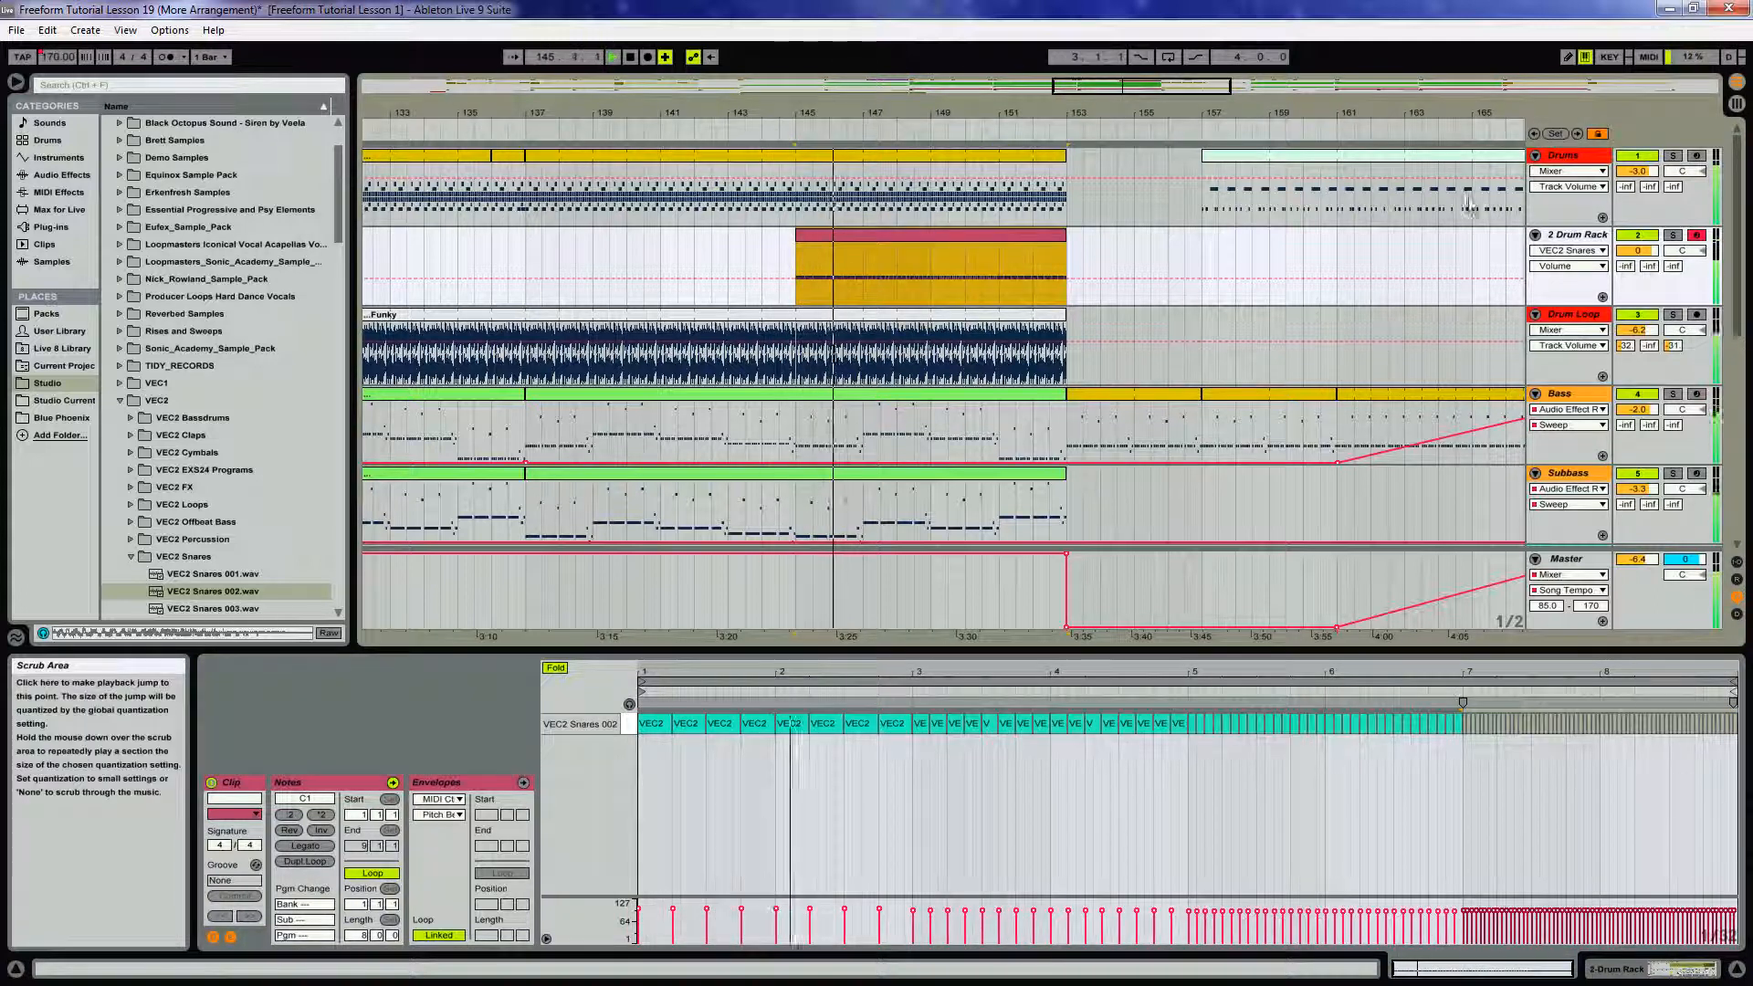
{"action": "left_click", "coordinate": [1574, 239]}
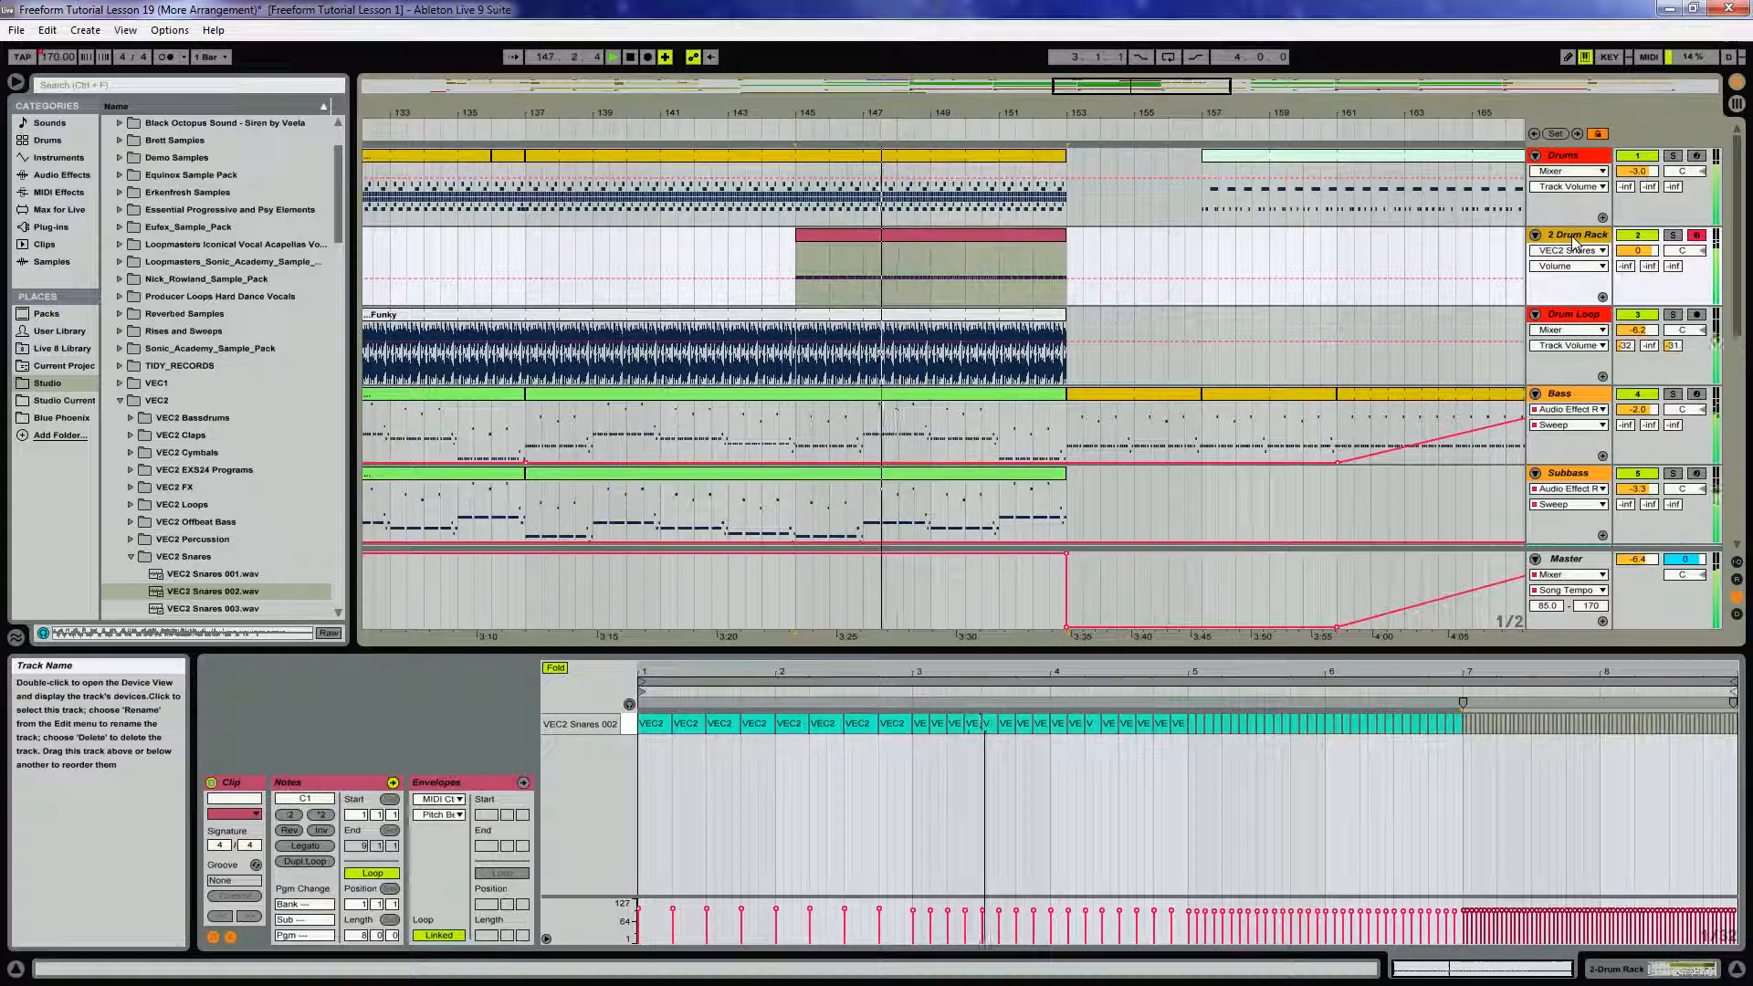
{"action": "double_click", "coordinate": [1575, 239]}
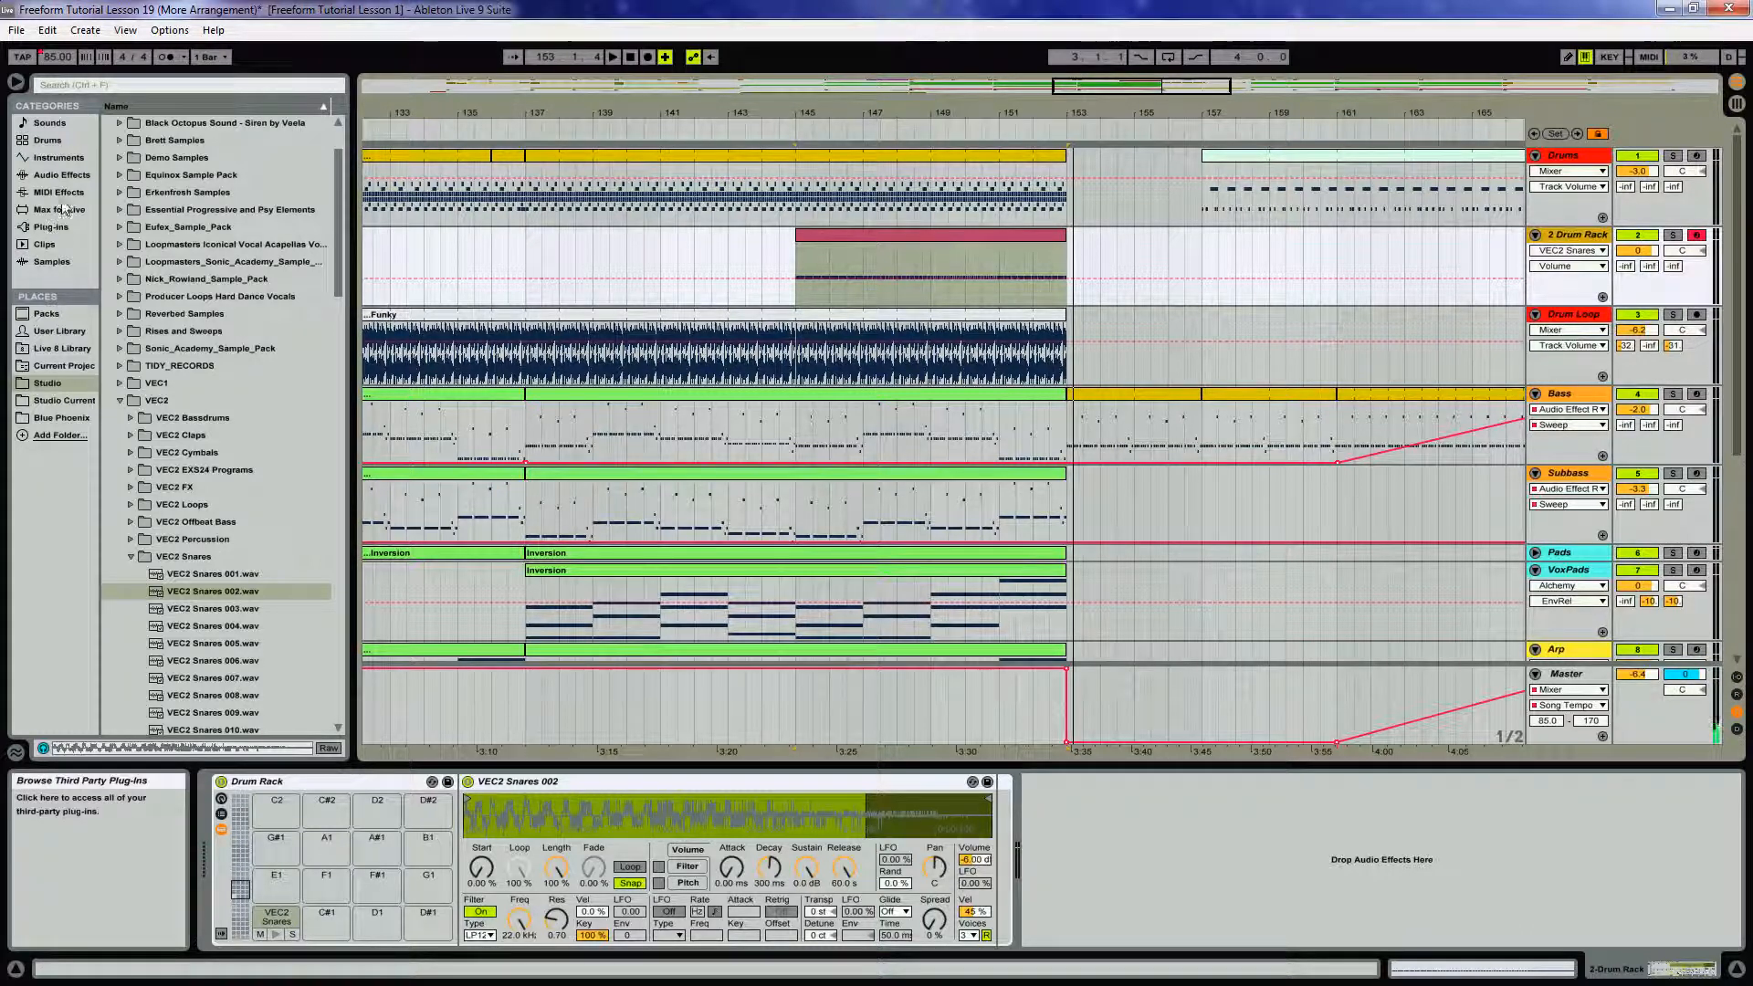
Add a Frequency Shifter audio effect to the Drum Rack track after the VEC2 Snares 002 sampler and select the snare clip
{"action": "left_click", "coordinate": [63, 174]}
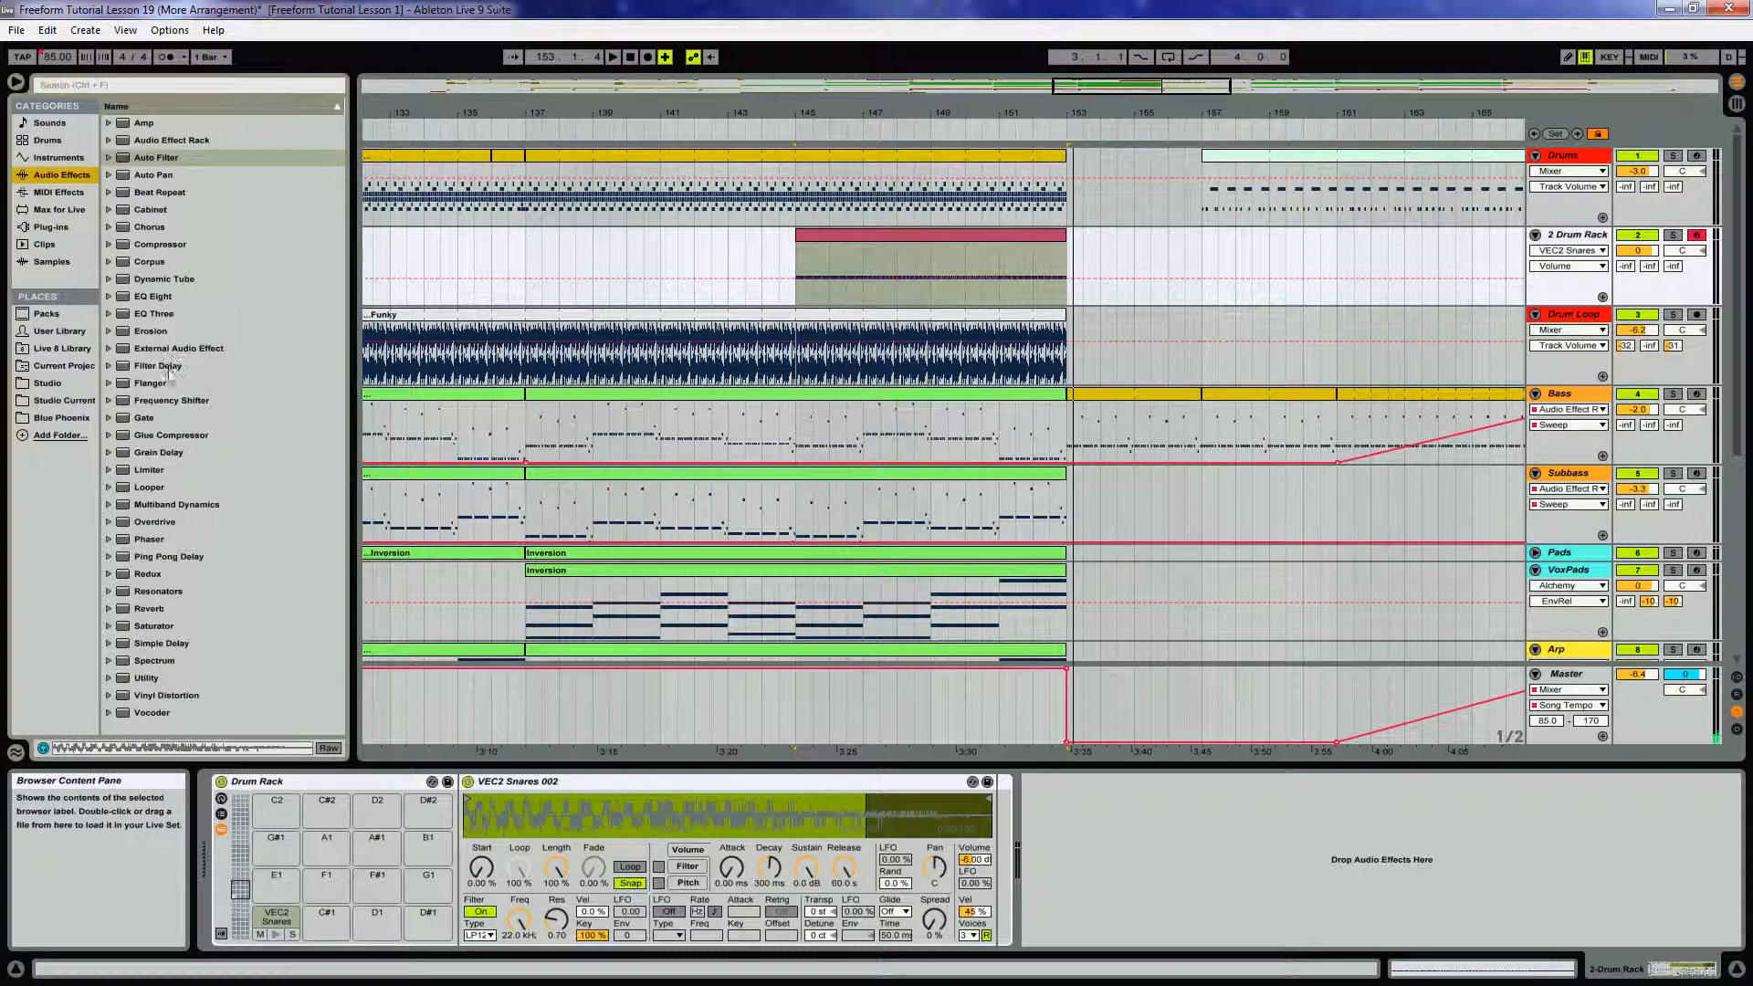
{"action": "left_click_drag", "start_coordinate": [189, 401], "coordinate": [194, 399]}
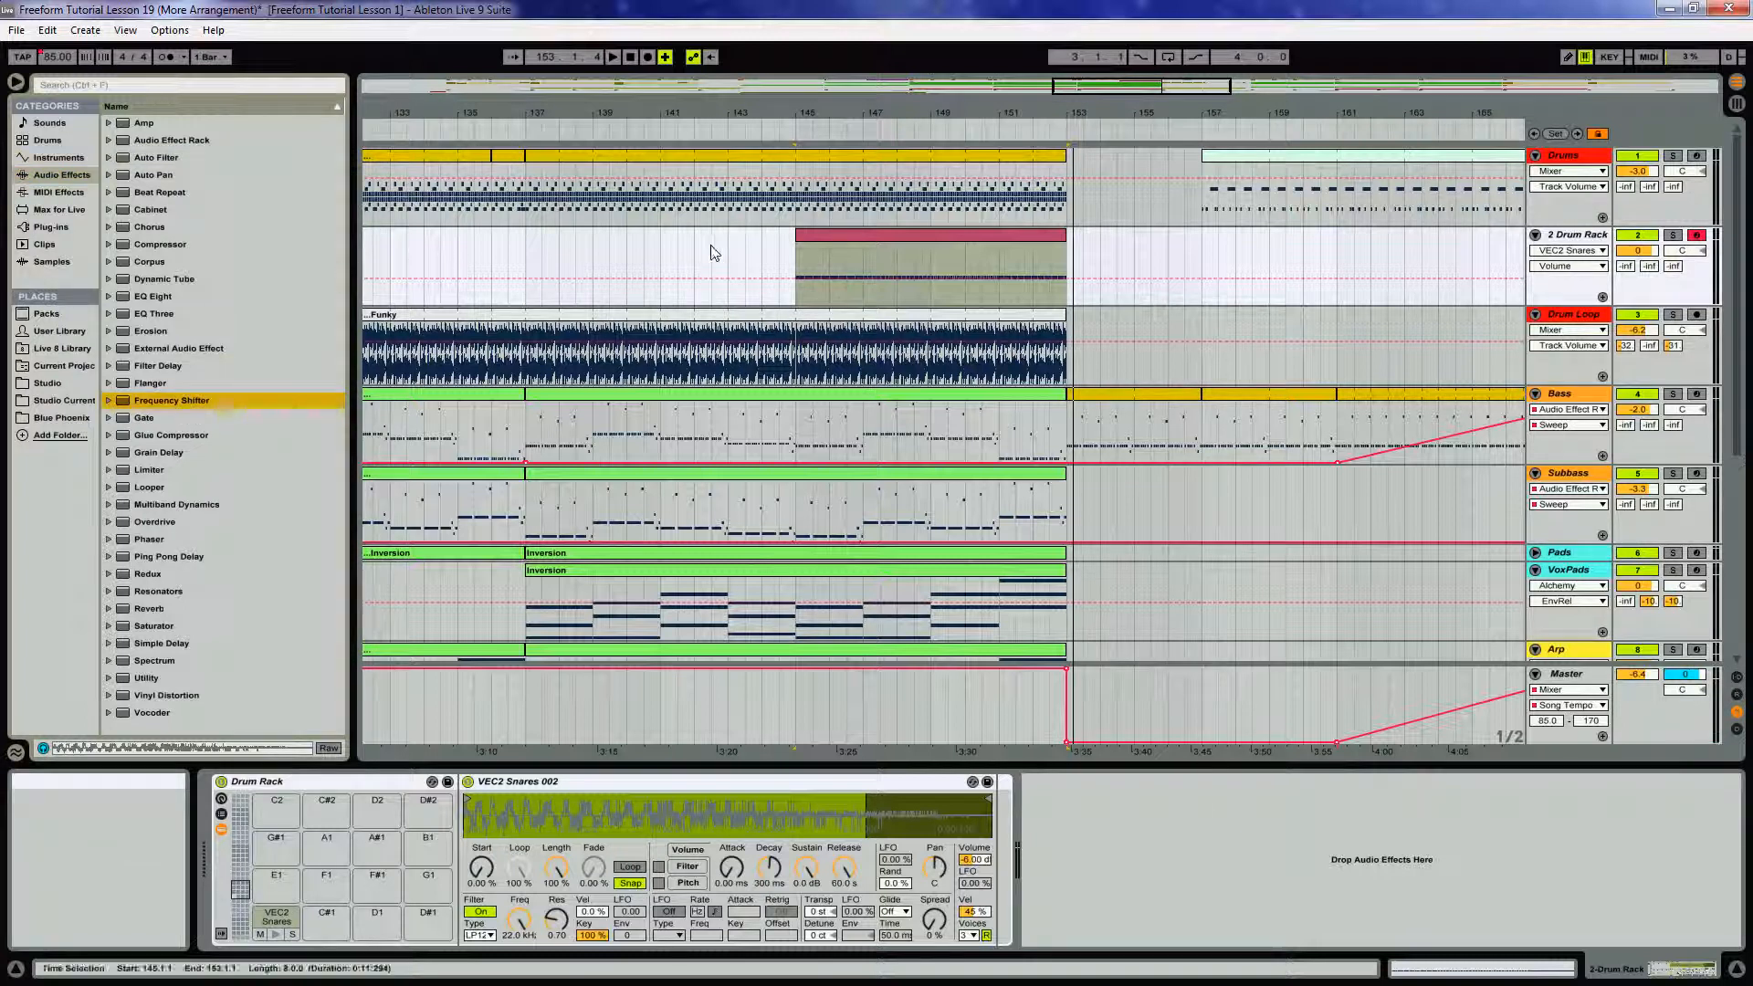
{"action": "left_click_drag", "start_coordinate": [714, 253], "coordinate": [714, 253]}
{"action": "left_click", "coordinate": [847, 246]}
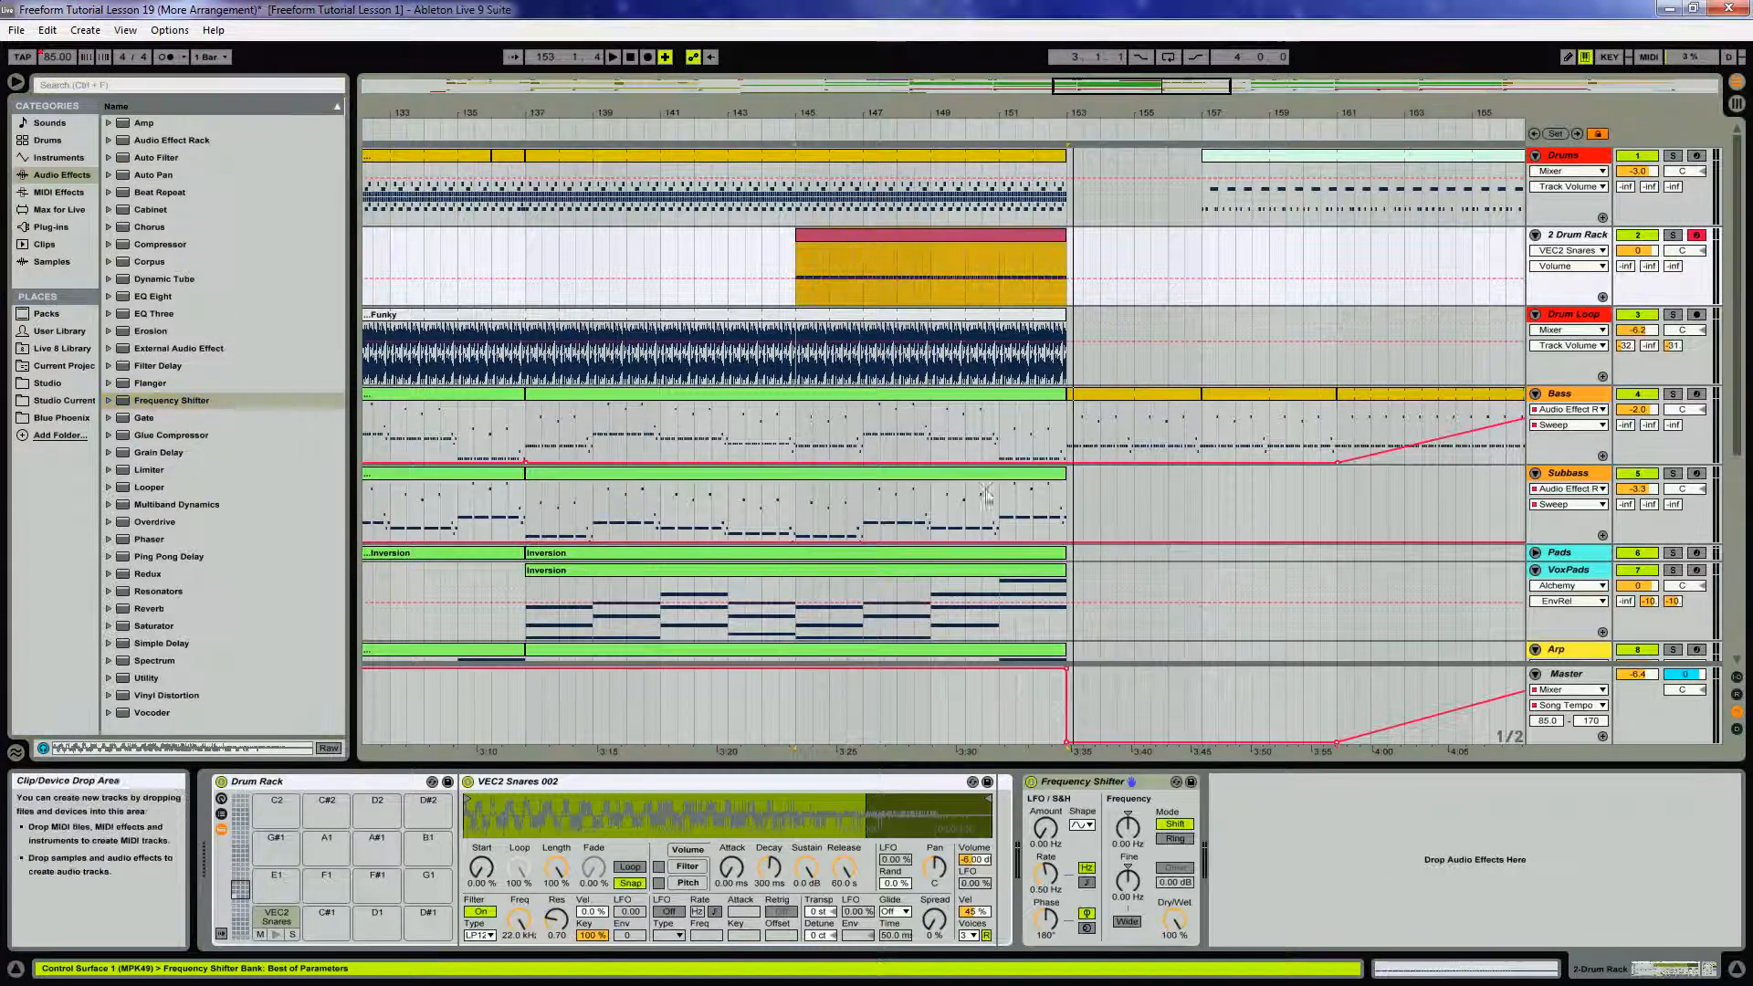
Play the snare roll while sweeping the Frequency Shifter's coarse frequency, and reset the frequency to 0 Hz
{"action": "key", "text": "space"}
{"action": "left_click_drag", "start_coordinate": [1138, 837], "coordinate": [1138, 735]}
{"action": "left_click", "coordinate": [1129, 813]}
{"action": "key", "text": "space"}
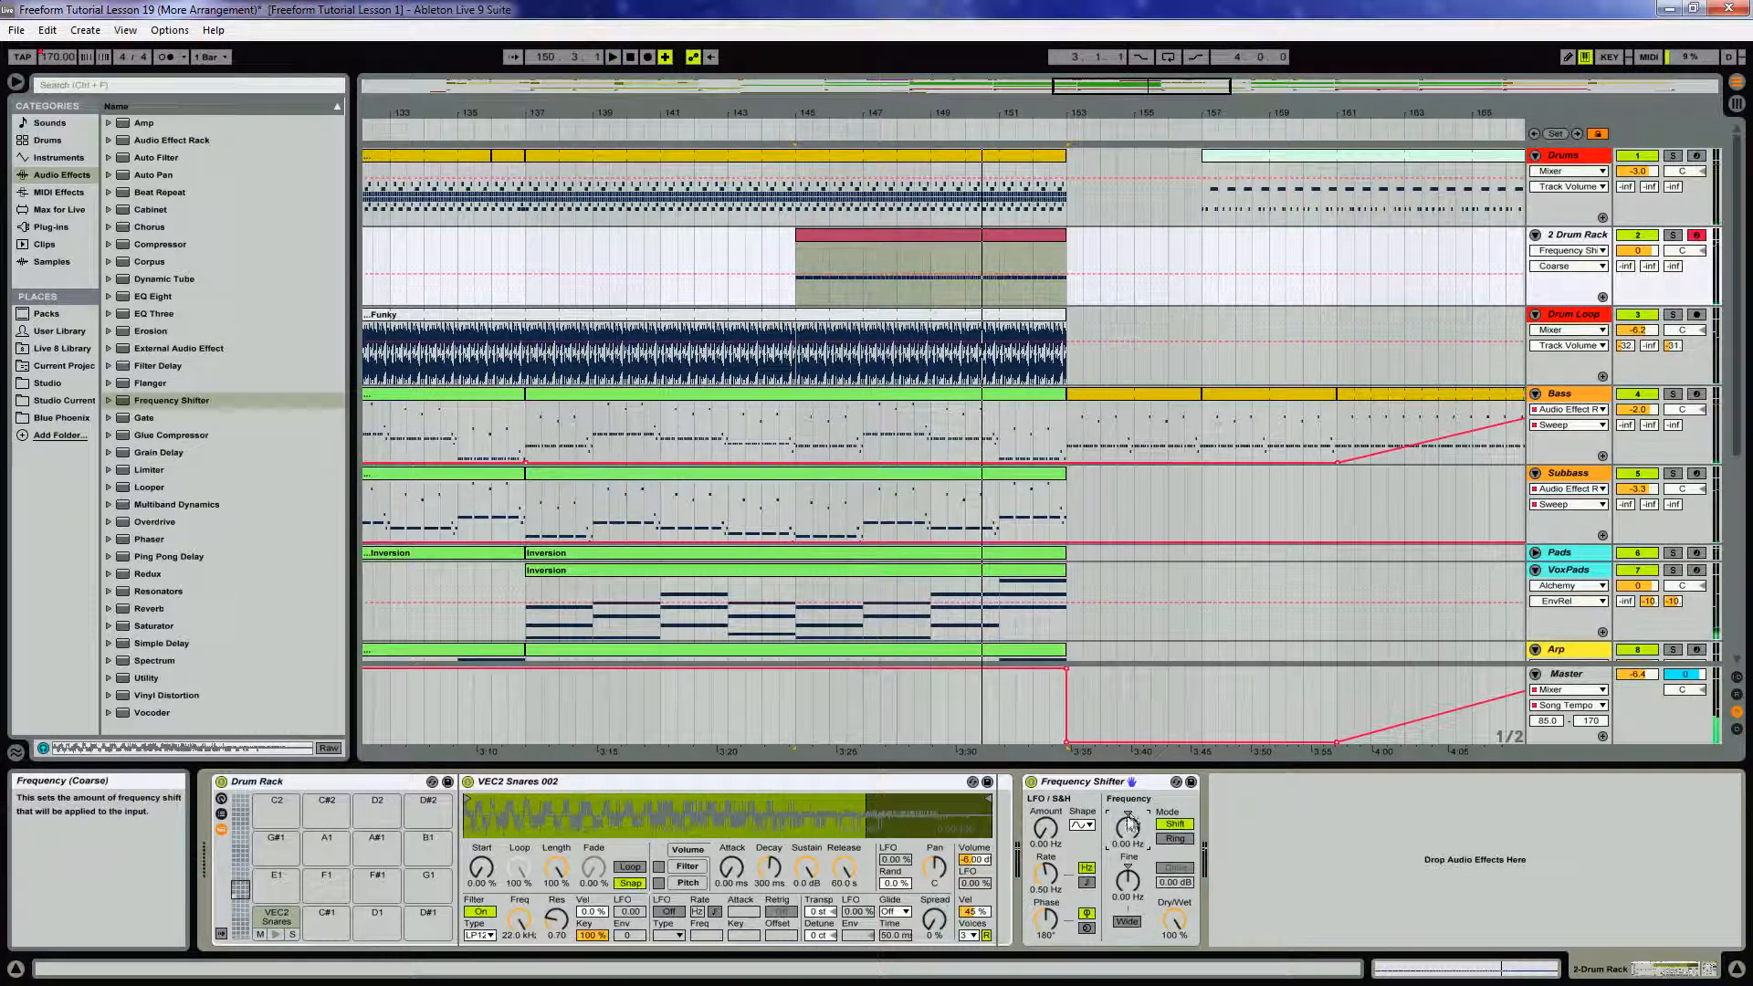
Record a rising coarse frequency sweep of the Frequency Shifter over the snare roll from bar 145
{"action": "left_click", "coordinate": [648, 57]}
{"action": "left_click", "coordinate": [818, 234]}
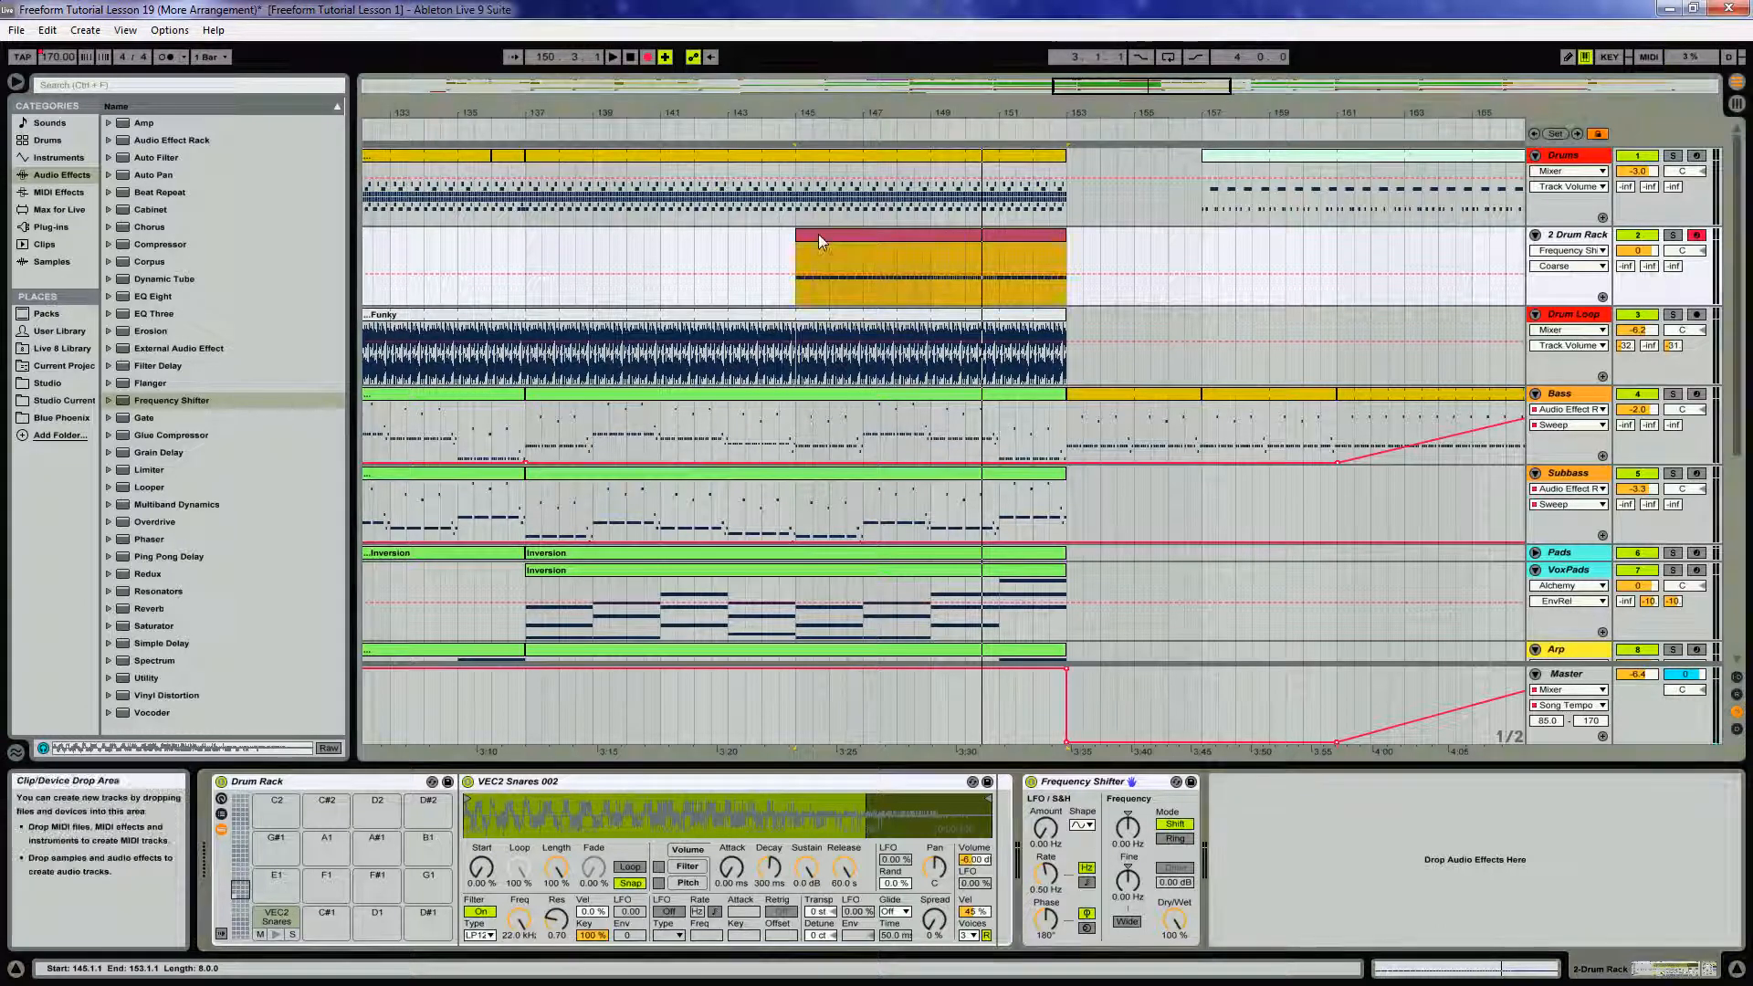
{"action": "key", "text": "space"}
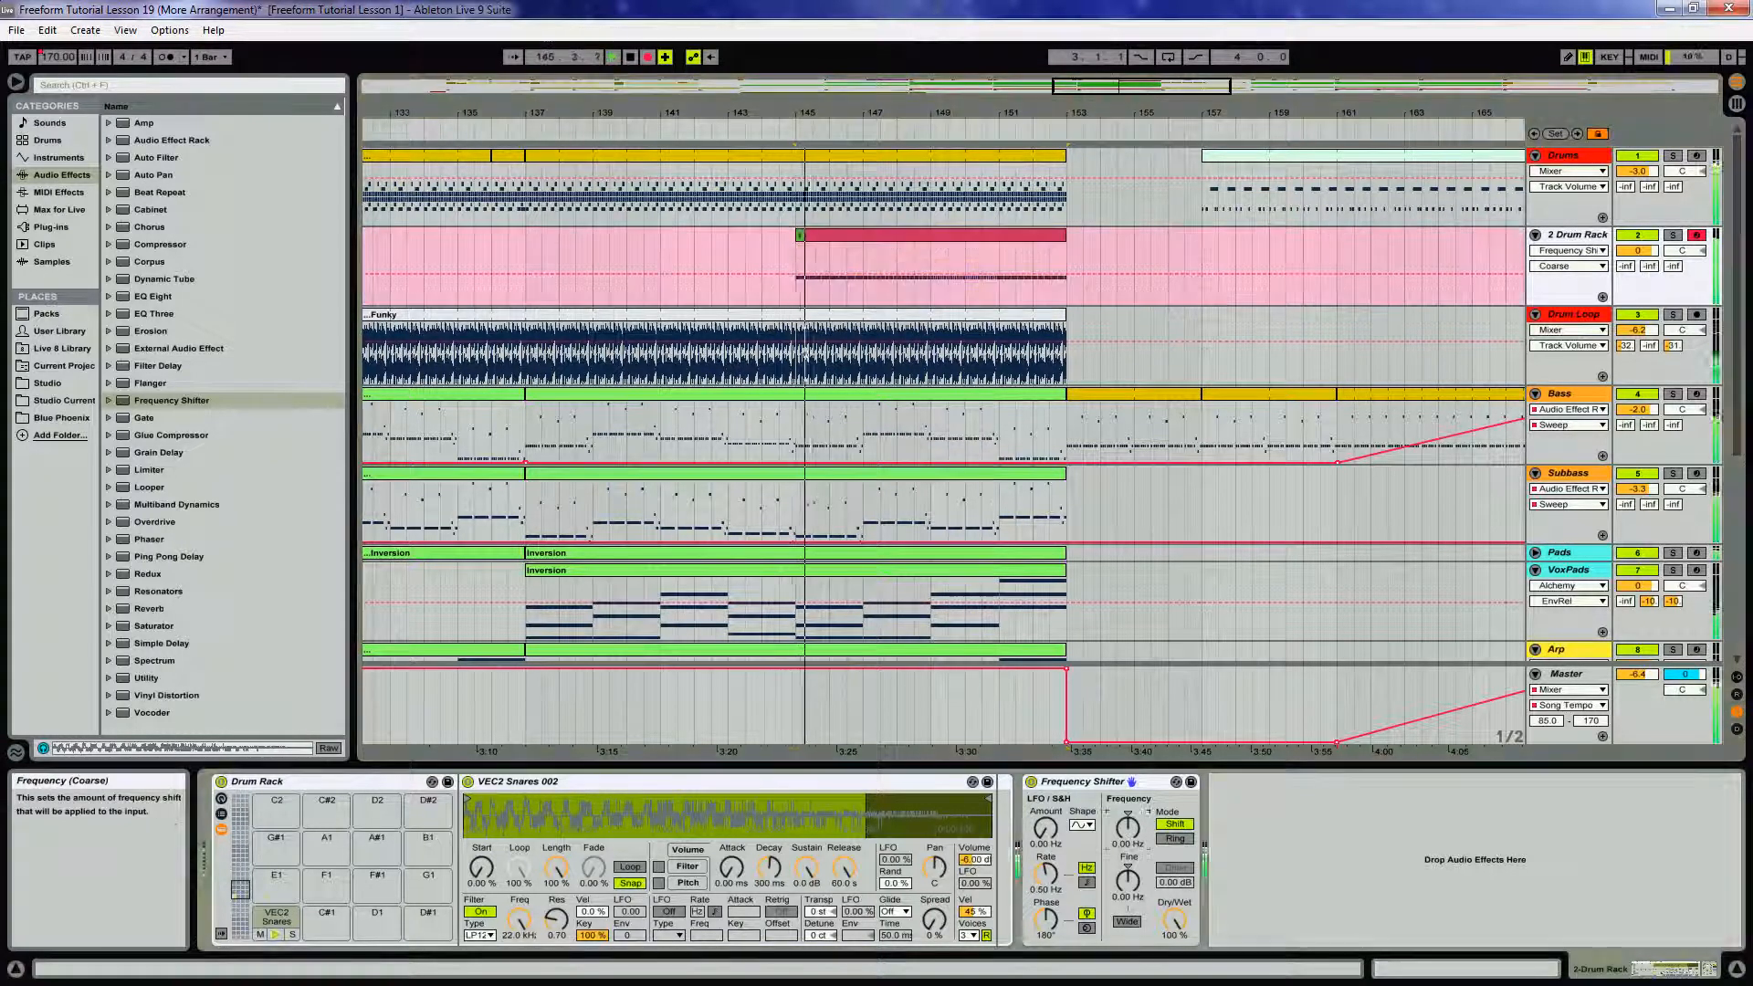
{"action": "left_click_drag", "start_coordinate": [1130, 833], "coordinate": [1130, 790]}
{"action": "key", "text": "space"}
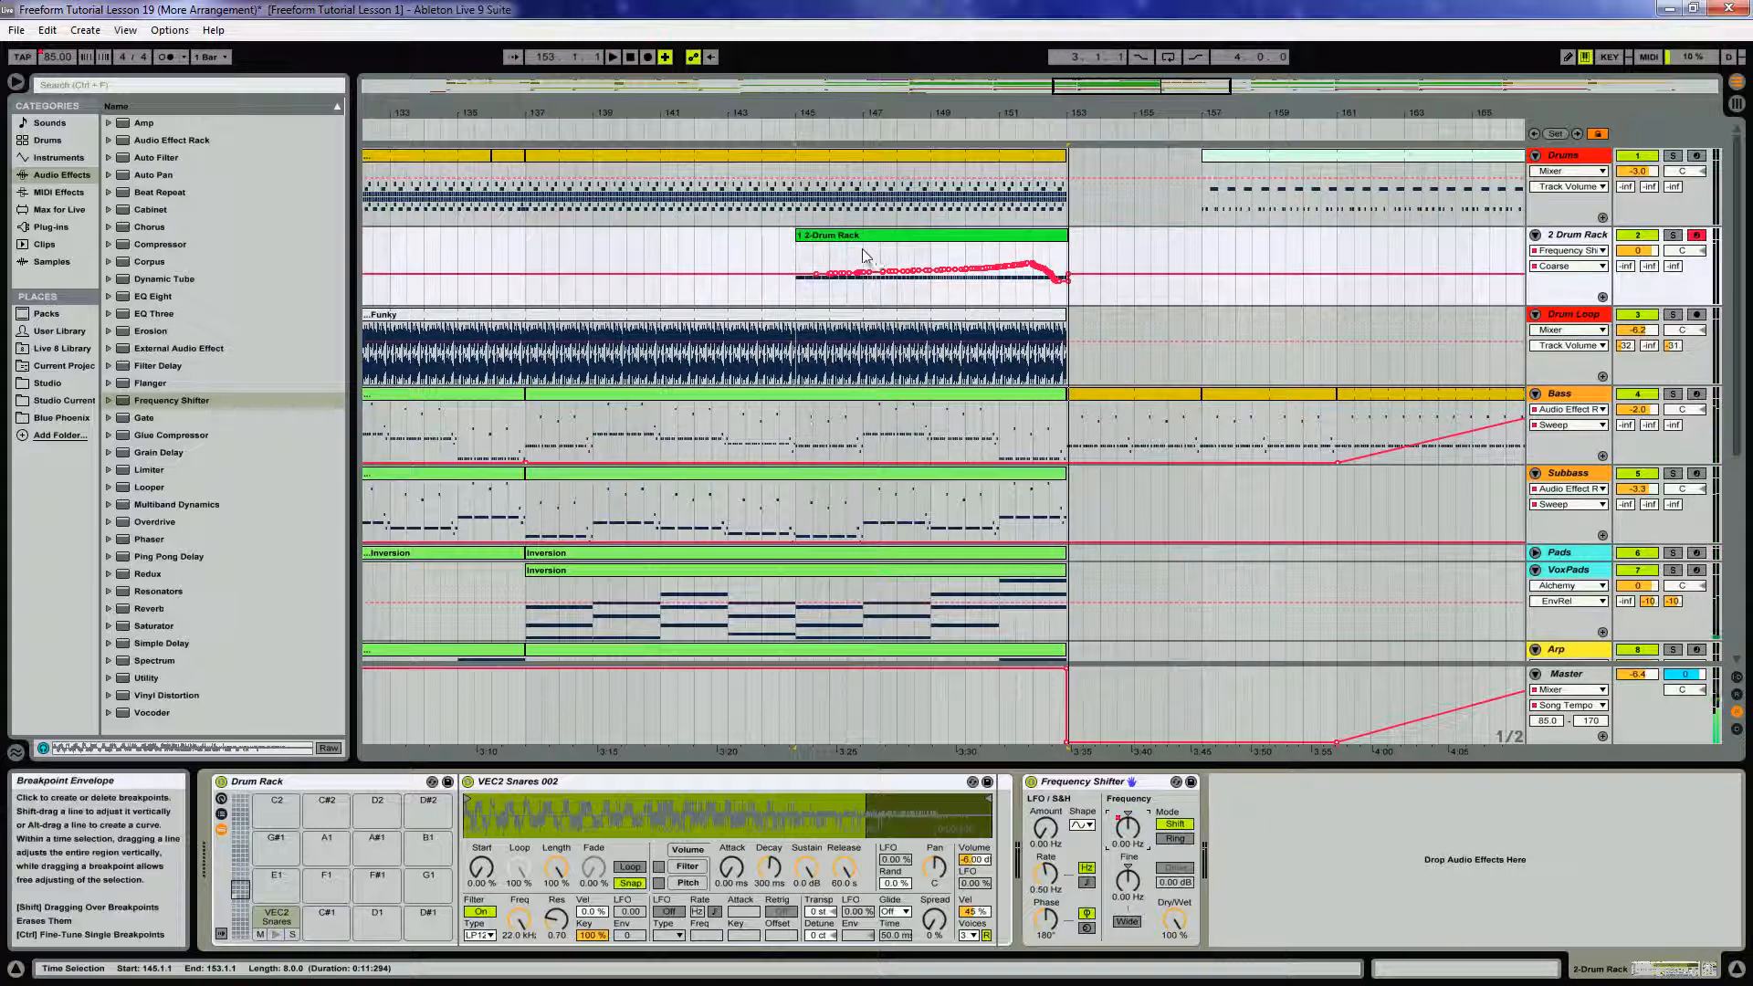
Play back the snare roll clip with its coarse frequency automation and select bars 145 to 153
{"action": "left_click", "coordinate": [824, 241]}
{"action": "key", "text": "space"}
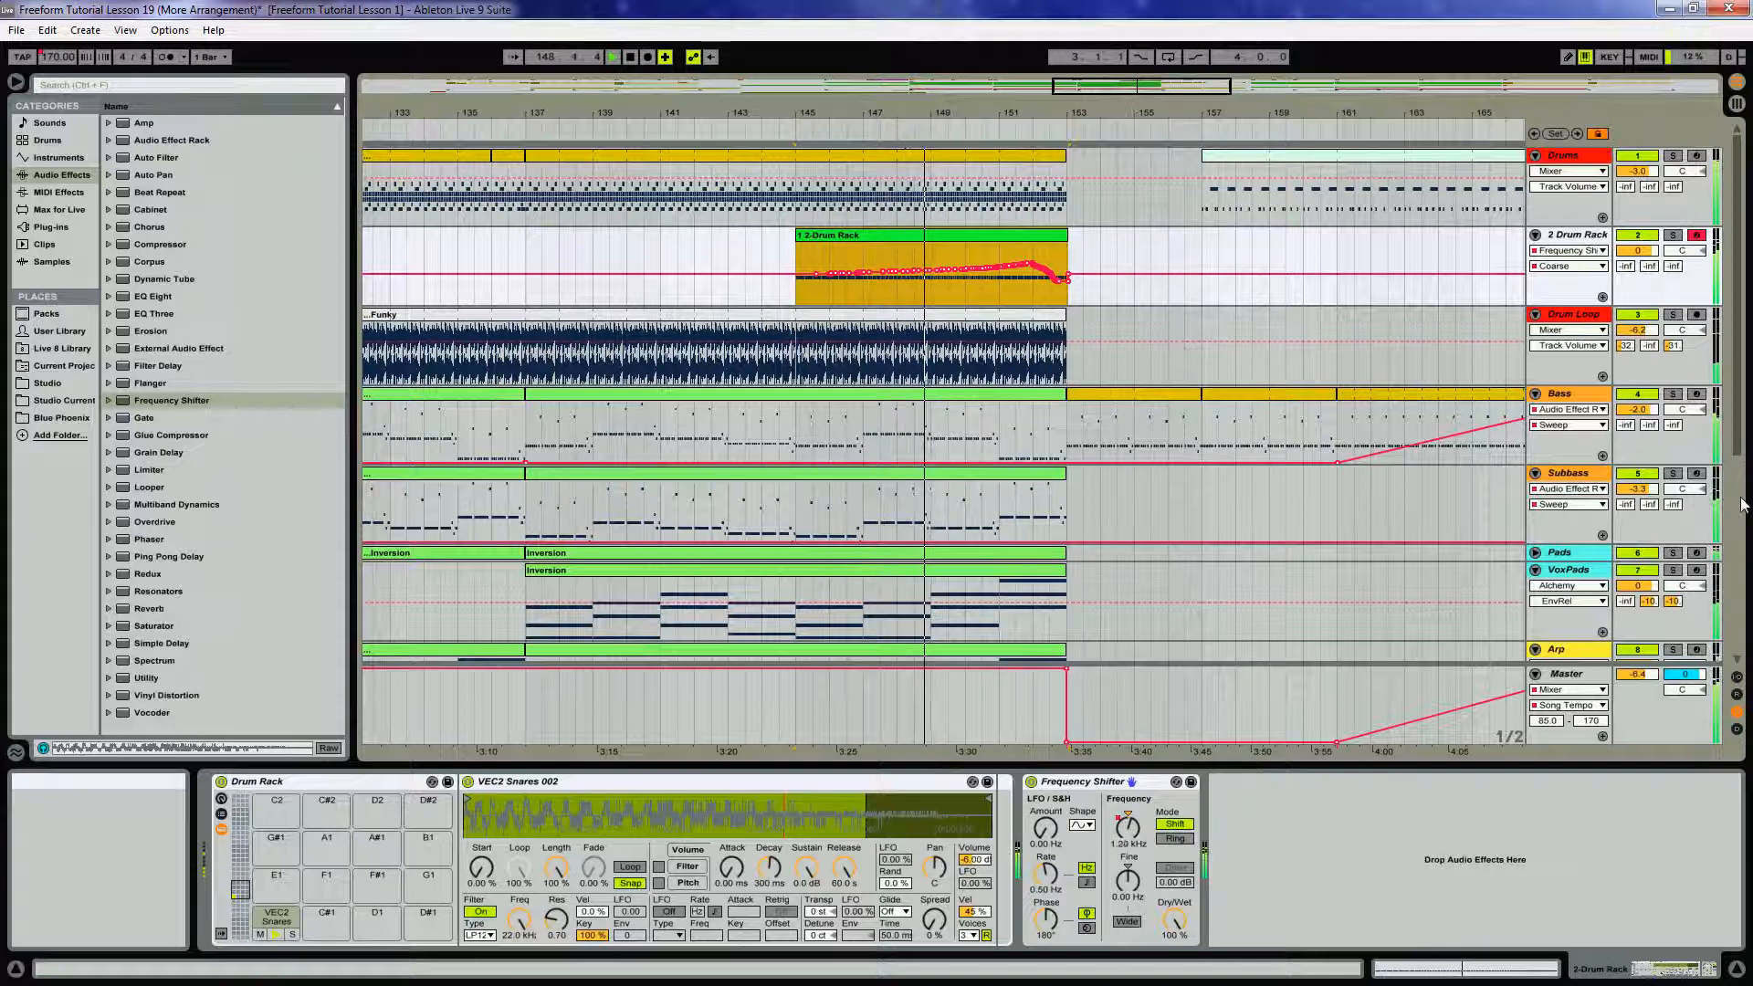
{"action": "left_click", "coordinate": [1572, 239]}
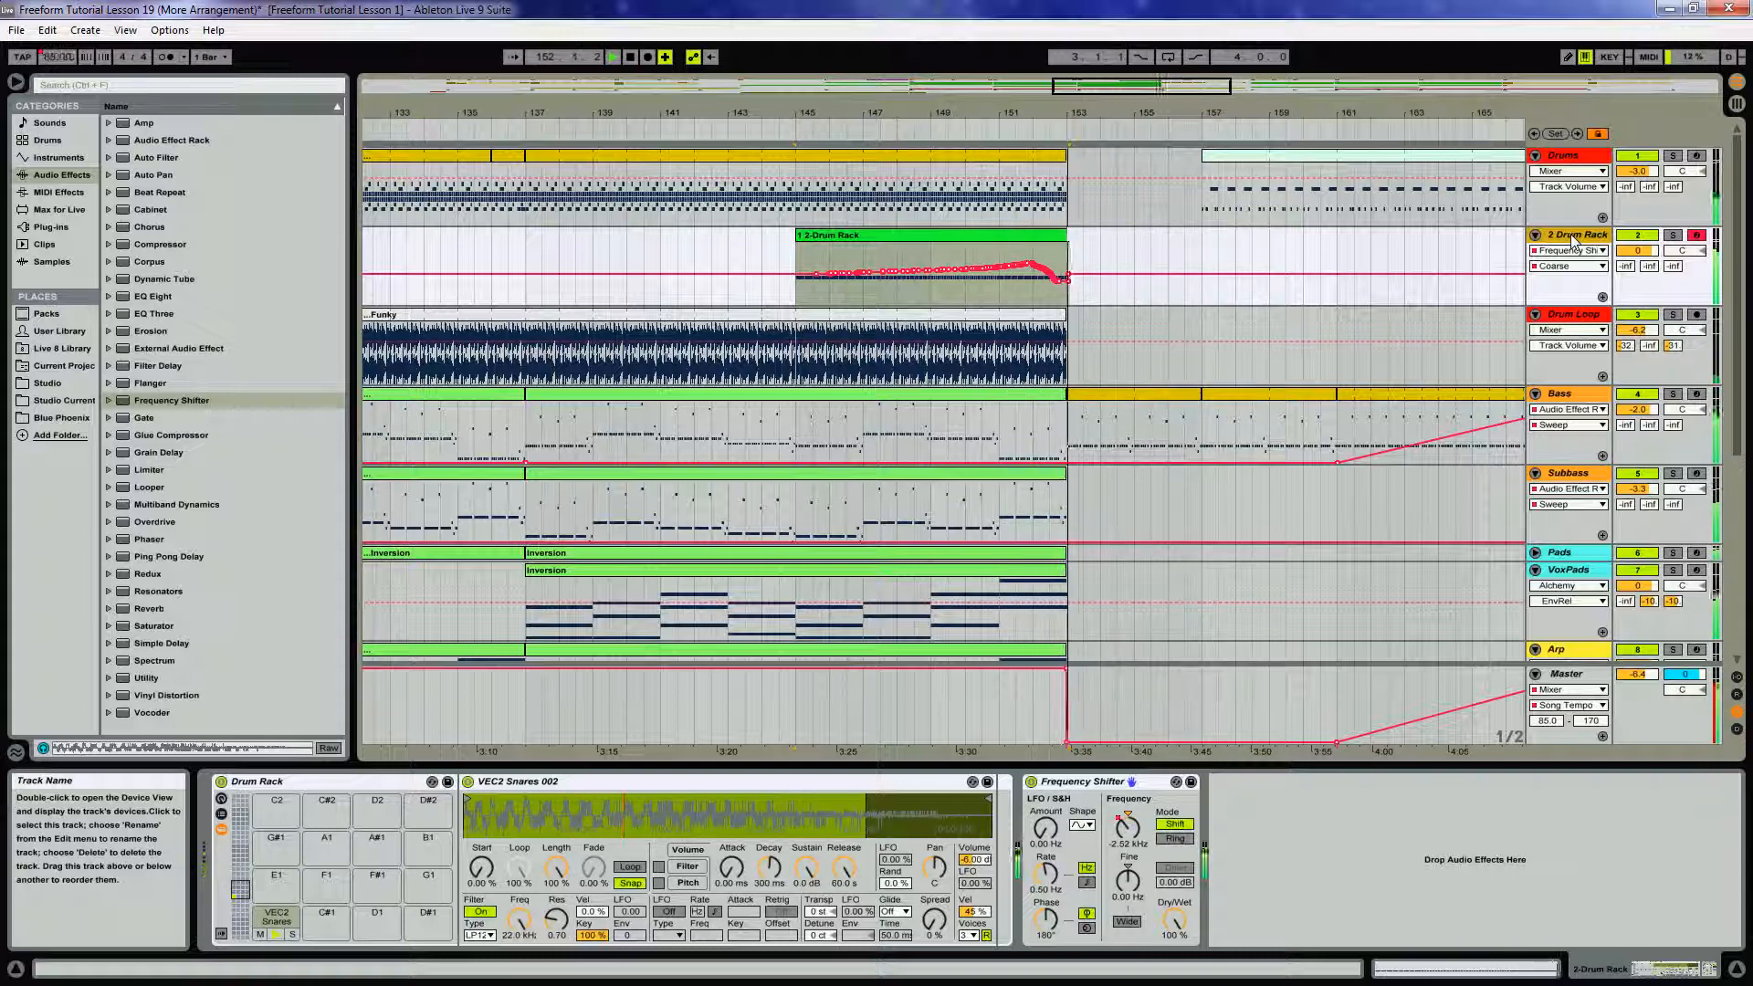
{"action": "left_click_drag", "start_coordinate": [1046, 291], "coordinate": [1035, 283]}
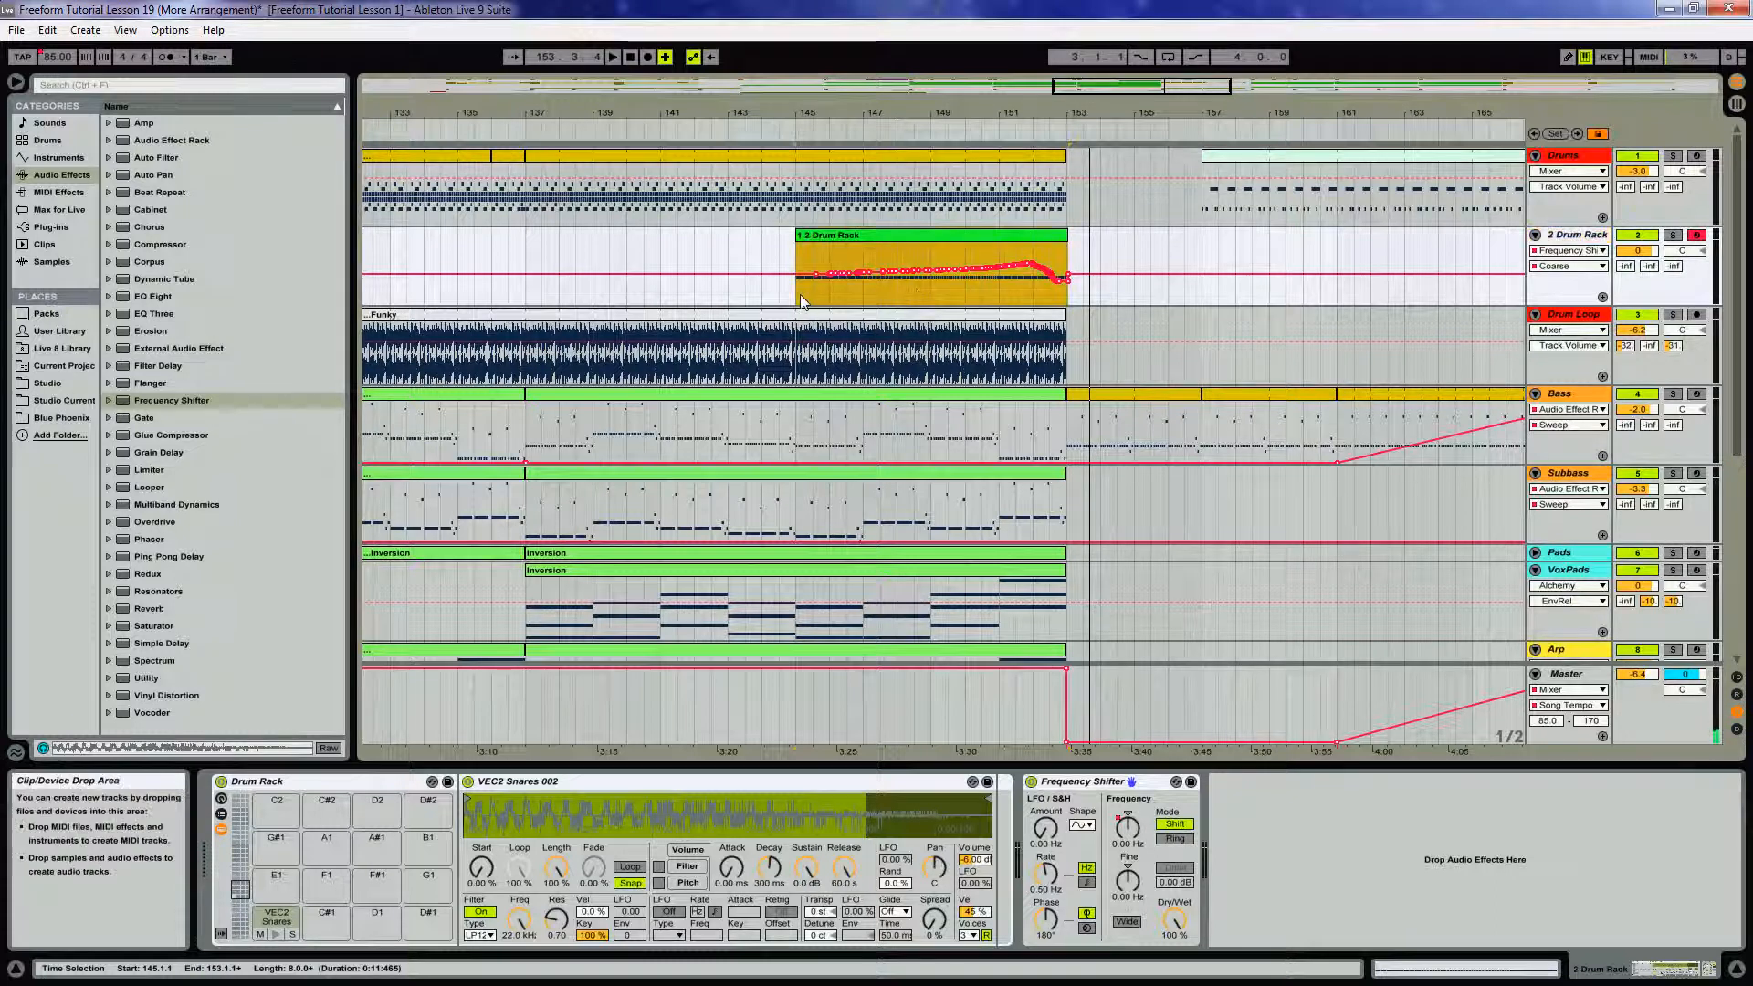
Delete the coarse frequency automation and record a new rising frequency sweep over the snare roll from bar 145
{"action": "left_click", "coordinate": [647, 56]}
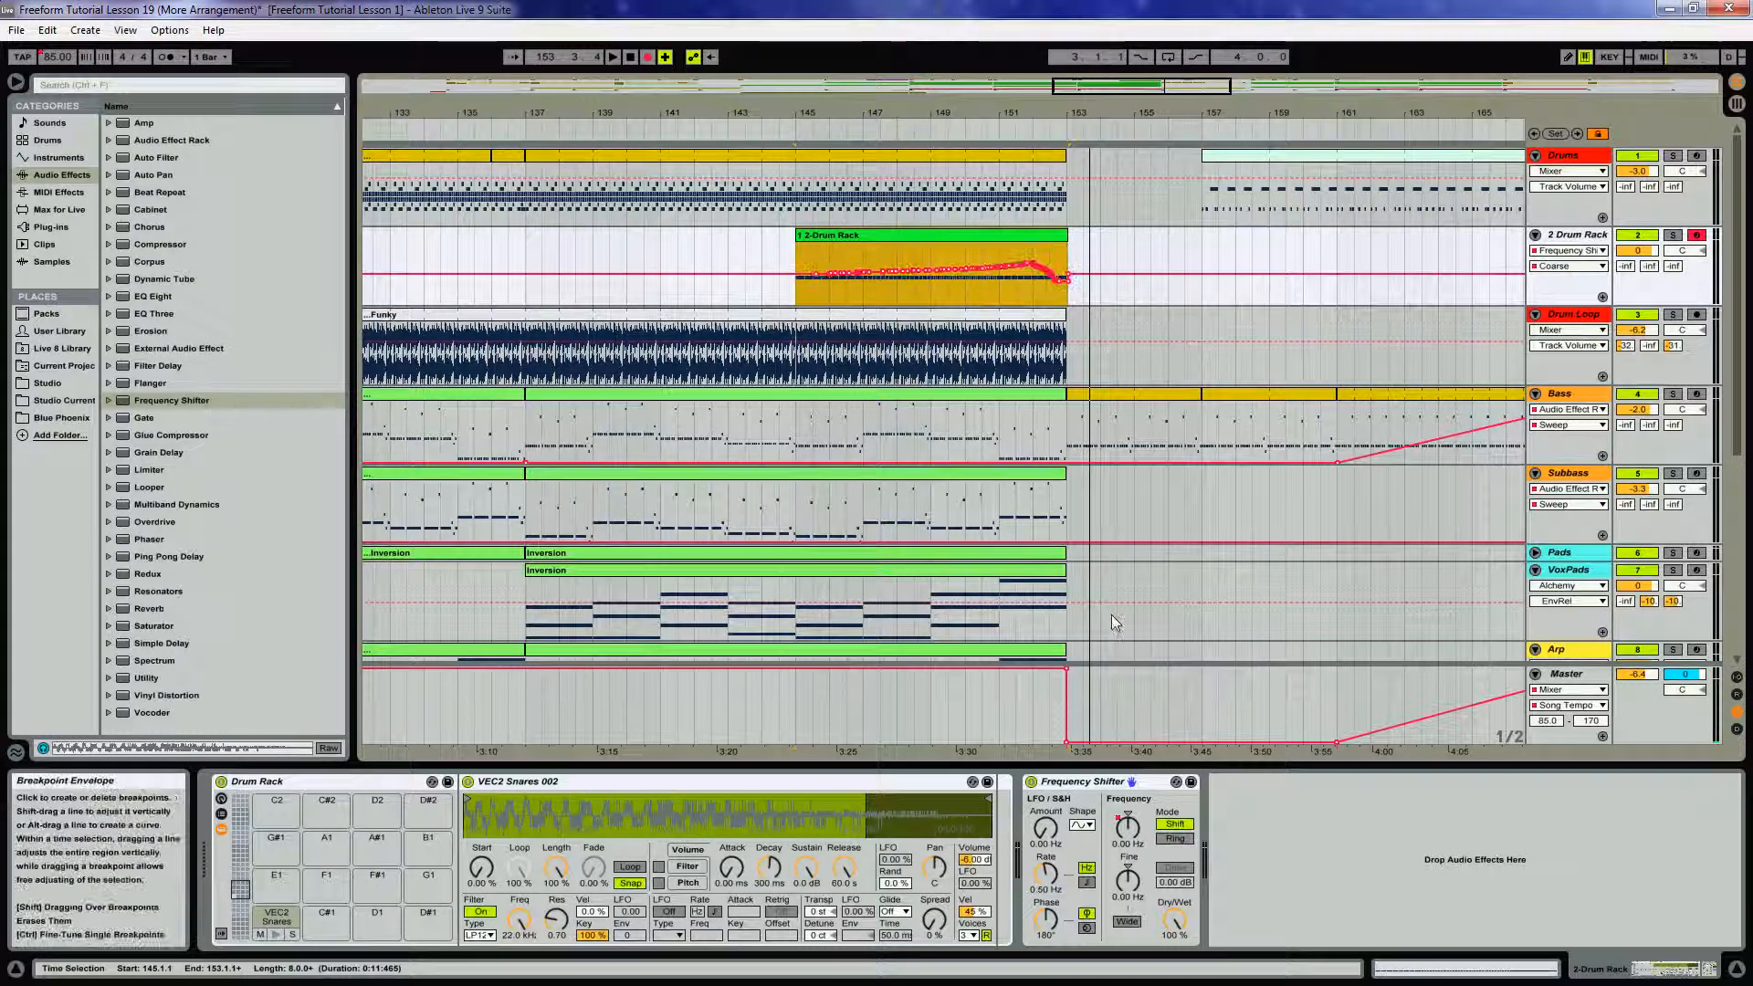
{"action": "right_click", "coordinate": [1128, 829]}
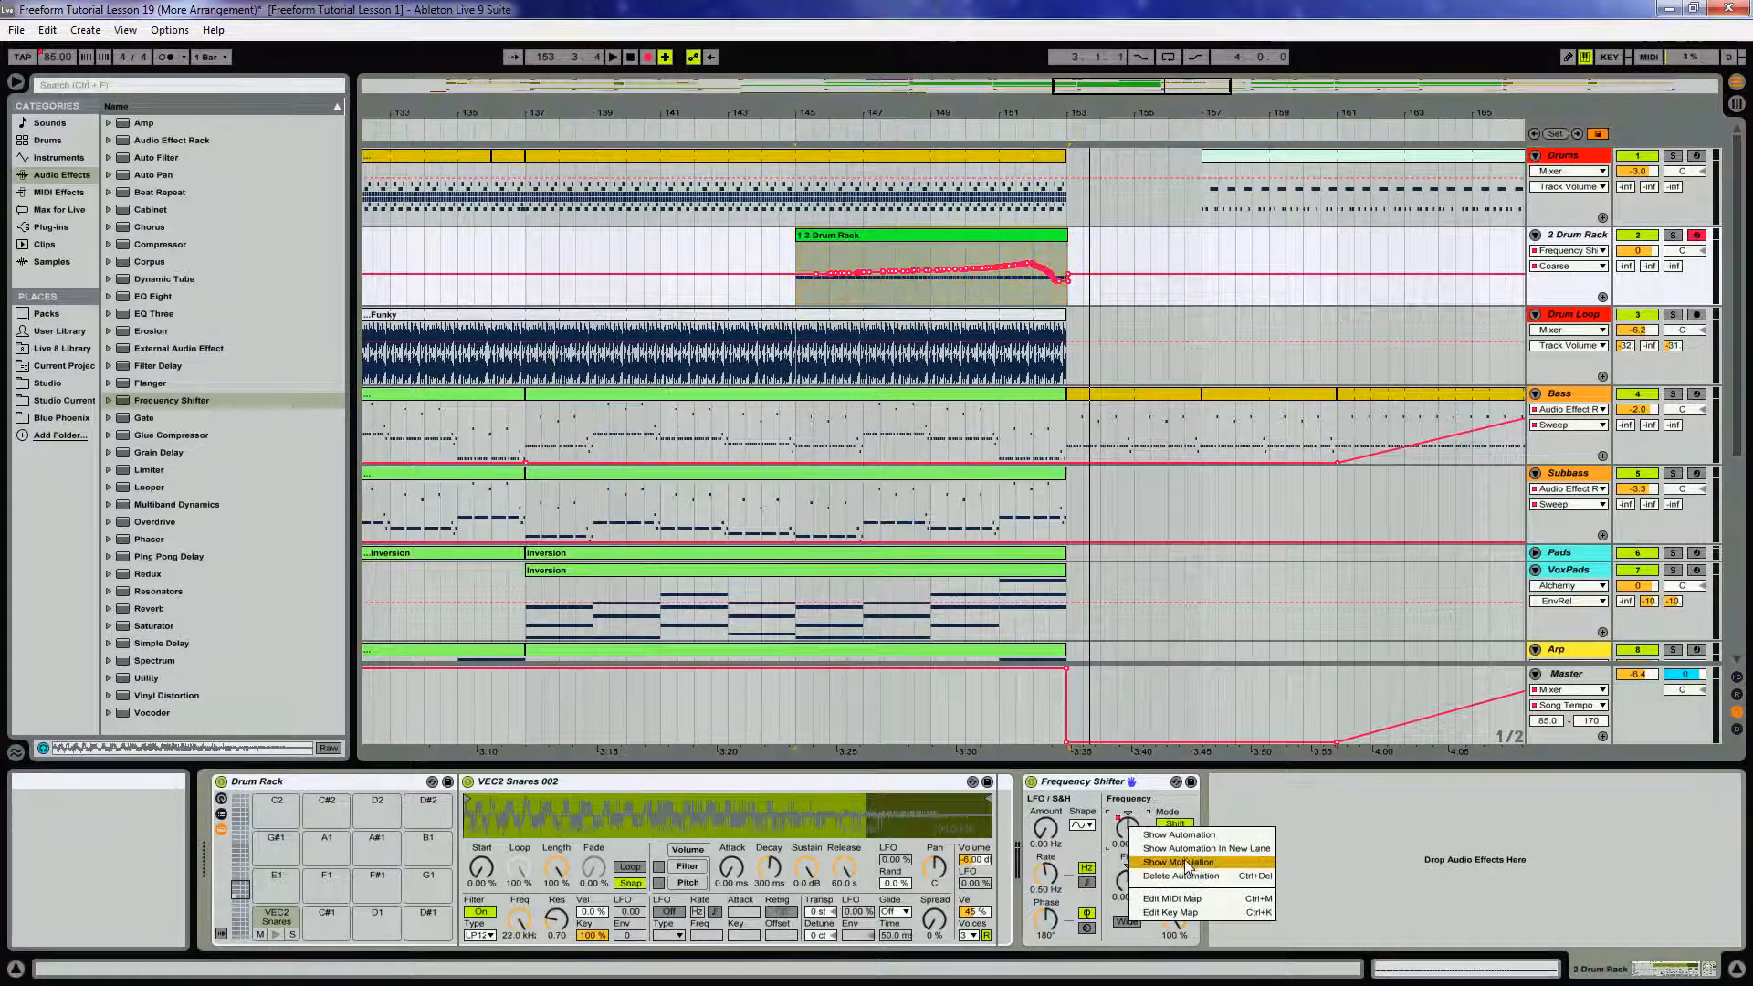
{"action": "left_click", "coordinate": [1152, 762]}
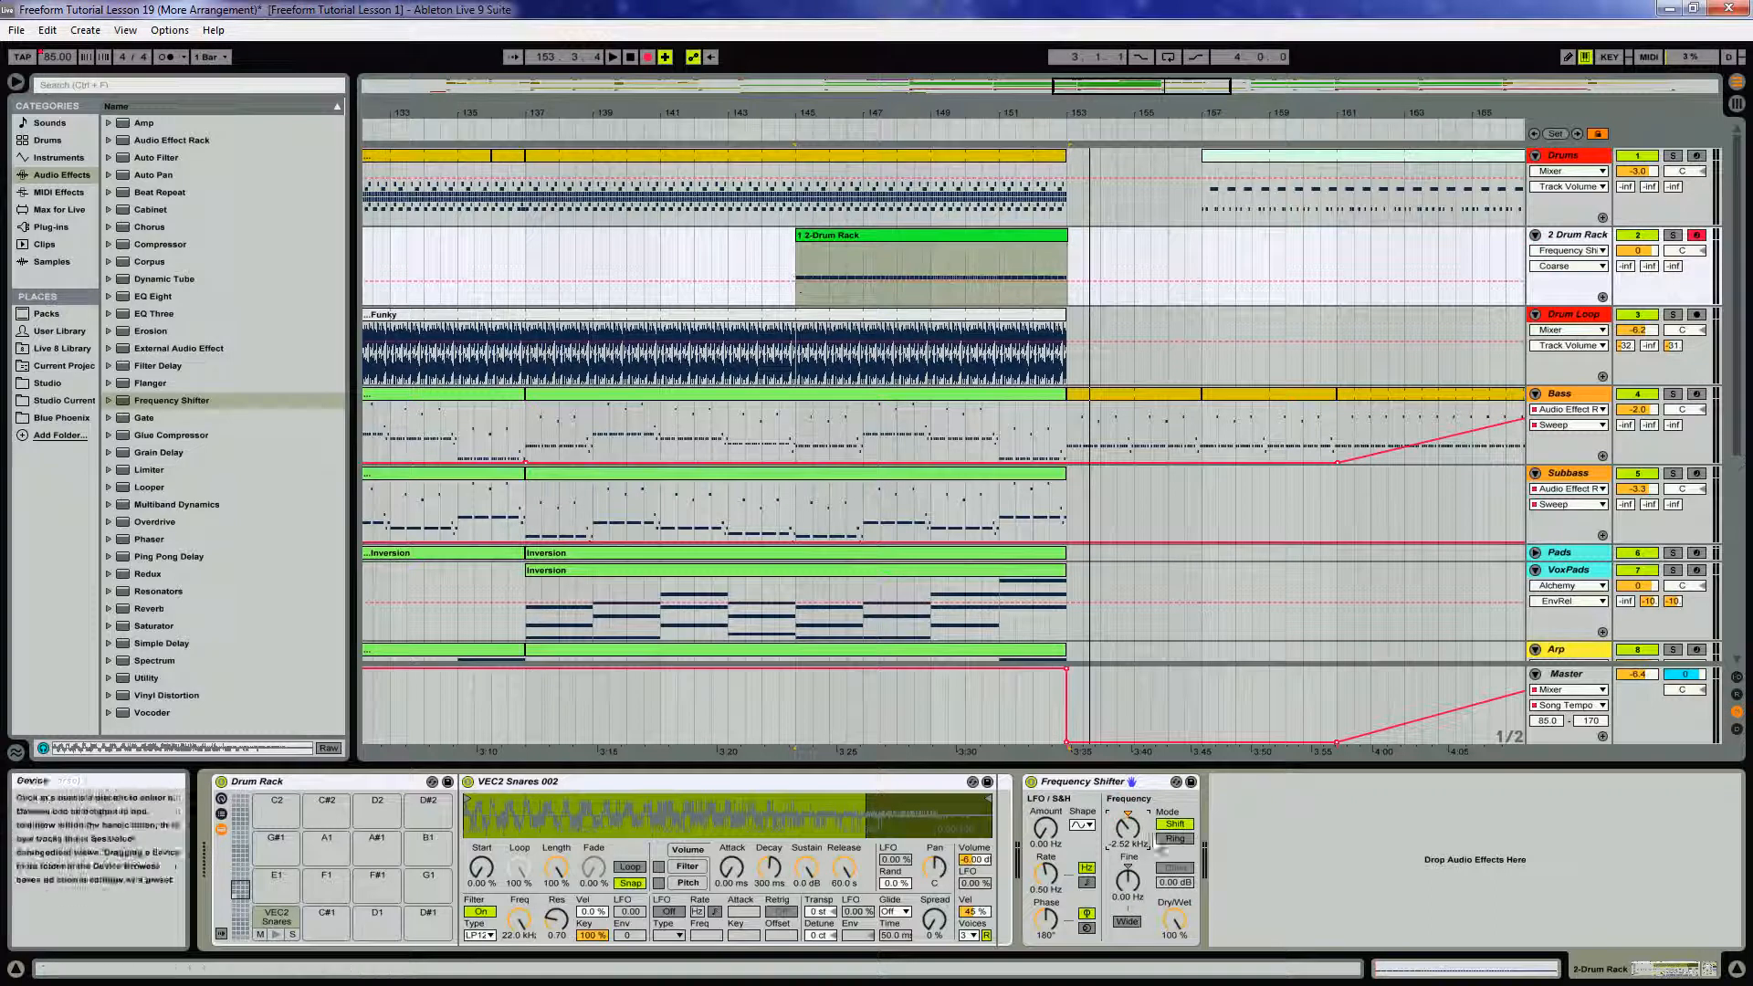
{"action": "left_click", "coordinate": [819, 239]}
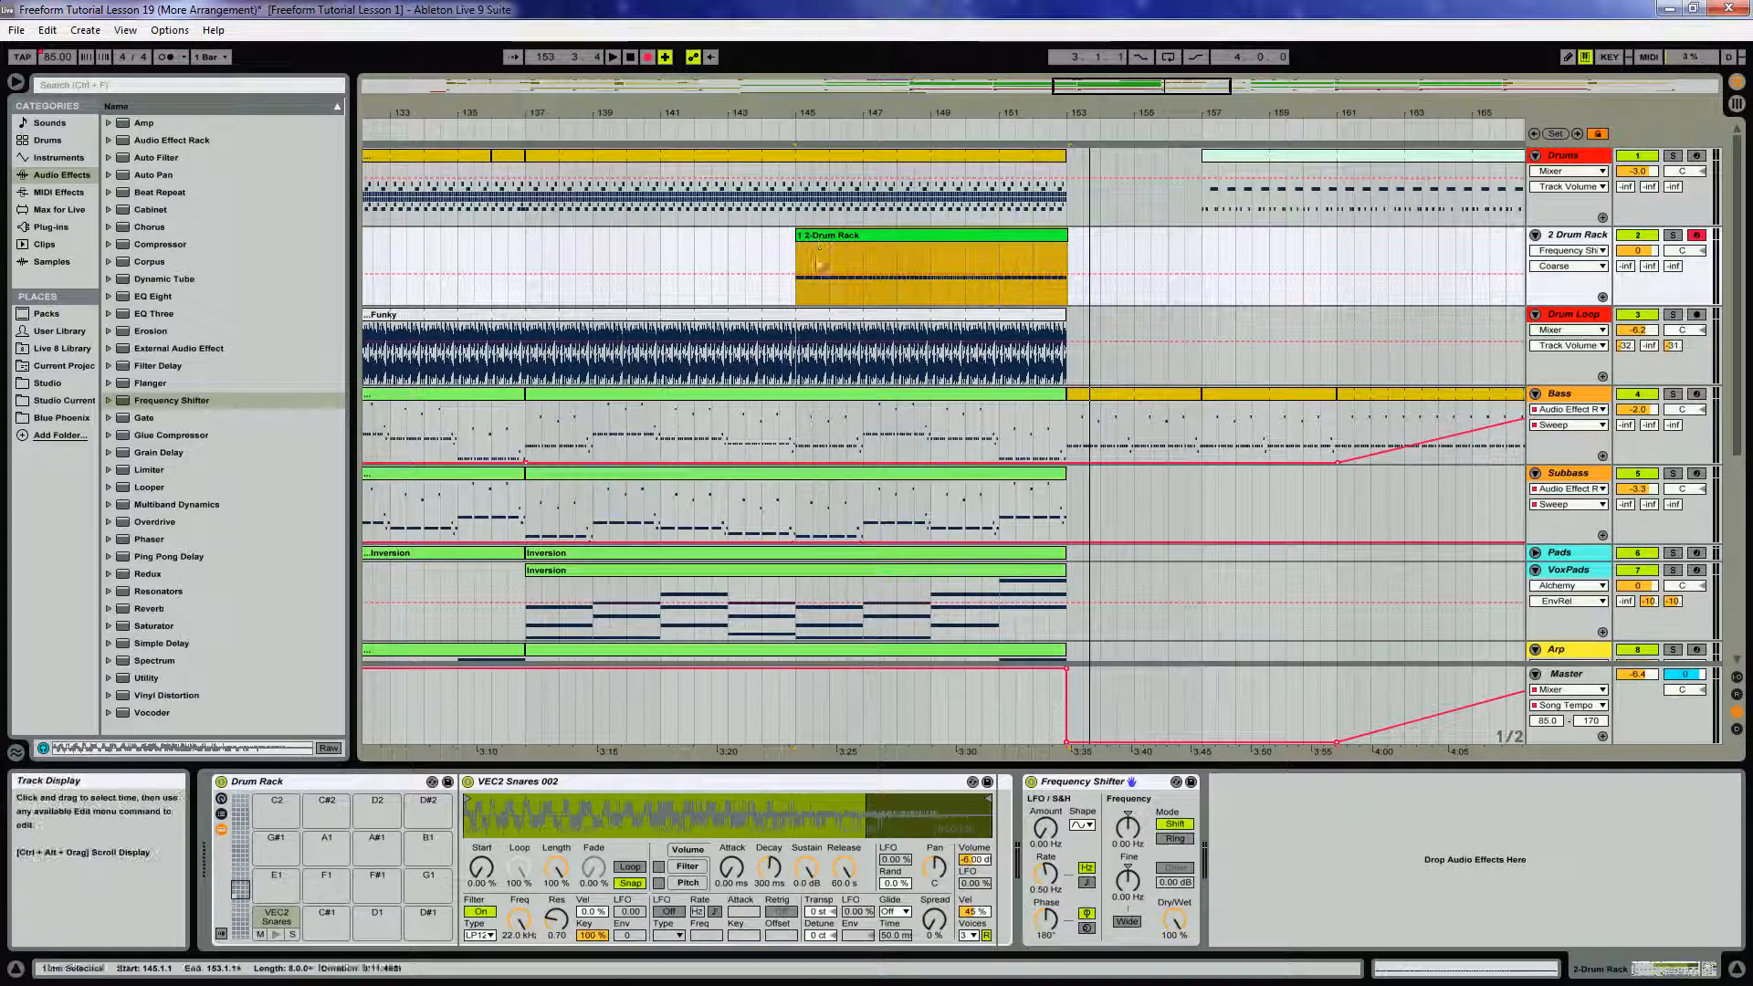
{"action": "key", "text": "space"}
{"action": "left_click_drag", "start_coordinate": [1129, 829], "coordinate": [1127, 884]}
{"action": "key", "text": "space"}
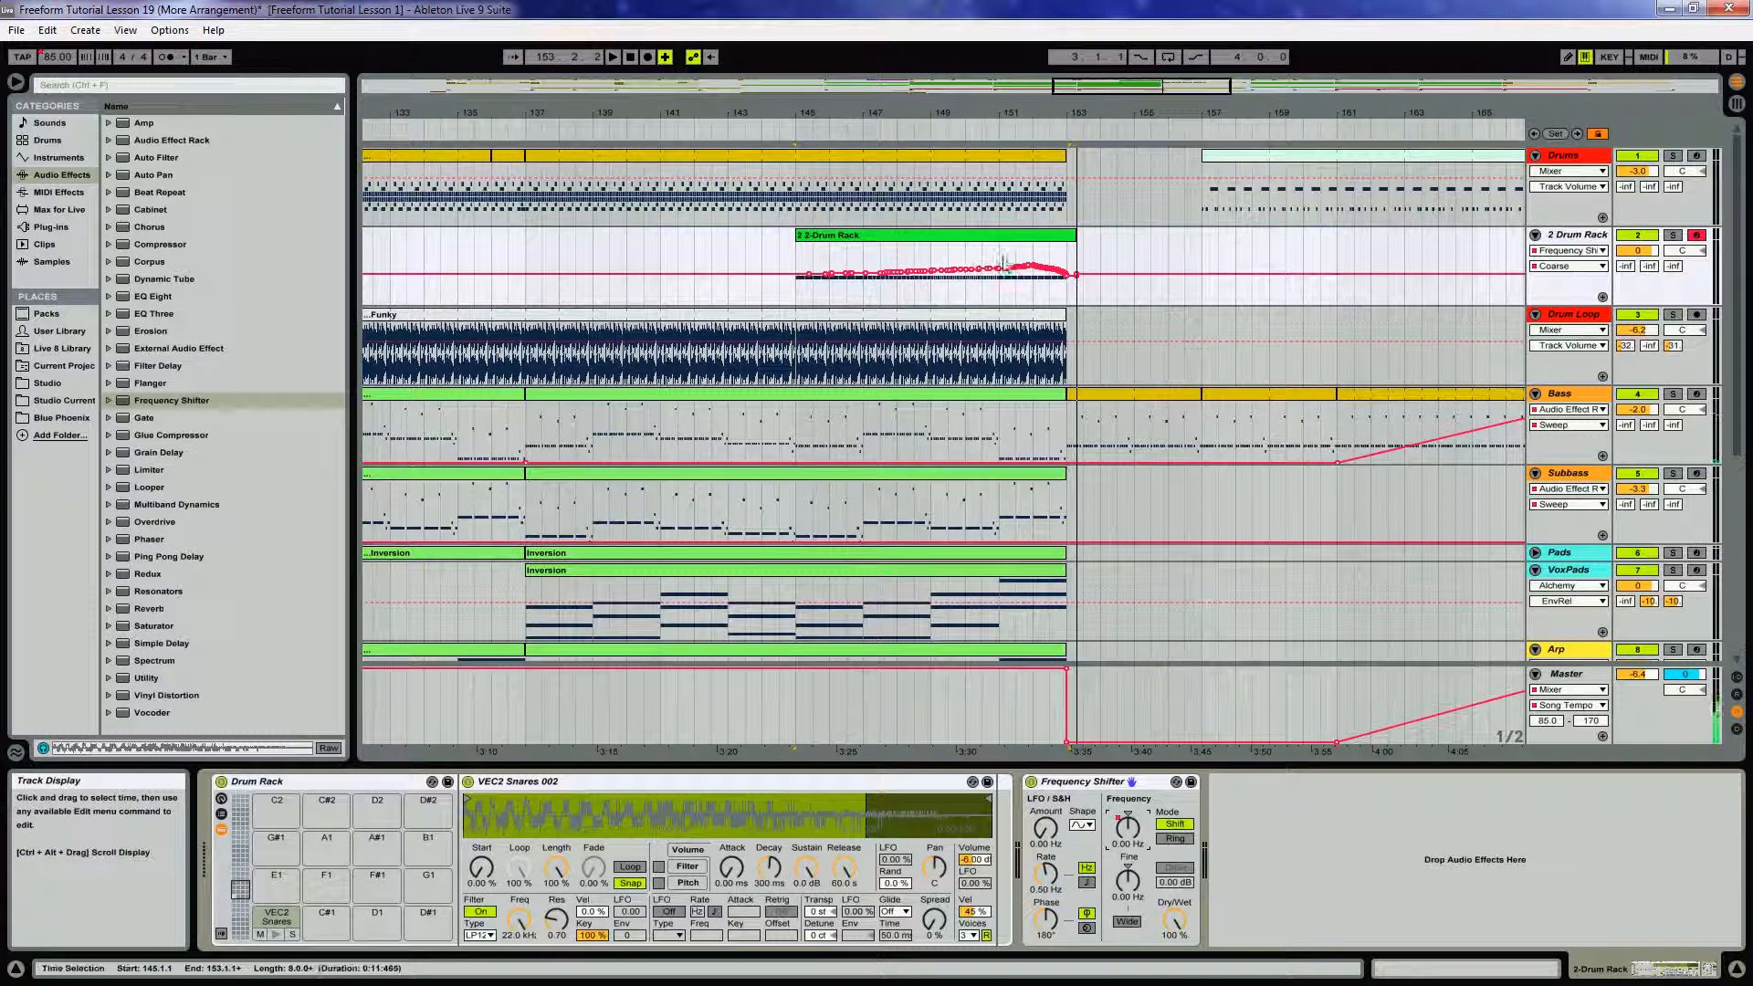
Trim the end of the newly recorded Drum Rack clip back to bar 153
{"action": "left_click", "coordinate": [1000, 259]}
{"action": "key", "text": "space"}
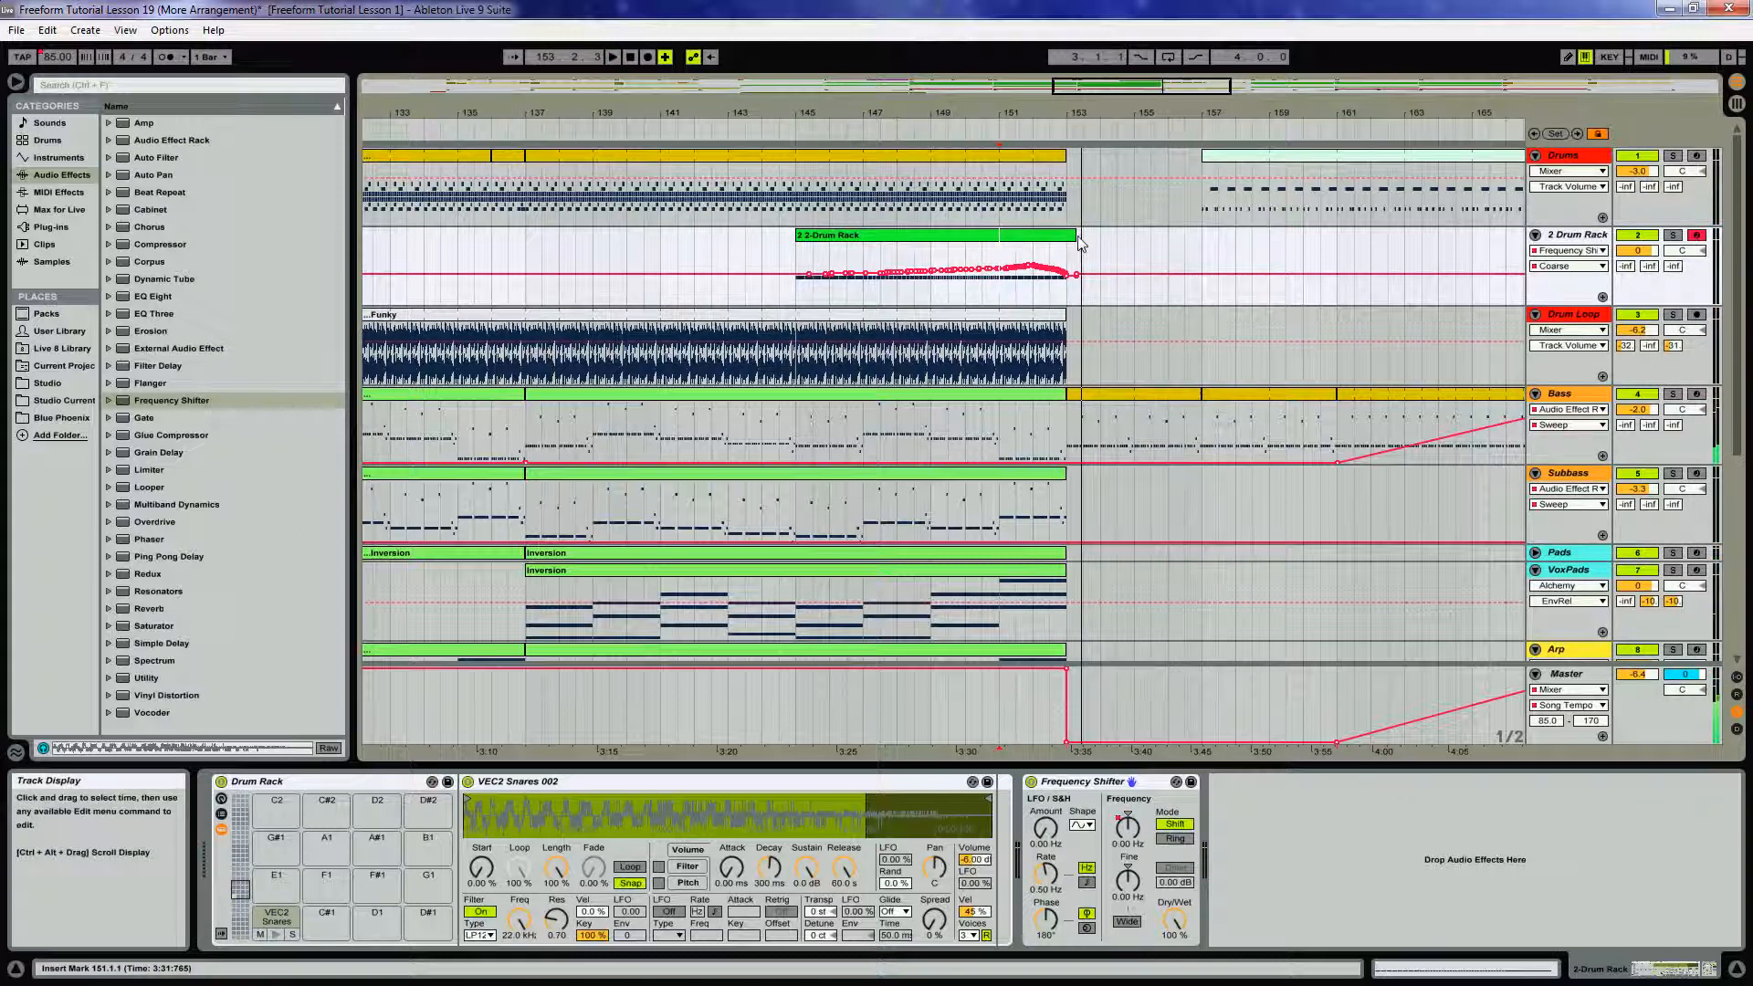
{"action": "left_click_drag", "start_coordinate": [1078, 240], "coordinate": [1067, 239]}
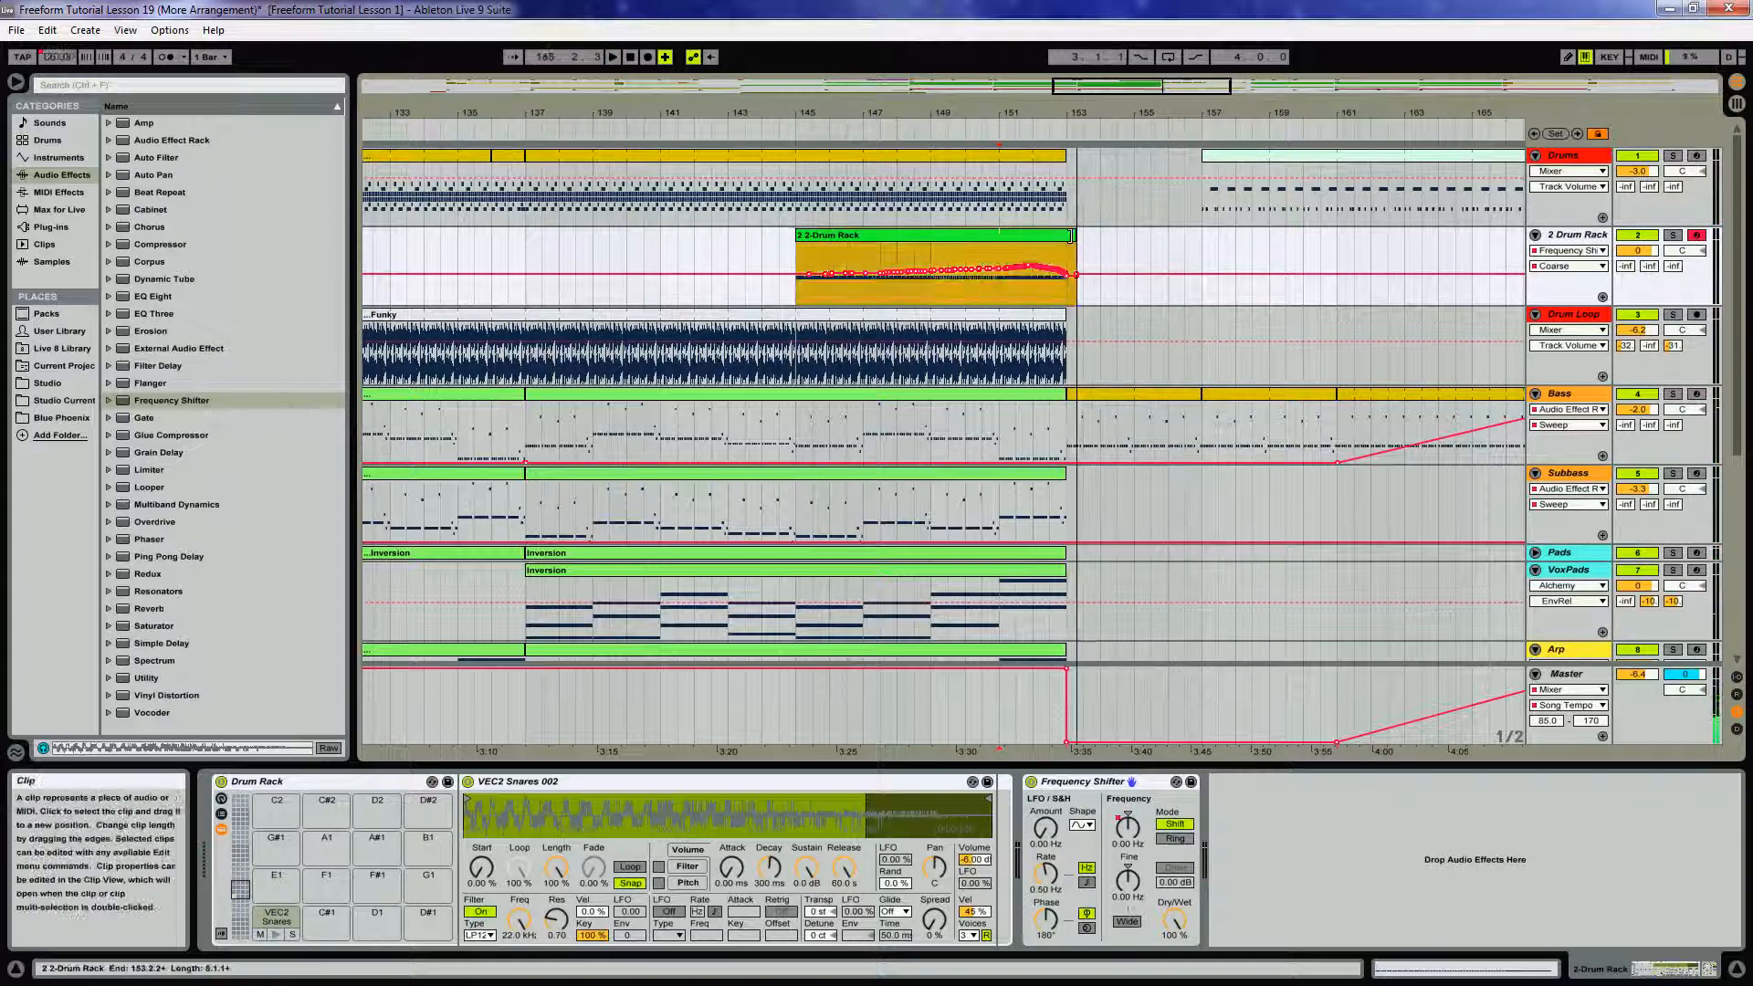
Set the Drum Rack track's A-ShortVerb send to about -18 dB while auditioning the snare roll in solo
{"action": "left_click", "coordinate": [1639, 251]}
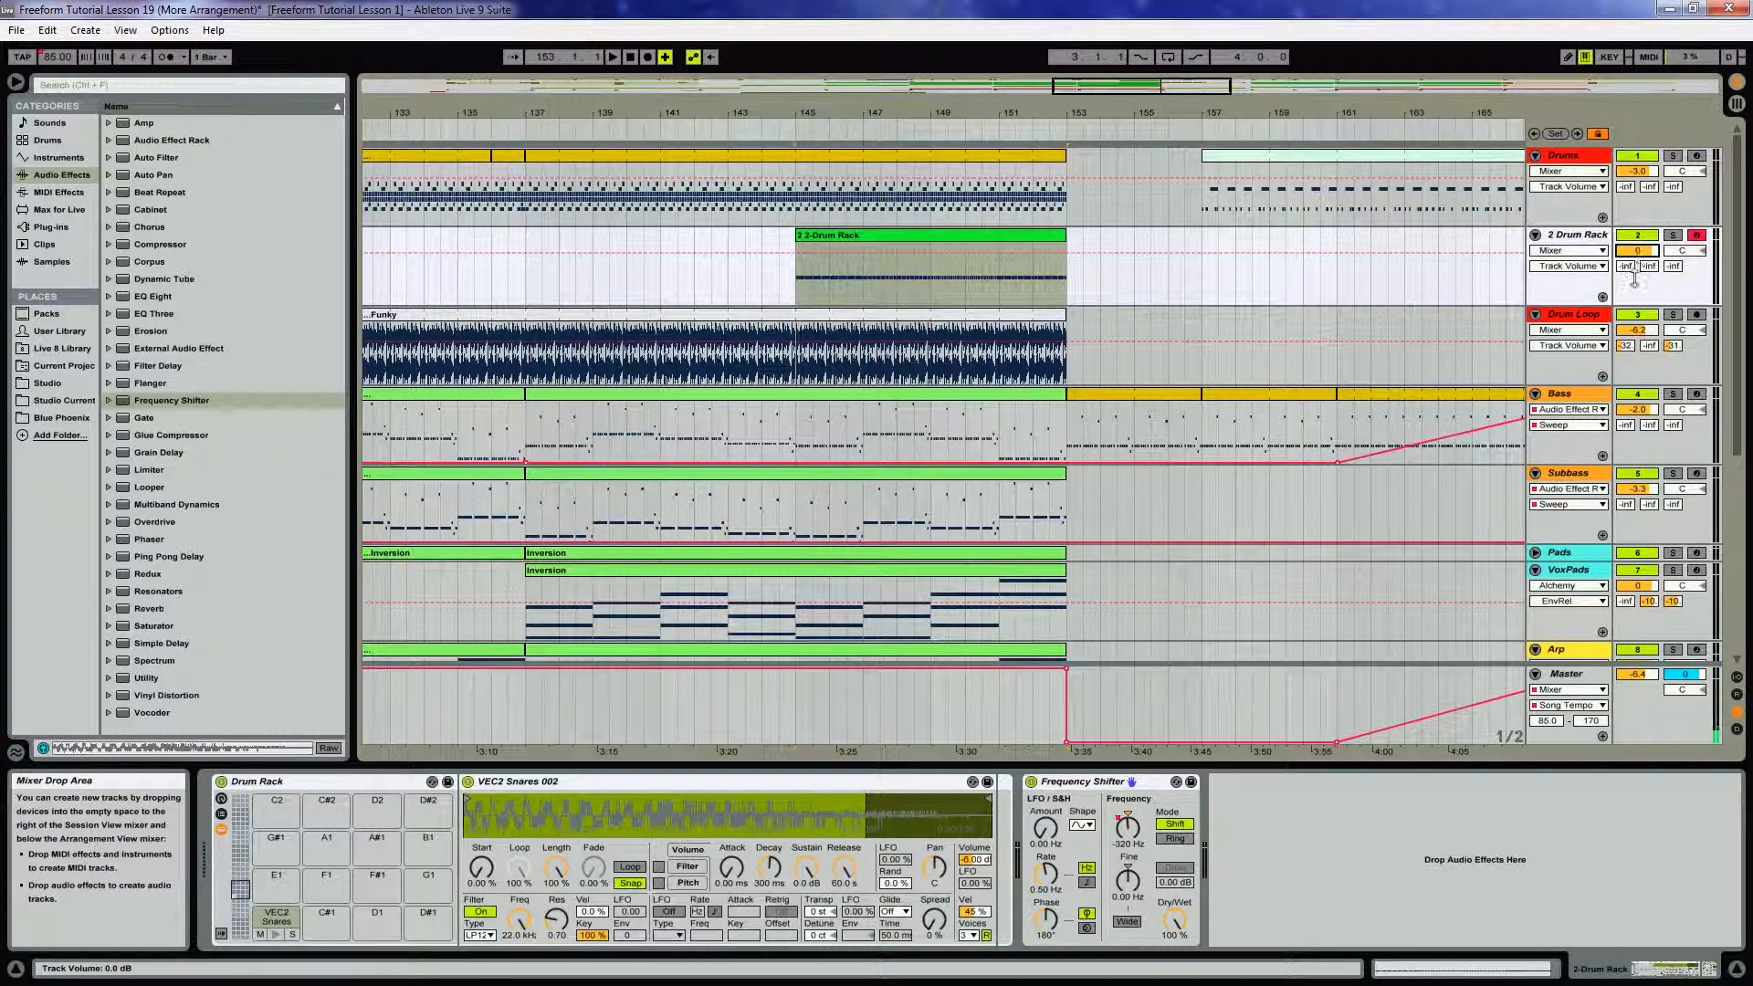
{"action": "key", "text": "Tab"}
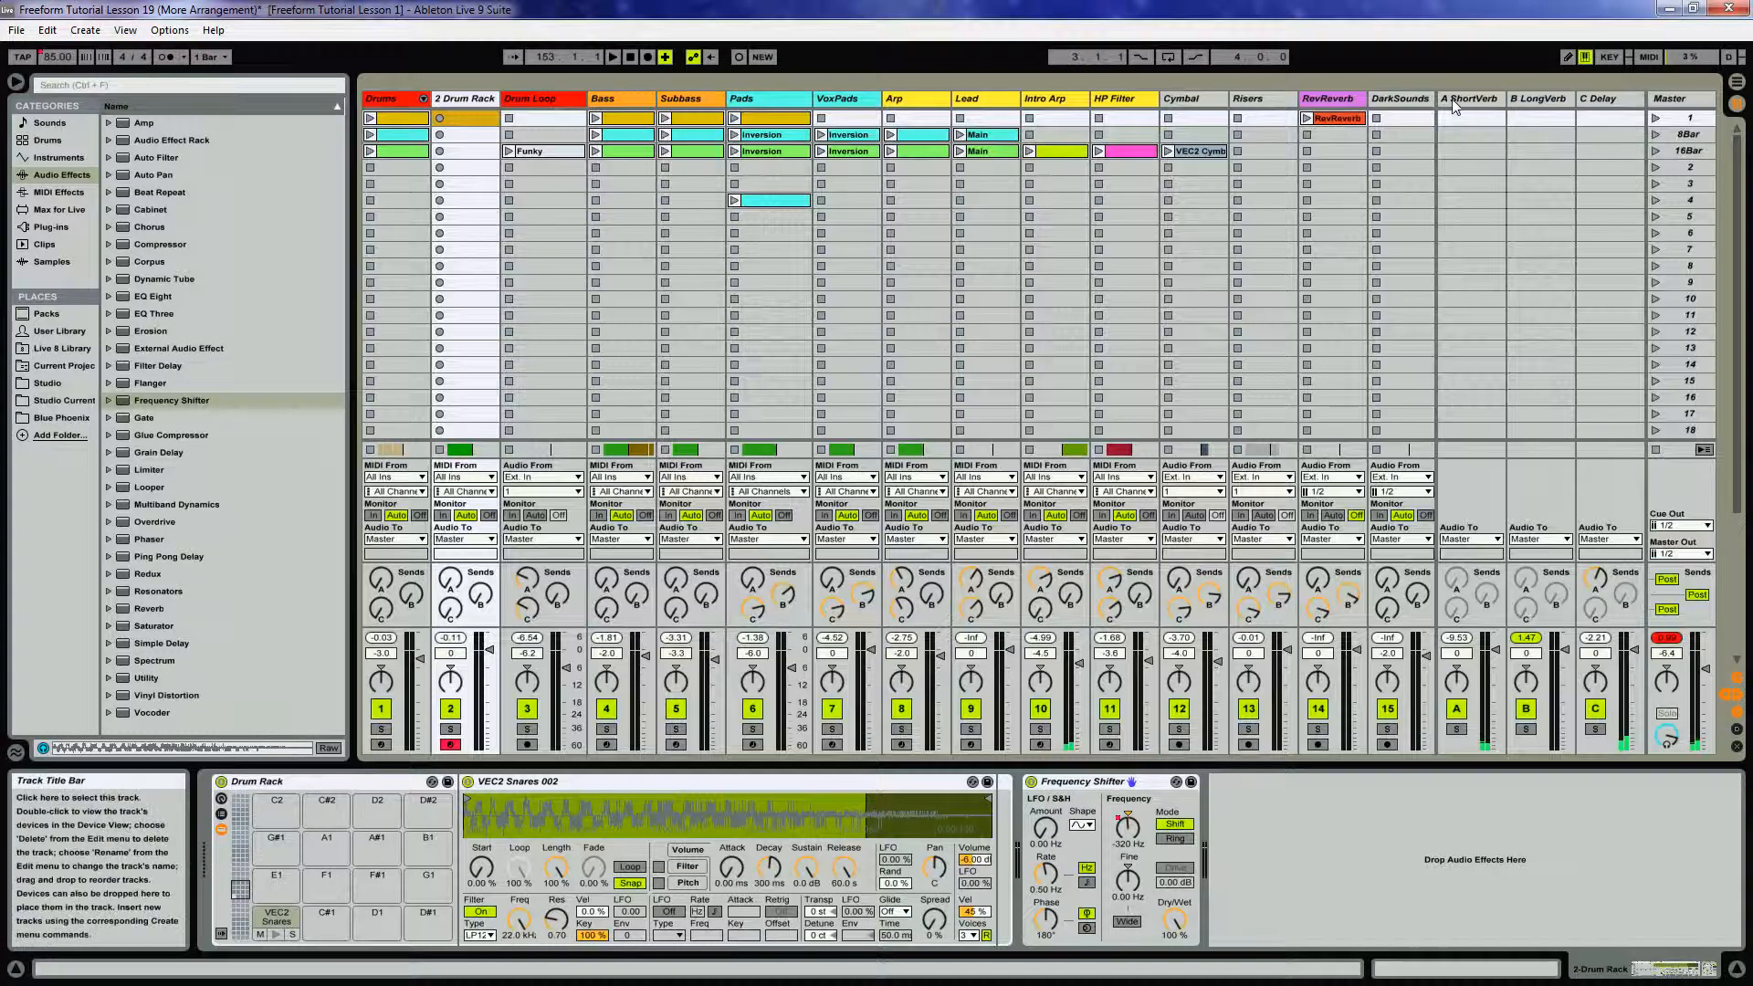
{"action": "key", "text": "Tab"}
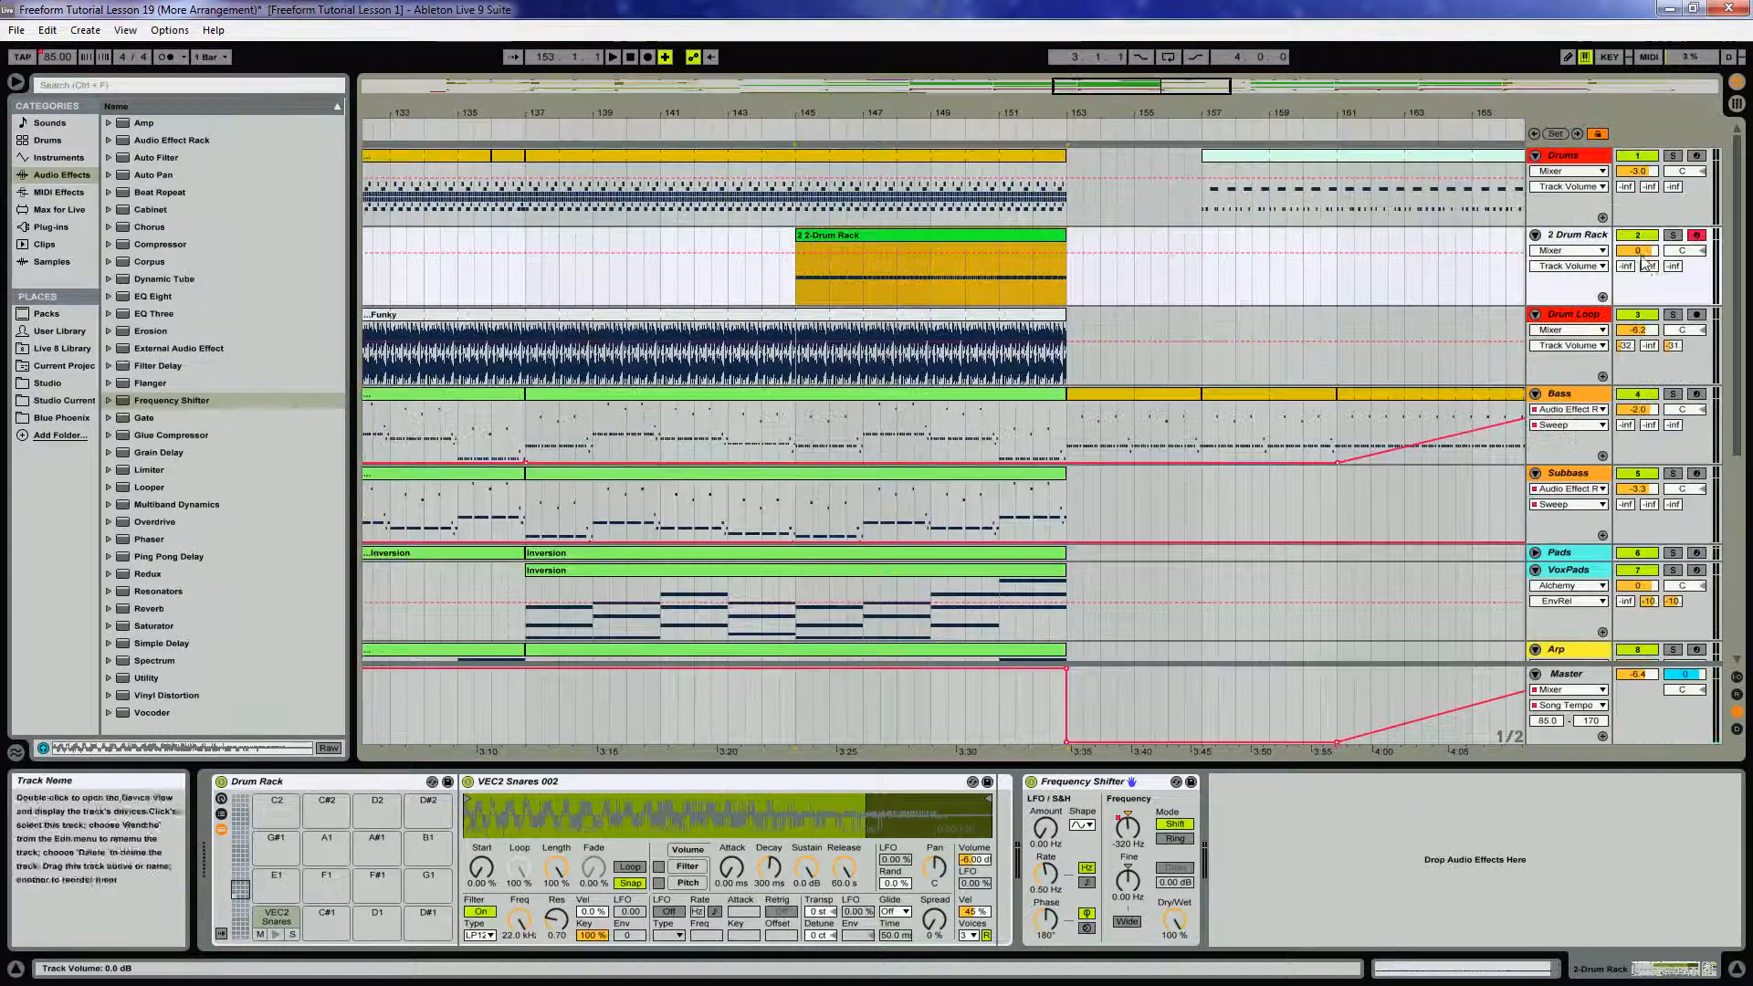
{"action": "left_click", "coordinate": [1627, 267]}
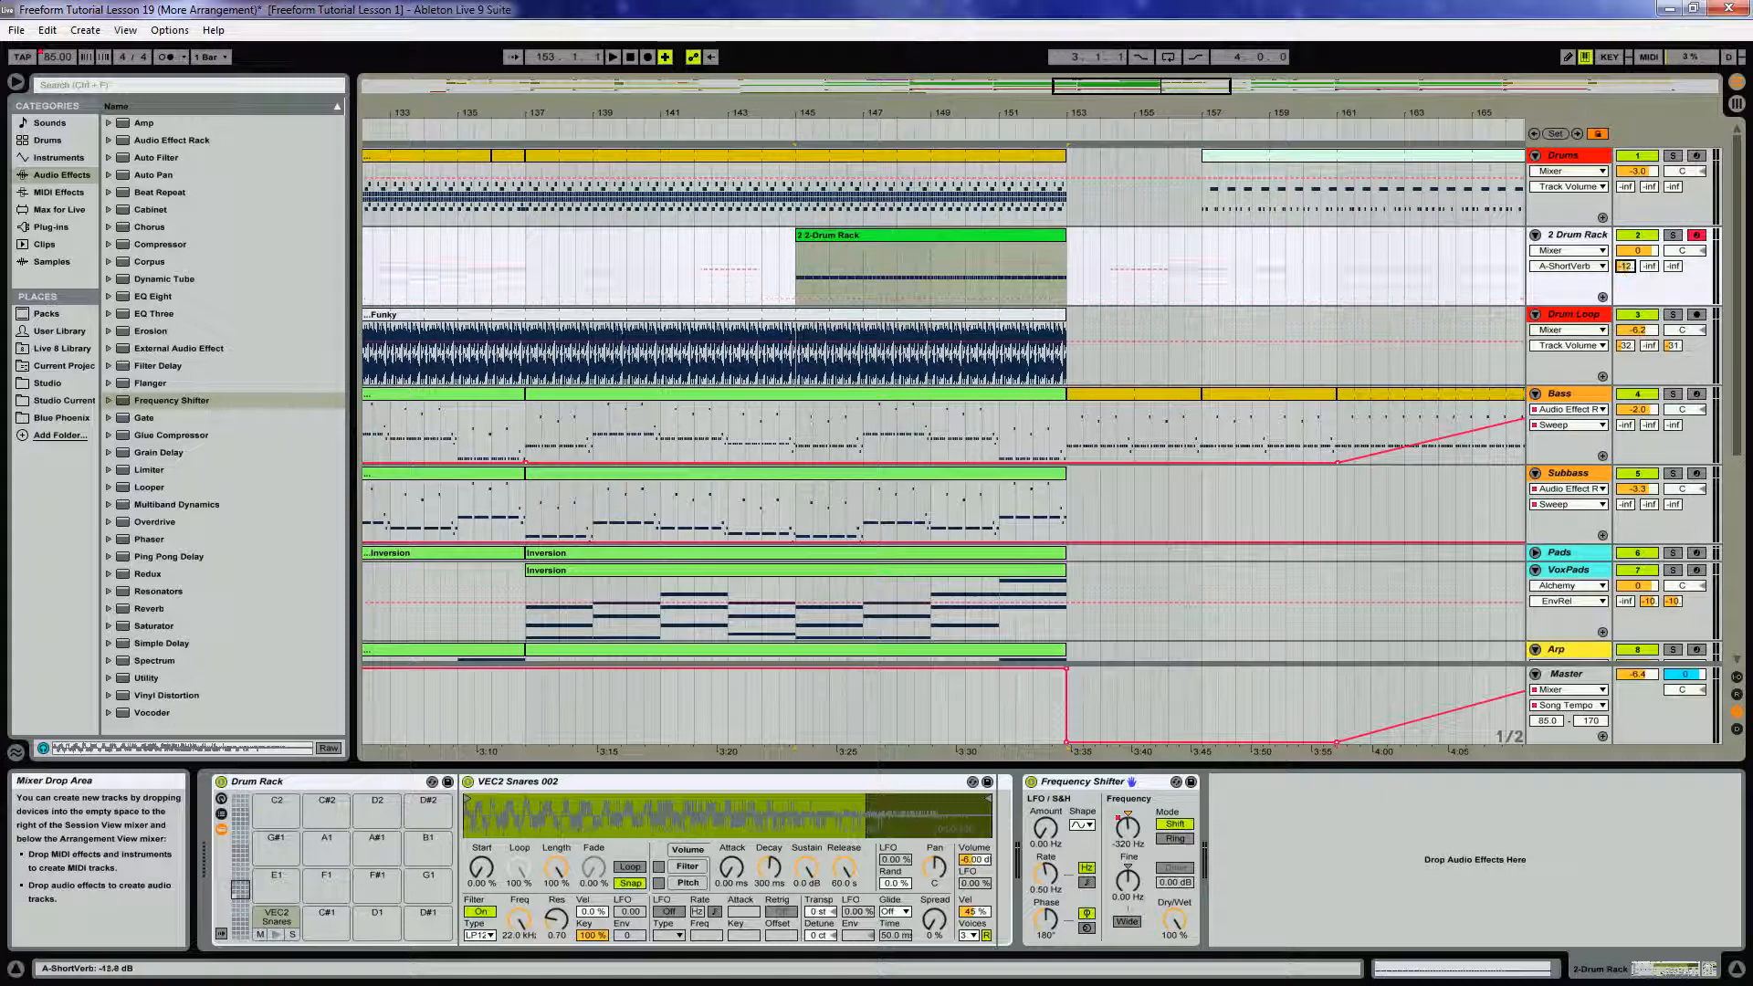
{"action": "key", "text": "space"}
{"action": "left_click", "coordinate": [1673, 236]}
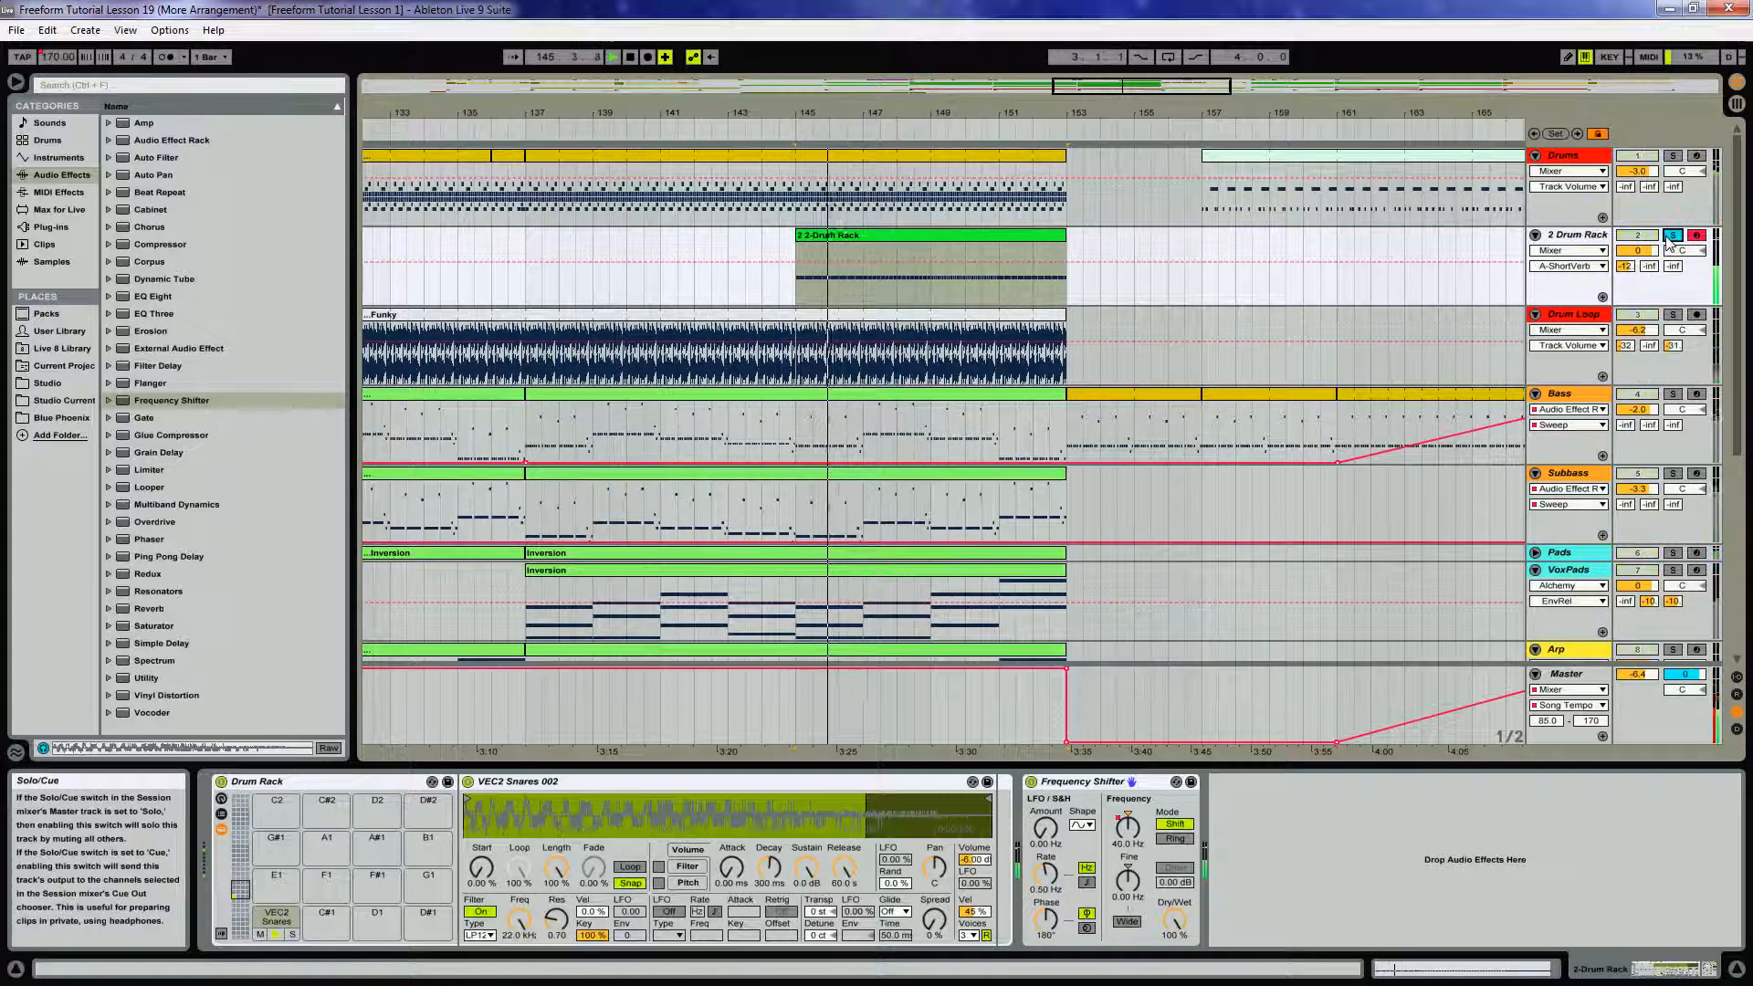
{"action": "left_click_drag", "start_coordinate": [1625, 267], "coordinate": [1625, 286]}
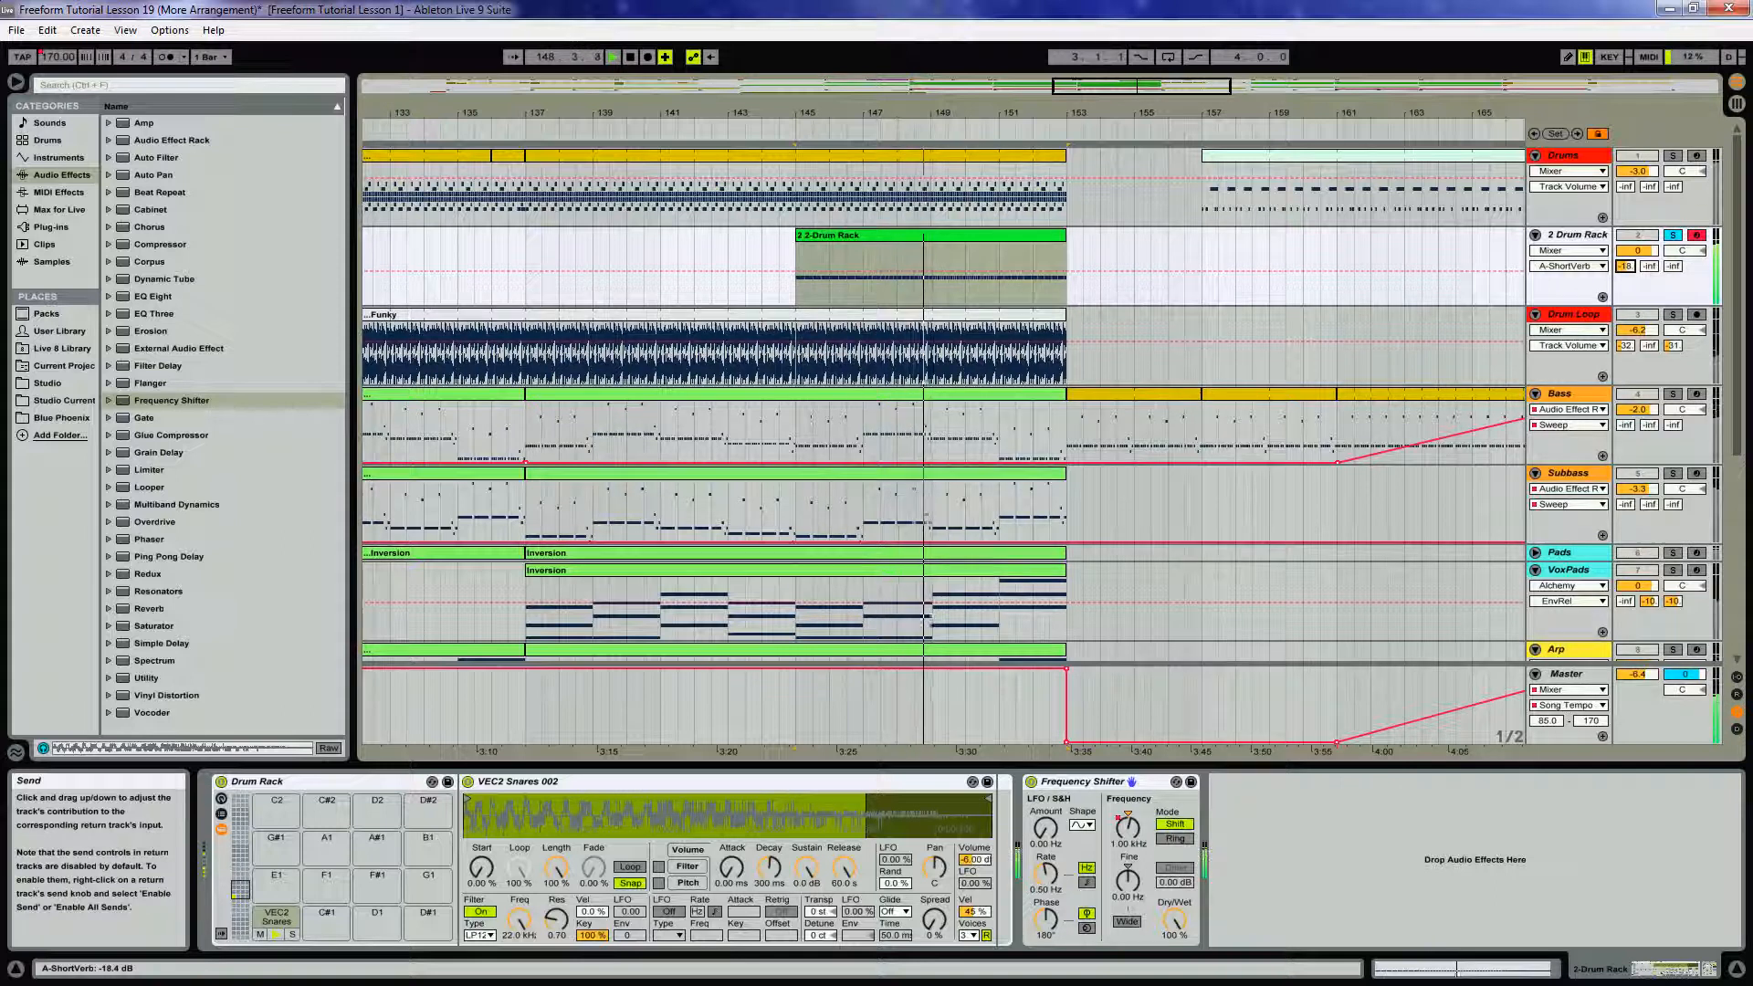
{"action": "left_click", "coordinate": [1674, 236]}
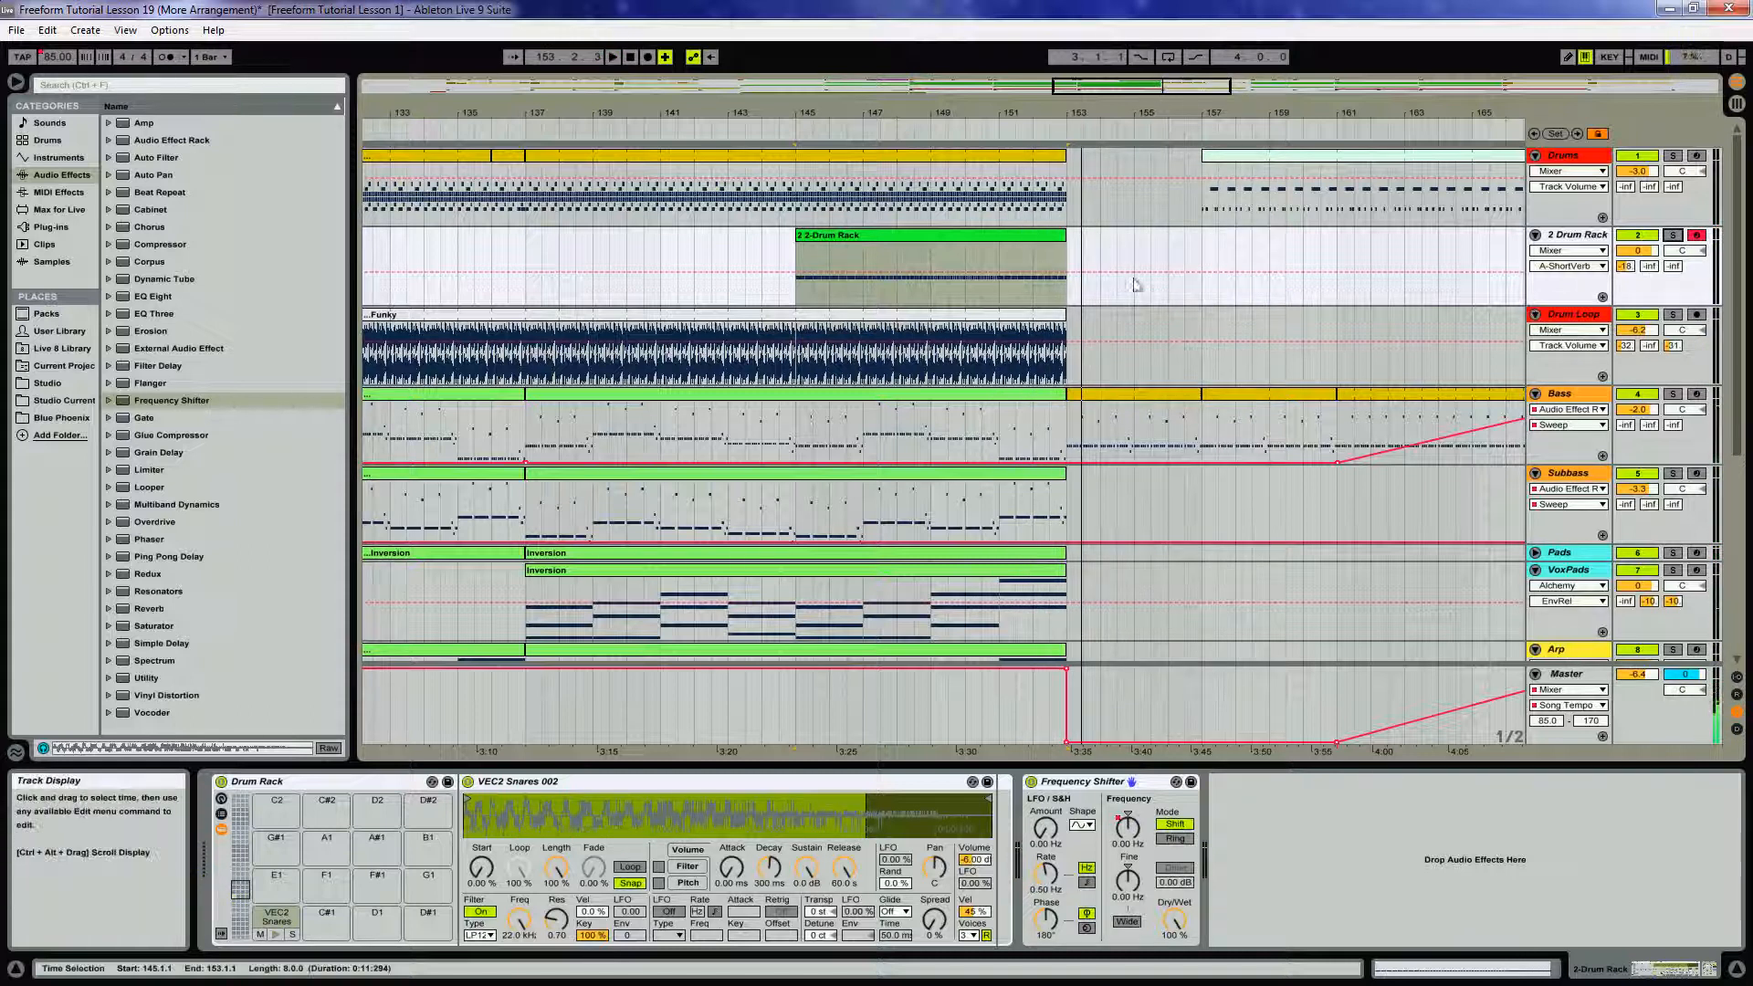
Unfold the Drums track's rack chains in Session View and show the Clap chain's devices
{"action": "left_click_drag", "start_coordinate": [998, 110], "coordinate": [937, 125]}
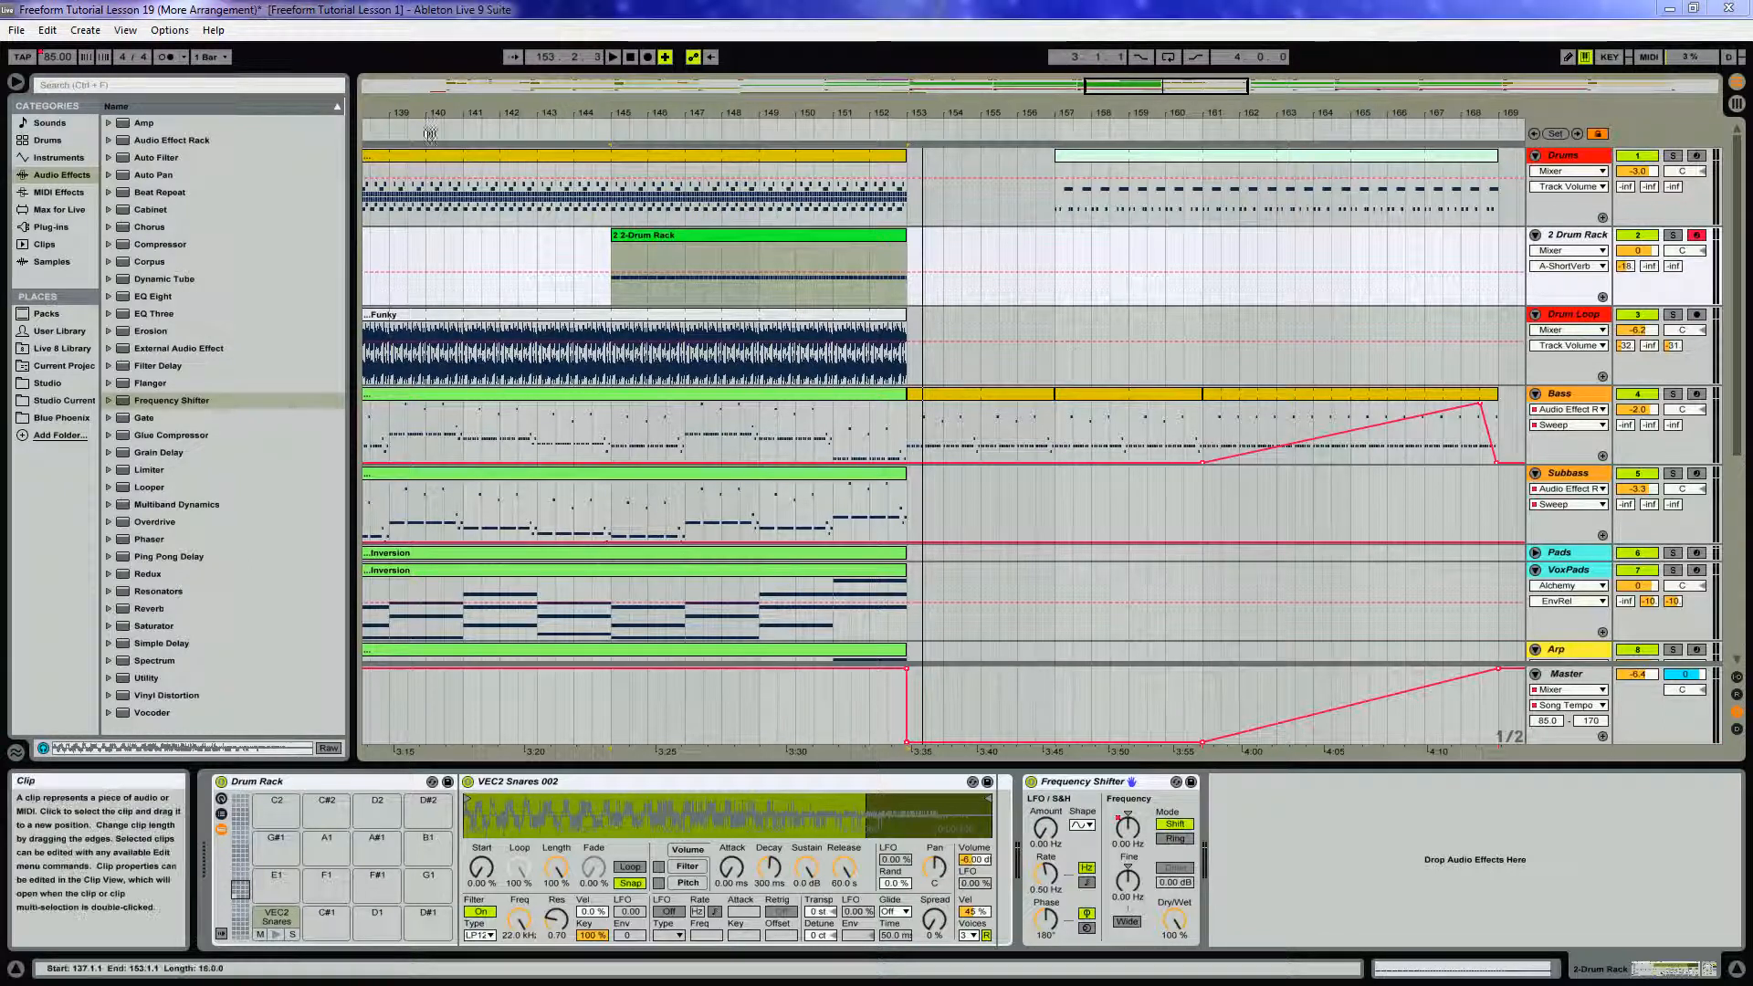
{"action": "left_click", "coordinate": [394, 133]}
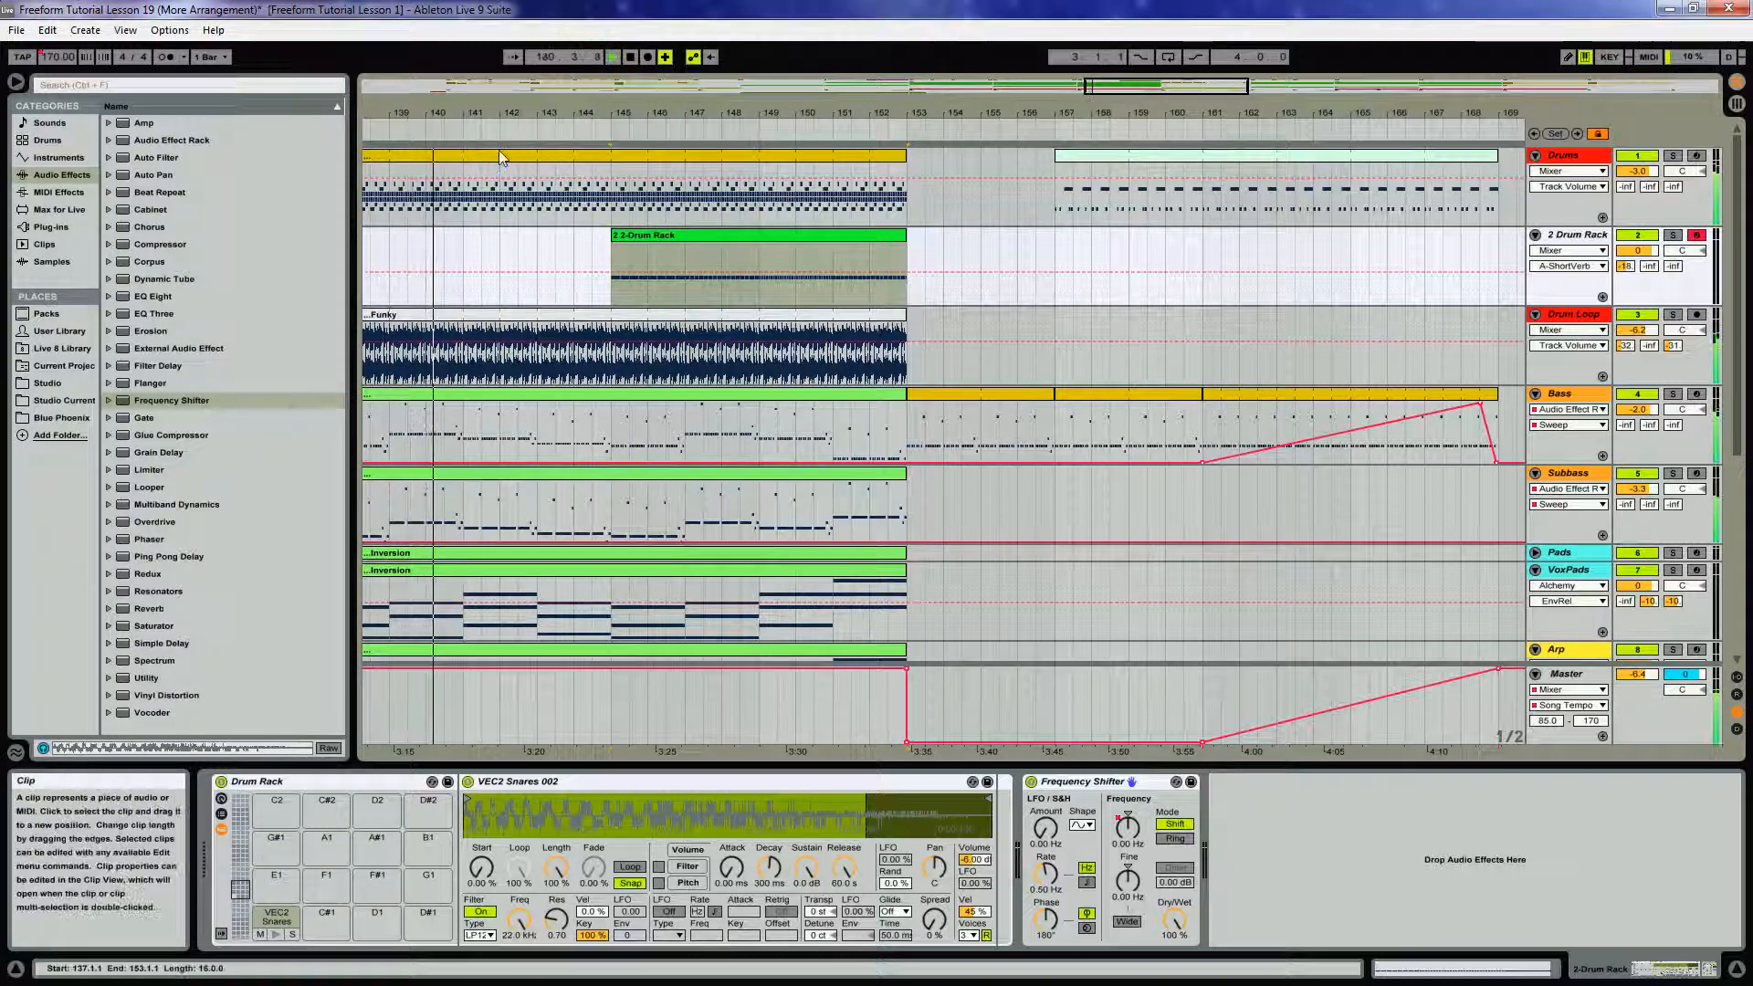
{"action": "left_click", "coordinate": [1576, 160]}
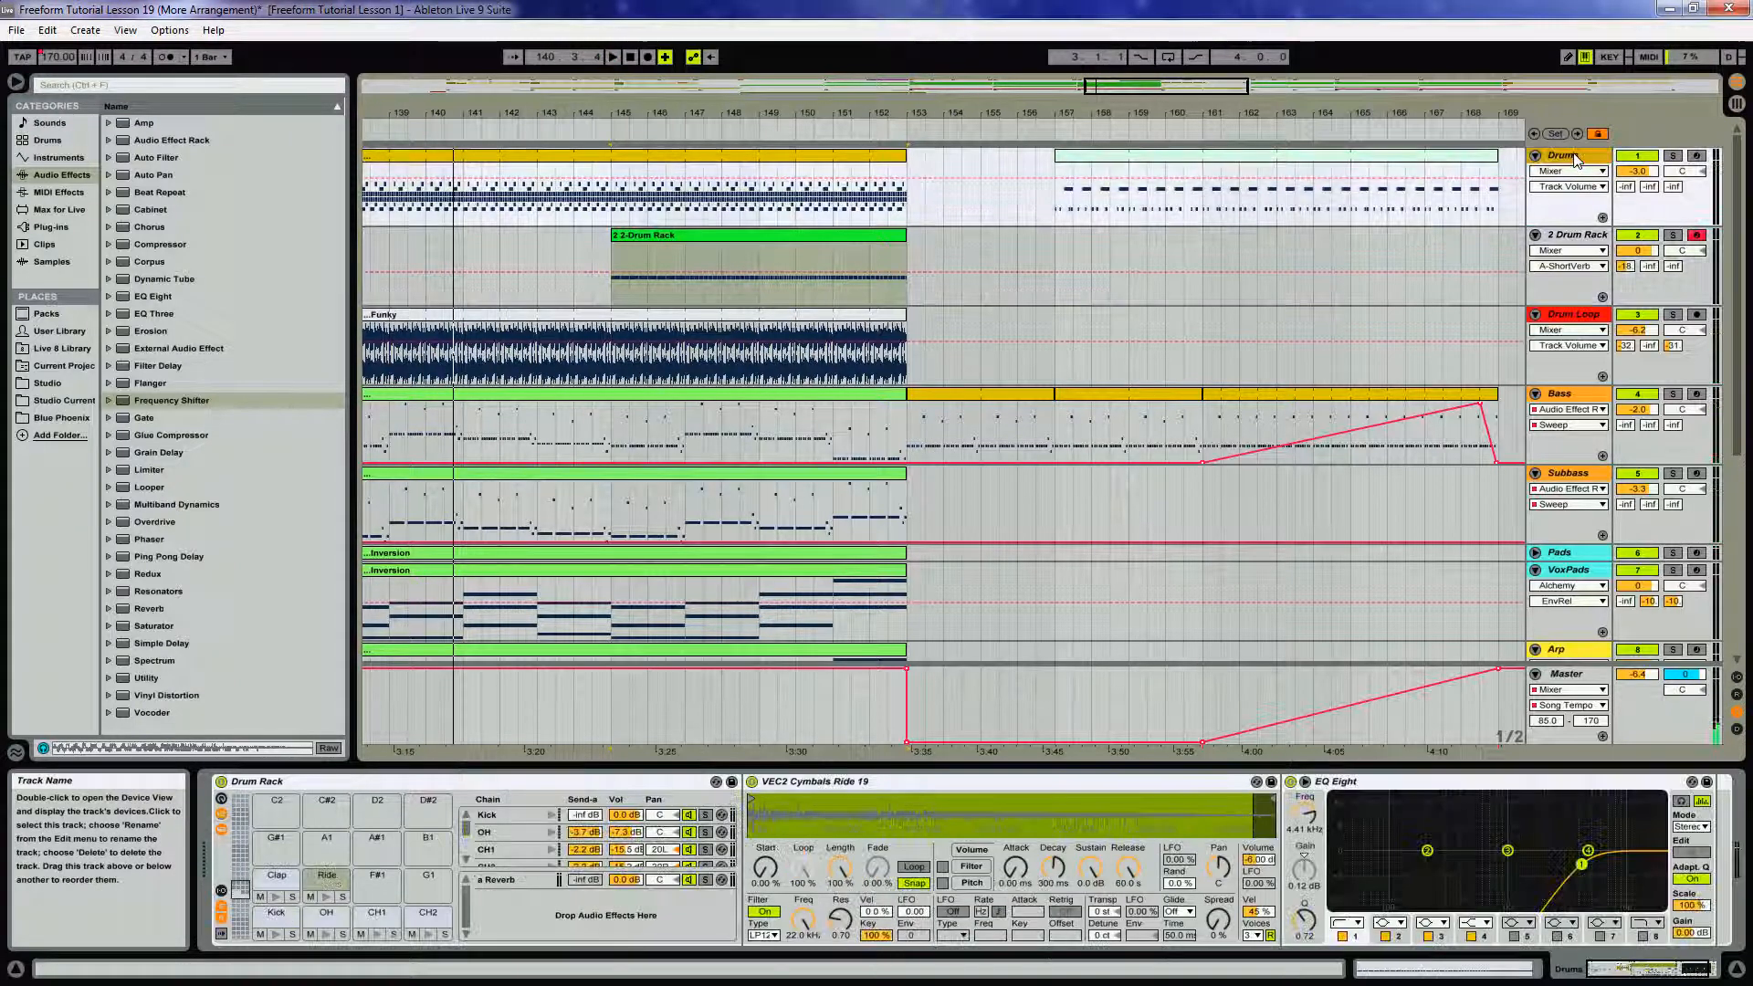
{"action": "key", "text": "shift+Tab"}
{"action": "key", "text": "Tab"}
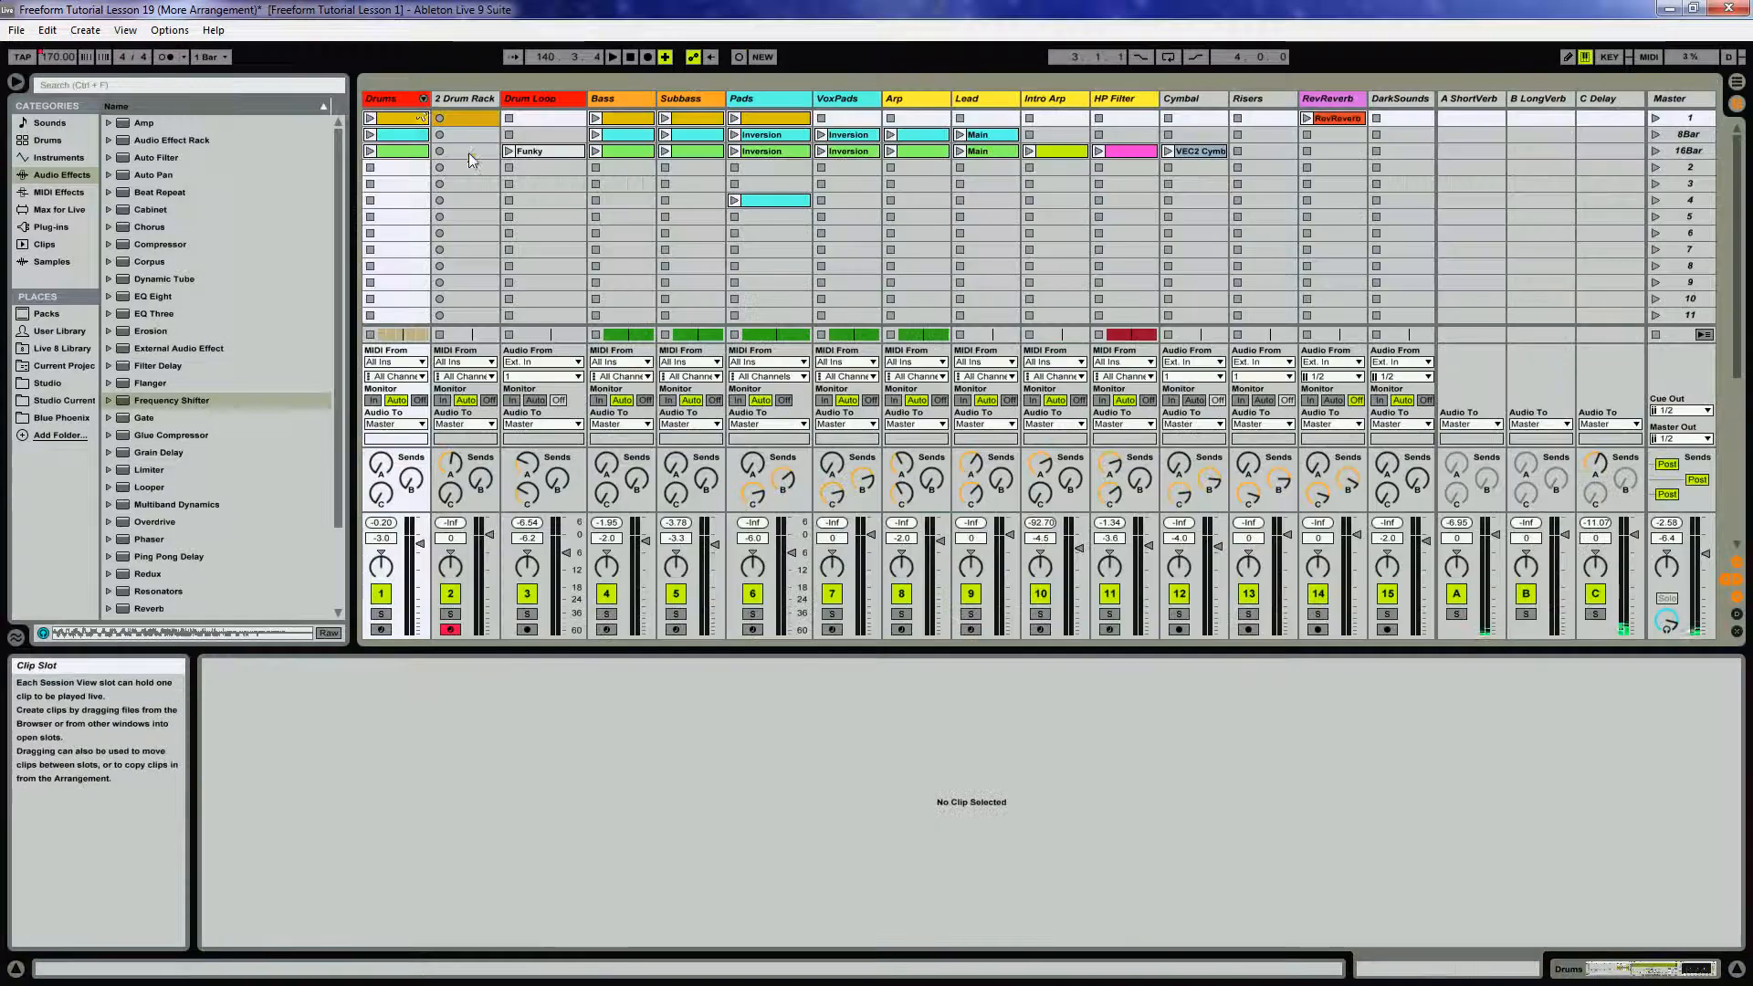
{"action": "left_click", "coordinate": [423, 100]}
{"action": "left_click", "coordinate": [668, 106]}
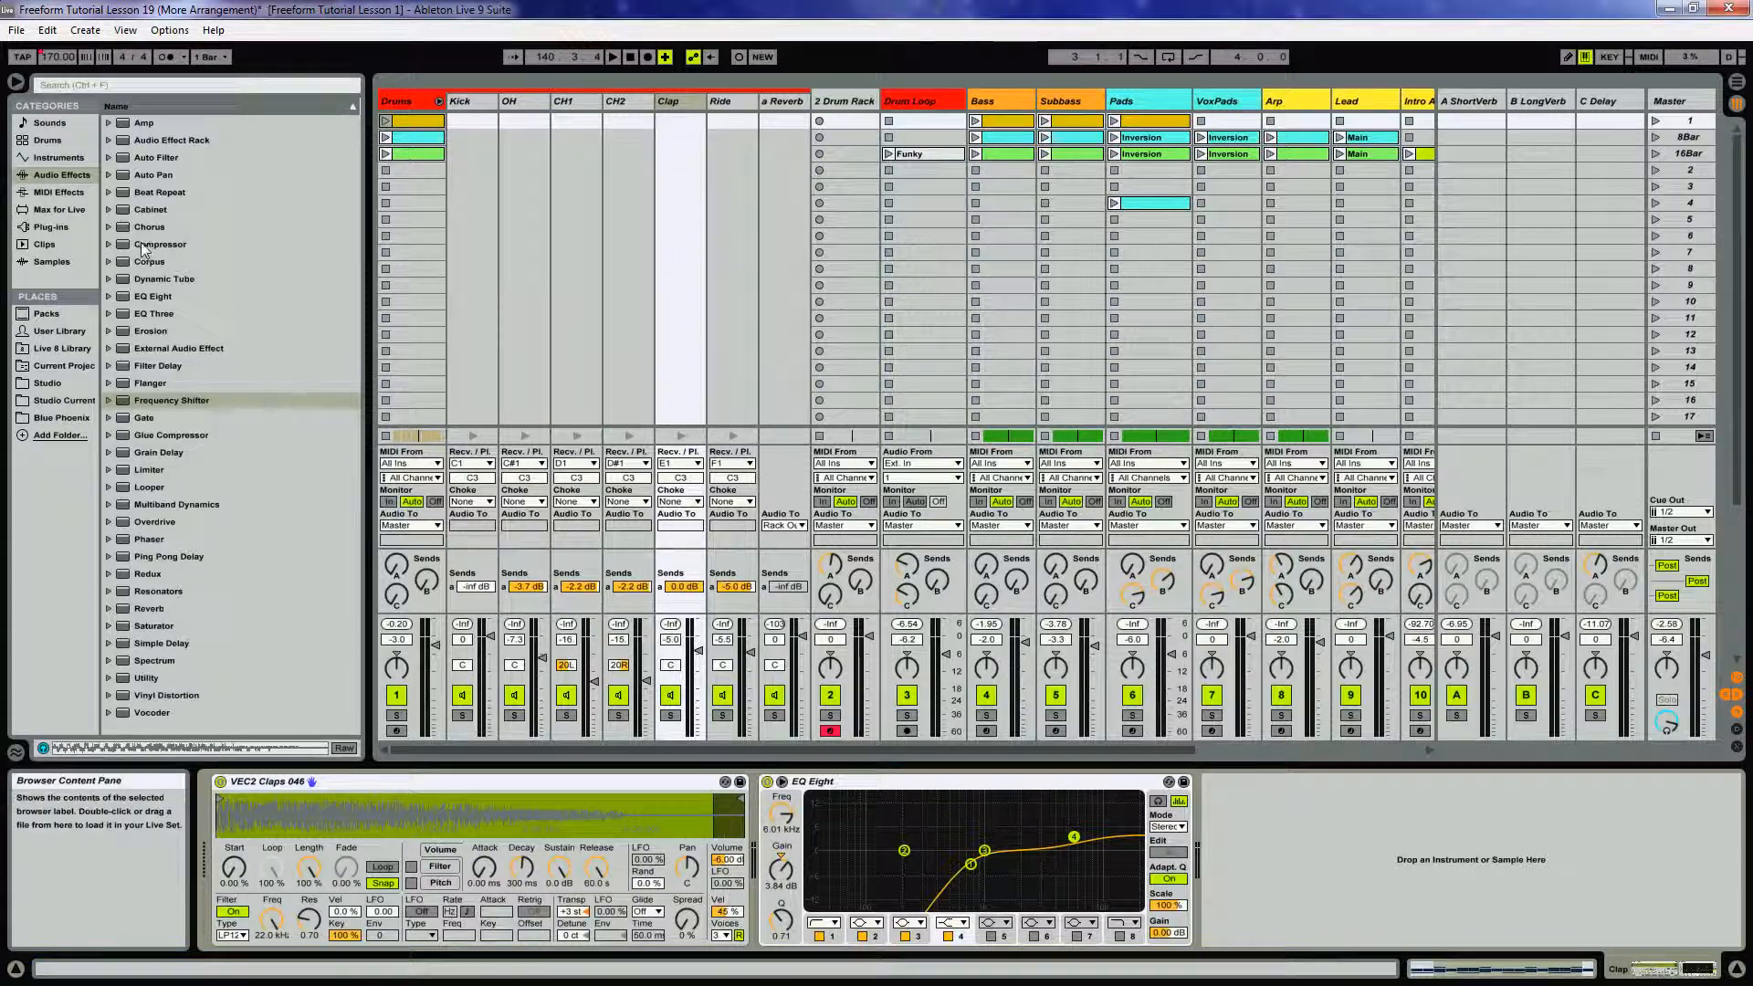
Add the Snare Compressor preset after the EQ Eight on the Clap chain
{"action": "left_click", "coordinate": [109, 244]}
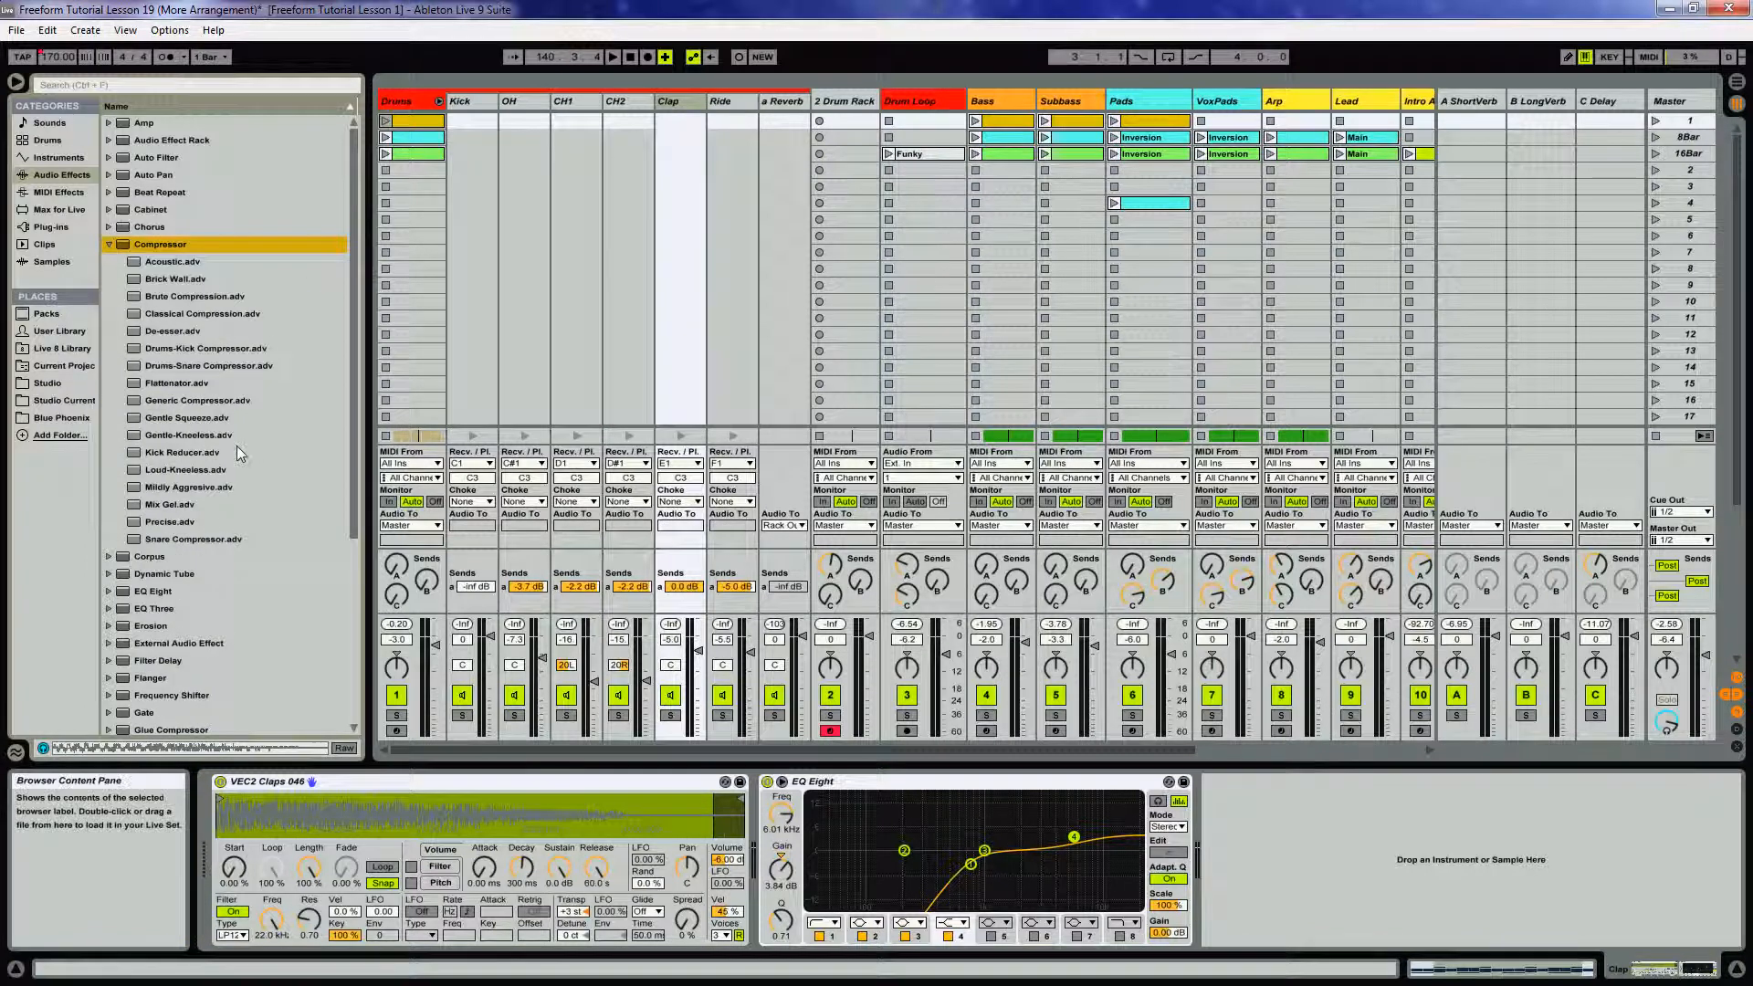
{"action": "left_click_drag", "start_coordinate": [198, 546], "coordinate": [221, 536]}
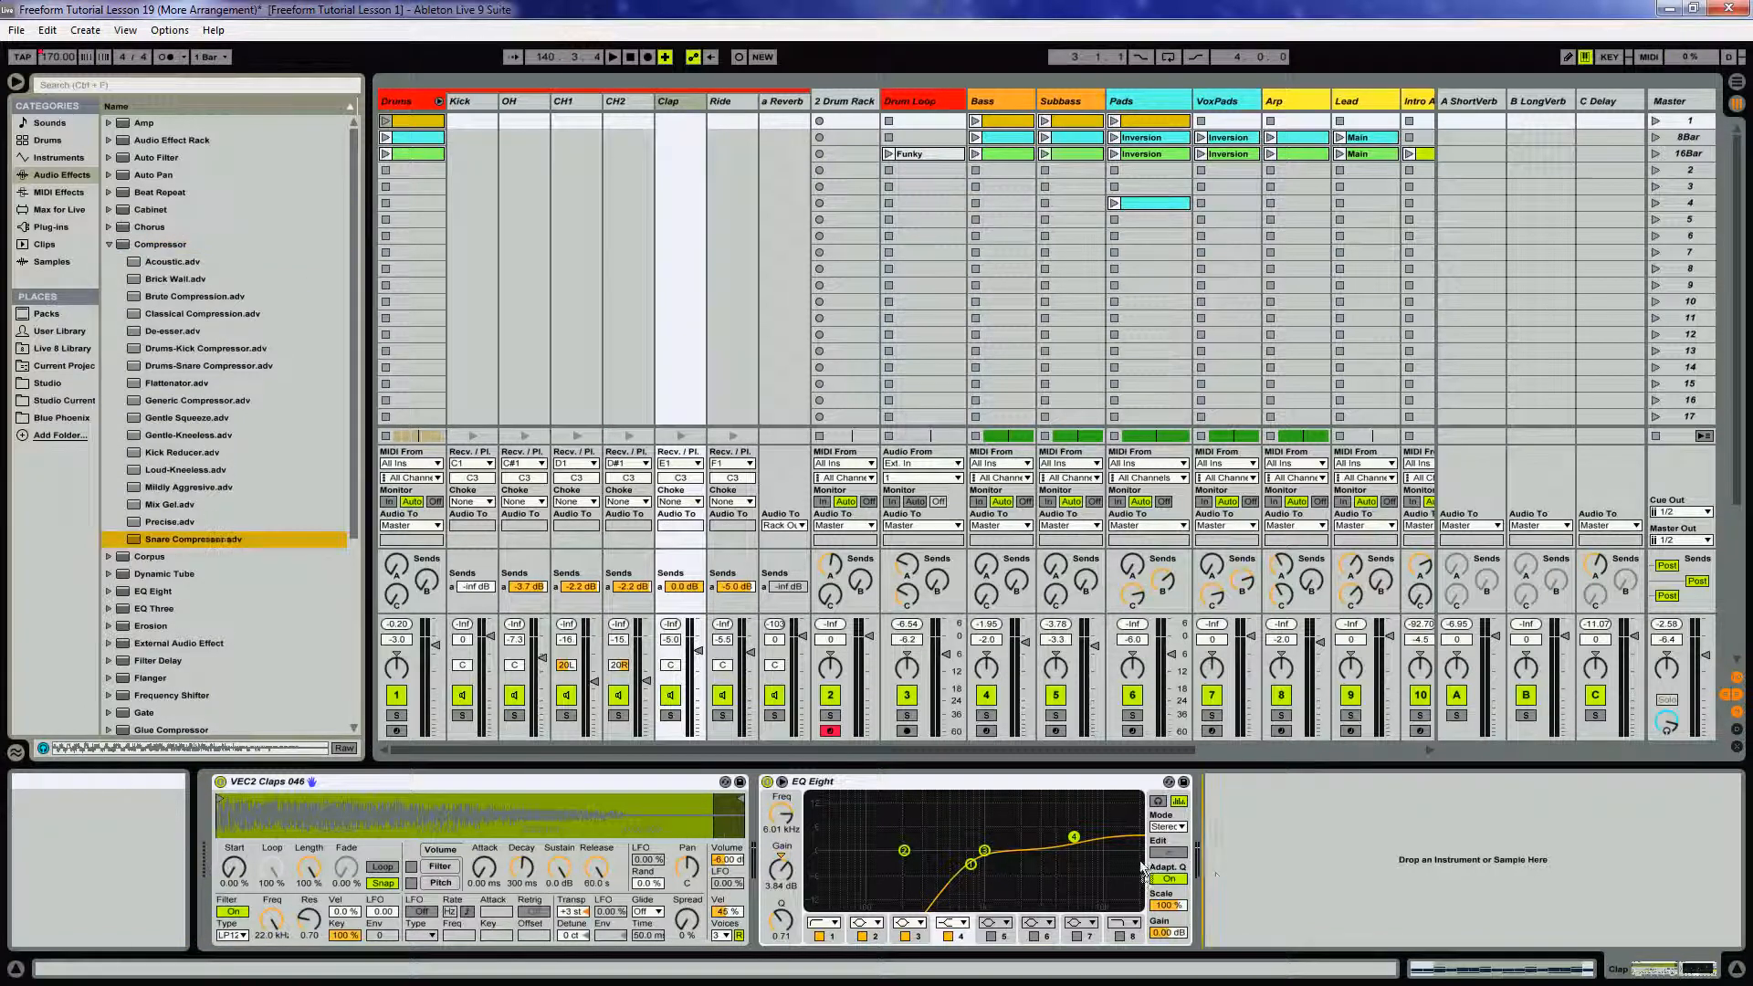
{"action": "left_click_drag", "start_coordinate": [1317, 866], "coordinate": [1314, 869]}
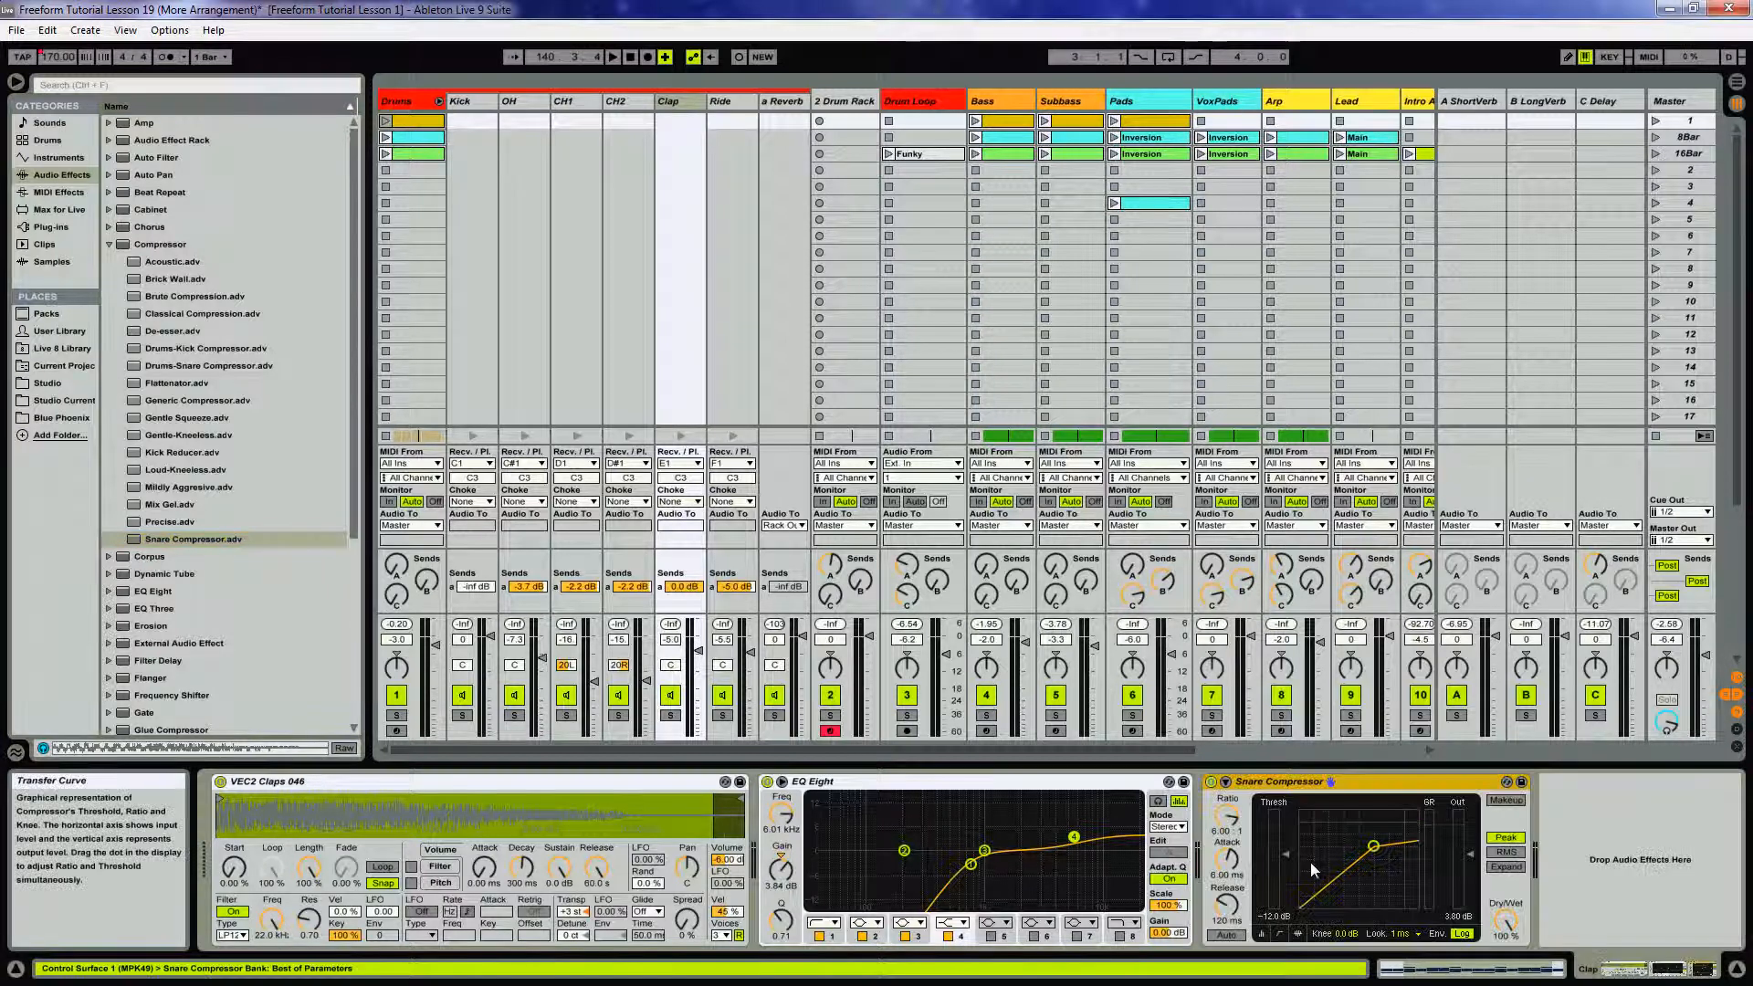
Audition the Clap chain in solo, comparing its sound with the Snare Compressor bypassed and enabled
{"action": "key", "text": "space"}
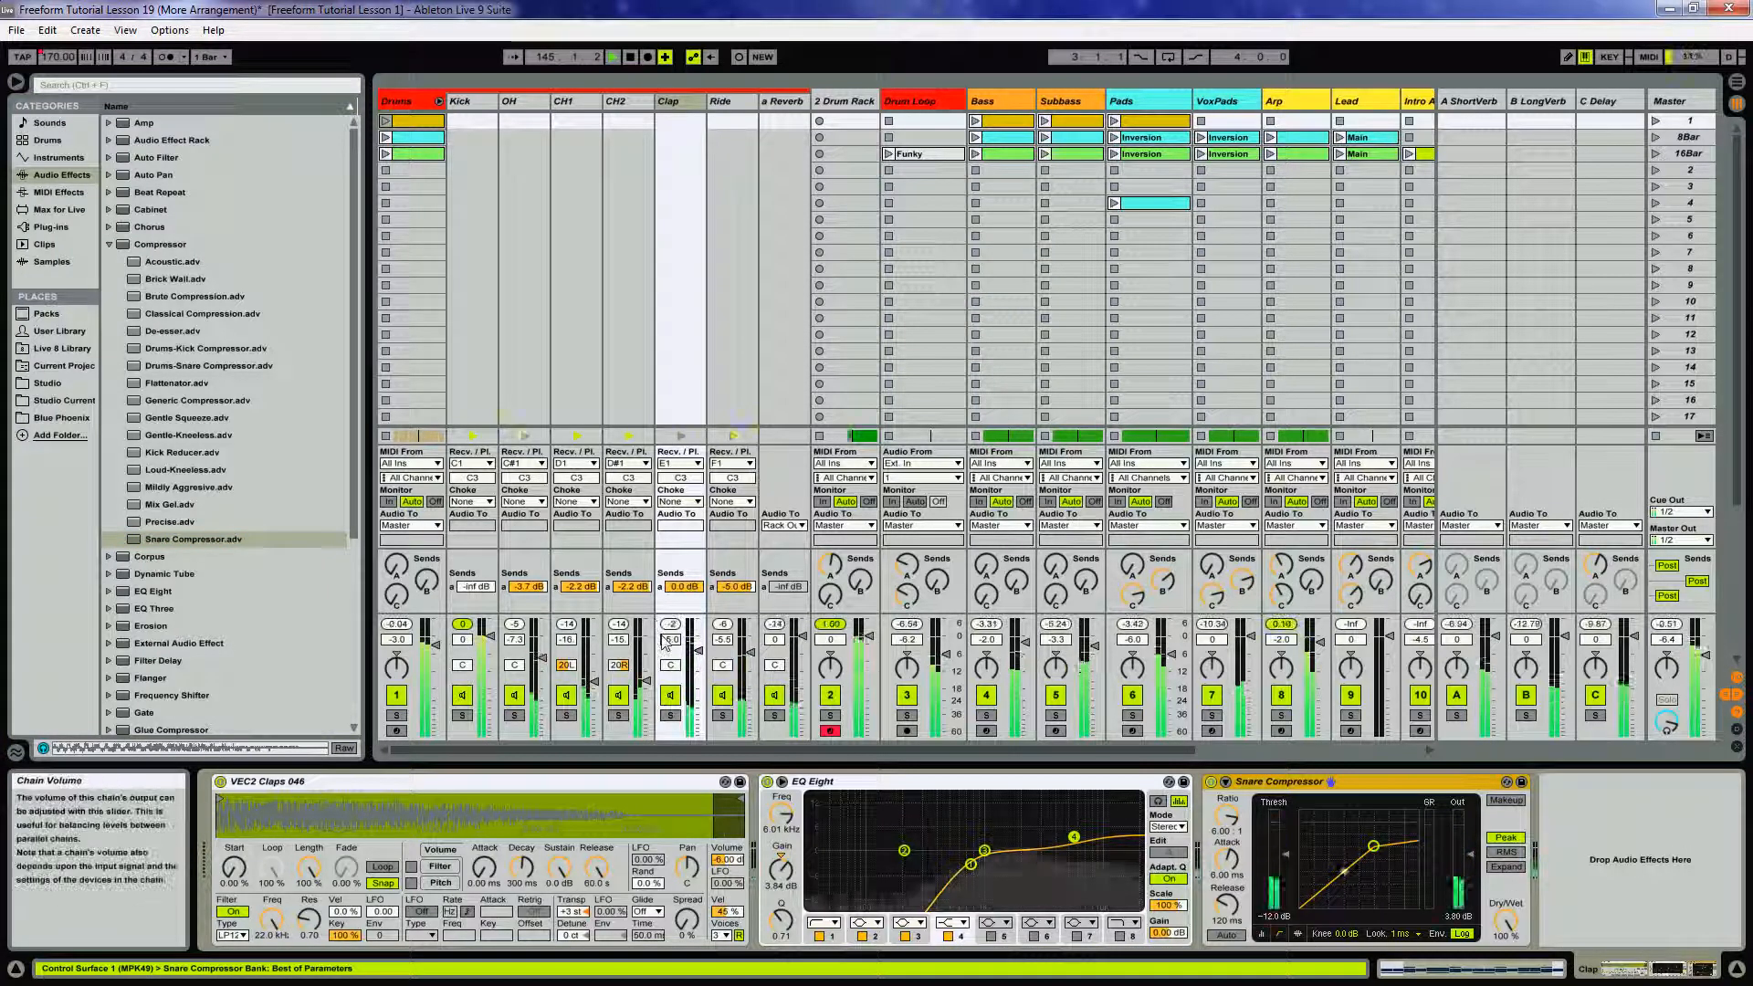
{"action": "left_click", "coordinate": [670, 715]}
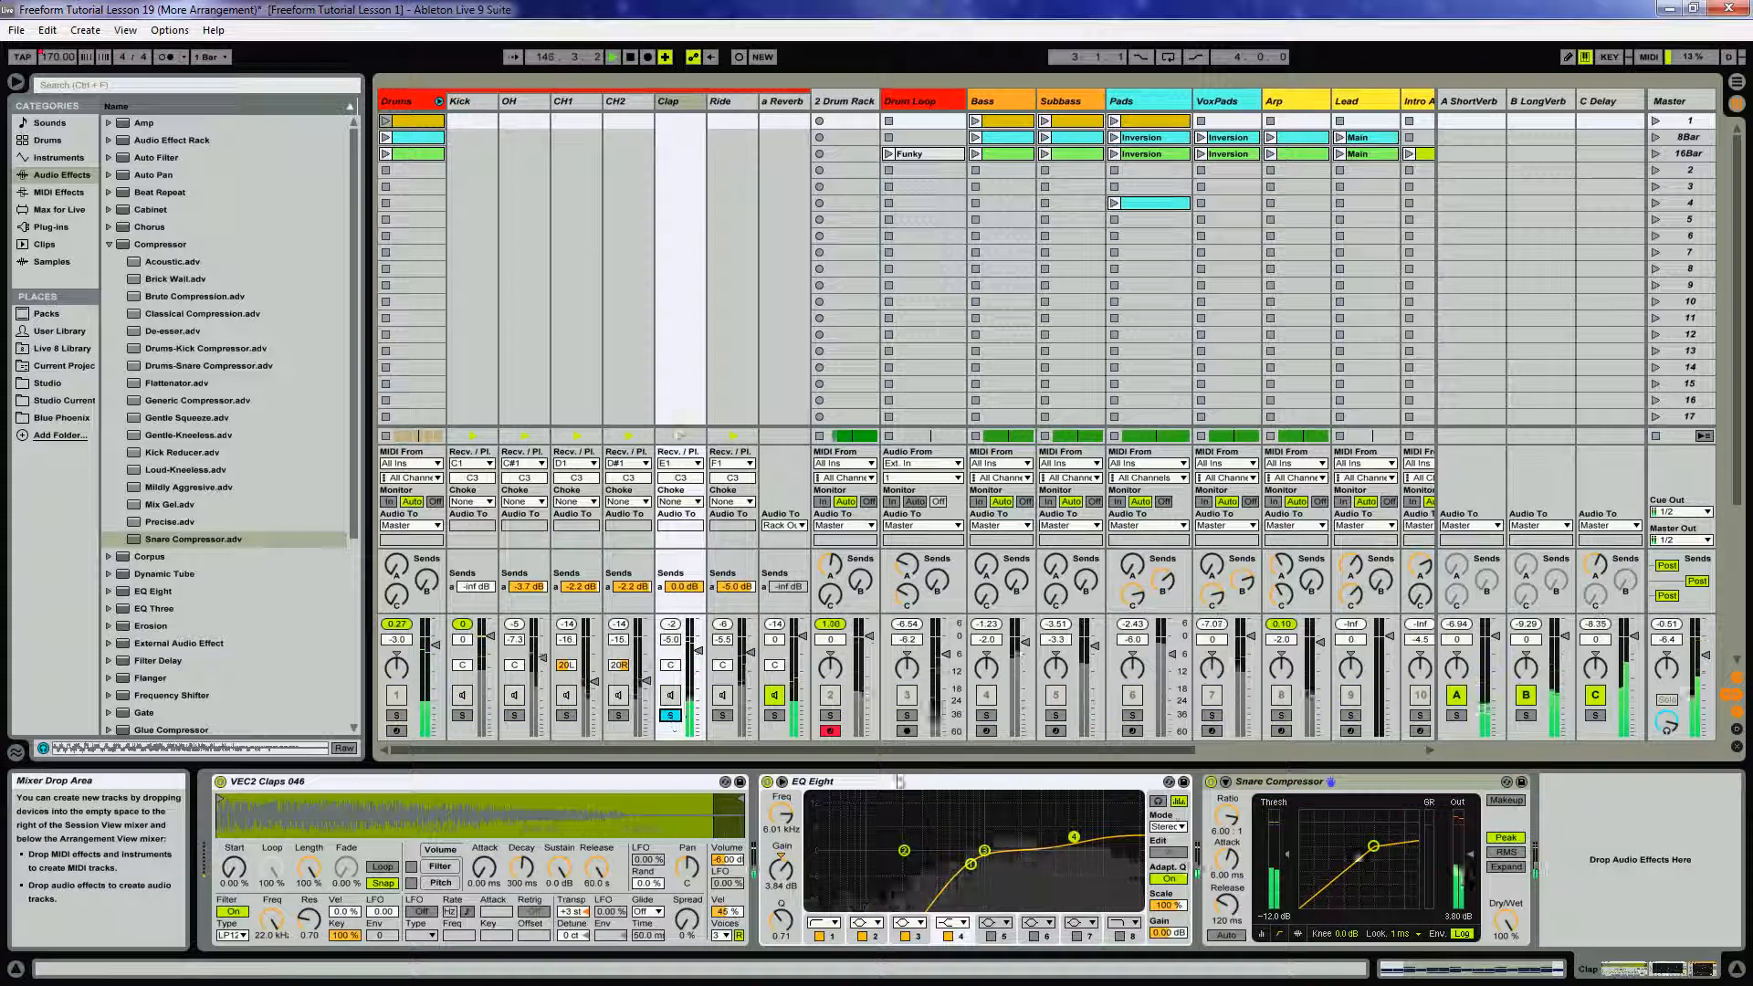
{"action": "left_click", "coordinate": [1211, 782]}
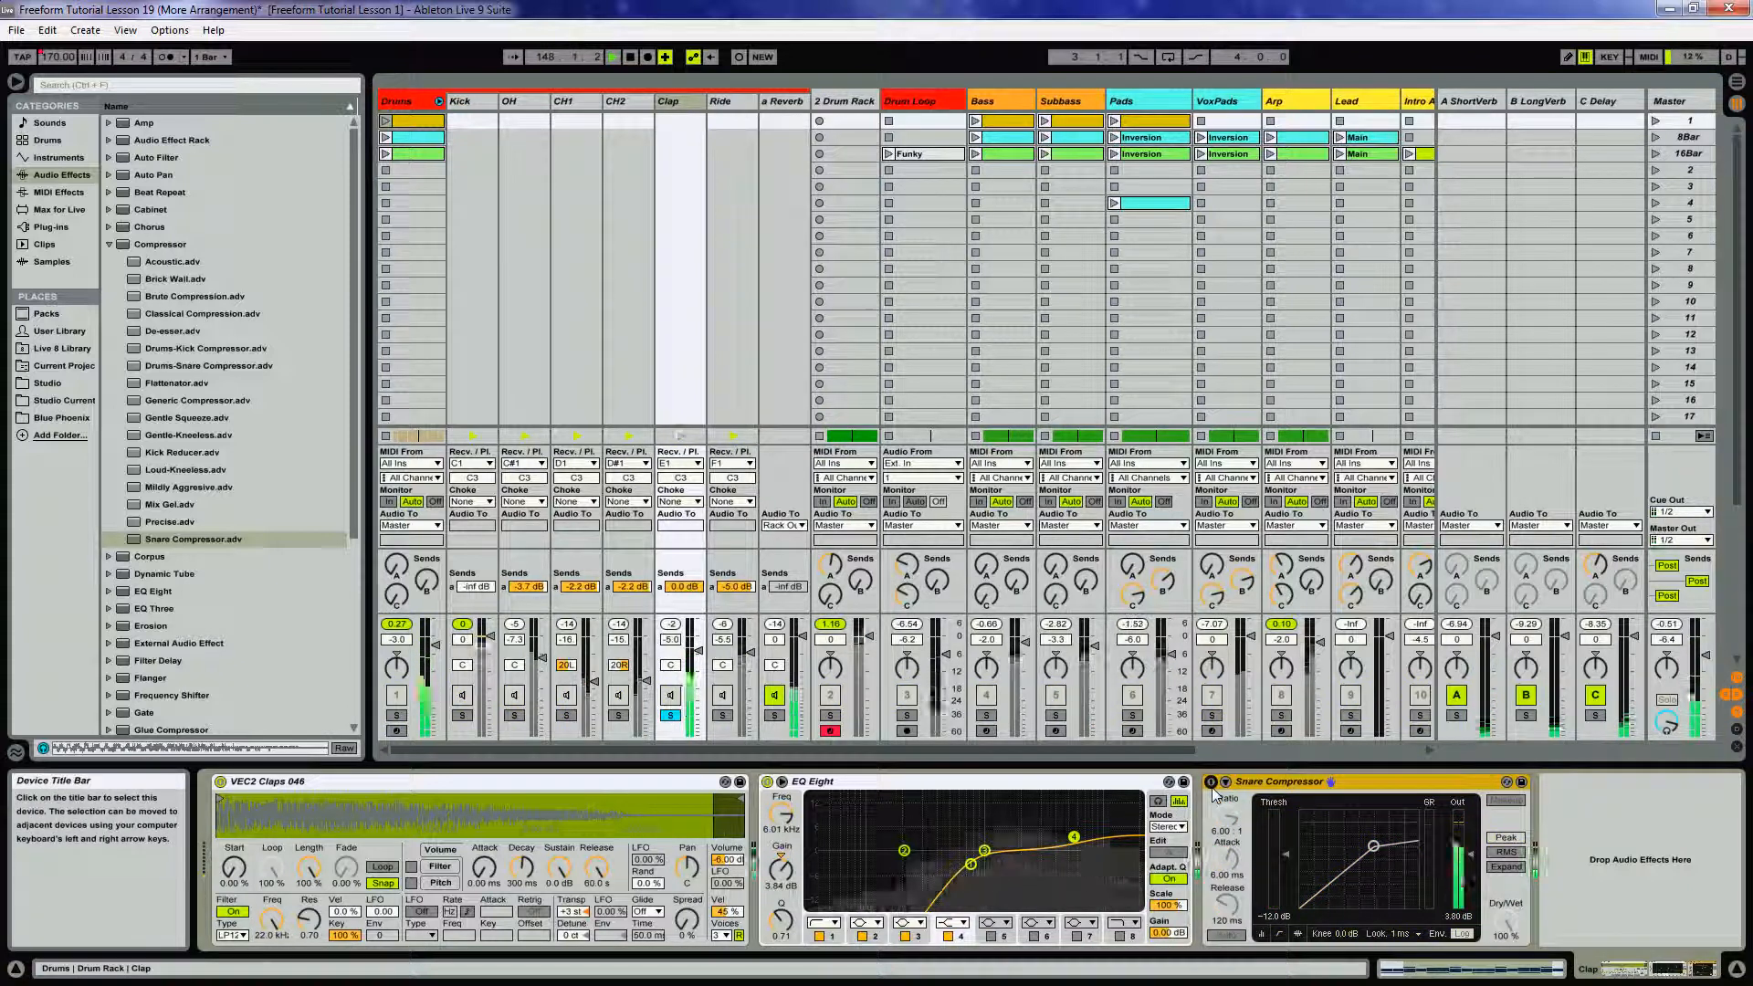
{"action": "left_click", "coordinate": [1212, 783]}
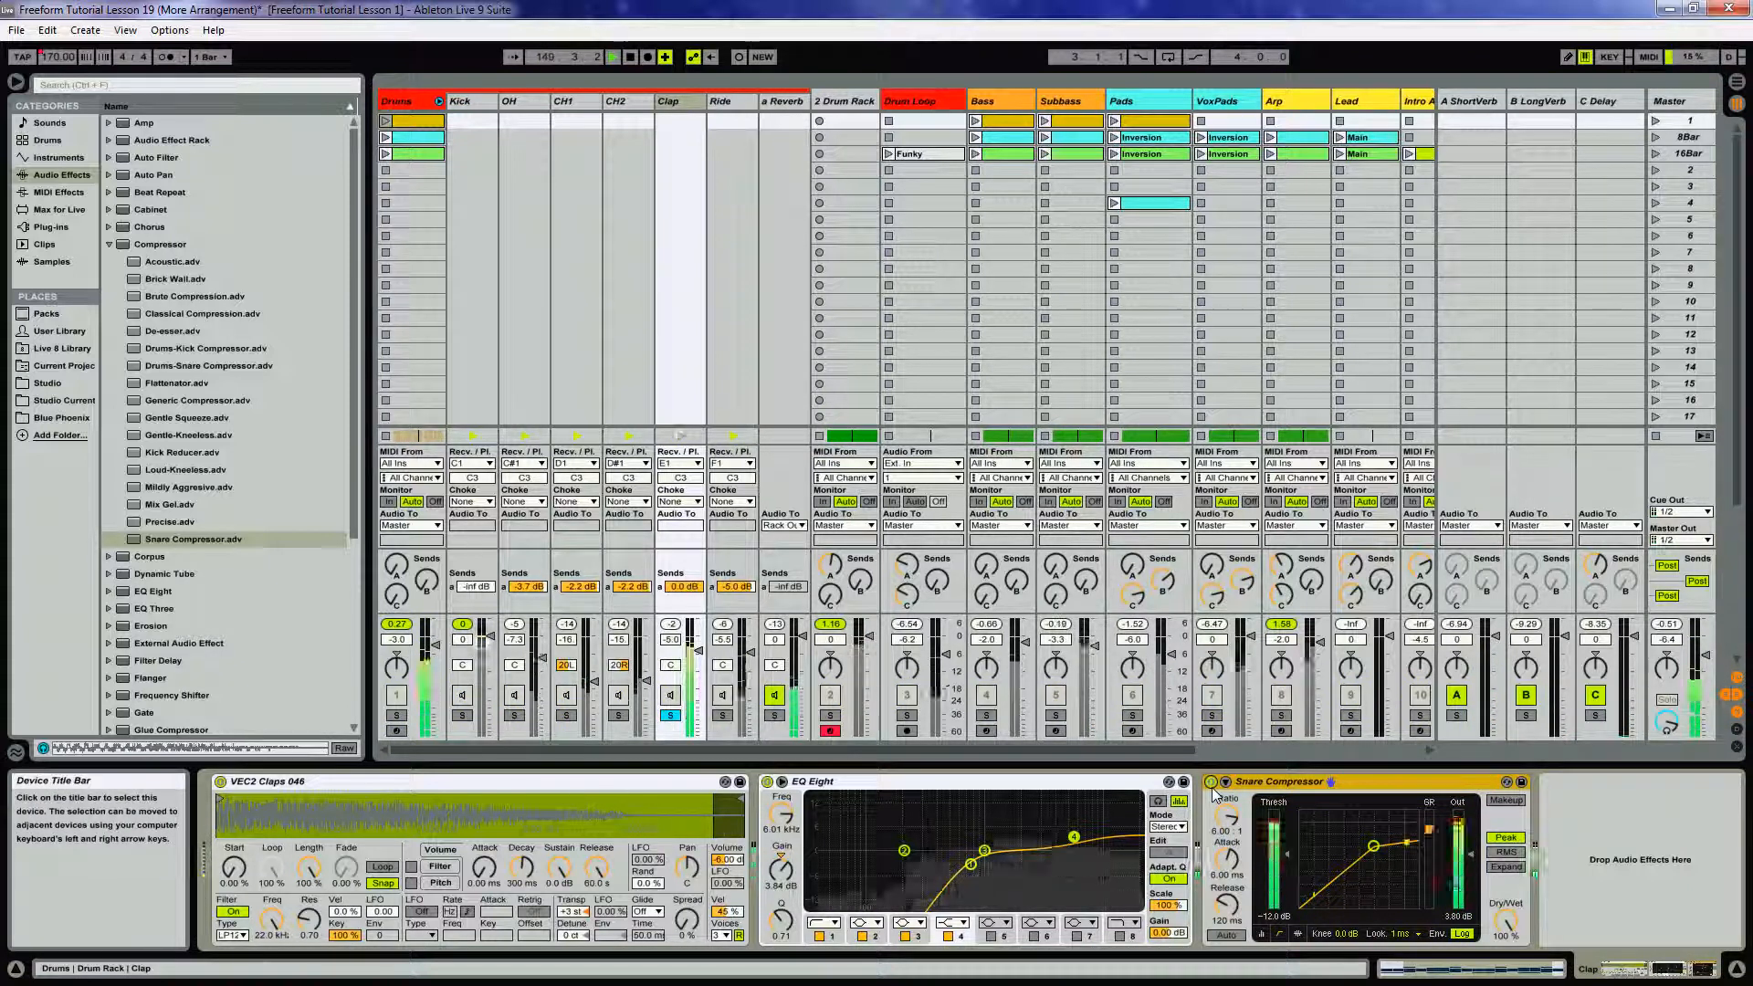
{"action": "left_click", "coordinate": [671, 715]}
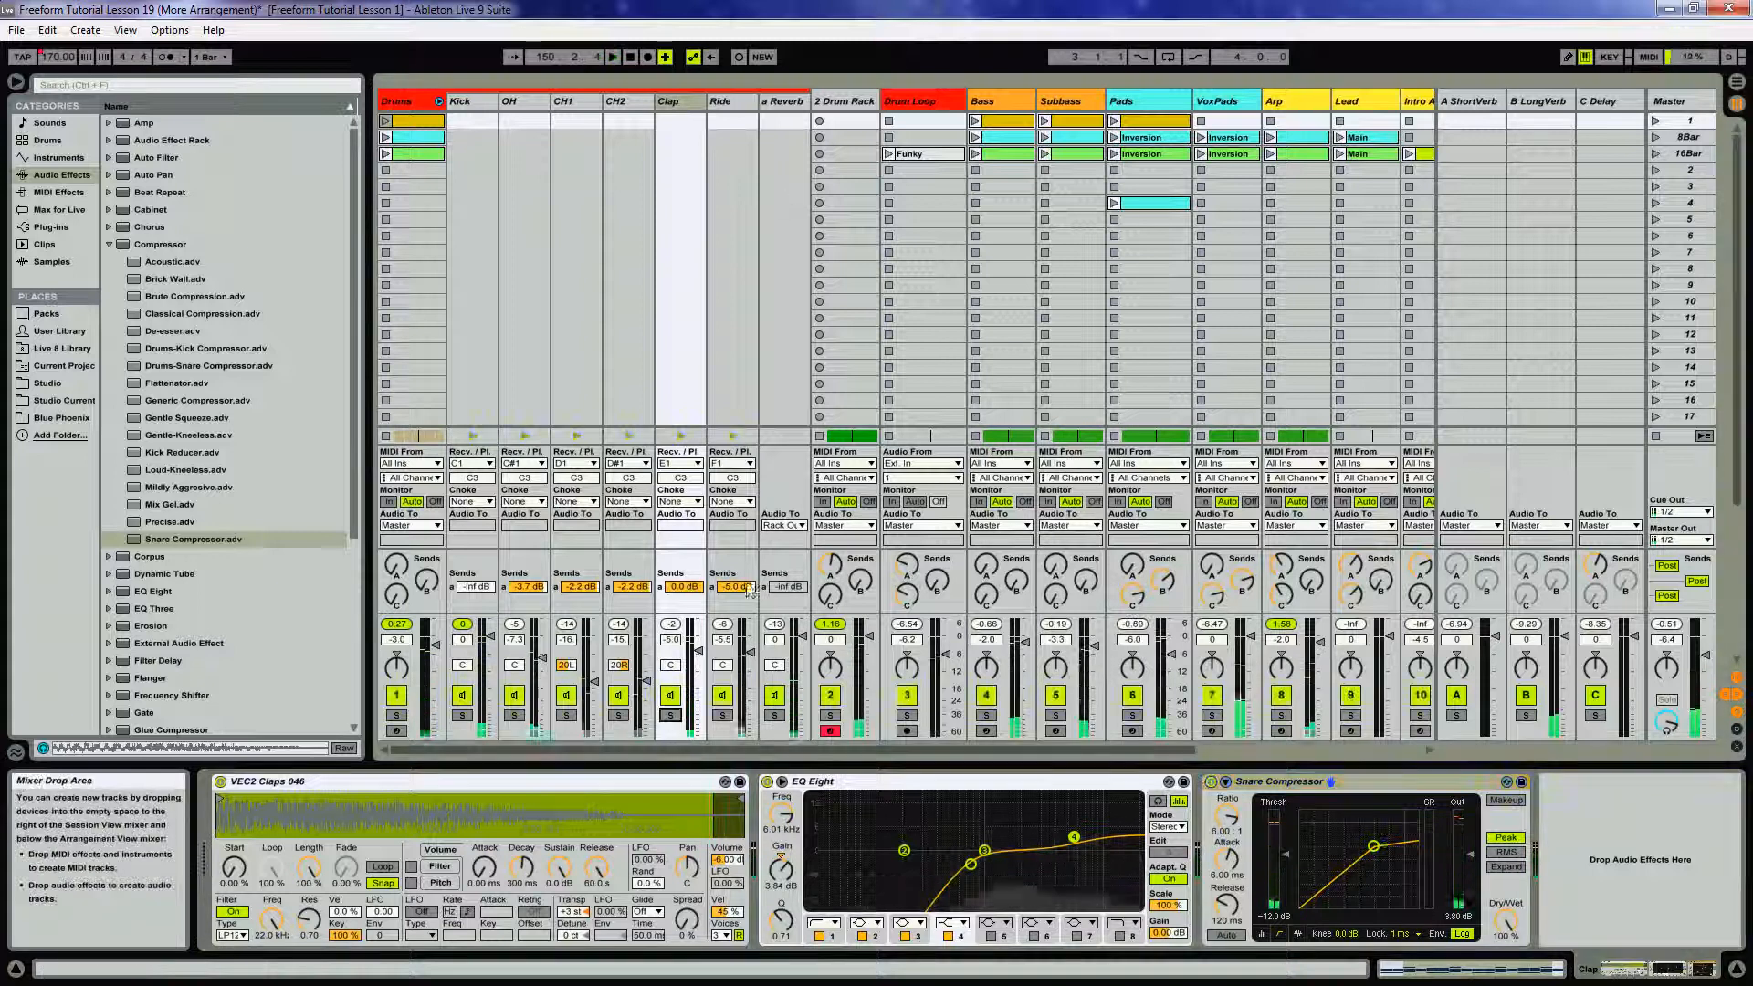
Add the Snare Compressor preset to the Ride chain after its EQ Eight and play back the drums
{"action": "left_click", "coordinate": [738, 113]}
{"action": "left_click_drag", "start_coordinate": [210, 537], "coordinate": [733, 319]}
{"action": "key", "text": "space"}
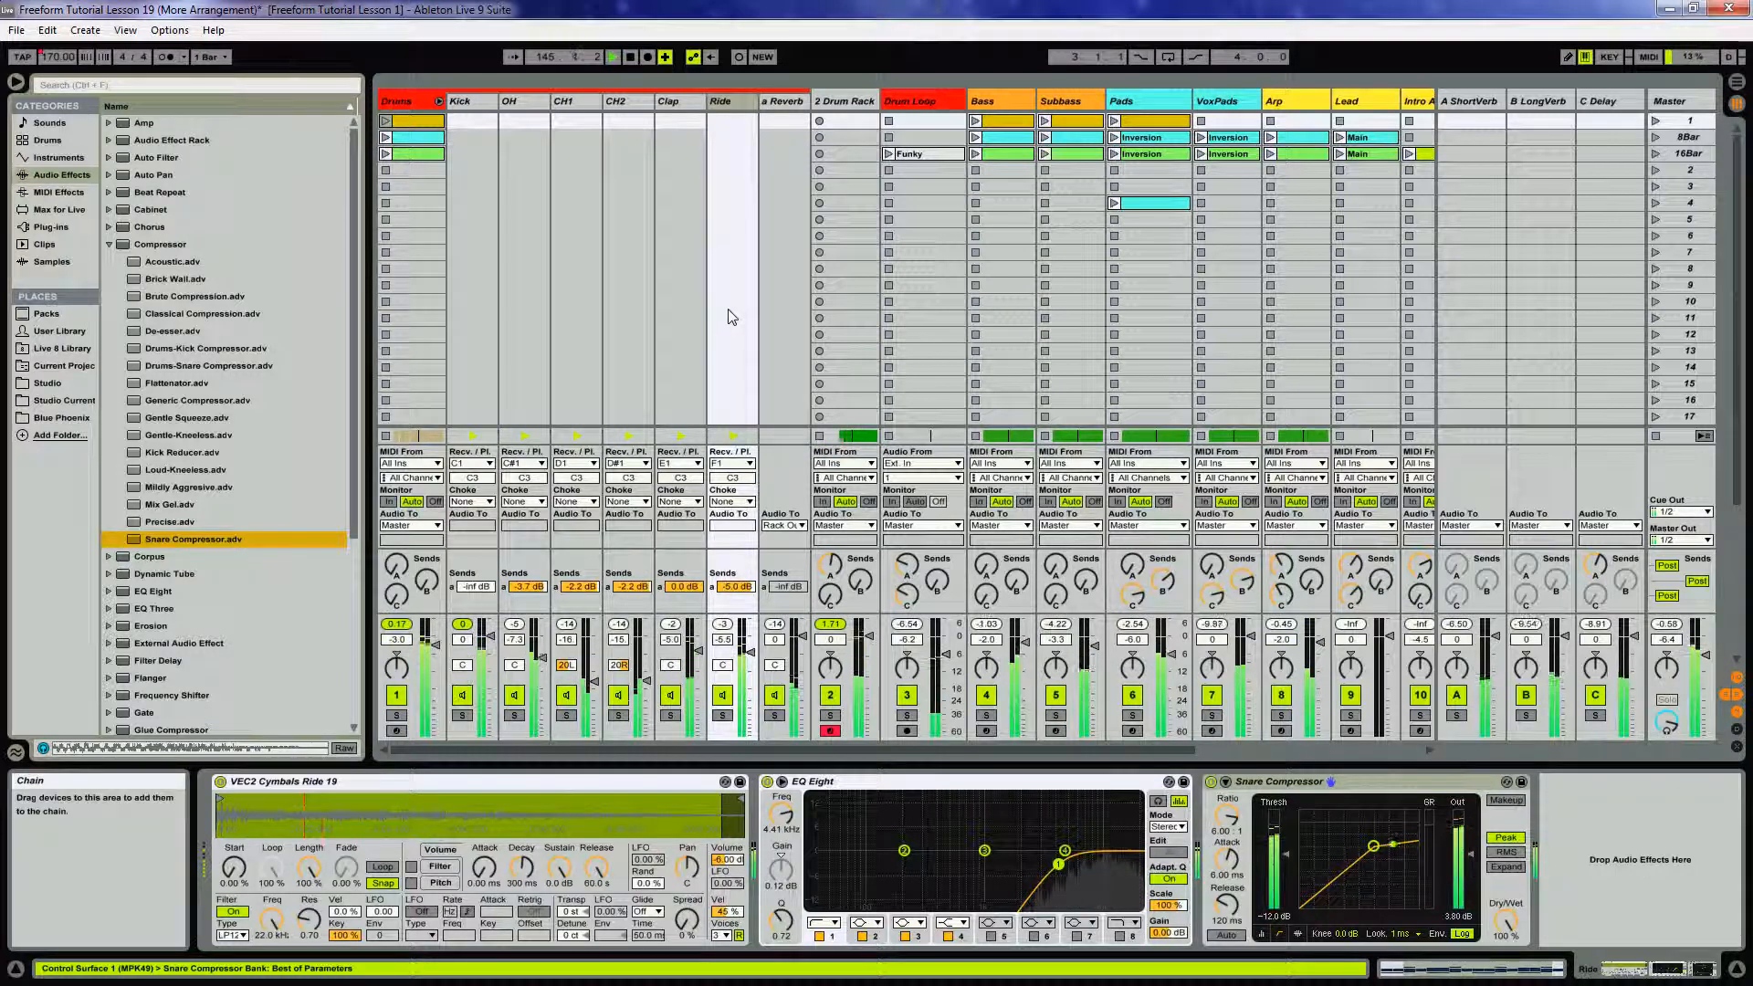
Add a Glue Compressor with the "Drum - full parallel" preset at the end of the Drums track's device chain
{"action": "key", "text": "Tab"}
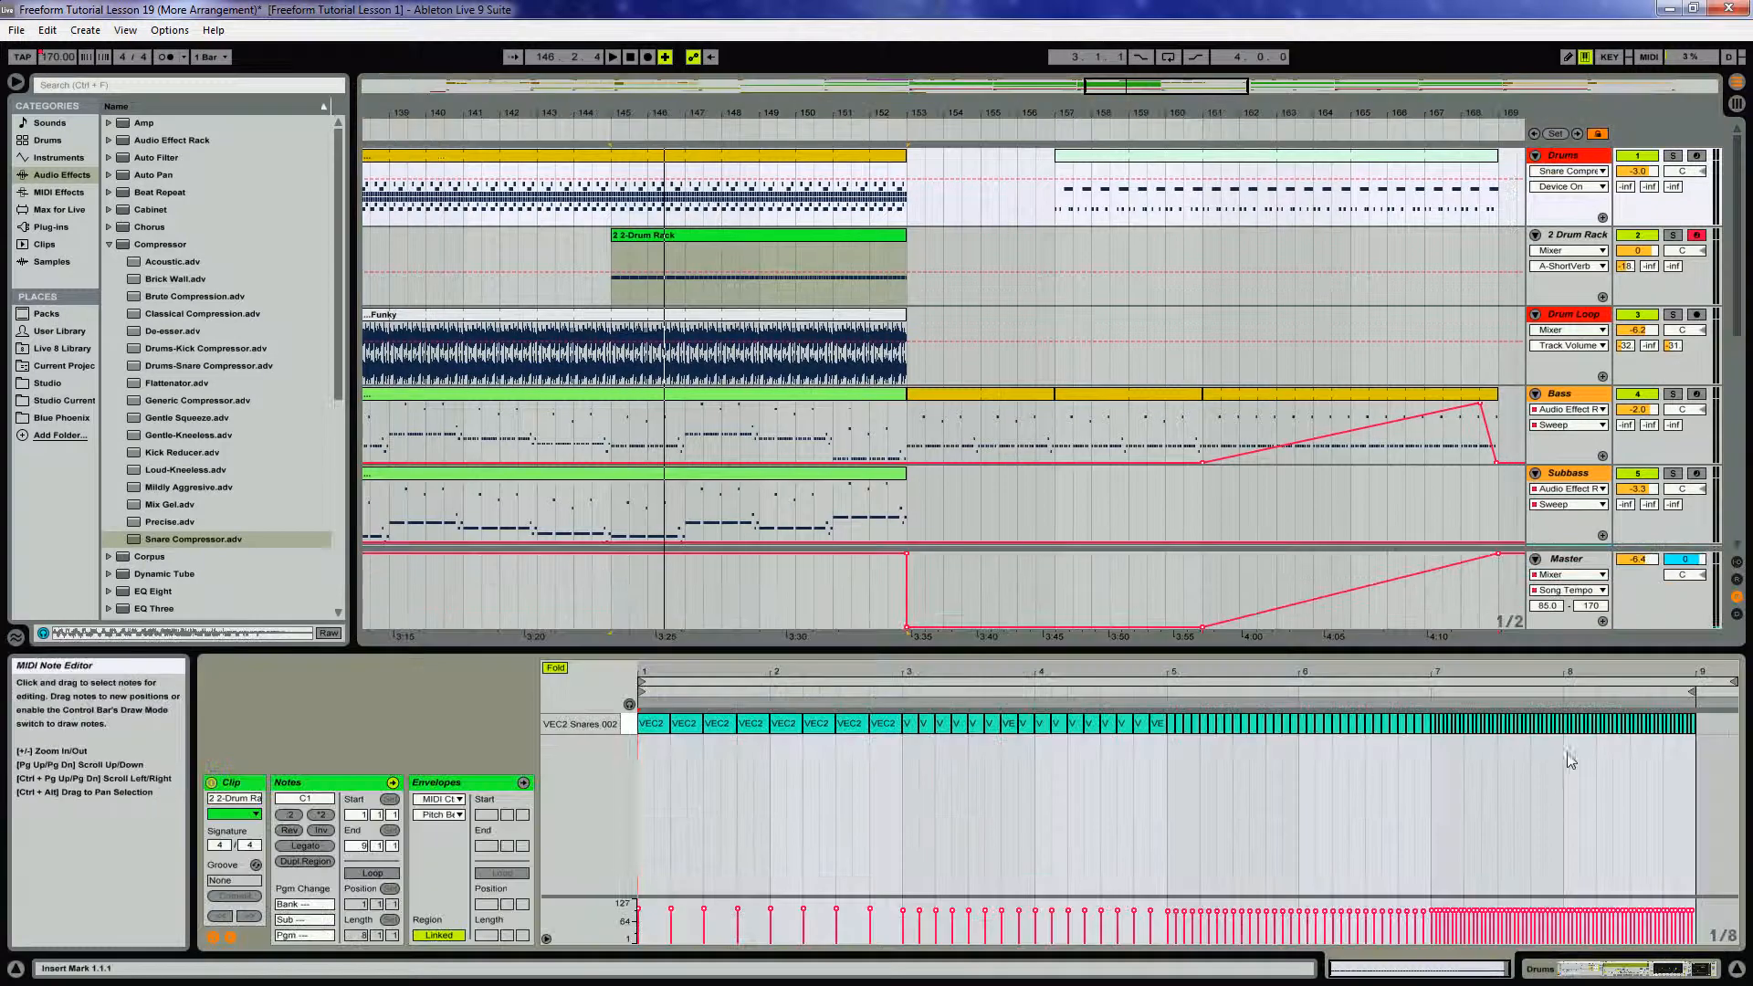
{"action": "key", "text": "shift+Tab"}
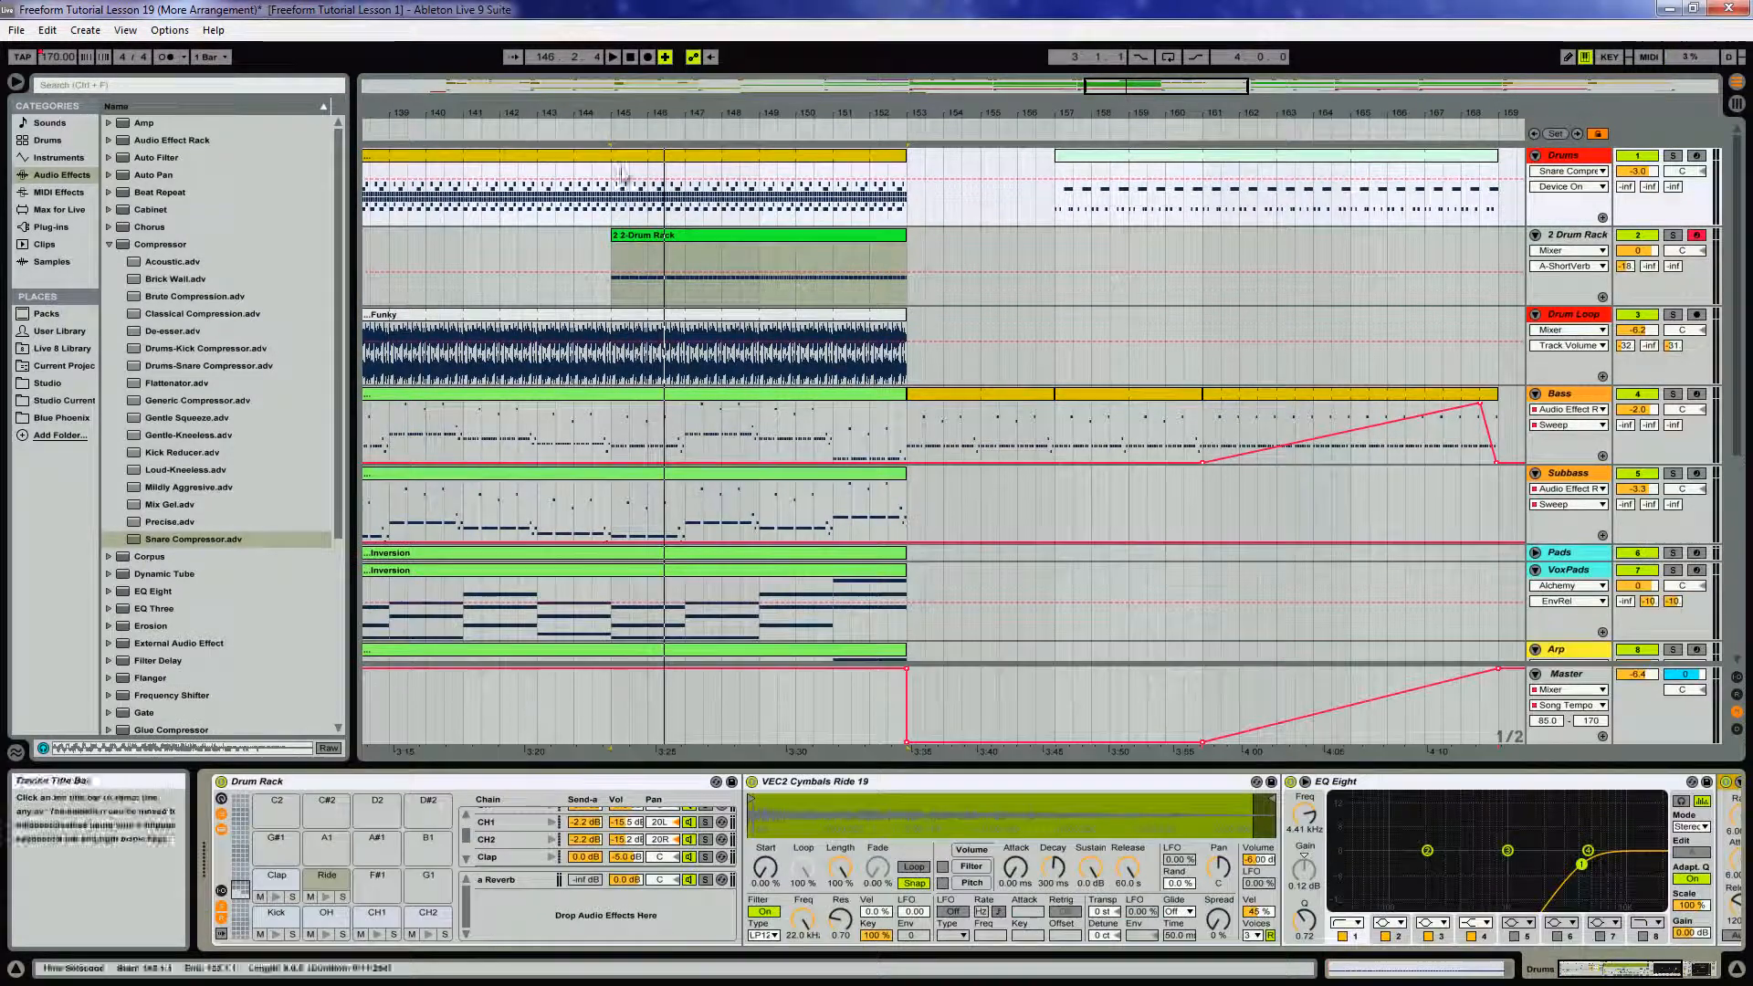
{"action": "left_click", "coordinate": [374, 783]}
{"action": "left_click", "coordinate": [1634, 975]}
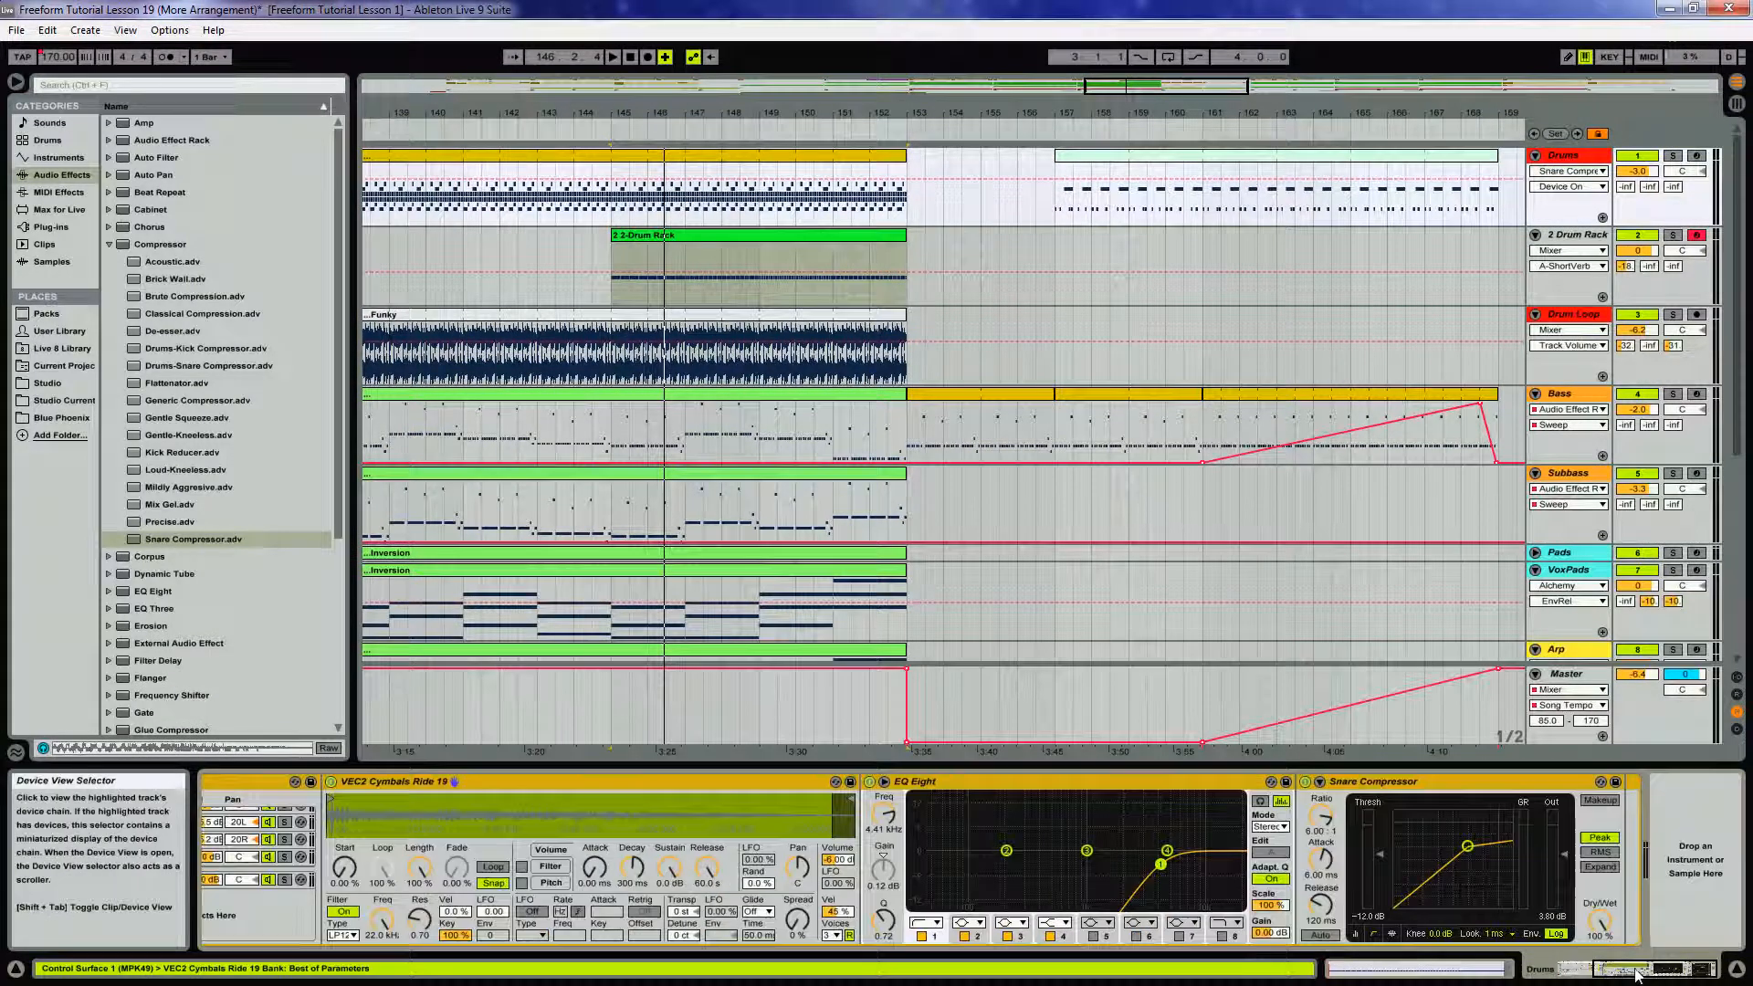
{"action": "left_click", "coordinate": [112, 244]}
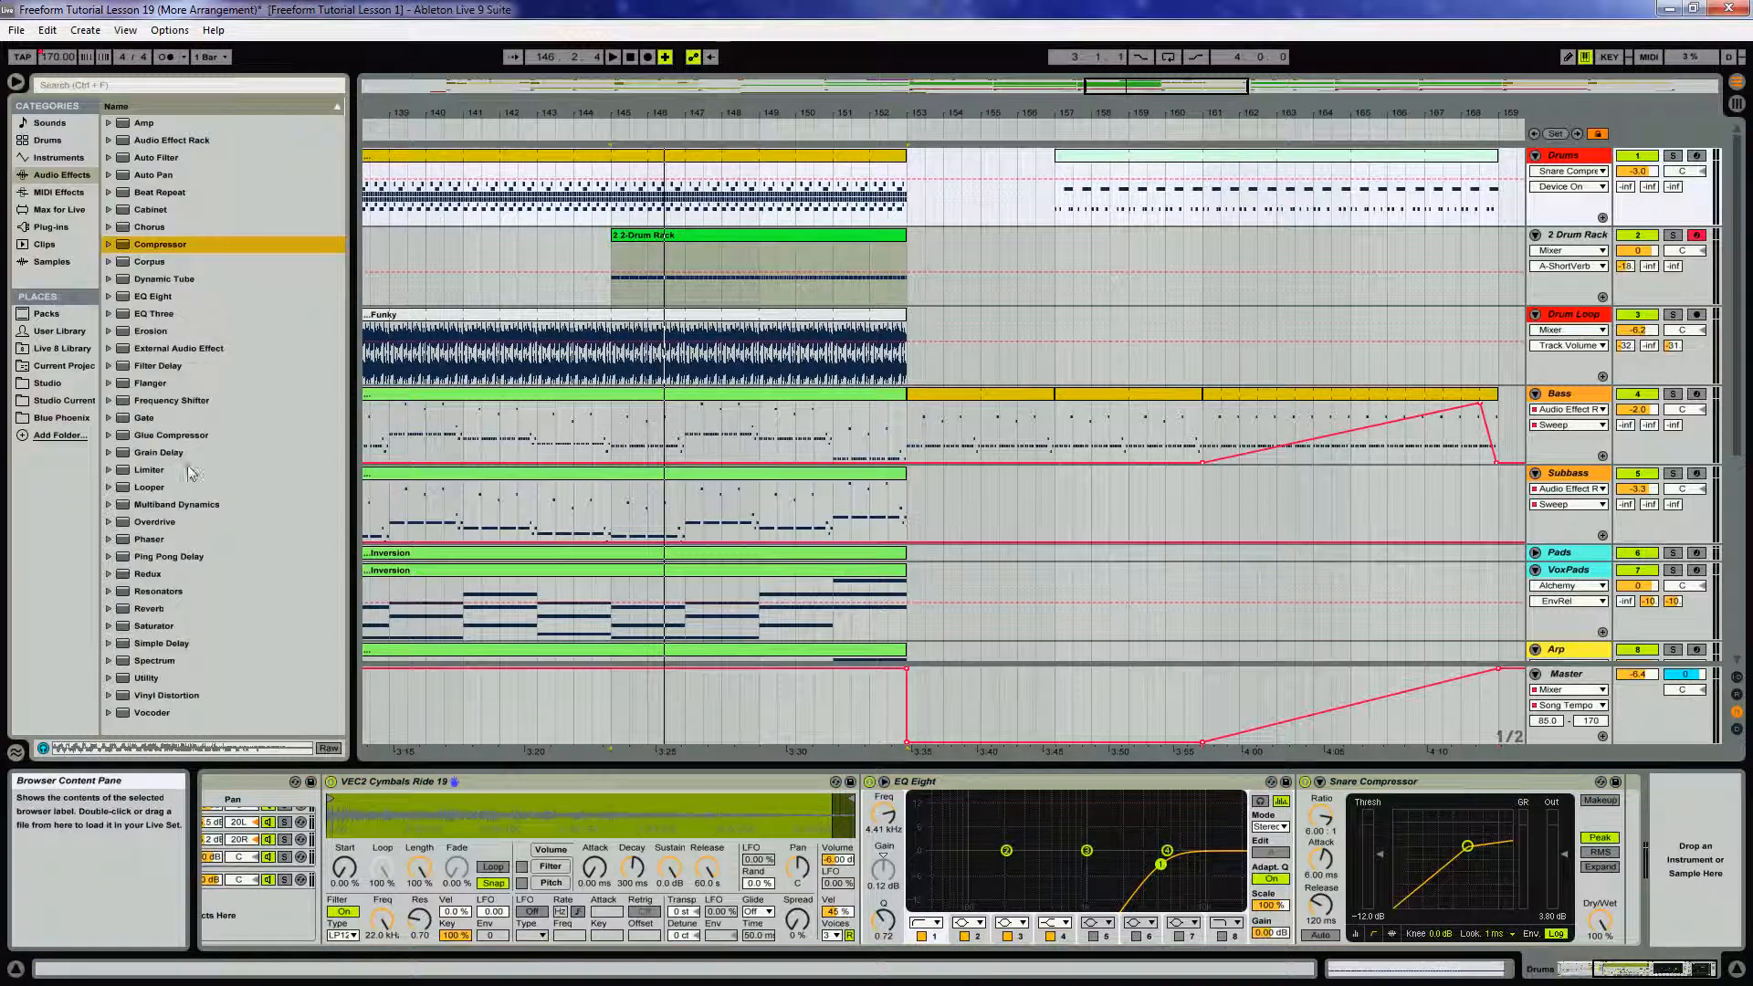
{"action": "left_click", "coordinate": [172, 437]}
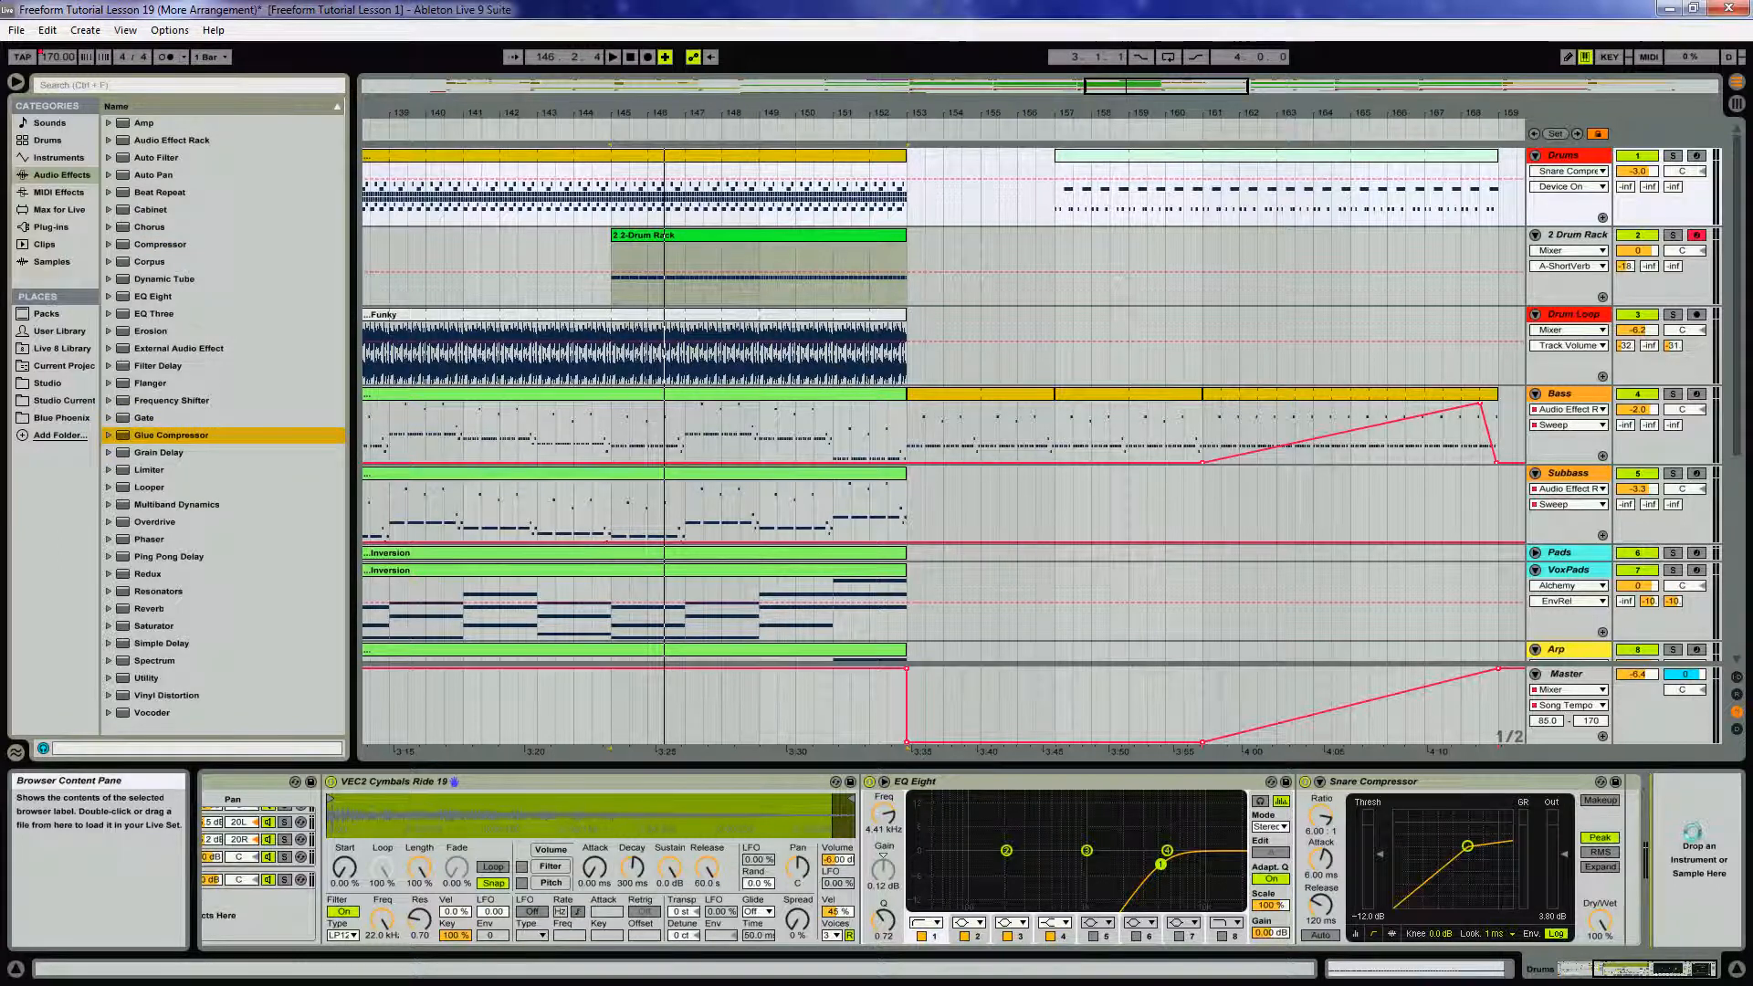
{"action": "left_click_drag", "start_coordinate": [1692, 833], "coordinate": [1696, 838]}
{"action": "left_click", "coordinate": [1710, 781]}
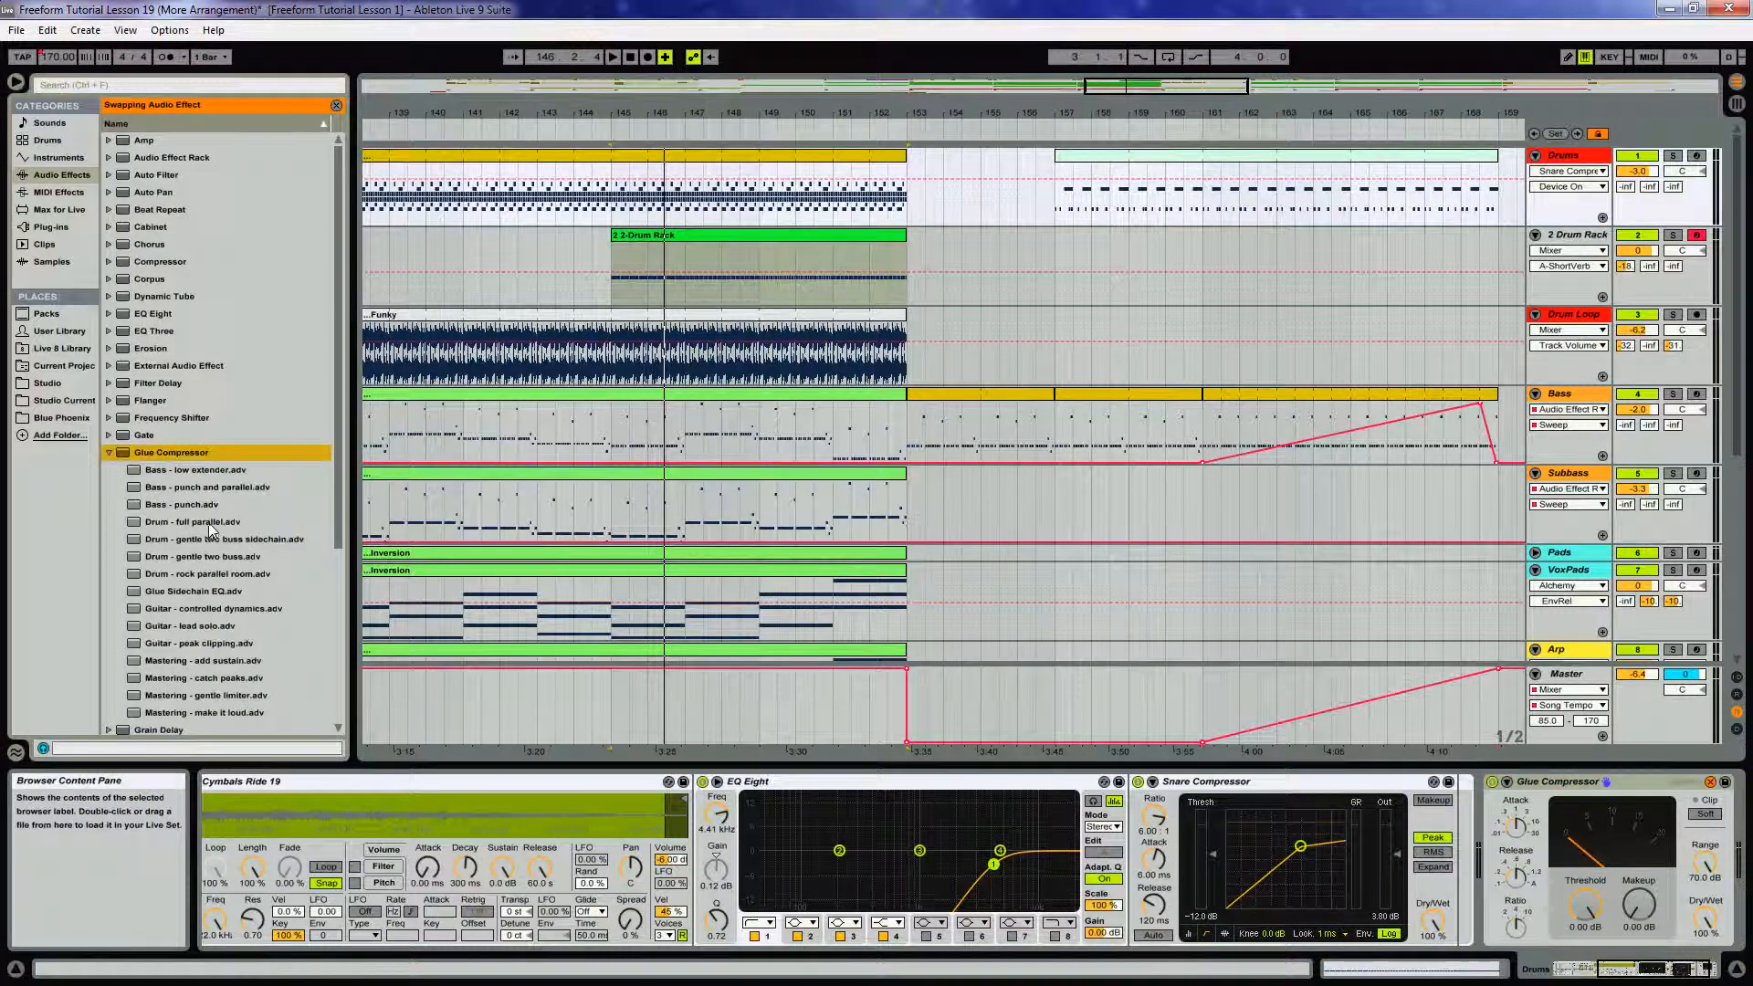
{"action": "left_click", "coordinate": [210, 524]}
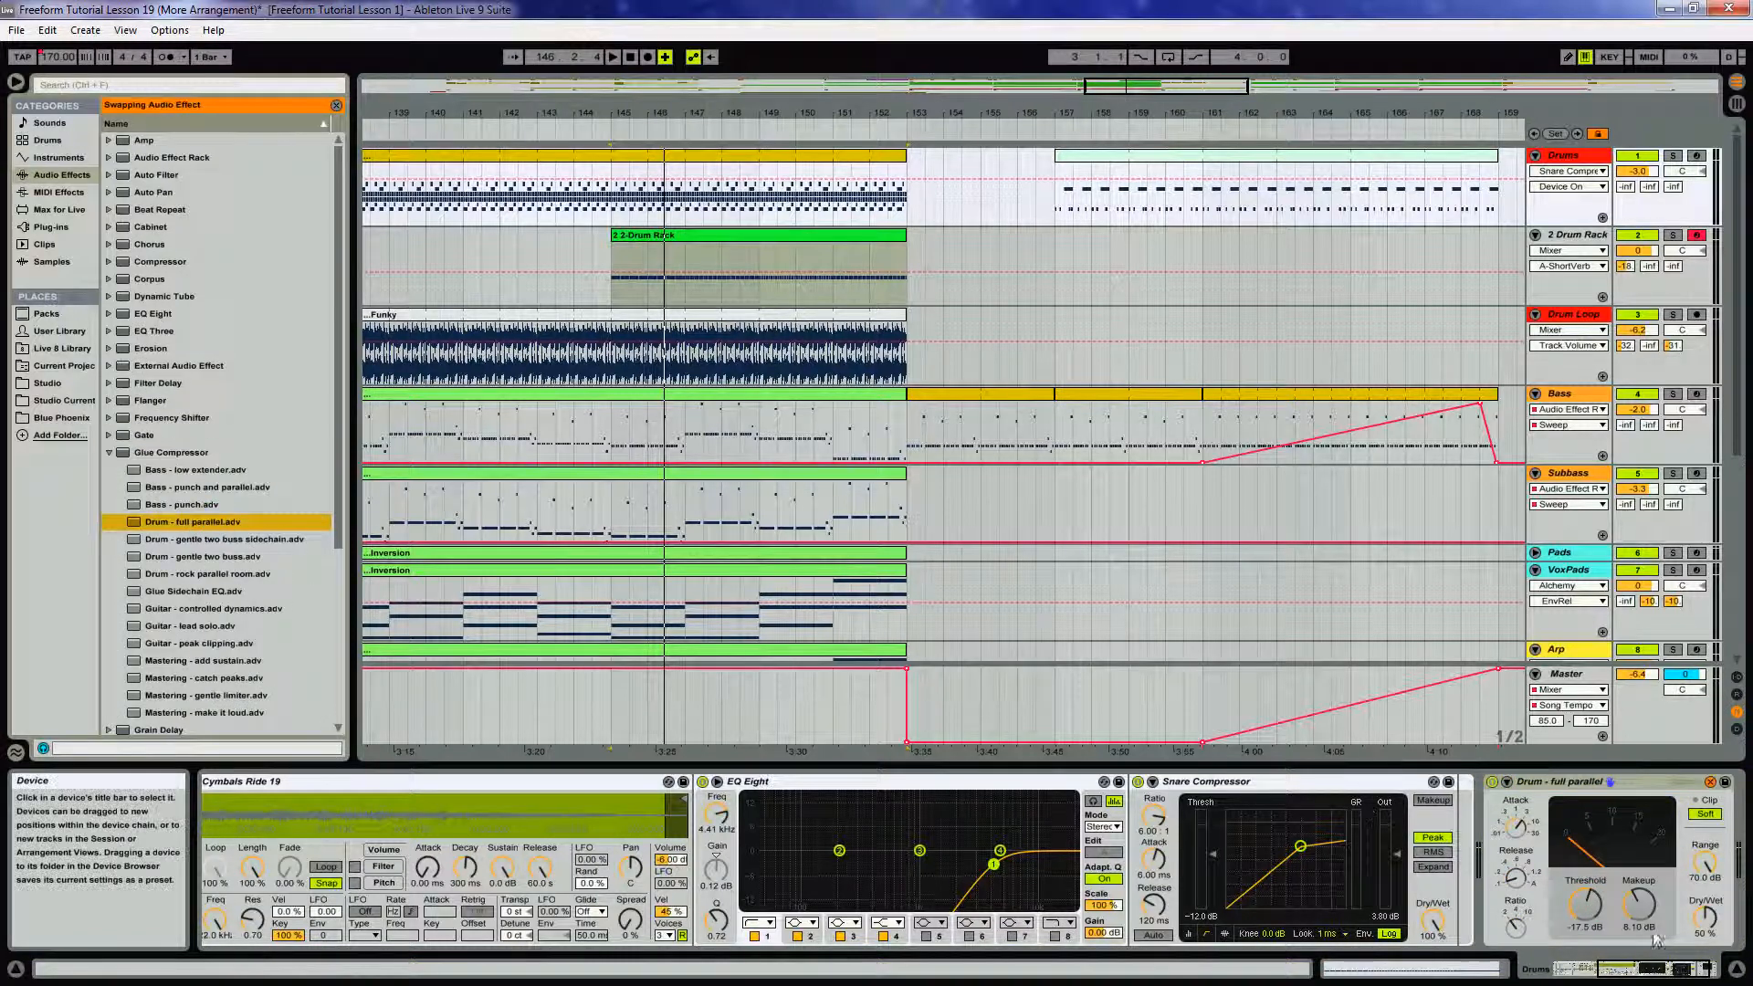
Toggle the Glue Compressor's soft clipping and set its Dry/Wet to 37% during playback from around bar 140
{"action": "left_click", "coordinate": [1707, 815]}
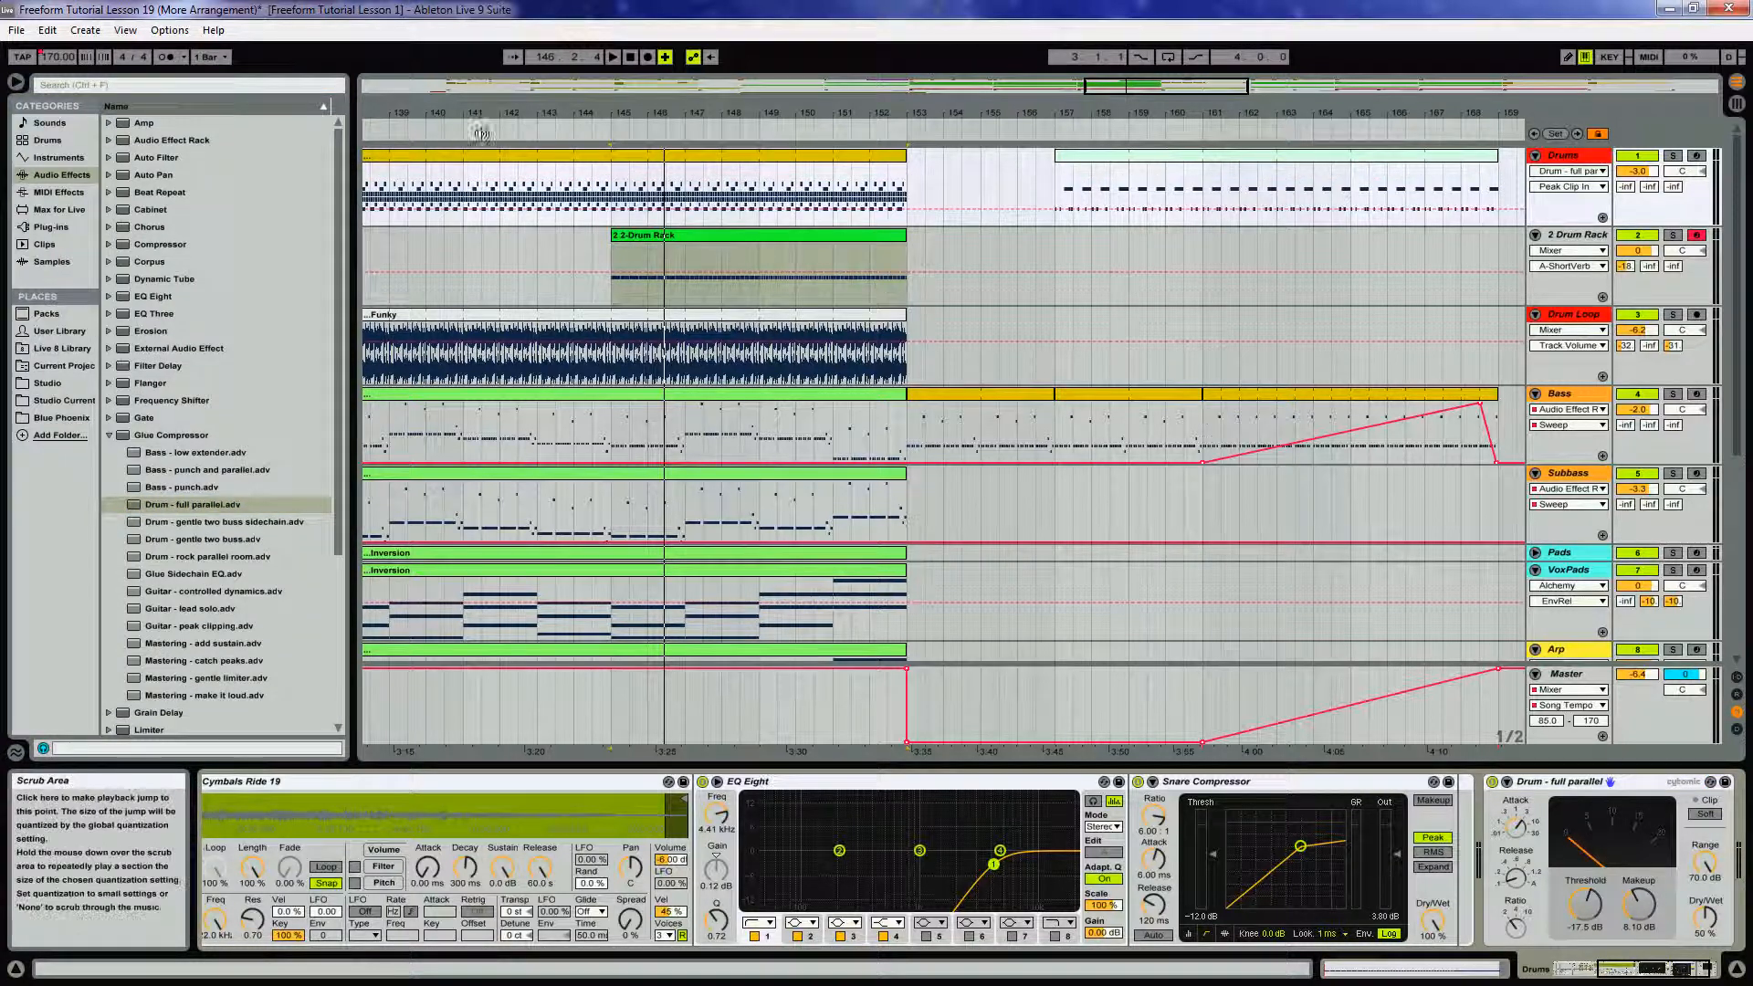
{"action": "left_click", "coordinate": [442, 127]}
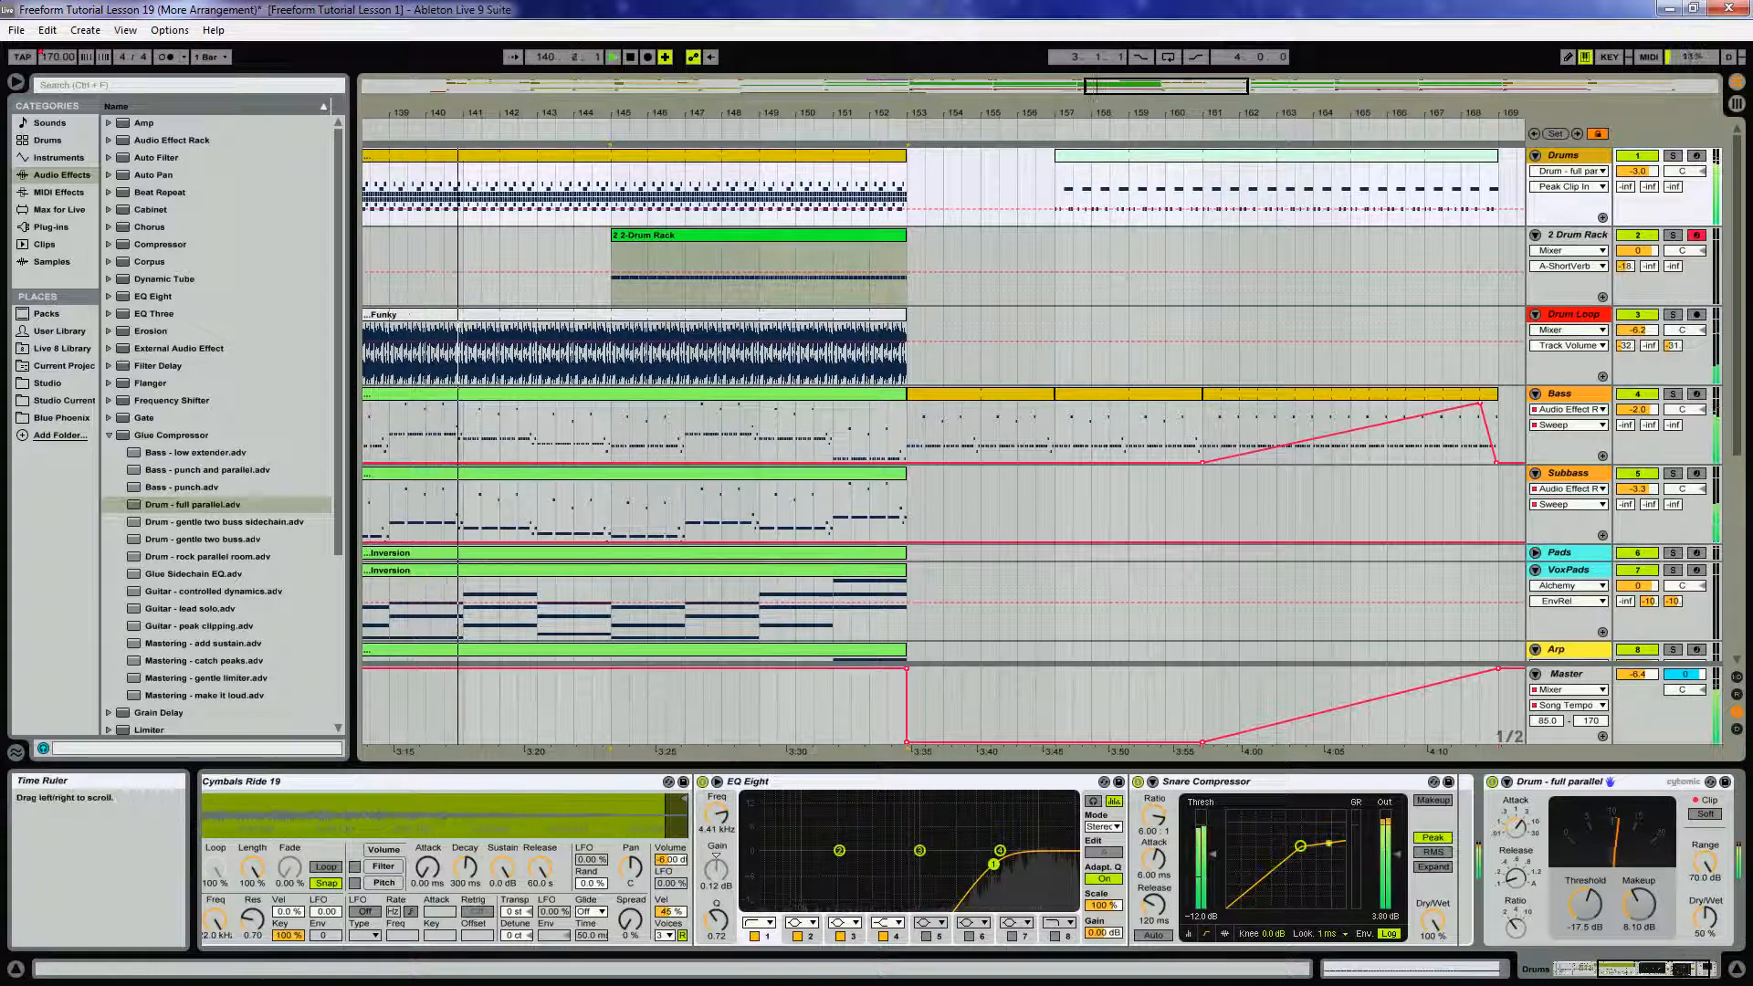
{"action": "left_click_drag", "start_coordinate": [1706, 930], "coordinate": [1705, 941]}
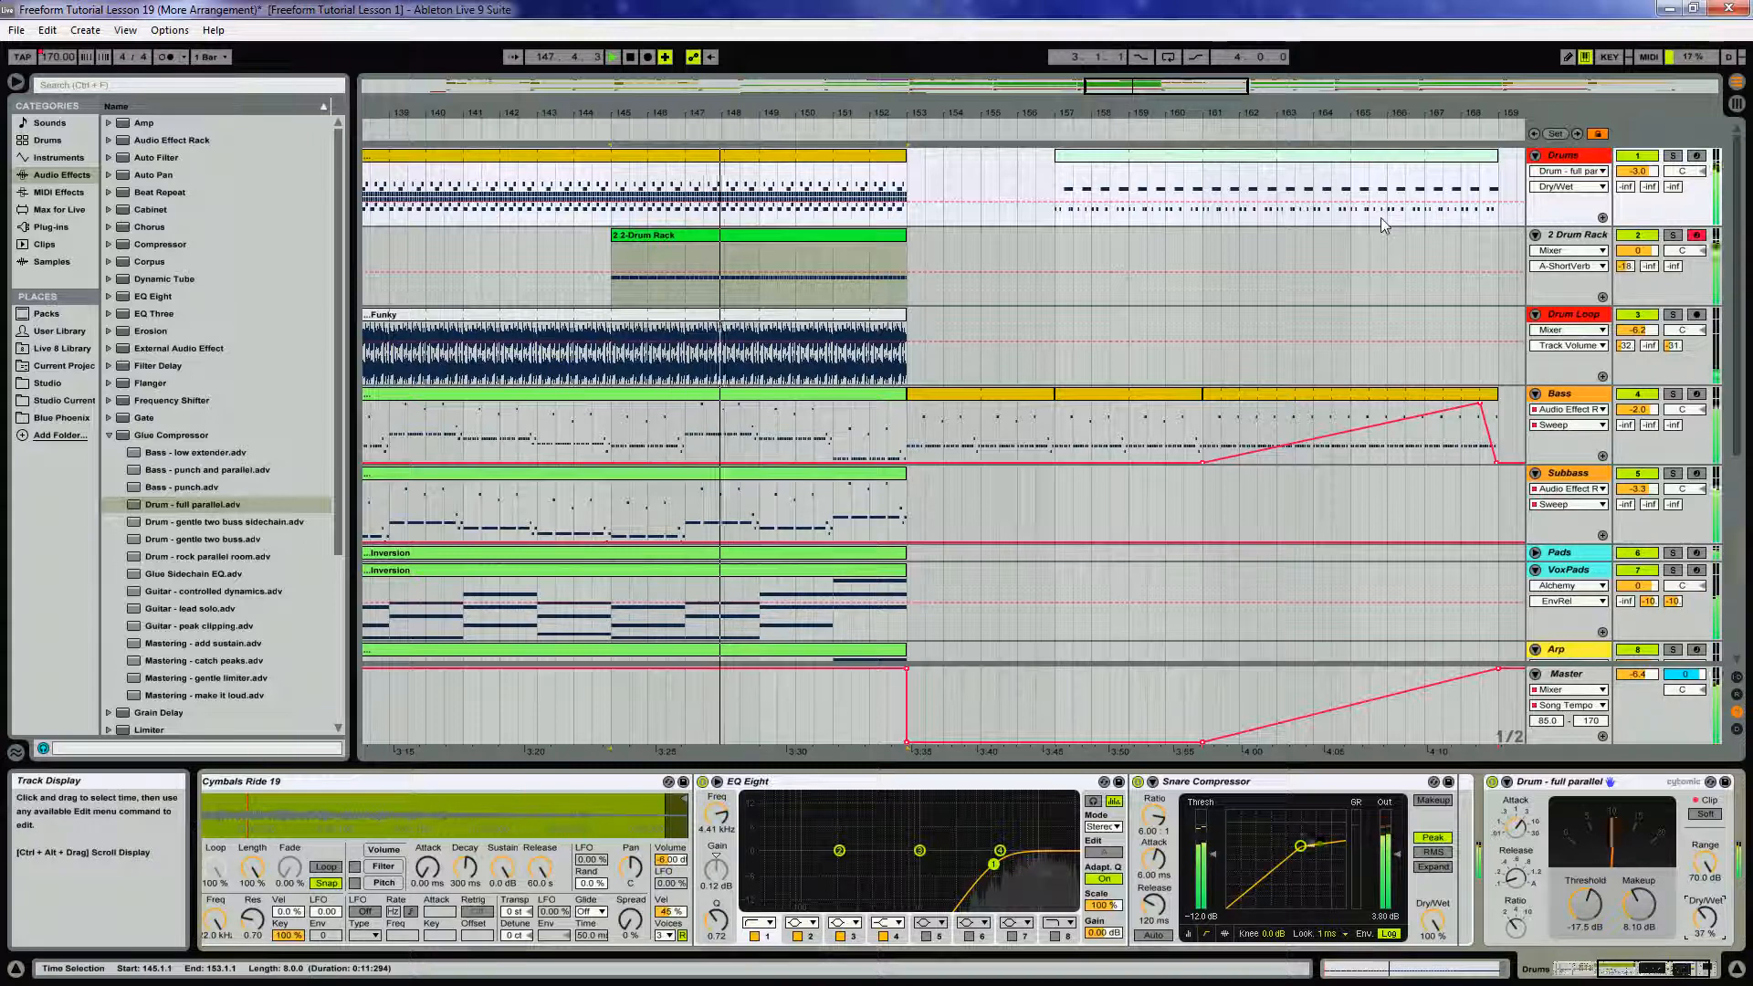
Raise the OH and Ride chain volumes slightly in the Drums rack's Session View mixer while the arrangement plays
{"action": "key", "text": "Tab"}
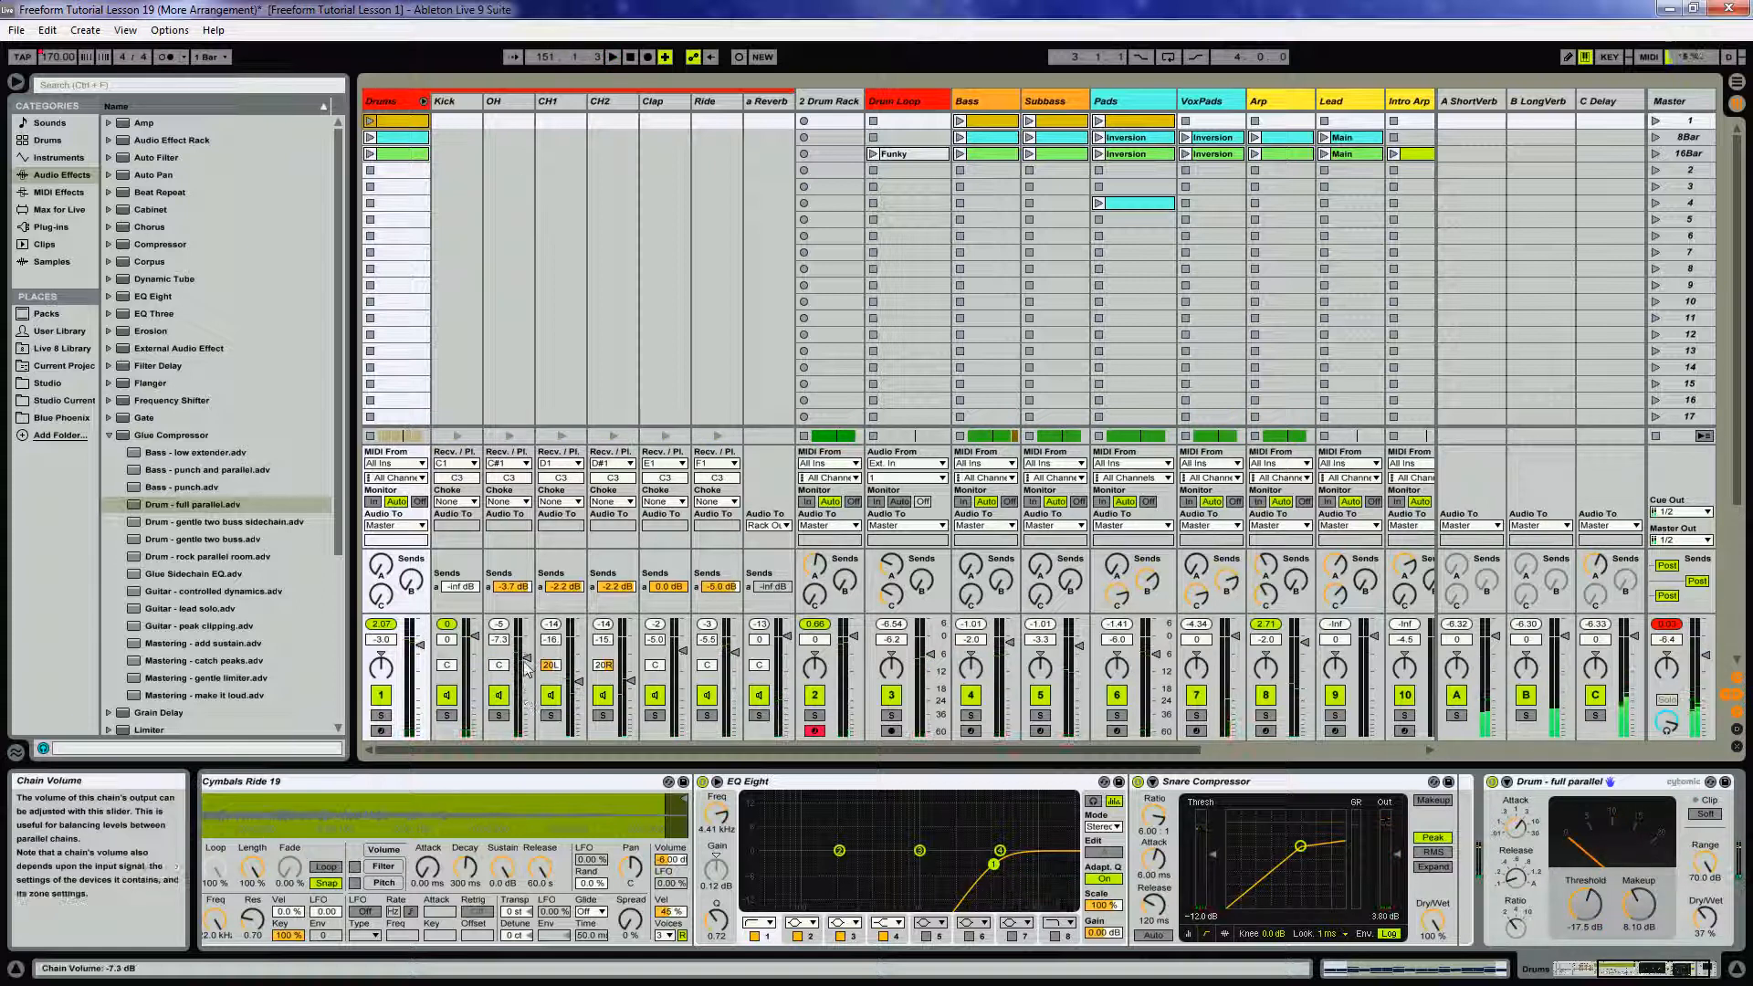
{"action": "key", "text": "Tab"}
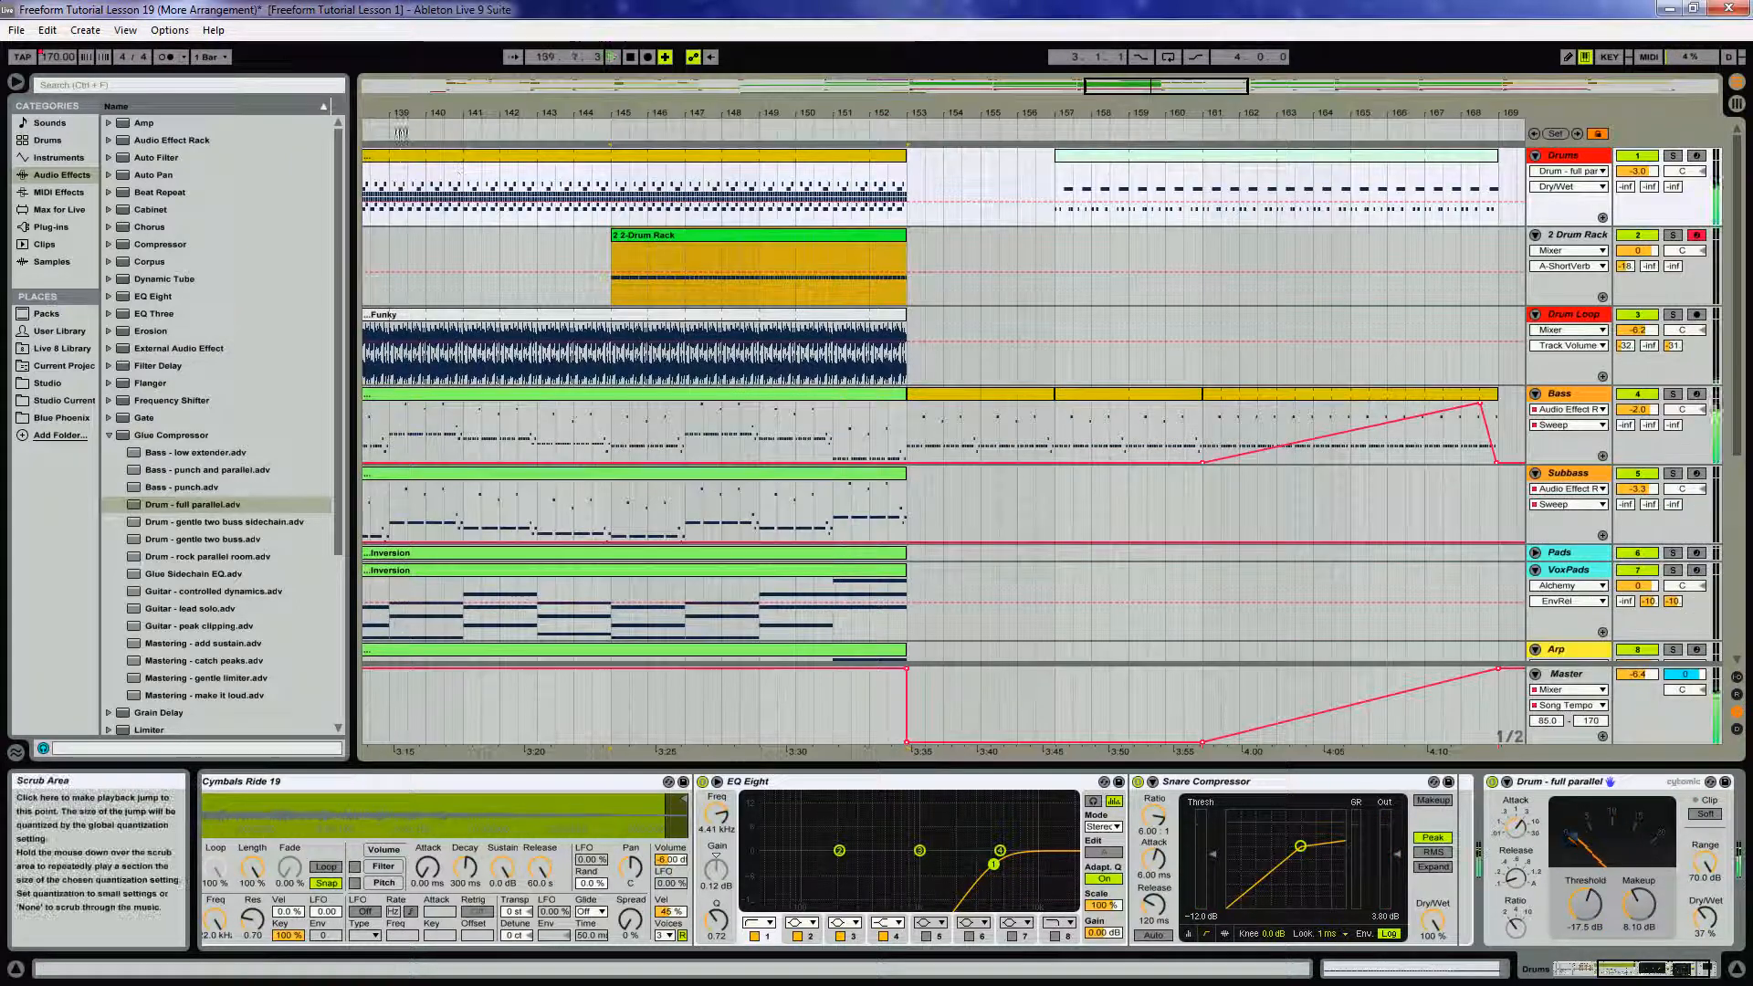
{"action": "key", "text": "Tab"}
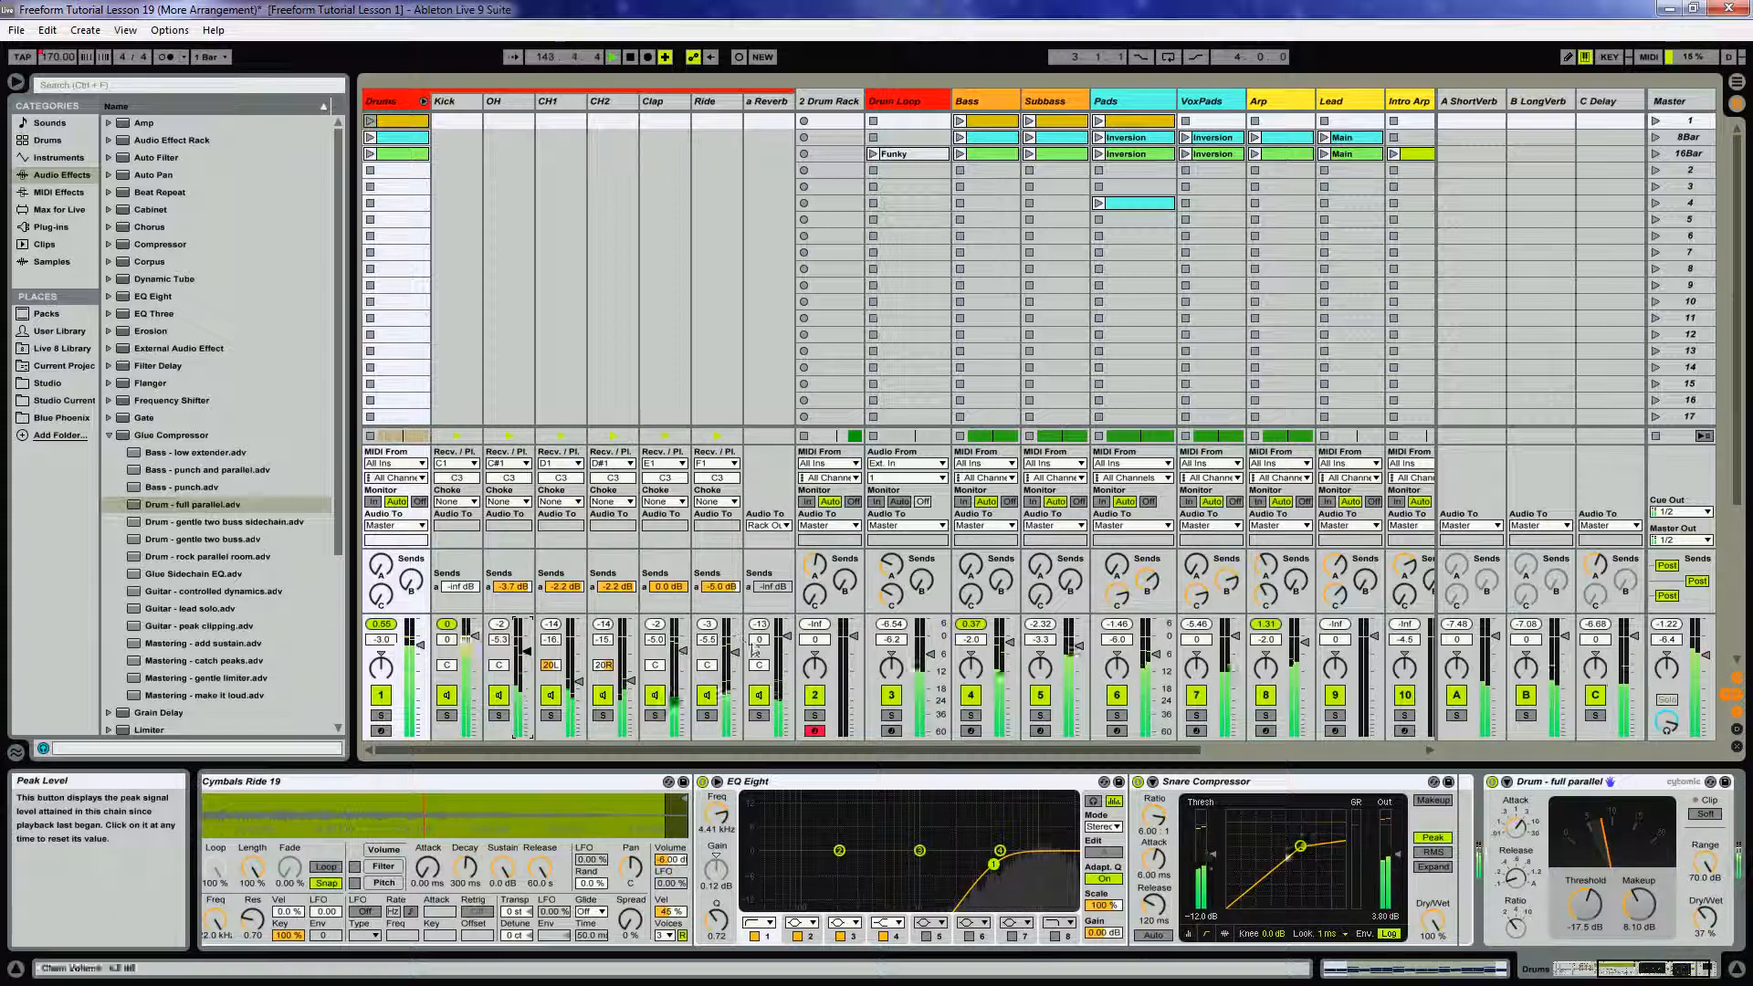
{"action": "left_click", "coordinate": [706, 716]}
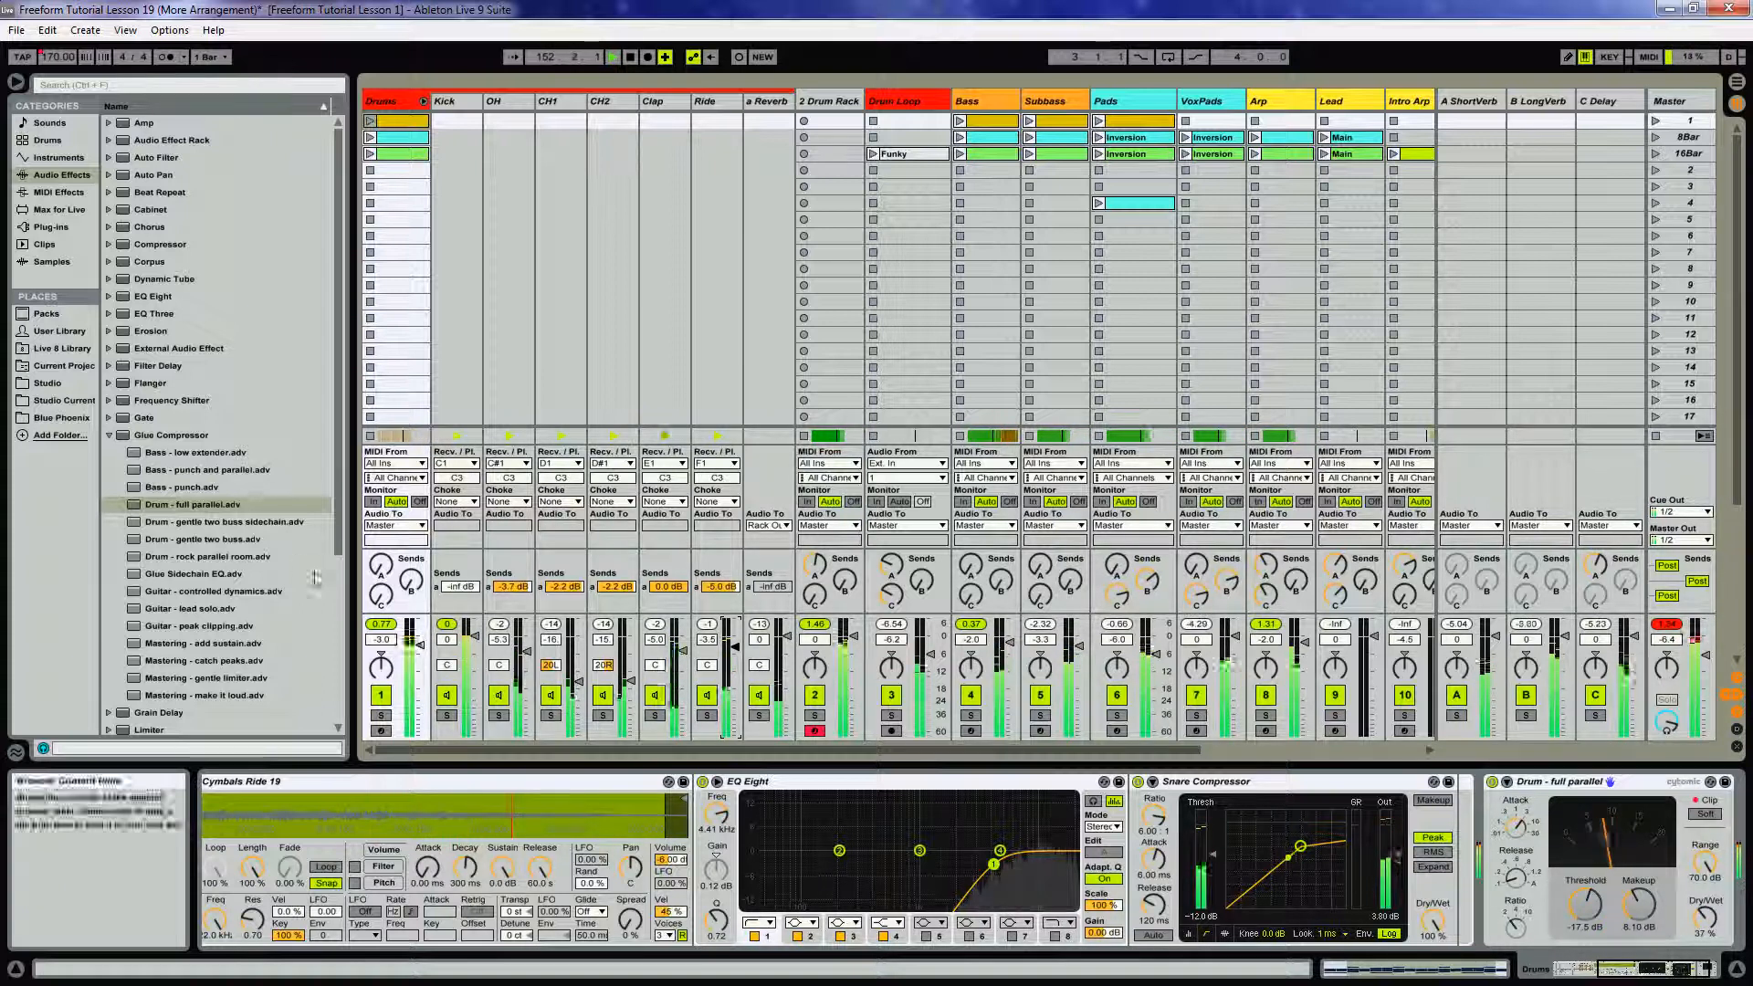
{"action": "key", "text": "Tab"}
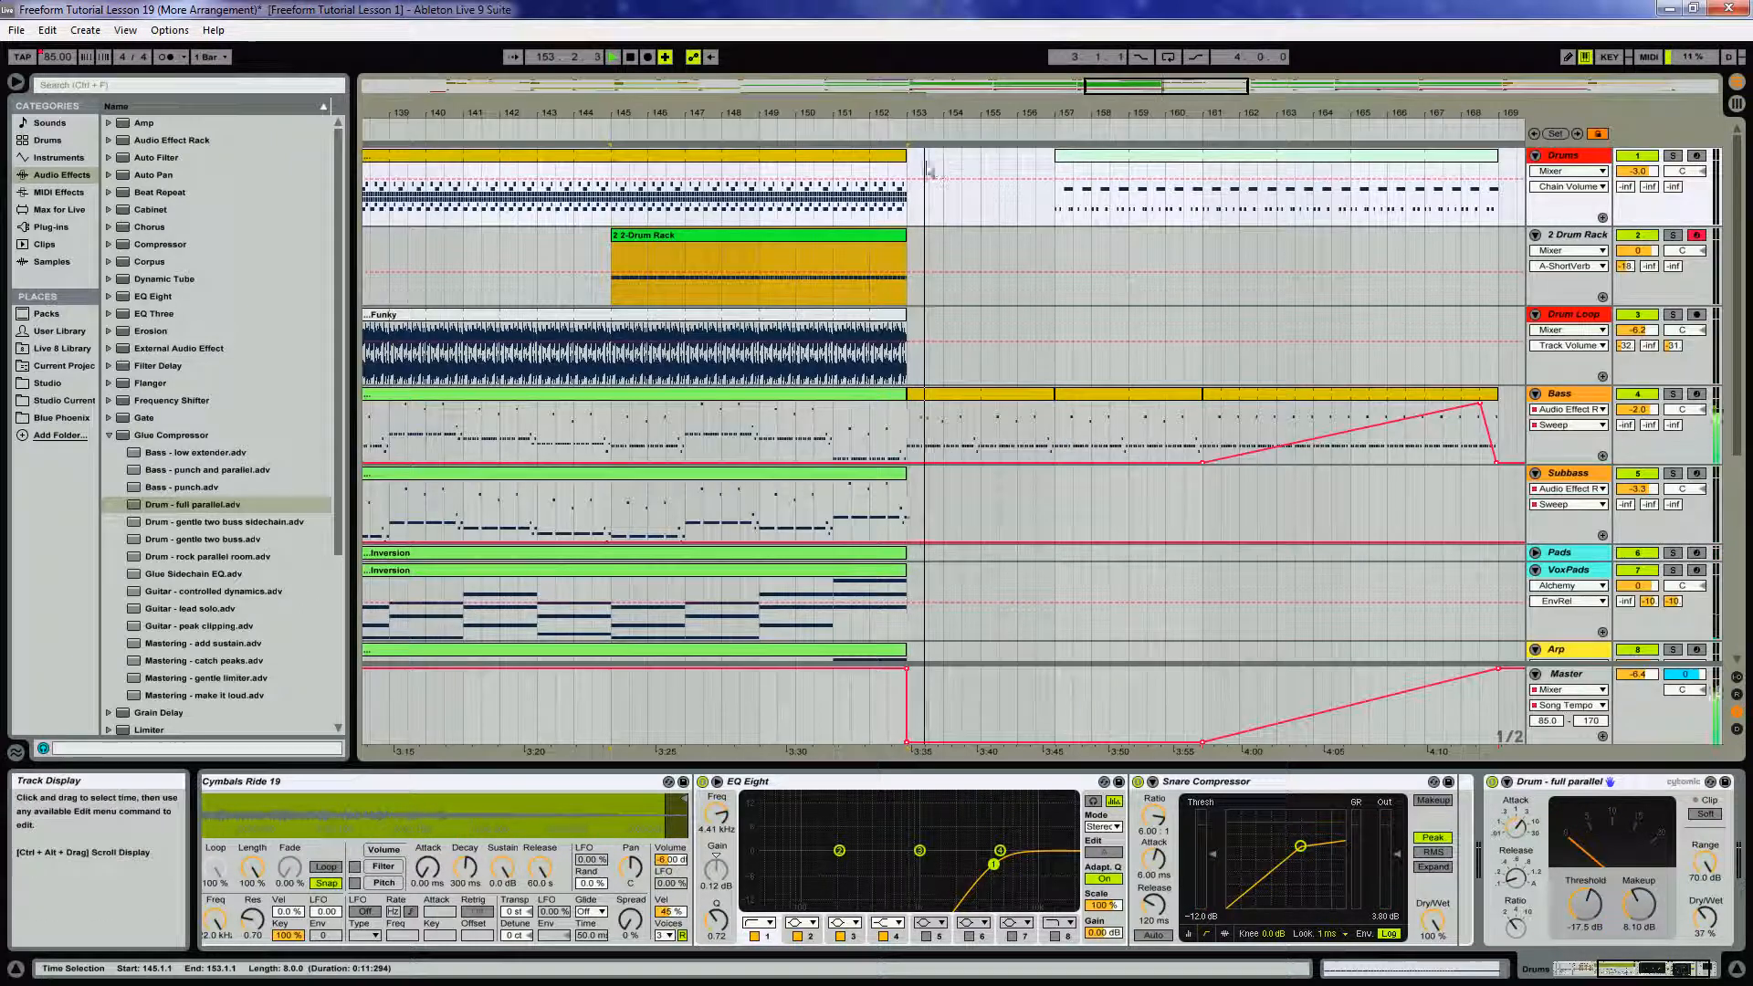
Split the Drums clip at bar 152 and deactivate the kick, hi-hat and ride notes in the new clip's last beat
{"action": "double_click", "coordinate": [872, 203]}
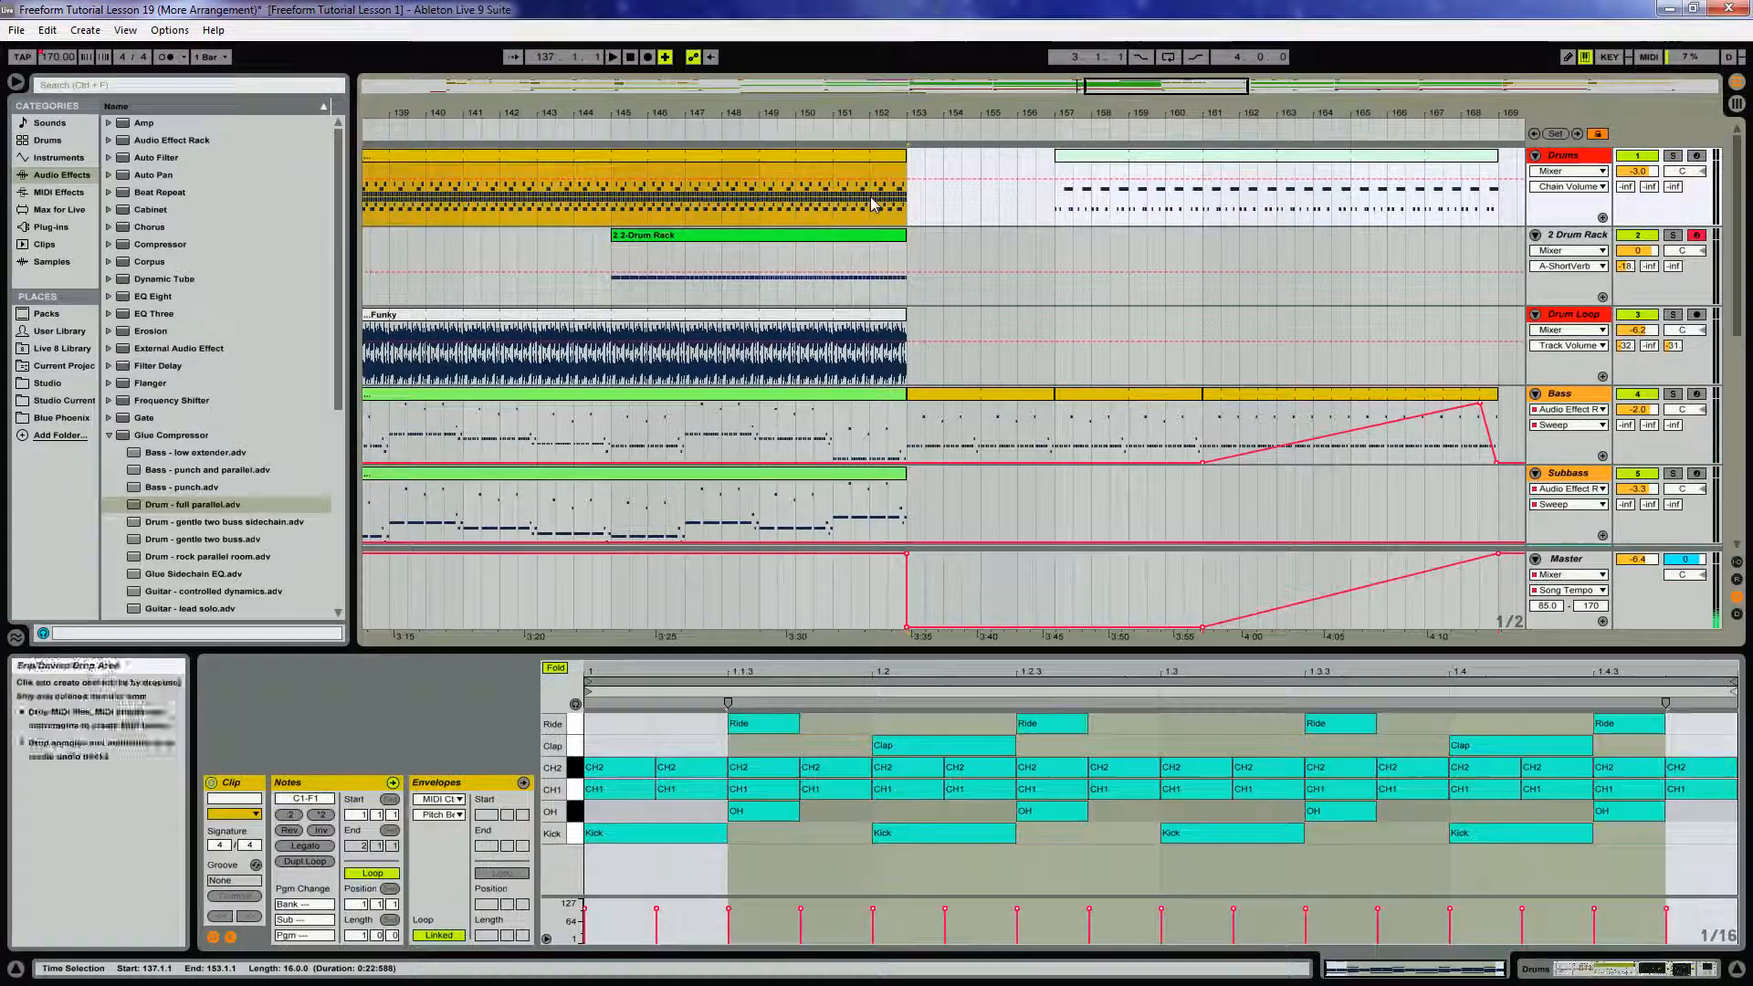
{"action": "left_click", "coordinate": [872, 203]}
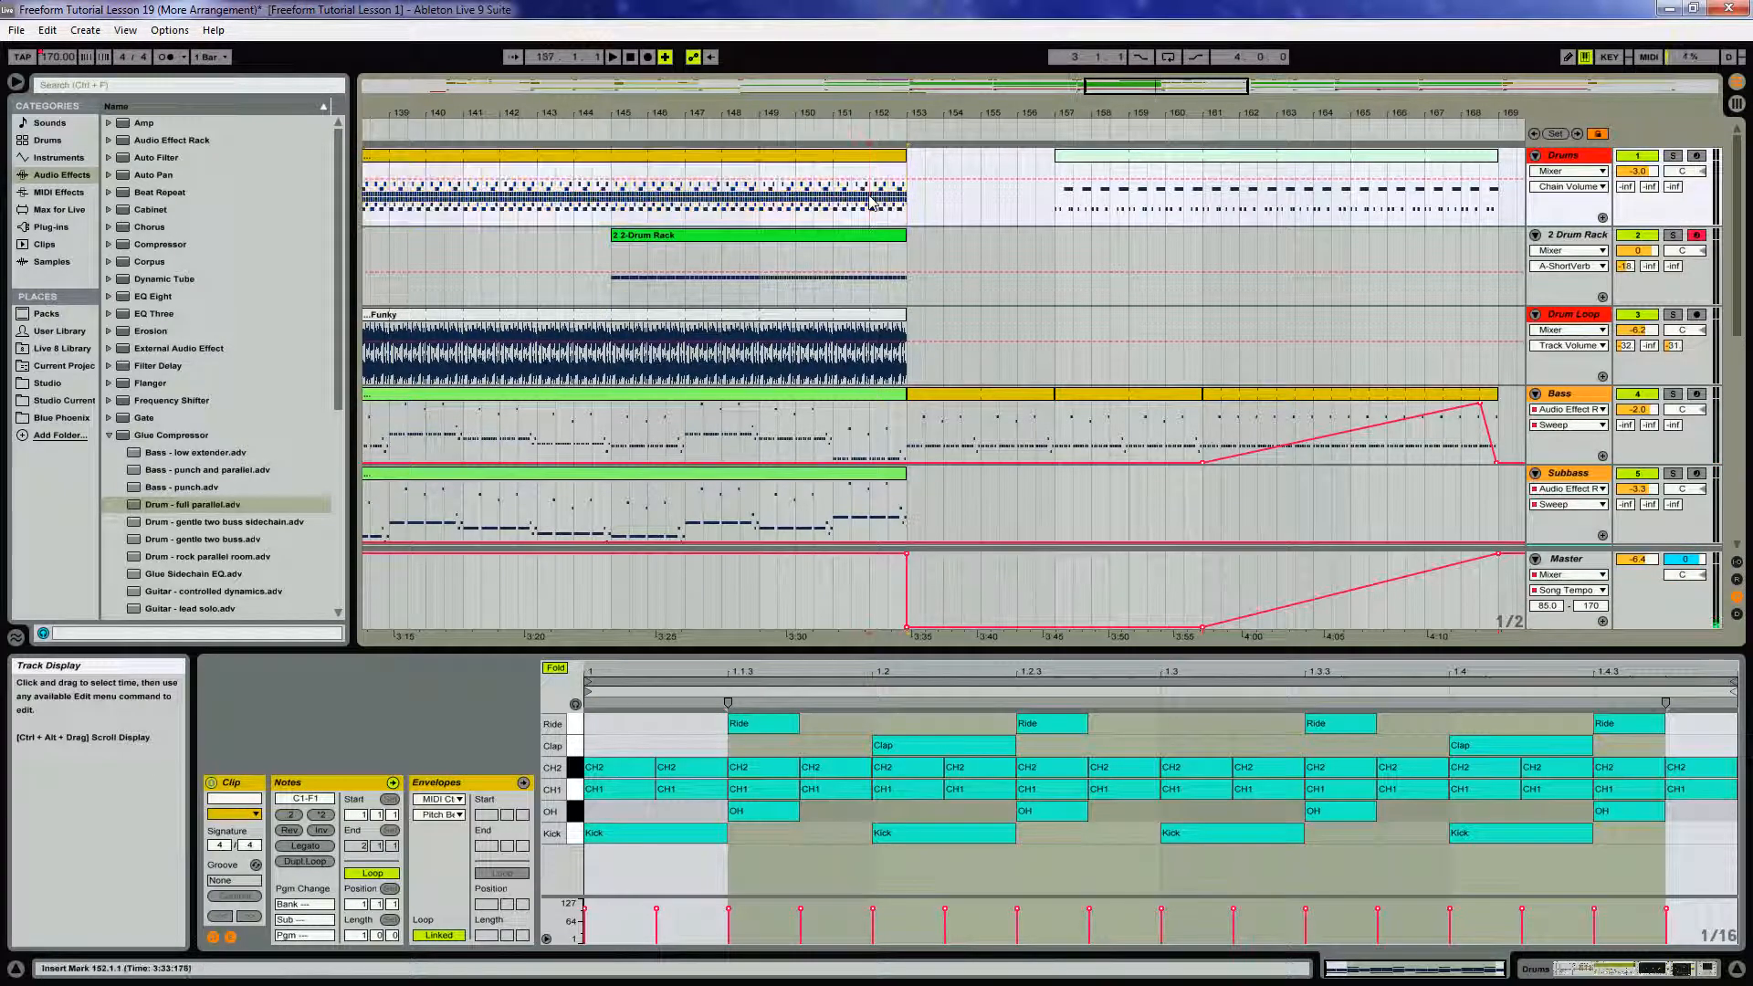
{"action": "key", "text": "ctrl+e"}
{"action": "double_click", "coordinate": [894, 156]}
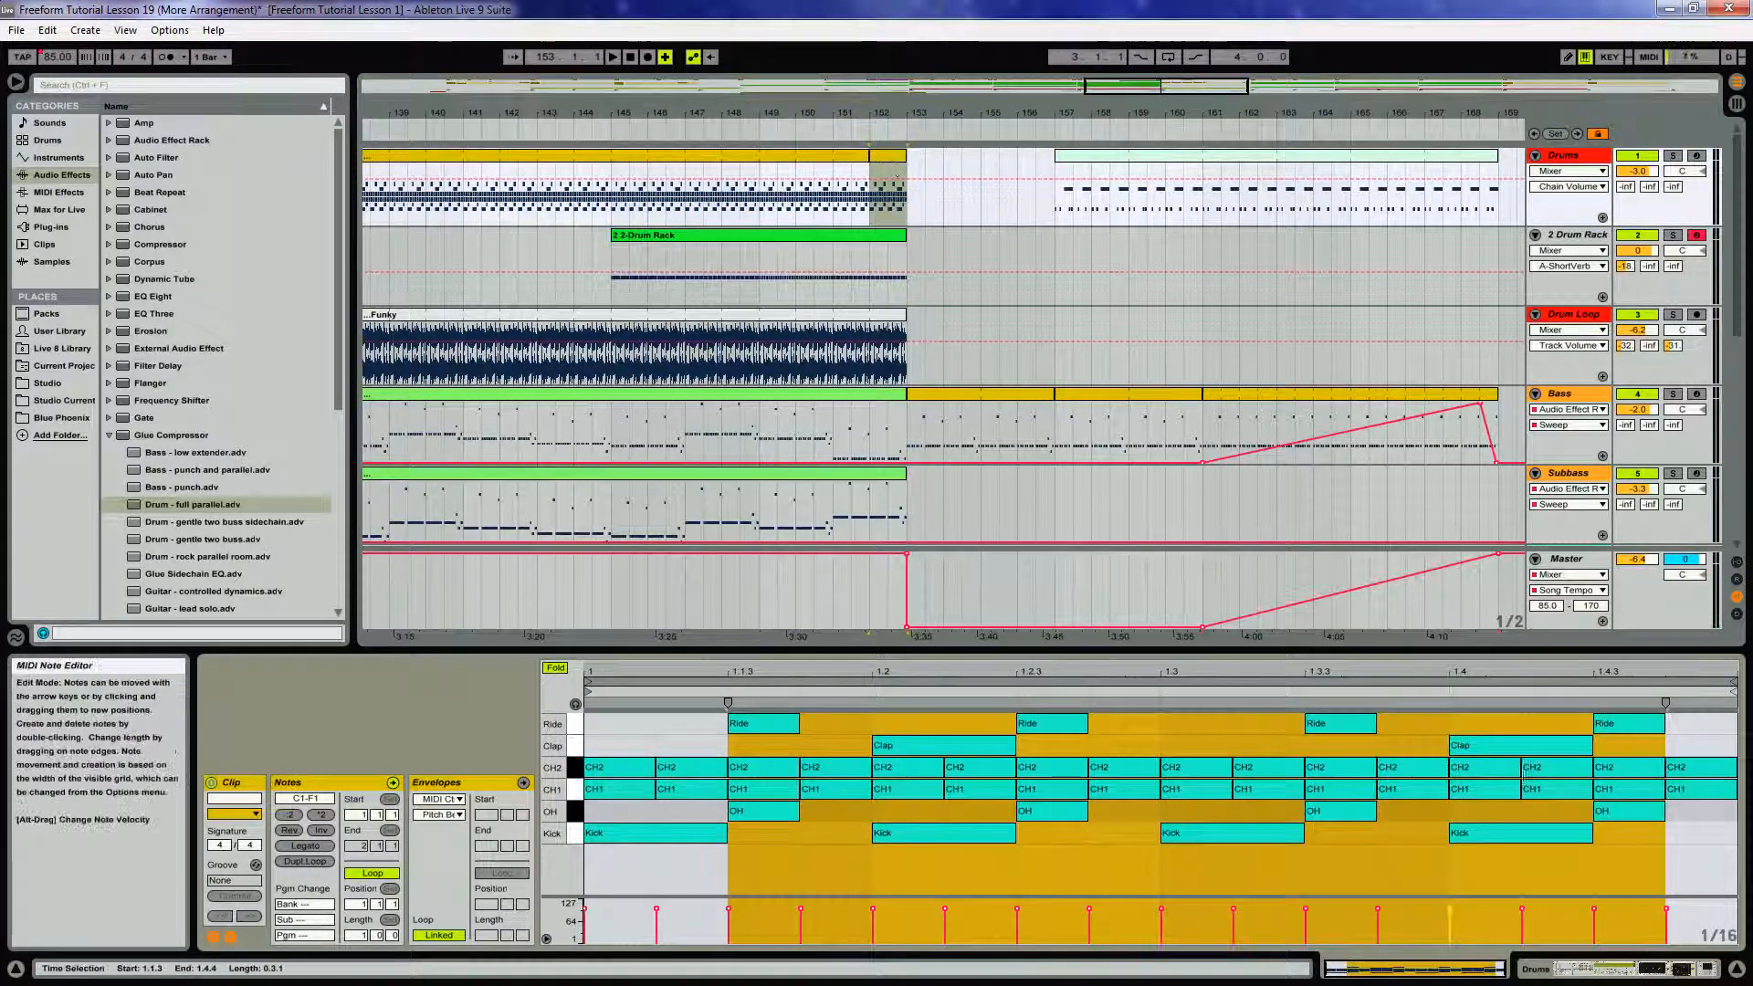
{"action": "left_click_drag", "start_coordinate": [1631, 843], "coordinate": [1509, 781]}
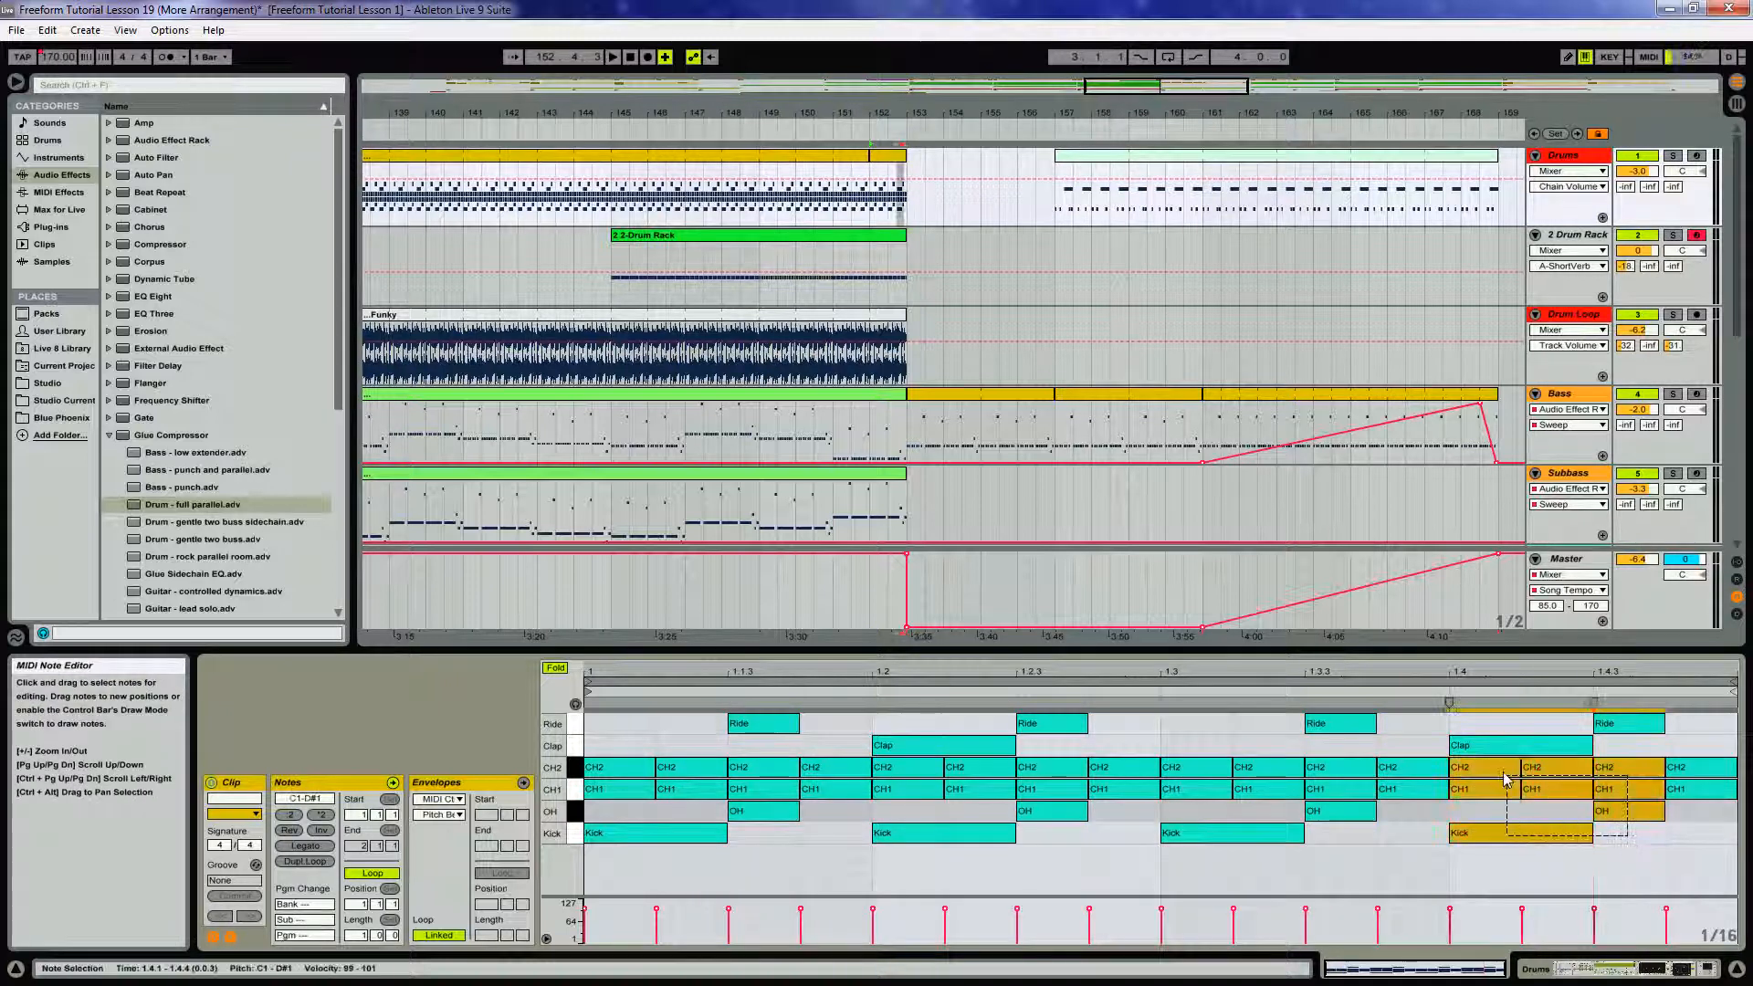
{"action": "left_click_drag", "start_coordinate": [1713, 812], "coordinate": [1703, 765]}
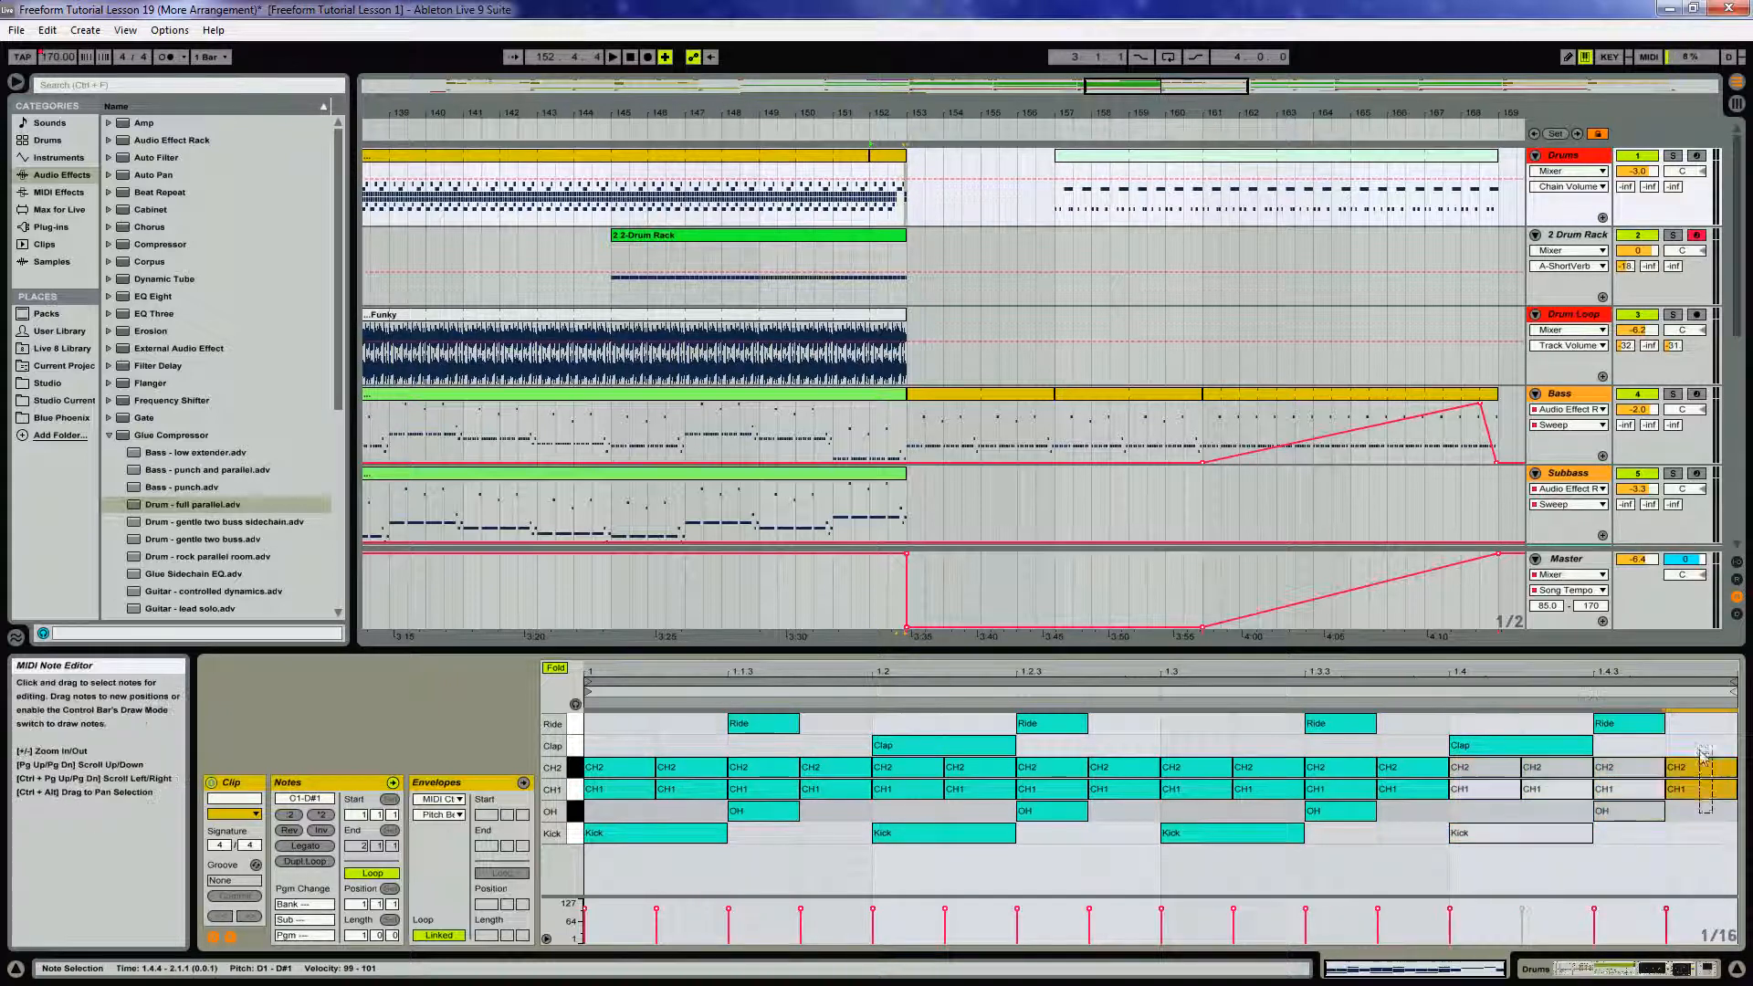
{"action": "left_click", "coordinate": [1644, 723]}
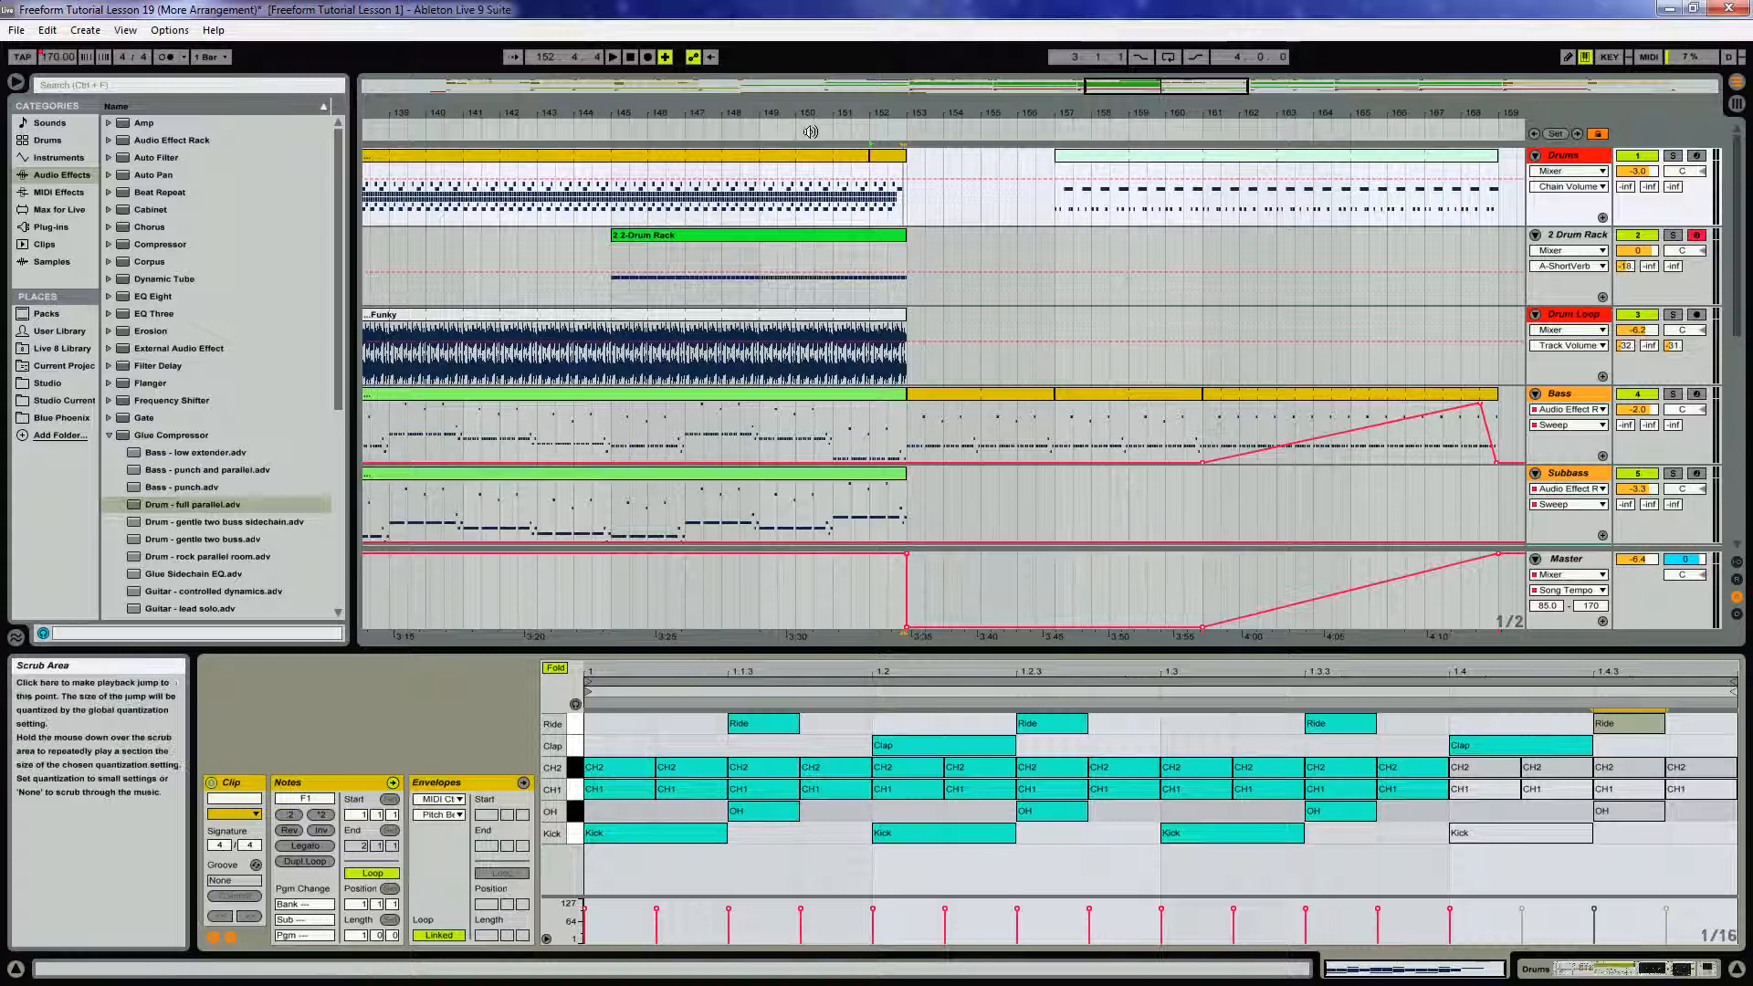
Audition the drum break leading into bar 153, checking the clap note on its last beat
{"action": "left_click", "coordinate": [809, 130]}
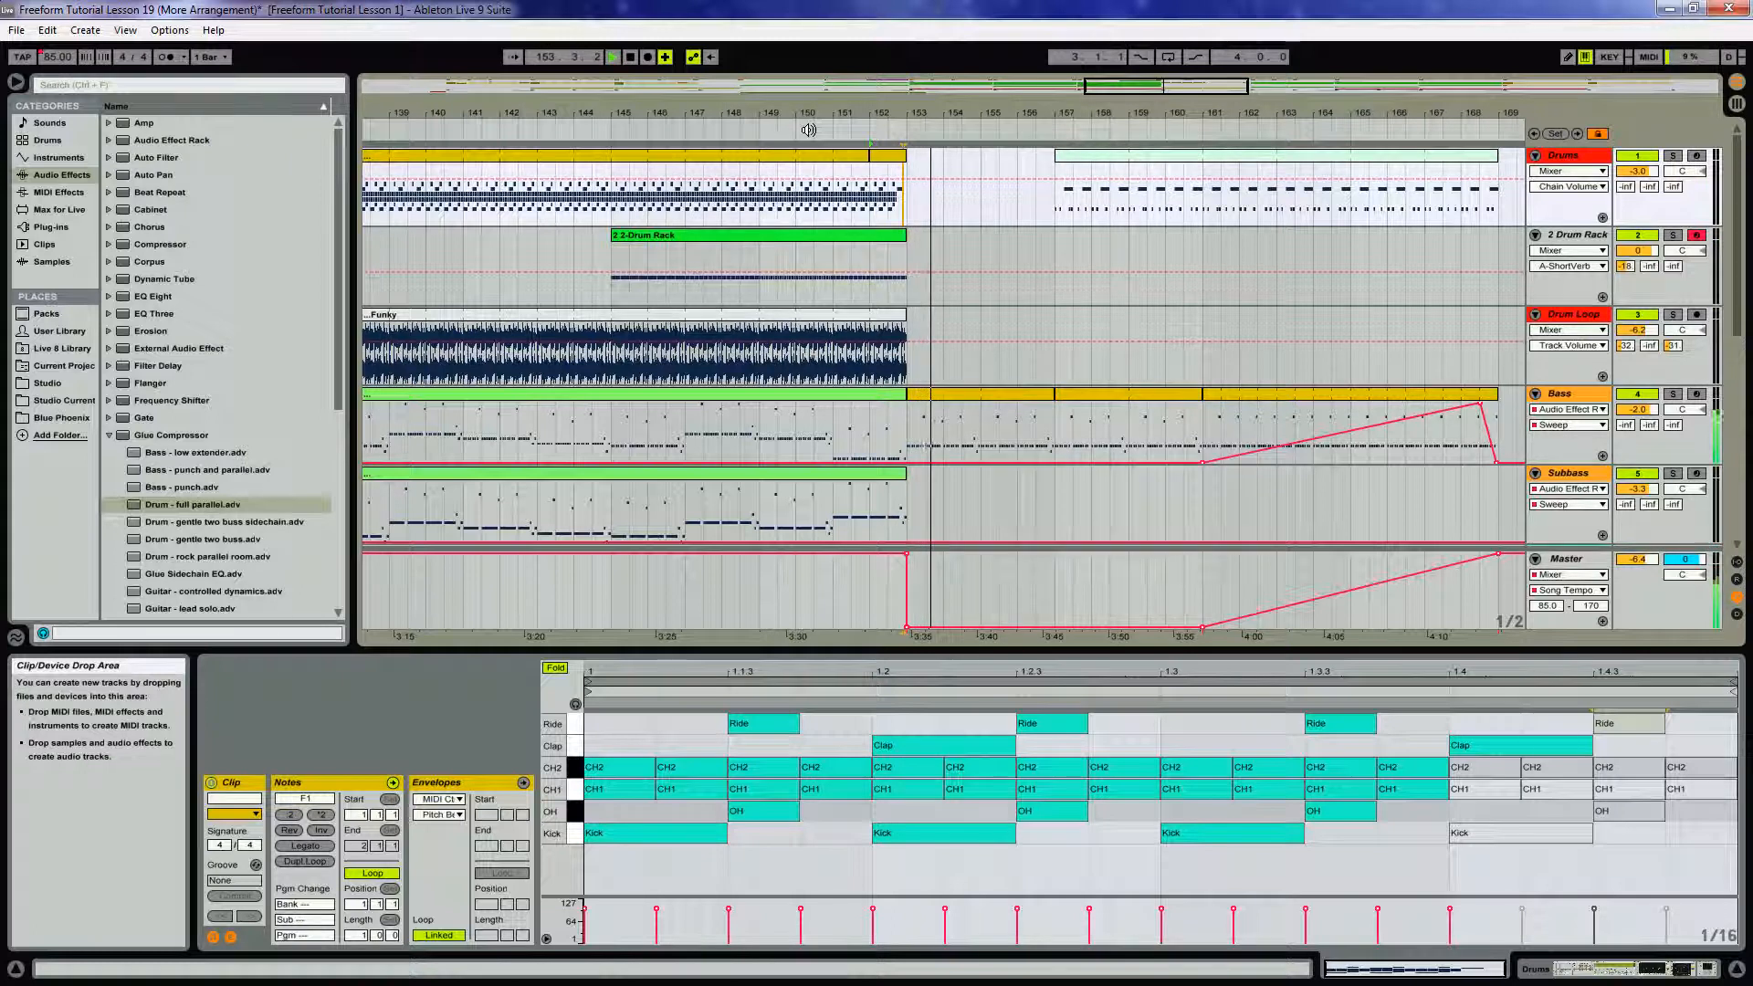
{"action": "left_click", "coordinate": [1488, 745]}
{"action": "key", "text": "space"}
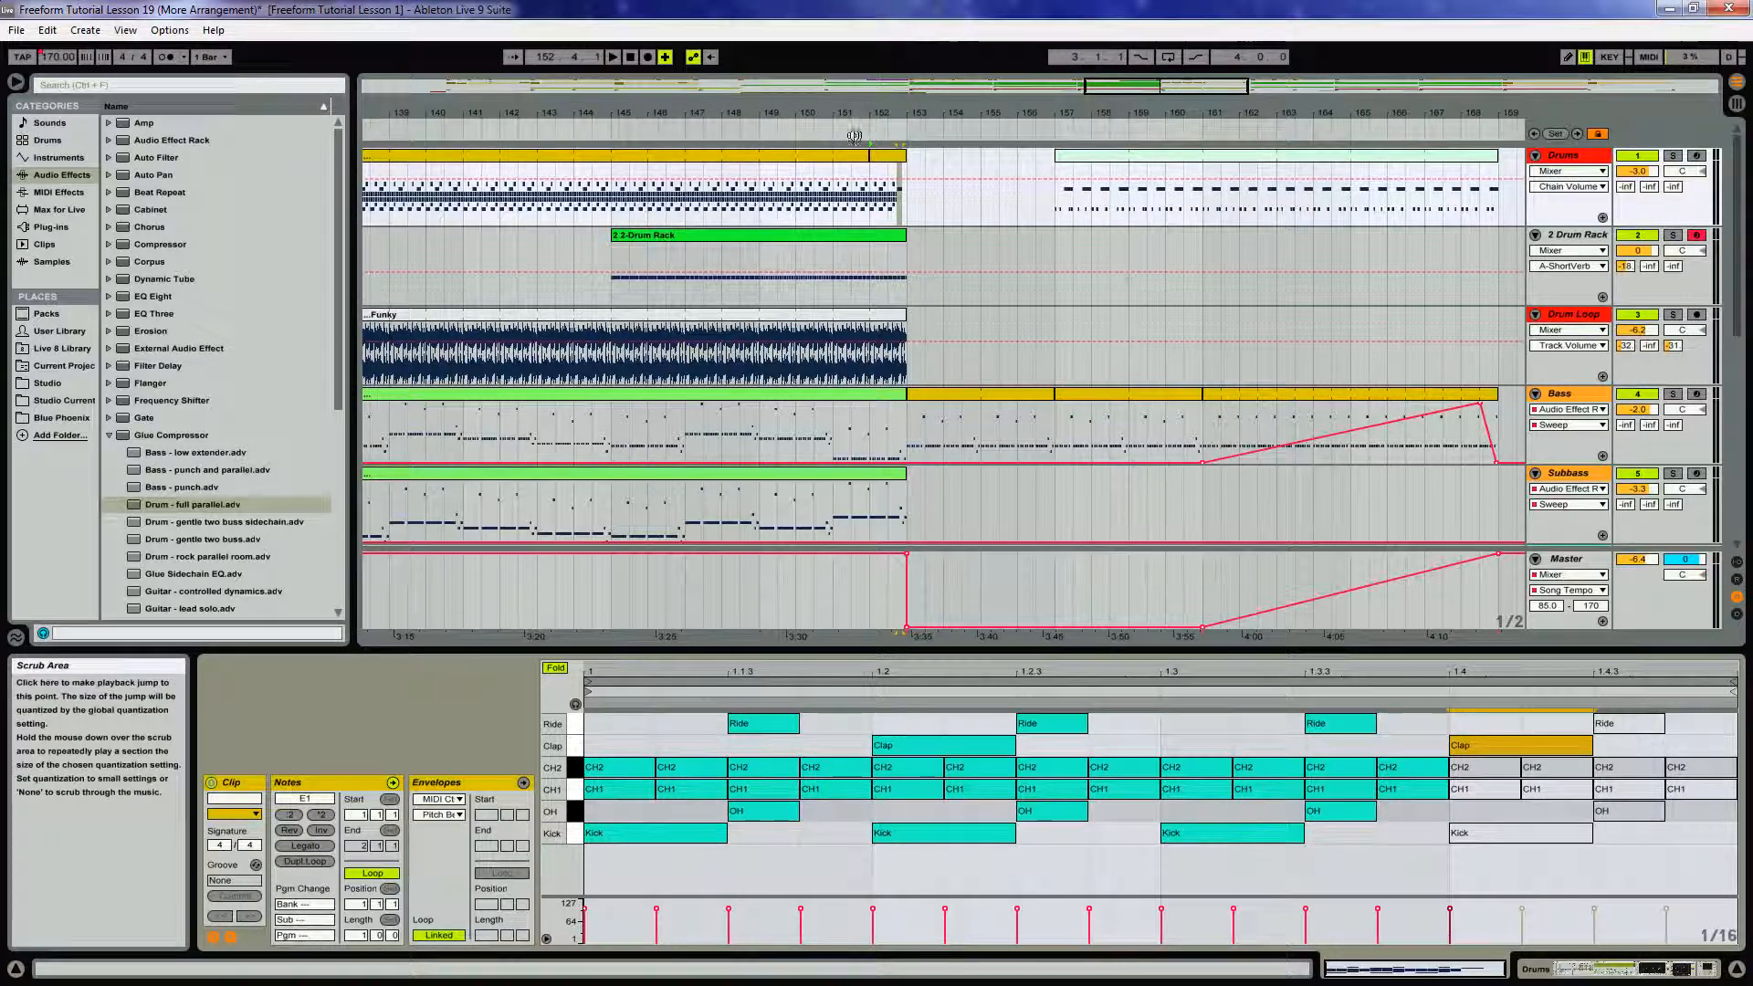
{"action": "left_click", "coordinate": [813, 127]}
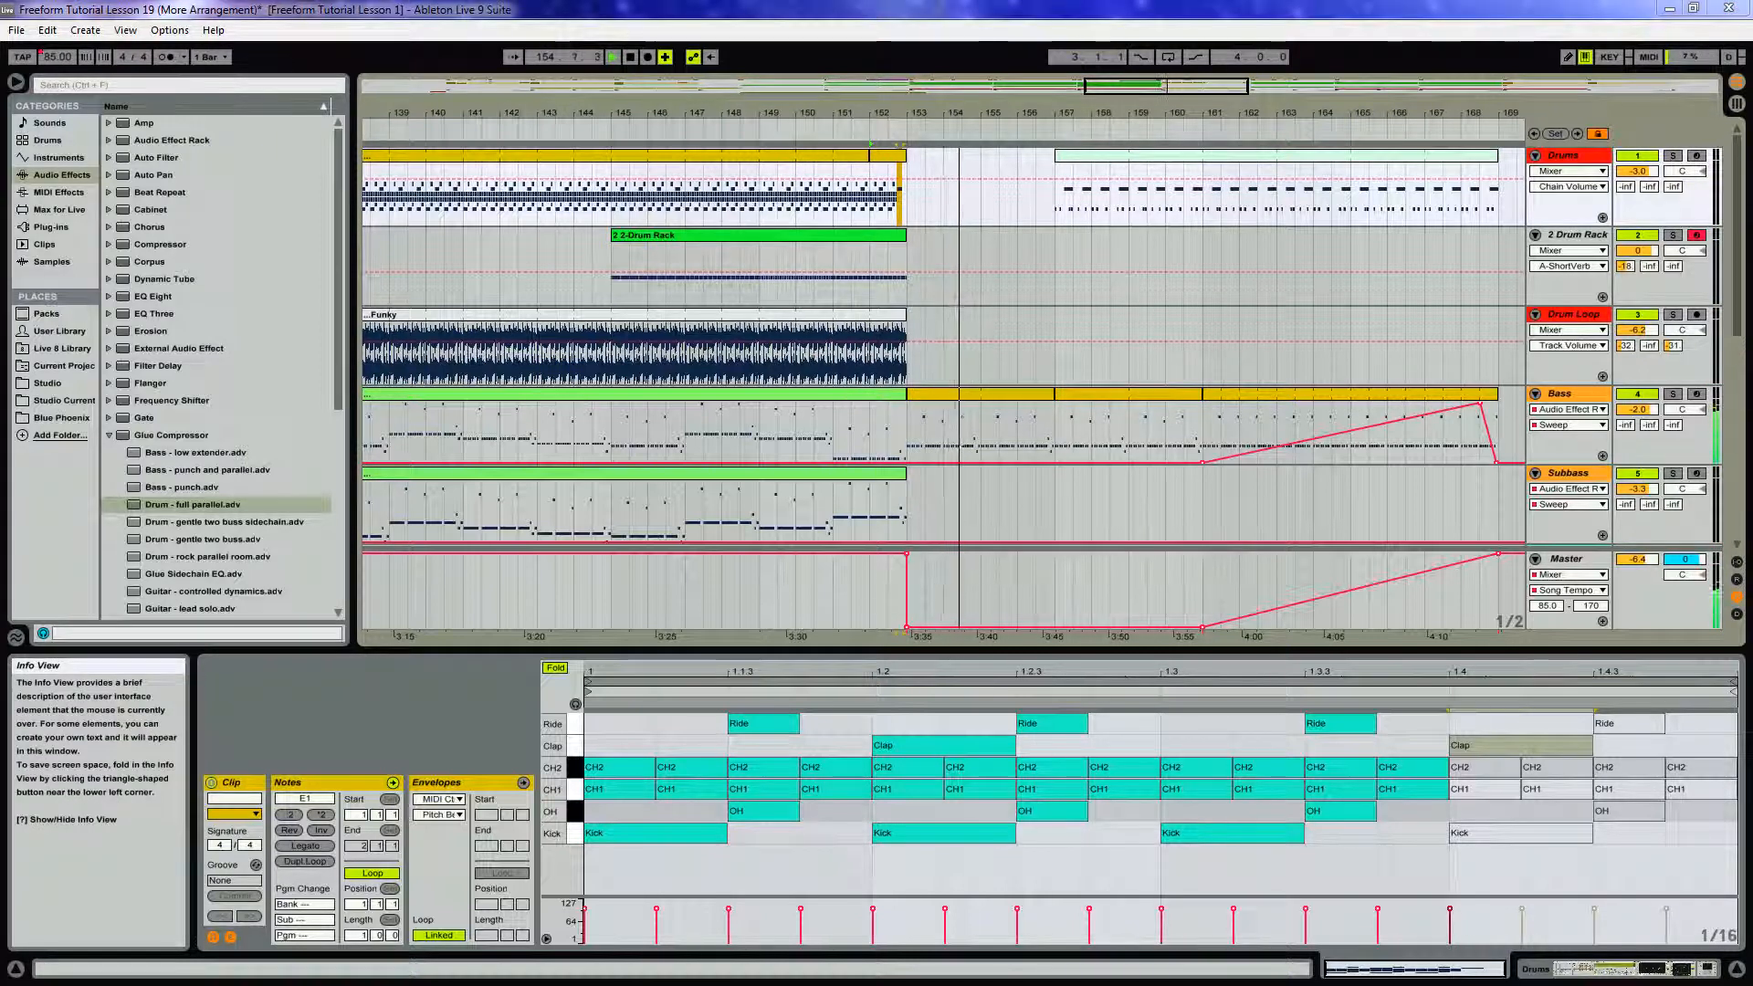
{"action": "left_click_drag", "start_coordinate": [951, 114], "coordinate": [837, 110]}
{"action": "key", "text": "space"}
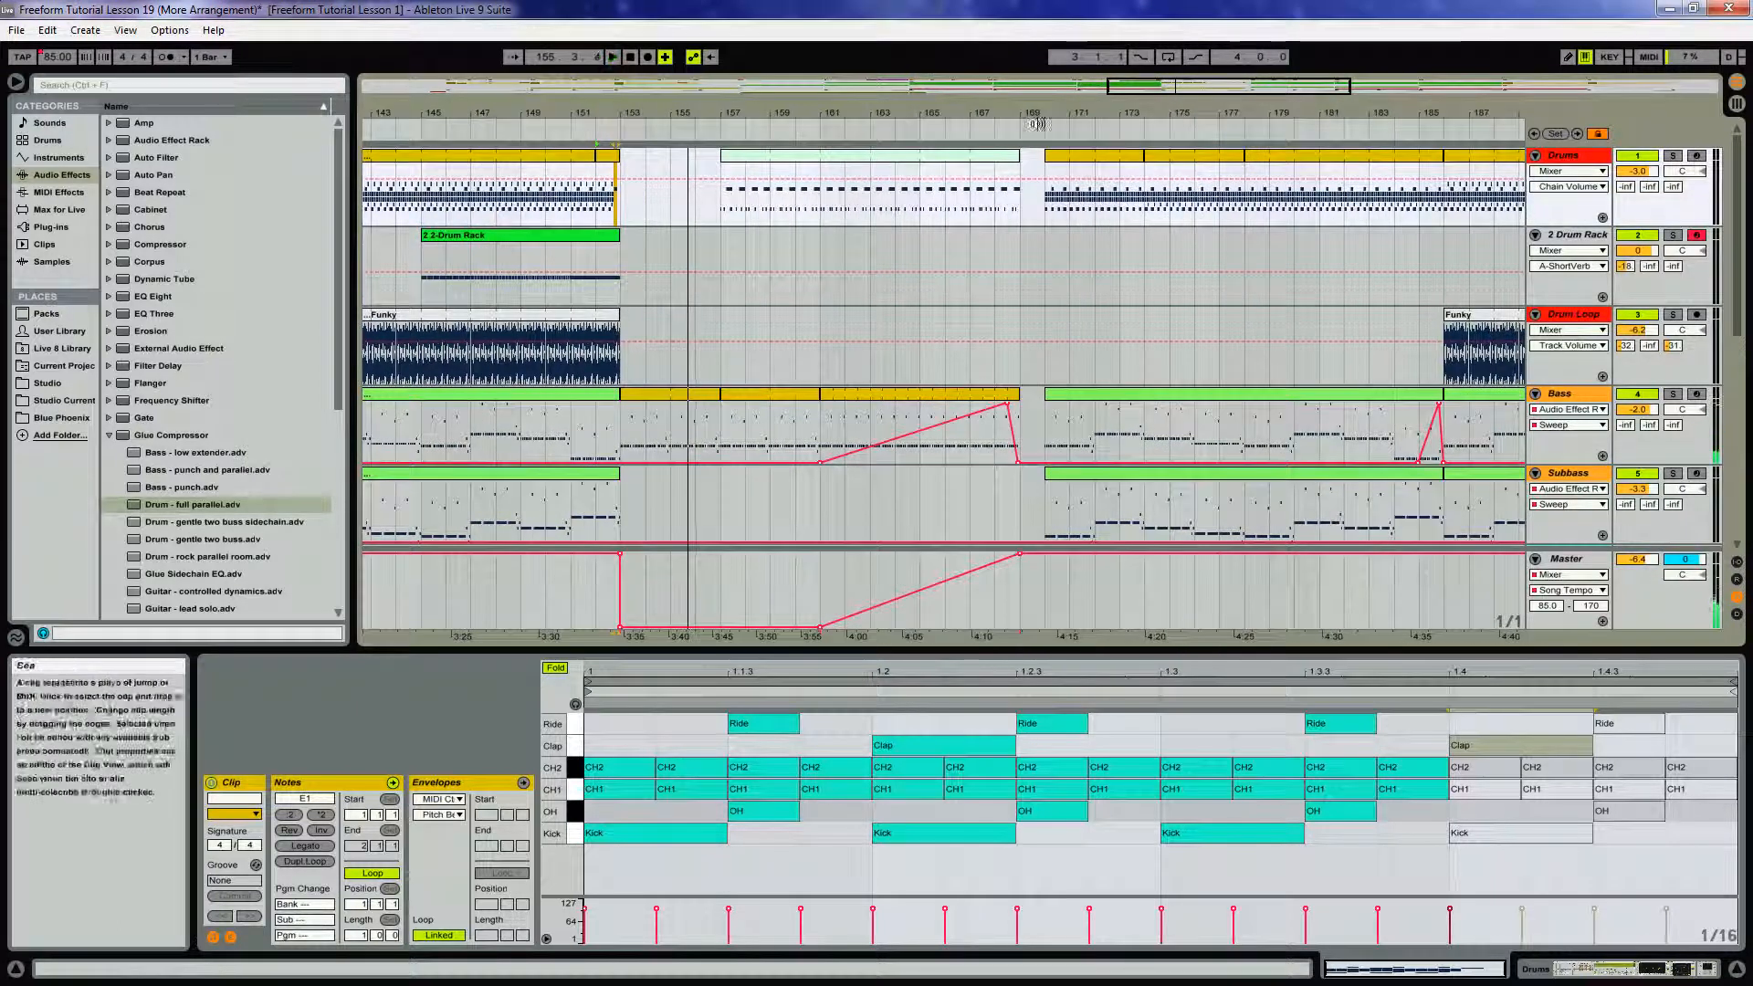
Split the Drums clip at bar 185 and copy the new clip's last kick note to position 1.4.3
{"action": "left_click_drag", "start_coordinate": [1151, 112], "coordinate": [693, 116]}
{"action": "left_click", "coordinate": [913, 163]}
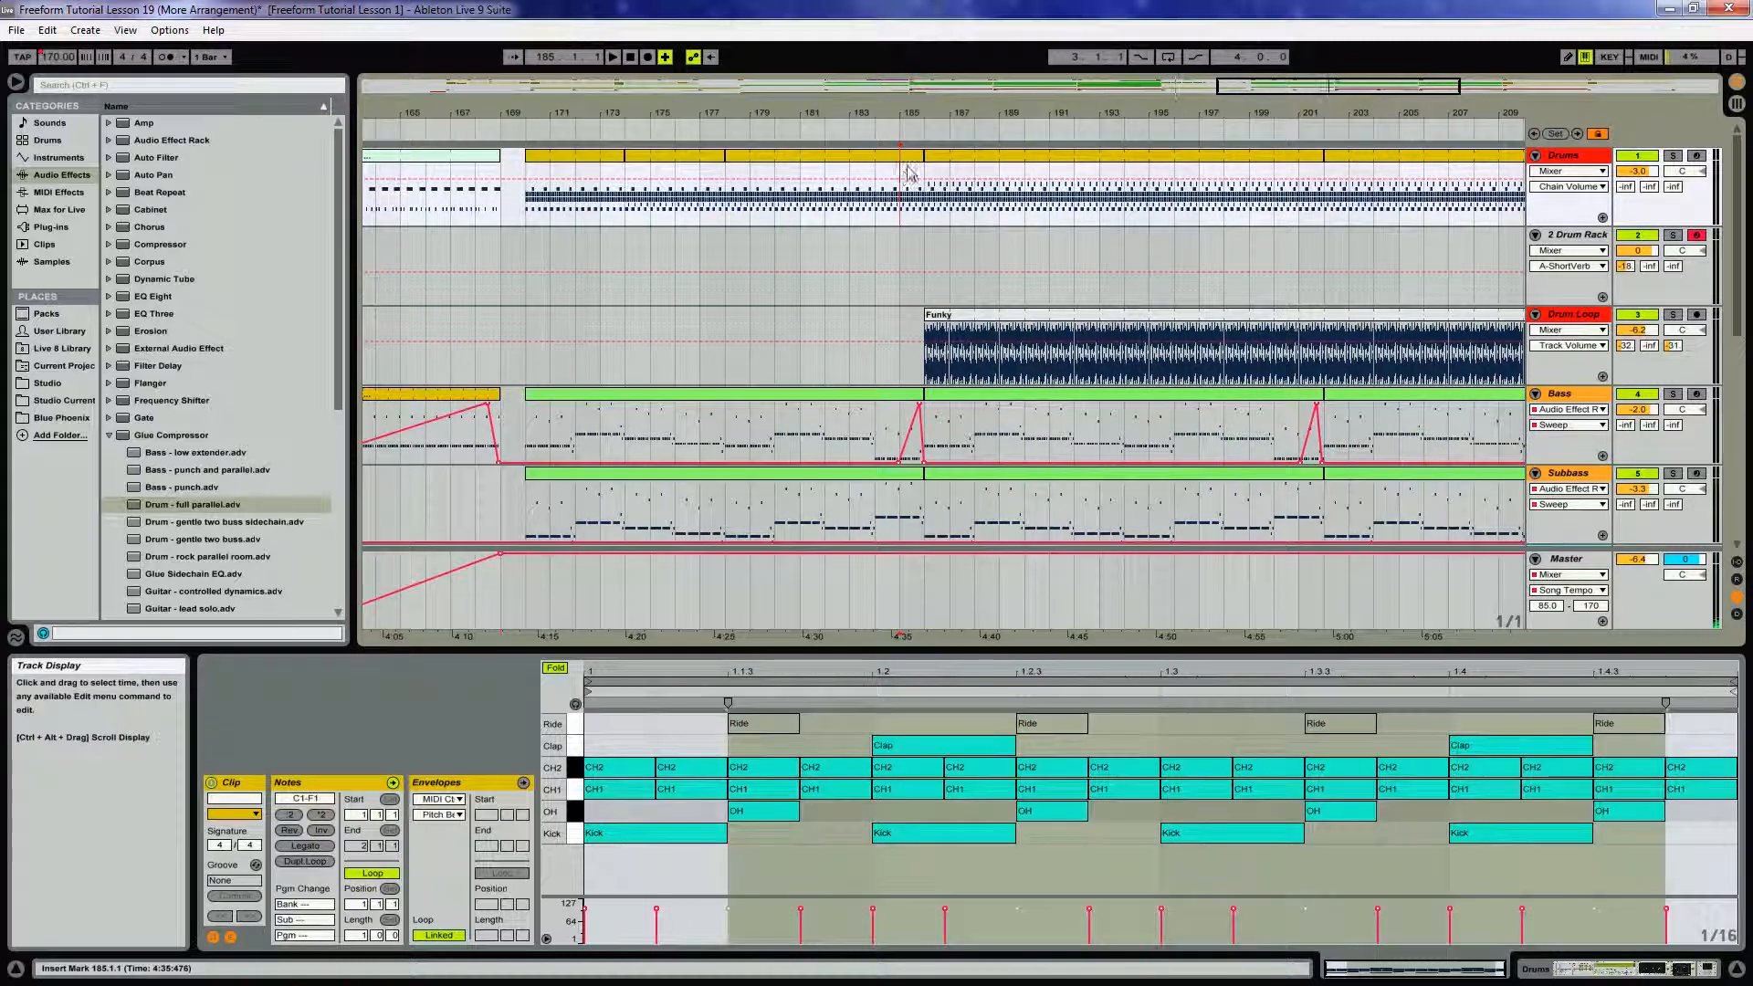
{"action": "left_click", "coordinate": [904, 178]}
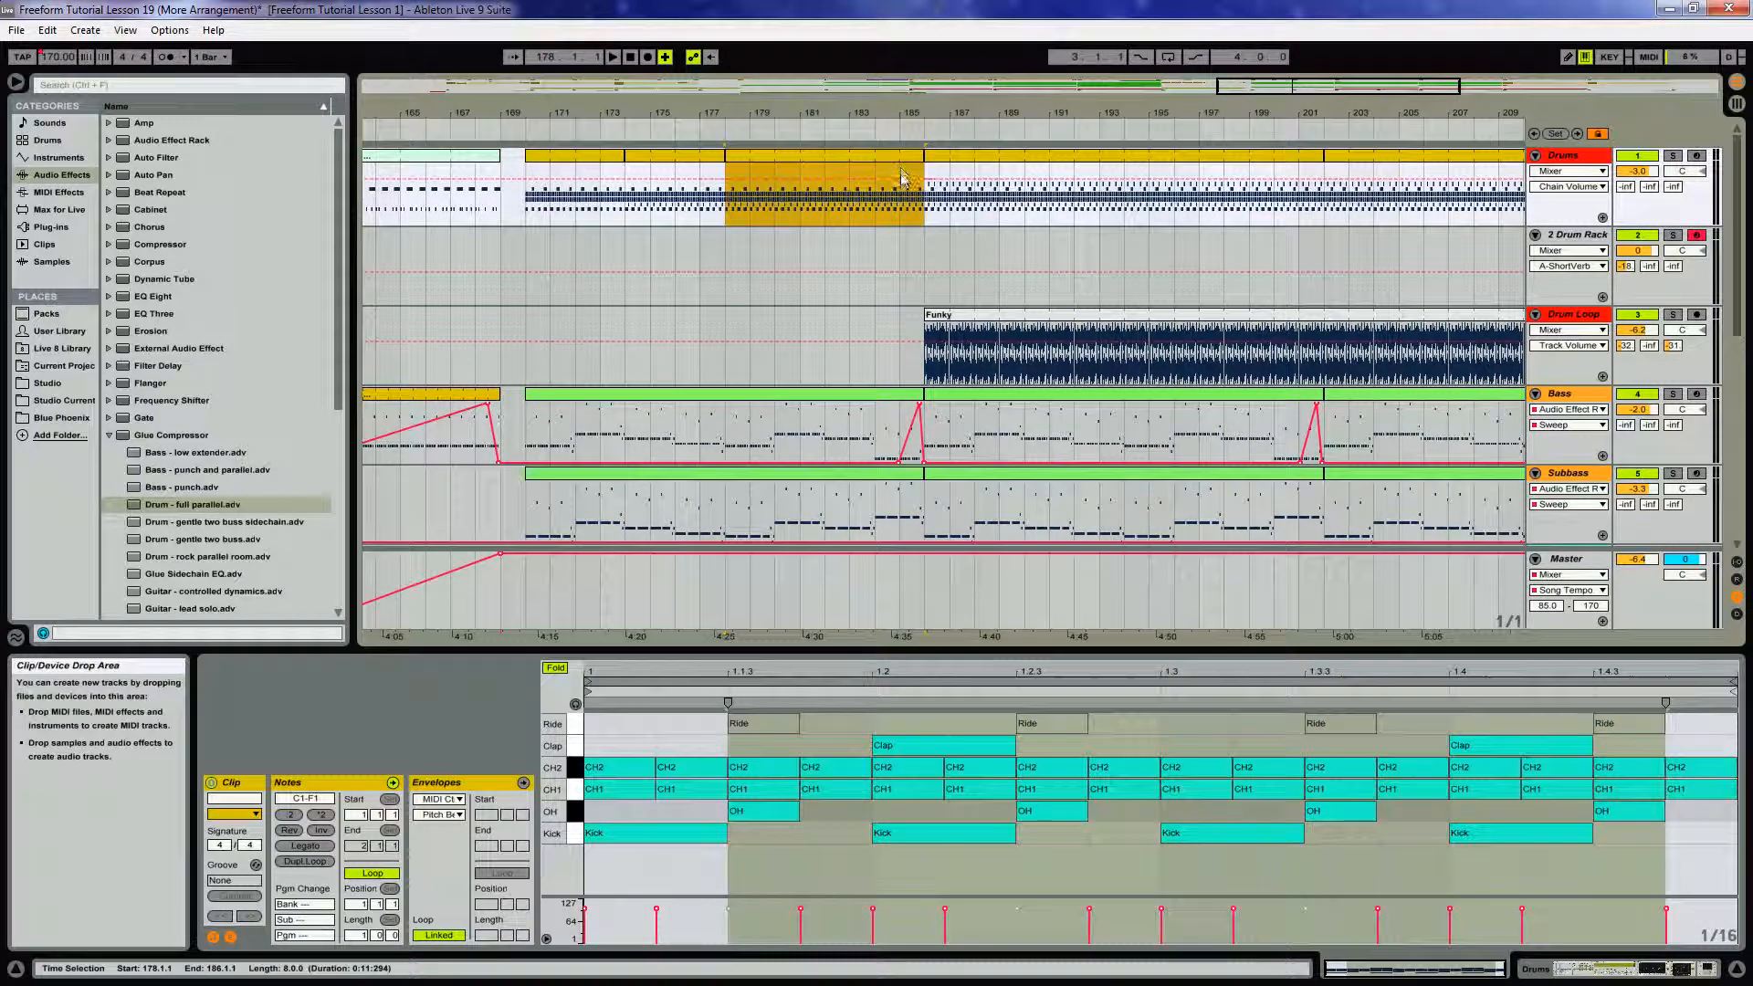
{"action": "left_click", "coordinate": [904, 195]}
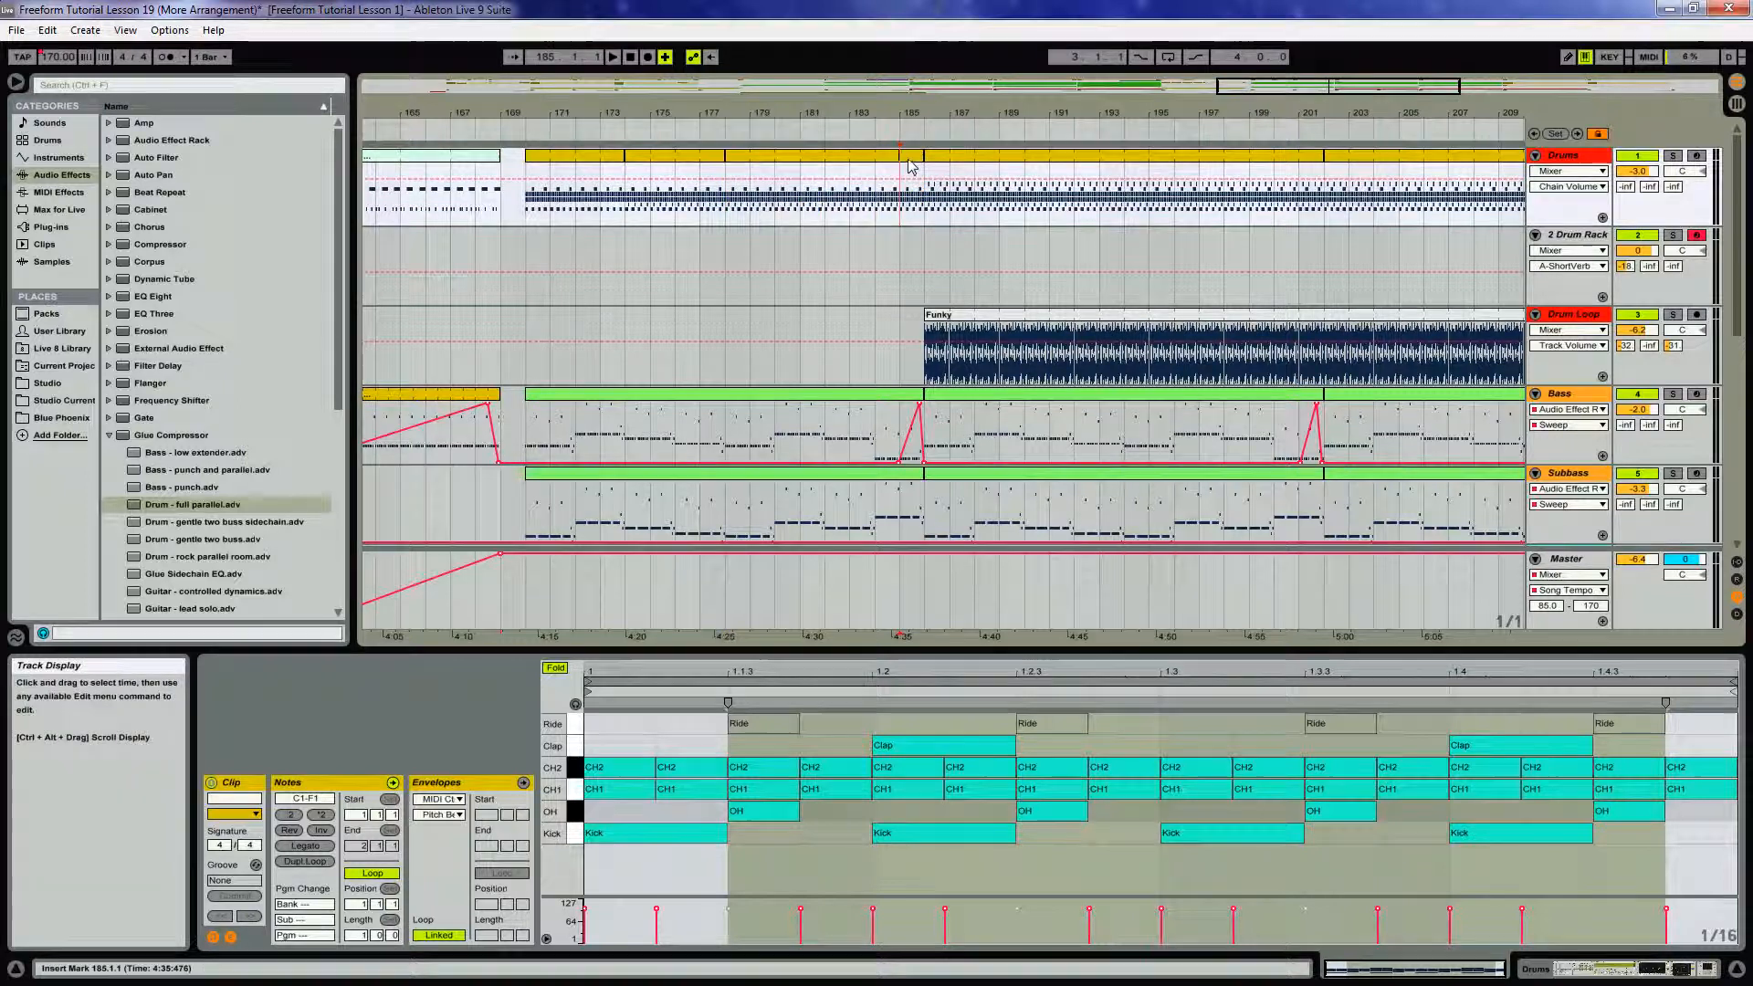
{"action": "key", "text": "ctrl+e"}
{"action": "double_click", "coordinate": [912, 159]}
{"action": "left_click_drag", "start_coordinate": [1554, 832], "coordinate": [1695, 849]}
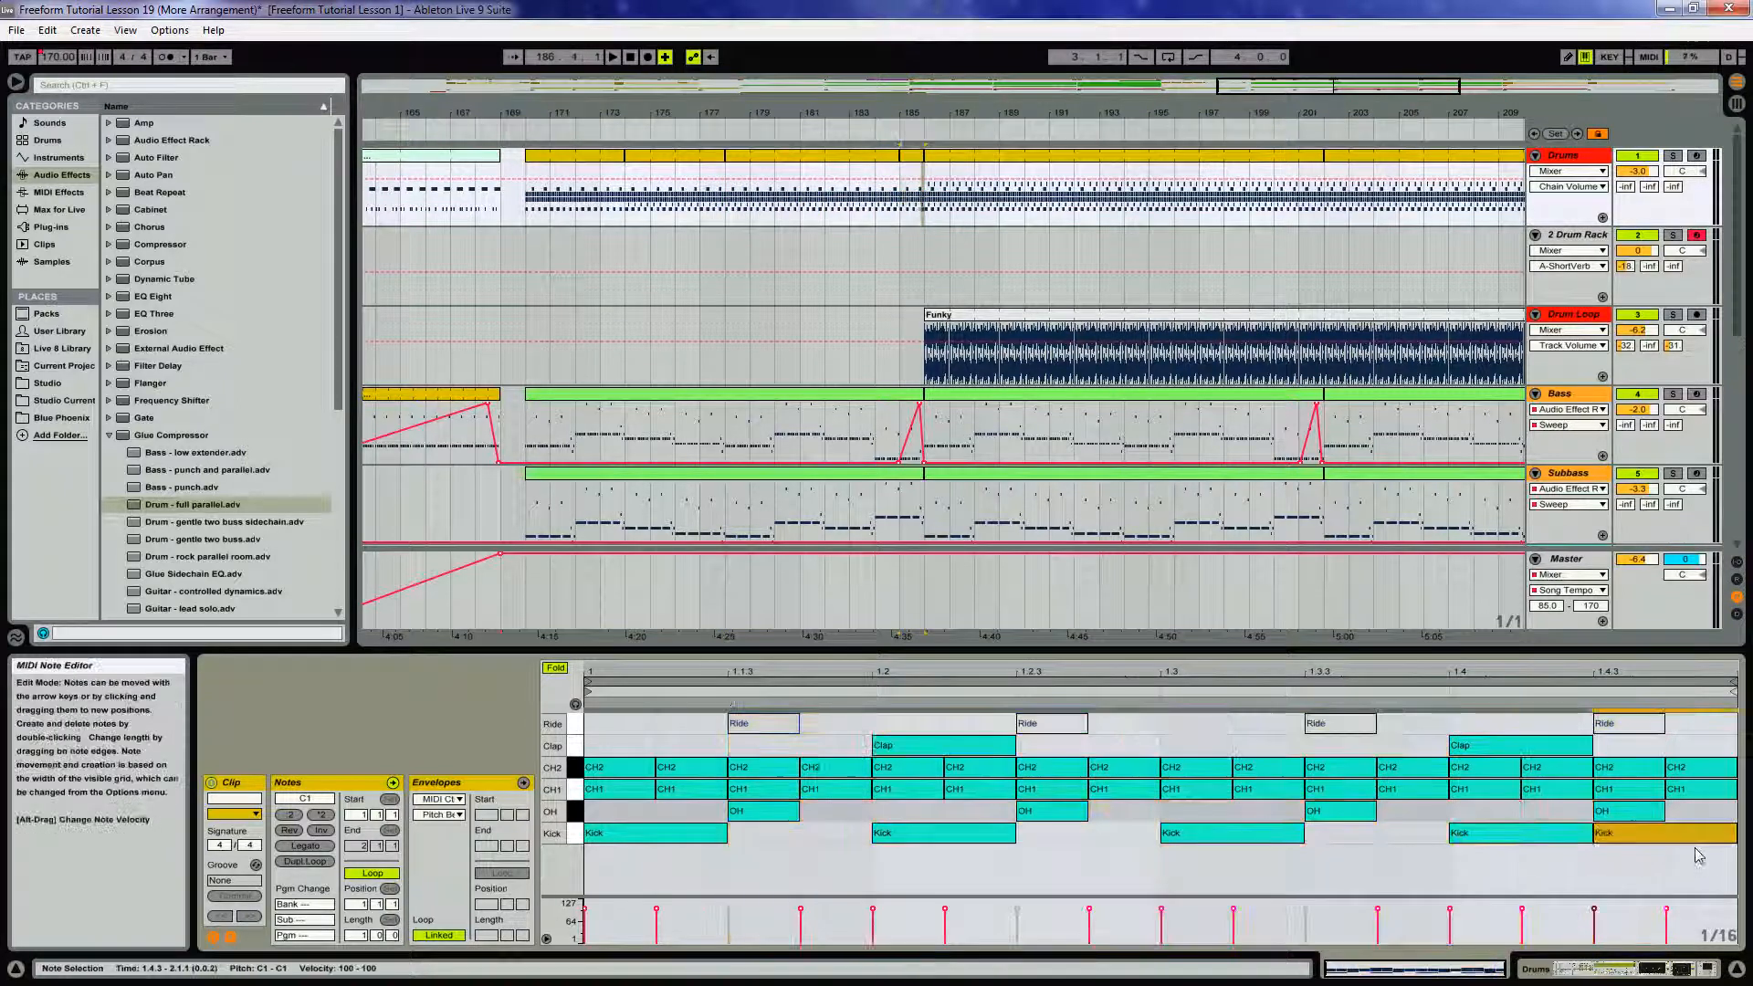
Split the Drums clip at bar 217 and duplicate the new one-bar clip's last kick note to position 1.4.3
{"action": "left_click", "coordinate": [940, 112]}
{"action": "left_click_drag", "start_coordinate": [941, 111], "coordinate": [619, 111]}
{"action": "left_click", "coordinate": [607, 187]}
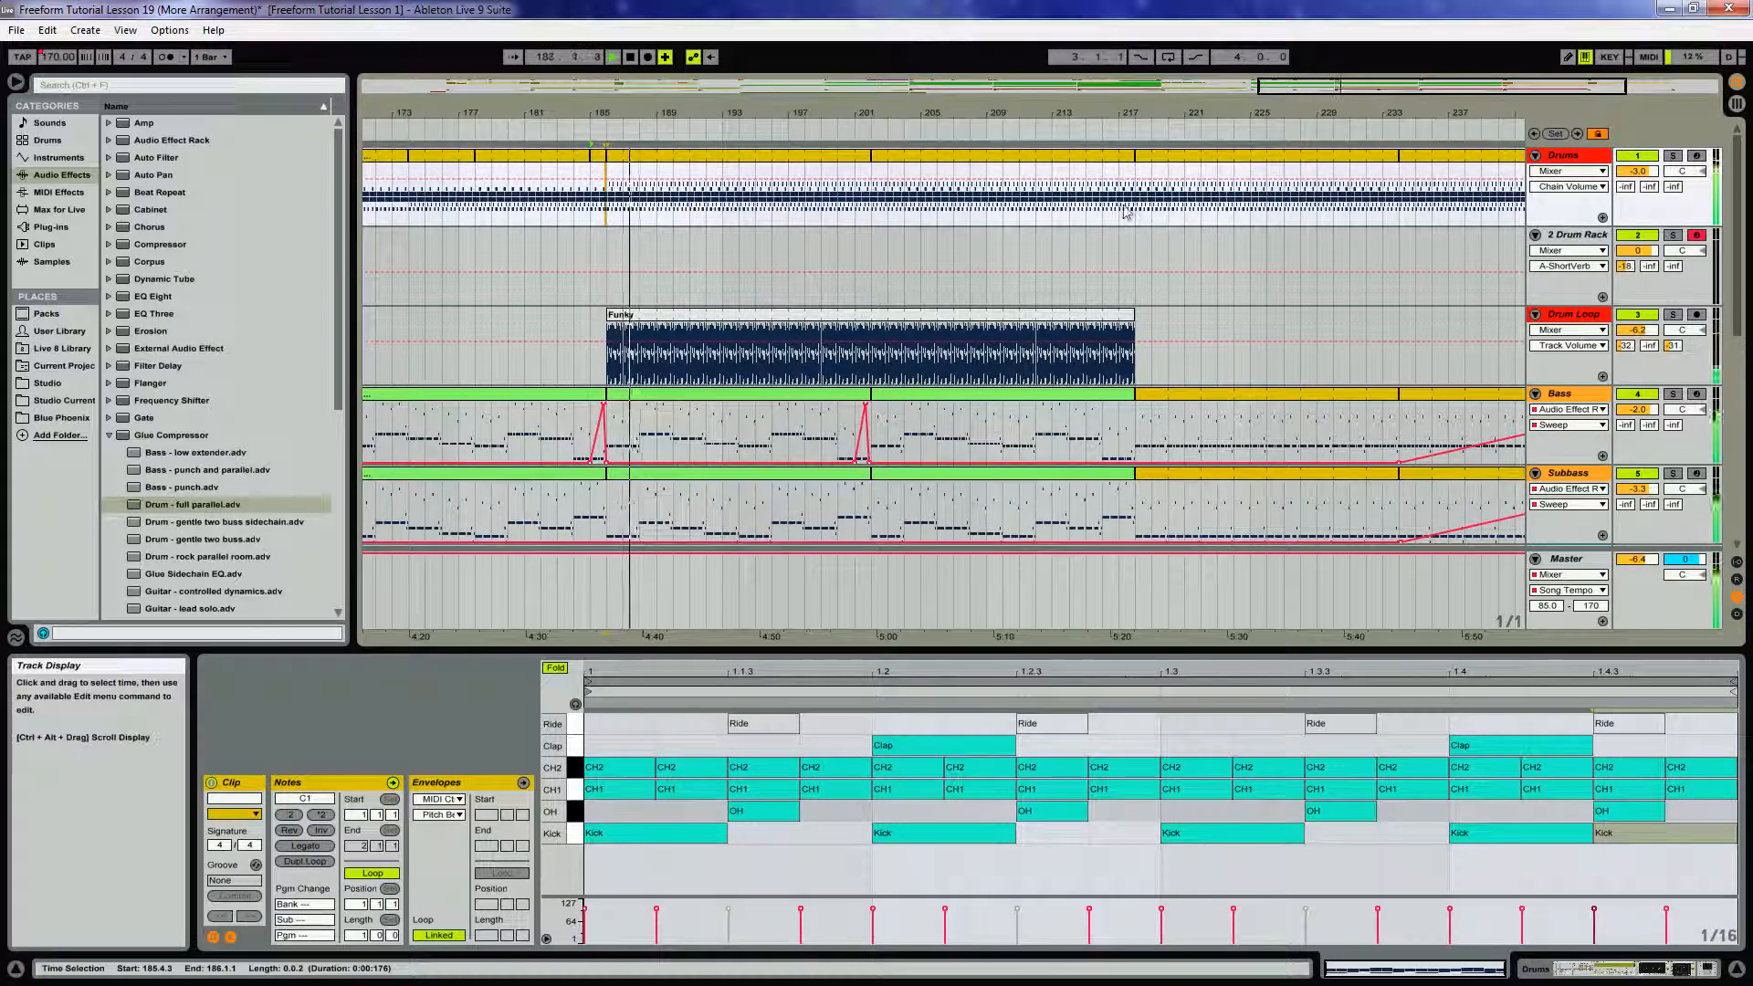
{"action": "left_click", "coordinate": [1127, 211]}
{"action": "key", "text": "ctrl+e"}
{"action": "double_click", "coordinate": [1129, 157]}
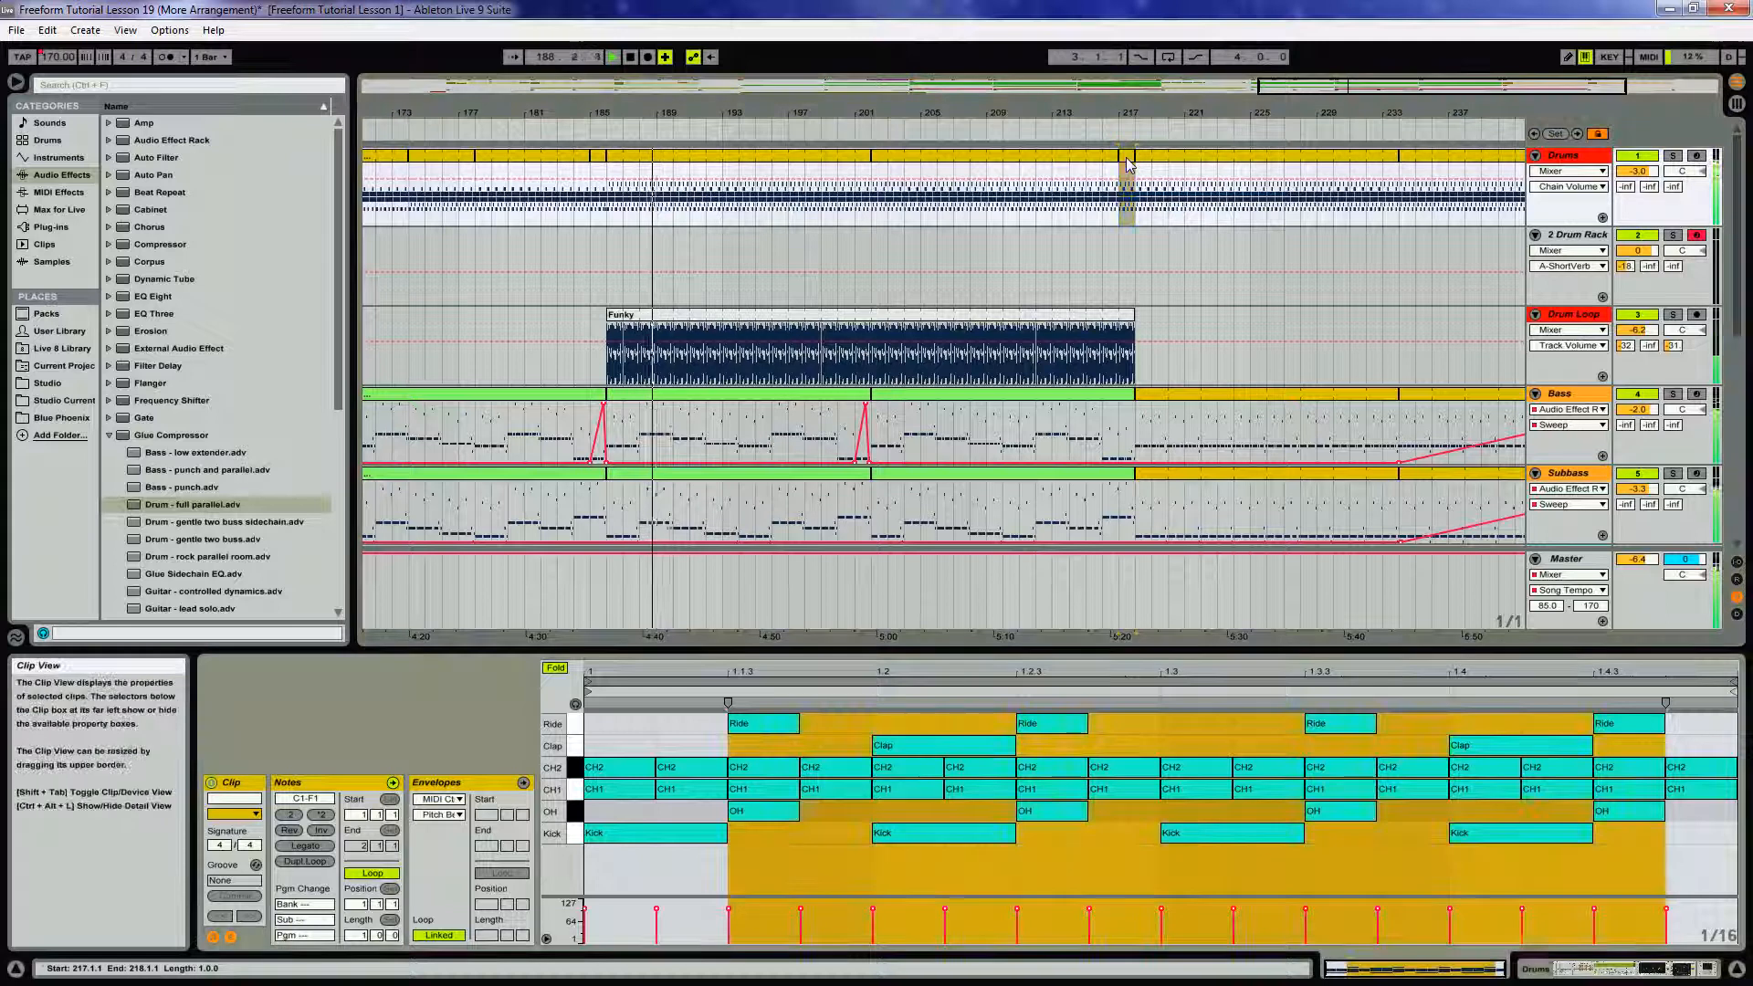
{"action": "left_click", "coordinate": [1542, 840]}
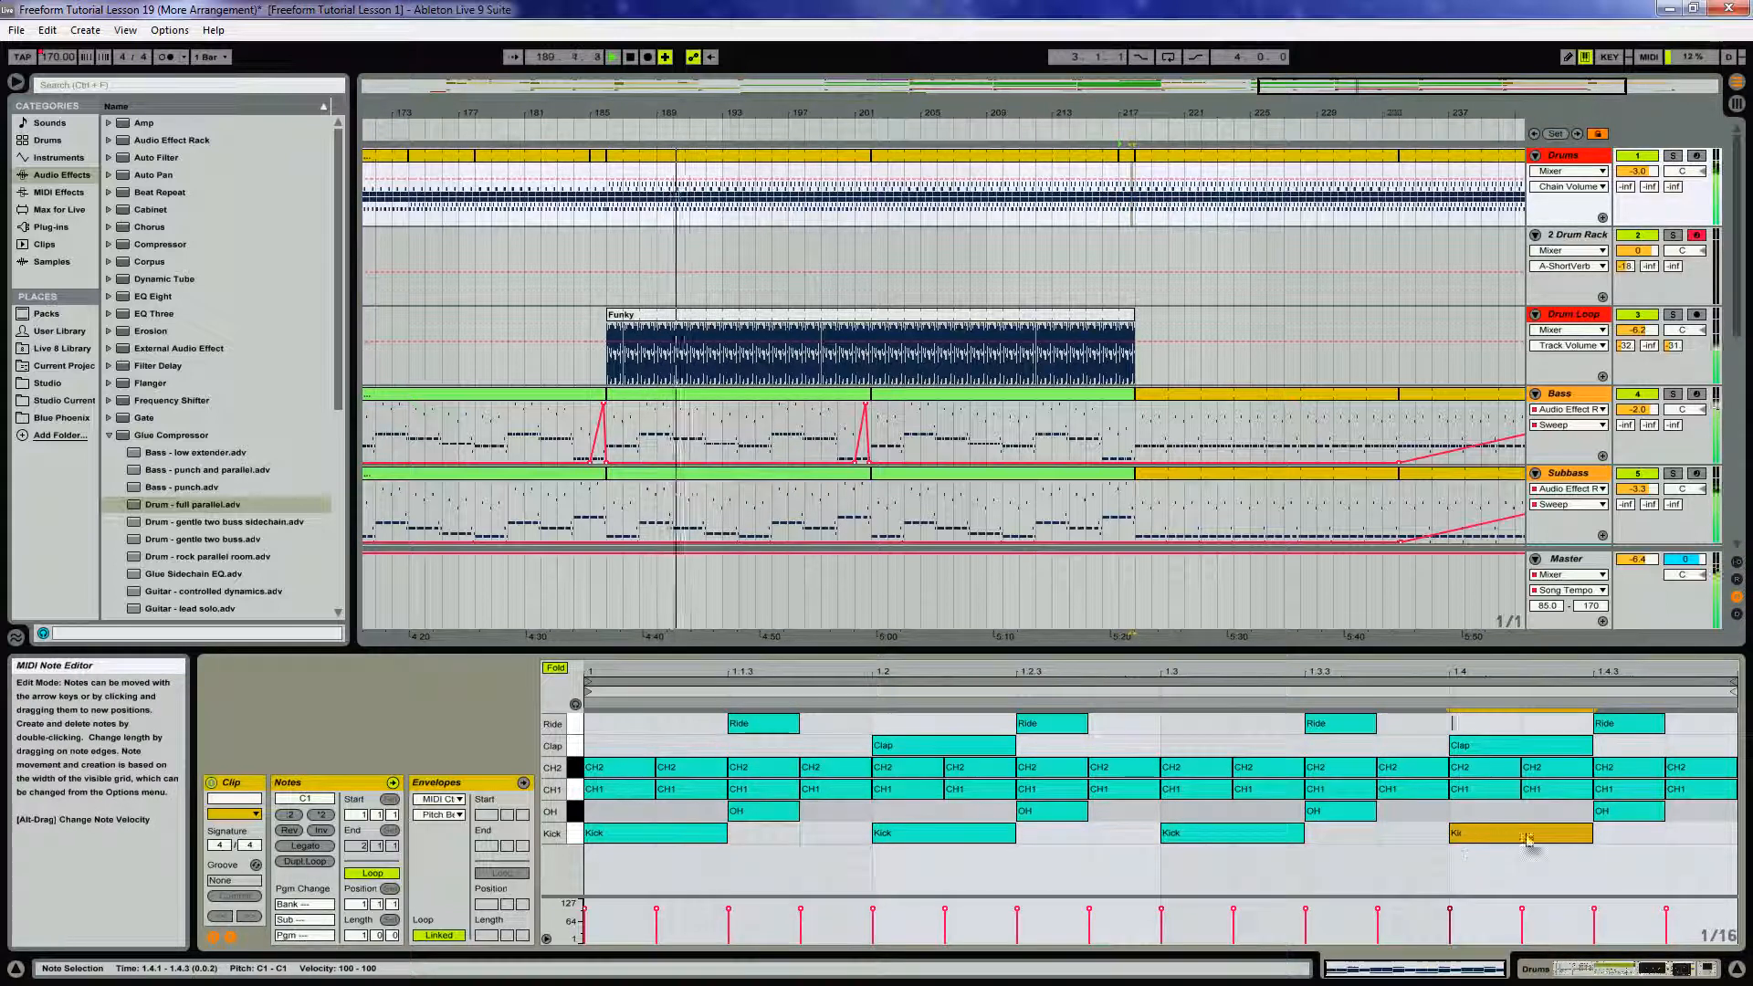
{"action": "key", "text": "ctrl+d"}
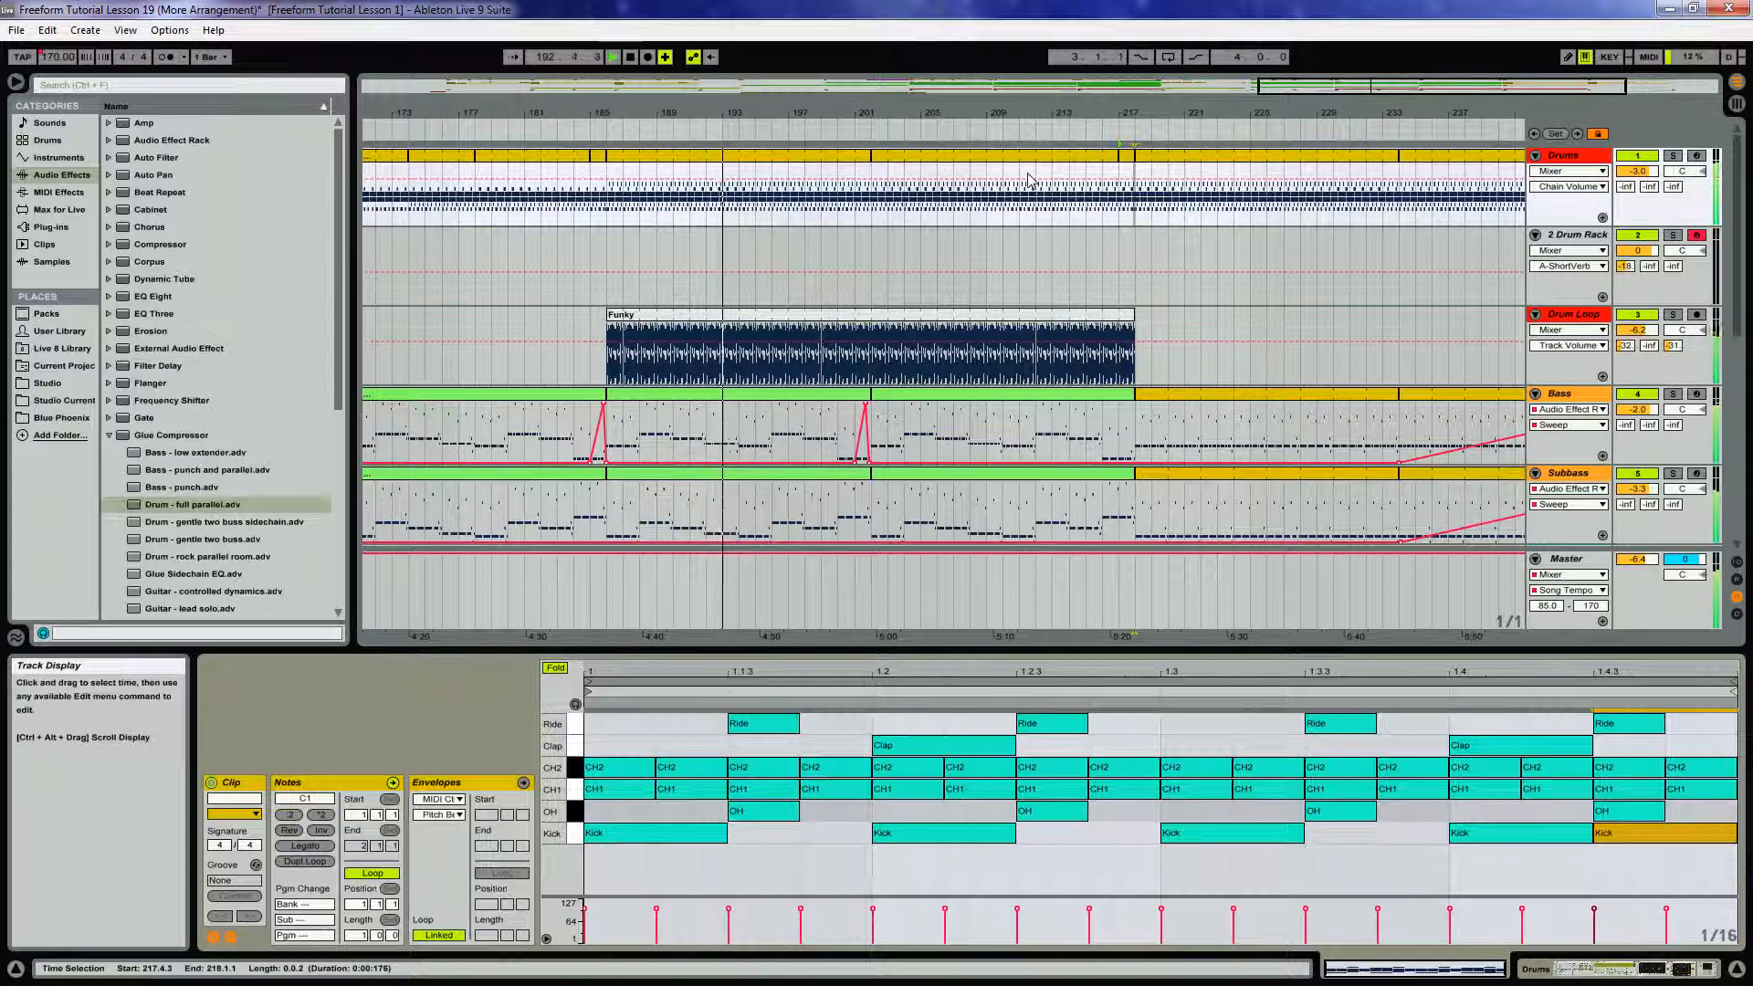
Isolate bar 193 of the Drums track as its own clip, move its last two kicks to 1.2.3 and 1.3.3, and audition the fill
{"action": "left_click_drag", "start_coordinate": [728, 113], "coordinate": [728, 125]}
{"action": "left_click_drag", "start_coordinate": [736, 109], "coordinate": [783, 109]}
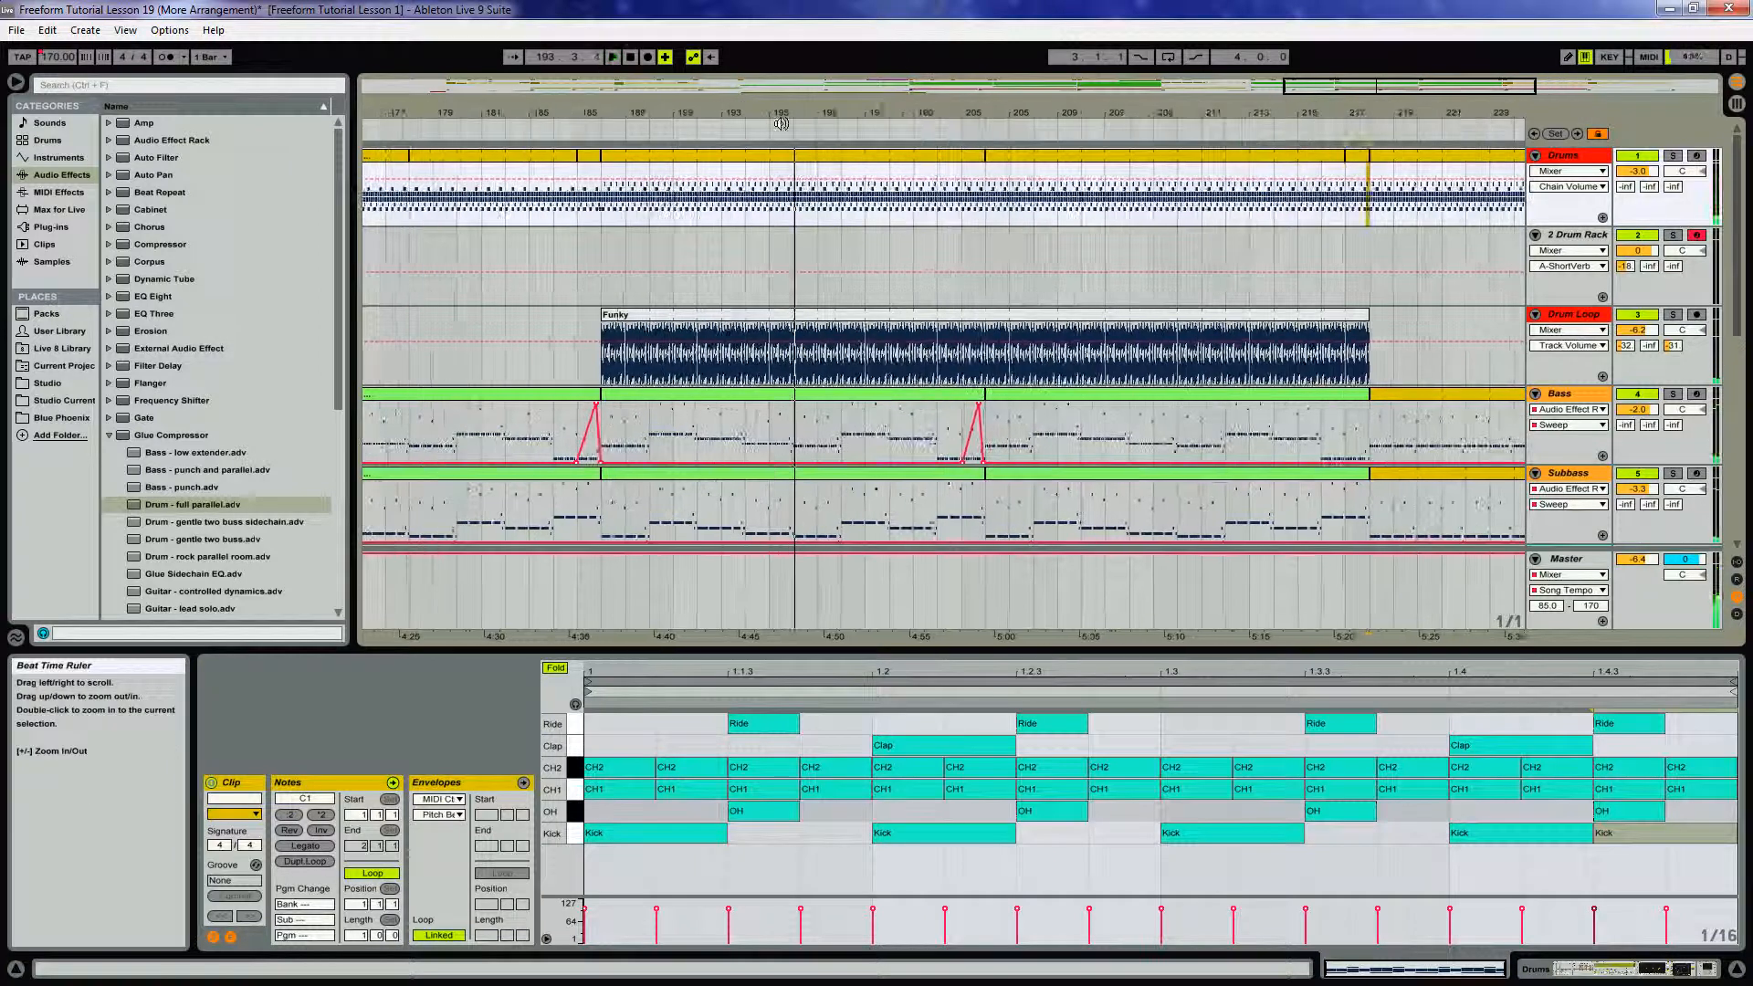
{"action": "left_click", "coordinate": [795, 212]}
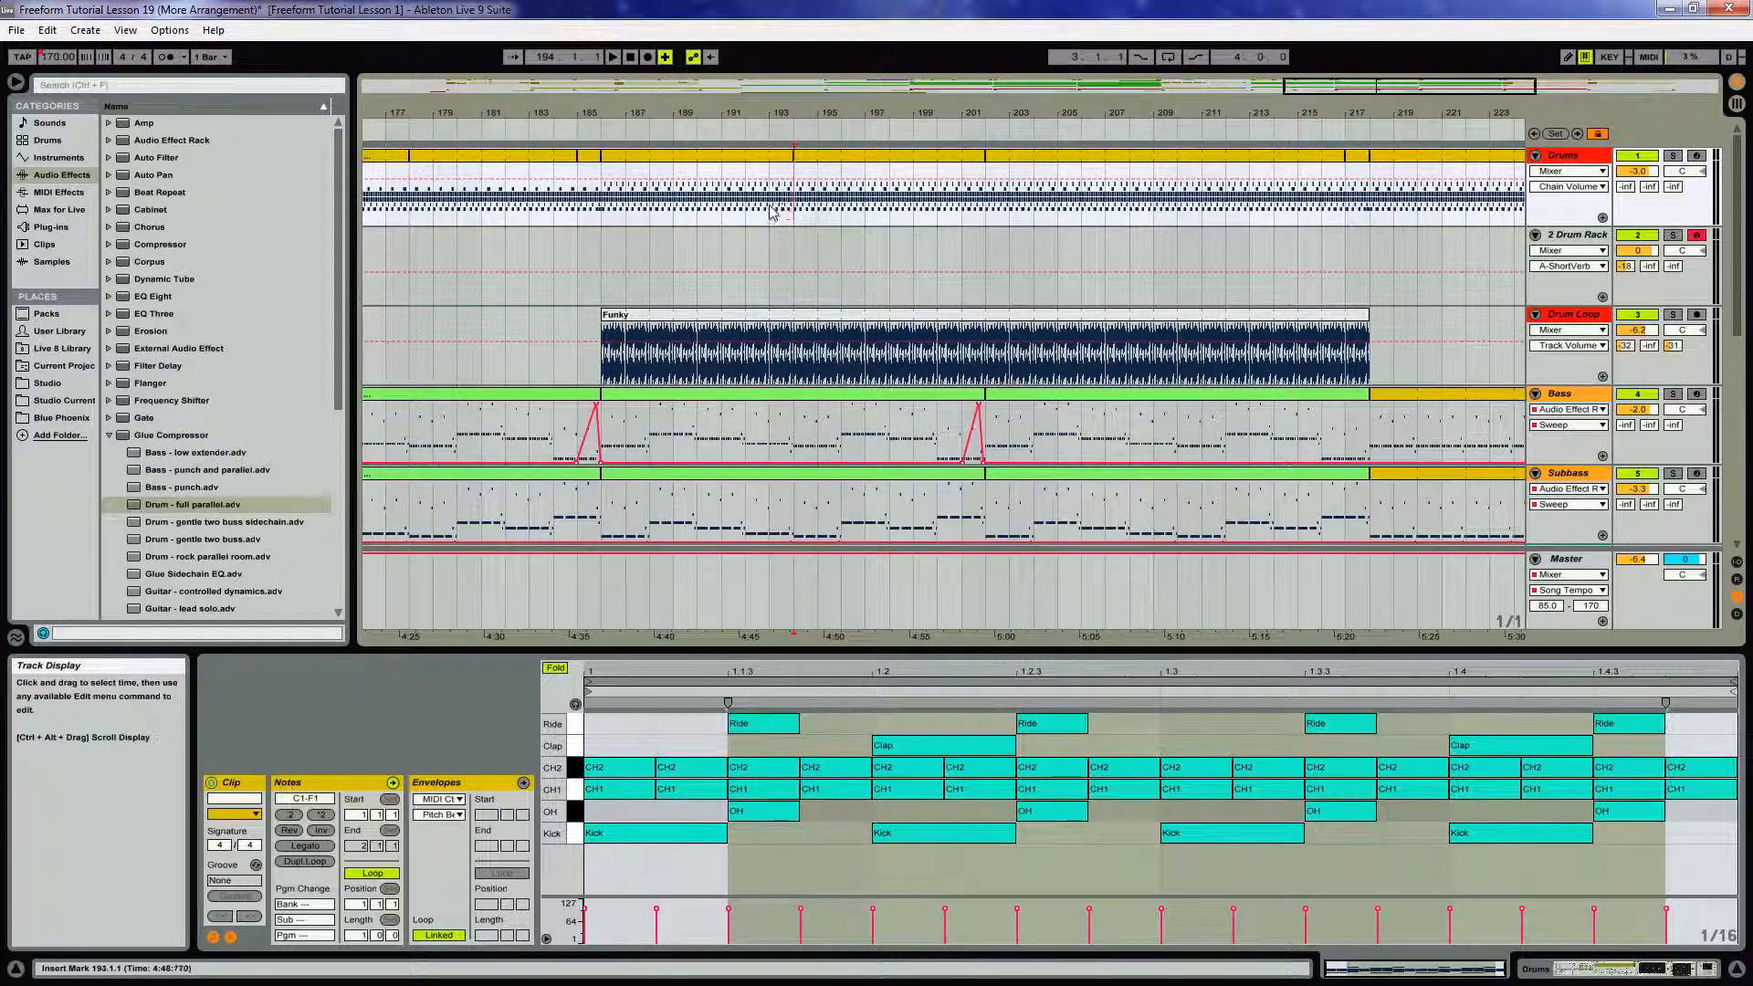
{"action": "double_click", "coordinate": [784, 157]}
{"action": "left_click", "coordinate": [1402, 840]}
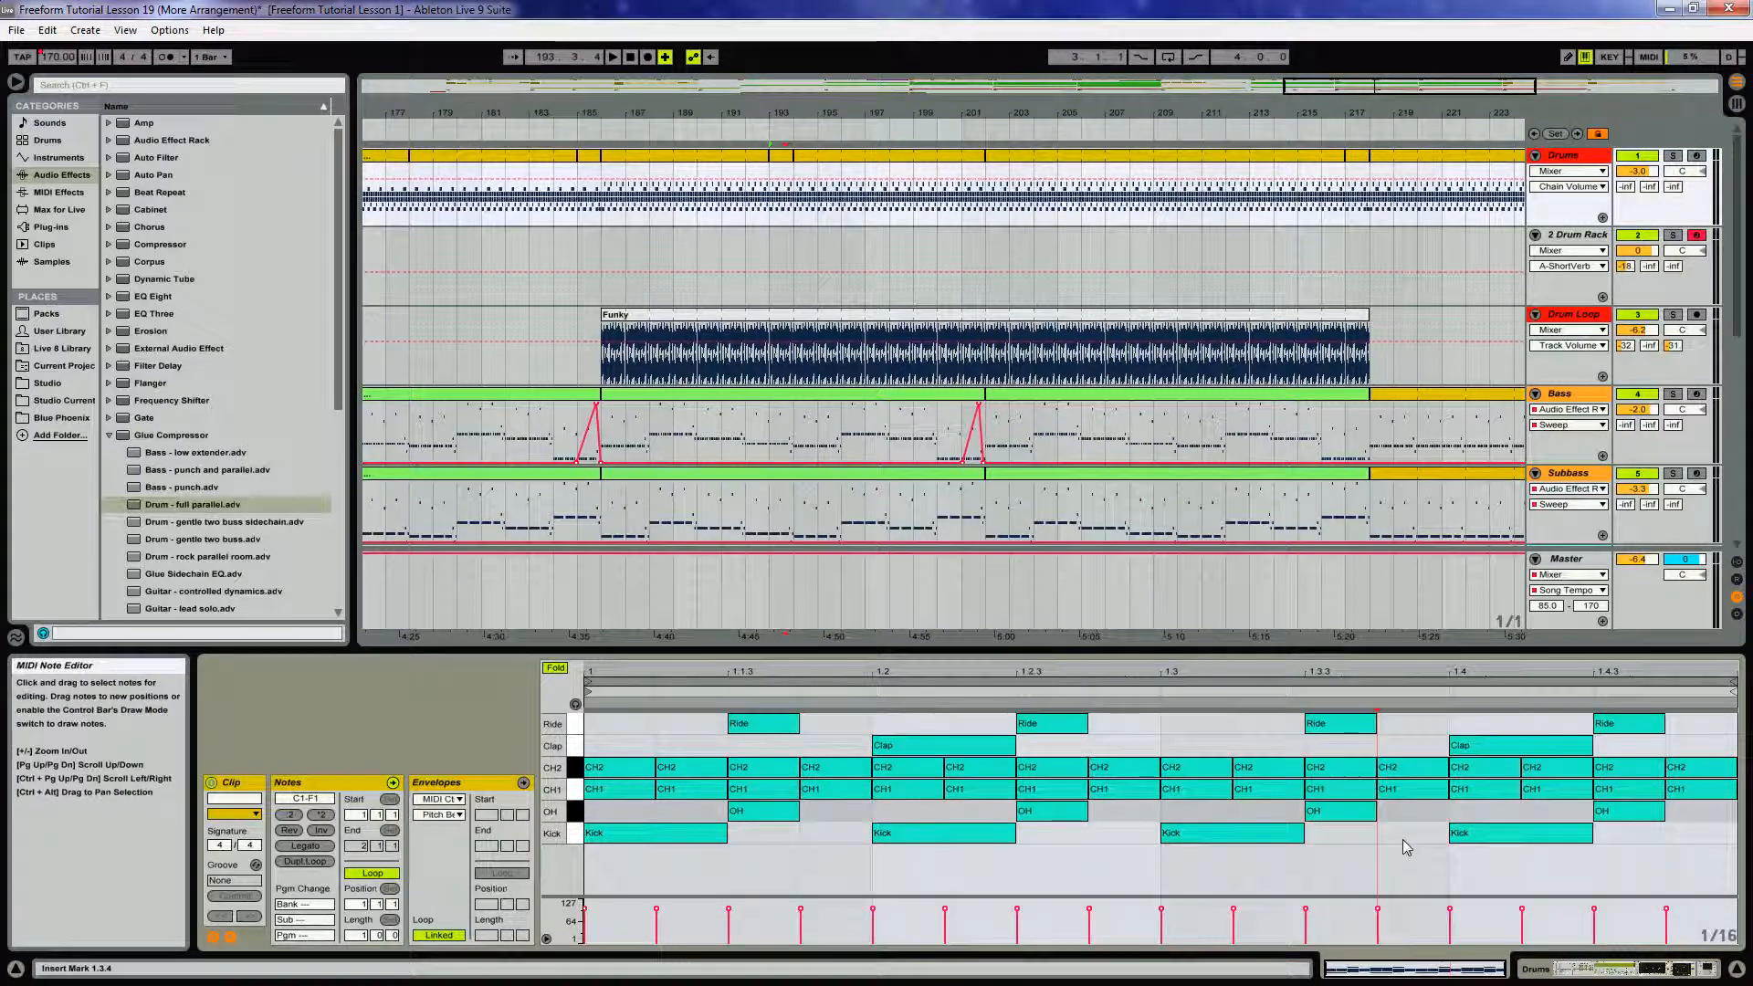
{"action": "left_click", "coordinate": [1270, 837]}
{"action": "left_click_drag", "start_coordinate": [1202, 848], "coordinate": [1119, 848]}
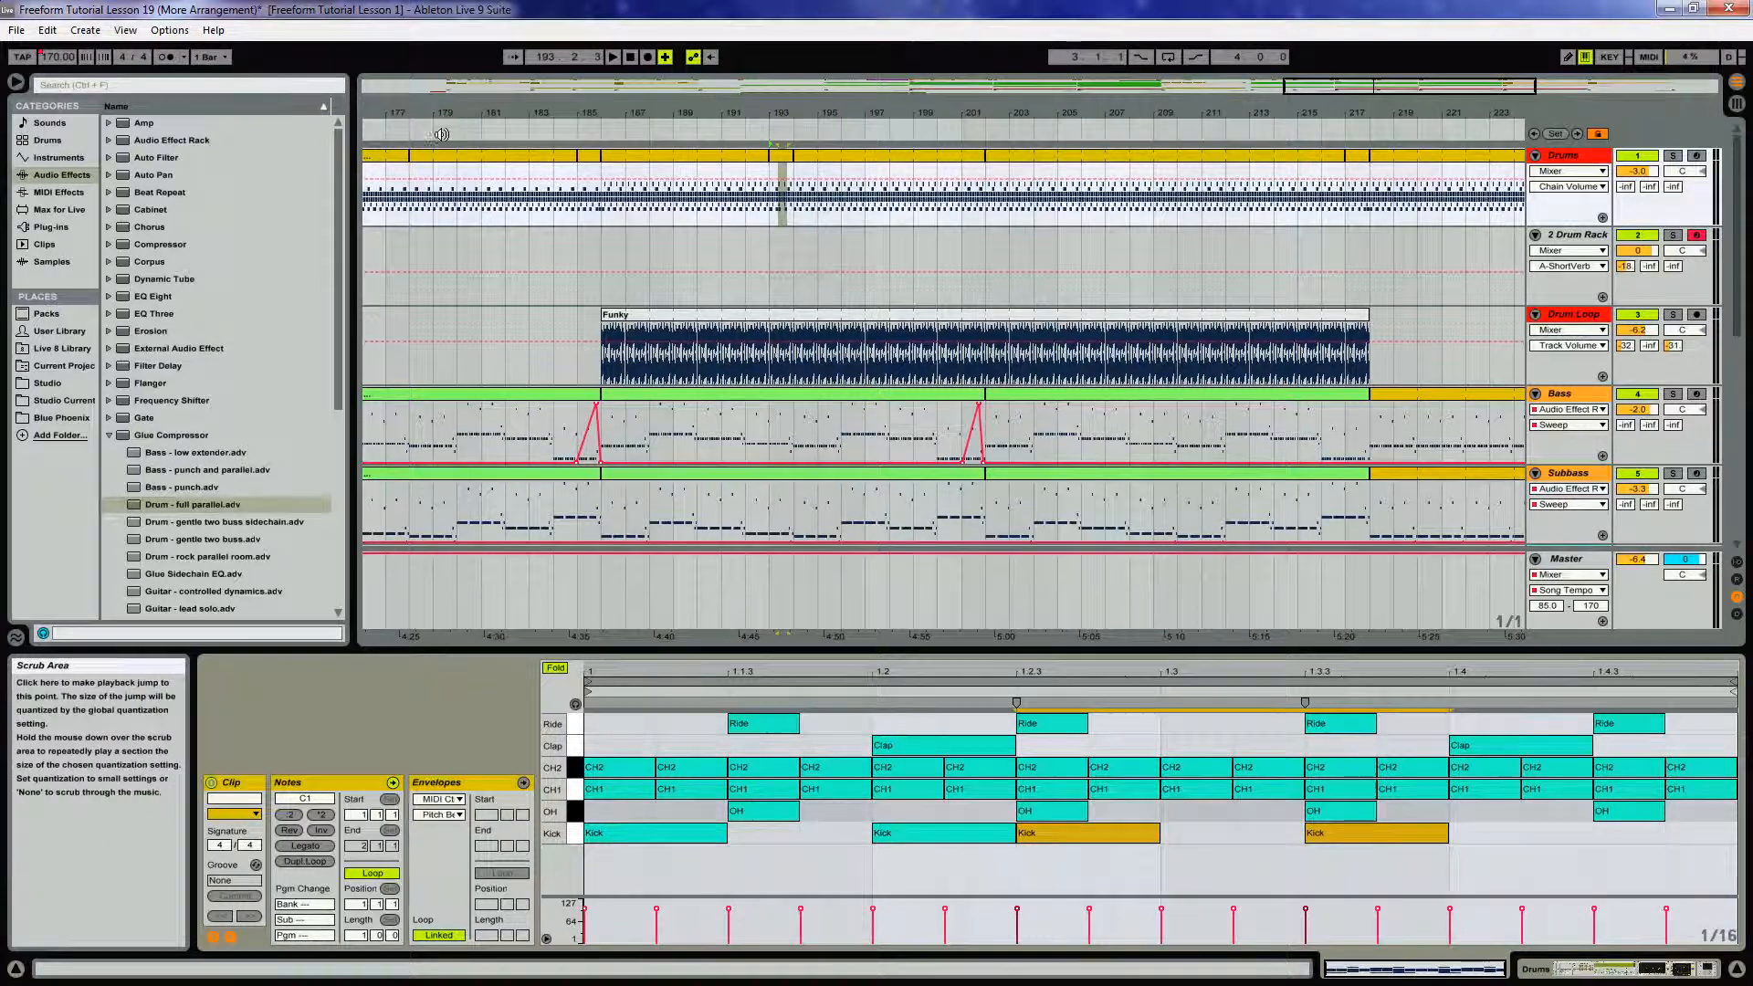
{"action": "left_click", "coordinate": [527, 130]}
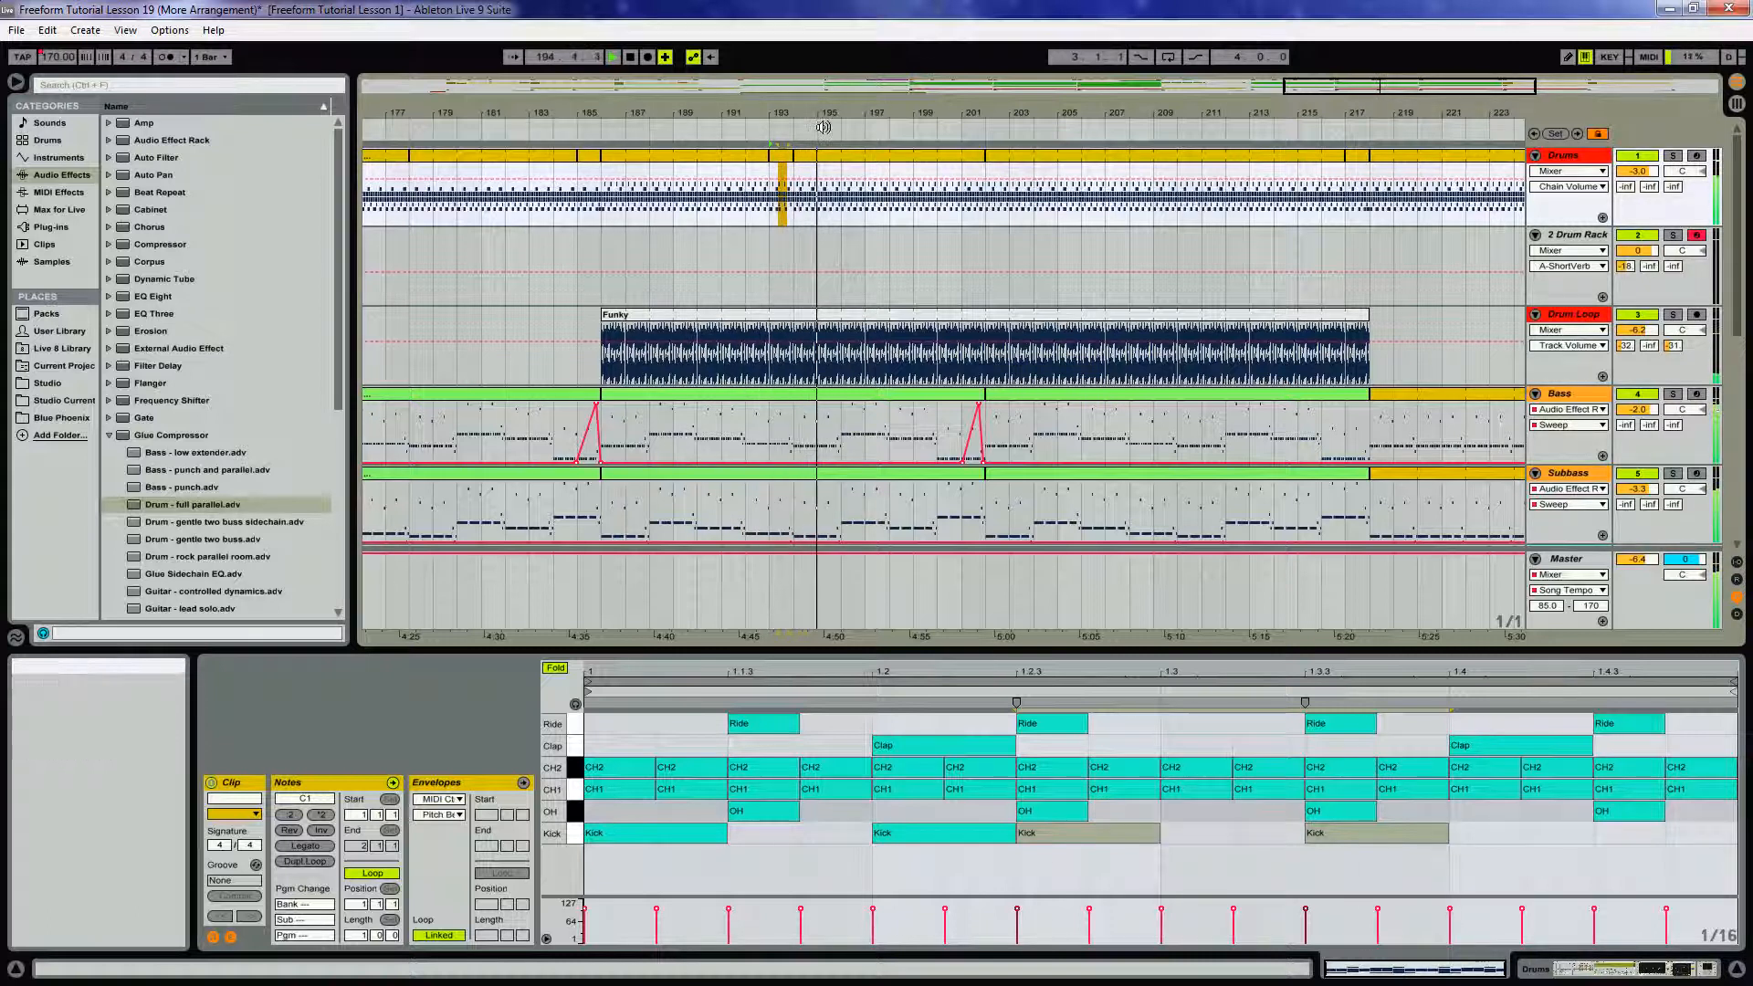
Split the Drums clip at bar 249 and deactivate the kick, hi-hat and ride notes in the new clip's last beat
{"action": "left_click_drag", "start_coordinate": [795, 107], "coordinate": [699, 115]}
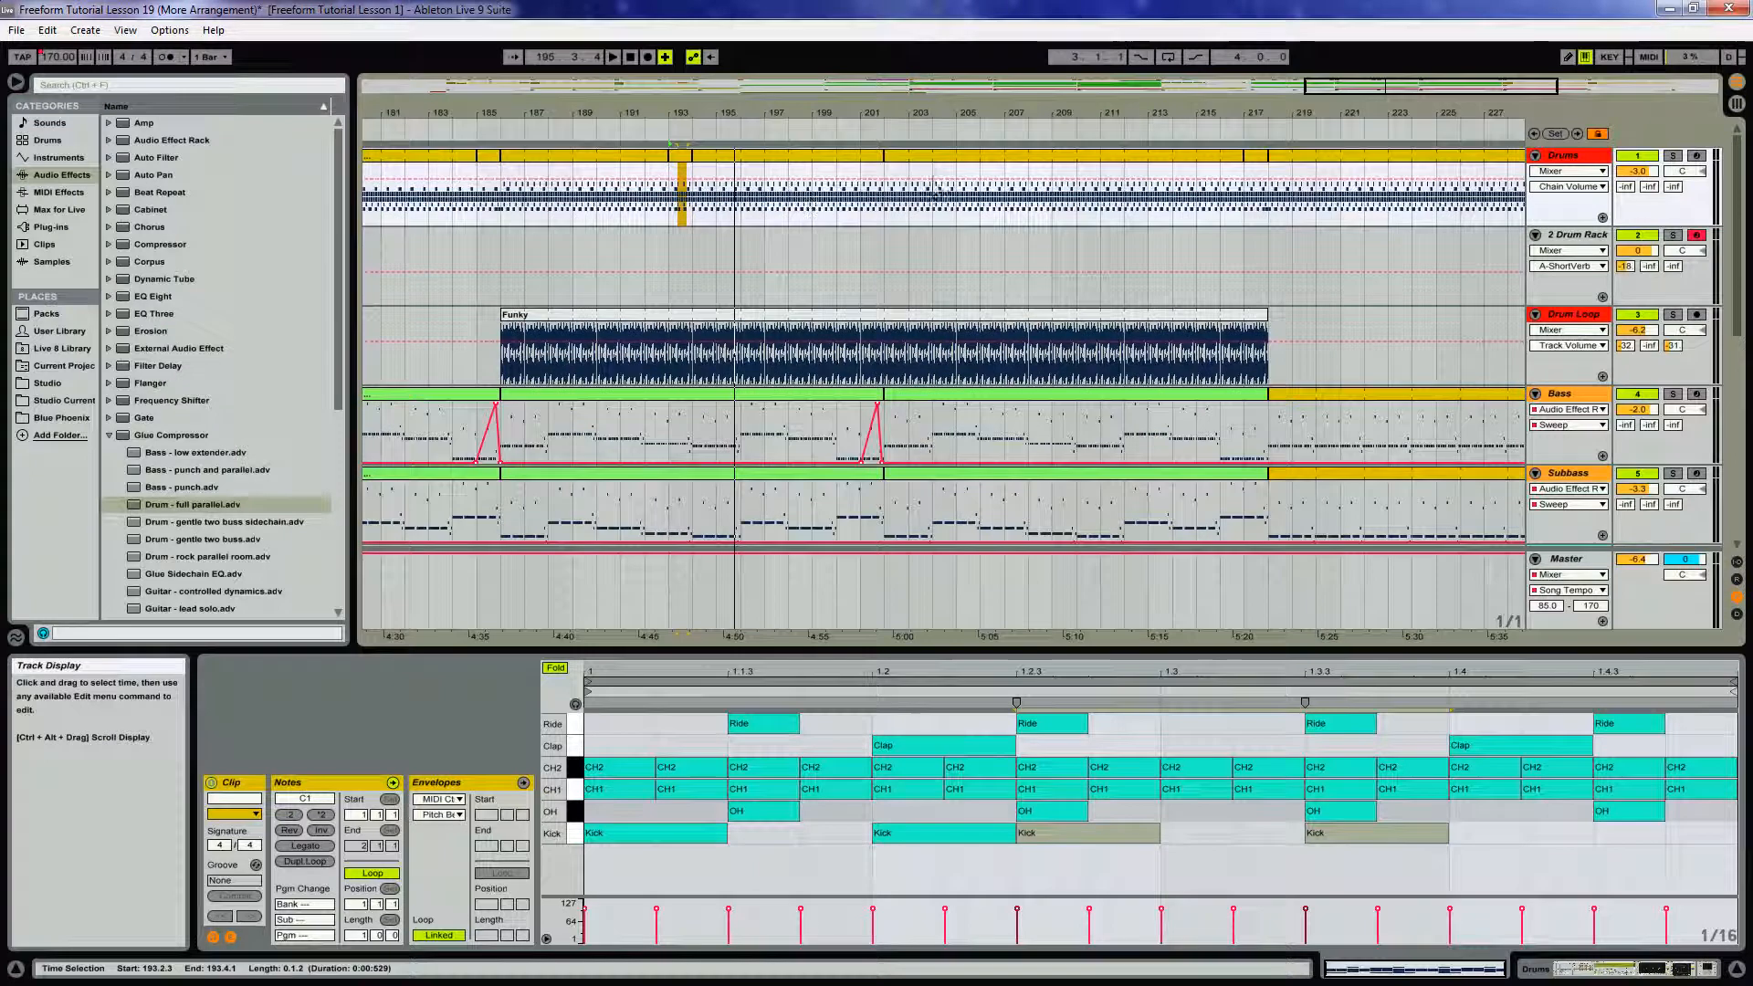
{"action": "left_click_drag", "start_coordinate": [1316, 110], "coordinate": [916, 109]}
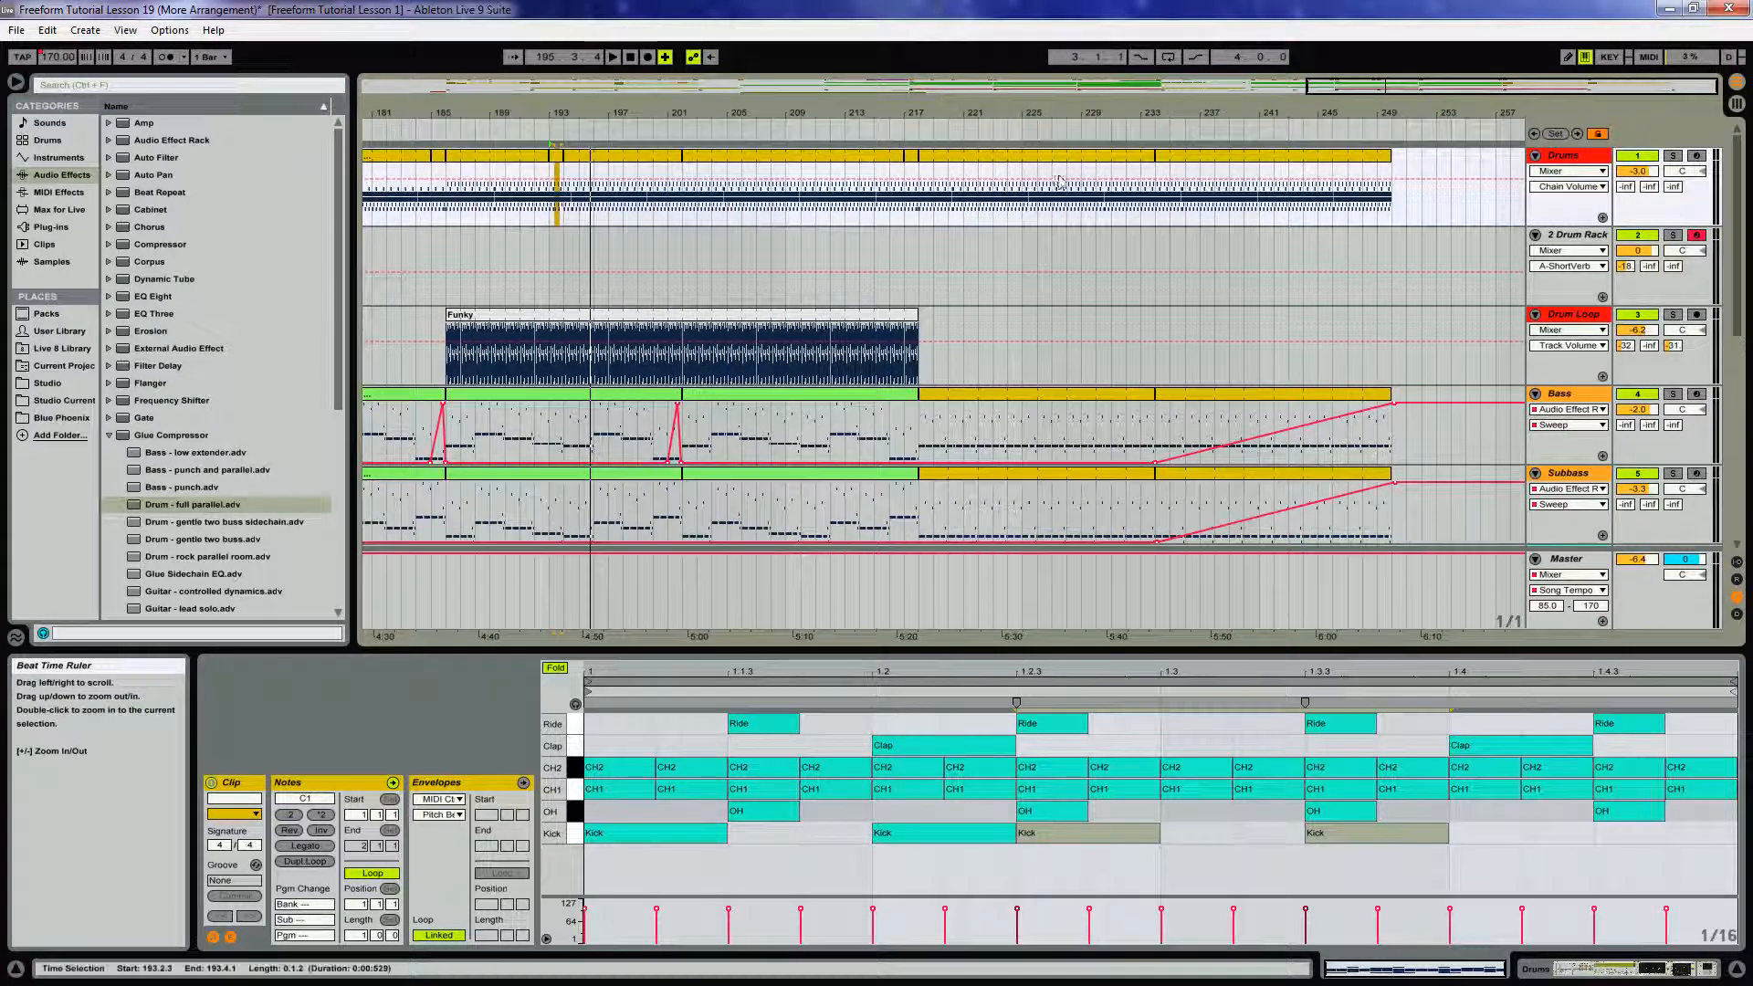
{"action": "left_click", "coordinate": [1384, 208]}
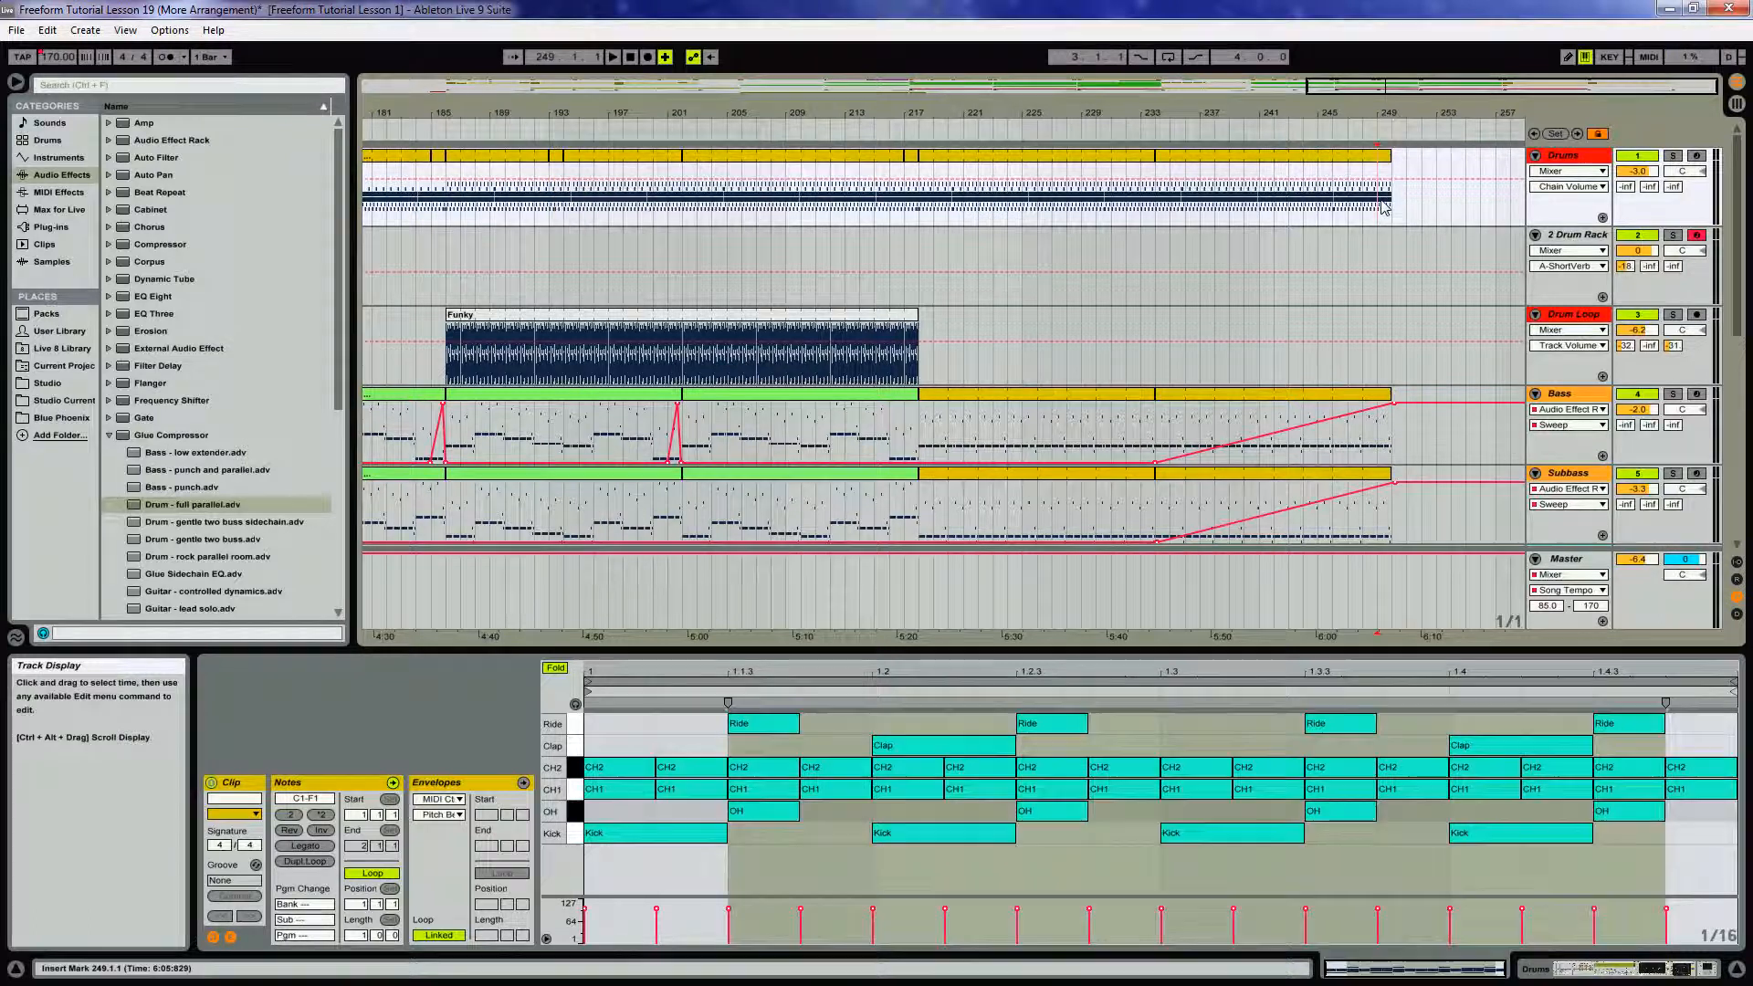
{"action": "key", "text": "ctrl+e"}
{"action": "double_click", "coordinate": [1385, 156]}
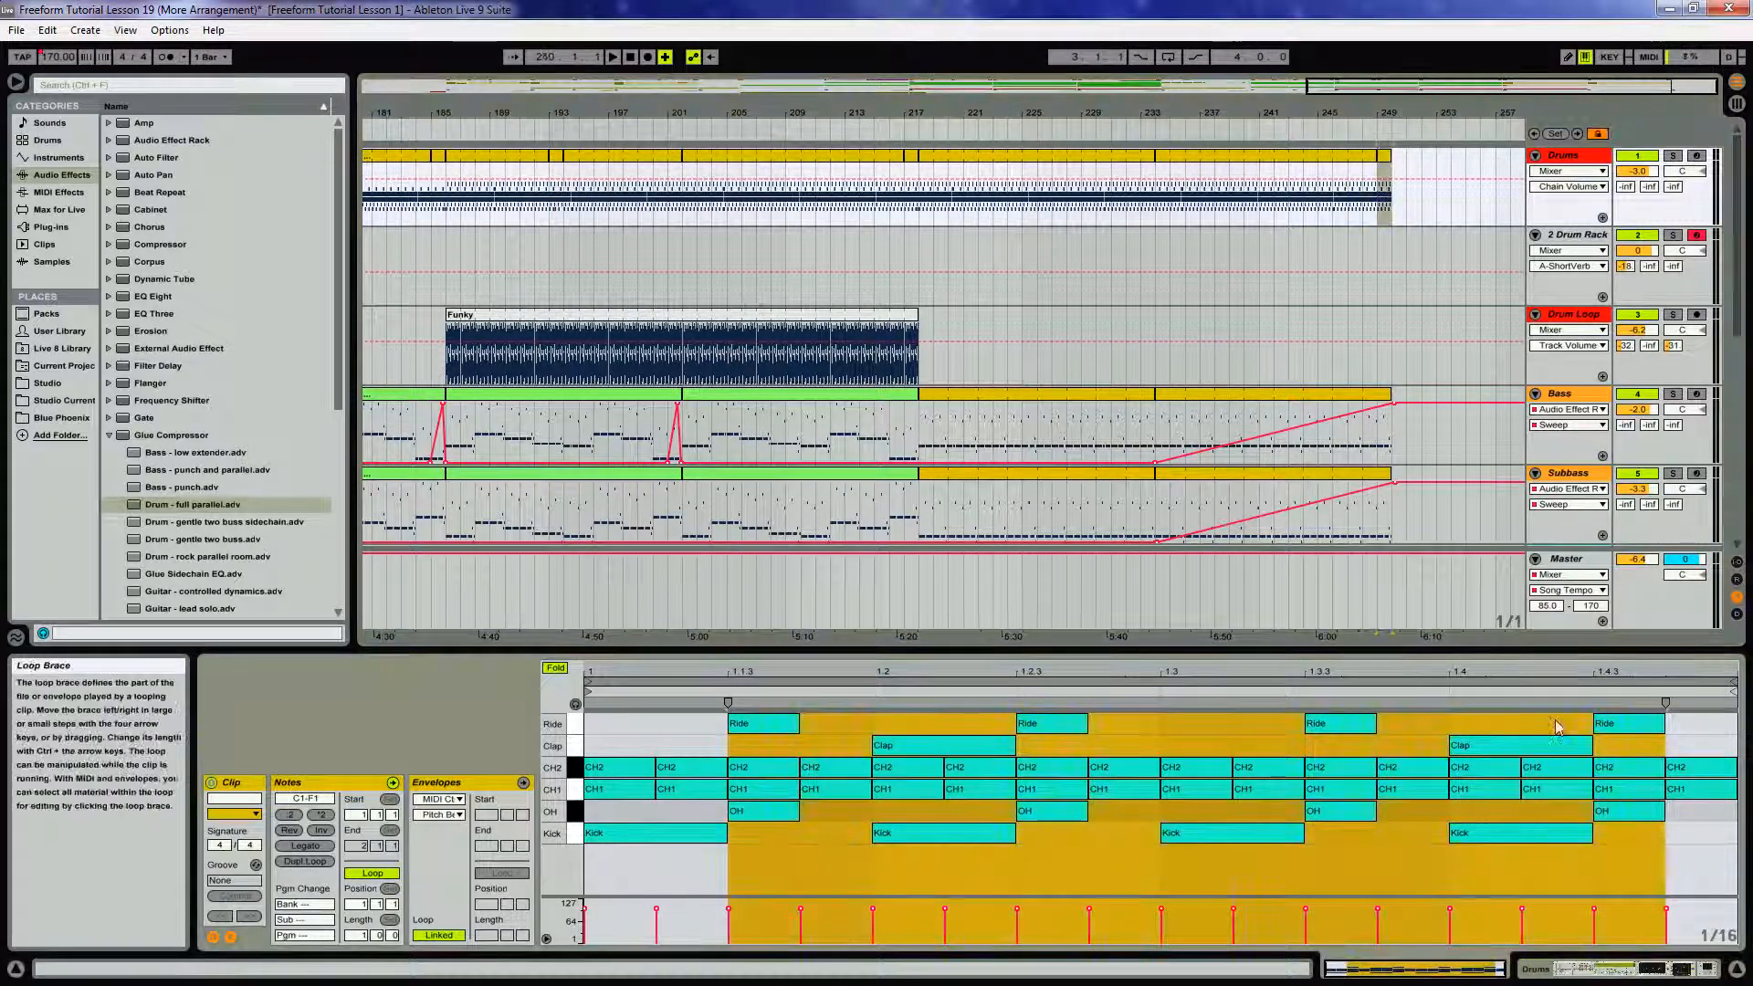
{"action": "left_click_drag", "start_coordinate": [1699, 839], "coordinate": [1483, 781]}
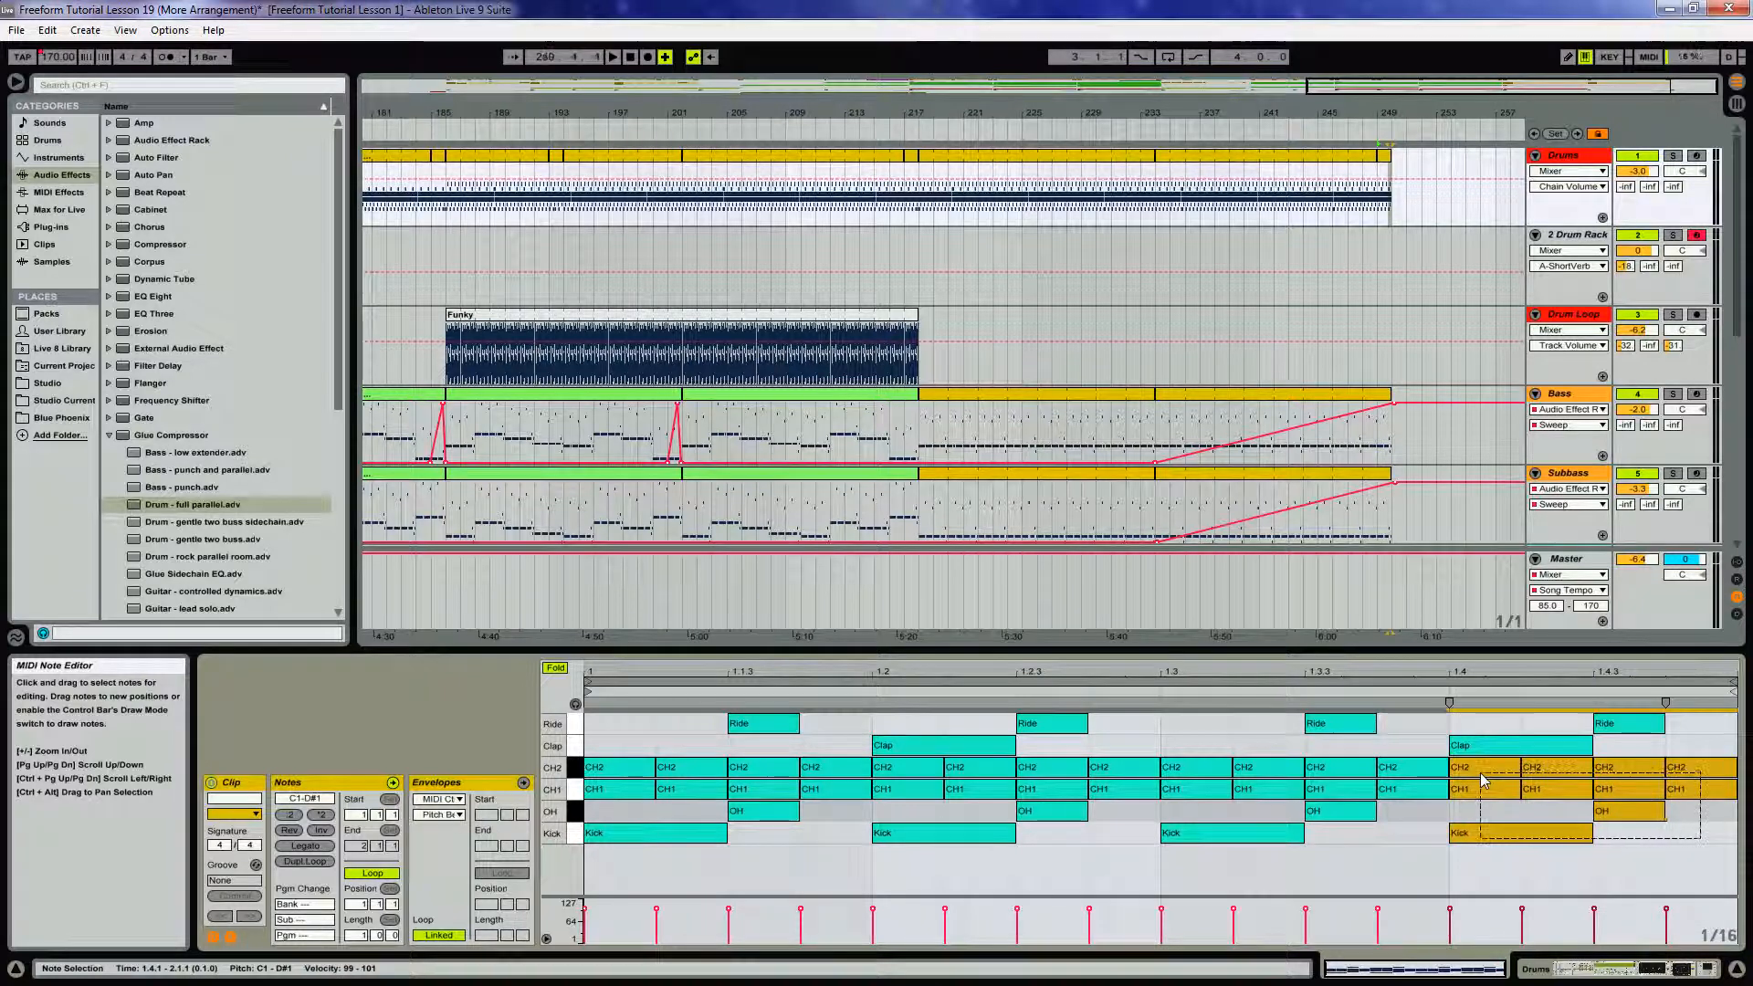
{"action": "key", "text": "0"}
{"action": "left_click", "coordinate": [1631, 729]}
{"action": "key", "text": "0"}
Audition the drum break at the end of the Drums track around bar 249 and stop playback
{"action": "left_click", "coordinate": [1360, 130]}
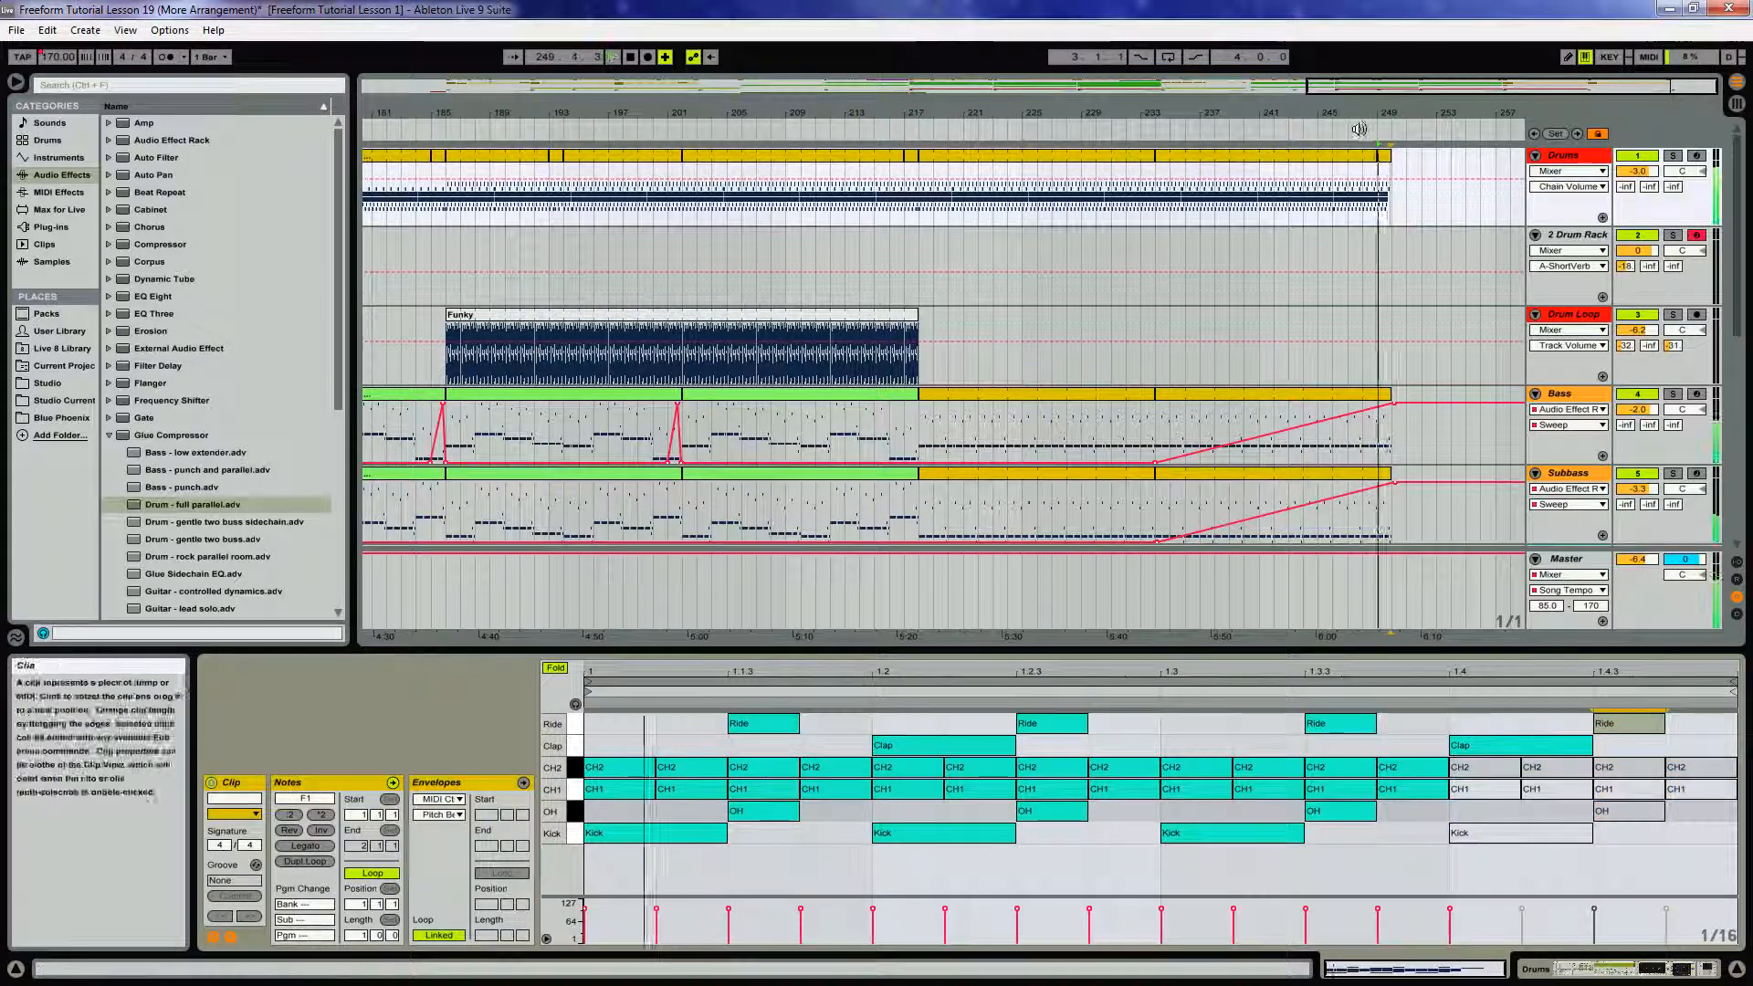
{"action": "left_click", "coordinate": [1352, 128]}
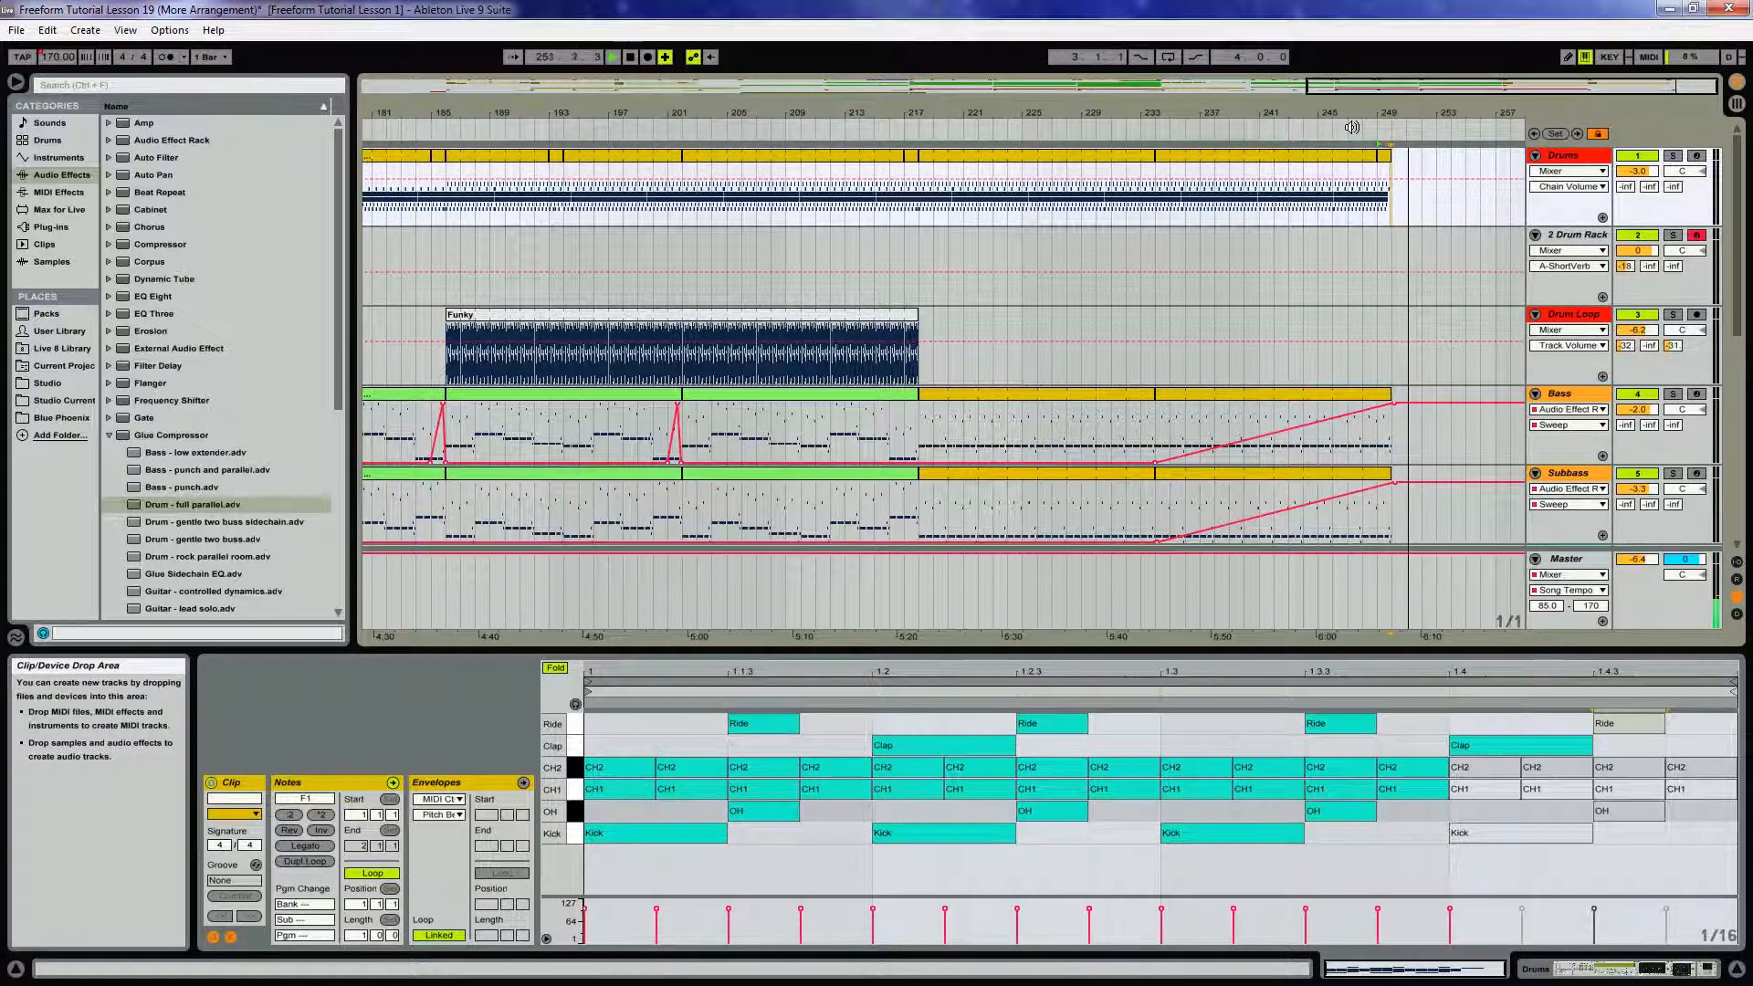
{"action": "key", "text": "space"}
Open the Bass clip starting at bar 170 in an enlarged note editor and loop its 16 bars
{"action": "left_click_drag", "start_coordinate": [536, 111], "coordinate": [729, 101]}
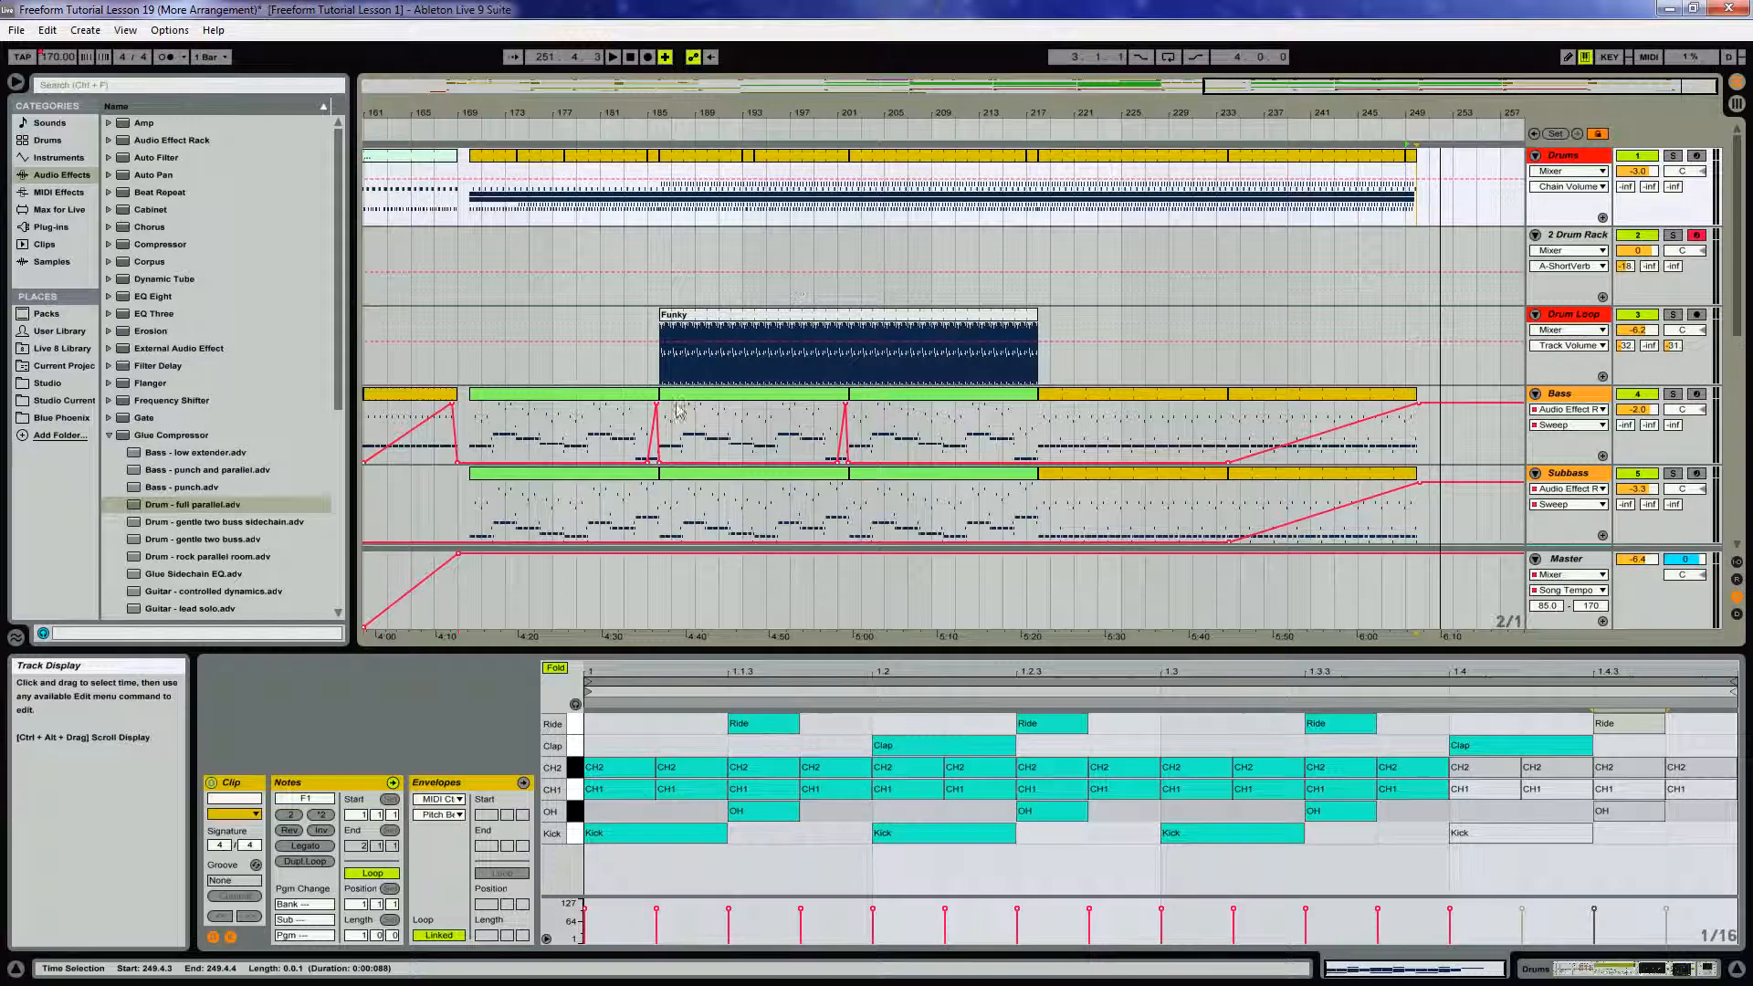
{"action": "scroll", "coordinate": [800, 378], "scroll_direction": "down", "scroll_amount": 8}
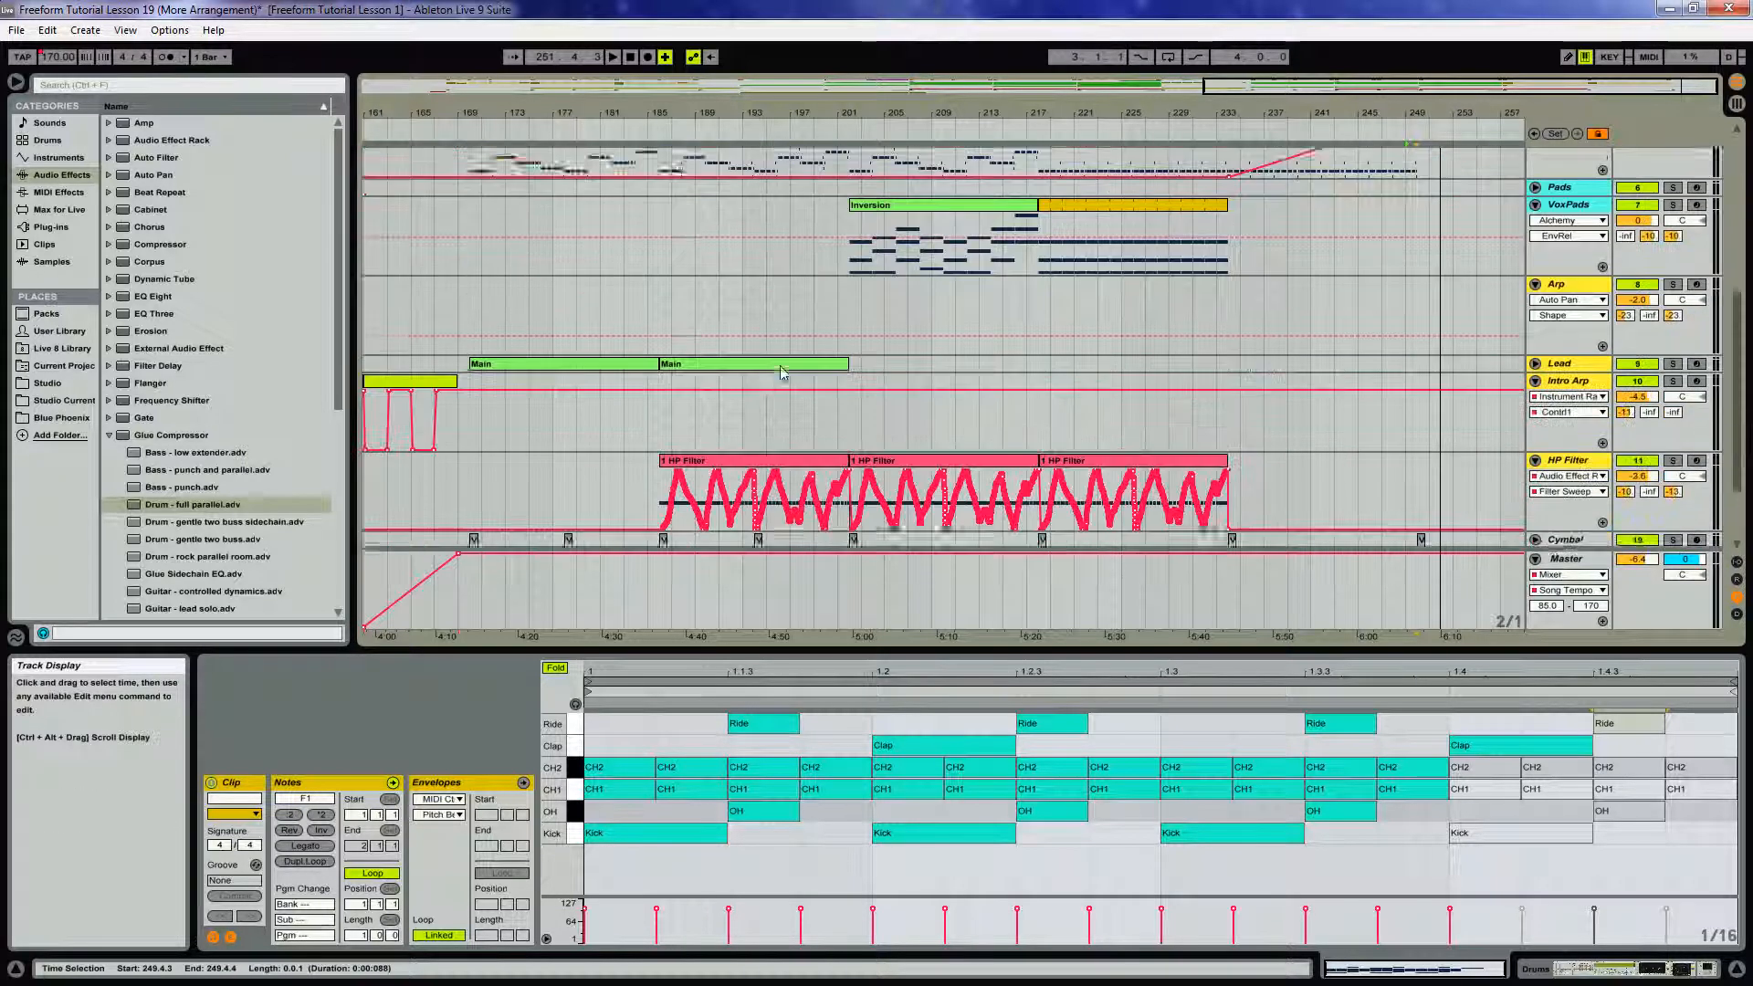
{"action": "scroll", "coordinate": [685, 340], "scroll_direction": "up", "scroll_amount": 4}
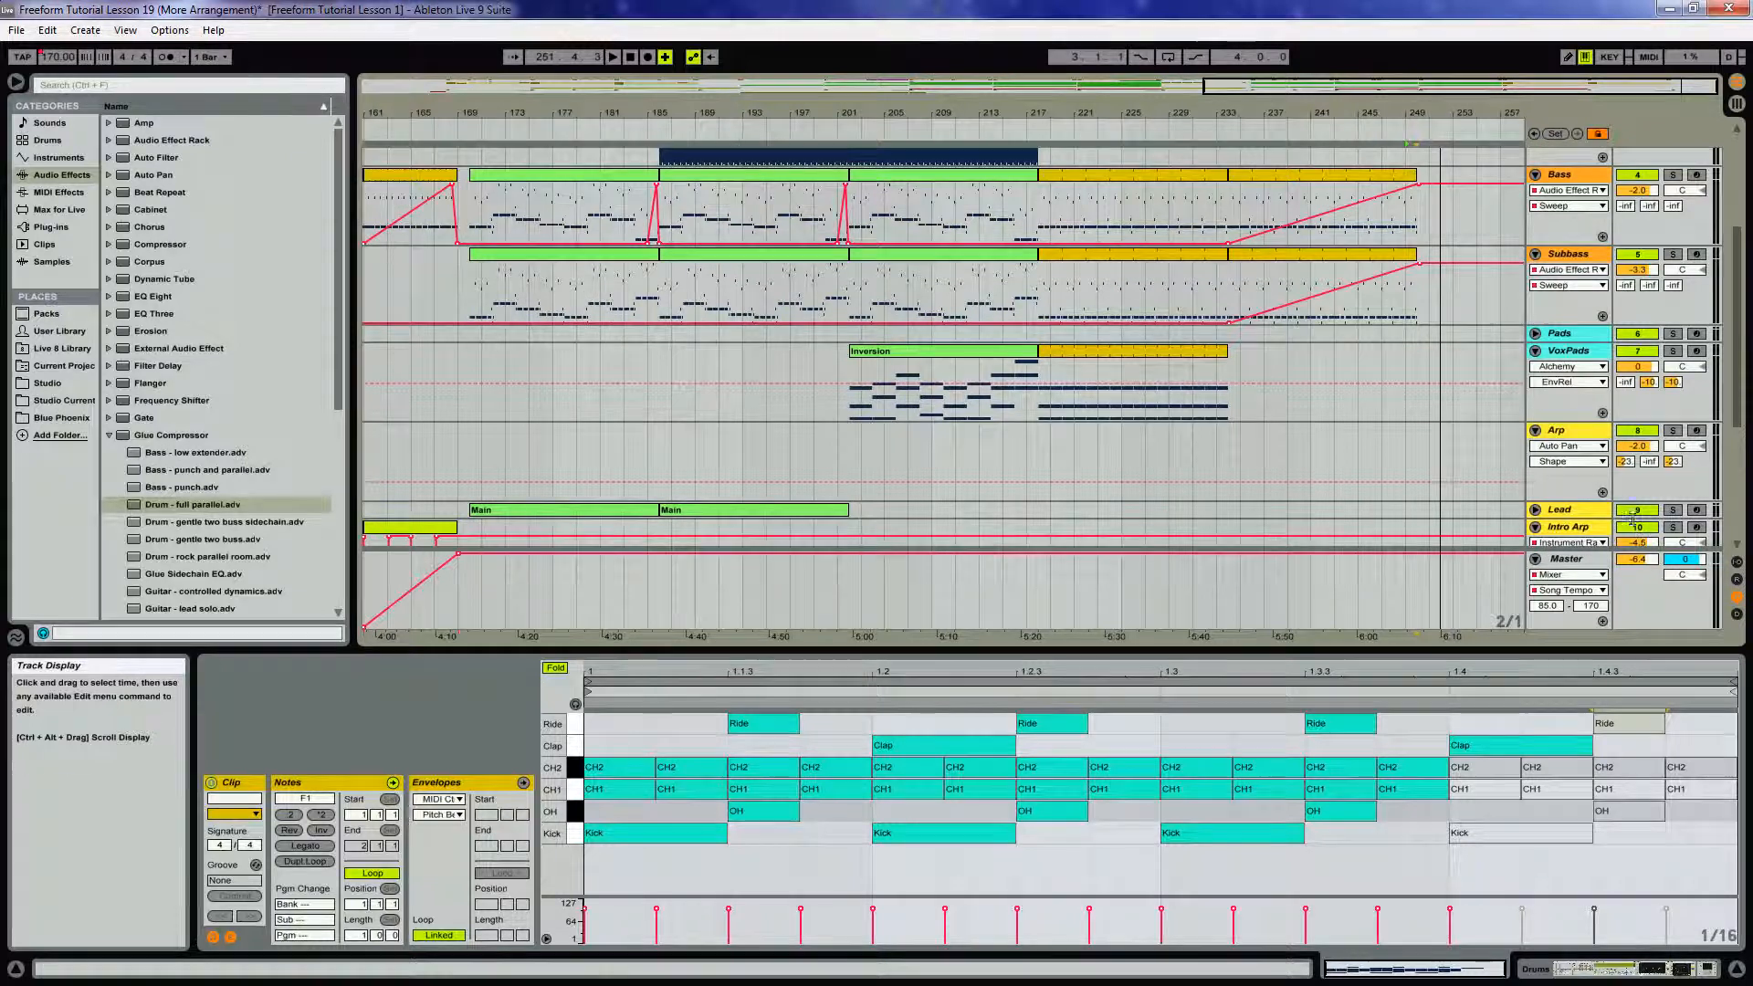
{"action": "scroll", "coordinate": [447, 183], "scroll_direction": "up", "scroll_amount": 2}
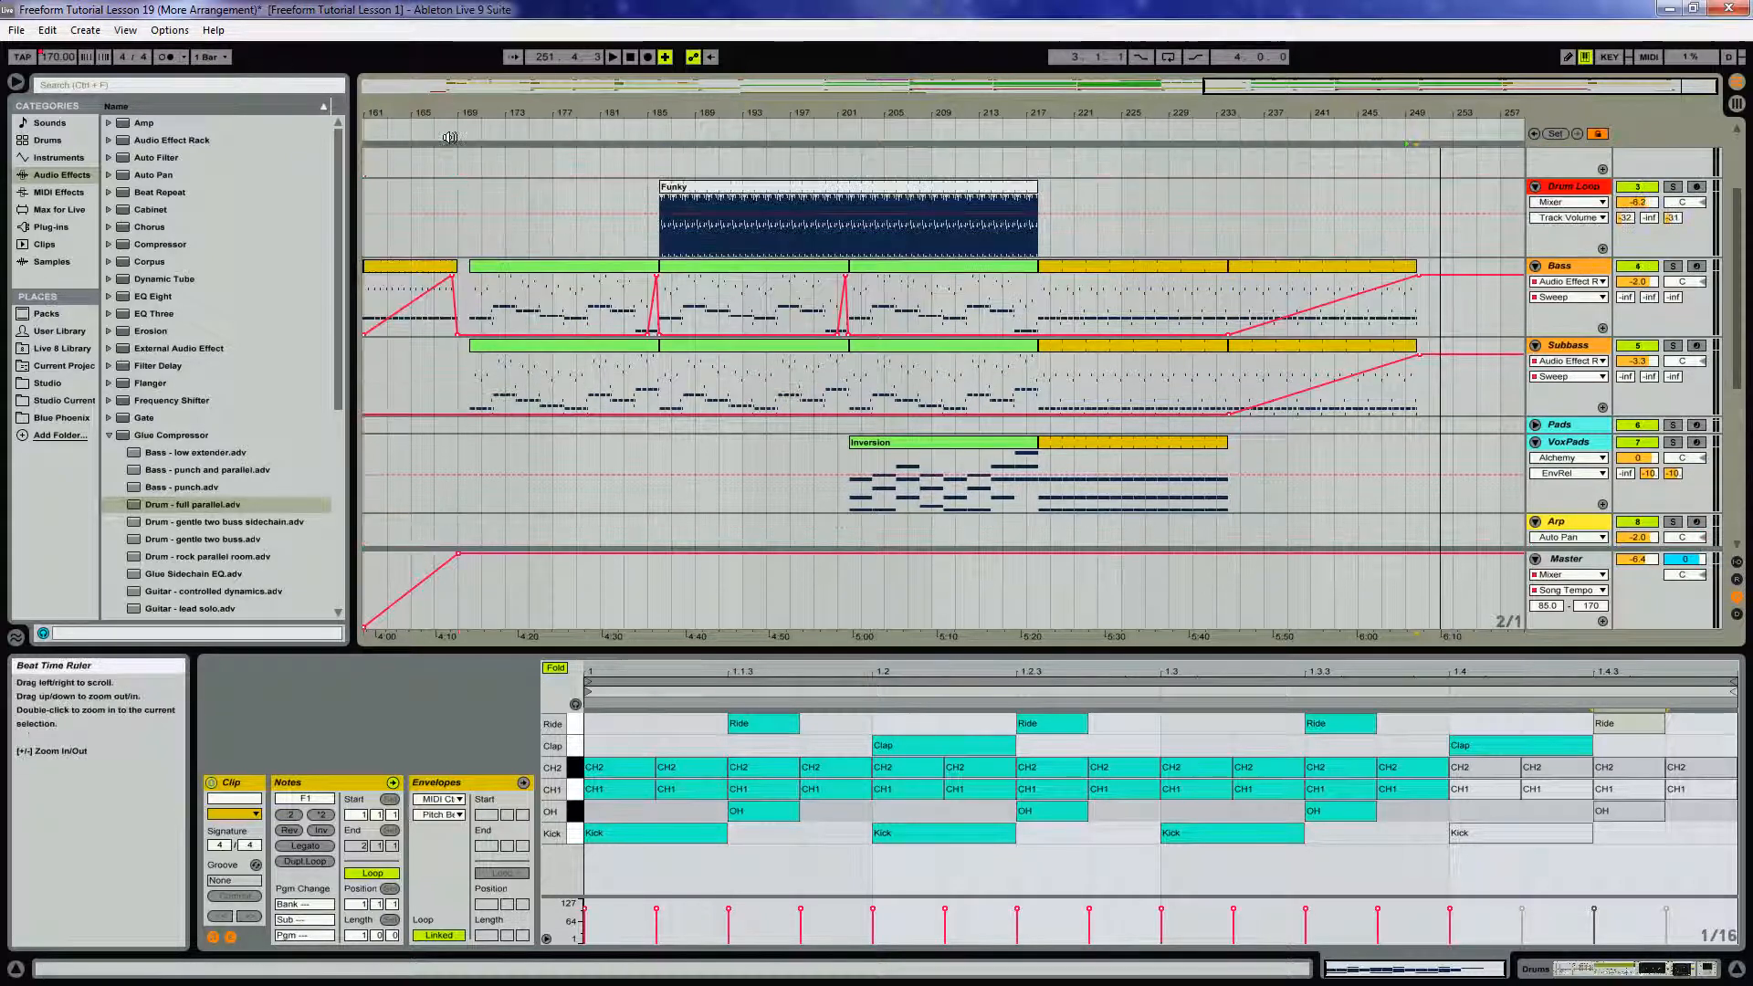
{"action": "left_click", "coordinate": [548, 278]}
{"action": "left_click_drag", "start_coordinate": [924, 650], "coordinate": [924, 501]}
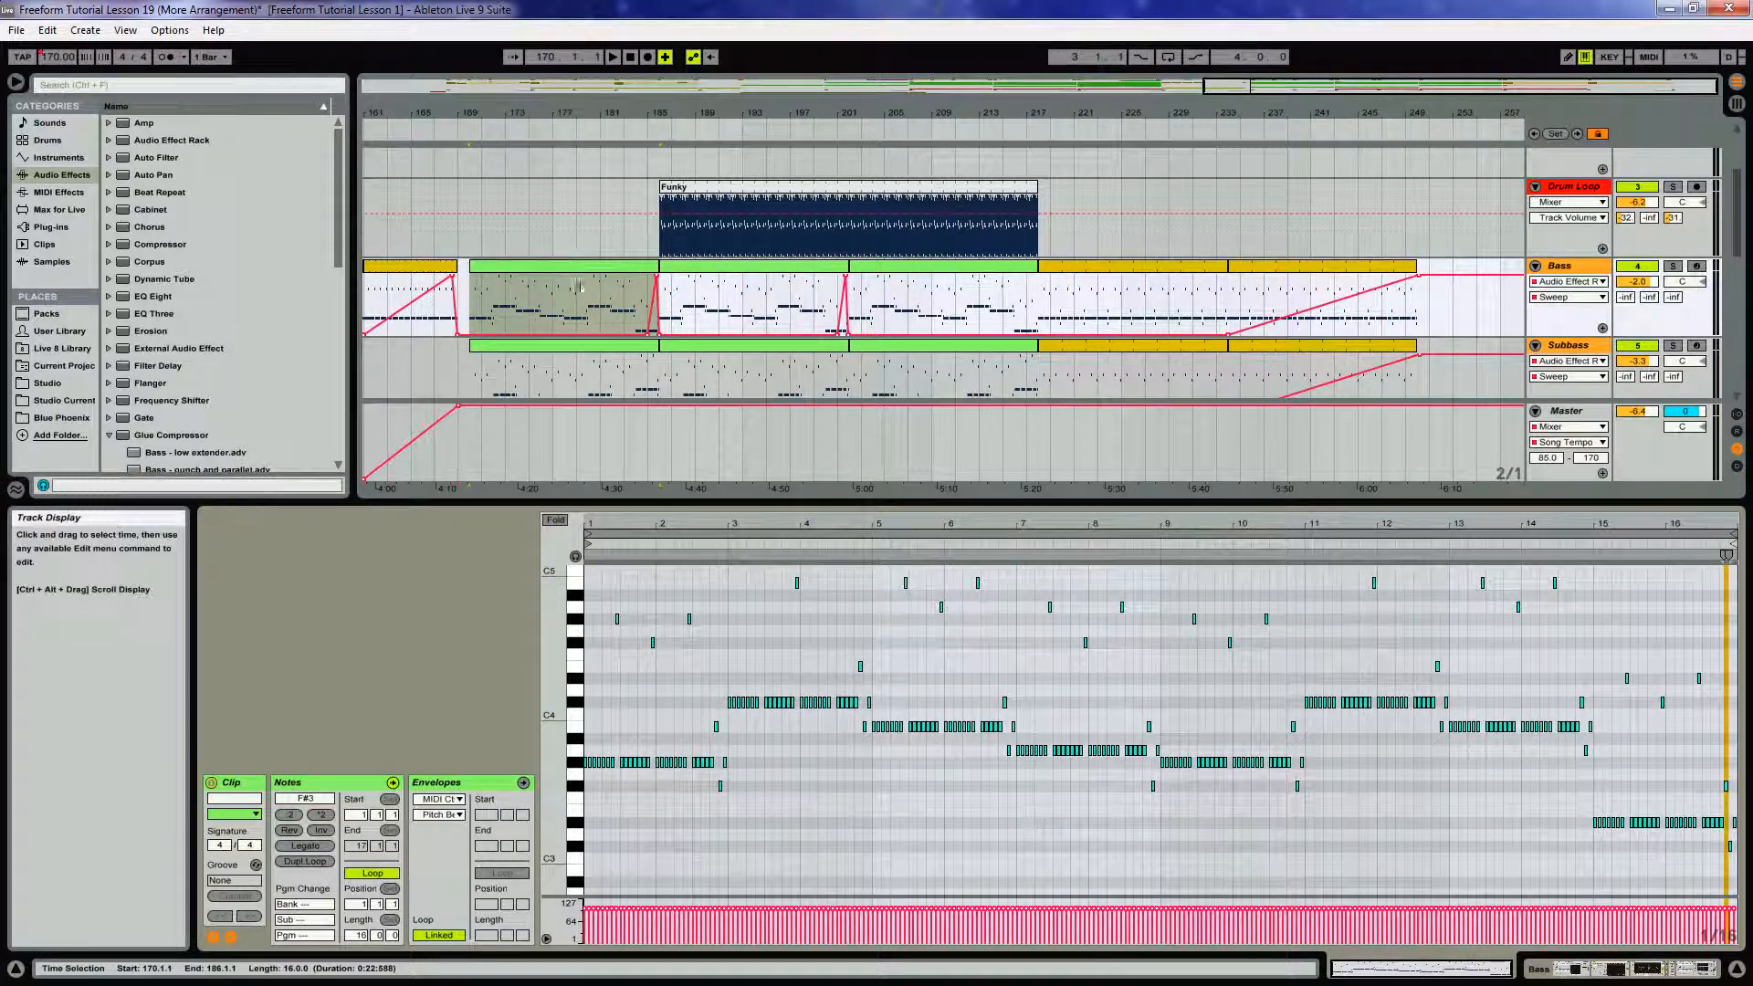
{"action": "left_click", "coordinate": [570, 273]}
{"action": "key", "text": "ctrl+l"}
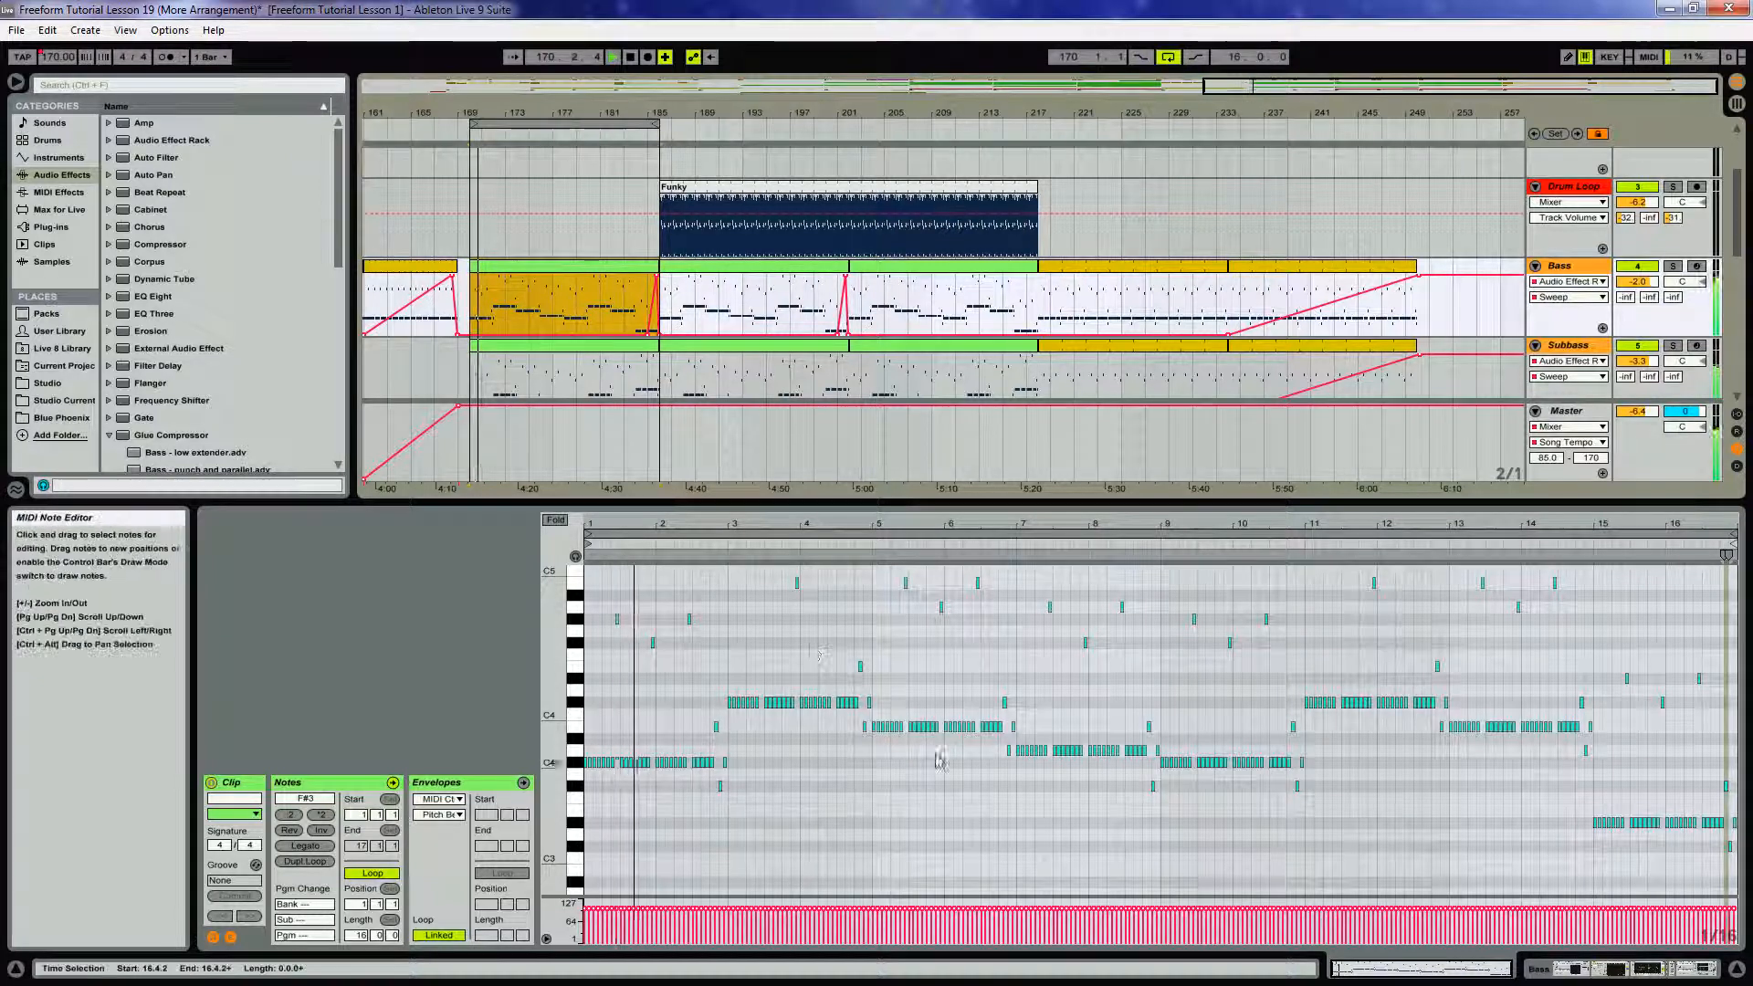
Transpose the notes in bar 8 of the Bass clip down three semitones
{"action": "left_click_drag", "start_coordinate": [1083, 521], "coordinate": [1048, 831]}
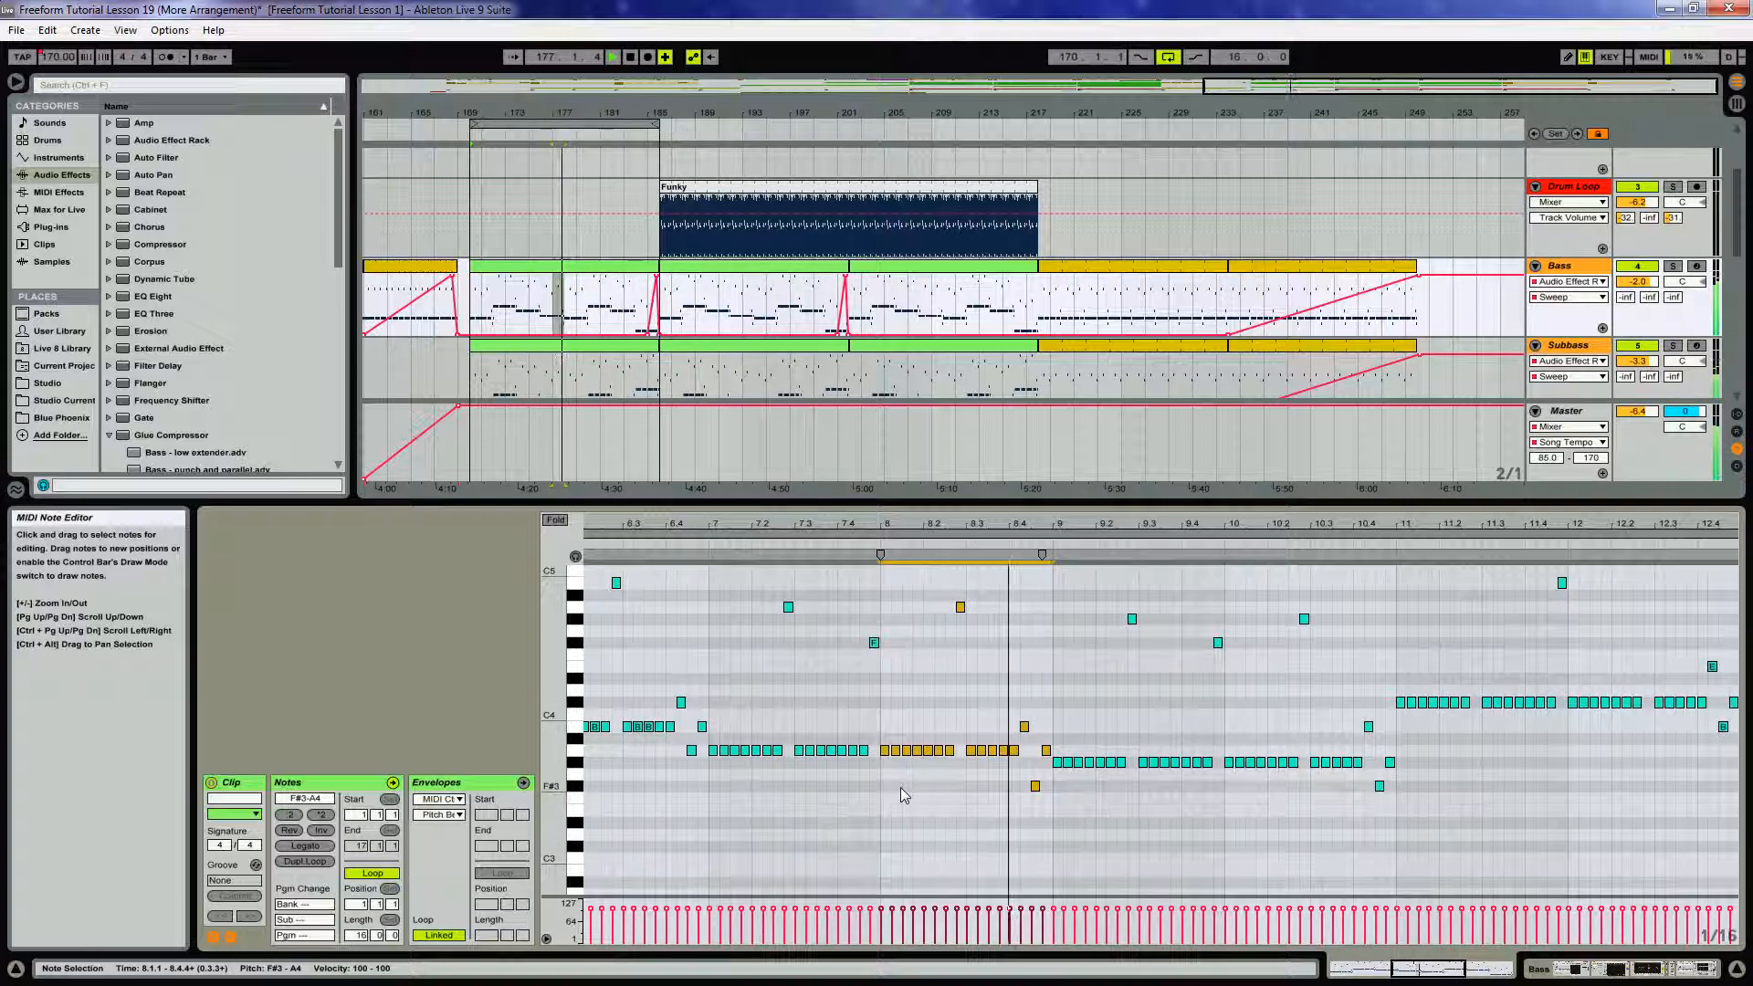
{"action": "key", "text": "Down"}
{"action": "key", "text": "Down"}
{"action": "key", "text": "Down"}
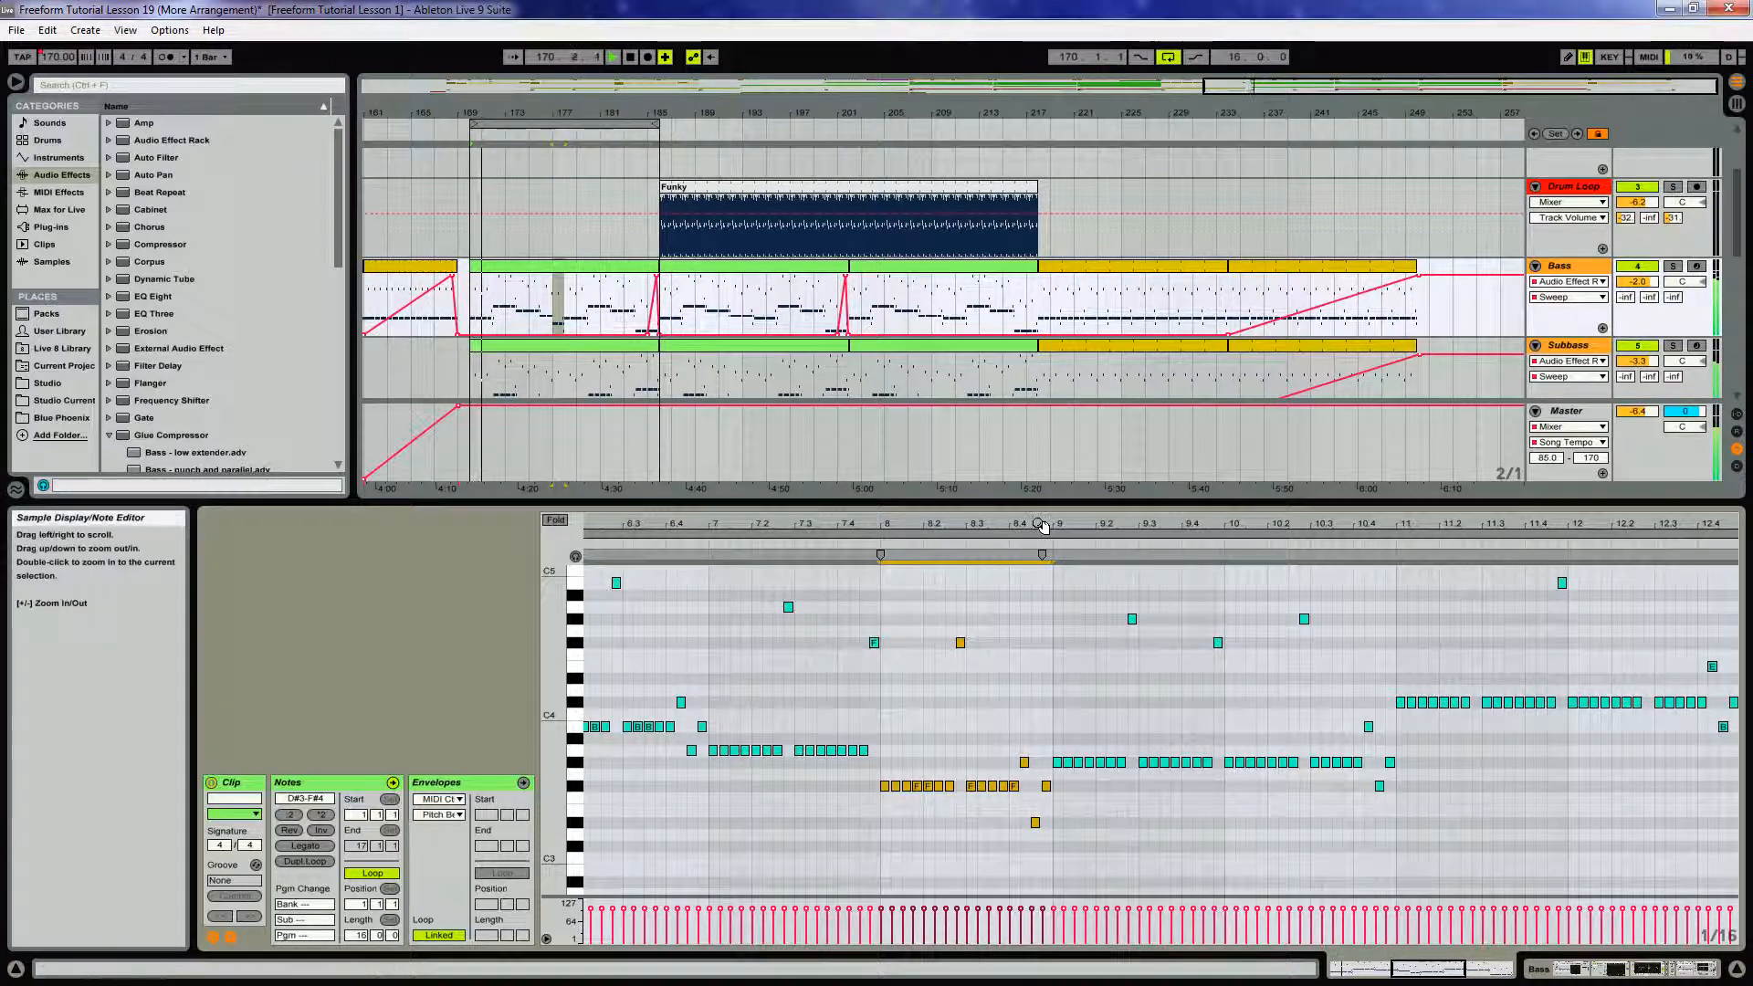
Audition the transposed bass bar with the Subbass track temporarily muted
{"action": "left_click_drag", "start_coordinate": [1042, 527], "coordinate": [1041, 484]}
{"action": "left_click_drag", "start_coordinate": [787, 532], "coordinate": [1021, 525]}
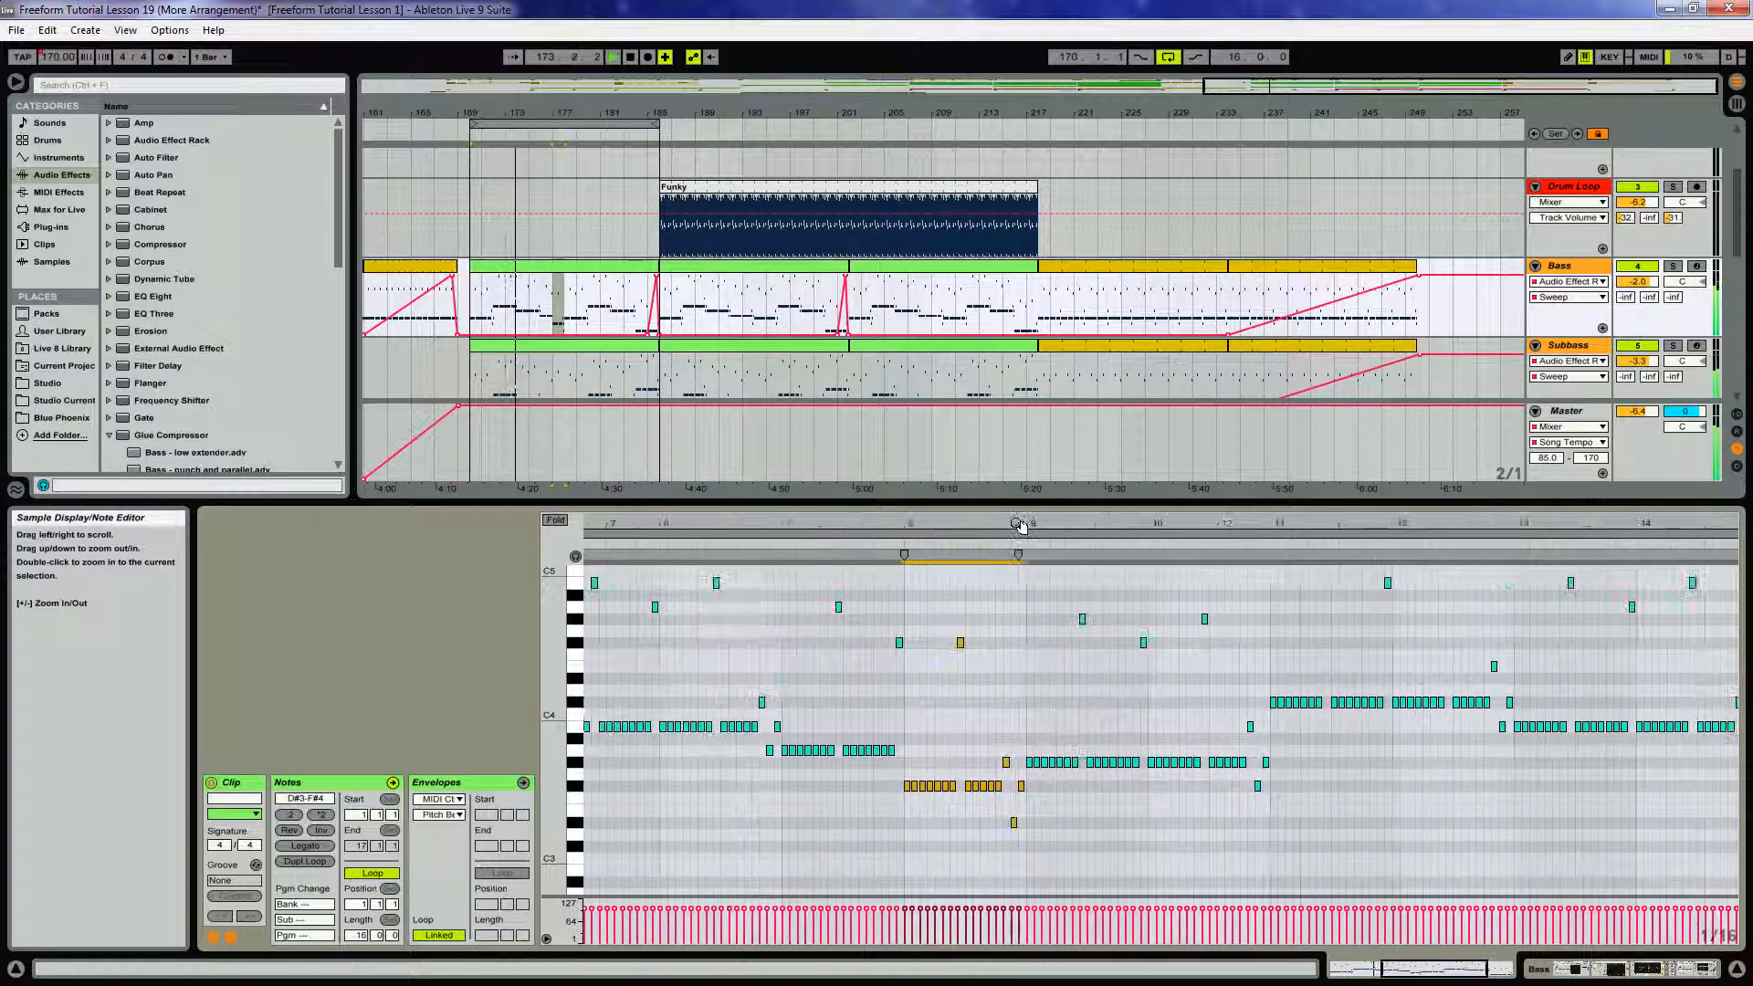
{"action": "left_click", "coordinate": [1639, 346]}
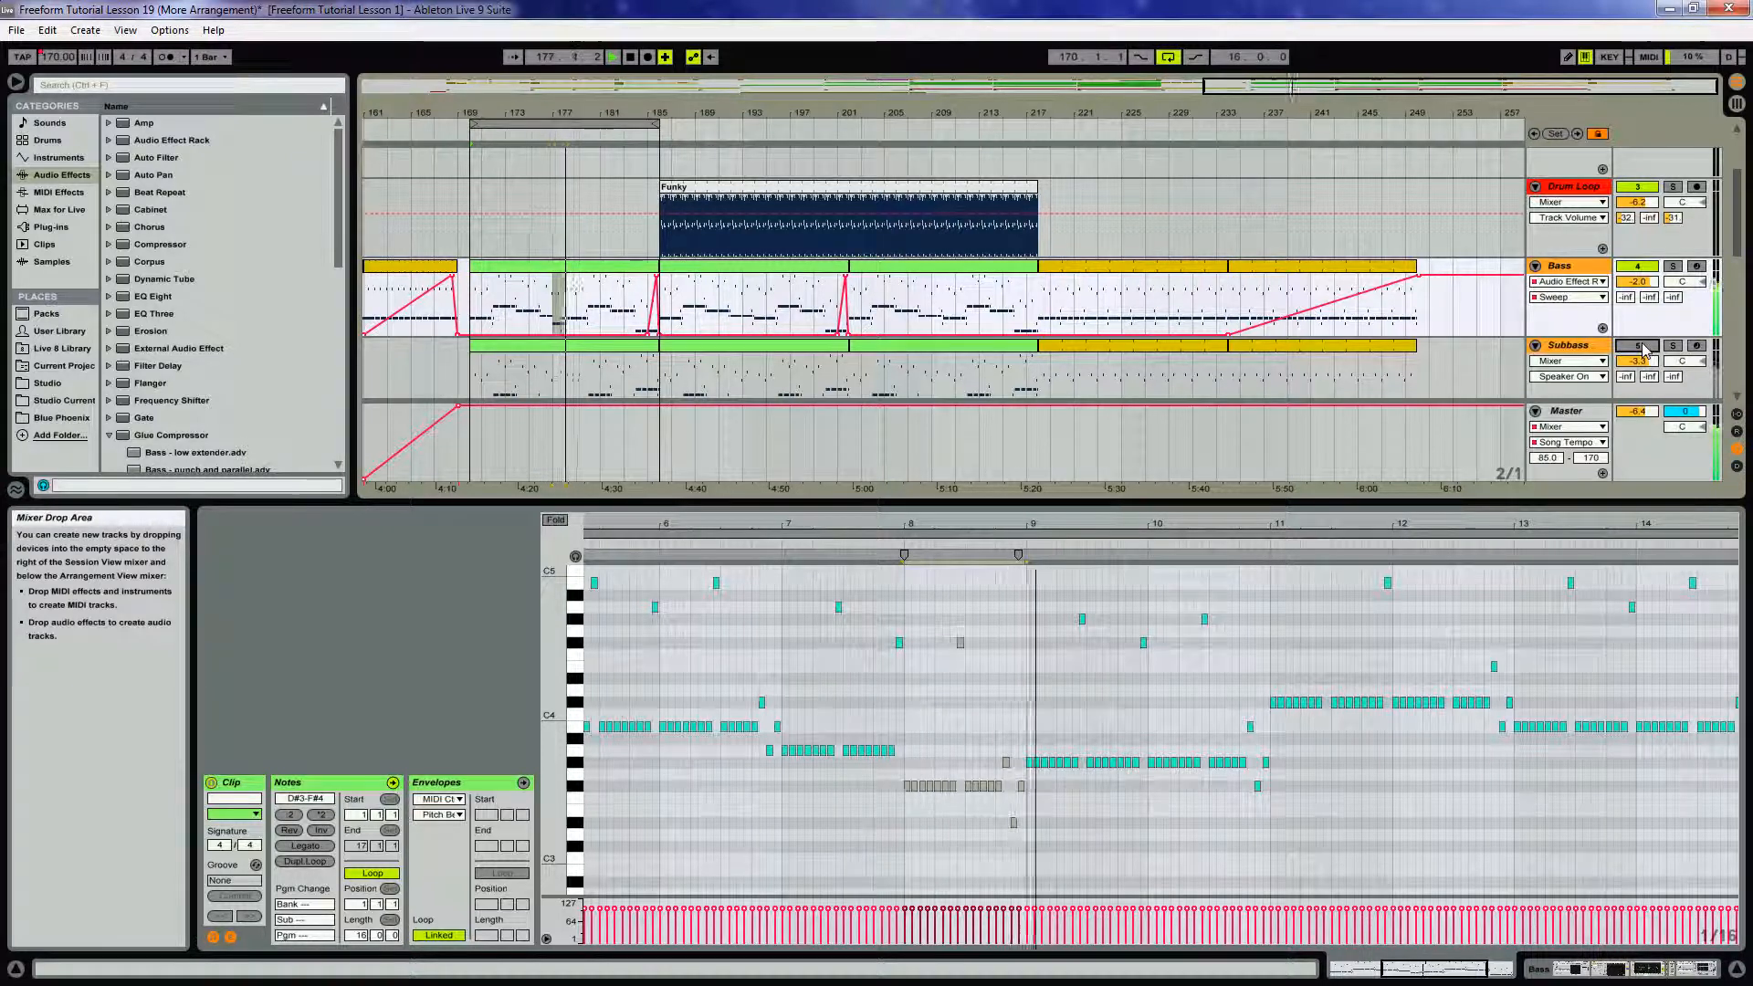
{"action": "left_click", "coordinate": [1639, 346]}
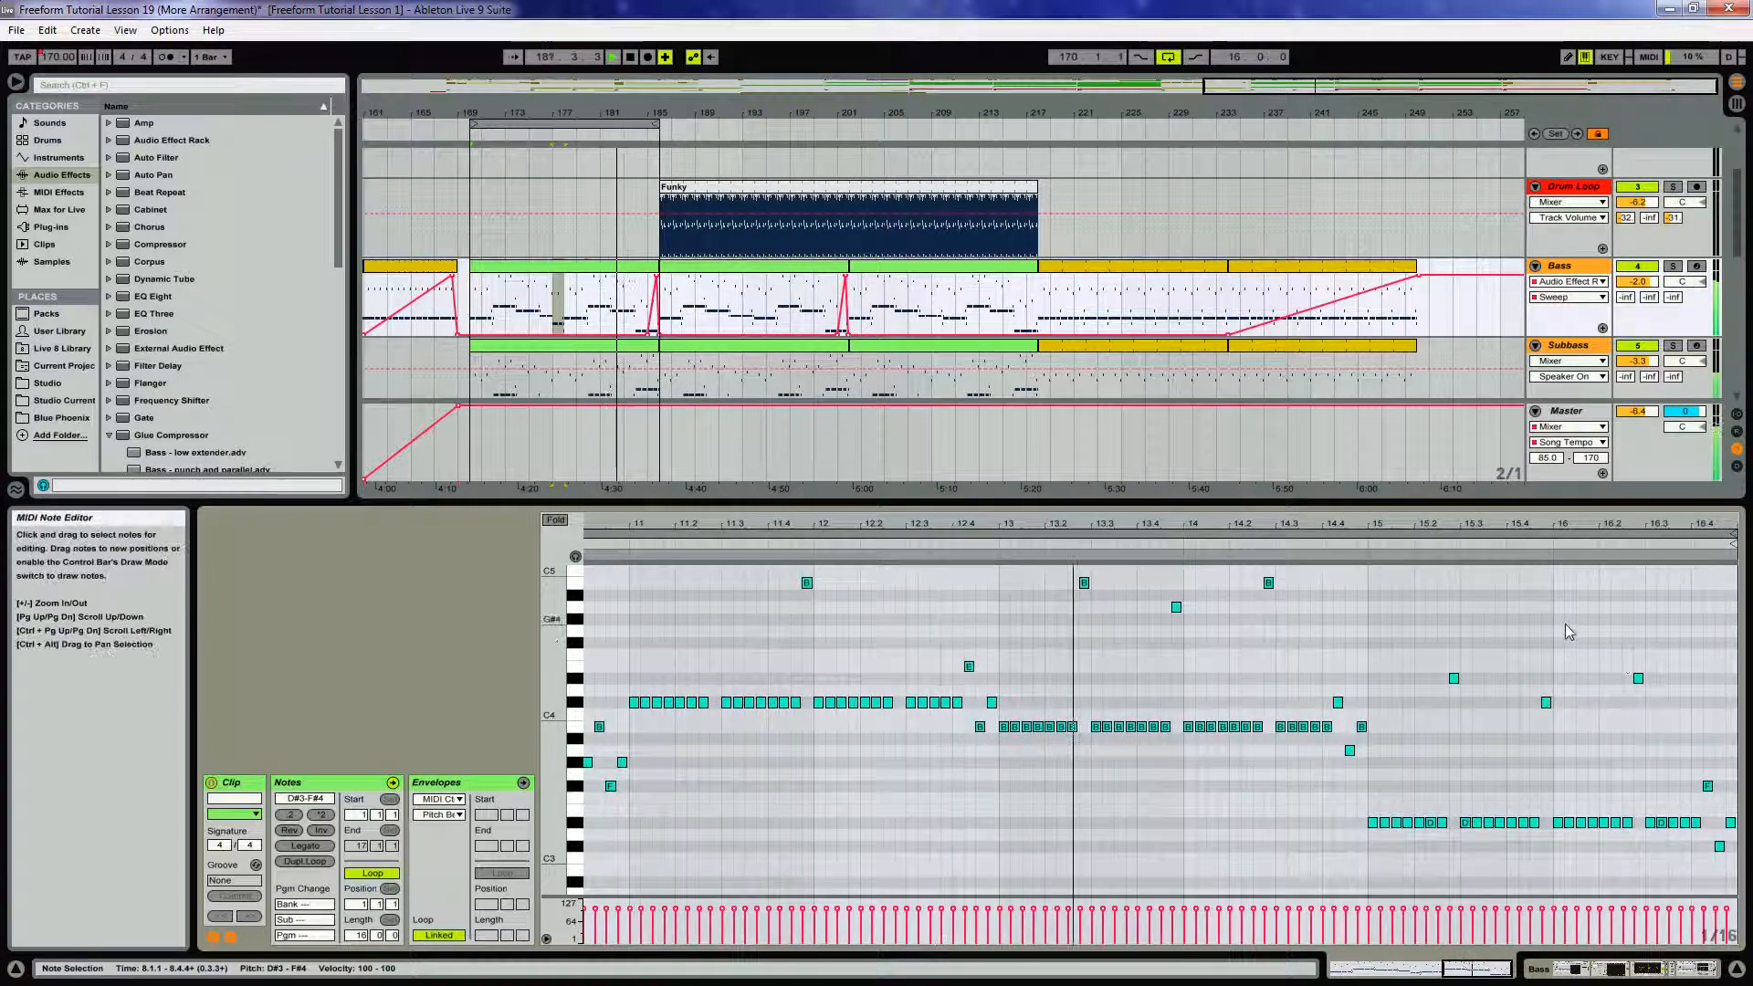
Transpose the notes in bar 16 of the Bass clip up three semitones and stop playback
{"action": "left_click_drag", "start_coordinate": [1559, 626], "coordinate": [1733, 867]}
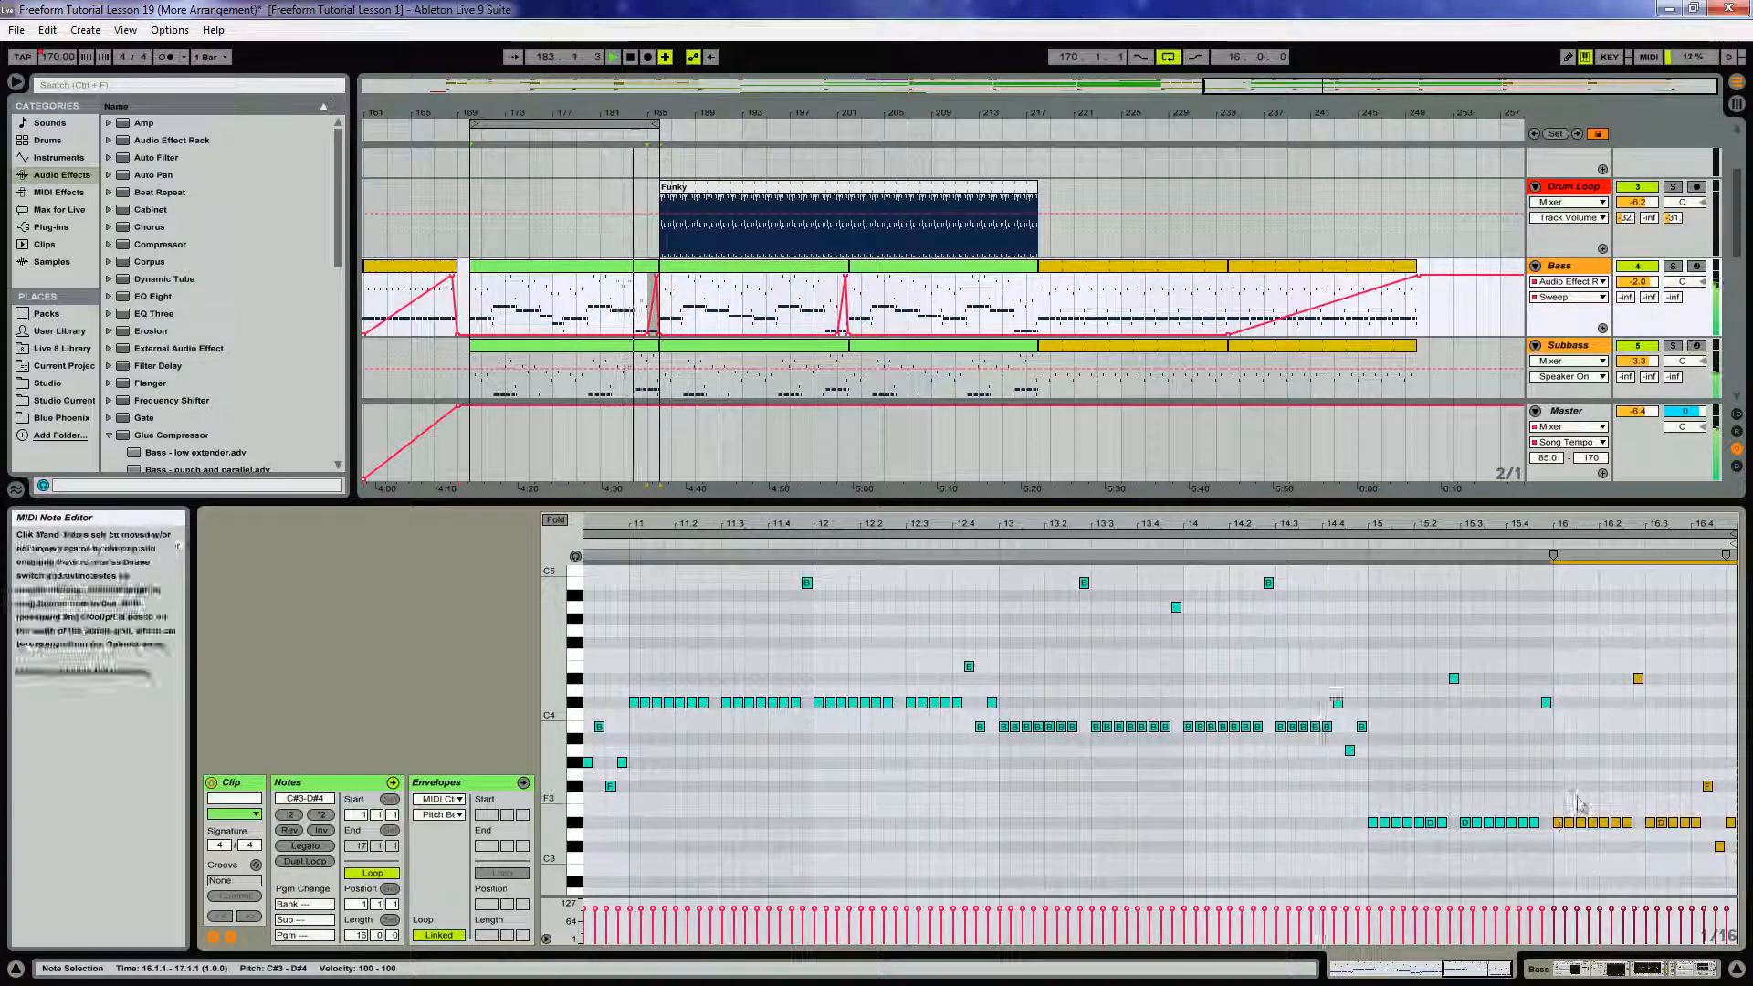
{"action": "key", "text": "Up"}
{"action": "key", "text": "Up"}
{"action": "key", "text": "Up"}
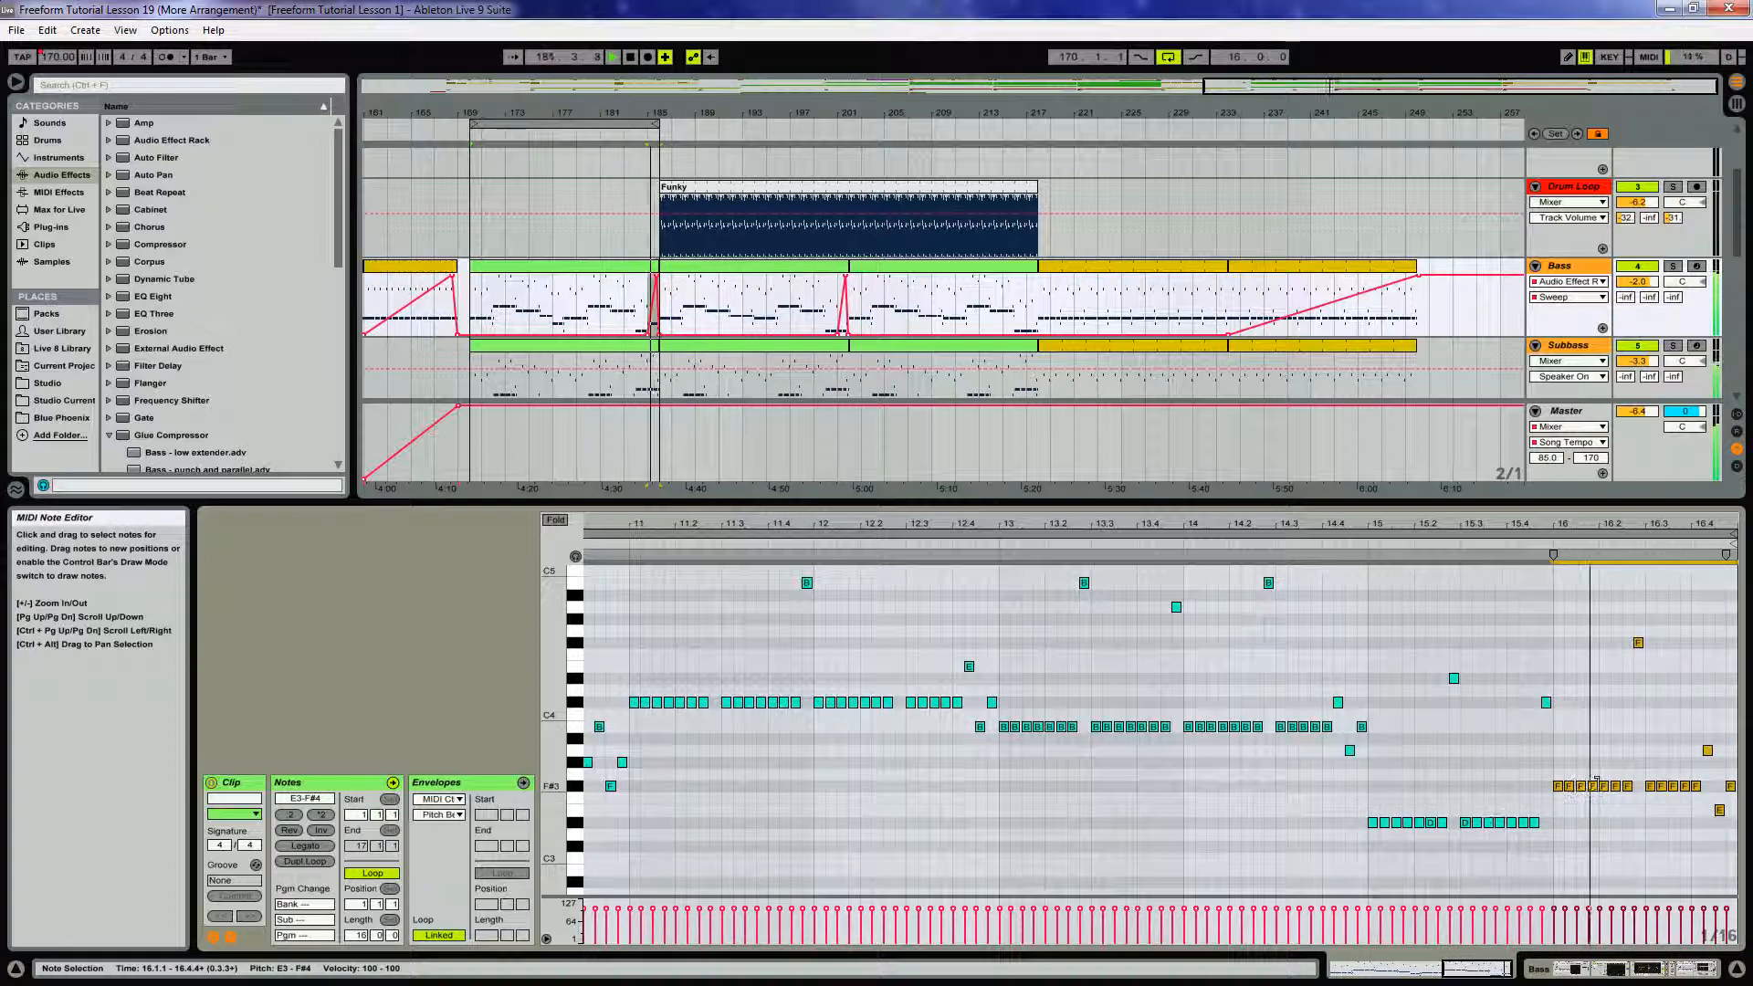
{"action": "key", "text": "space"}
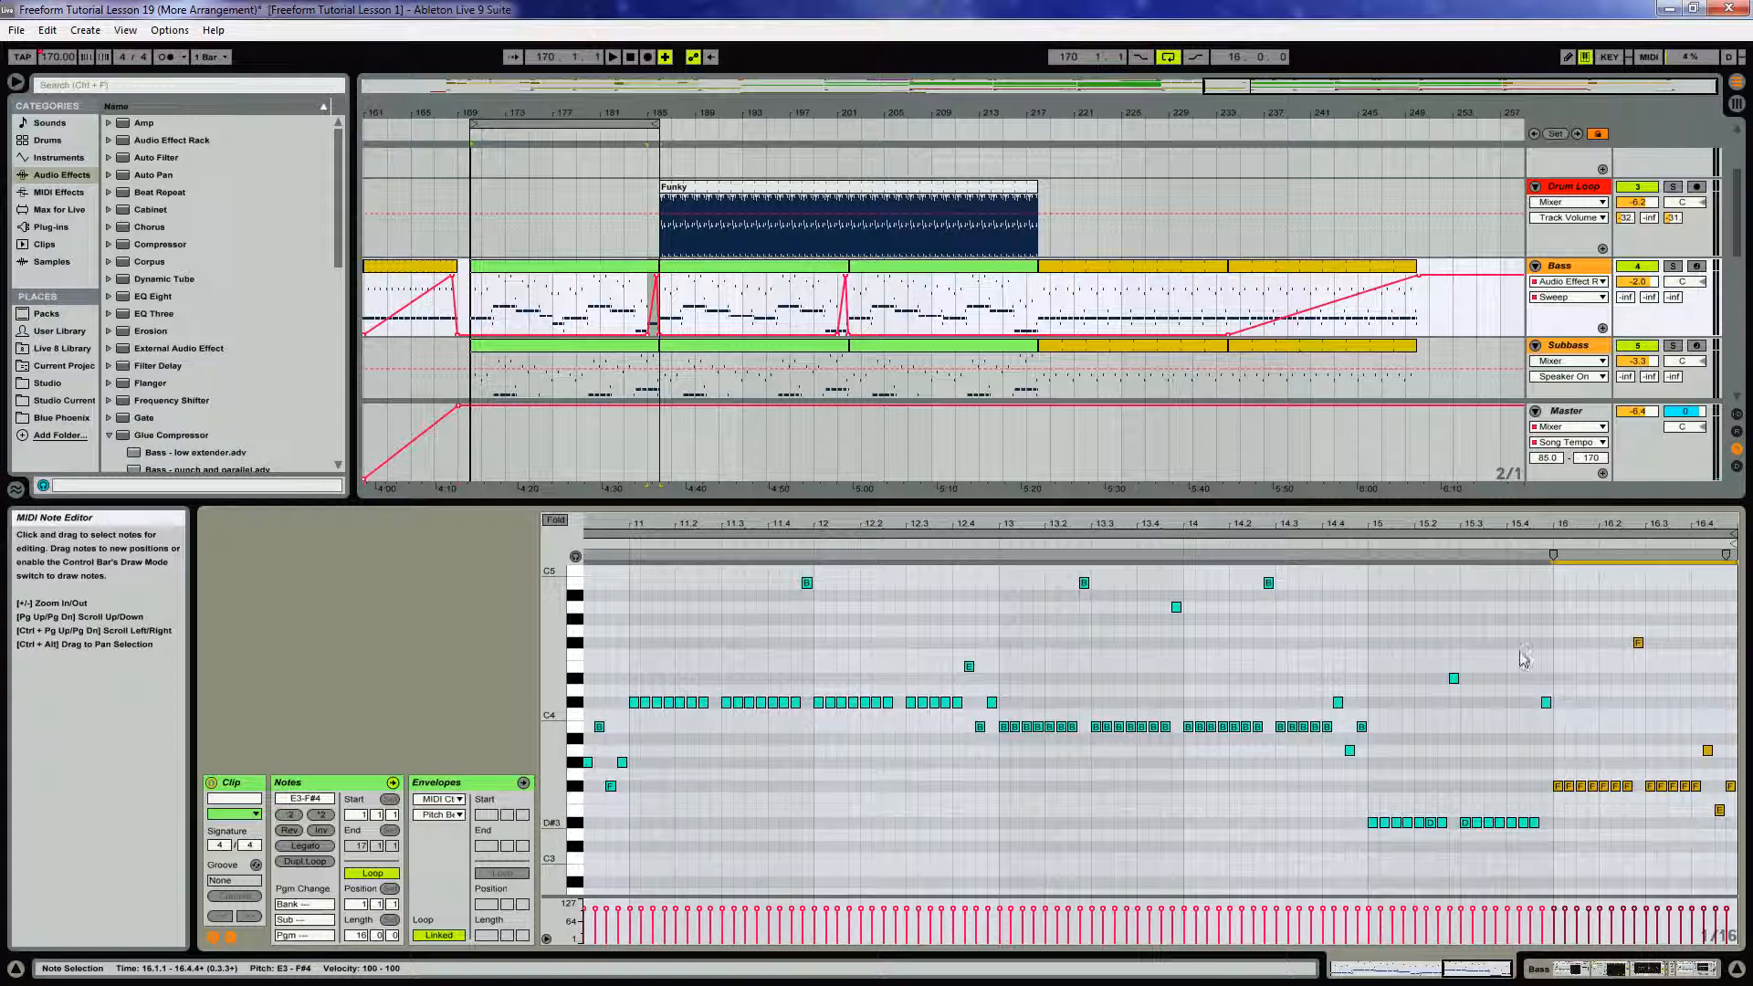
Transpose the bar 8 notes of the Subbass clip starting at bar 170 down three semitones
{"action": "left_click", "coordinate": [589, 357]}
{"action": "double_click", "coordinate": [1461, 524]}
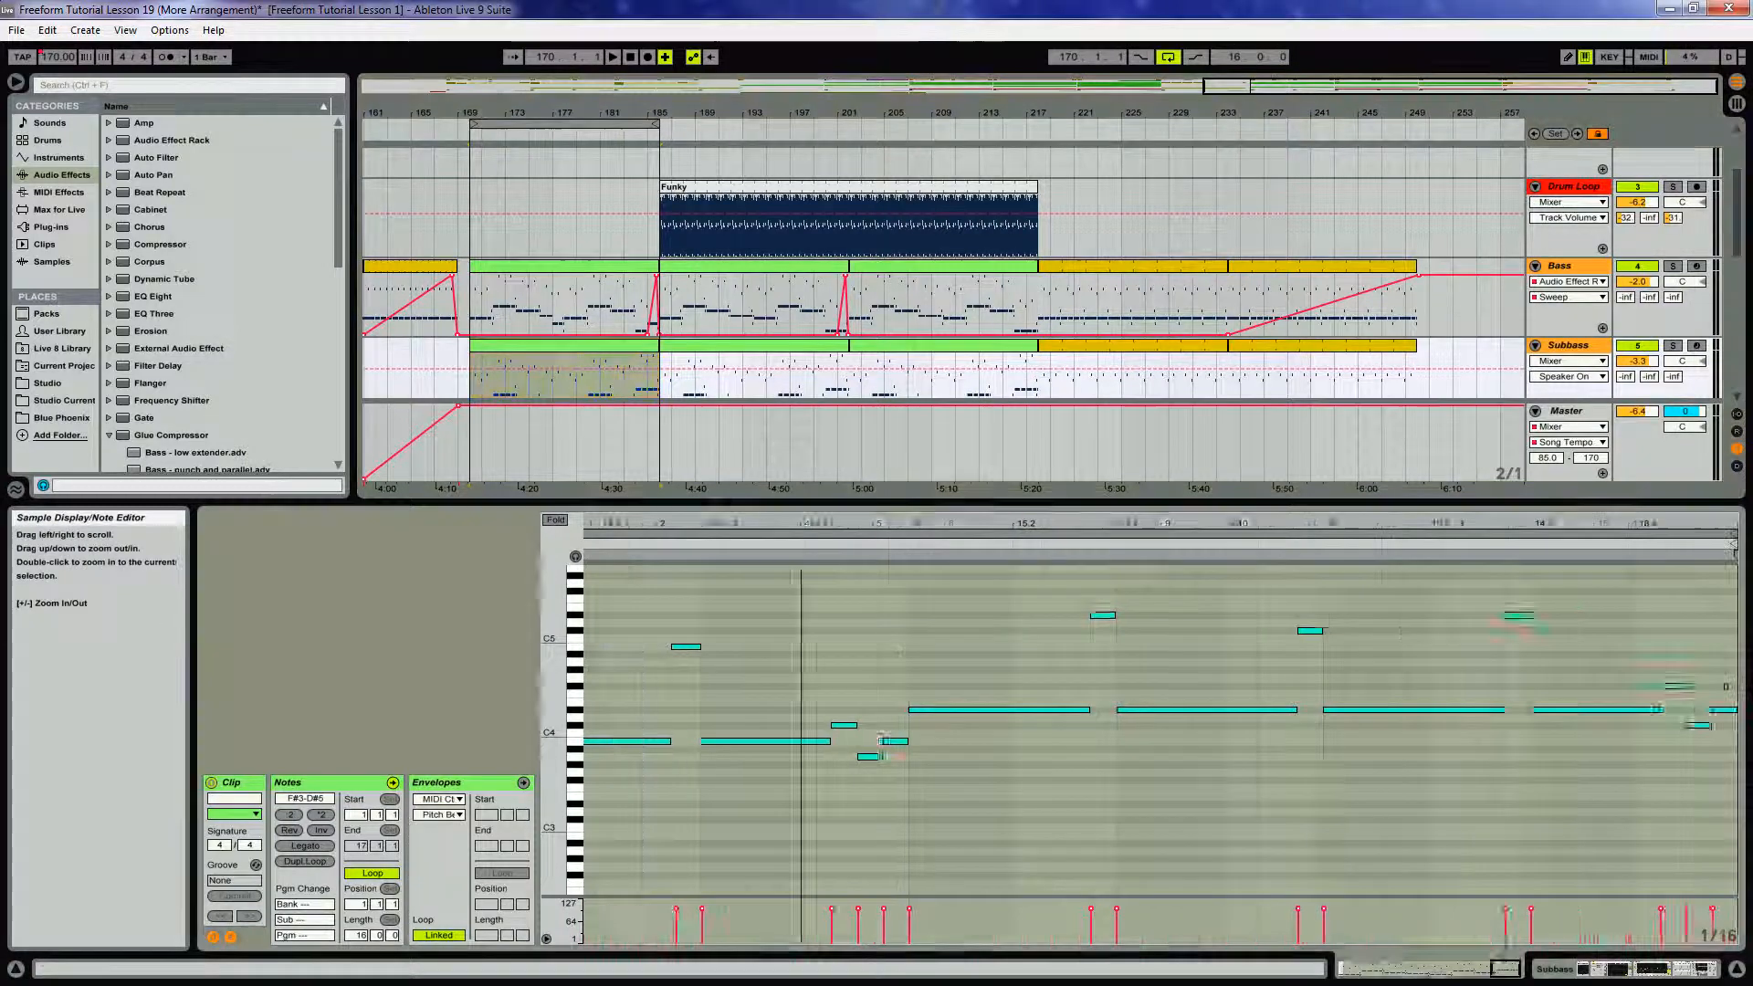
{"action": "left_click_drag", "start_coordinate": [1129, 522], "coordinate": [1128, 648]}
{"action": "left_click_drag", "start_coordinate": [995, 626], "coordinate": [1352, 833]}
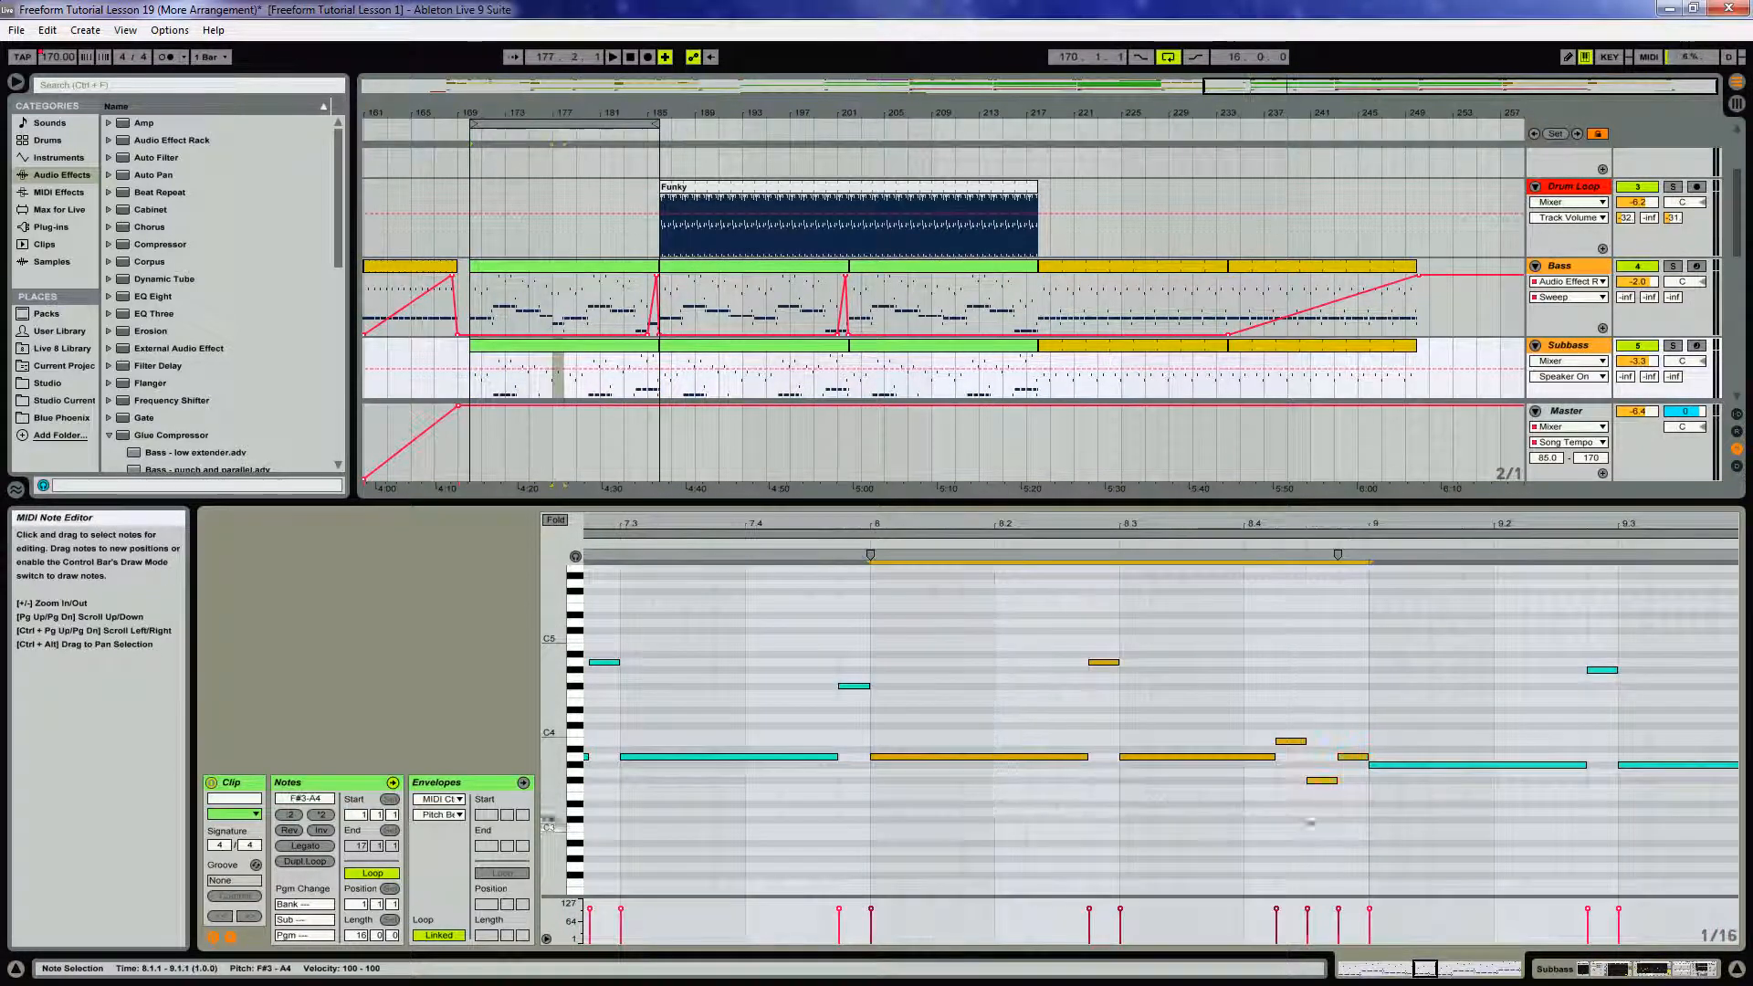
{"action": "mouse_move", "coordinate": [899, 757]}
{"action": "left_mouse_down"}
{"action": "mouse_move", "coordinate": [899, 734]}
{"action": "mouse_move", "coordinate": [885, 787]}
{"action": "left_mouse_up"}
{"action": "double_click", "coordinate": [1022, 528]}
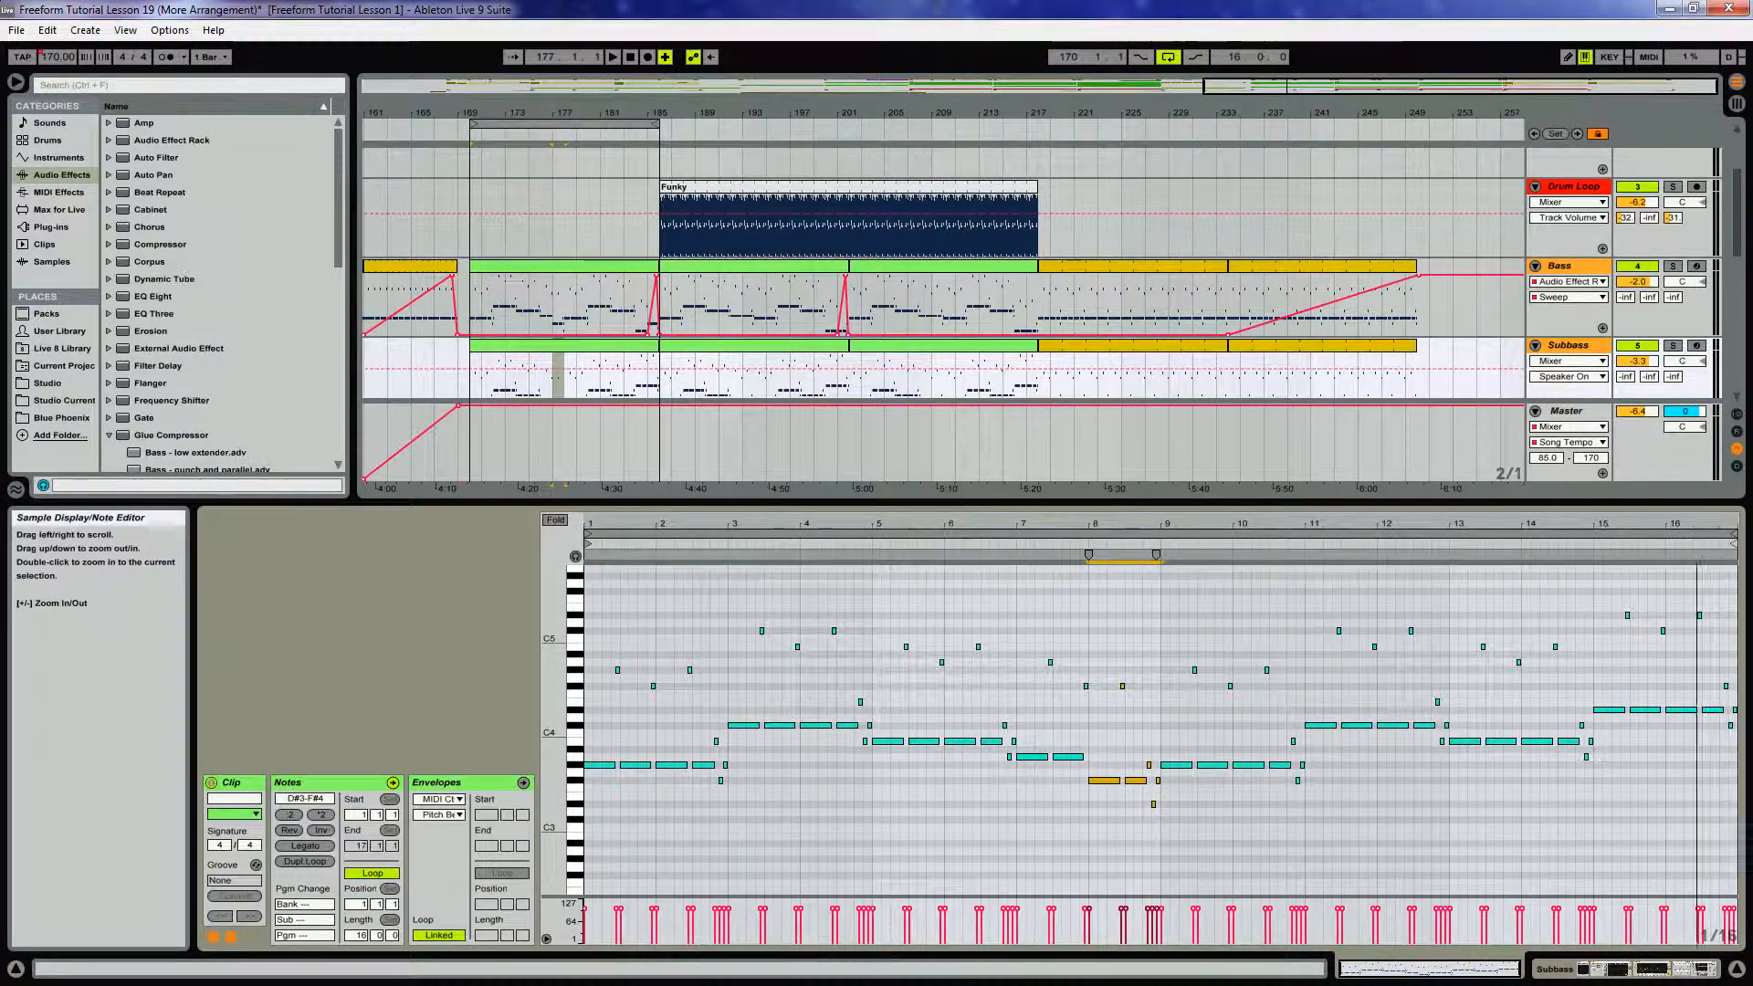
Transpose the notes in bar 16 of the Subbass clip up three semitones
{"action": "left_click_drag", "start_coordinate": [1701, 525], "coordinate": [1698, 584]}
{"action": "left_click_drag", "start_coordinate": [1561, 588], "coordinate": [1675, 751]}
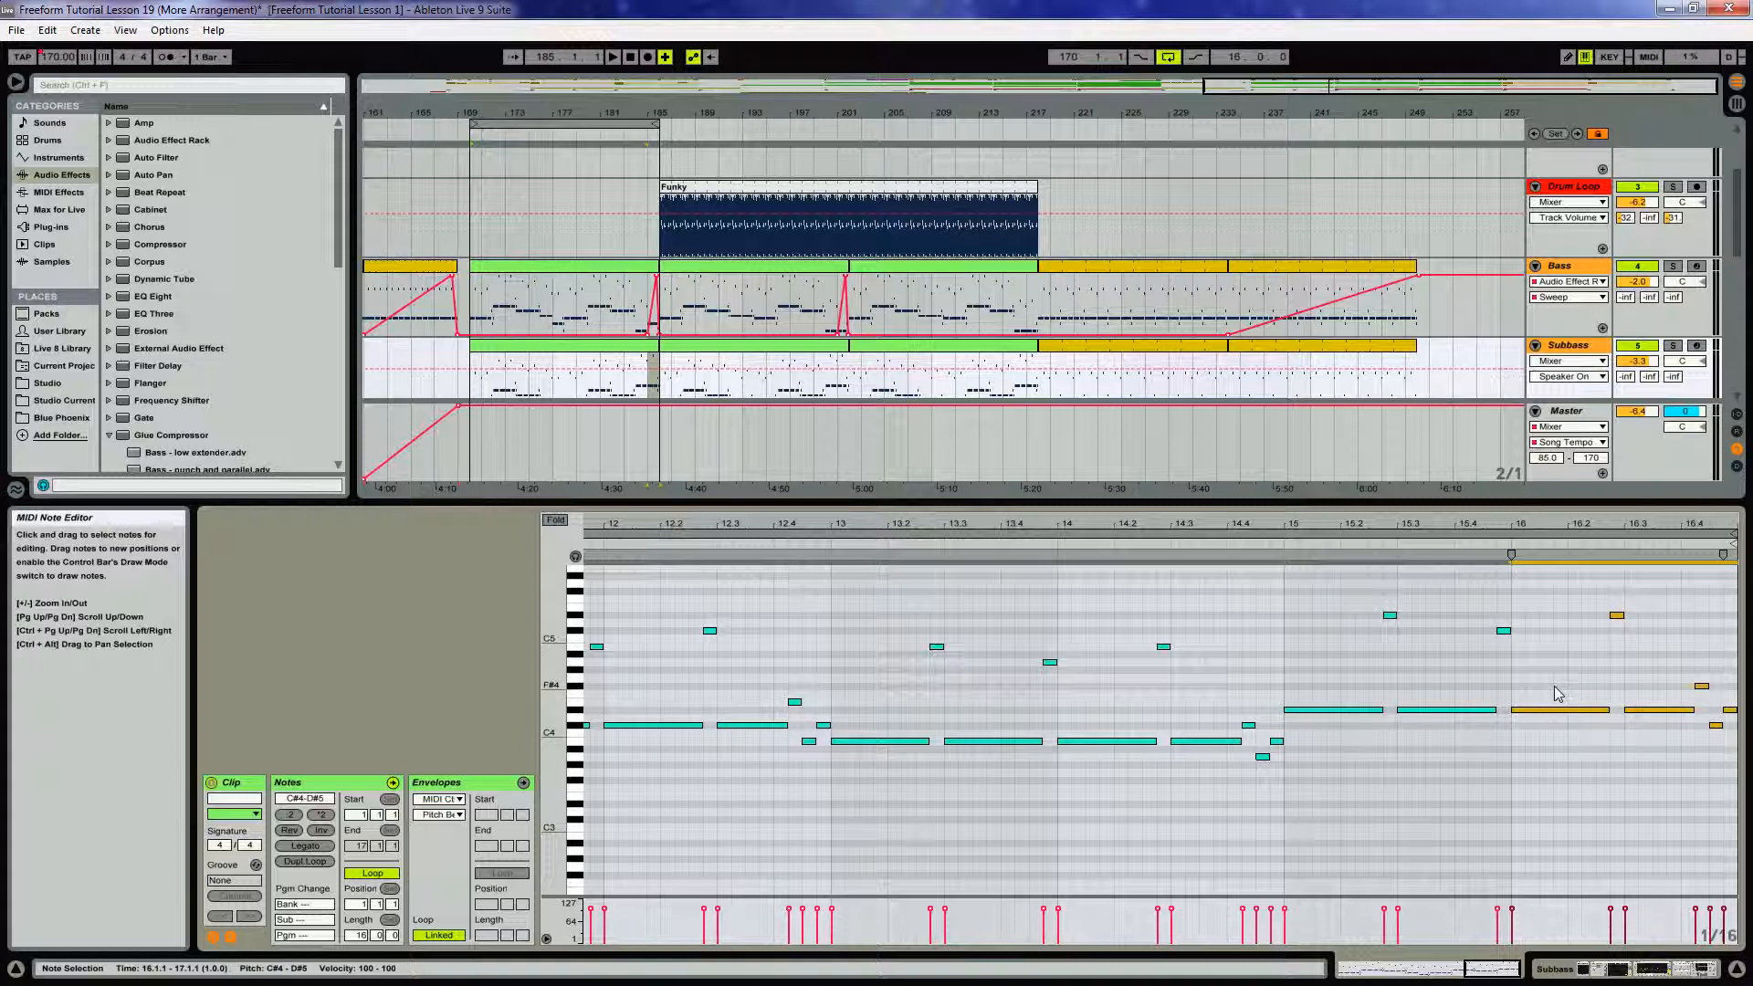
{"action": "key", "text": "Up"}
{"action": "key", "text": "Up"}
{"action": "key", "text": "Up"}
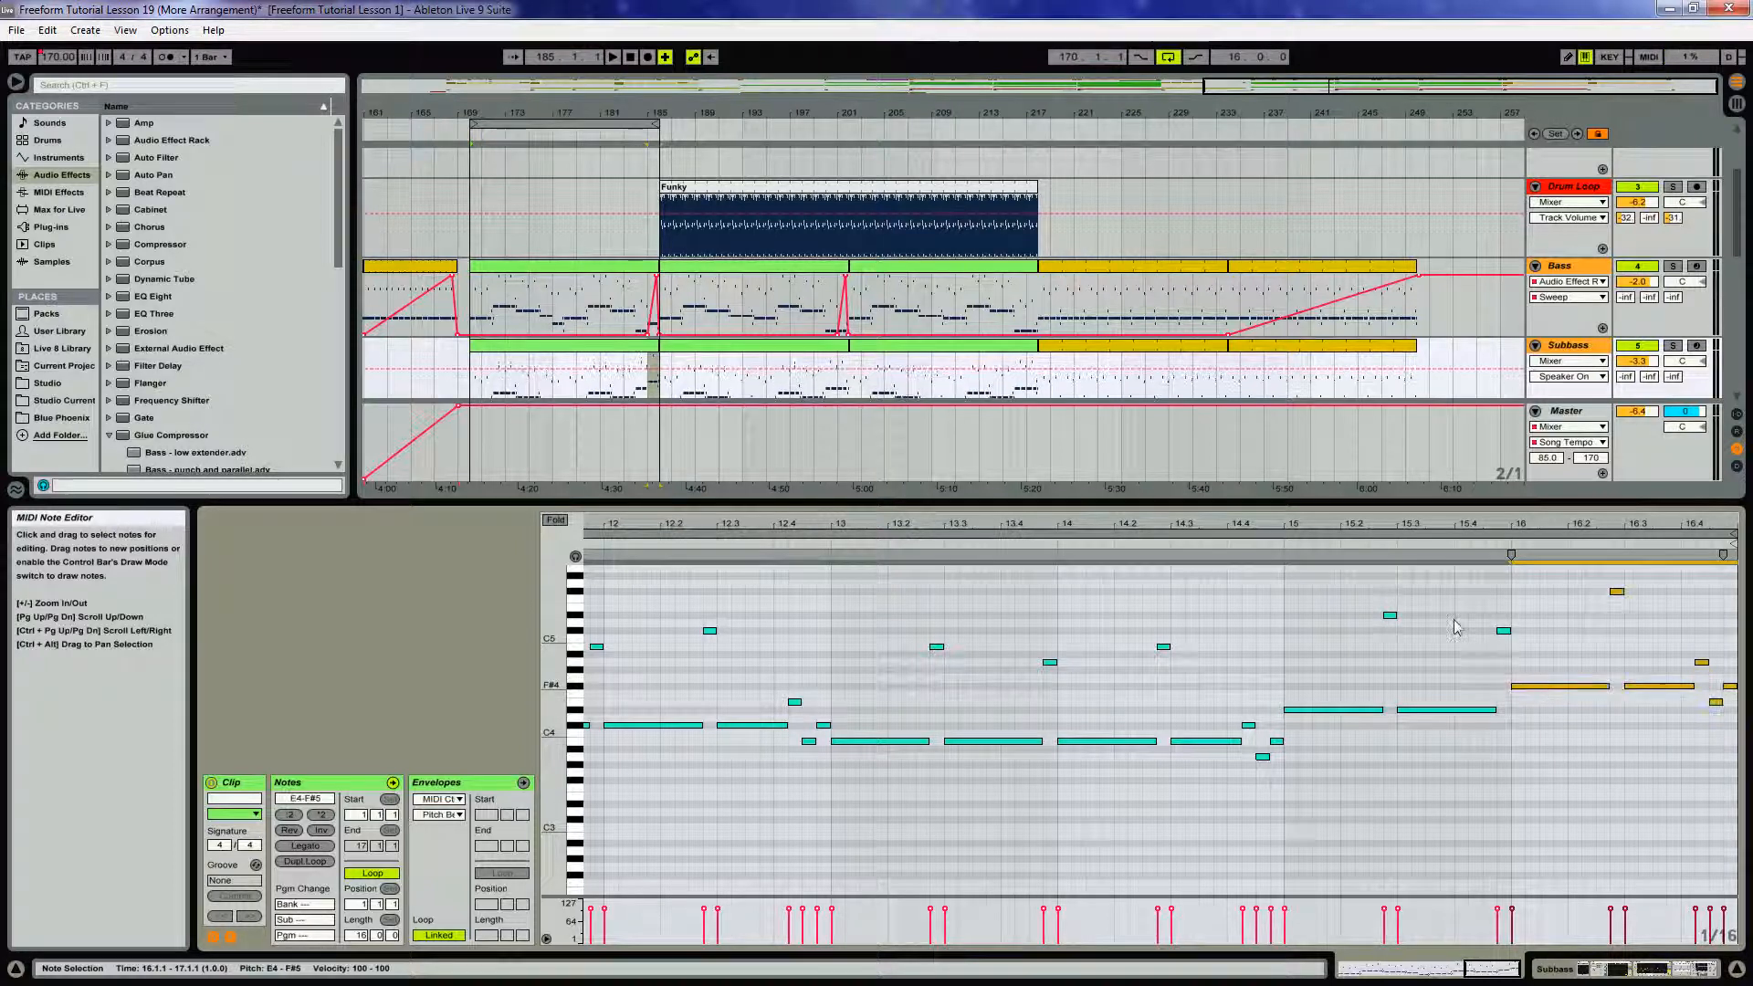
Audition the edited Subbass part from bar 170 and stop playback
{"action": "key", "text": "space"}
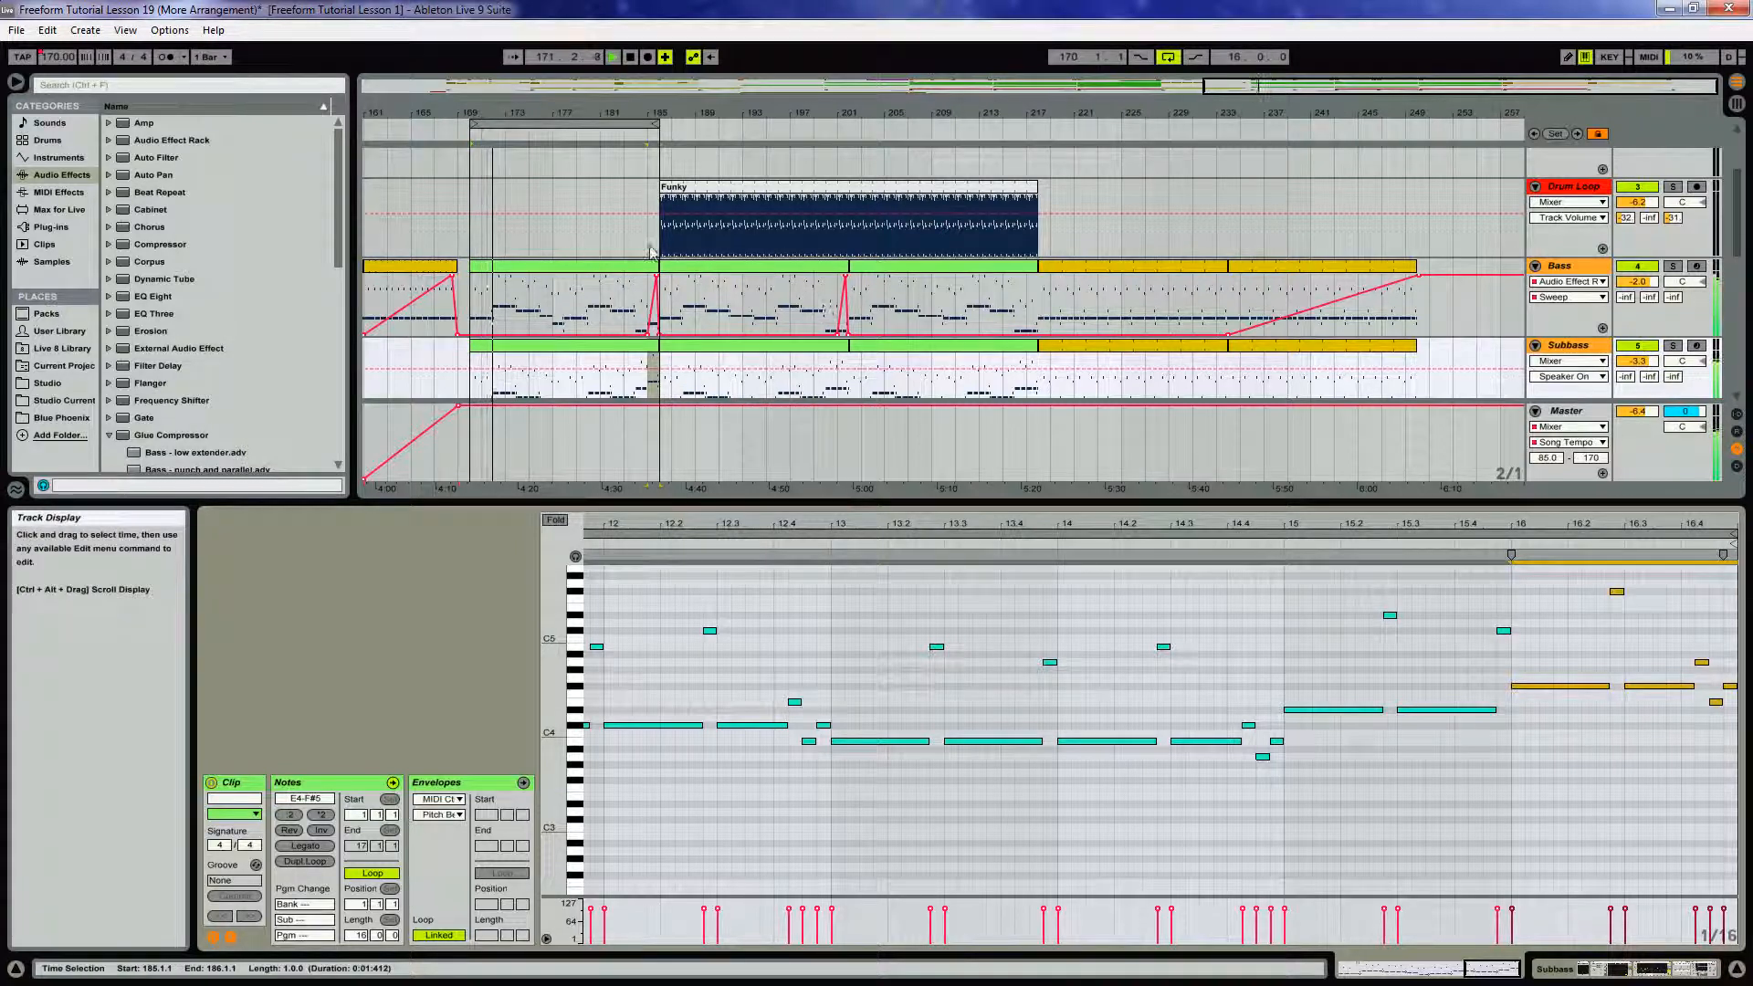
{"action": "scroll", "coordinate": [652, 252], "scroll_direction": "down", "scroll_amount": 5}
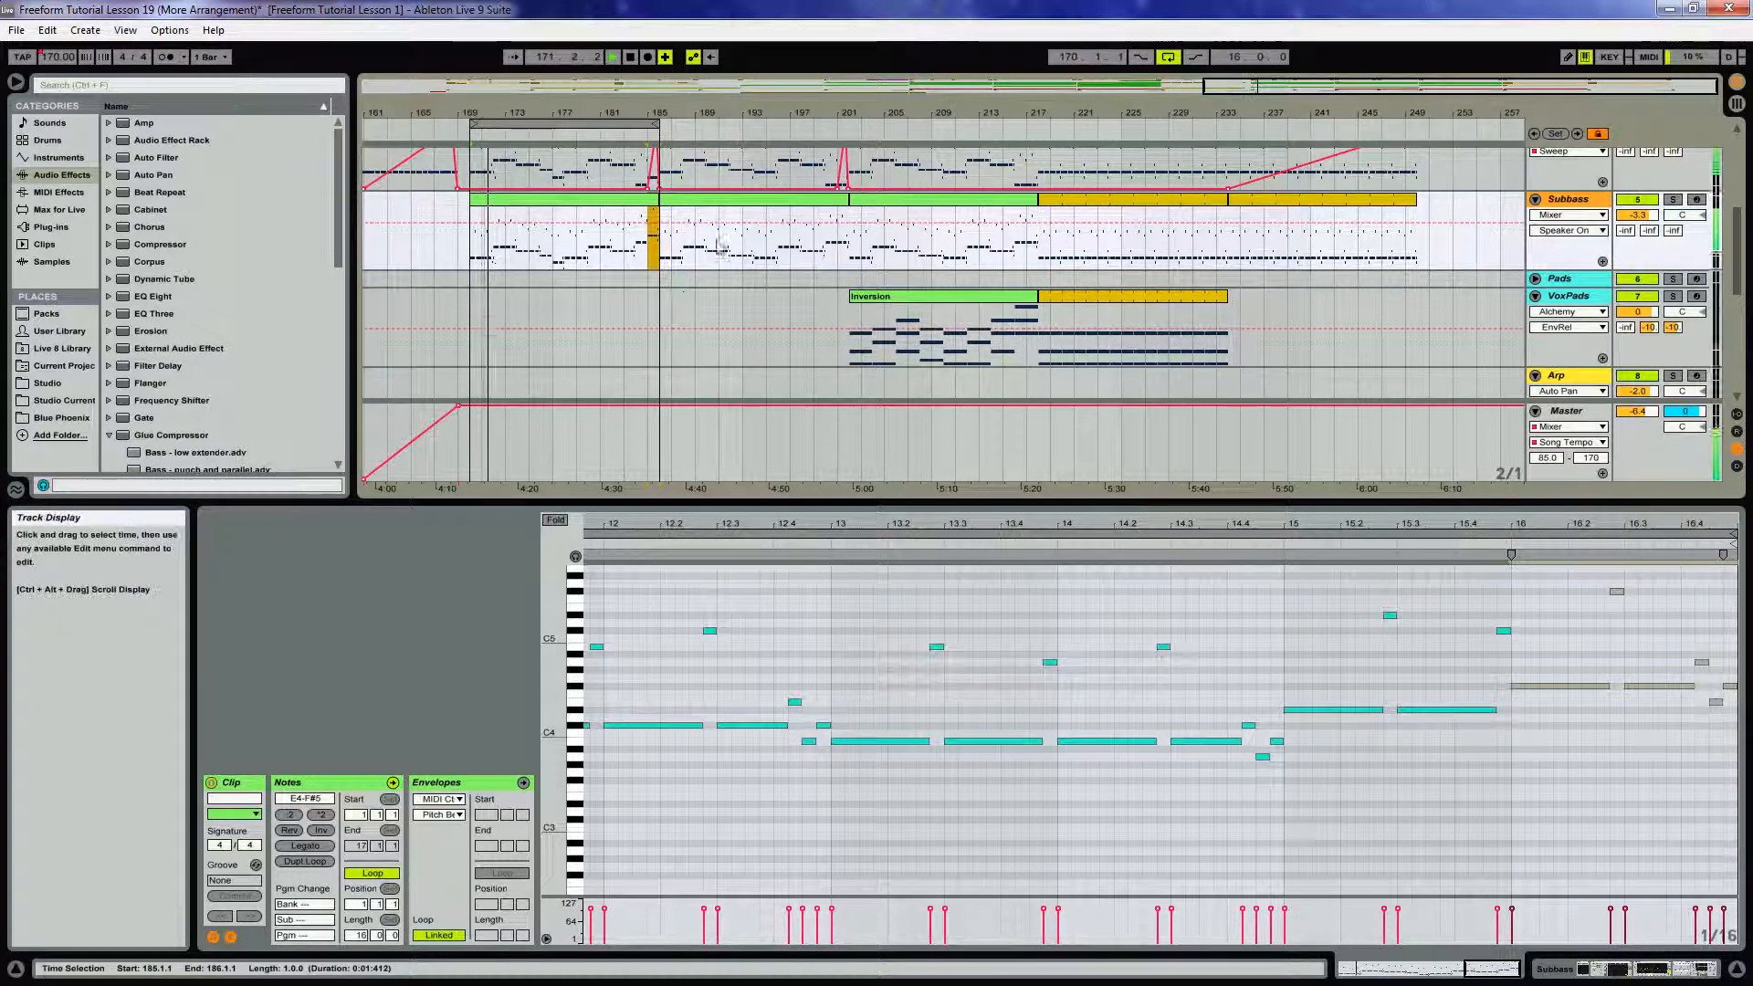
{"action": "scroll", "coordinate": [711, 246], "scroll_direction": "down", "scroll_amount": 3}
{"action": "scroll", "coordinate": [710, 246], "scroll_direction": "down", "scroll_amount": 1}
{"action": "key", "text": "space"}
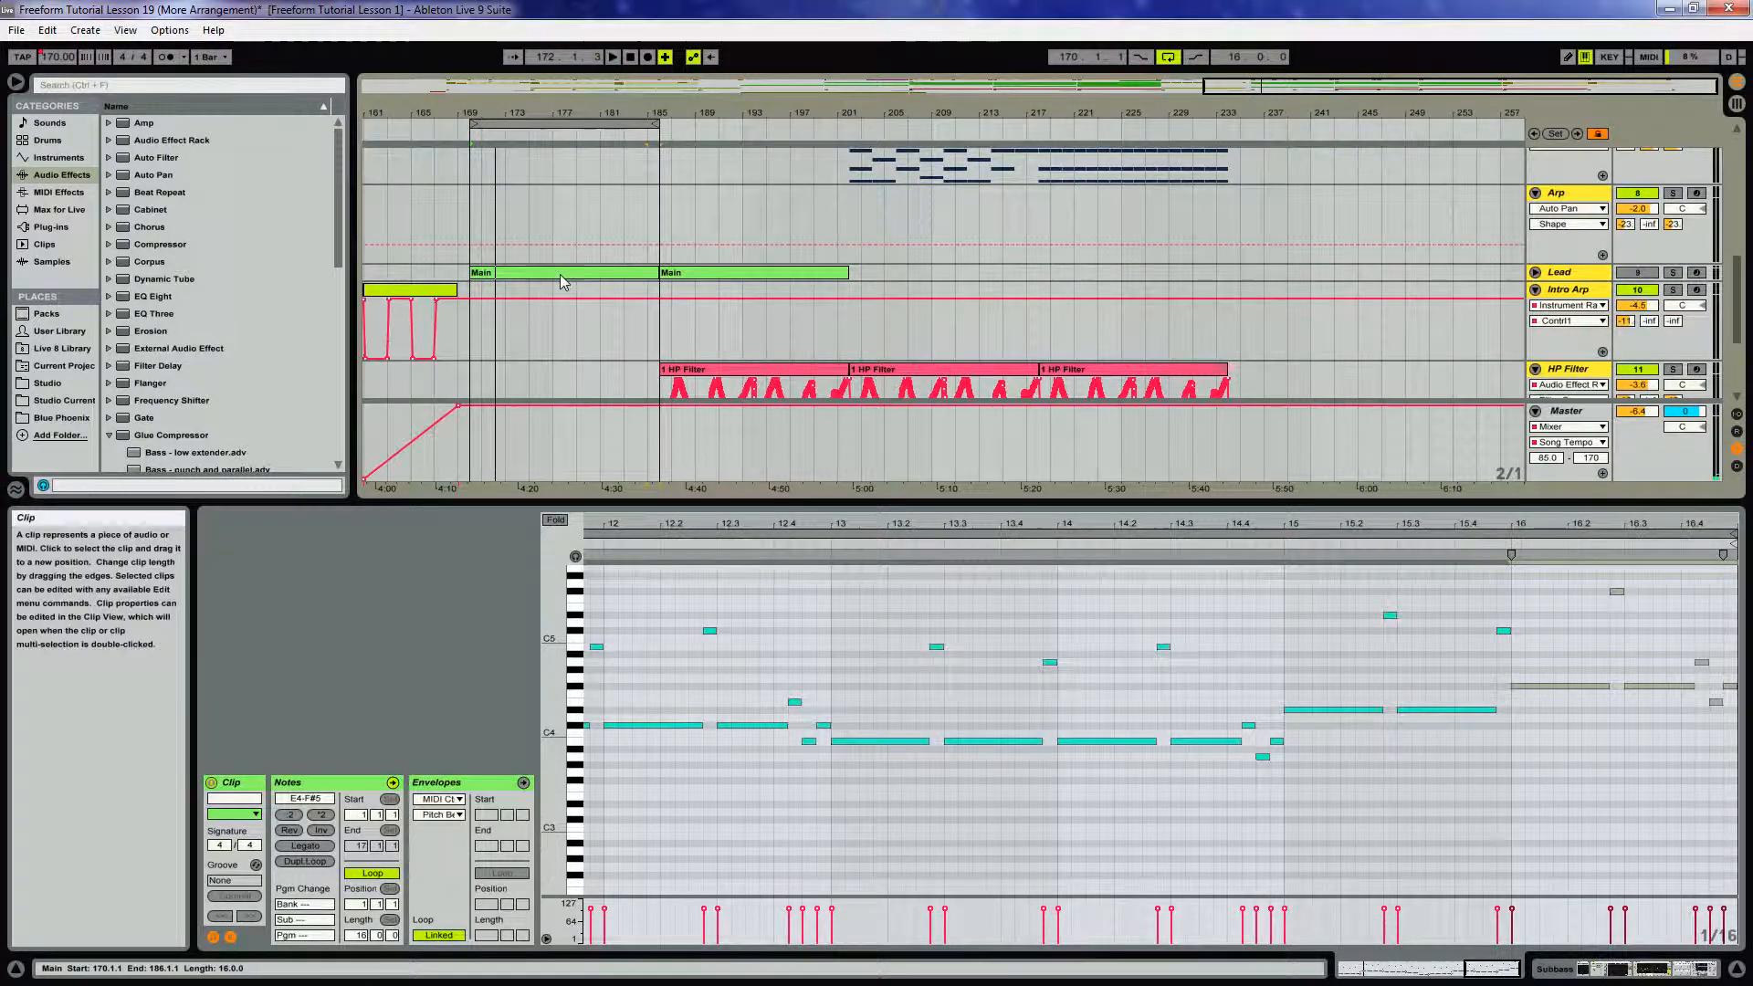
Transpose the bar 8 notes of the Lead track's Main clip starting at bar 170 down three semitones
{"action": "left_click", "coordinate": [561, 274]}
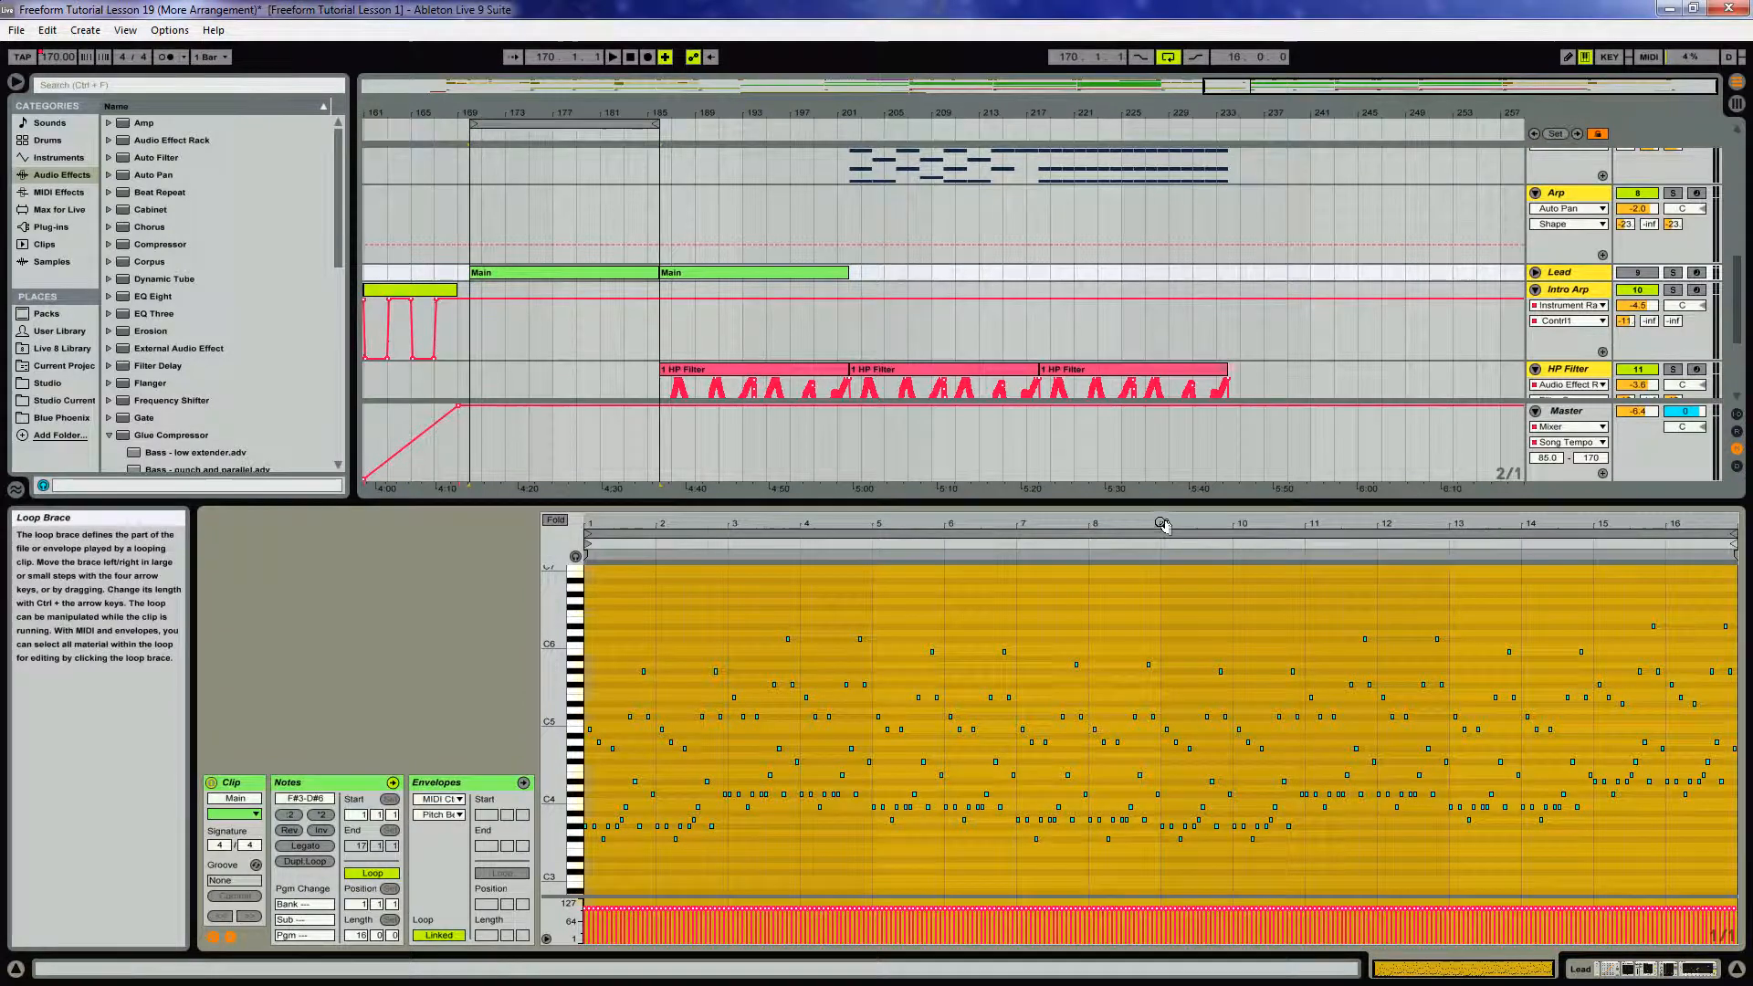
{"action": "left_click_drag", "start_coordinate": [1162, 521], "coordinate": [1162, 584]}
{"action": "left_click", "coordinate": [896, 597]}
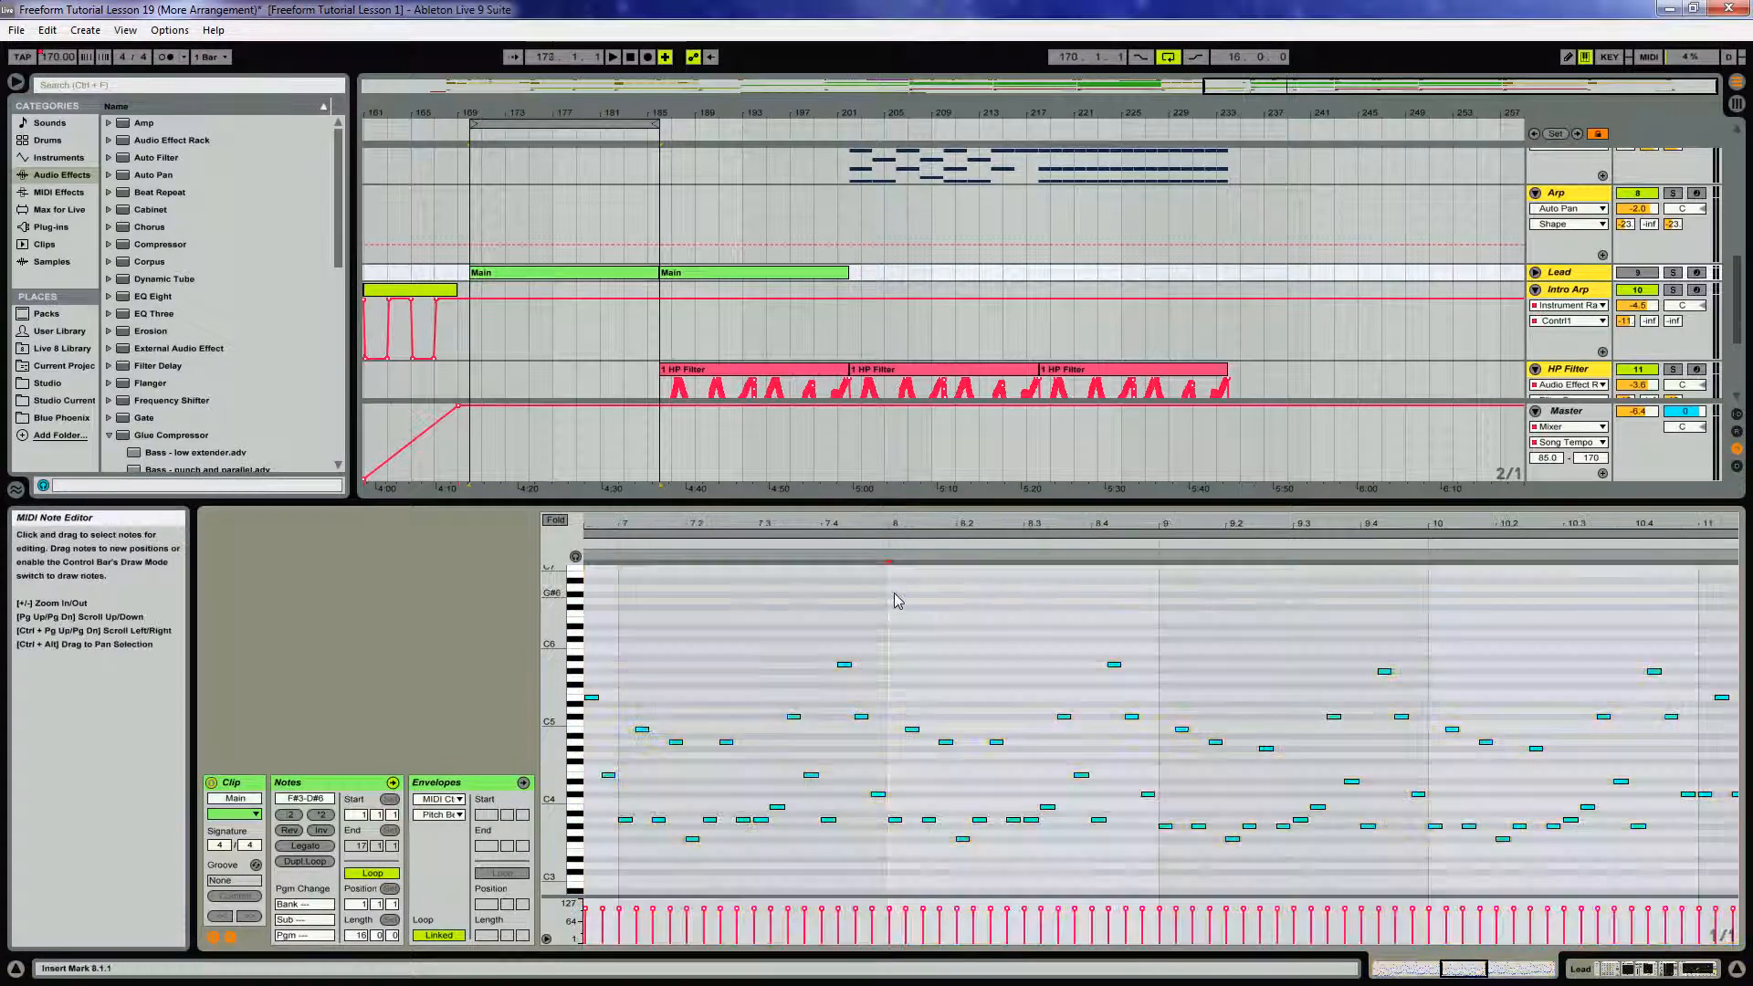
{"action": "left_click_drag", "start_coordinate": [894, 598], "coordinate": [1157, 845]}
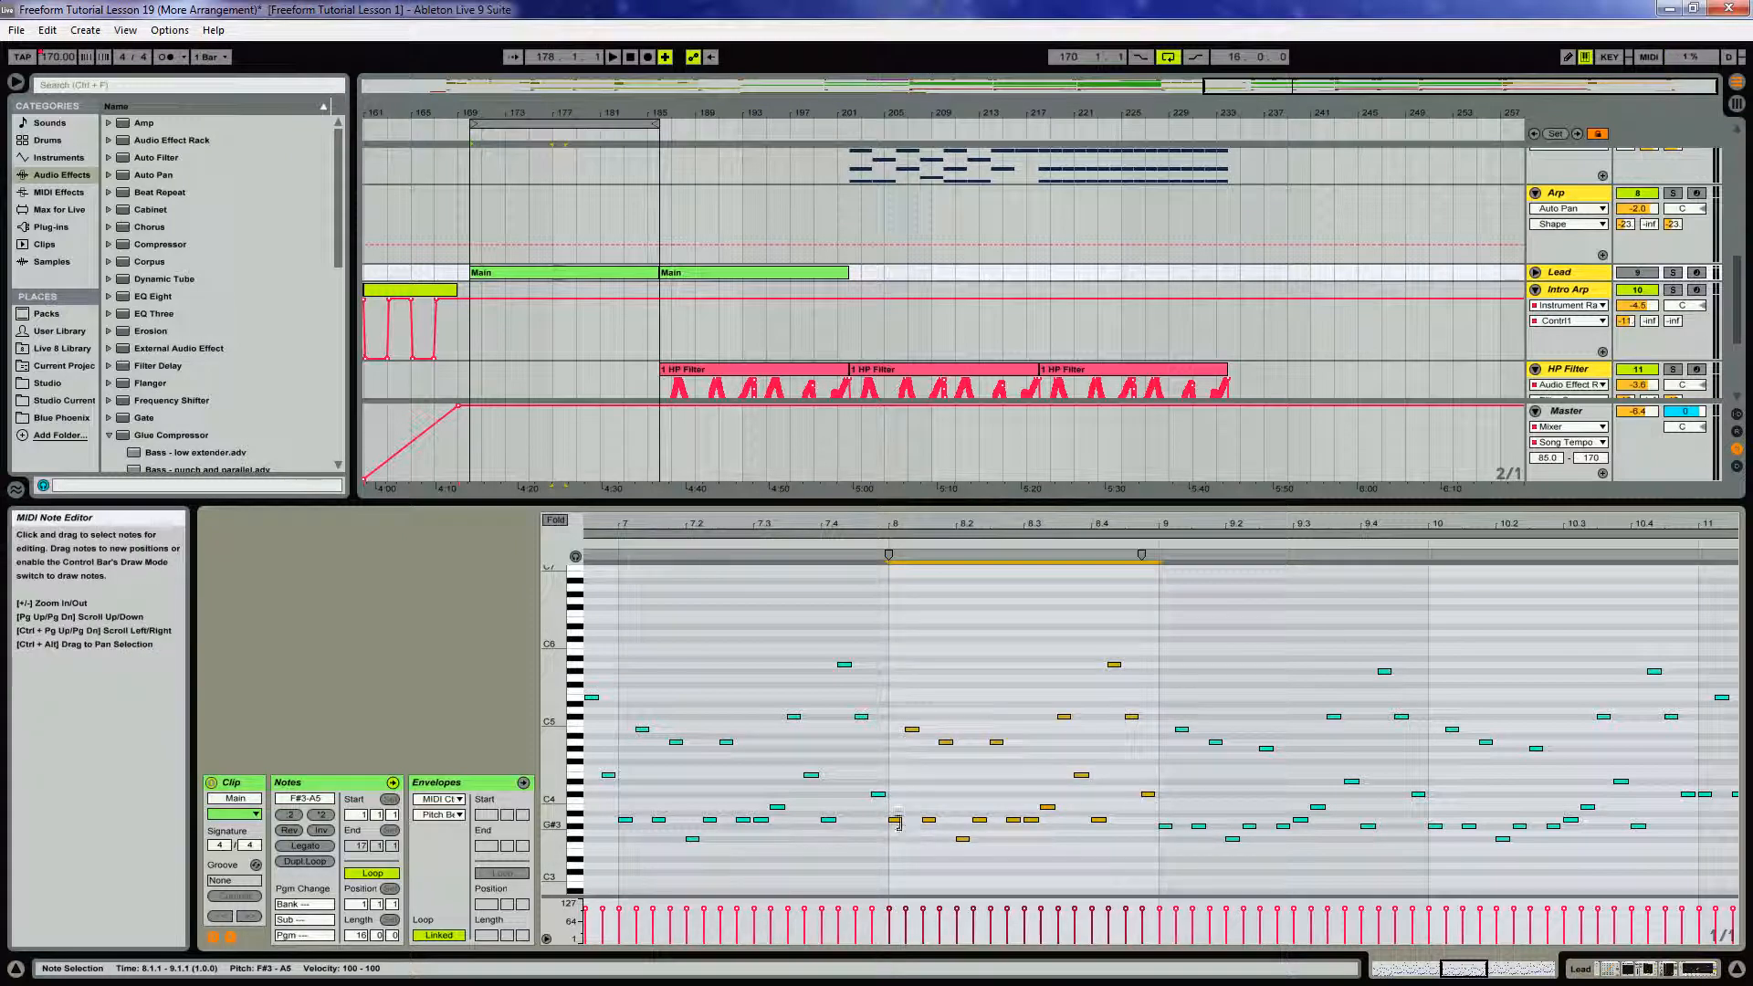
{"action": "key", "text": "Down"}
{"action": "key", "text": "Down"}
{"action": "key", "text": "Down"}
Transpose the notes in bar 16 of the Lead clip up three semitones
{"action": "left_click_drag", "start_coordinate": [1135, 524], "coordinate": [1135, 438]}
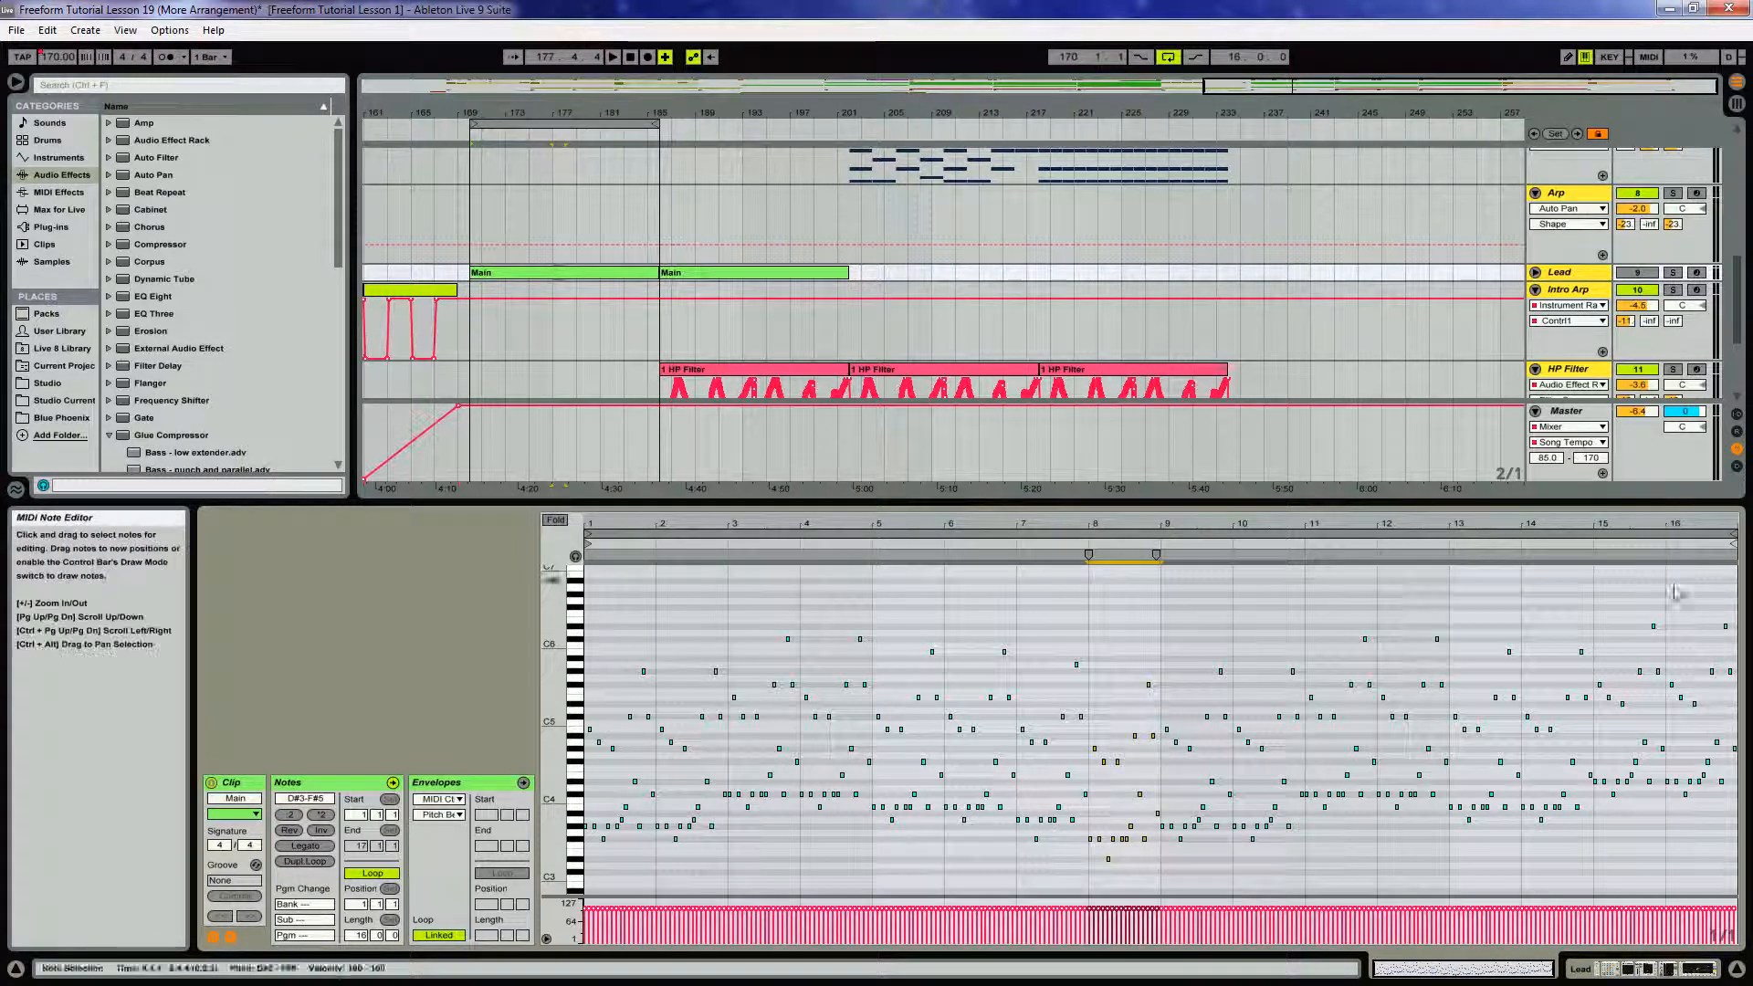
{"action": "left_click_drag", "start_coordinate": [1709, 524], "coordinate": [1641, 603]}
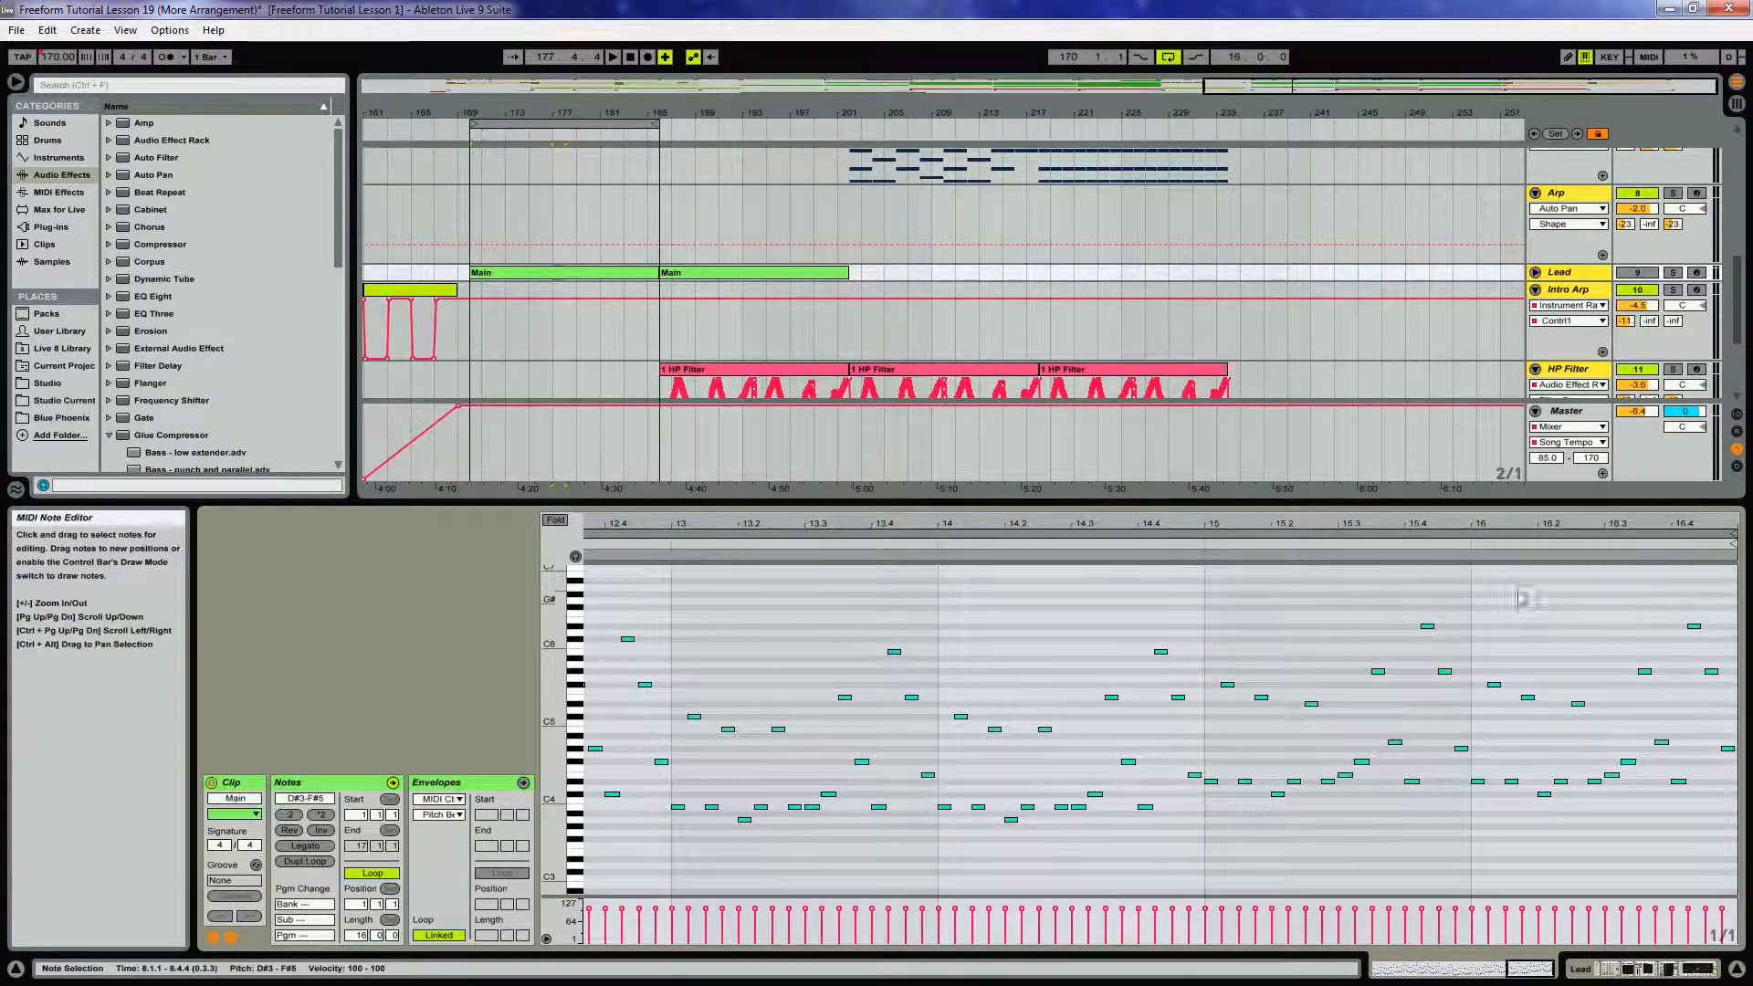
{"action": "left_click_drag", "start_coordinate": [1481, 582], "coordinate": [1739, 881]}
{"action": "left_click_drag", "start_coordinate": [1536, 794], "coordinate": [1537, 775]}
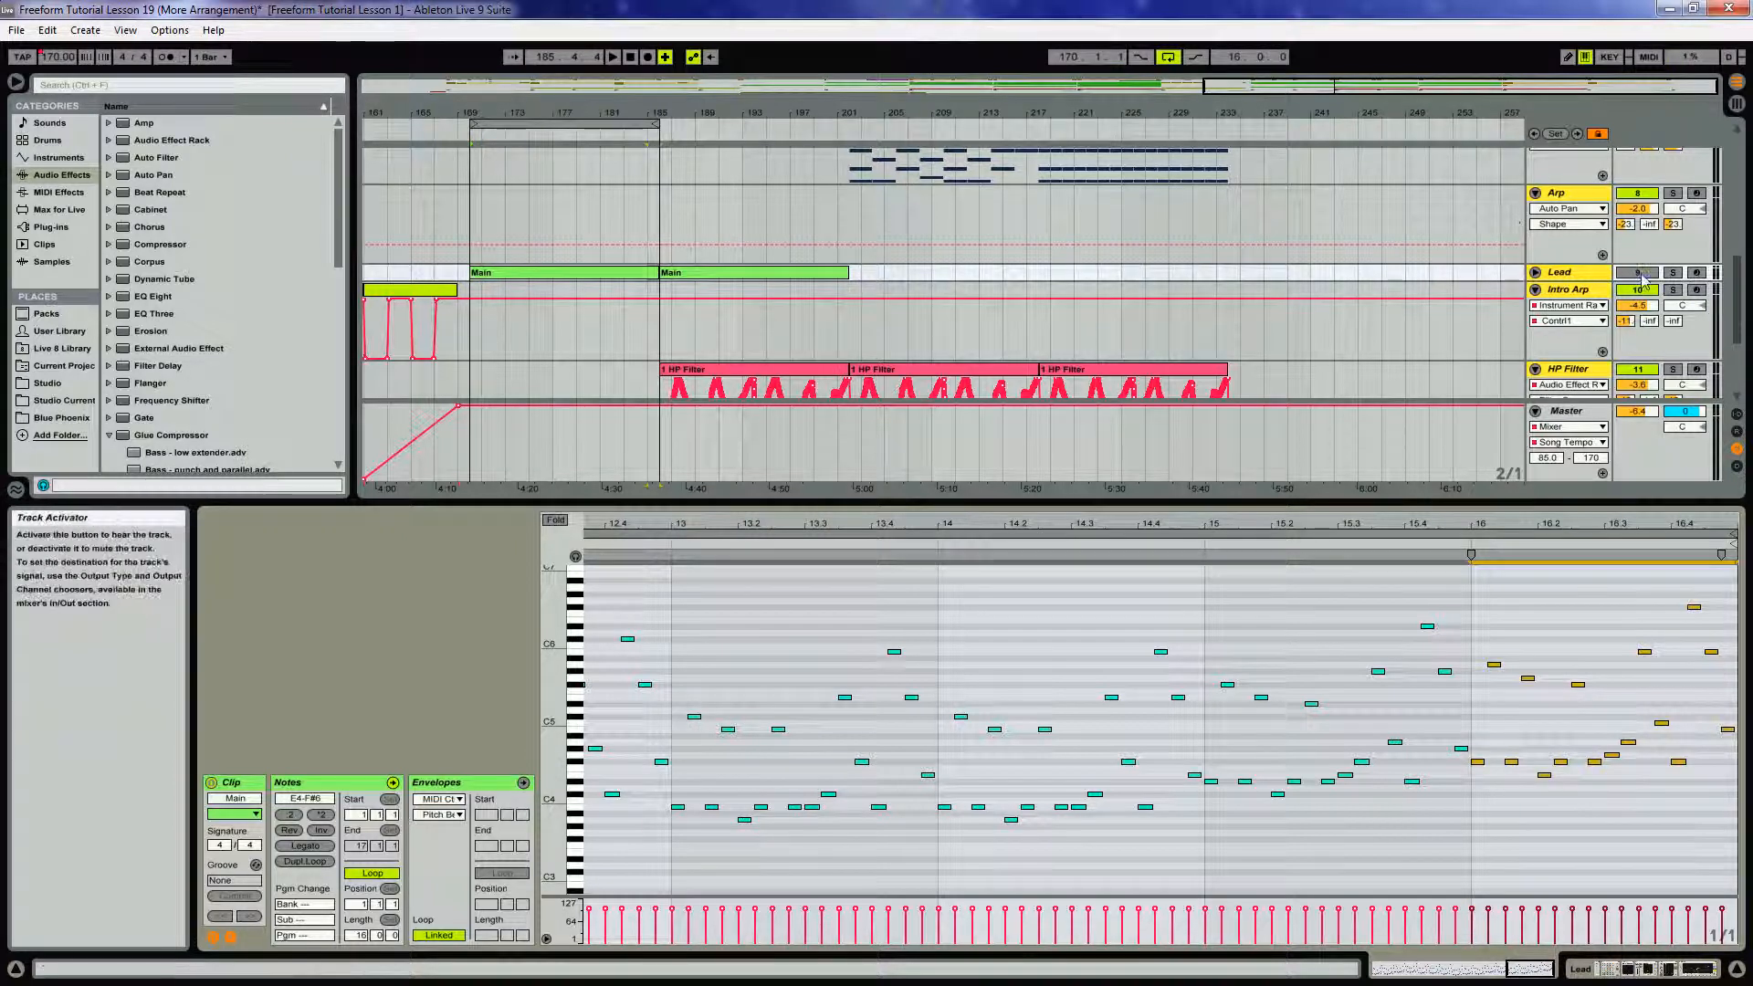
Activate the Lead track and play the section from bar 170, marking bar 8 of its clip
{"action": "left_click", "coordinate": [664, 256]}
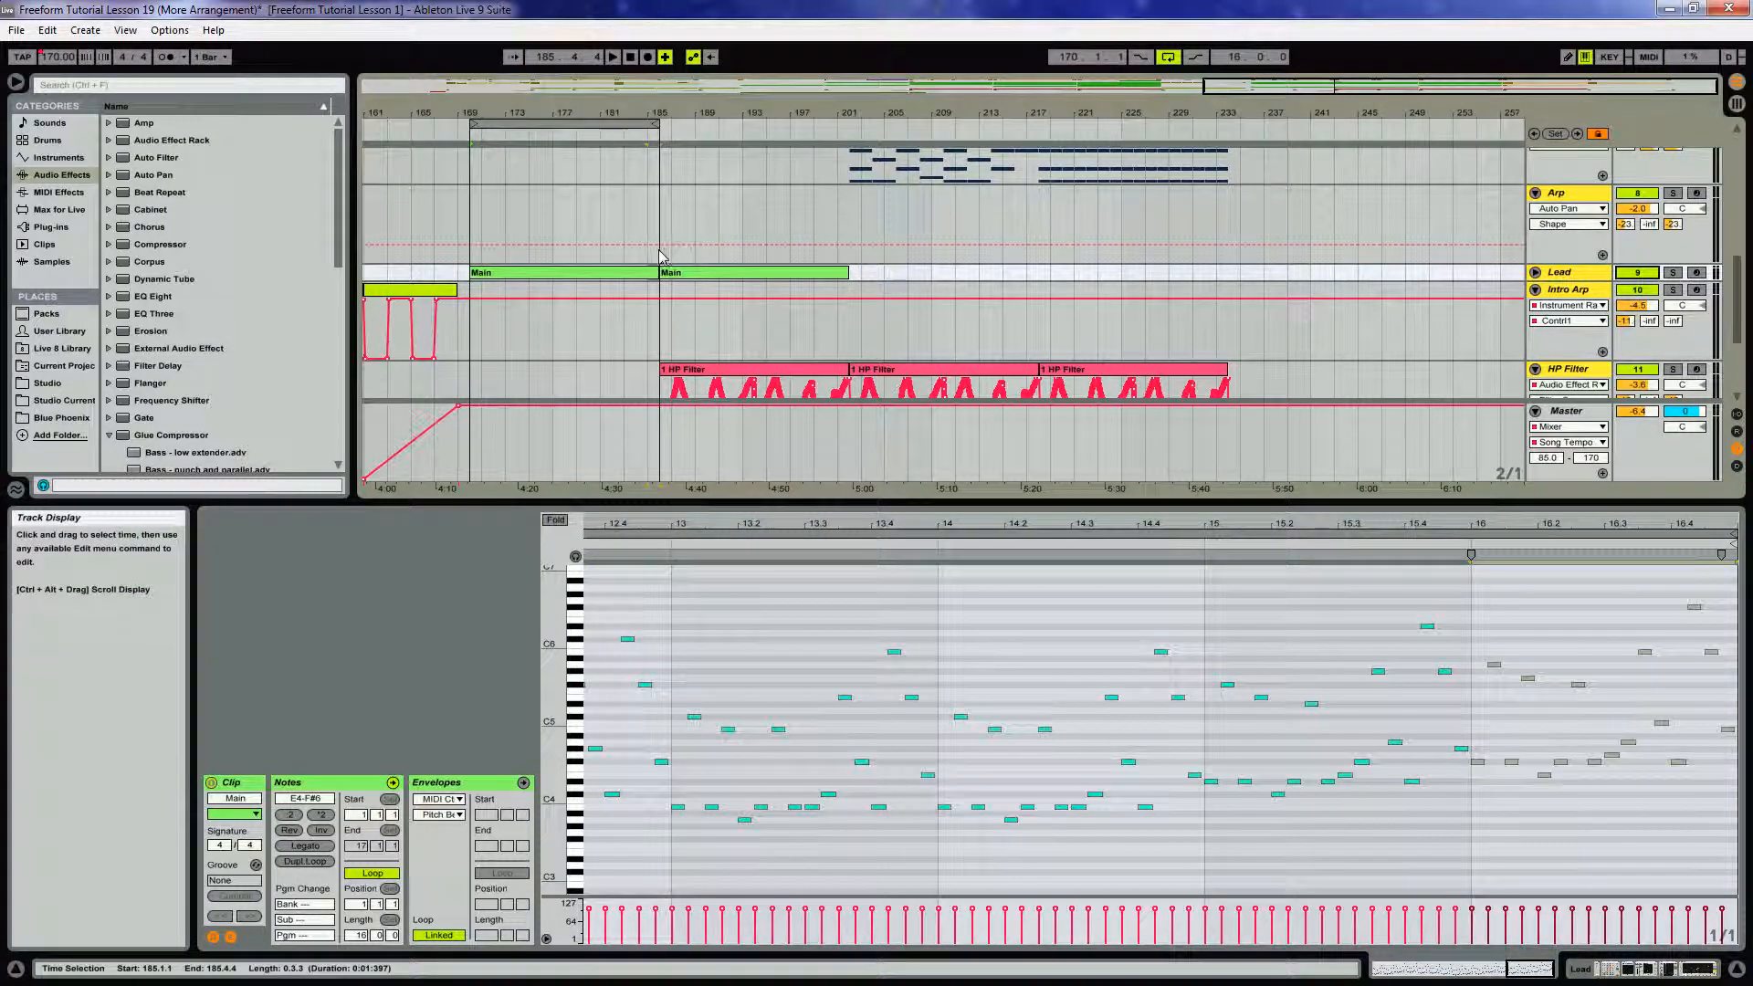
{"action": "key", "text": "space"}
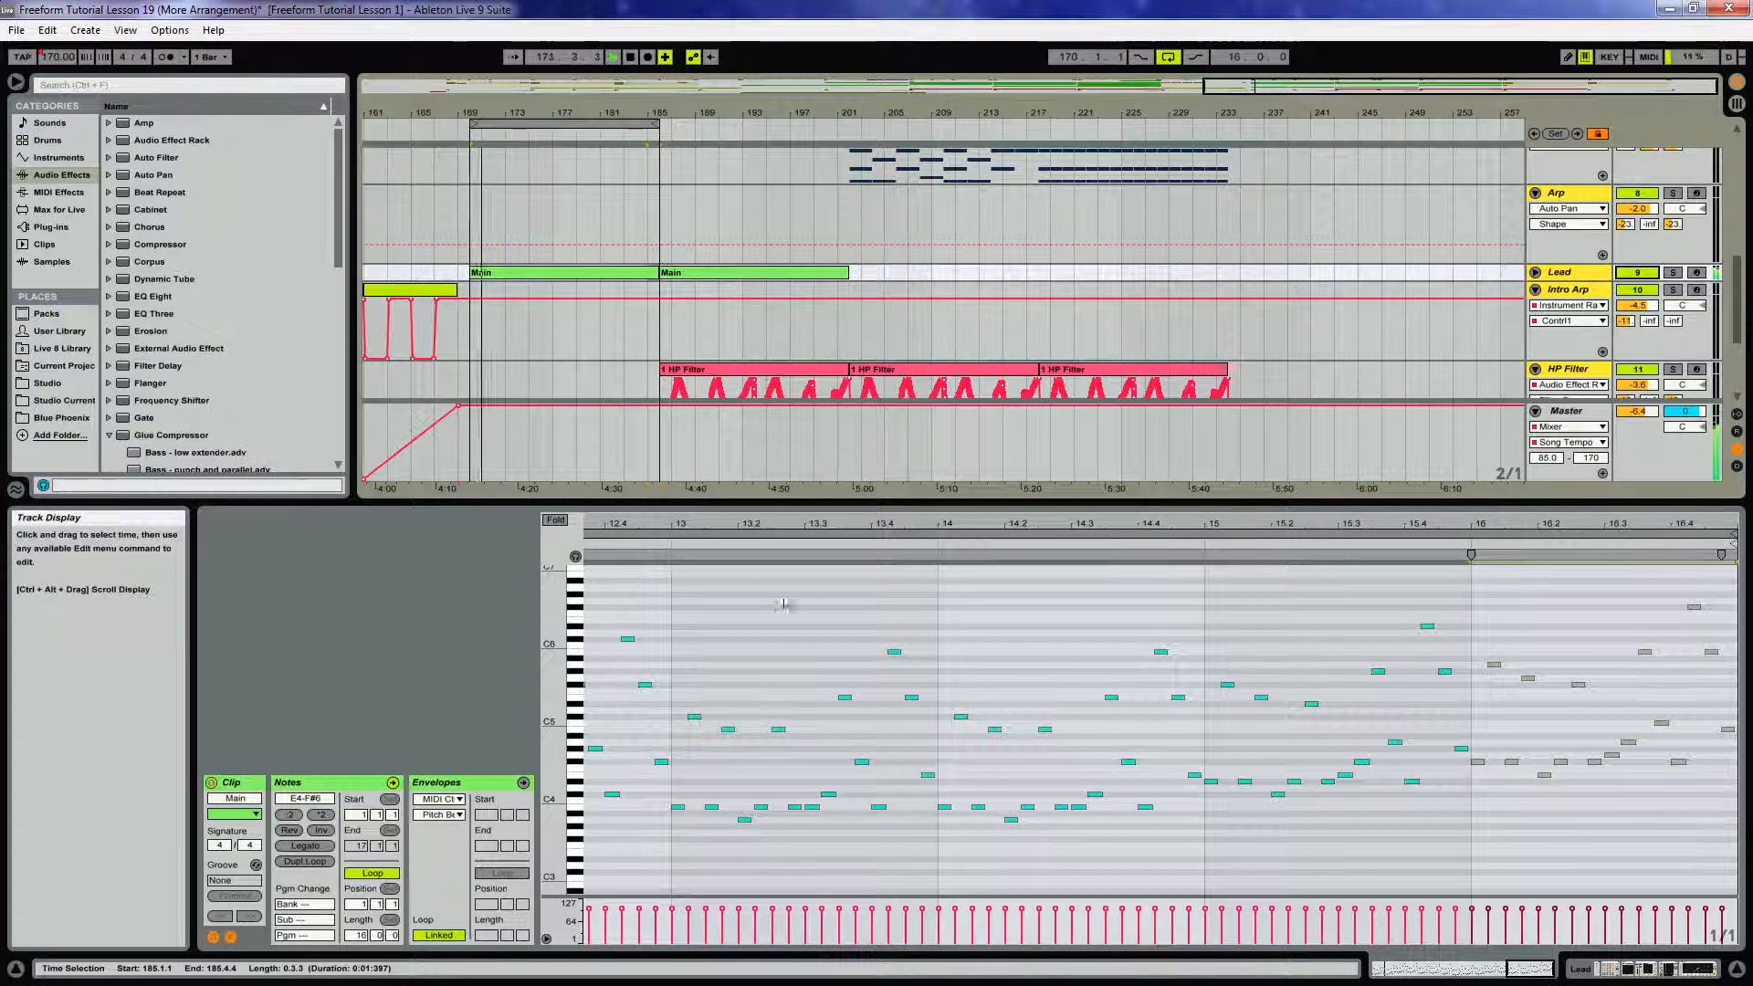
{"action": "double_click", "coordinate": [1472, 530]}
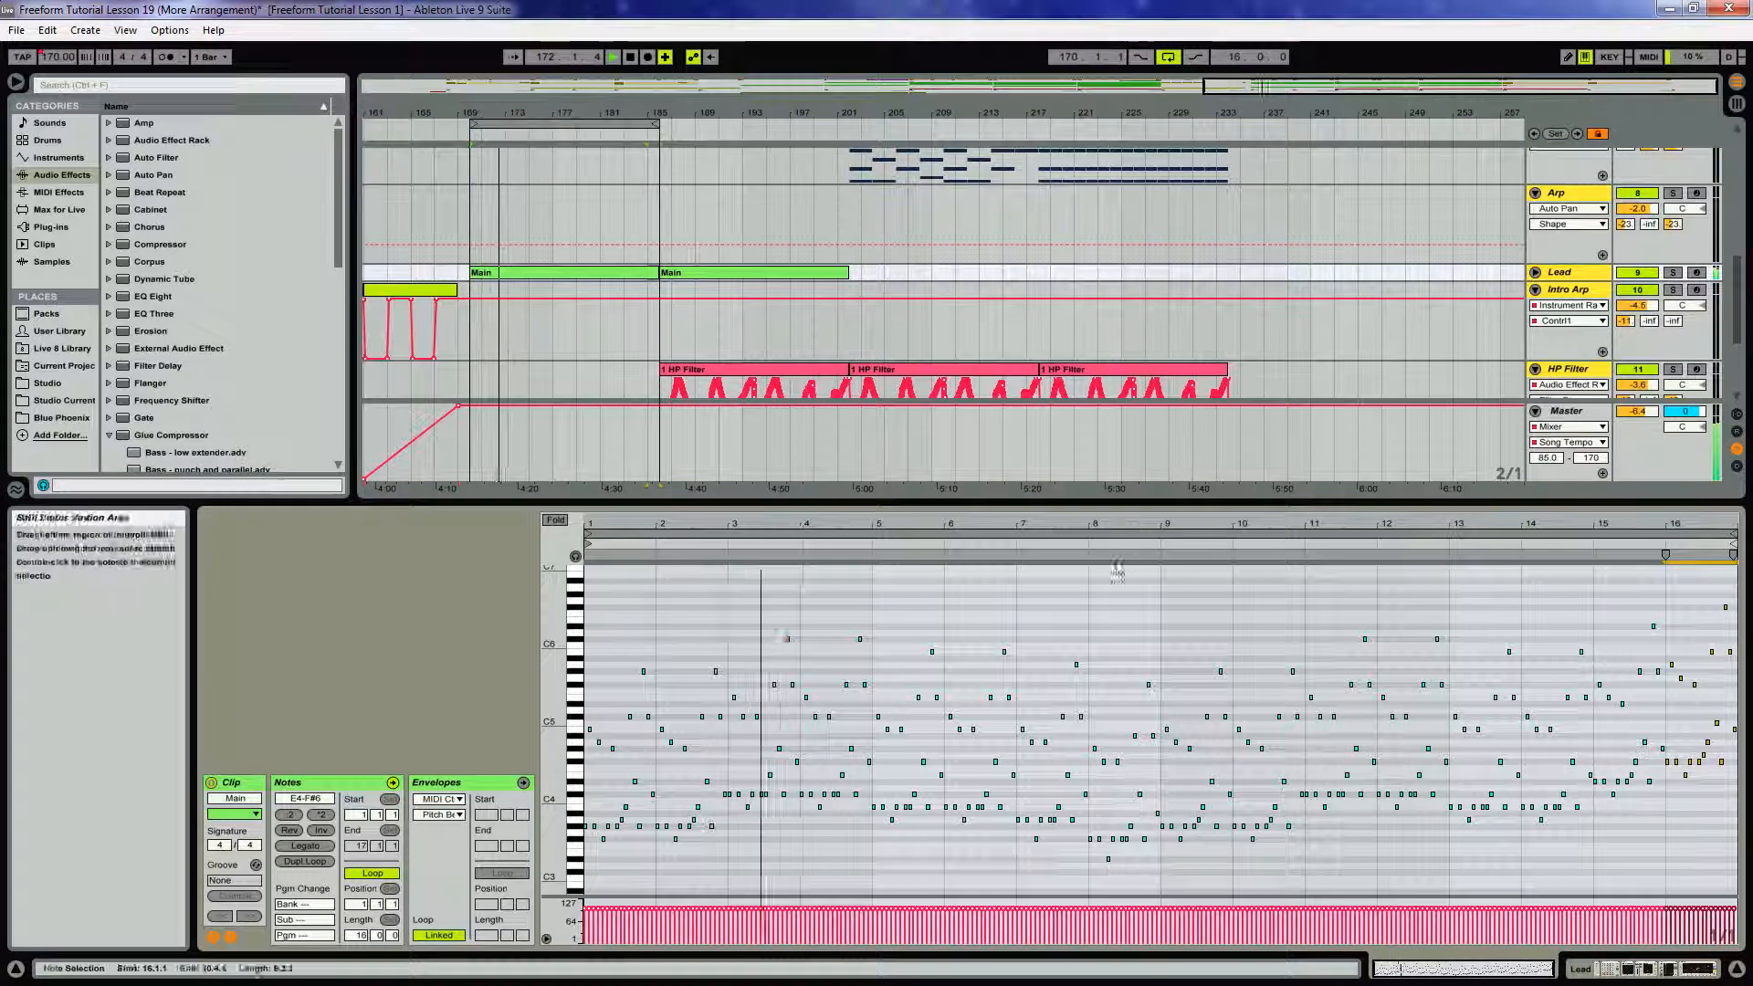
{"action": "left_click", "coordinate": [1101, 595]}
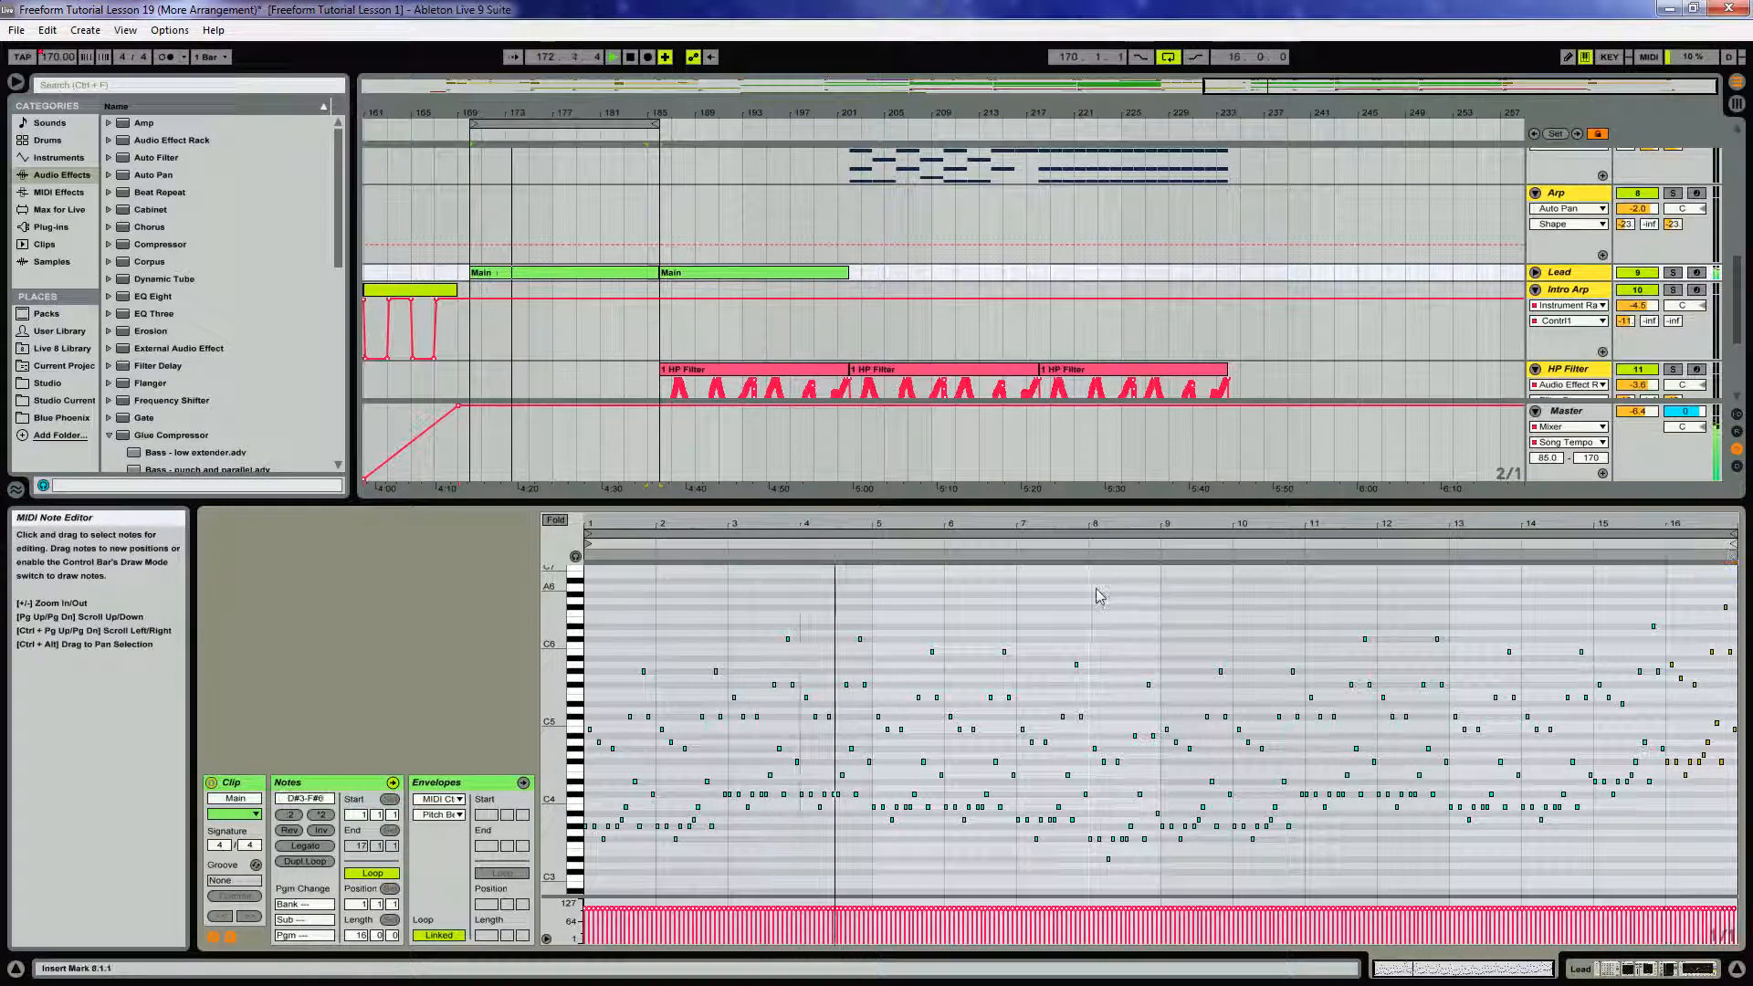
{"action": "left_click", "coordinate": [1153, 605], "text": "shift"}
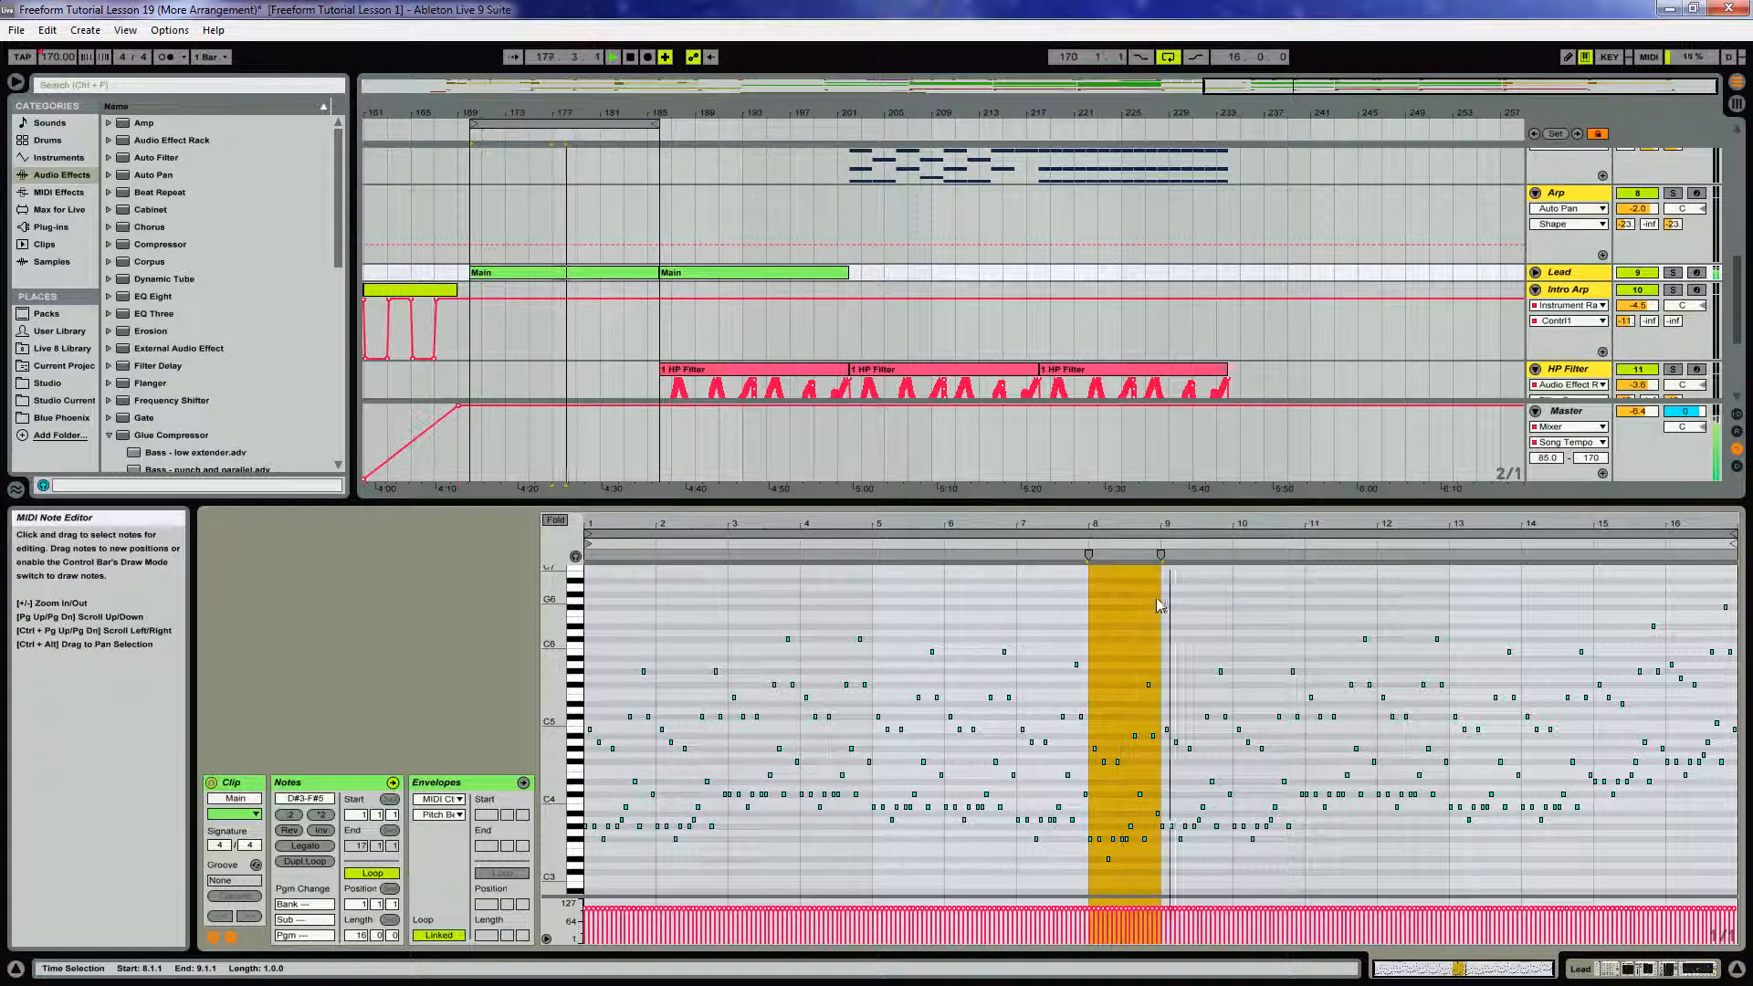
Examine the Lead track's device chain, including the Phrygian Mode scale device, during playback and return to the clip's notes
{"action": "key", "text": "shift+Tab"}
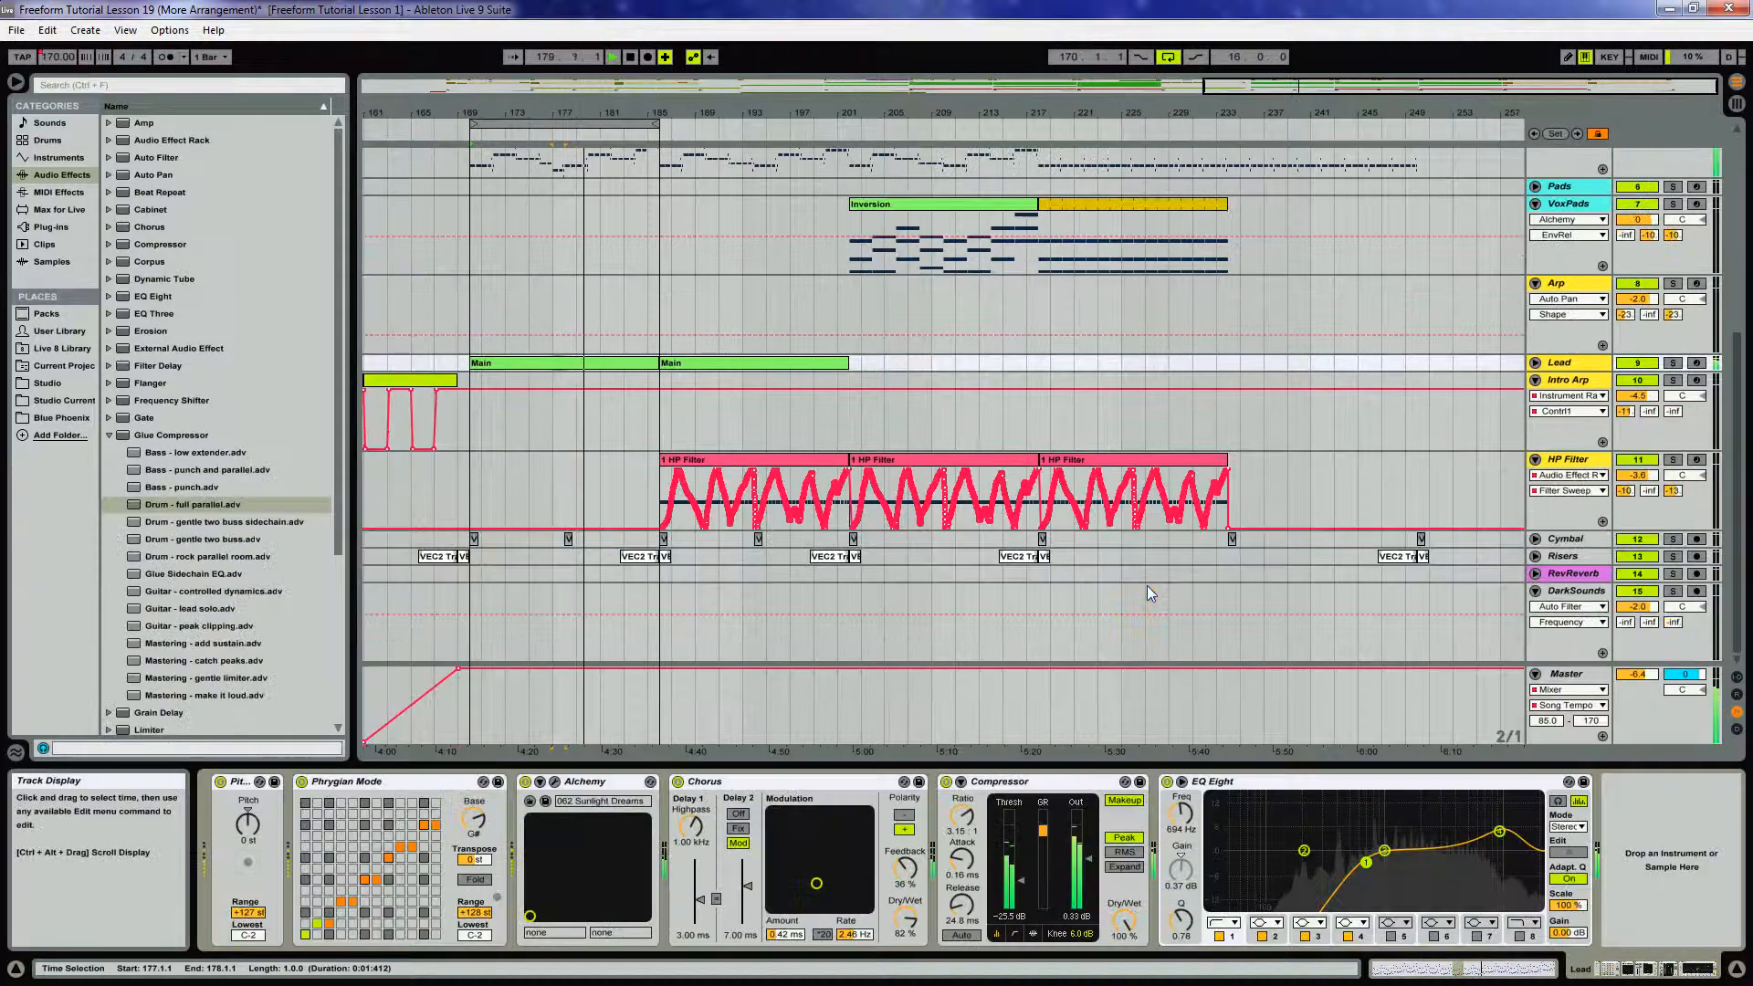
{"action": "left_click", "coordinate": [398, 787]}
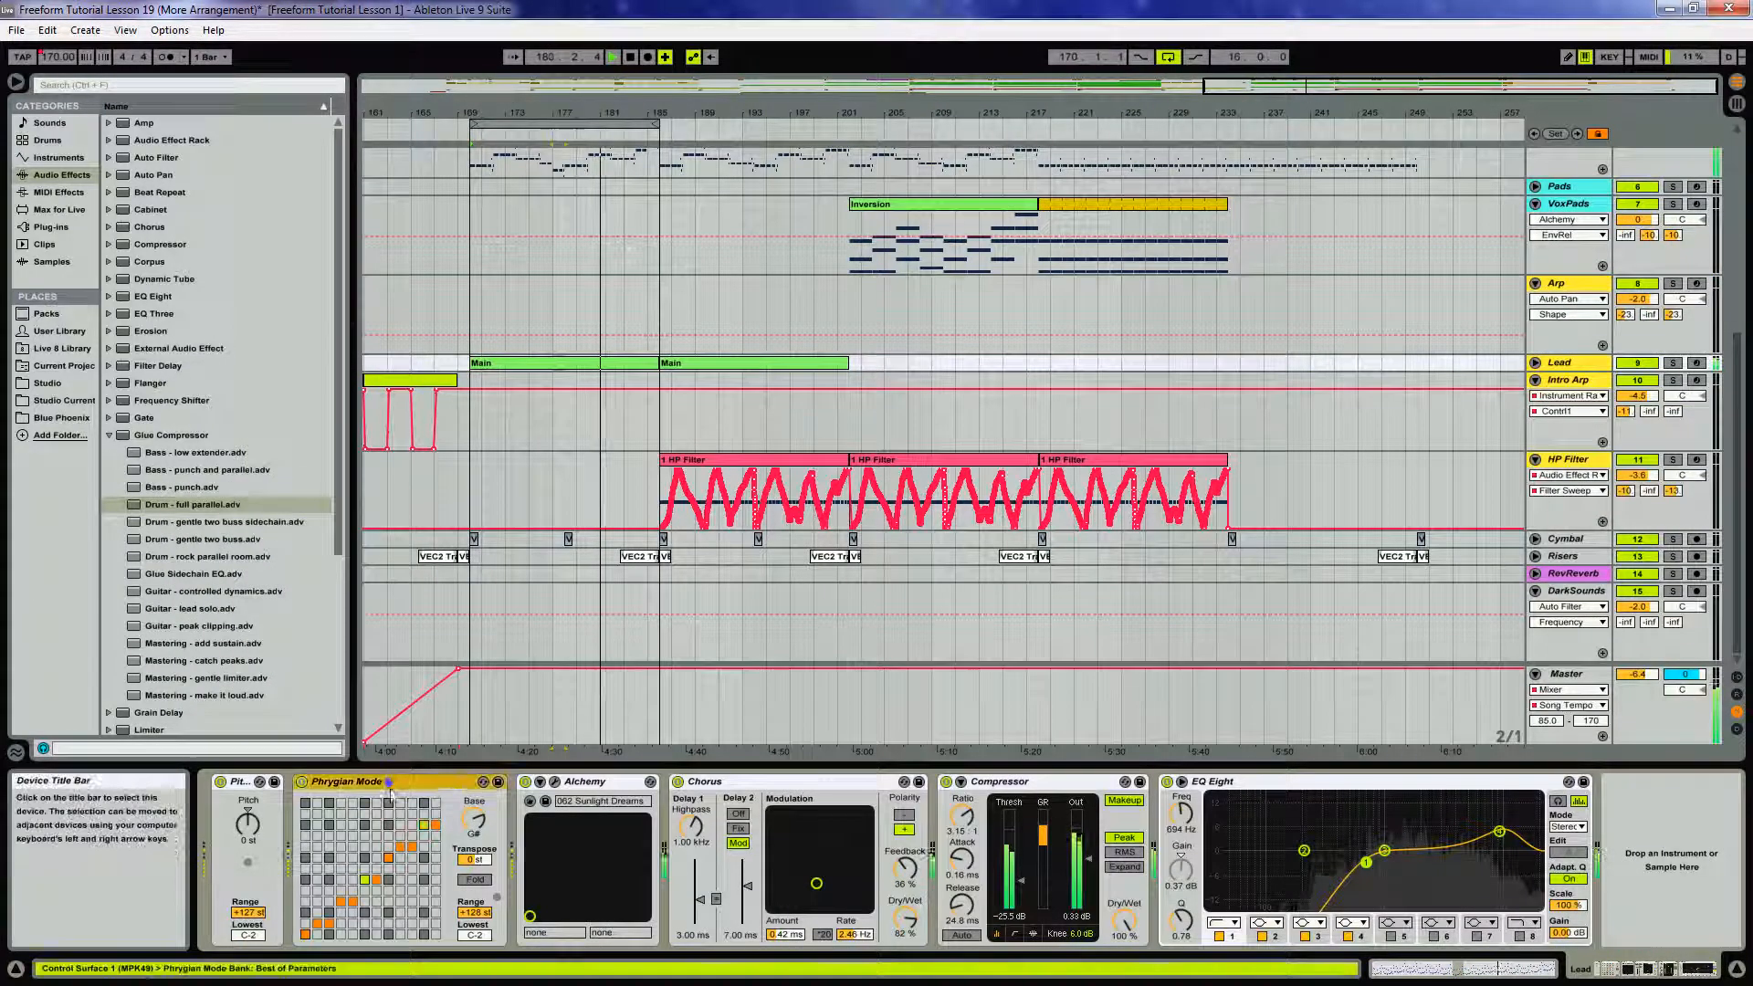
{"action": "key", "text": "Tab"}
{"action": "key", "text": "Tab"}
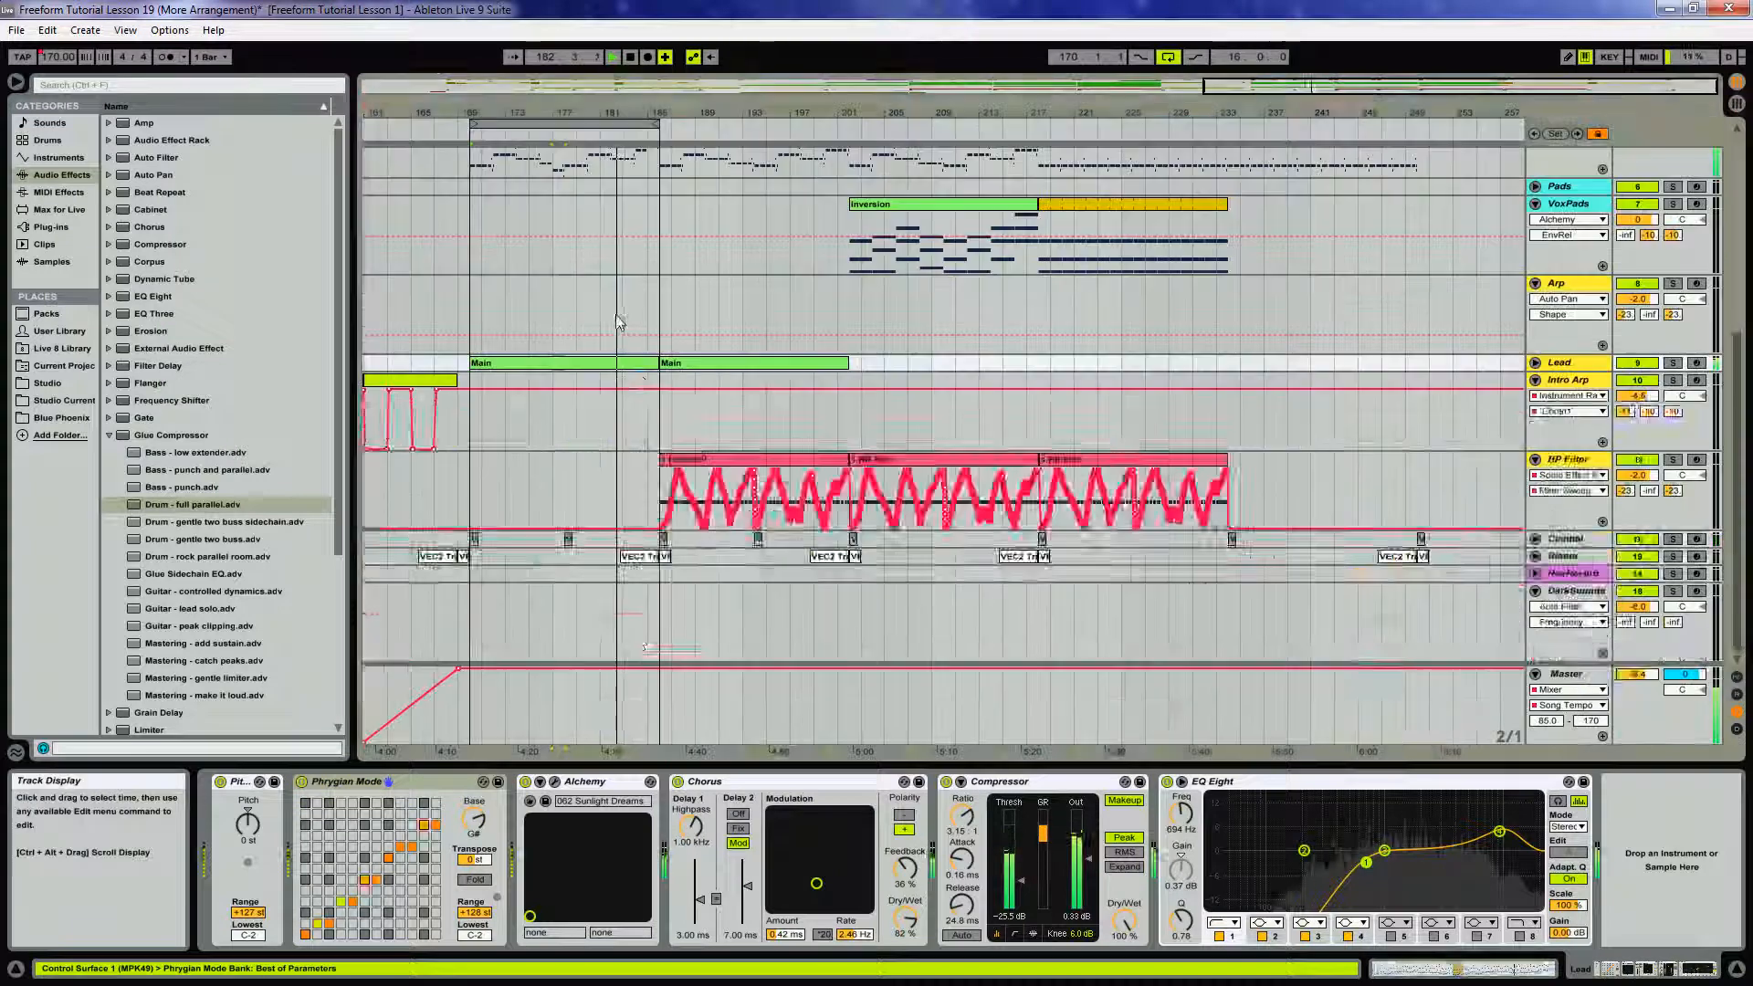
{"action": "key", "text": "shift+Tab"}
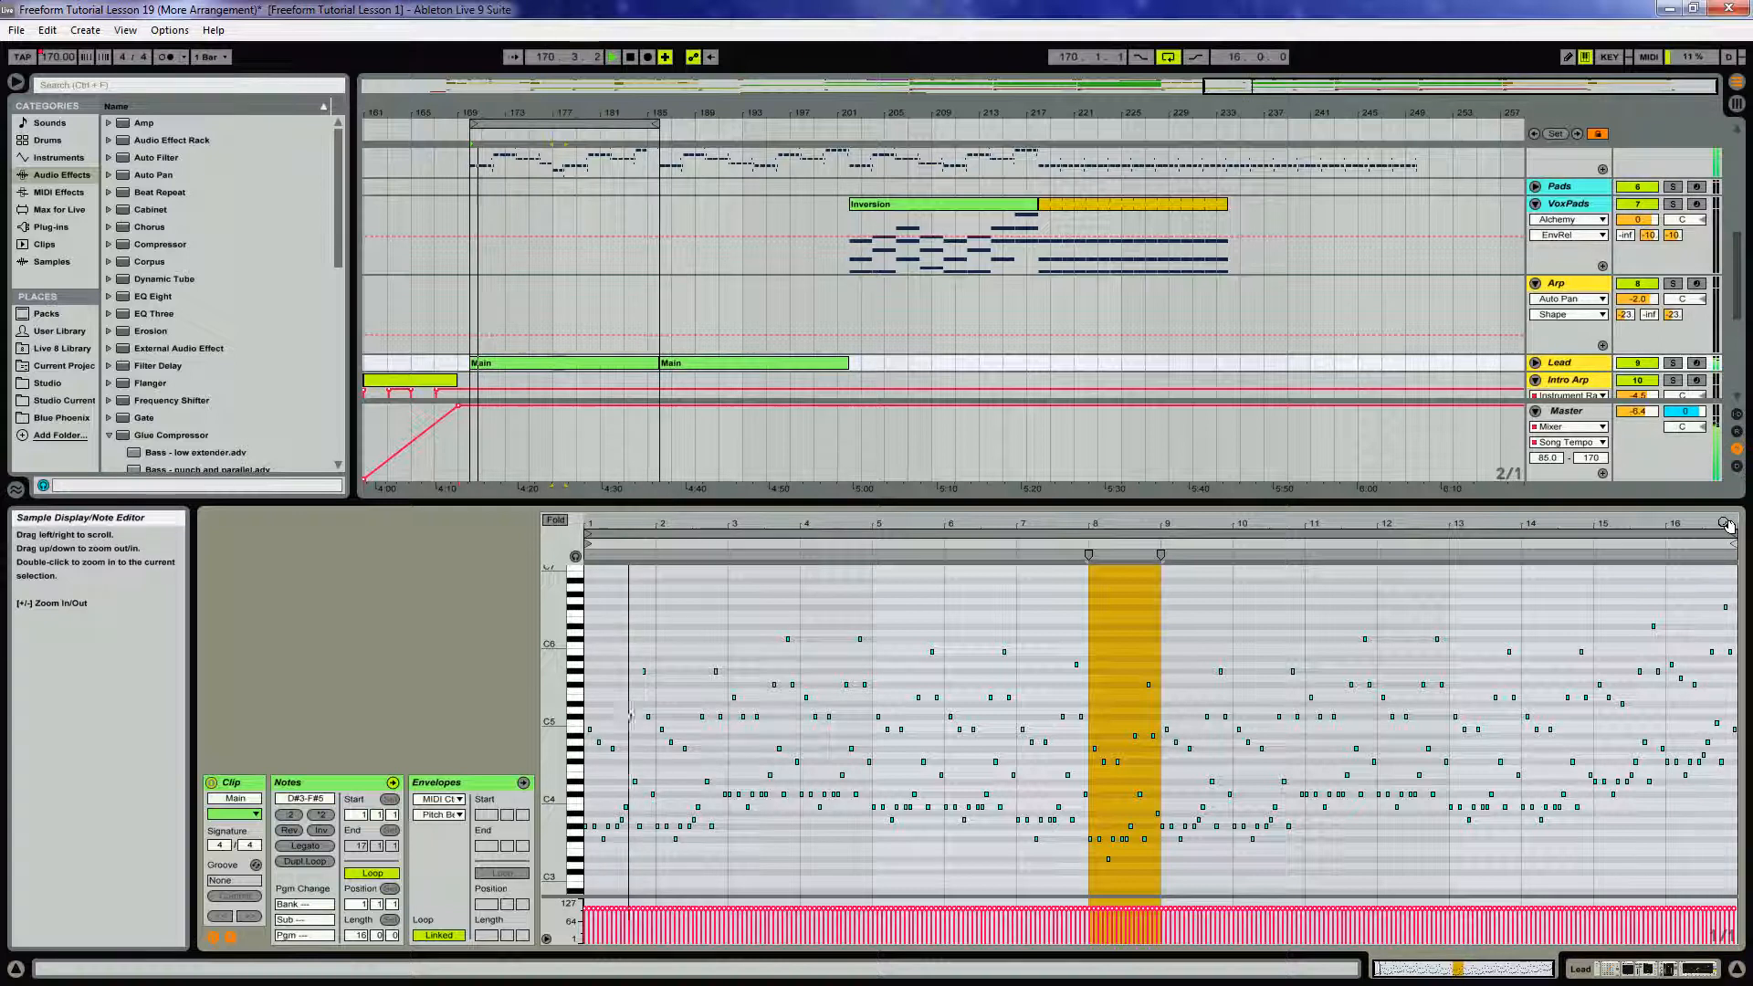
Swap the pitches of the notes at 16.4.2 and 16.4.4 in the Lead clip so it ends on F#6
{"action": "left_click_drag", "start_coordinate": [1724, 525], "coordinate": [1724, 598]}
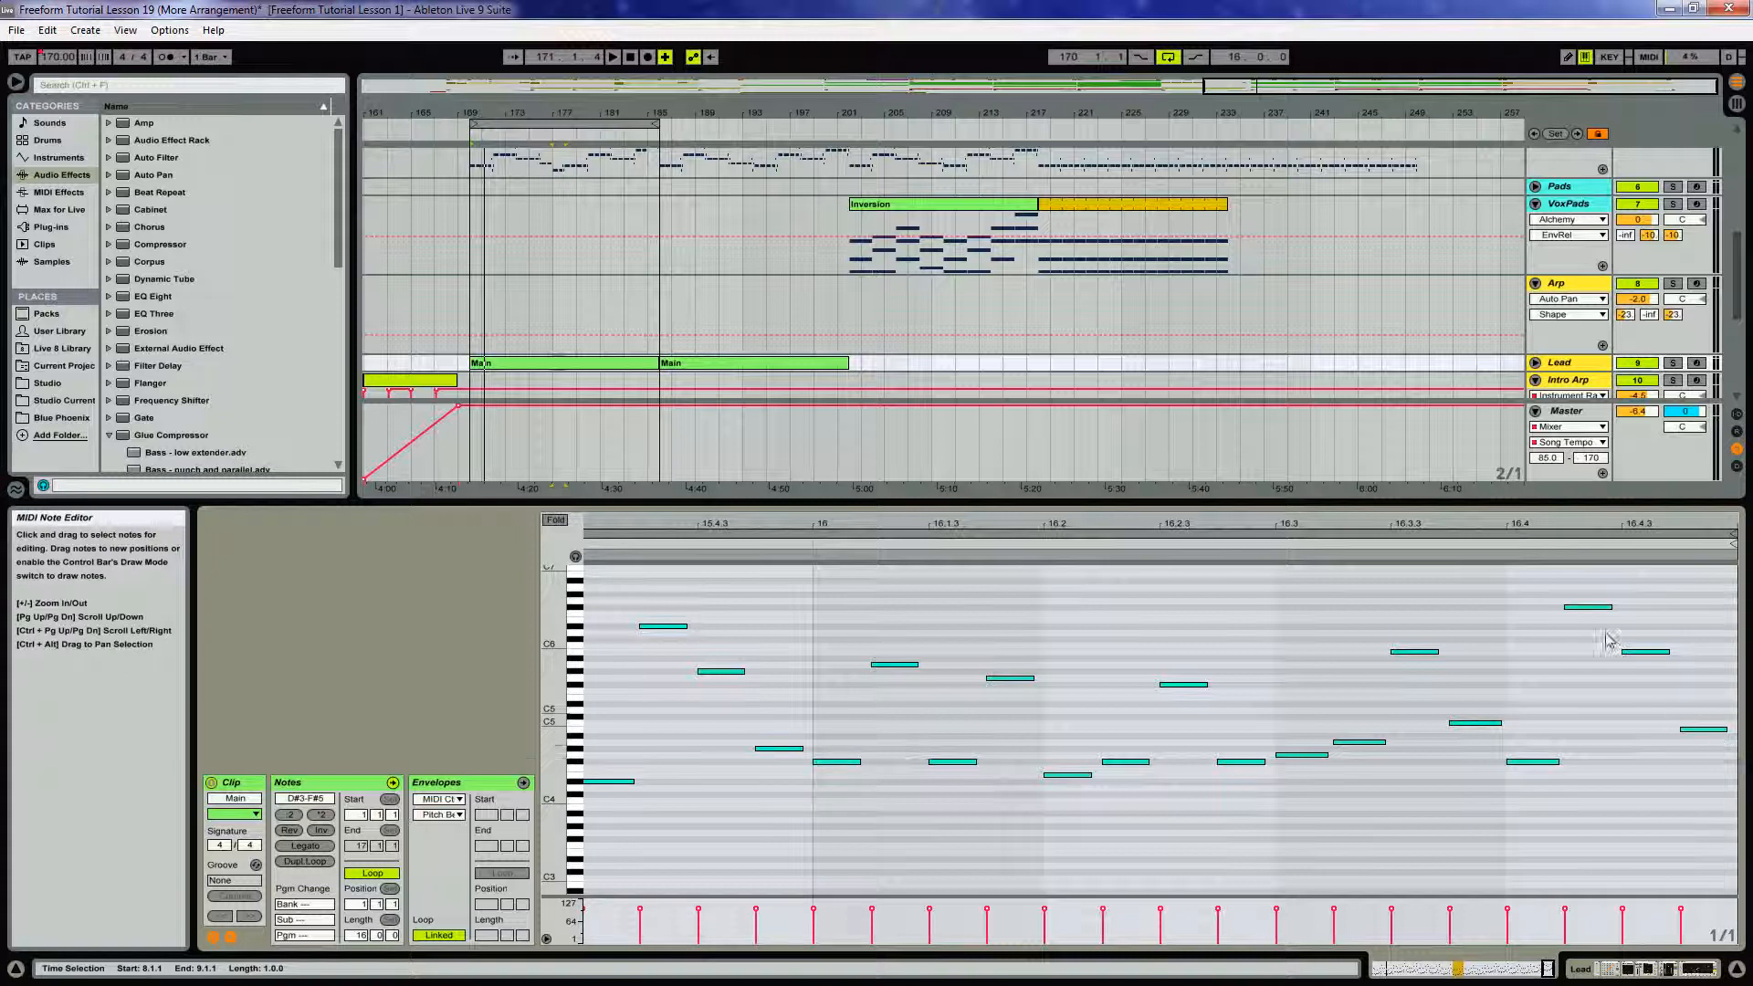
{"action": "key", "text": "space"}
{"action": "left_click", "coordinate": [1589, 607]}
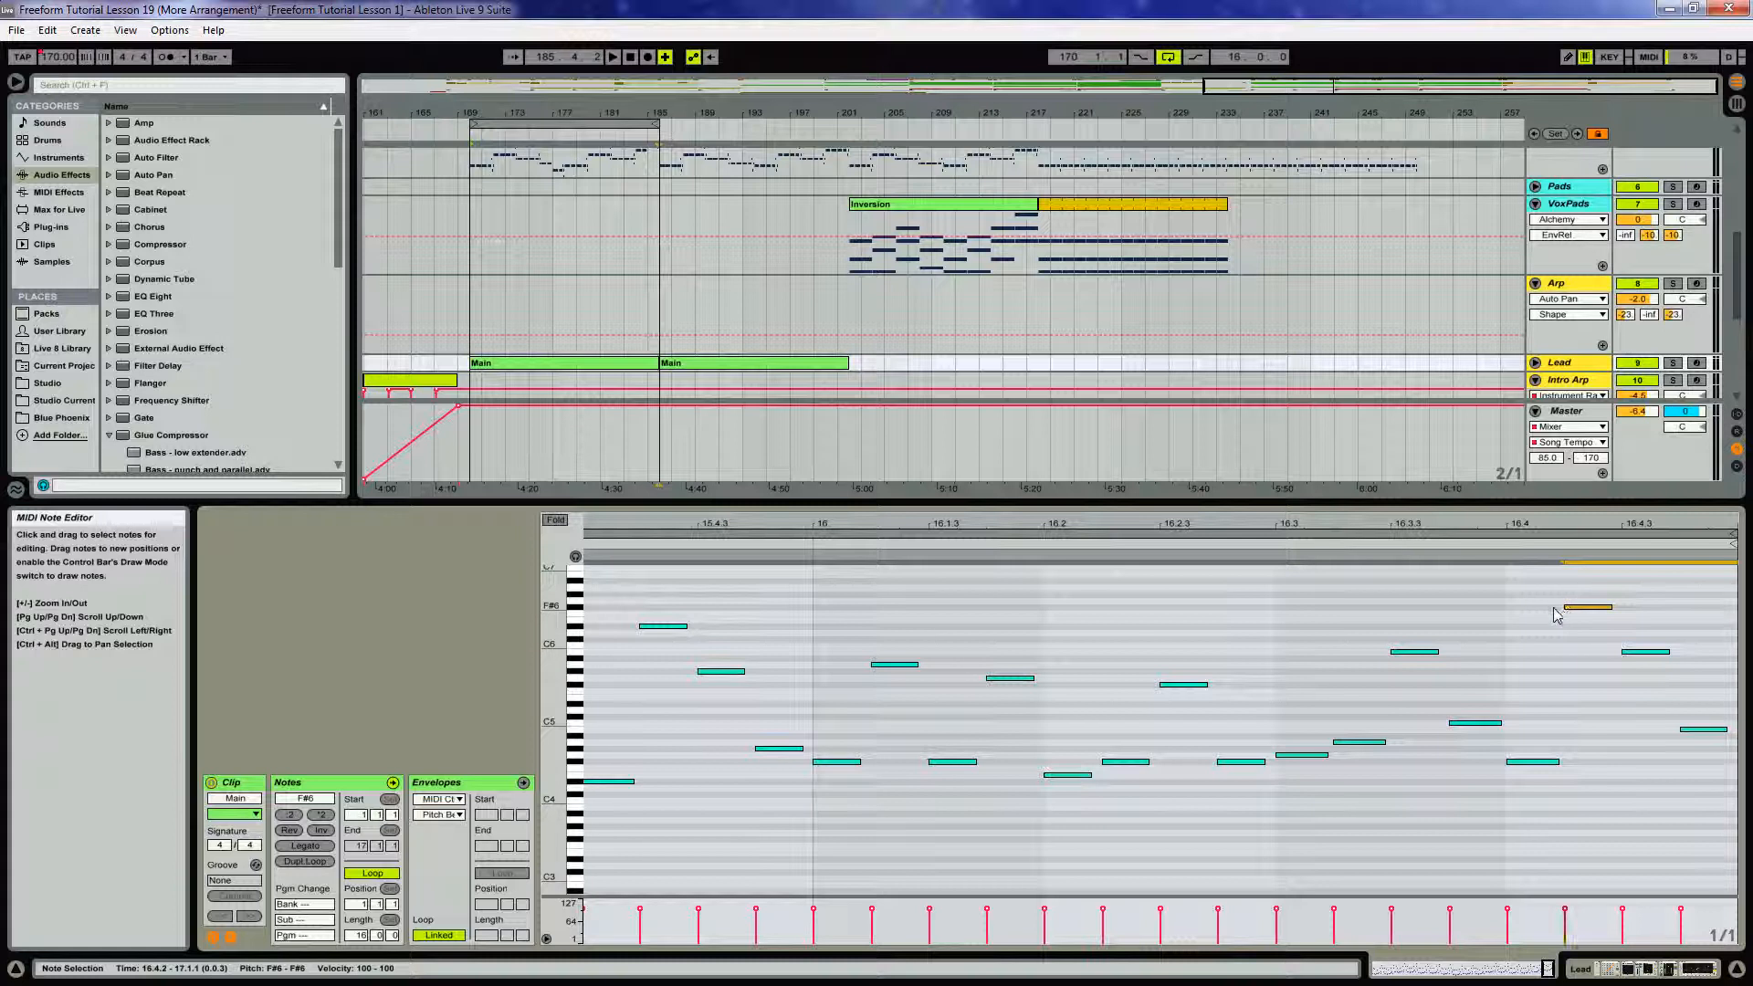
{"action": "key", "text": "Down"}
{"action": "key", "text": "Down"}
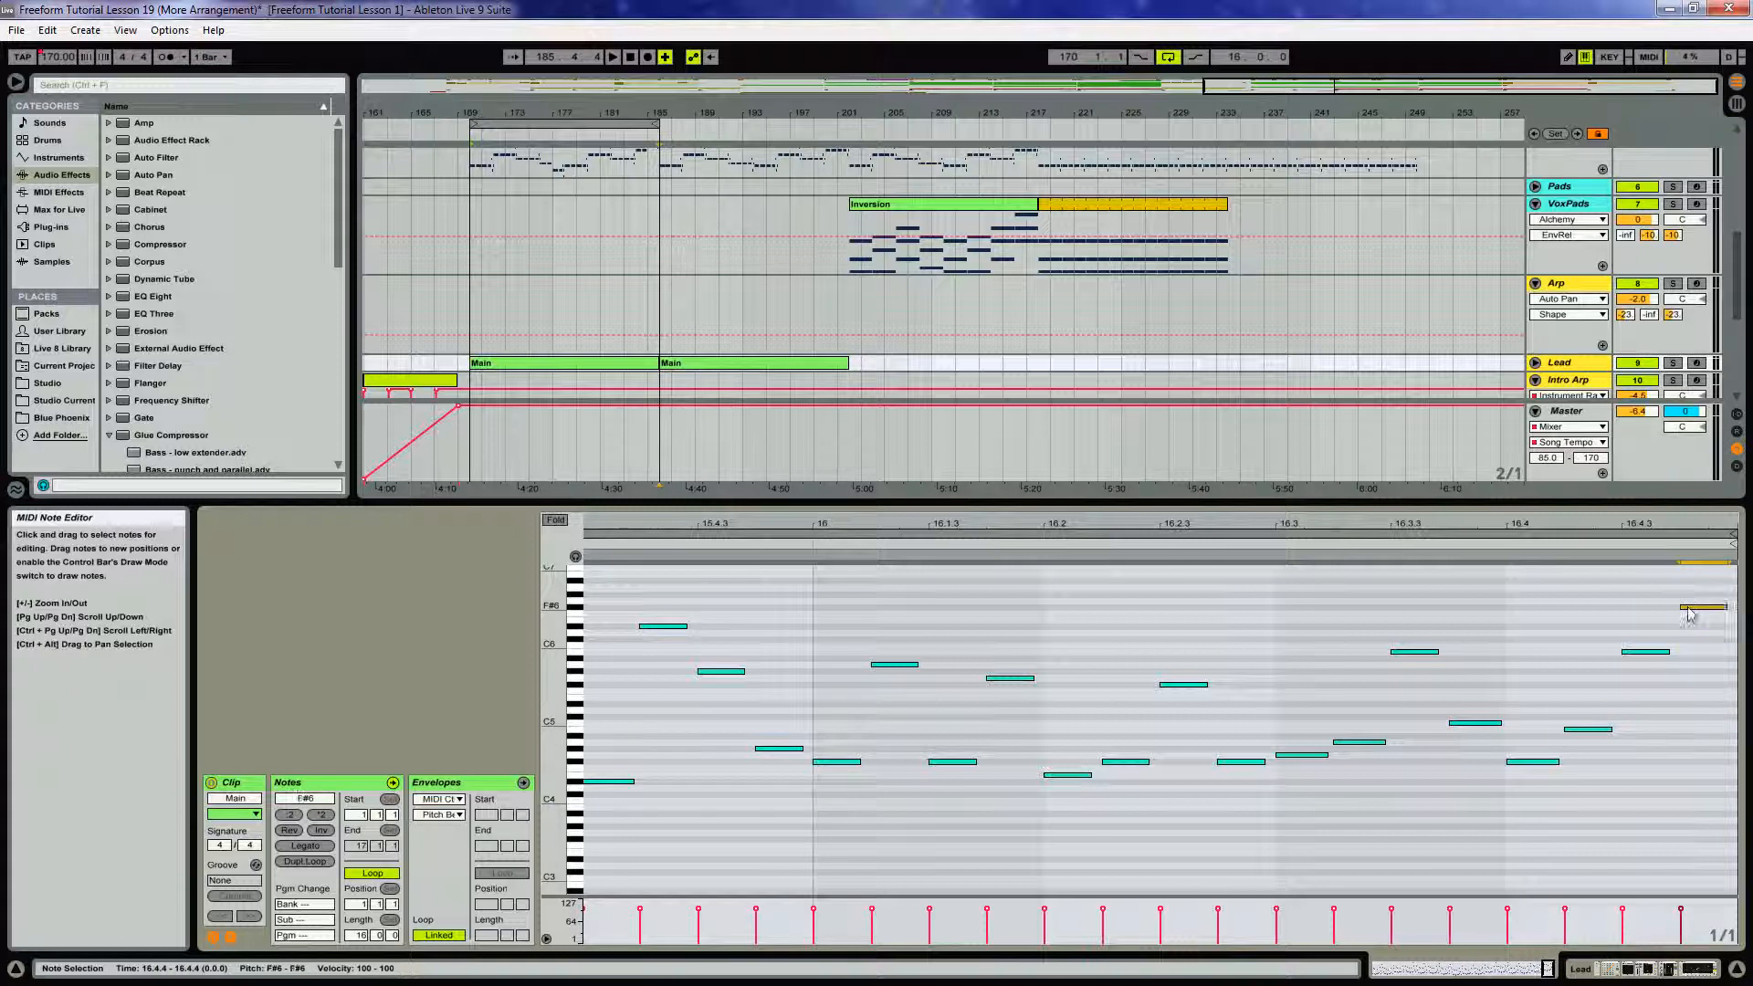
{"action": "left_click", "coordinate": [623, 135]}
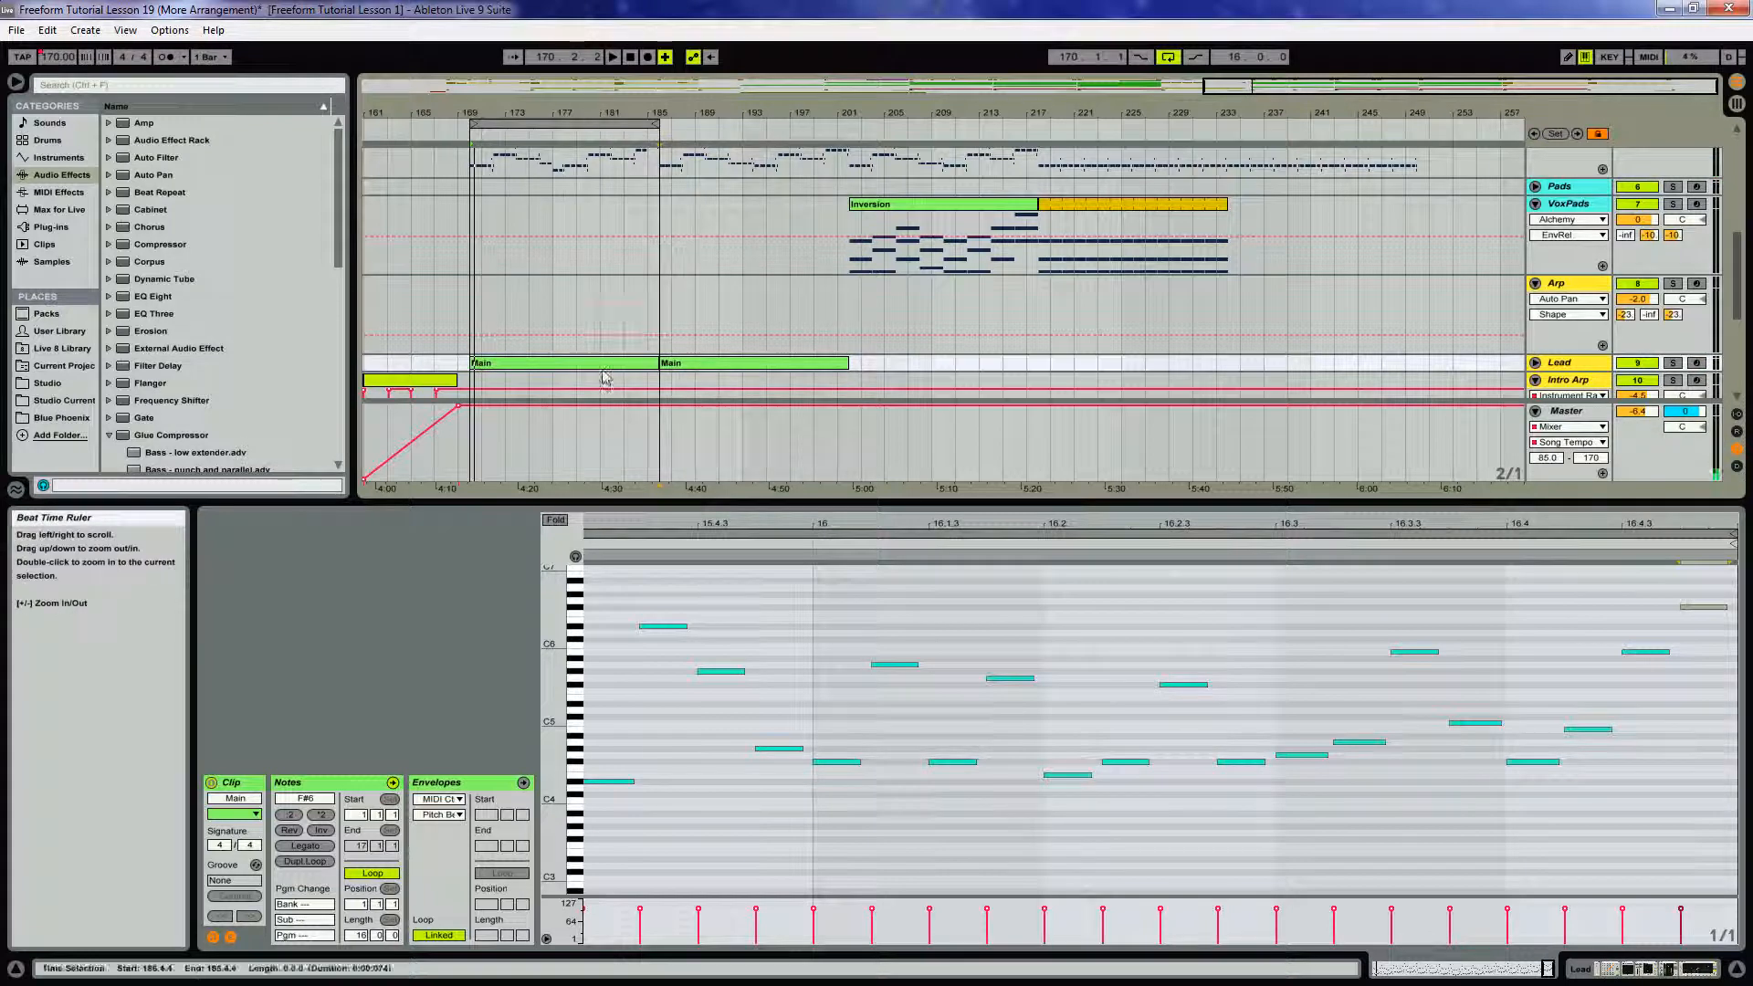
Copy the edited Lead clip from bar 170 to bar 186, and the edited Bass and Subbass clips to bars 186 and 202
{"action": "left_click_drag", "start_coordinate": [551, 365], "coordinate": [742, 372]}
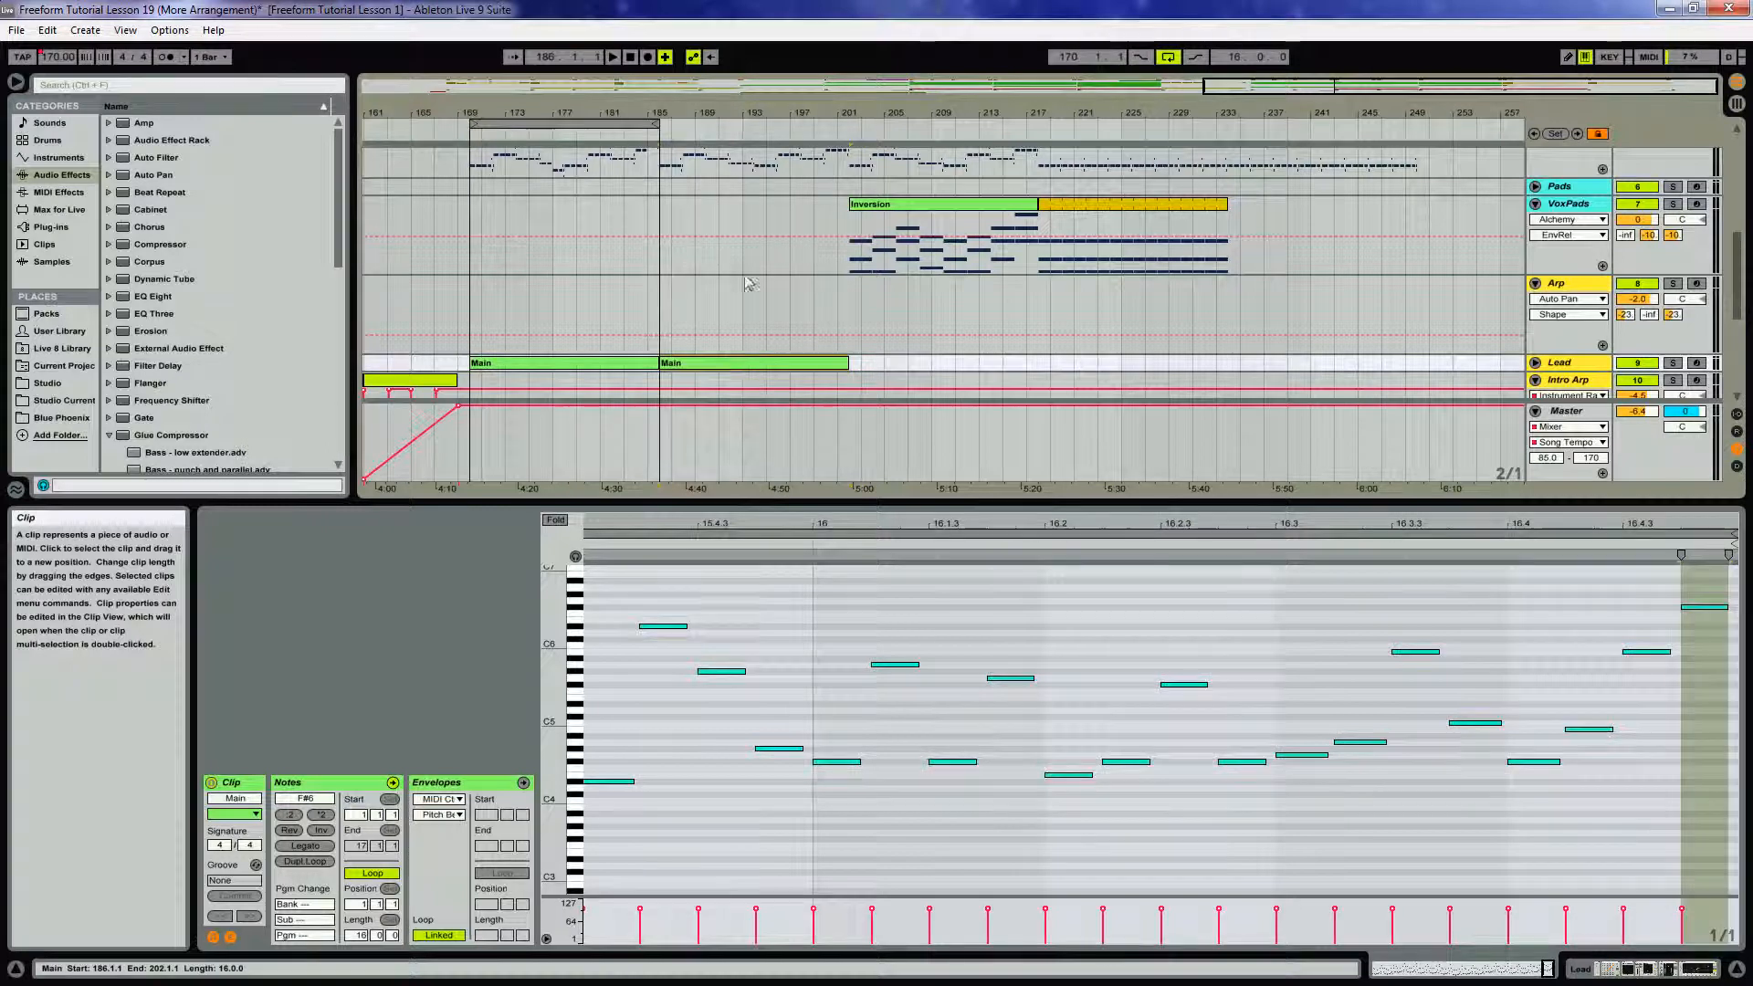
{"action": "scroll", "coordinate": [738, 366], "scroll_direction": "up", "scroll_amount": 5}
{"action": "left_click", "coordinate": [619, 253]}
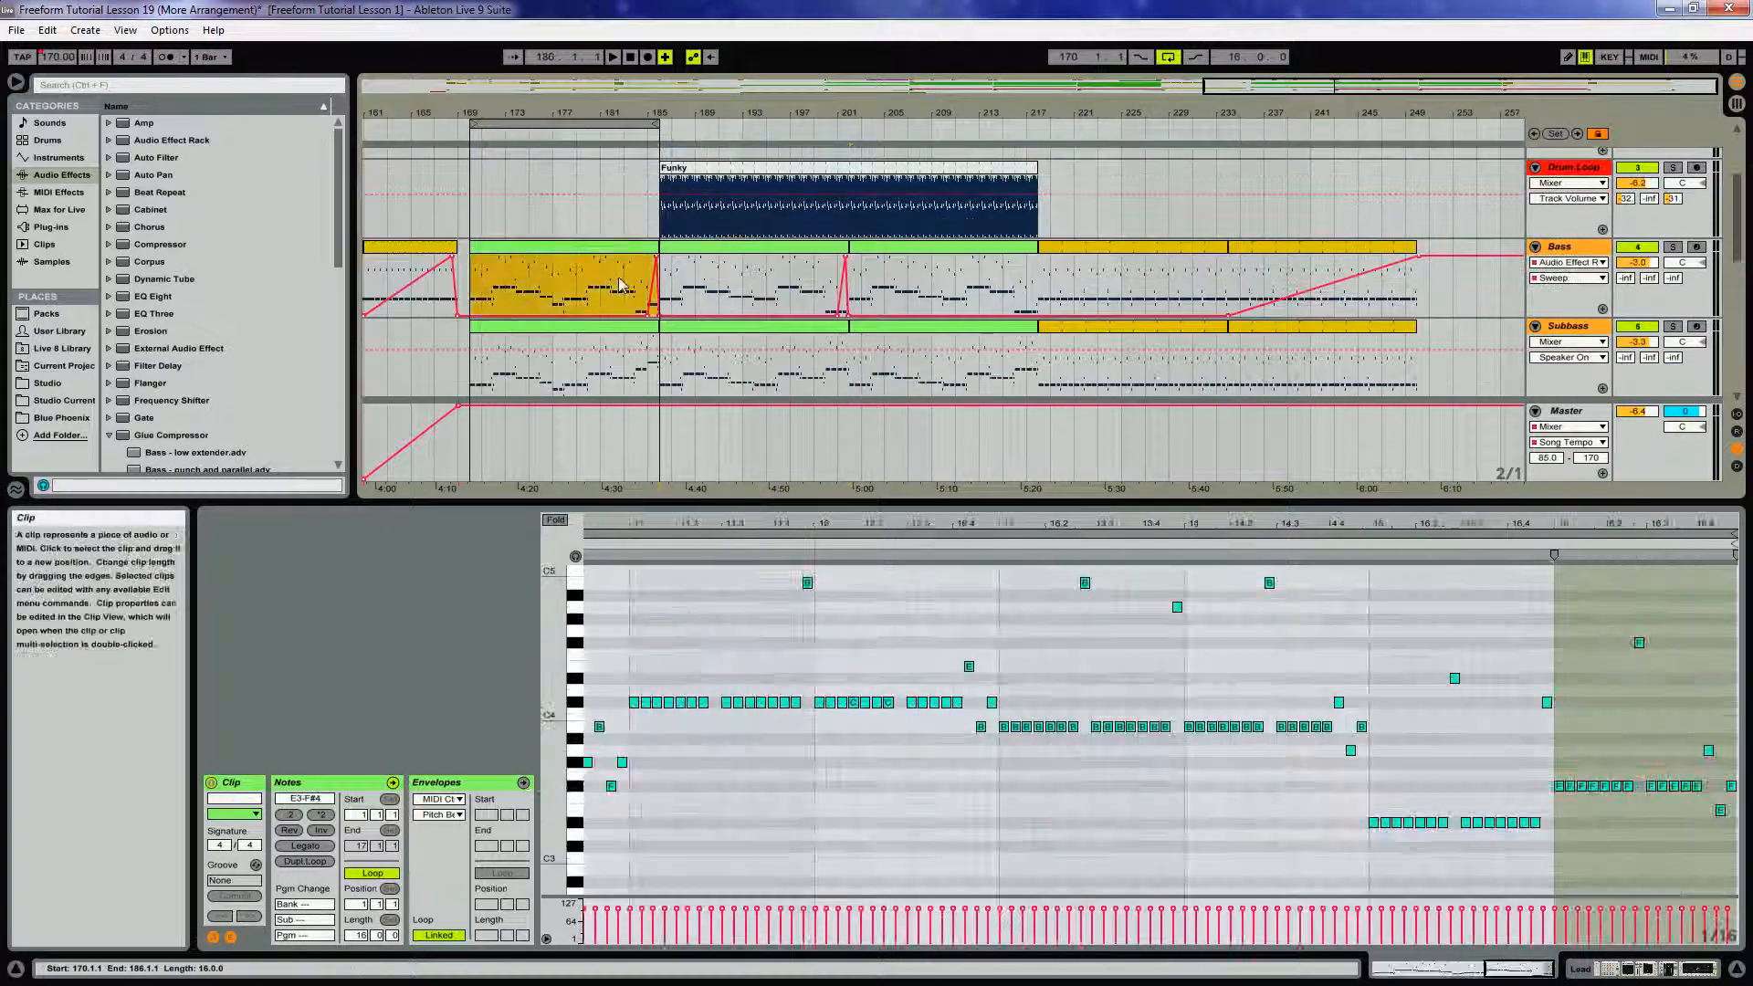
{"action": "left_click", "coordinate": [563, 360], "text": "shift"}
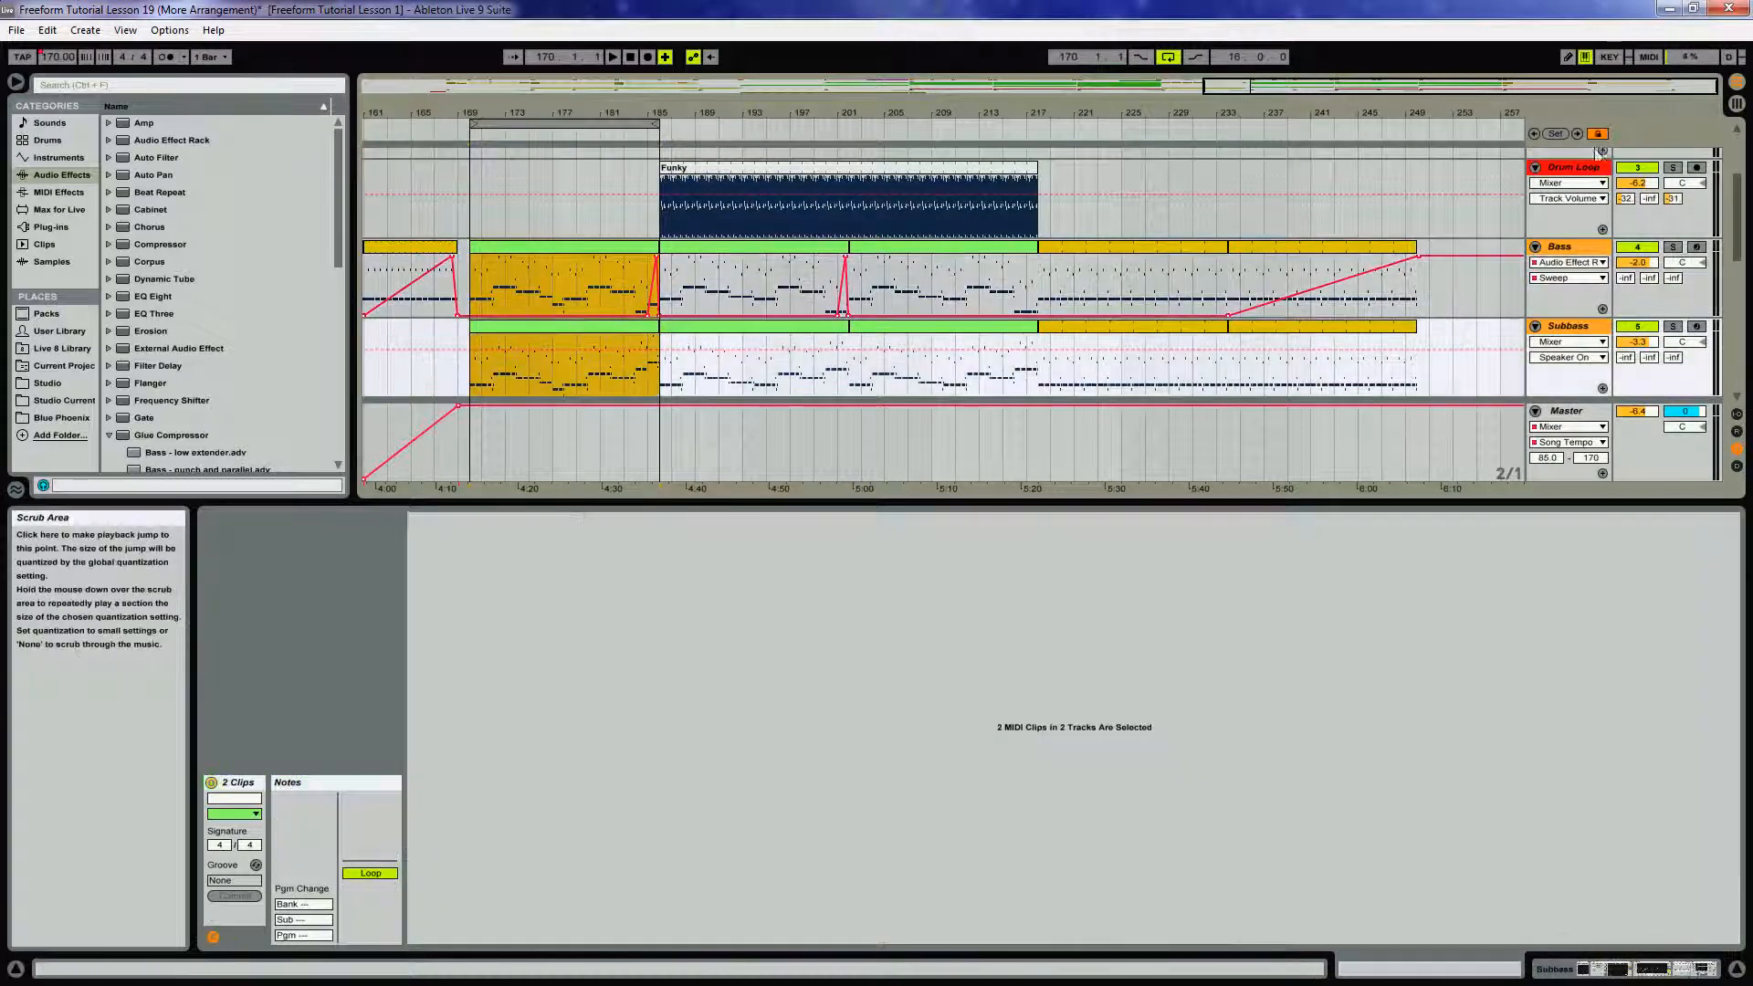
{"action": "left_click_drag", "start_coordinate": [516, 261], "coordinate": [879, 259]}
Play the arrangement through the copied Bass and Subbass clips and examine which other tracks need matching changes
{"action": "scroll", "coordinate": [890, 254], "scroll_direction": "down", "scroll_amount": 3}
{"action": "scroll", "coordinate": [893, 255], "scroll_direction": "down", "scroll_amount": 10}
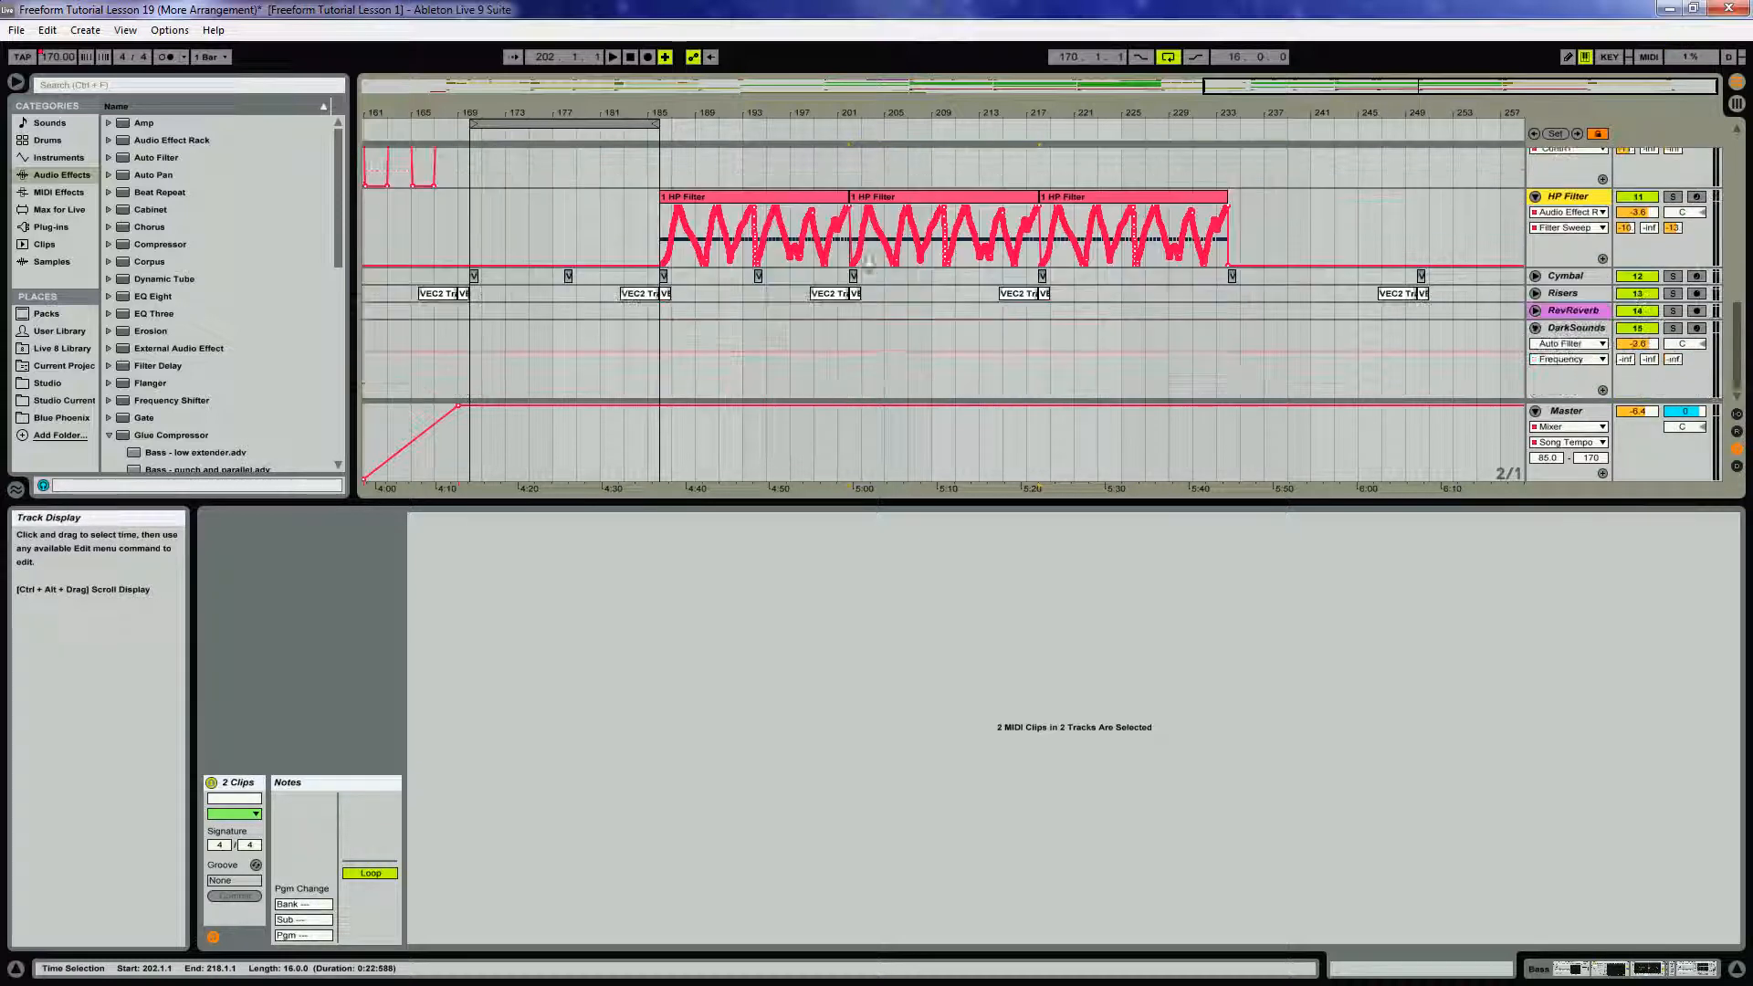
{"action": "scroll", "coordinate": [868, 265], "scroll_direction": "up", "scroll_amount": 10}
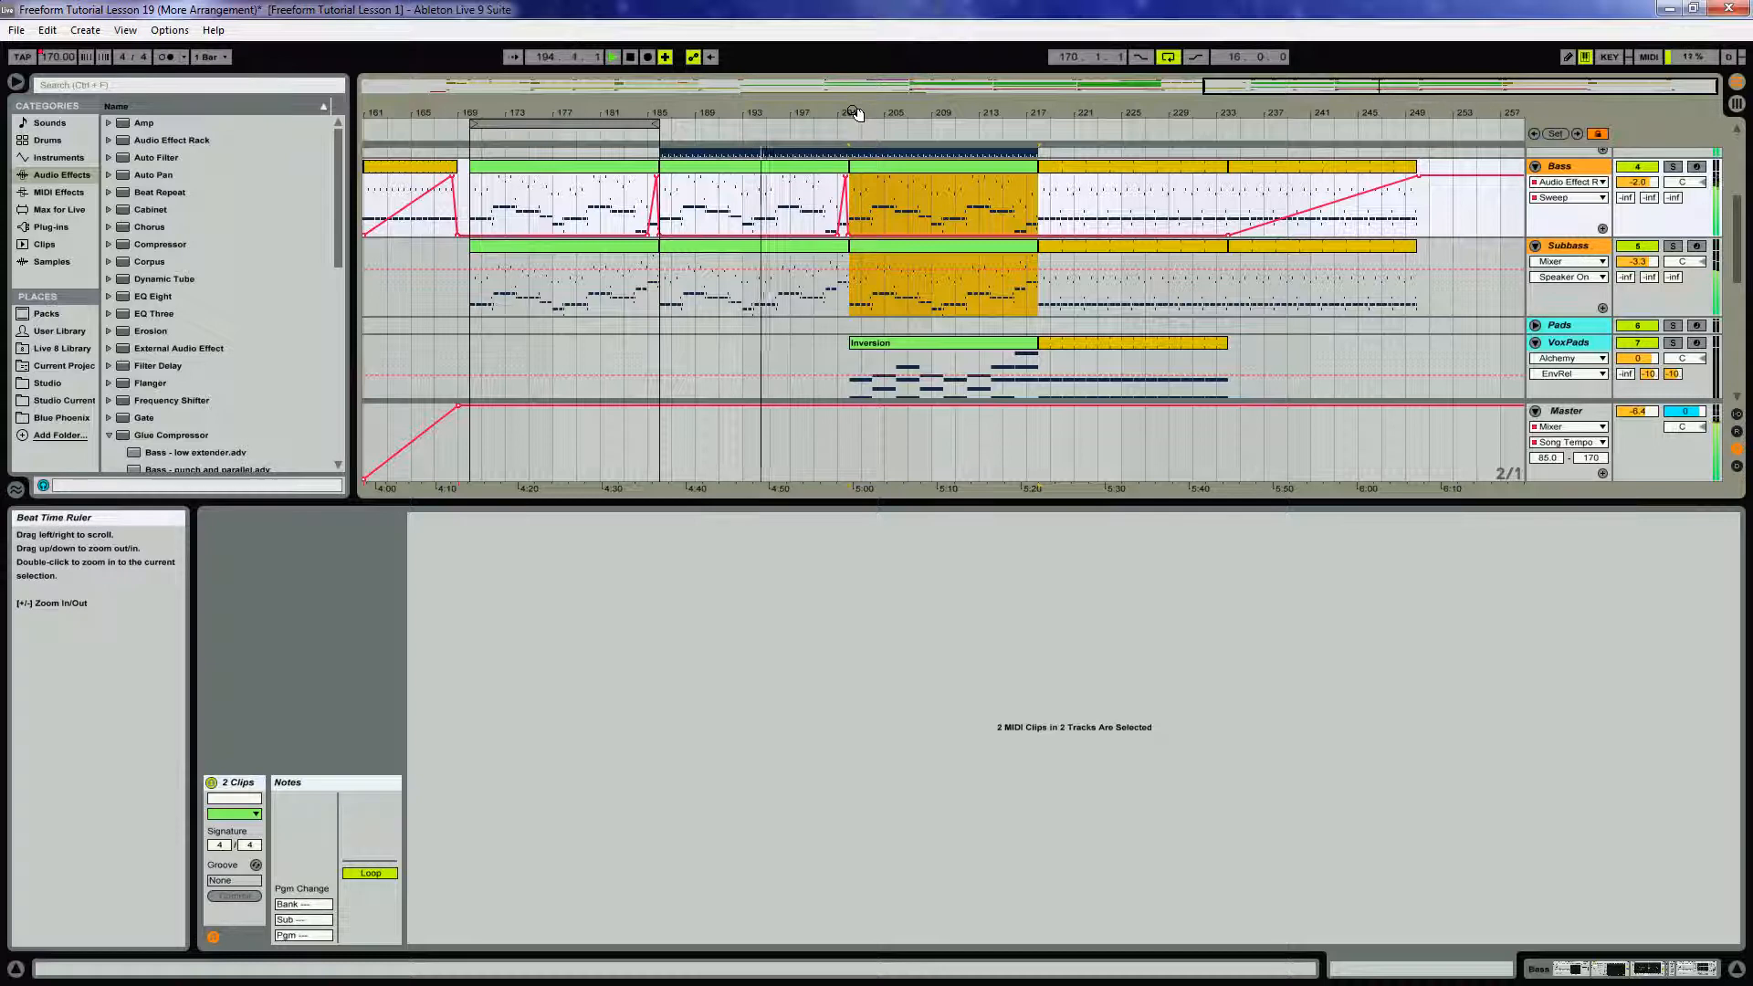
{"action": "scroll", "coordinate": [753, 267], "scroll_direction": "up", "scroll_amount": 5}
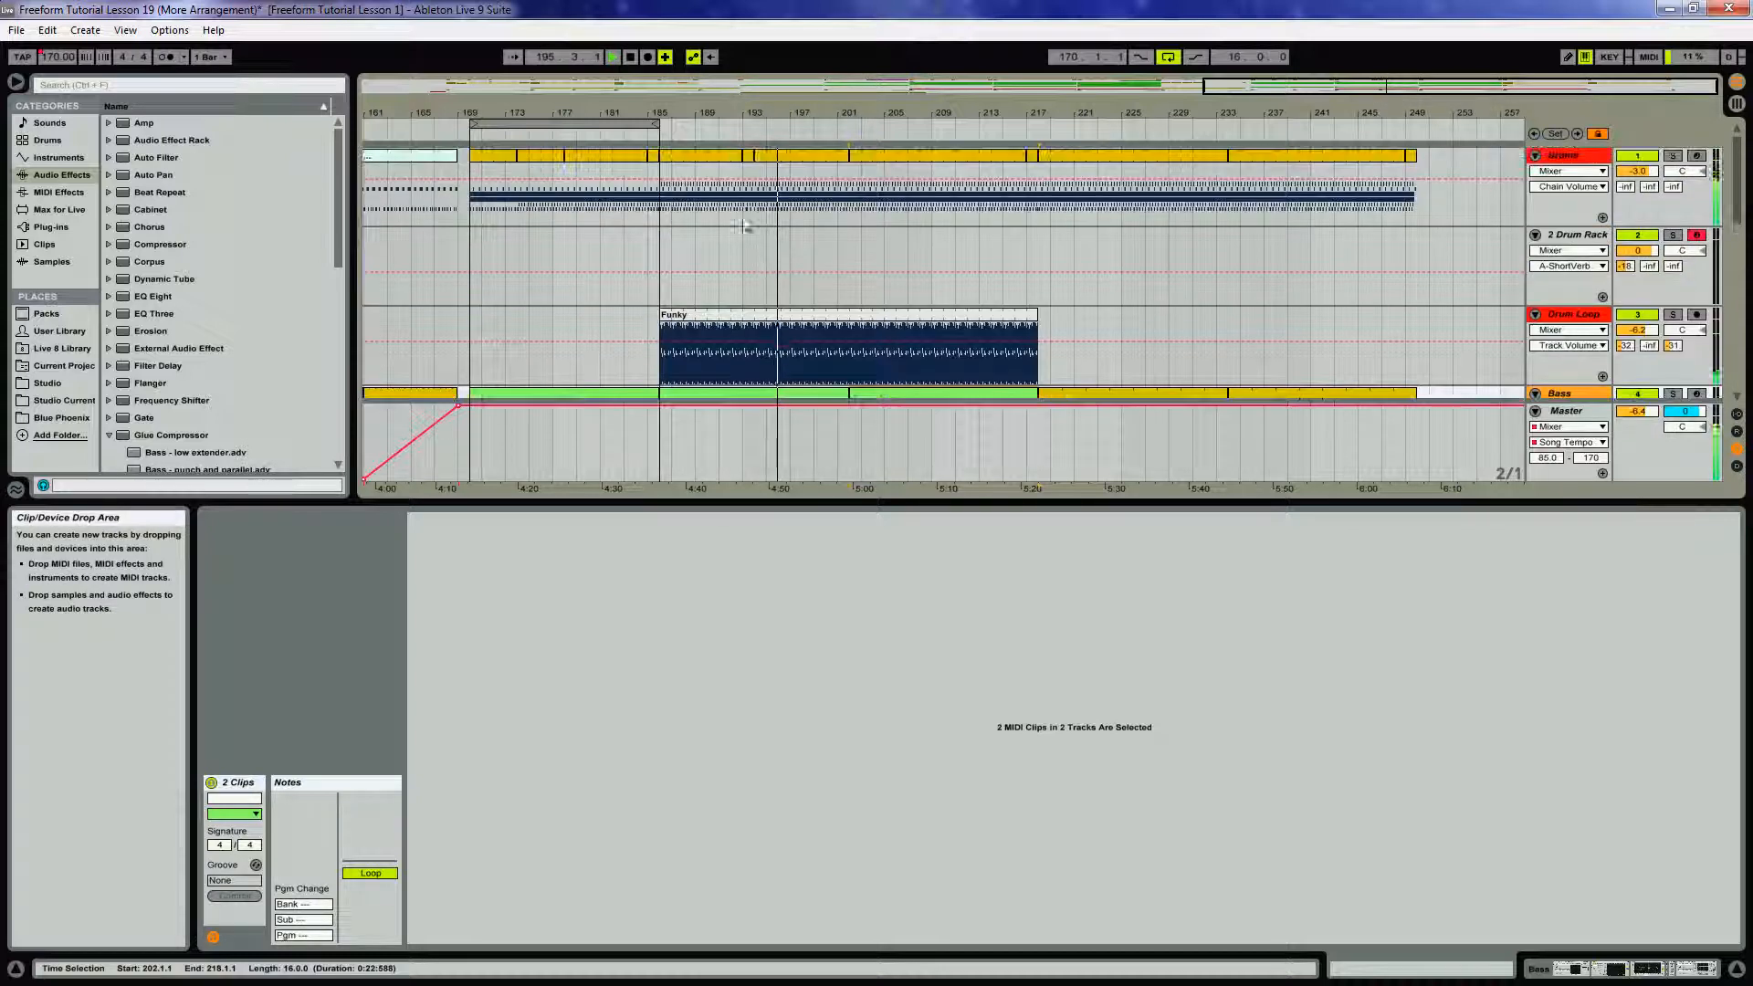
{"action": "scroll", "coordinate": [748, 183], "scroll_direction": "down", "scroll_amount": 5}
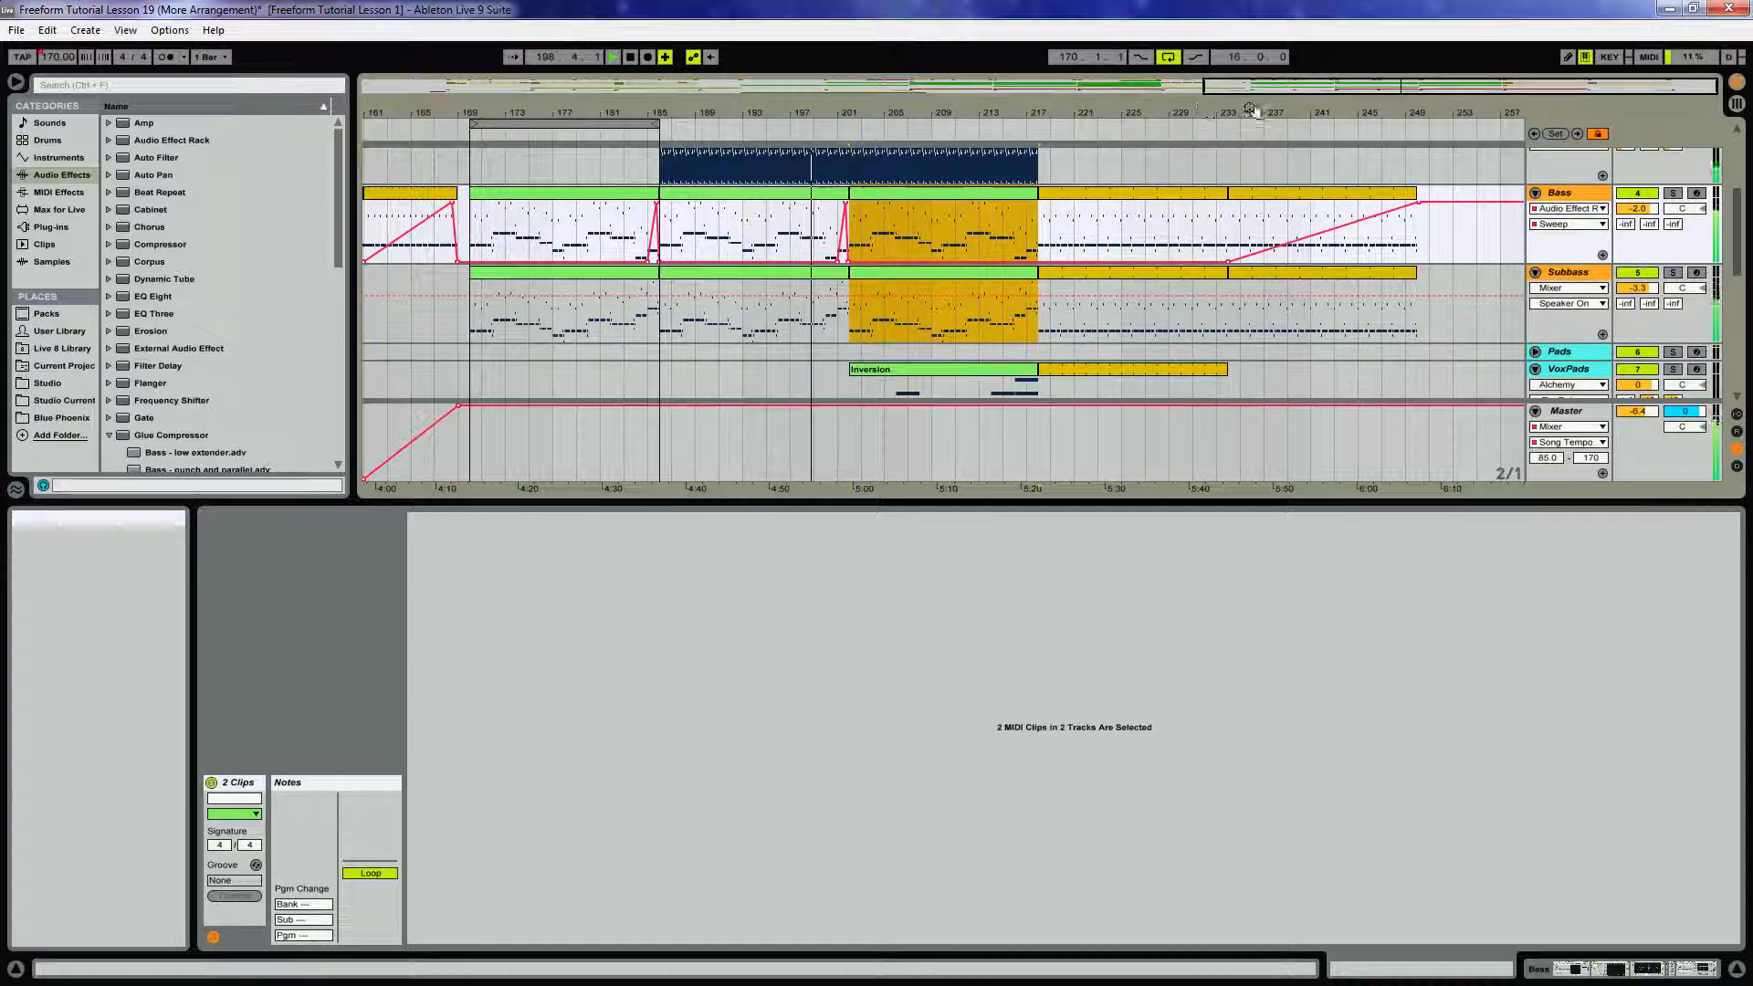
{"action": "scroll", "coordinate": [1055, 255], "scroll_direction": "down", "scroll_amount": 4}
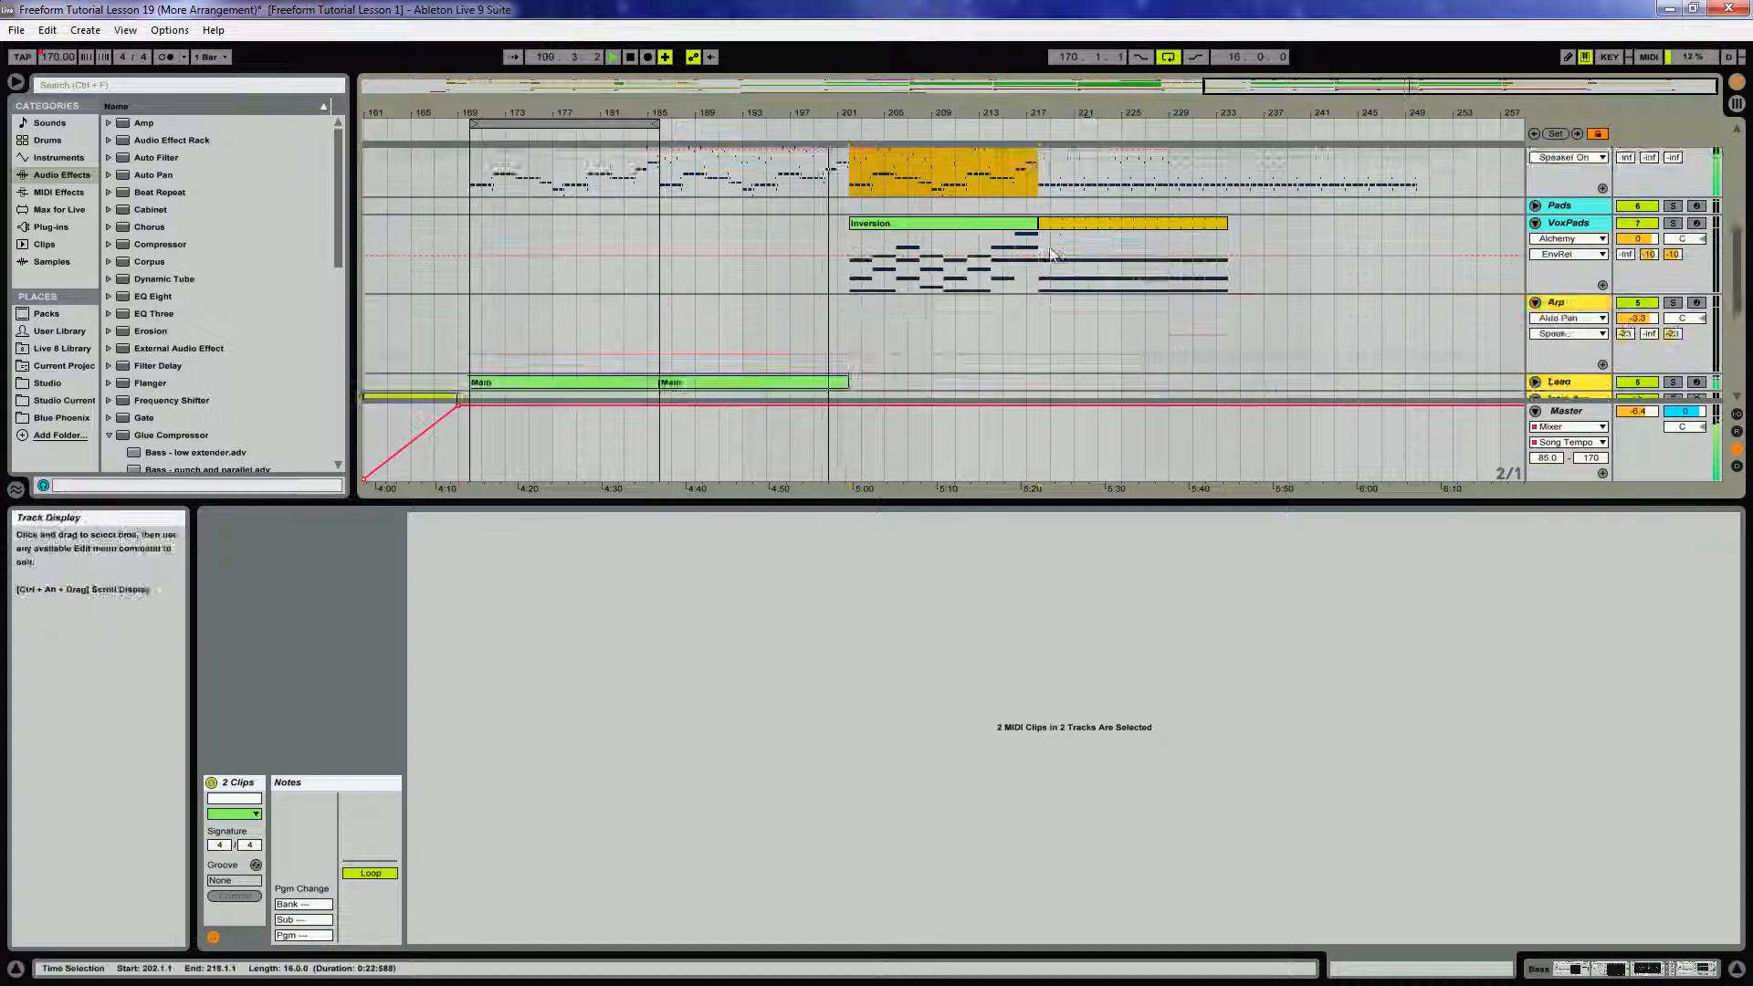
{"action": "left_click_drag", "start_coordinate": [783, 504], "coordinate": [783, 699]}
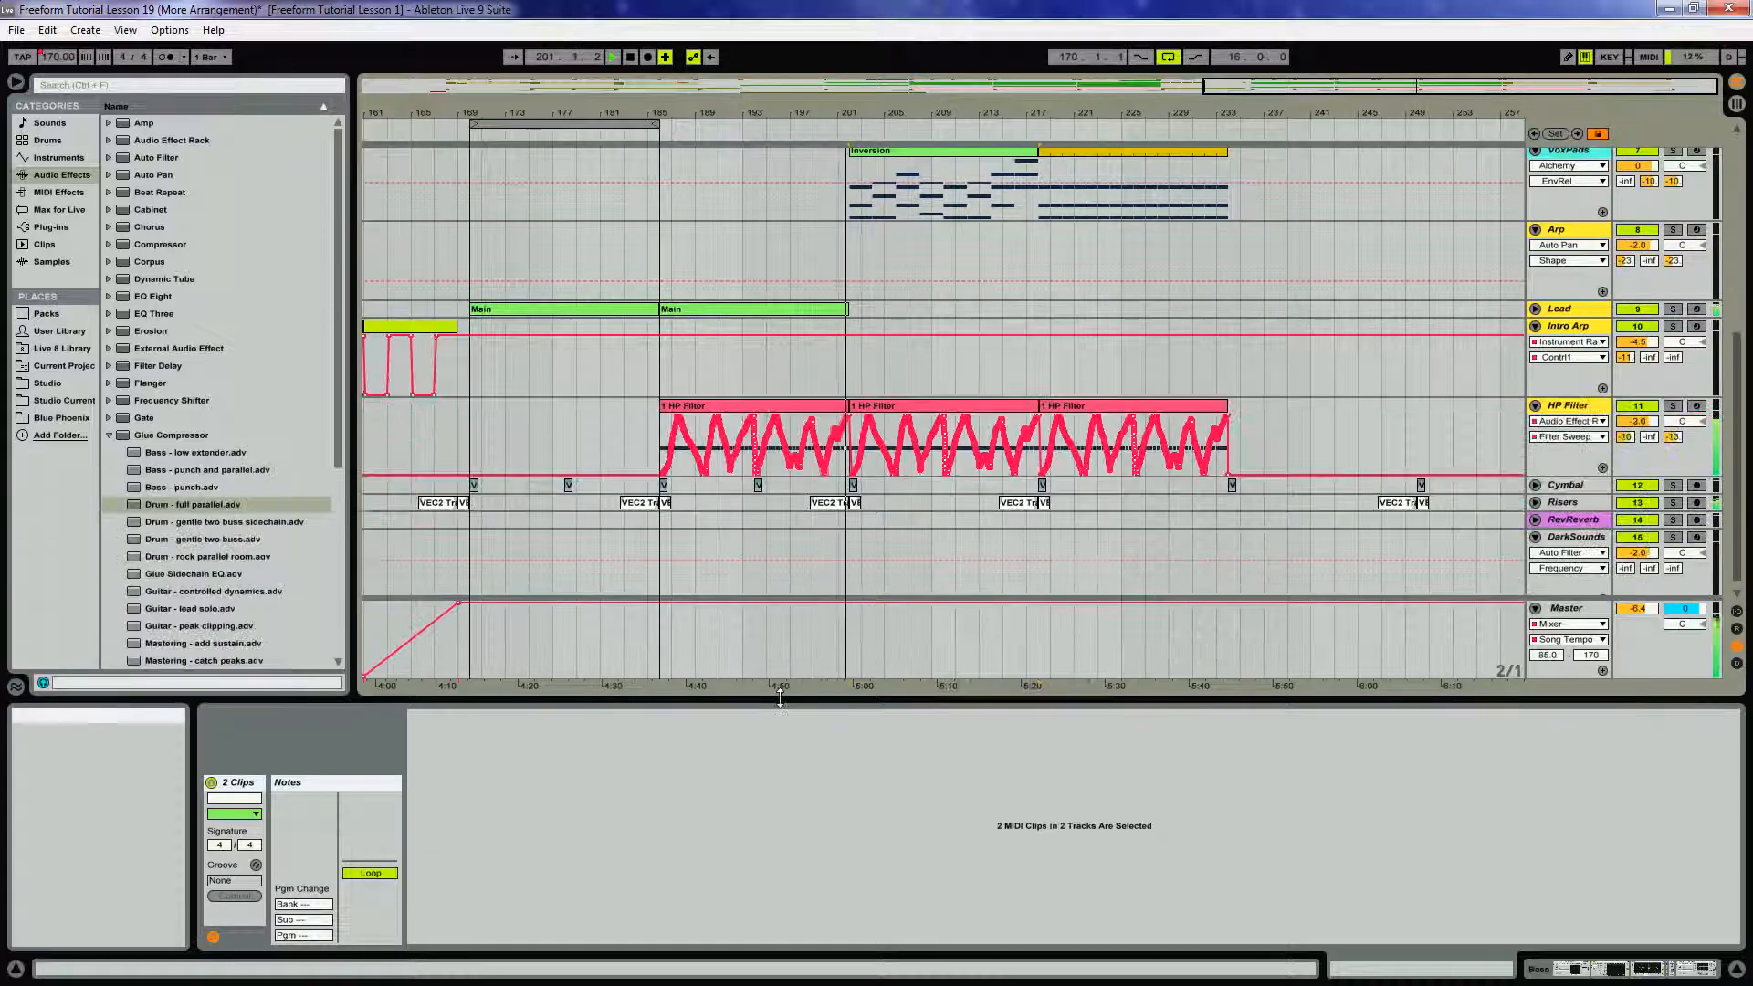
{"action": "scroll", "coordinate": [978, 347], "scroll_direction": "up", "scroll_amount": 3}
{"action": "scroll", "coordinate": [979, 347], "scroll_direction": "up", "scroll_amount": 4}
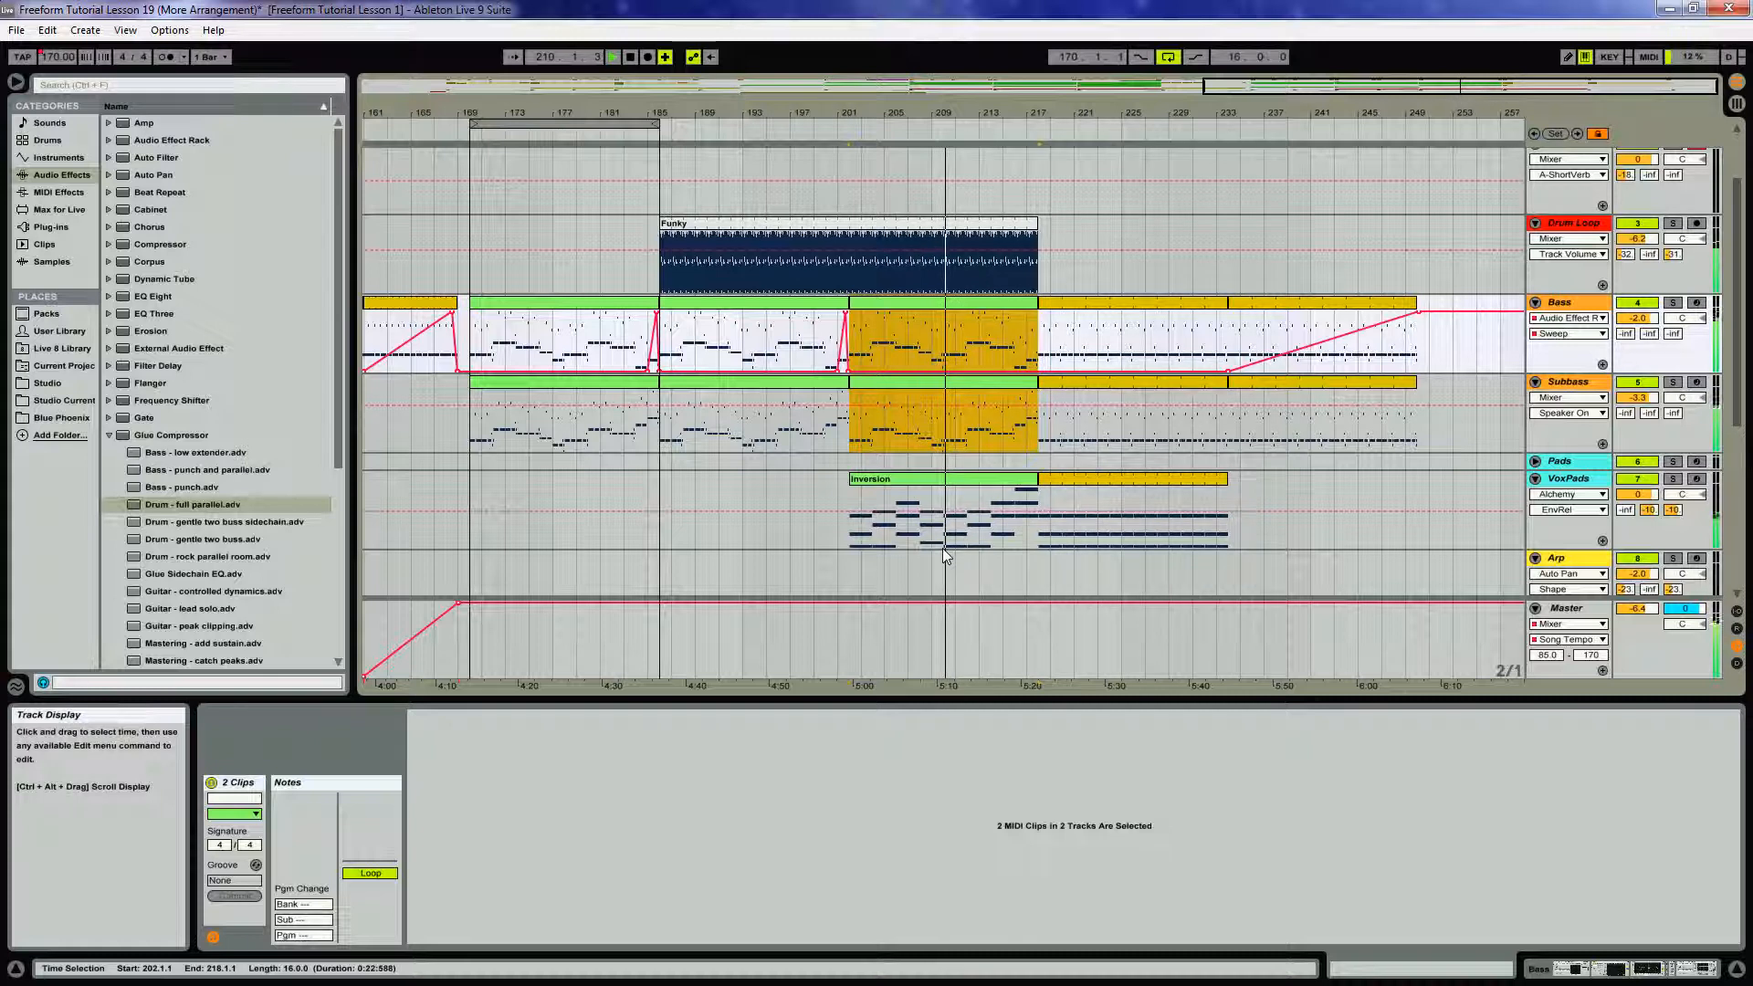
Stop playback and shorten the A3, C#4 and E4 chord at bar 7 of the VoxPads Inversion clip to end before bar 8
{"action": "left_click", "coordinate": [929, 479]}
{"action": "key", "text": "space"}
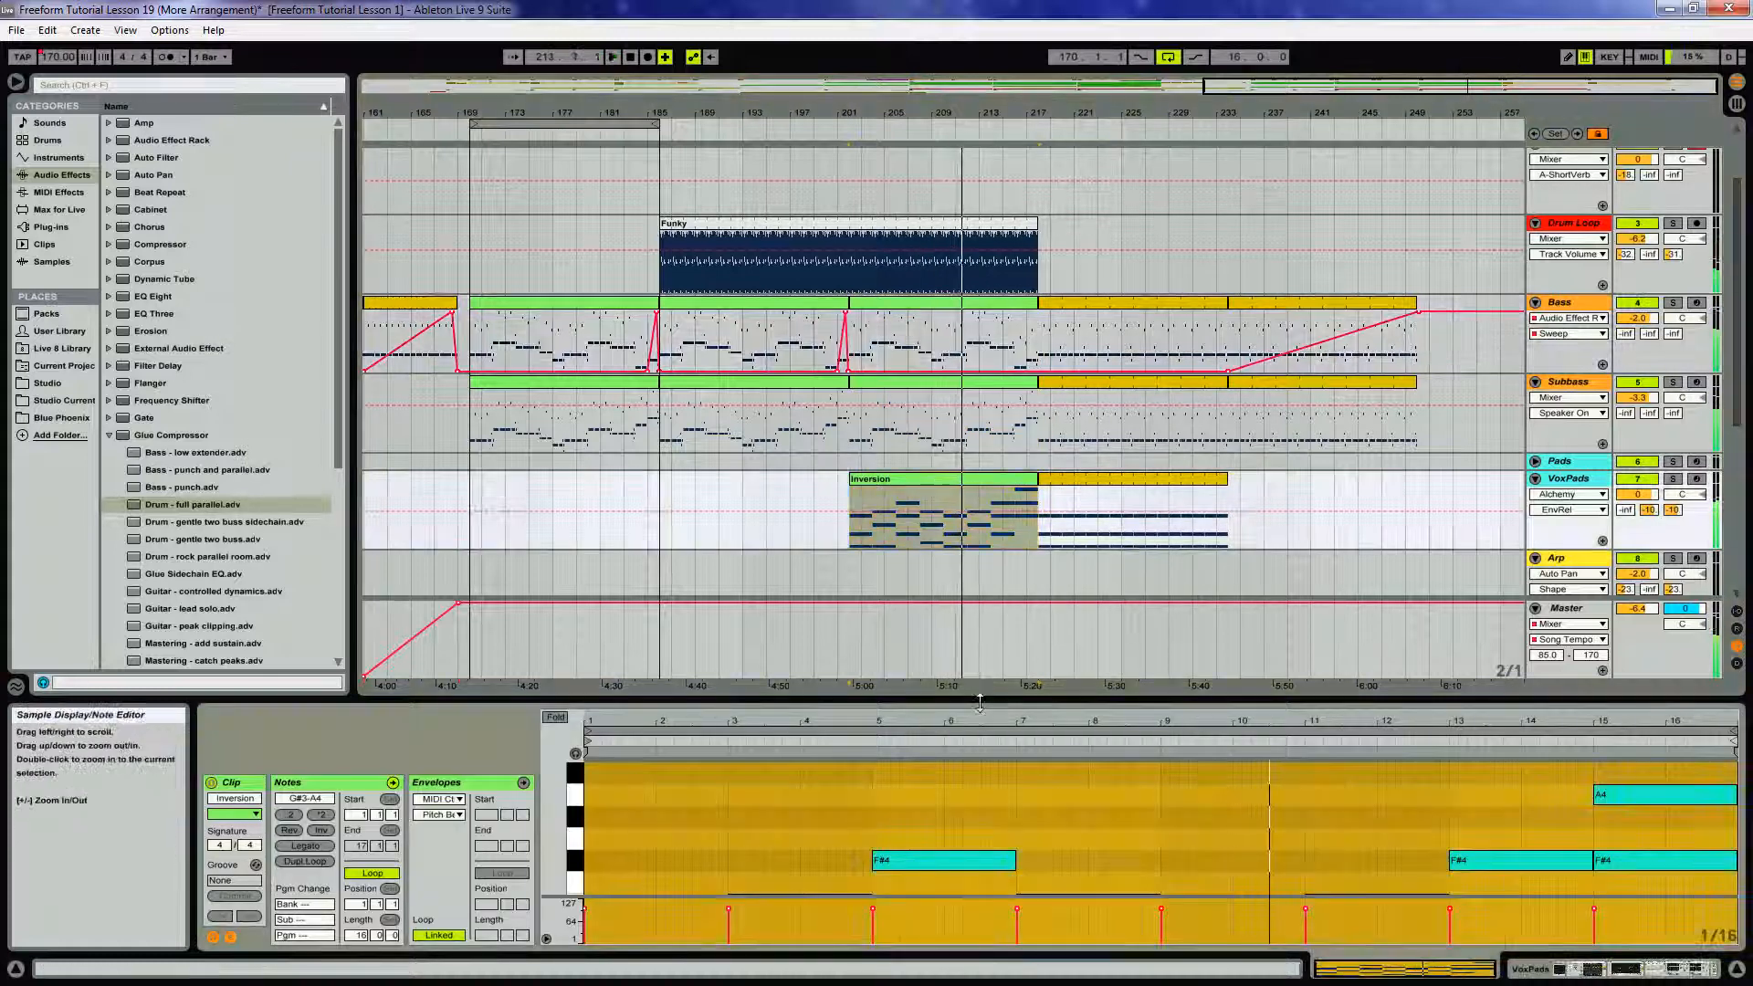
{"action": "left_click_drag", "start_coordinate": [990, 712], "coordinate": [990, 546]}
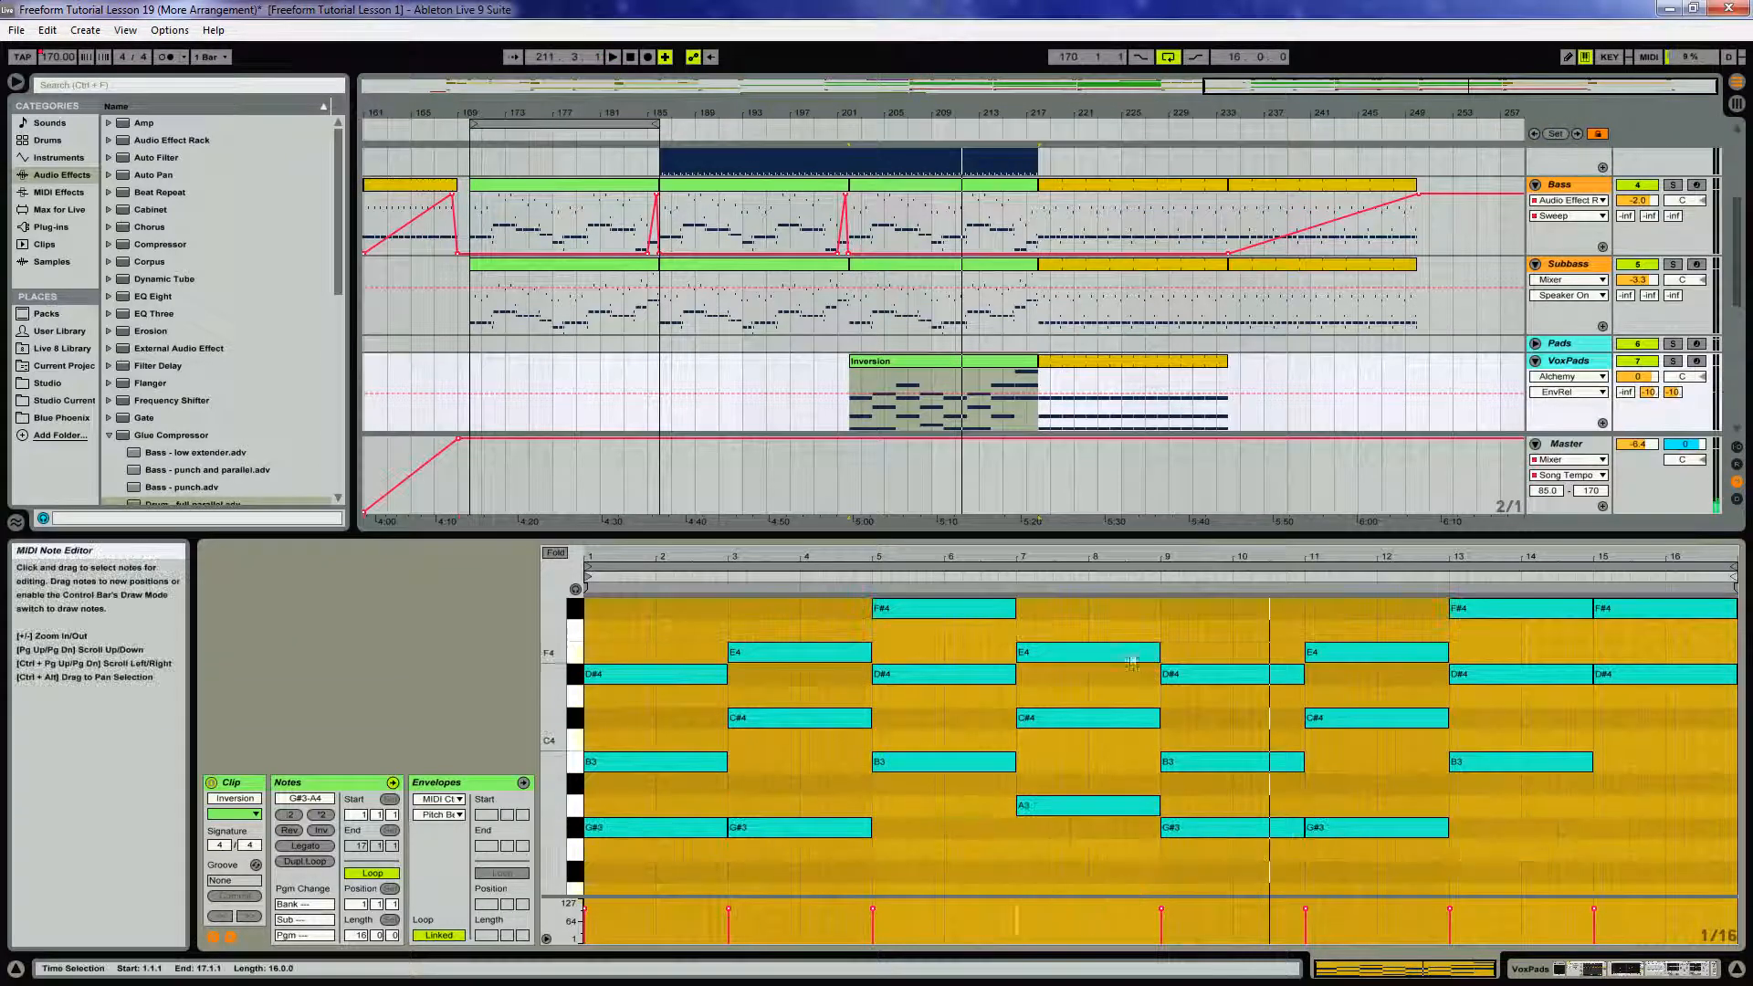
{"action": "left_click_drag", "start_coordinate": [1103, 609], "coordinate": [1082, 815]}
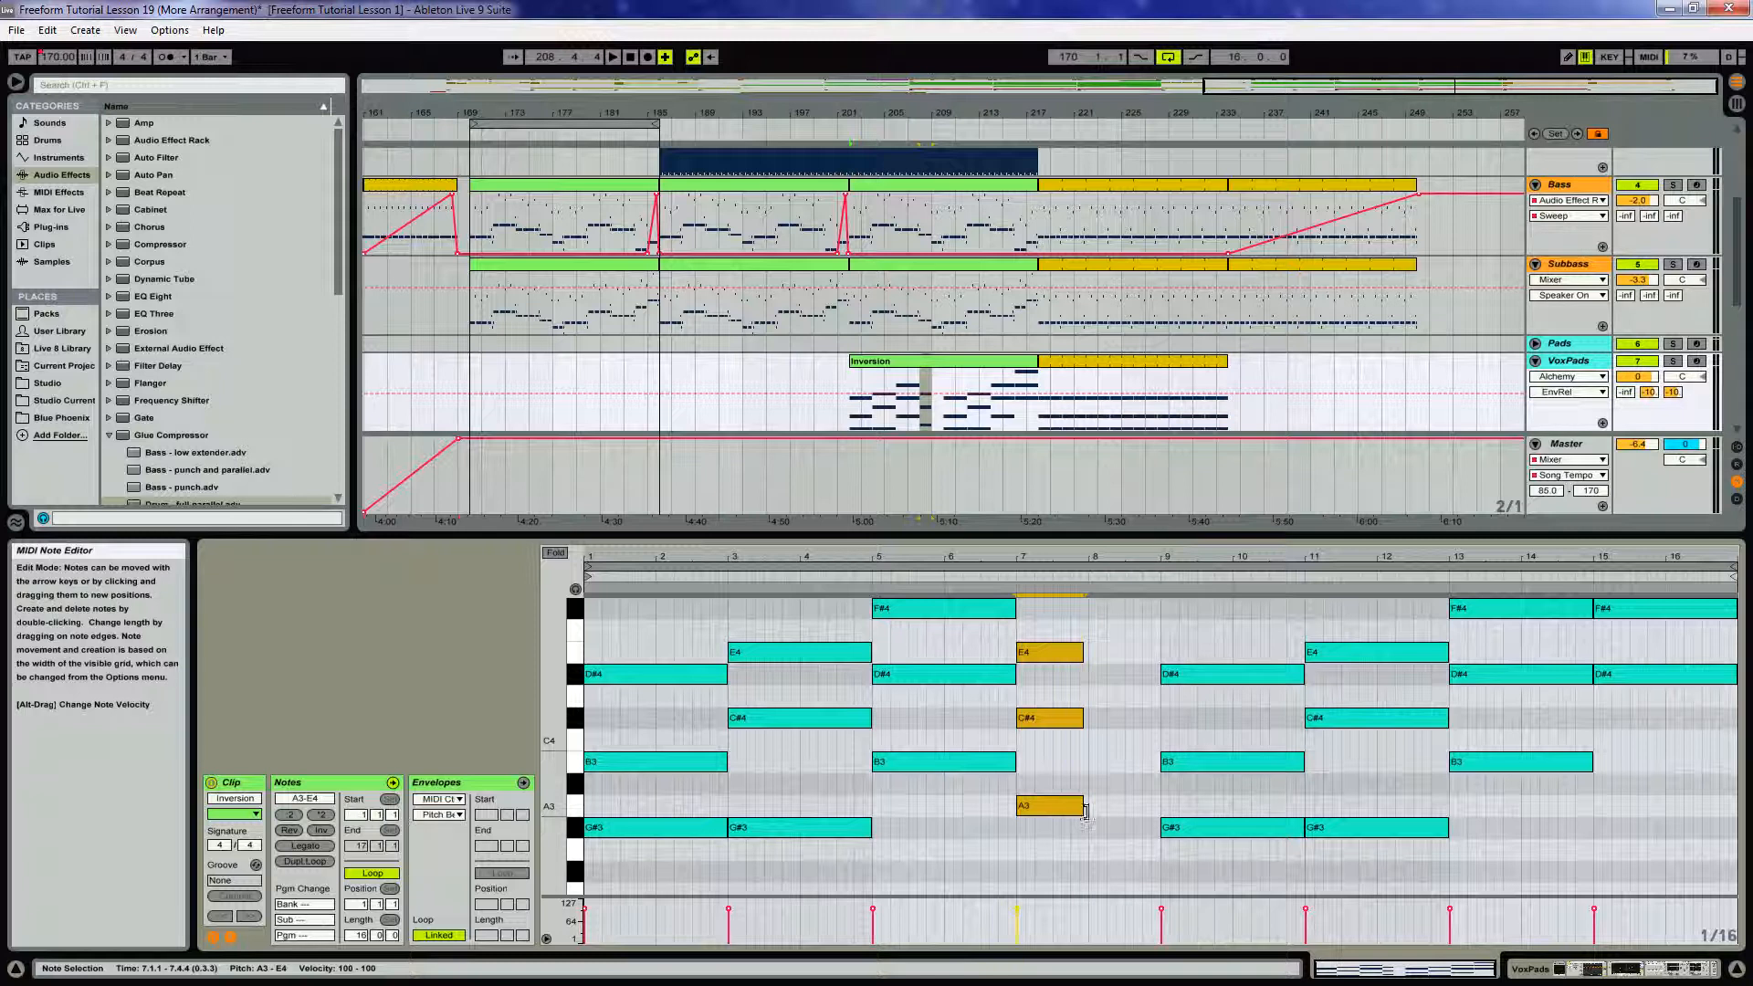
Copy the A3, C#4 and E4 chord from bar 7 to bar 8 of the Inversion clip and repitch it to F#3, A3 and C#4
{"action": "left_click_drag", "start_coordinate": [1050, 809], "coordinate": [1121, 808], "text": "ctrl"}
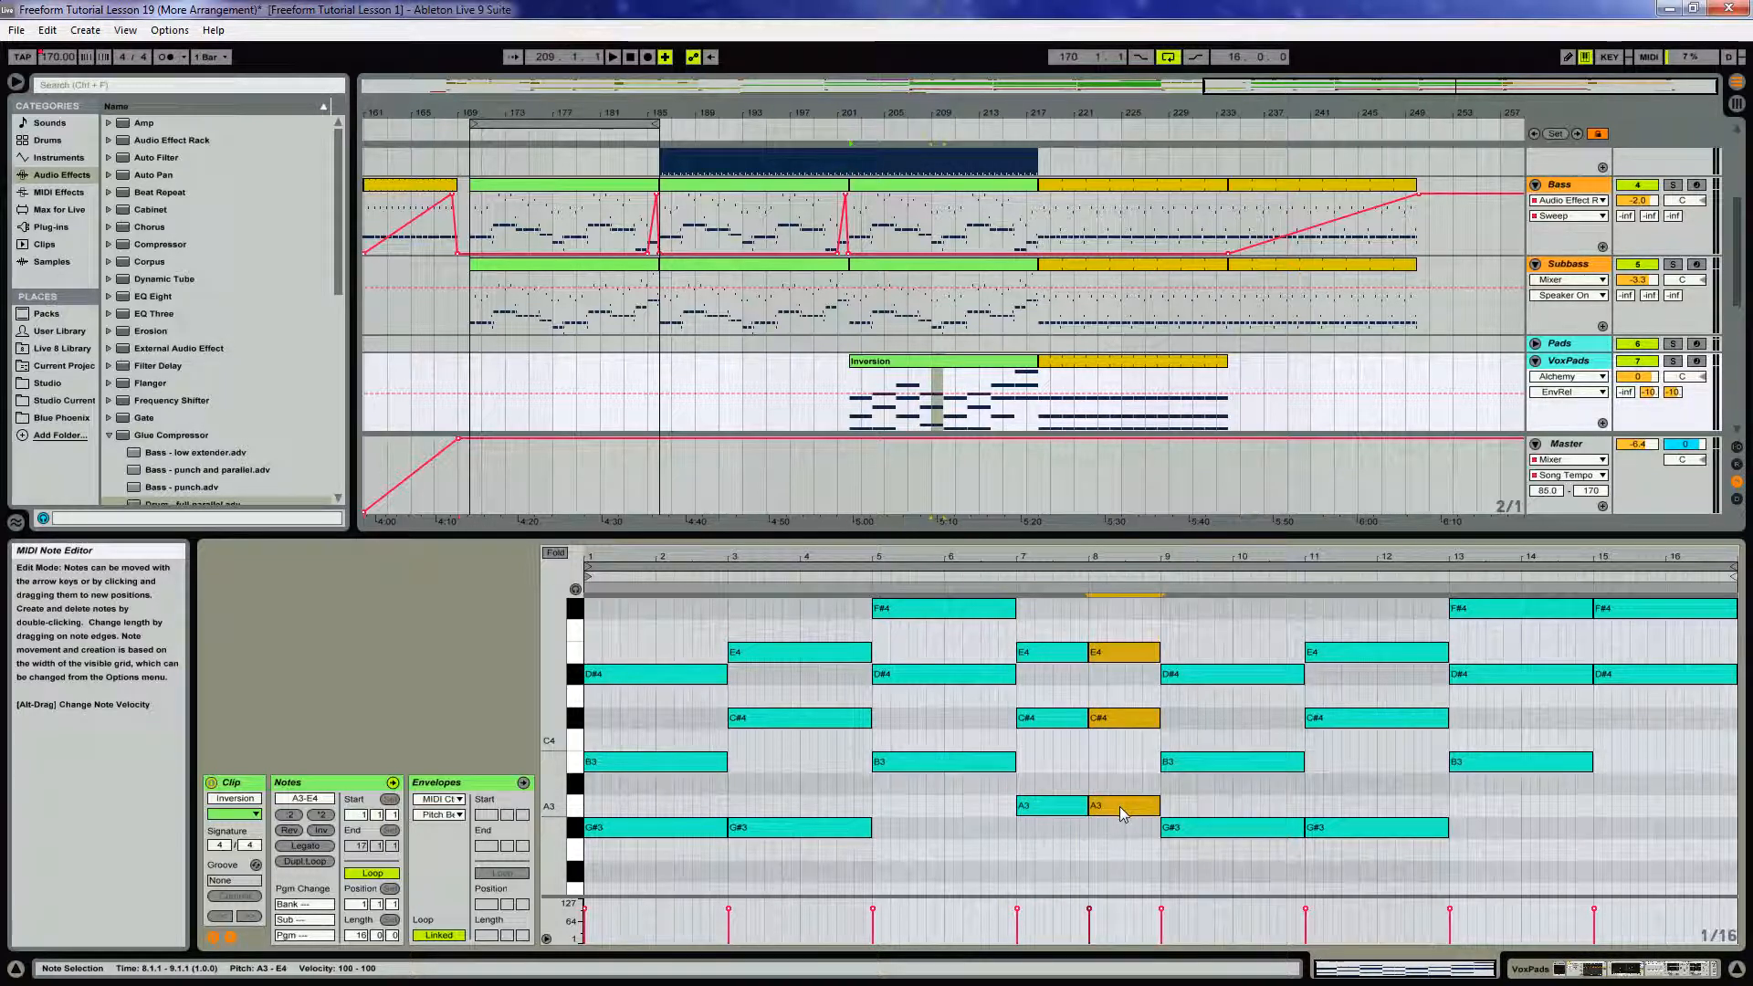
{"action": "key", "text": "Down"}
{"action": "key", "text": "Down"}
{"action": "key", "text": "Down"}
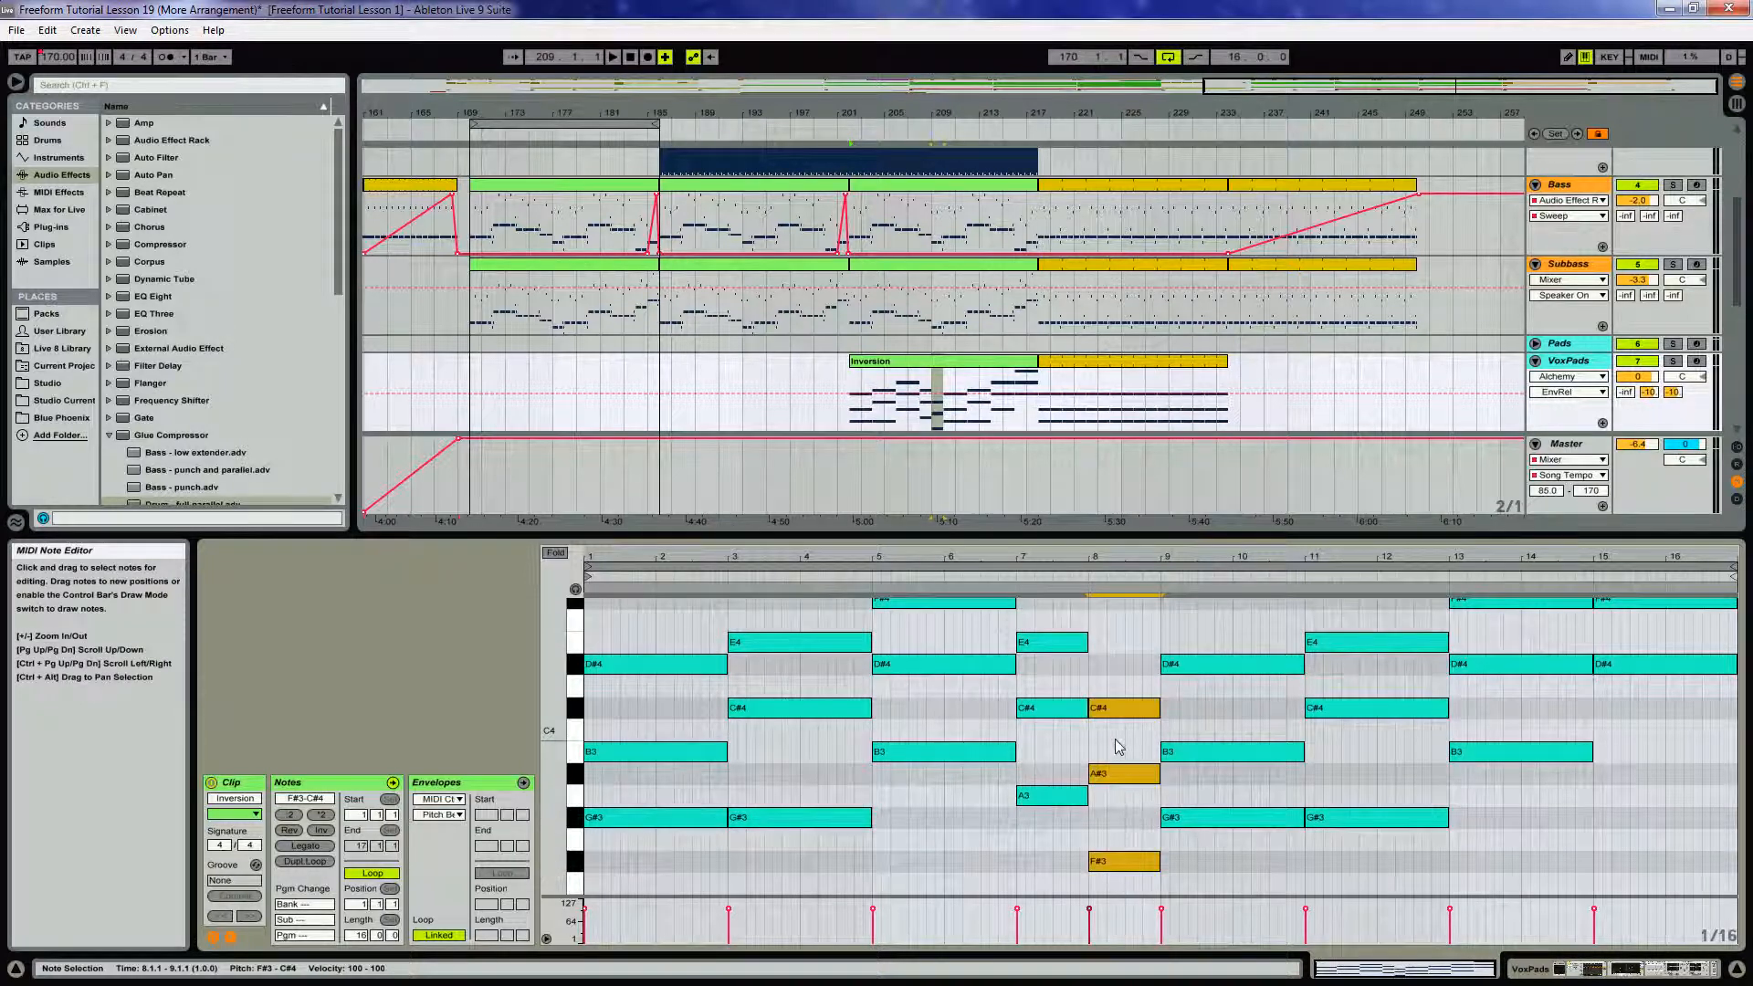
{"action": "left_click_drag", "start_coordinate": [1121, 772], "coordinate": [1123, 782]}
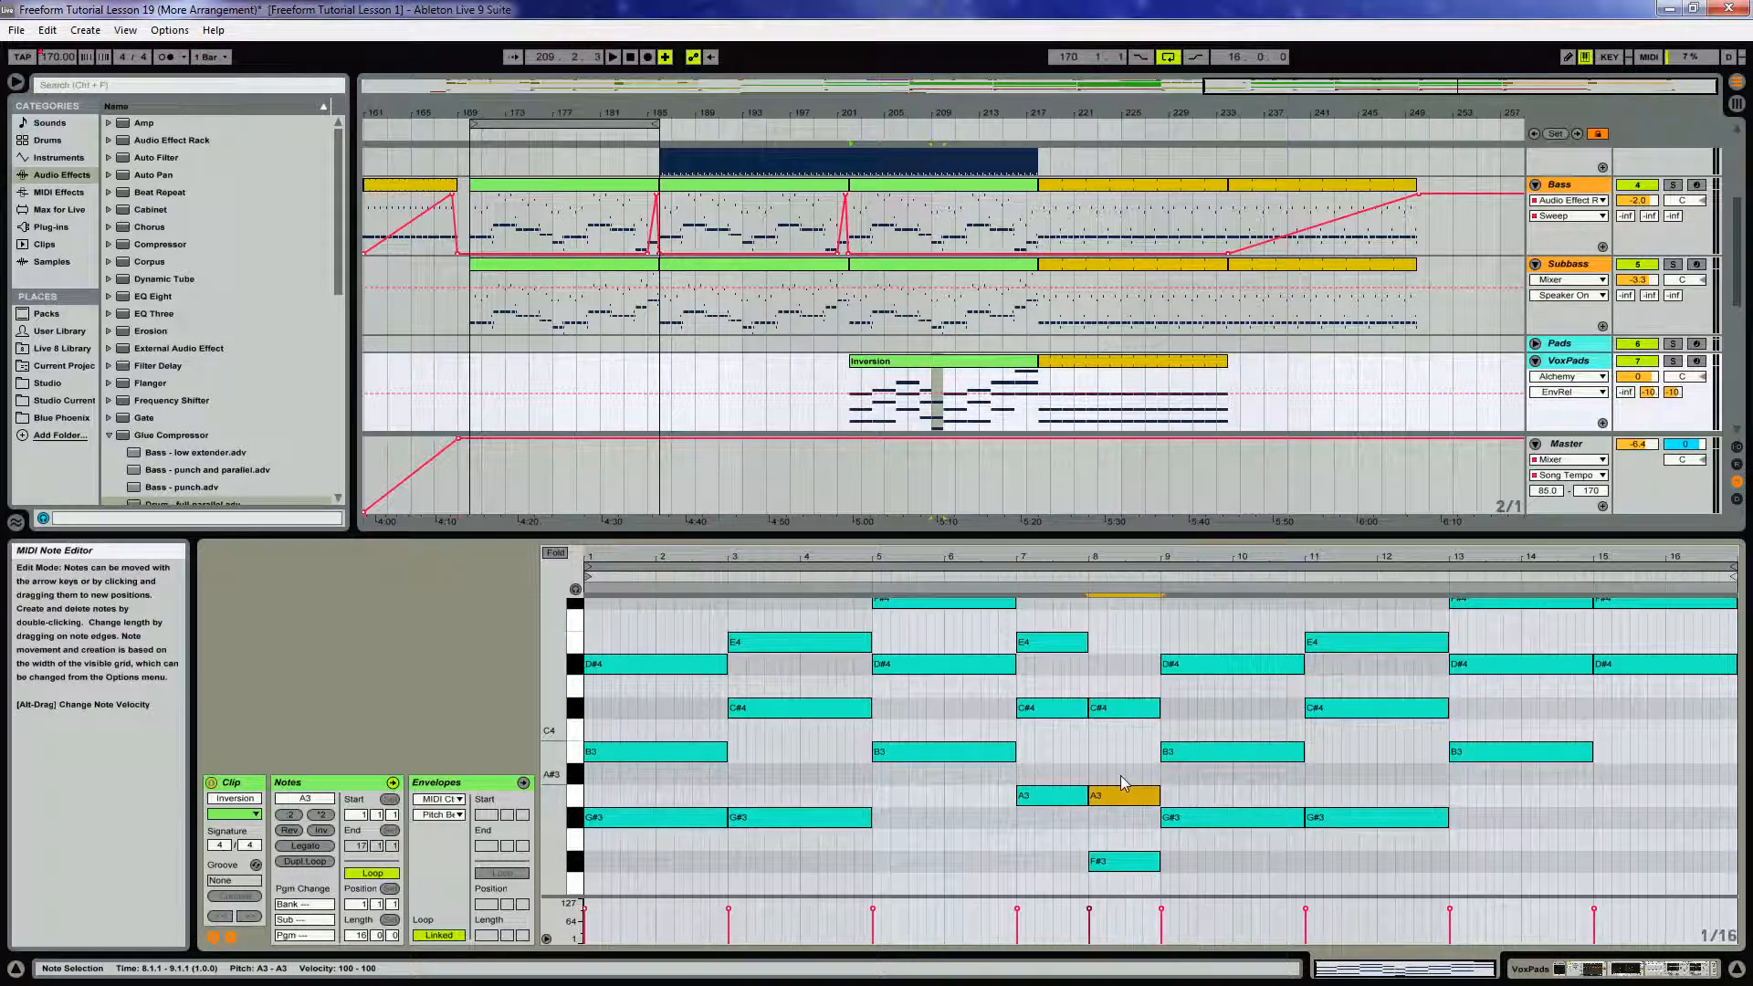
Audition the Inversion clip and examine the envelope controls of the VoxPads track's Alchemy instrument
{"action": "left_click", "coordinate": [874, 364]}
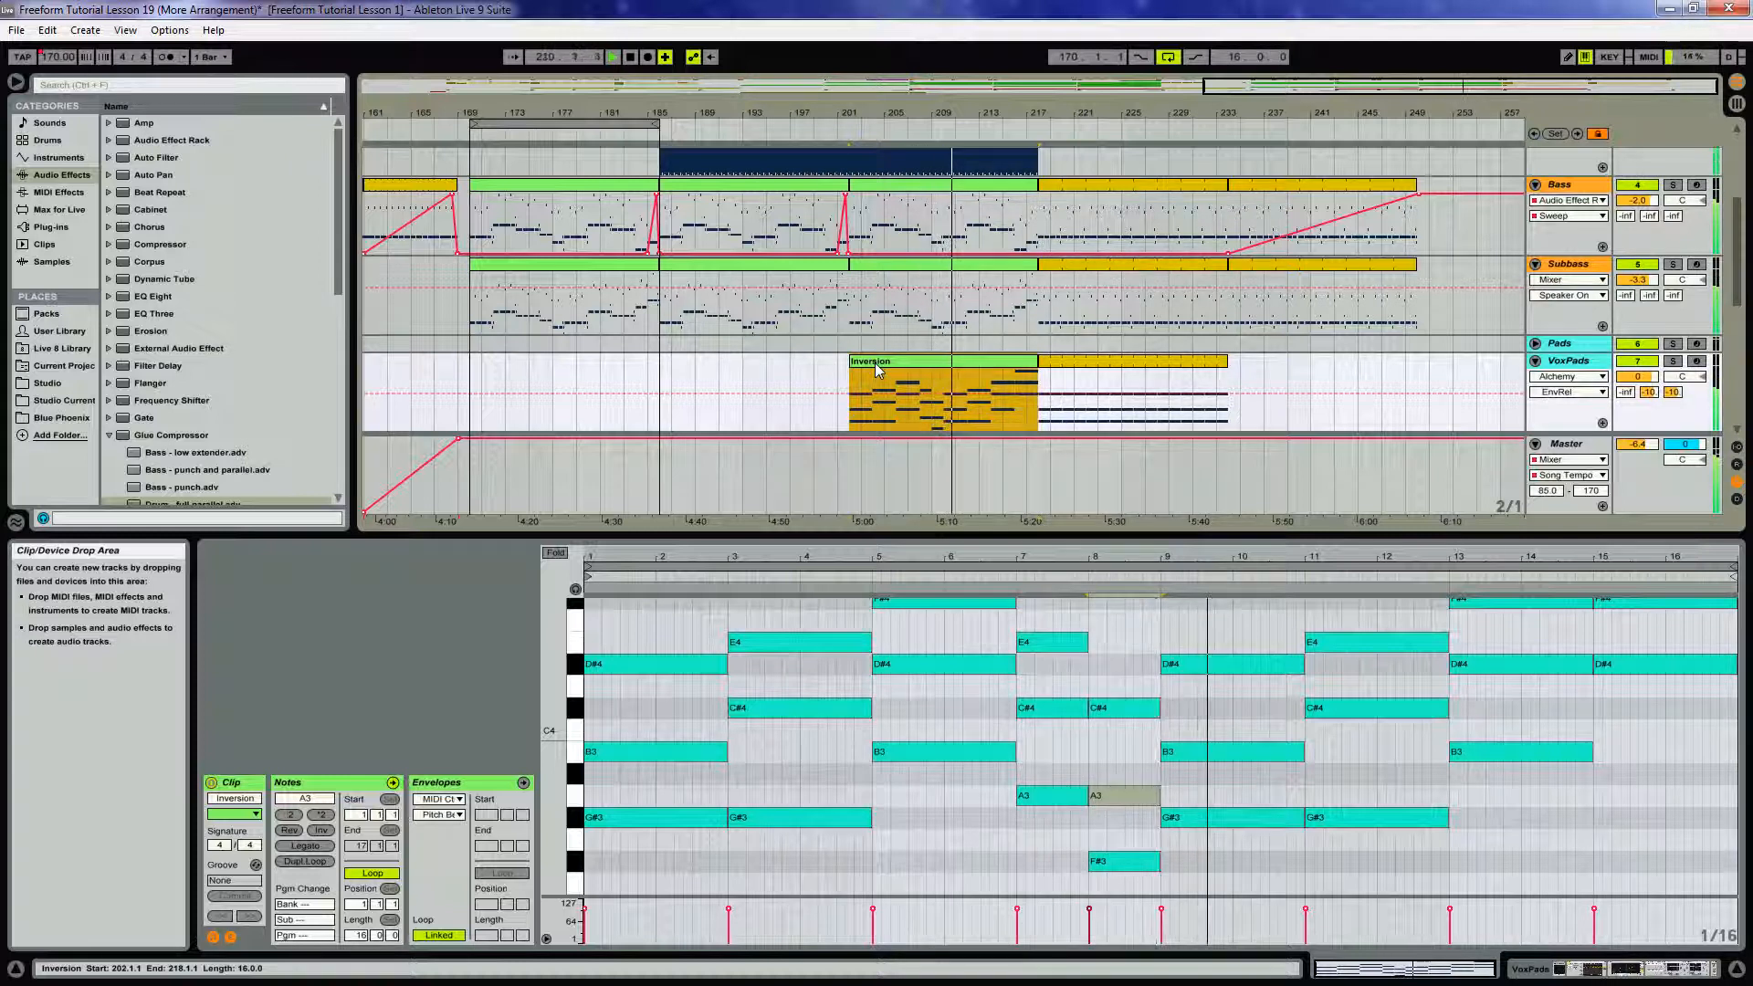
{"action": "key", "text": "space"}
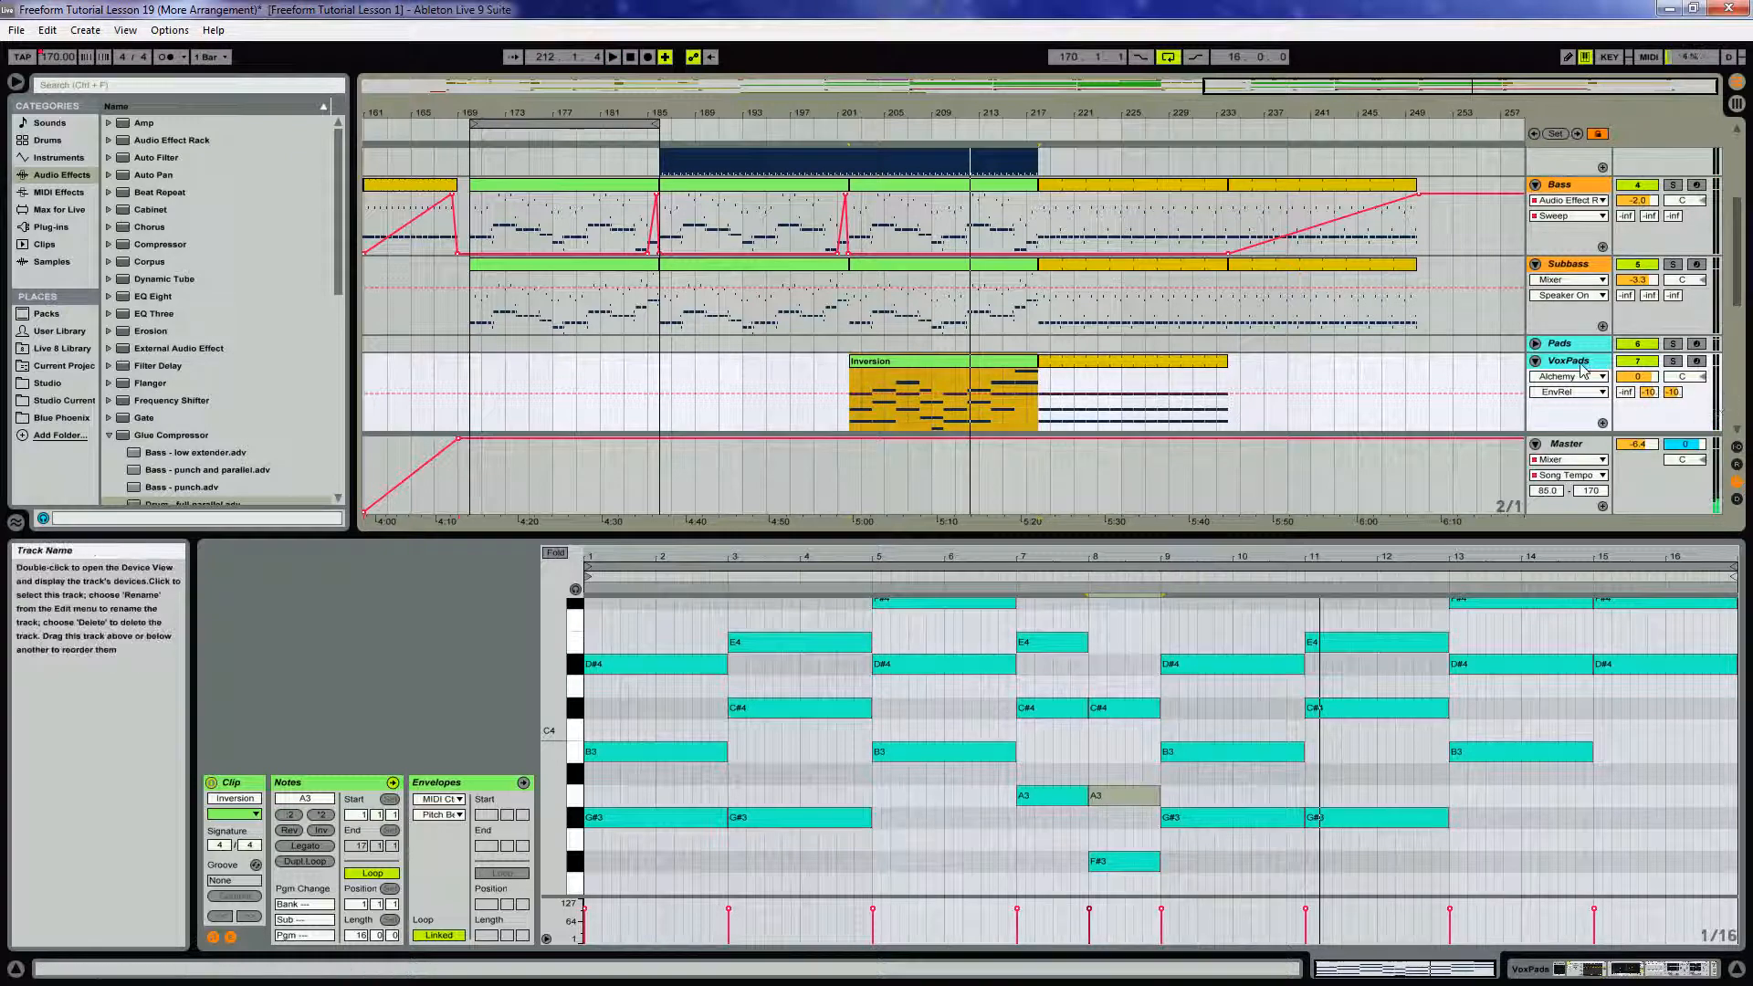
{"action": "key", "text": "shift+Tab"}
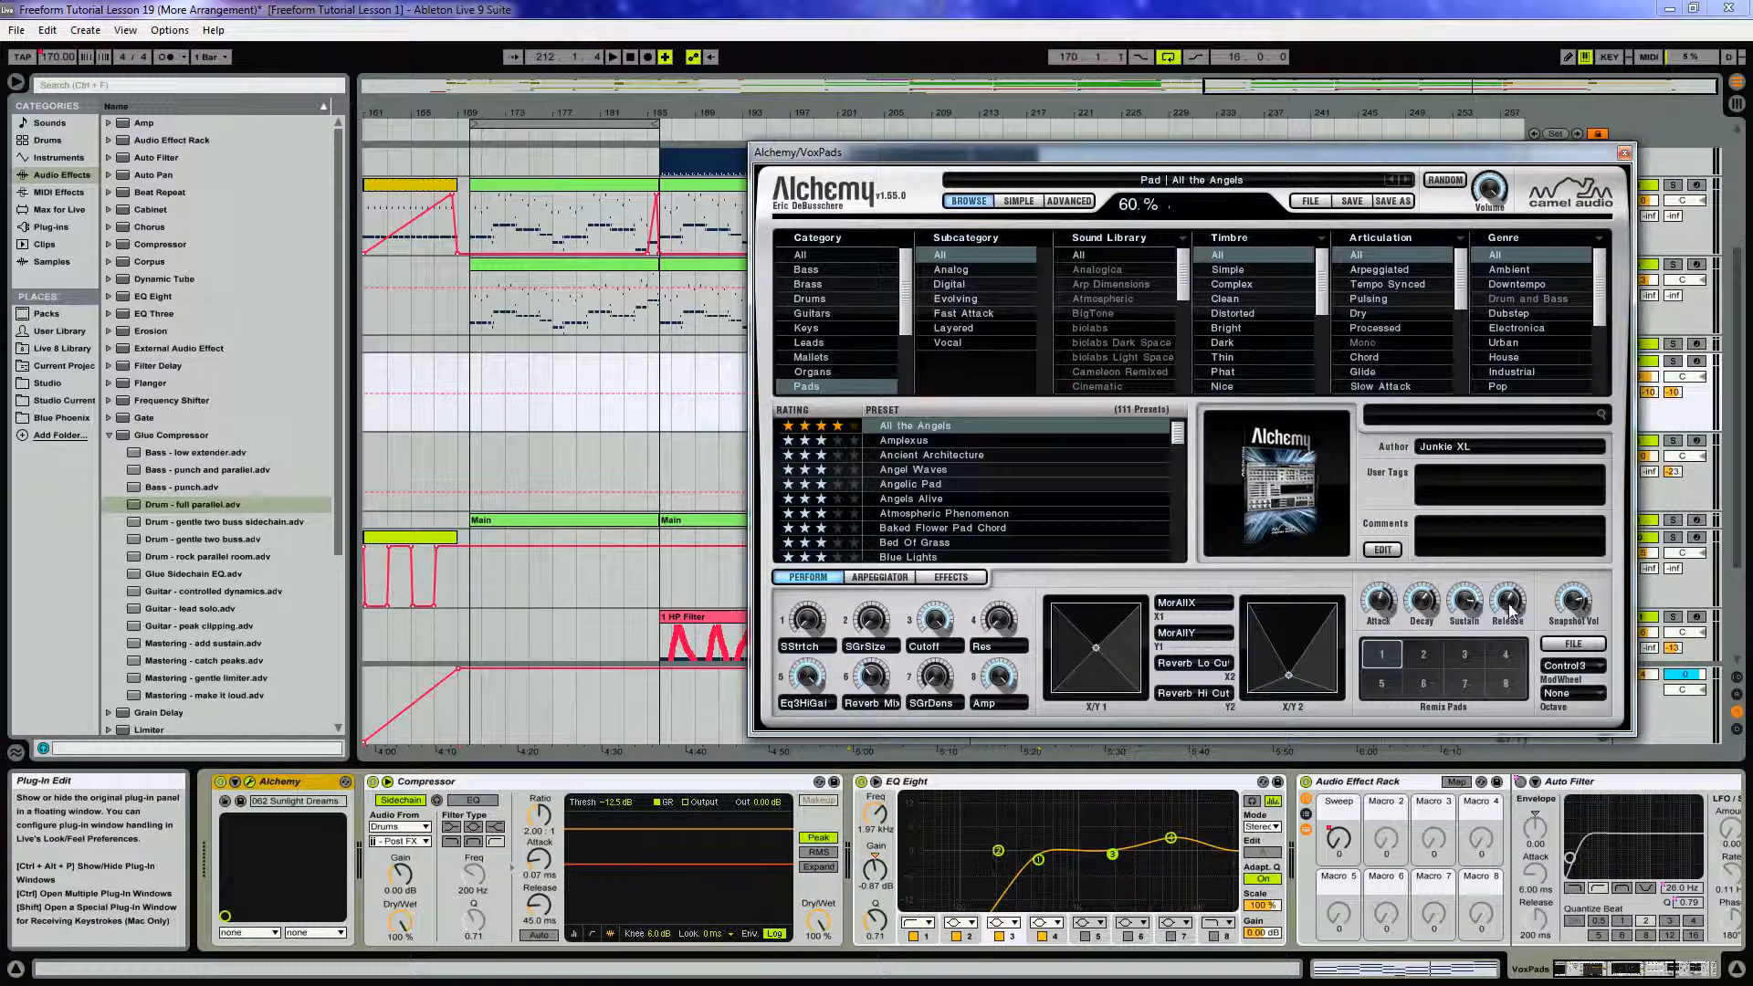
{"action": "left_click", "coordinate": [1624, 153]}
{"action": "left_click", "coordinate": [902, 382]}
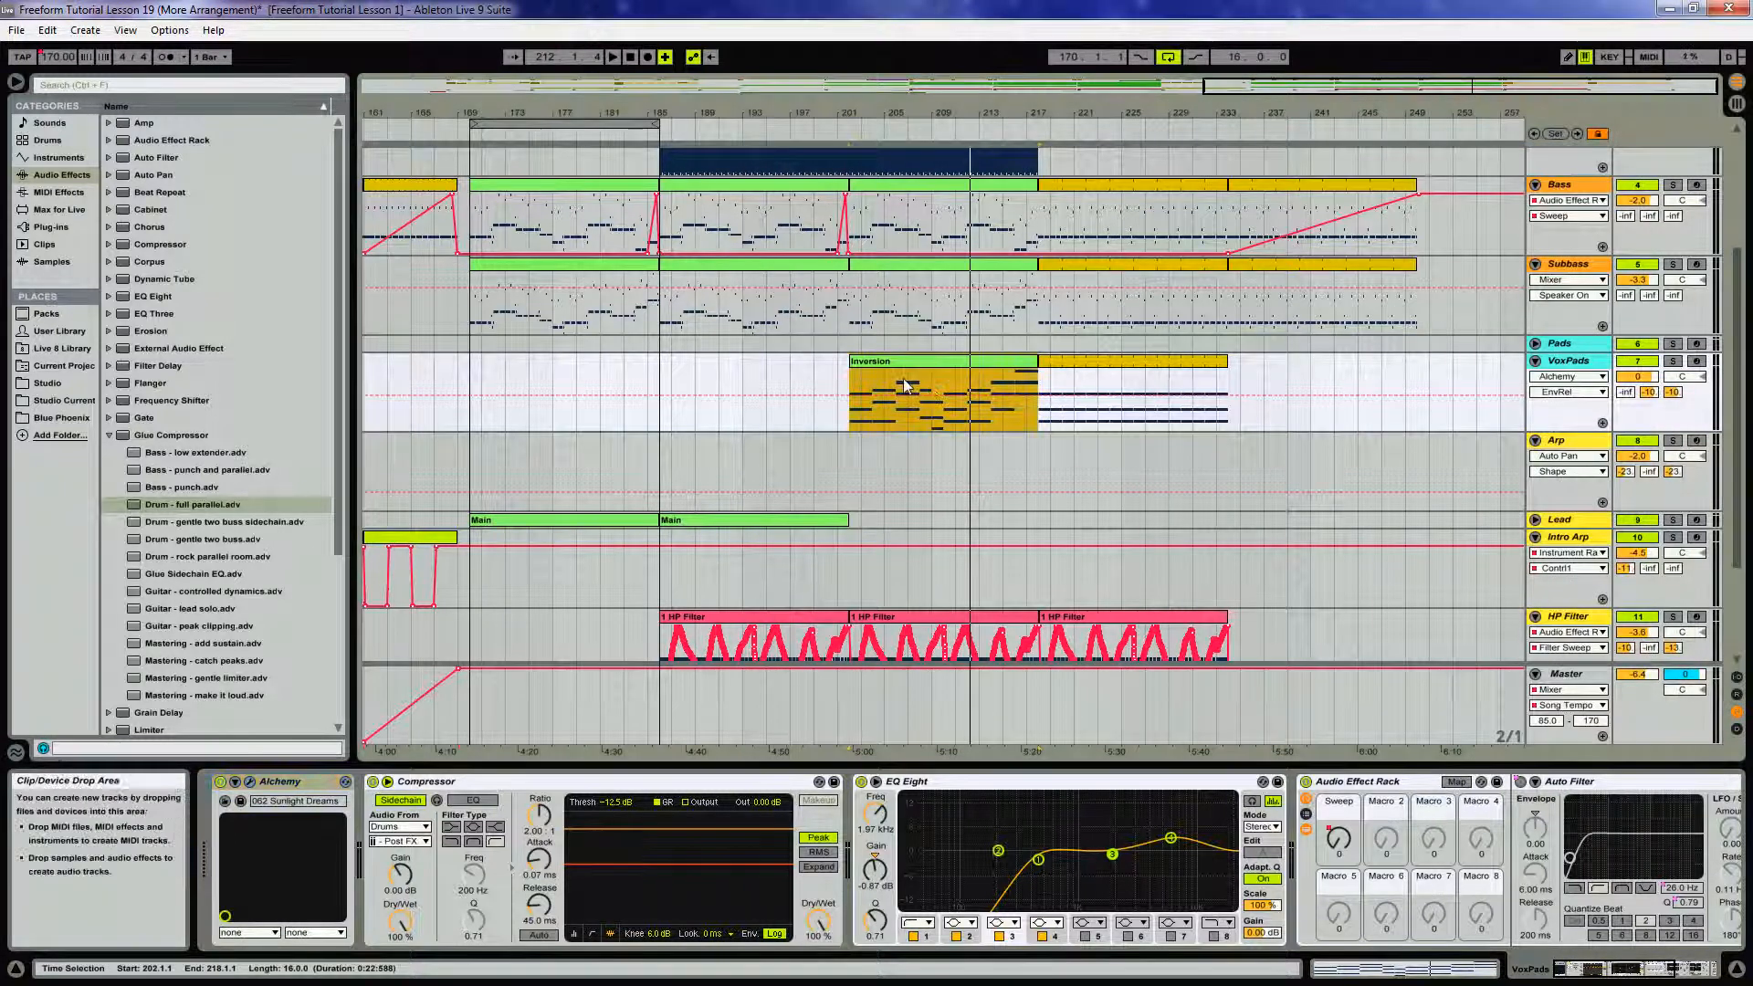
{"action": "key", "text": "space"}
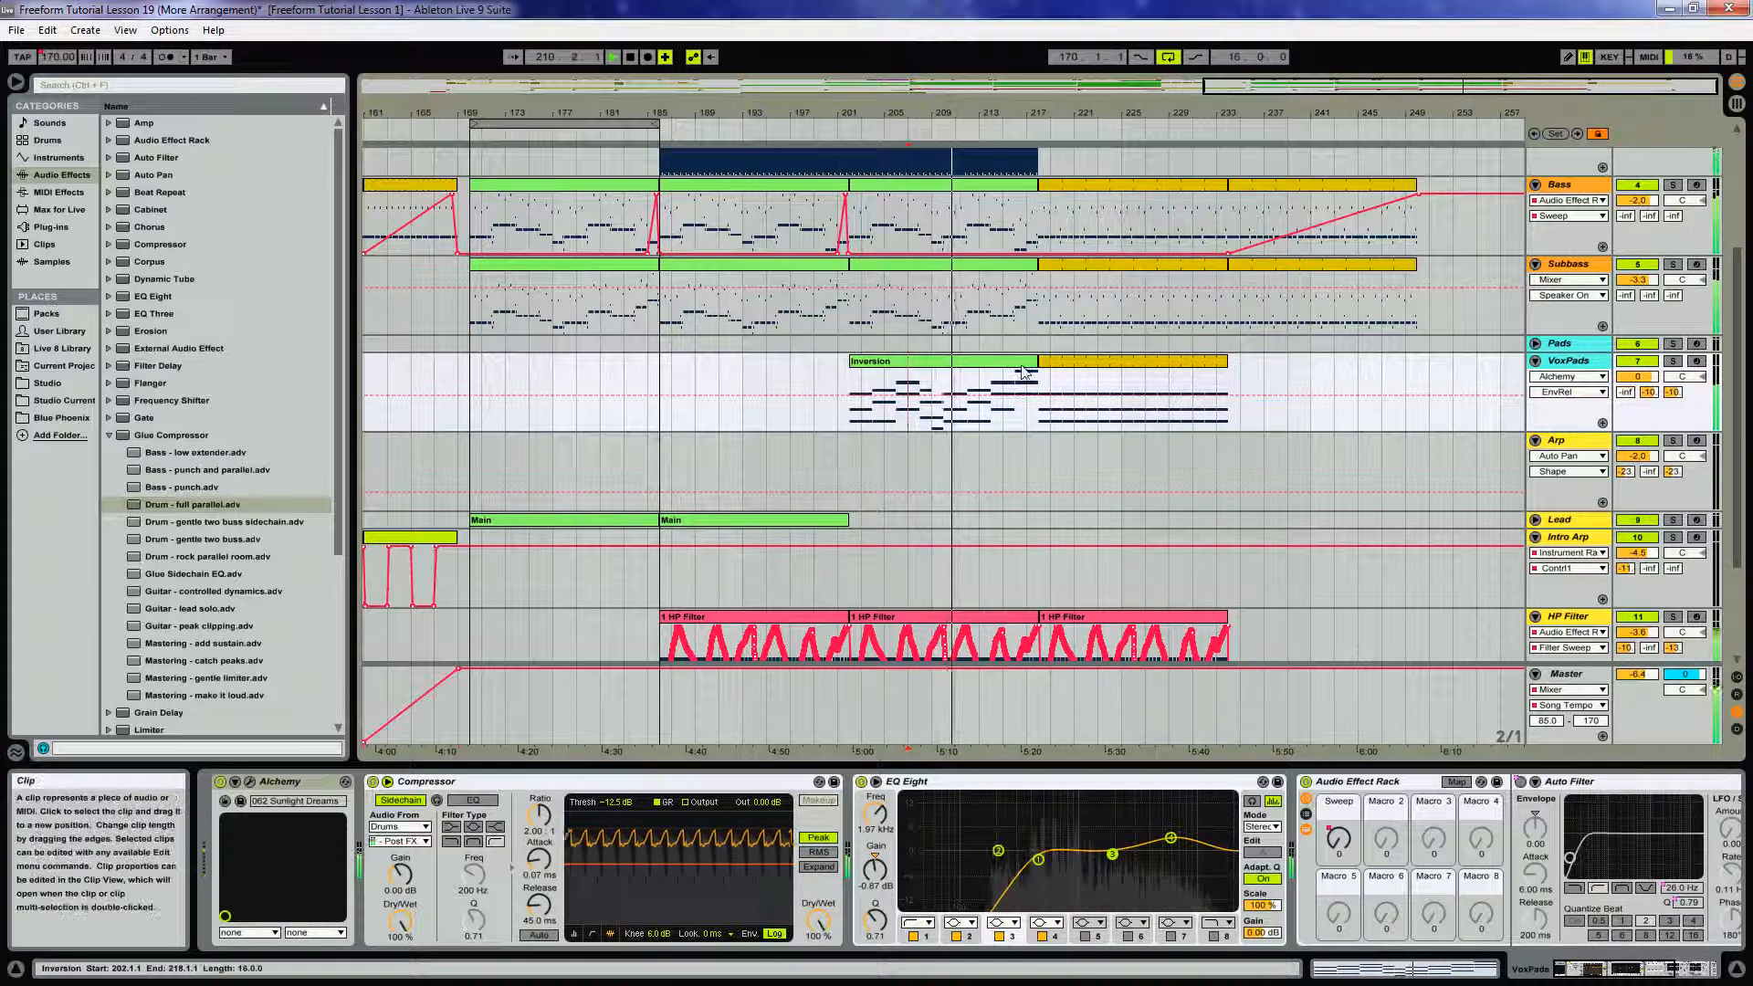
Stop playback and shorten the D#4, F#4 and A4 chord at bar 15 of the Inversion clip to one bar
{"action": "double_click", "coordinate": [902, 382]}
{"action": "key", "text": "space"}
{"action": "scroll", "coordinate": [1613, 724], "scroll_direction": "up", "scroll_amount": 3}
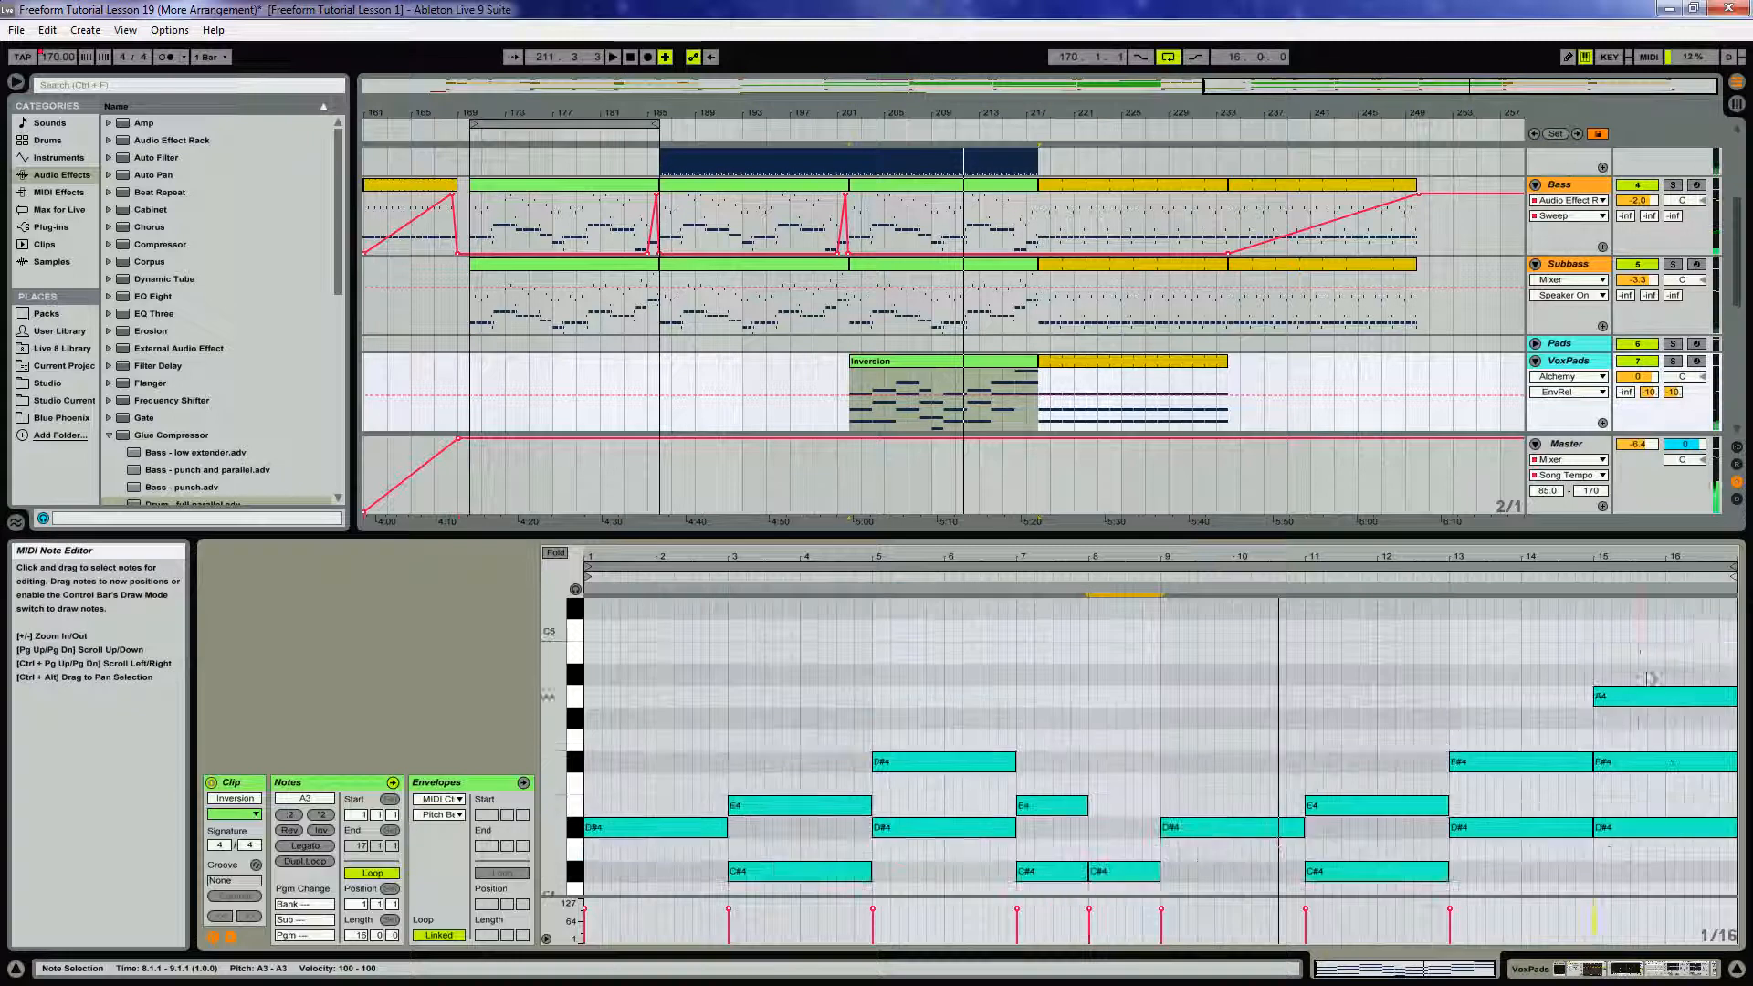
{"action": "left_click_drag", "start_coordinate": [1641, 650], "coordinate": [1679, 881]}
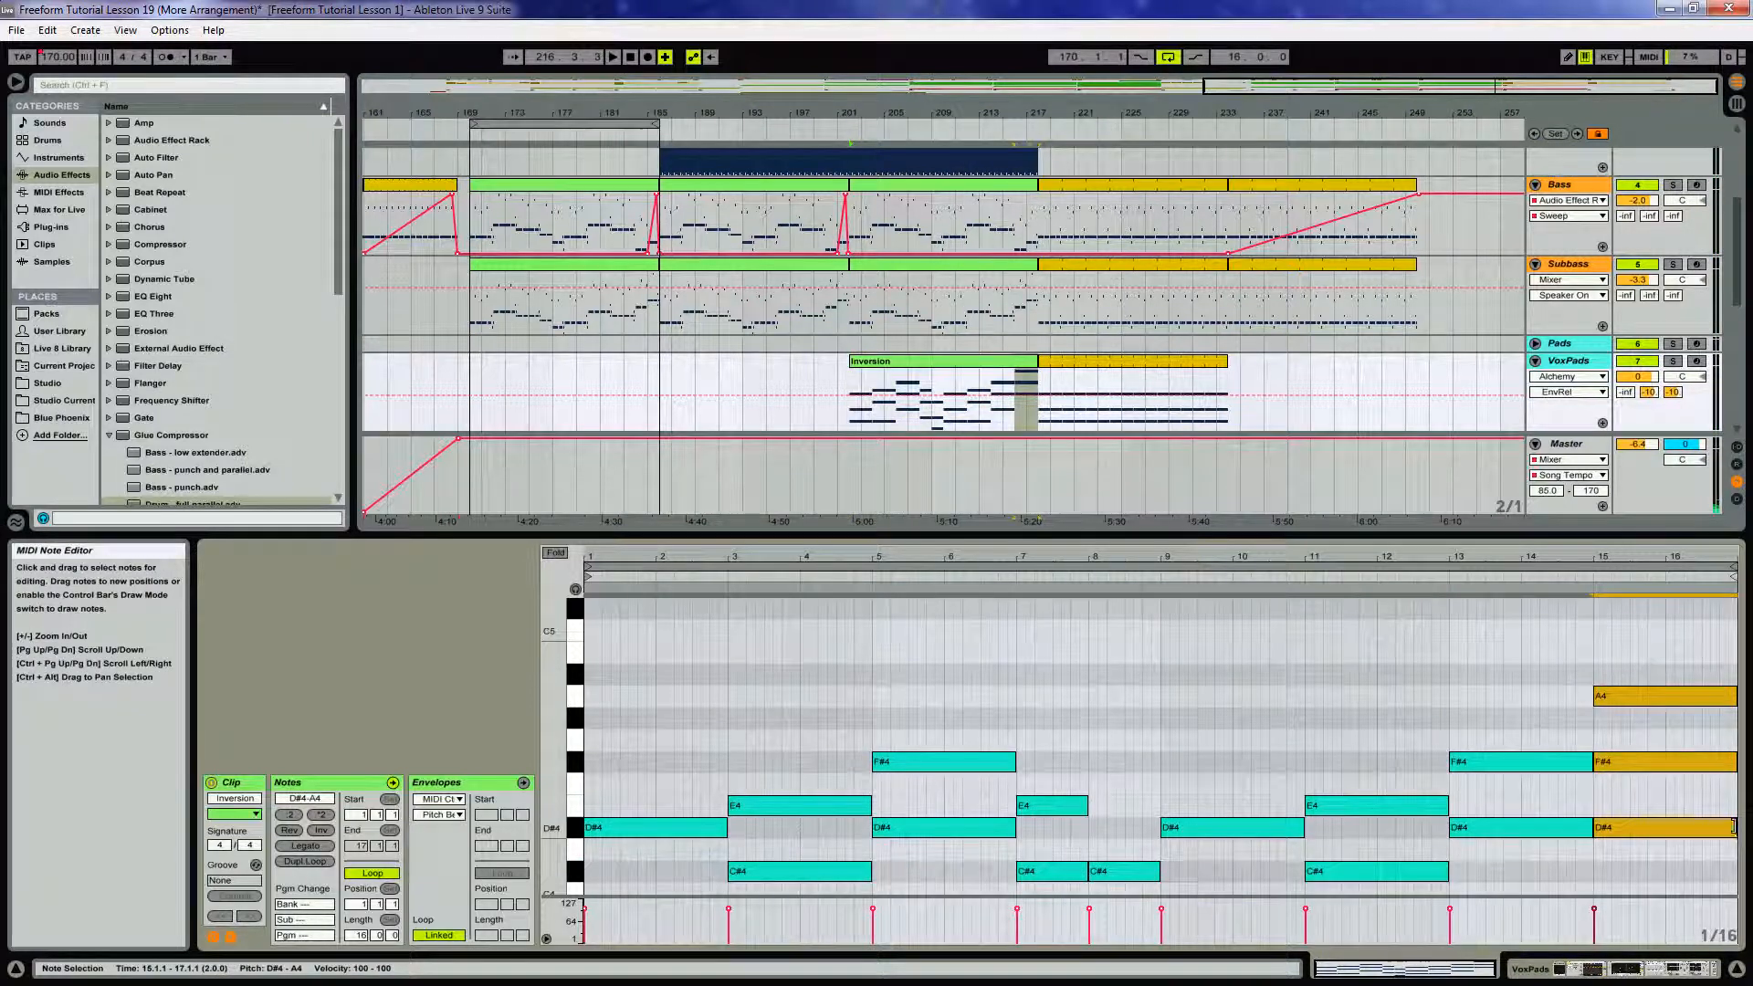
{"action": "left_click_drag", "start_coordinate": [1734, 826], "coordinate": [1676, 834]}
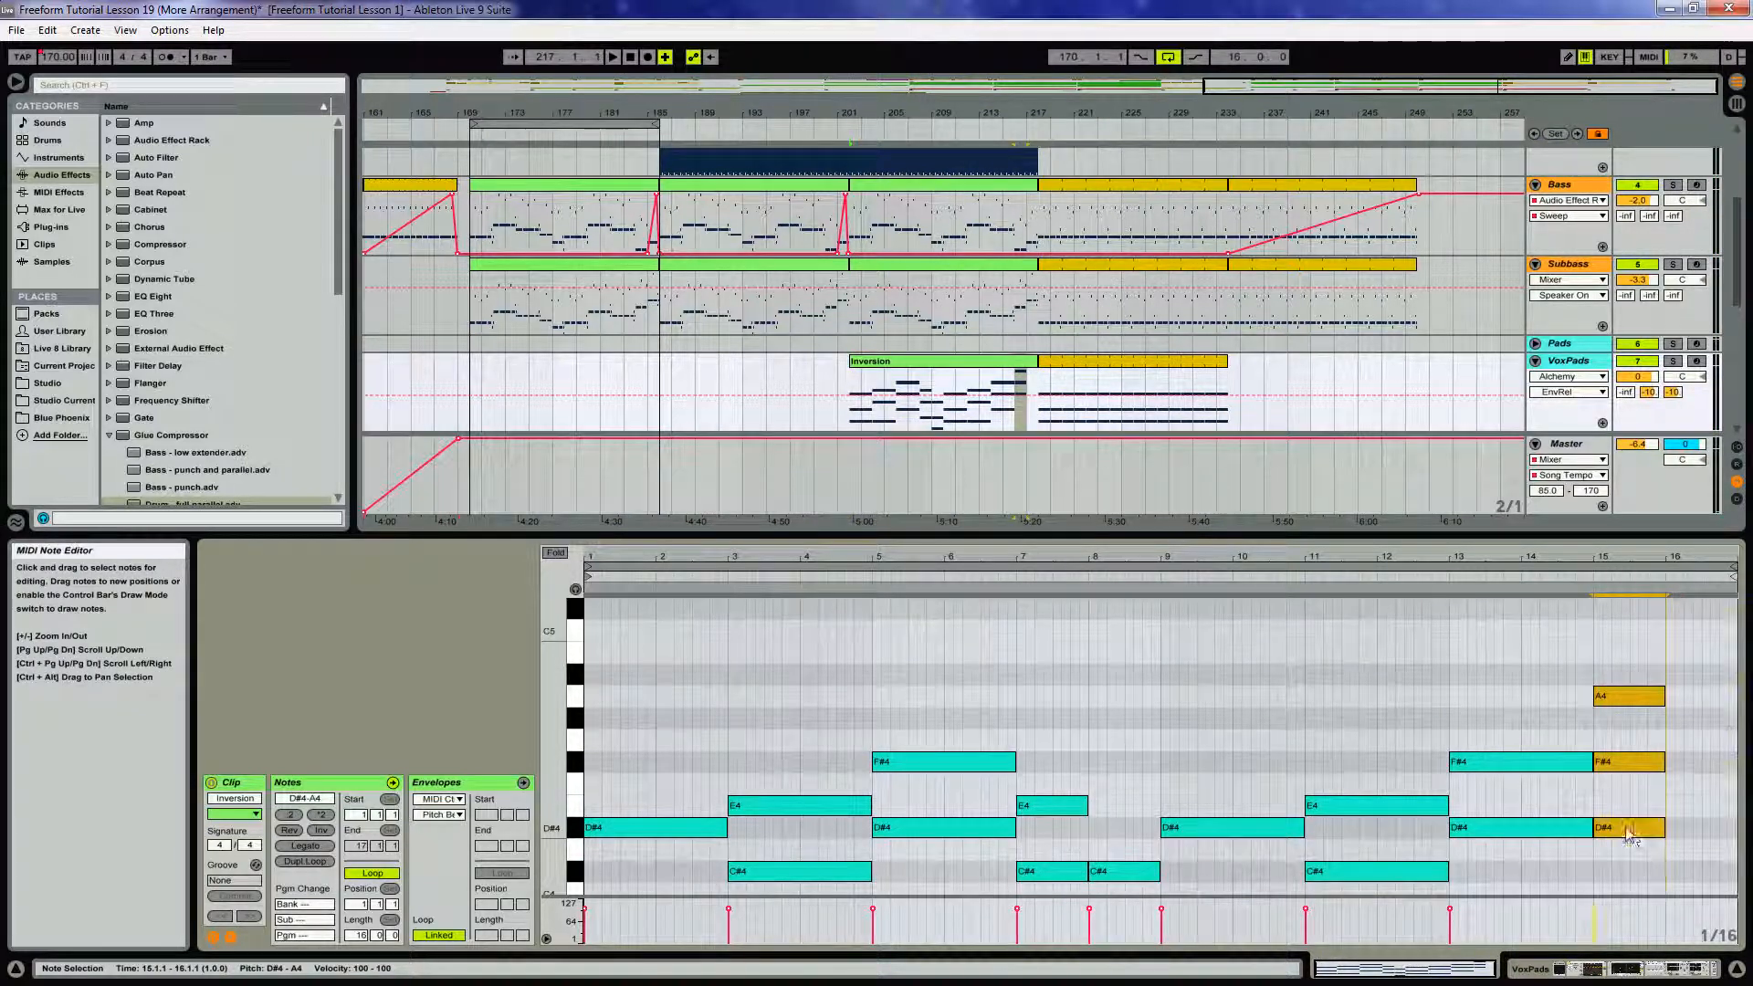
Duplicate the shortened chord to bar 16 and raise the copy three semitones to F#4, A4 and C5
{"action": "key", "text": "ctrl+d"}
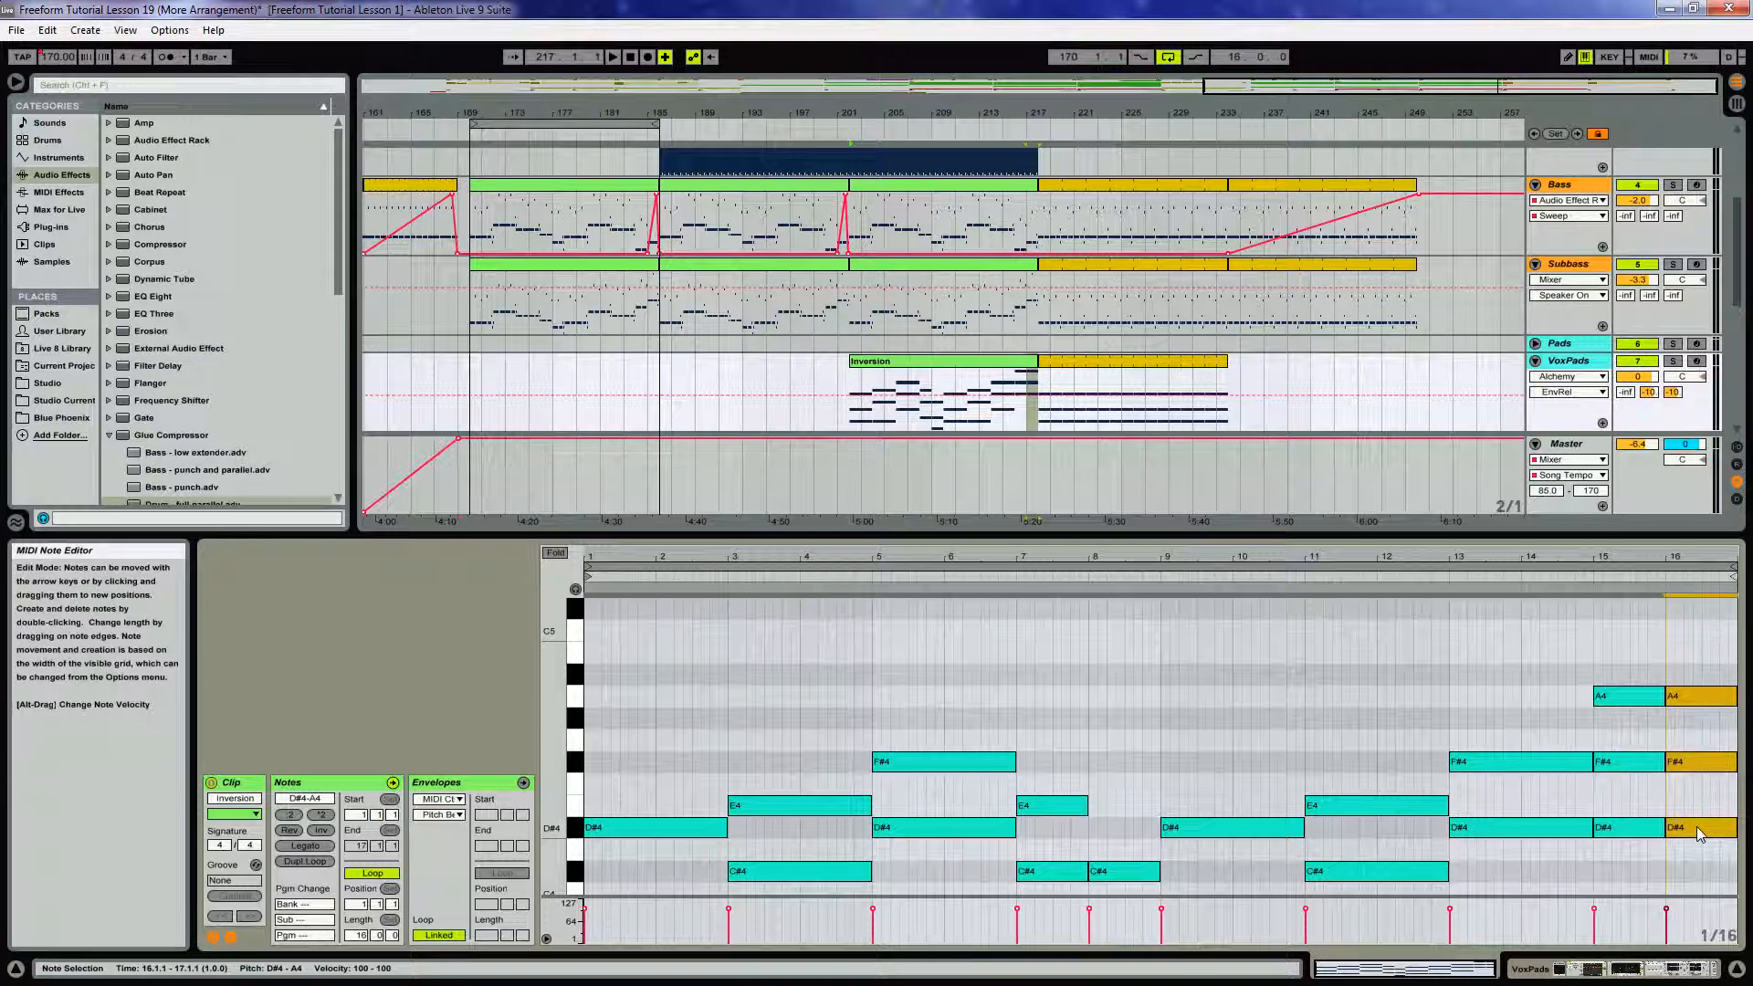
{"action": "key", "text": "Up"}
{"action": "key", "text": "Up"}
{"action": "key", "text": "Up"}
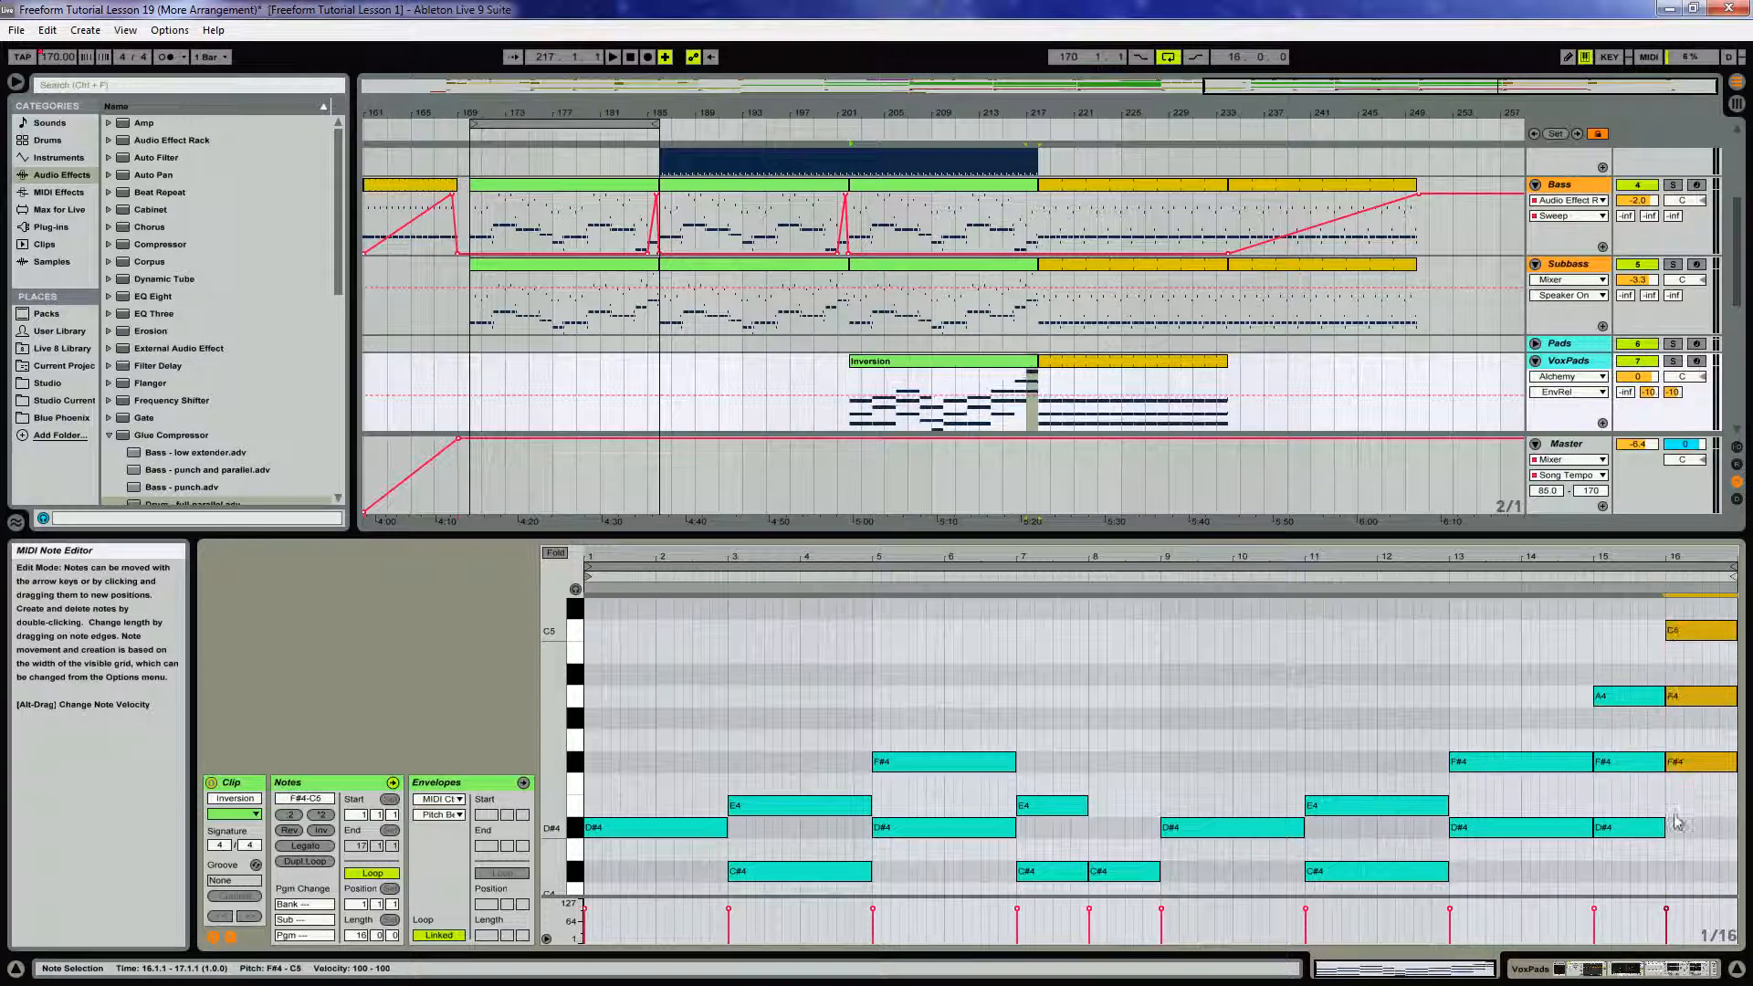
Audition the new chords, raise the C5 in the bar 16 chord to C#5, and replay from bar 213
{"action": "left_click", "coordinate": [959, 393]}
{"action": "key", "text": "space"}
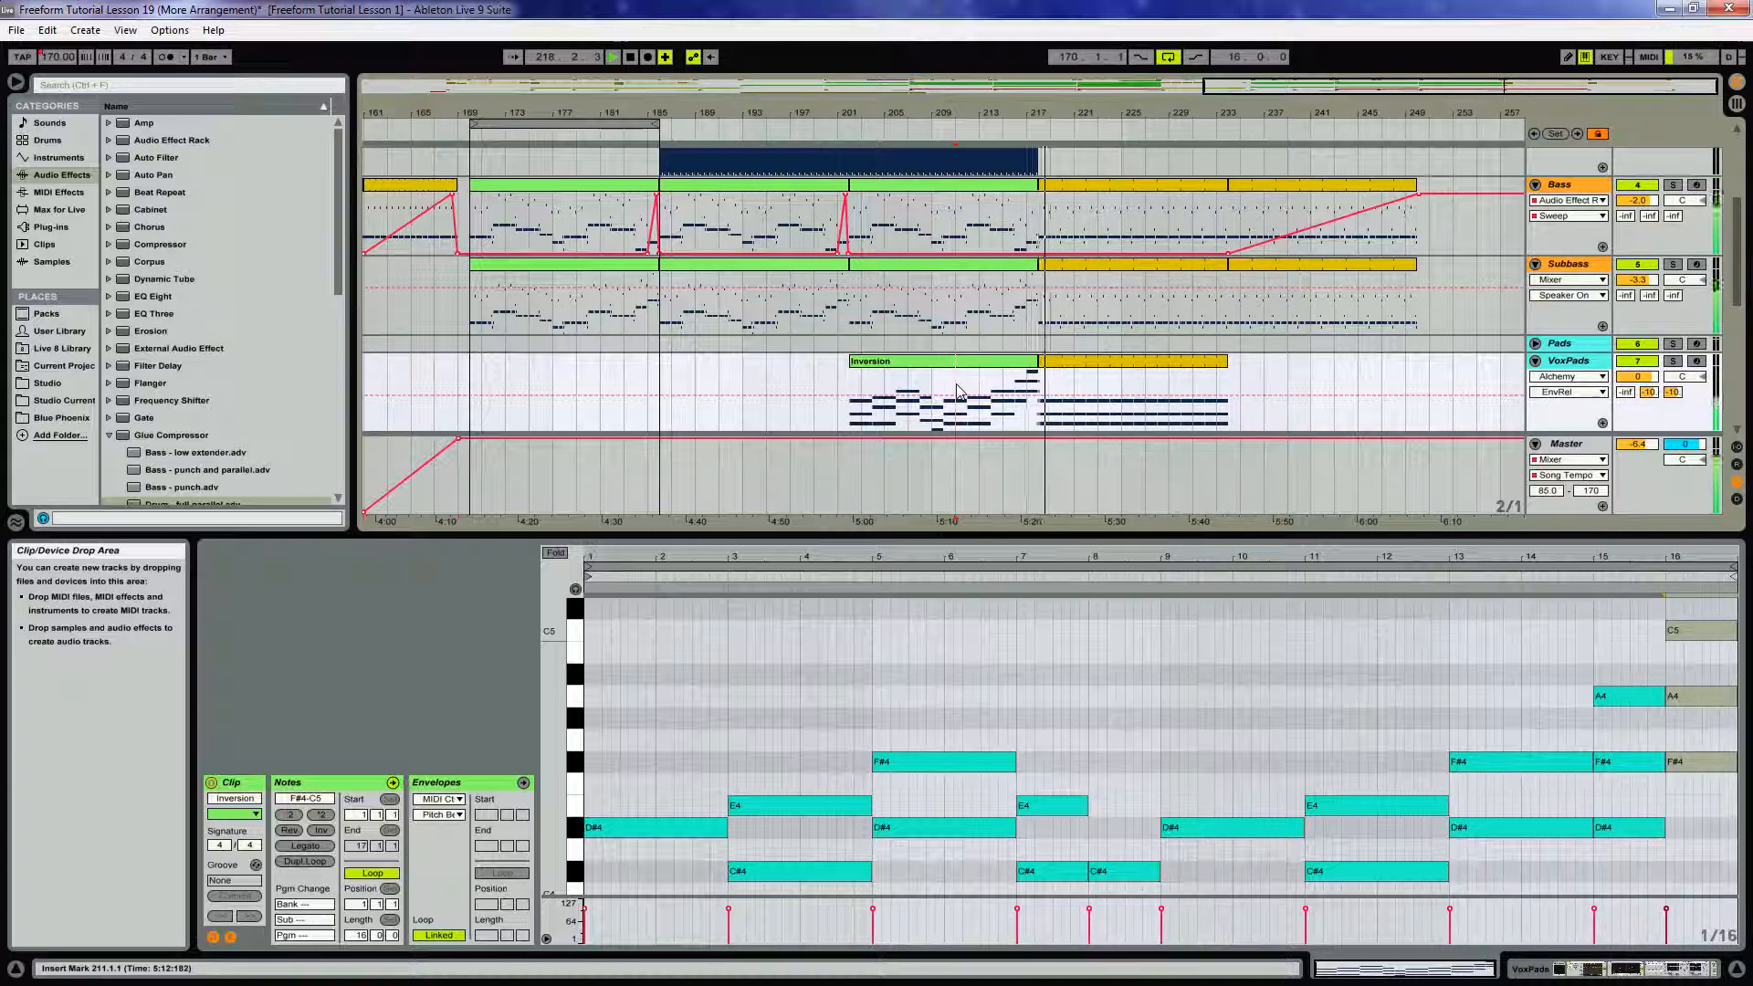
{"action": "key", "text": "space"}
{"action": "left_click", "coordinate": [1661, 671]}
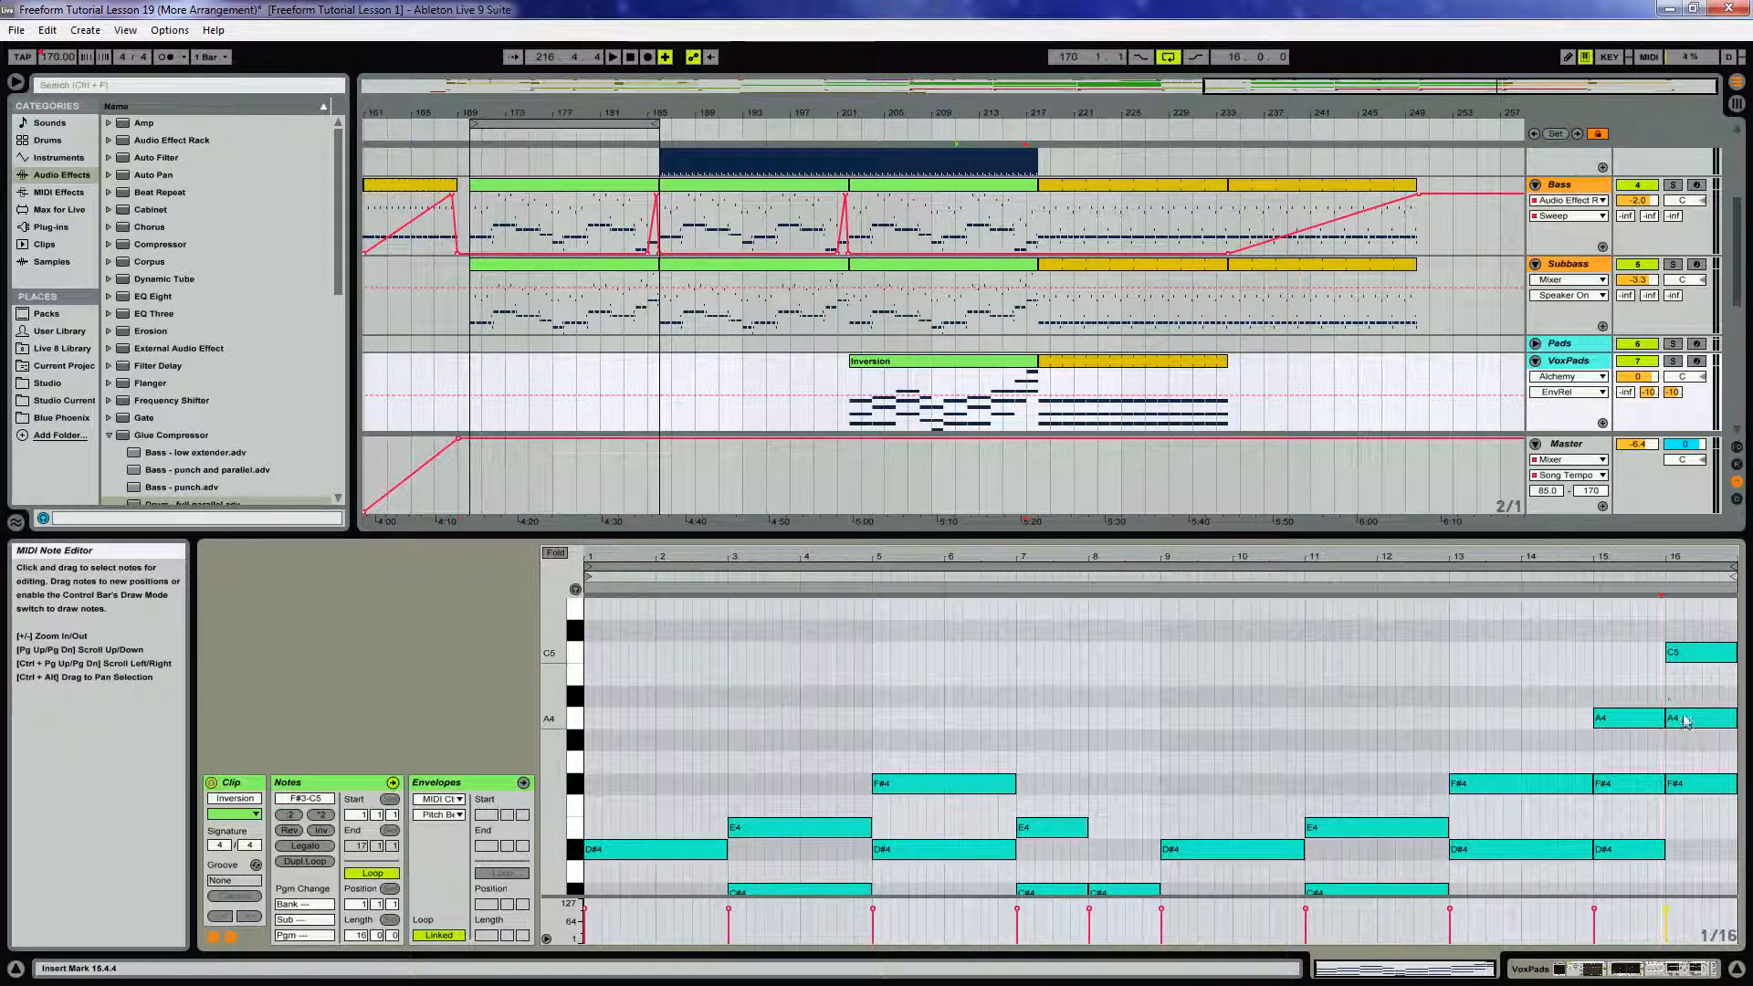
{"action": "left_click", "coordinate": [1701, 657]}
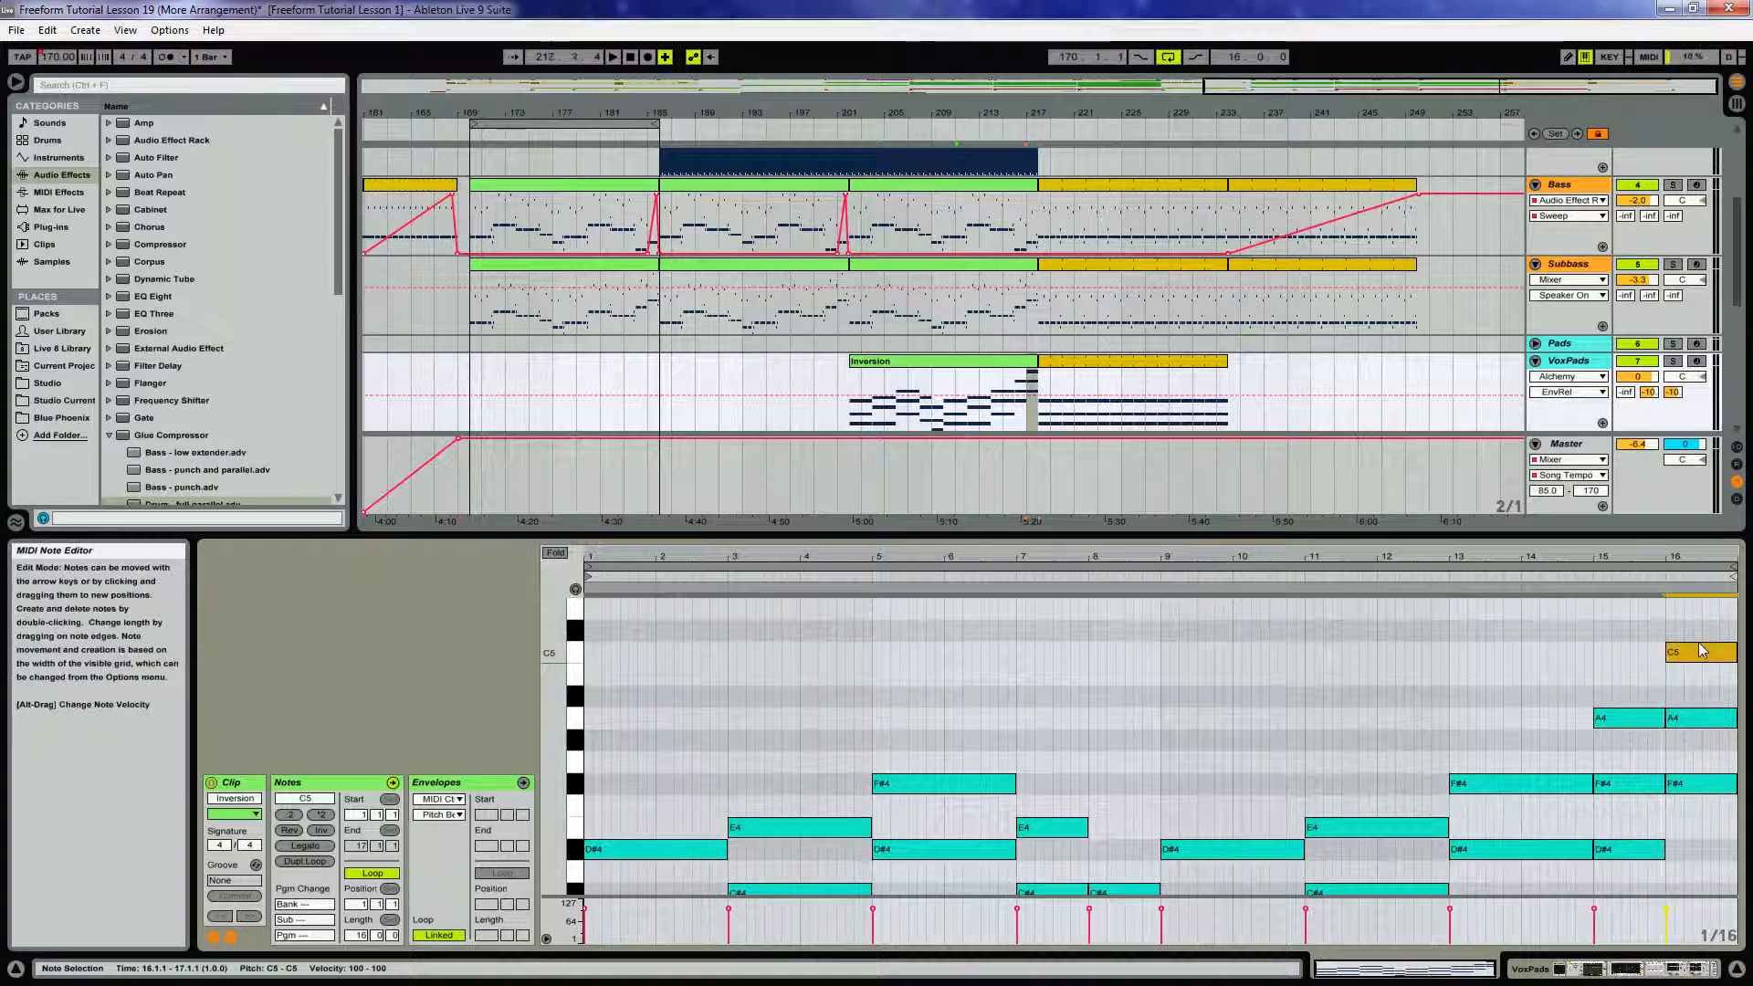
{"action": "left_click_drag", "start_coordinate": [1701, 650], "coordinate": [1701, 632]}
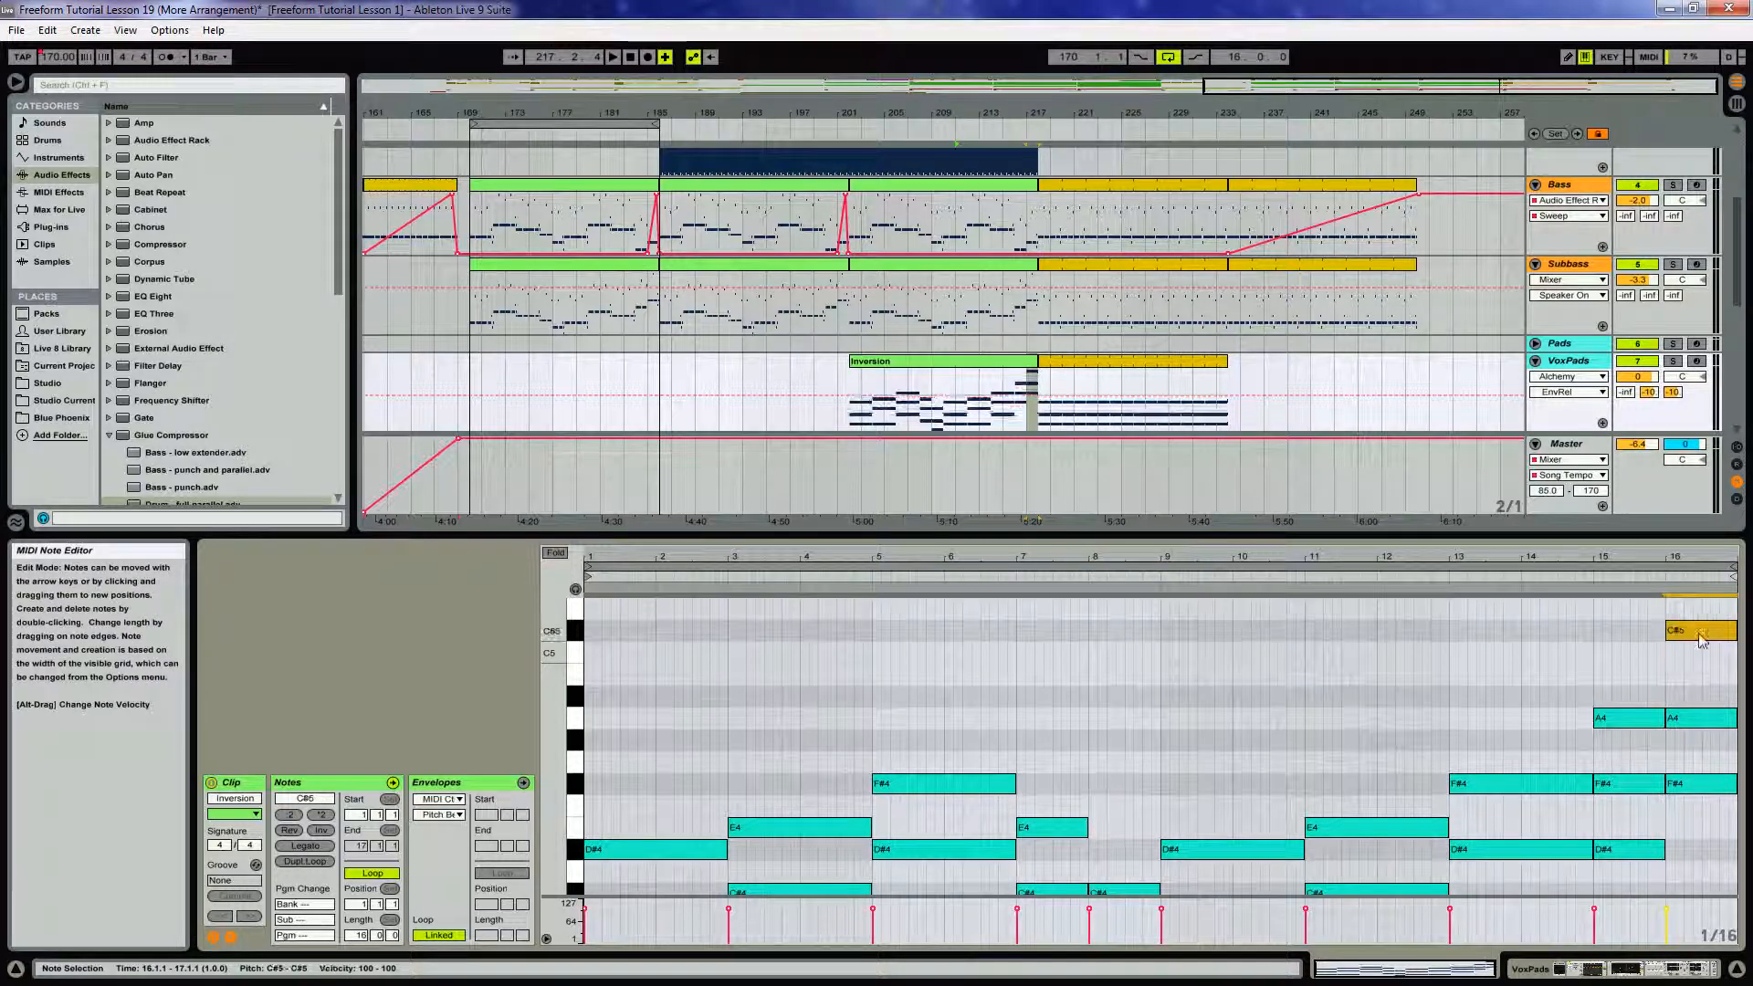
{"action": "left_click", "coordinate": [979, 388]}
{"action": "key", "text": "space"}
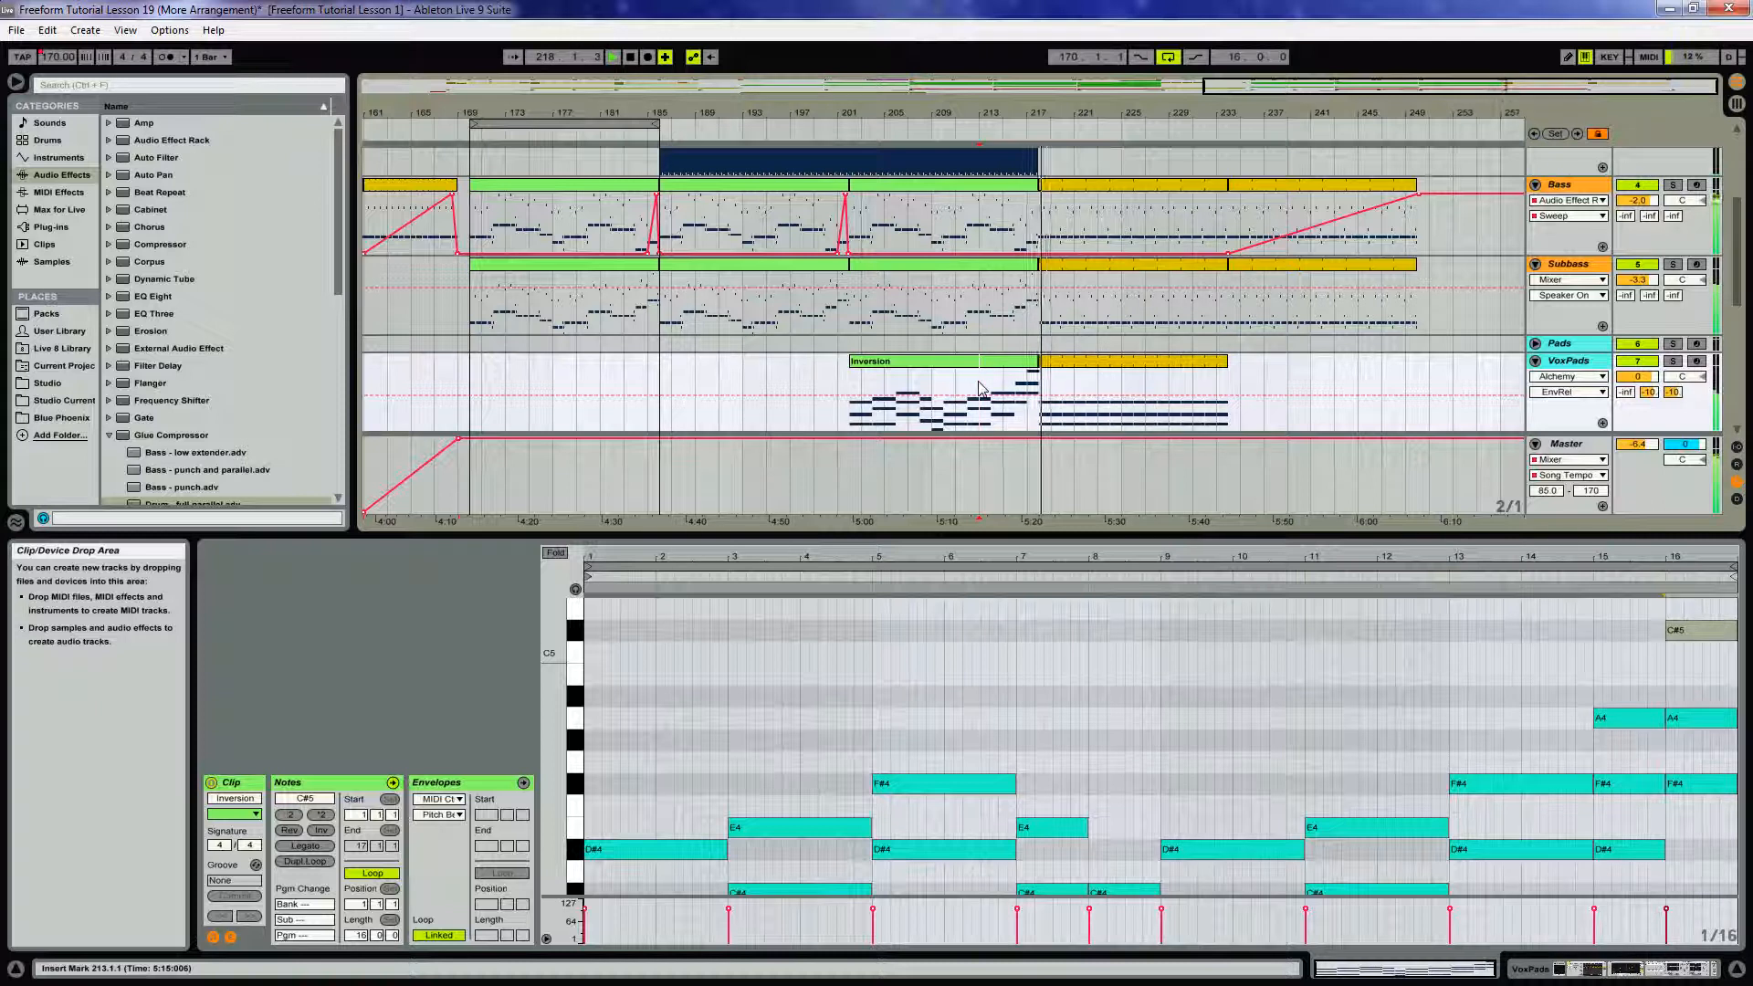
Split the Bass clip at bars 224 and 226 and open the resulting two-bar clip for note editing
{"action": "scroll", "coordinate": [1014, 402], "scroll_direction": "down", "scroll_amount": 1}
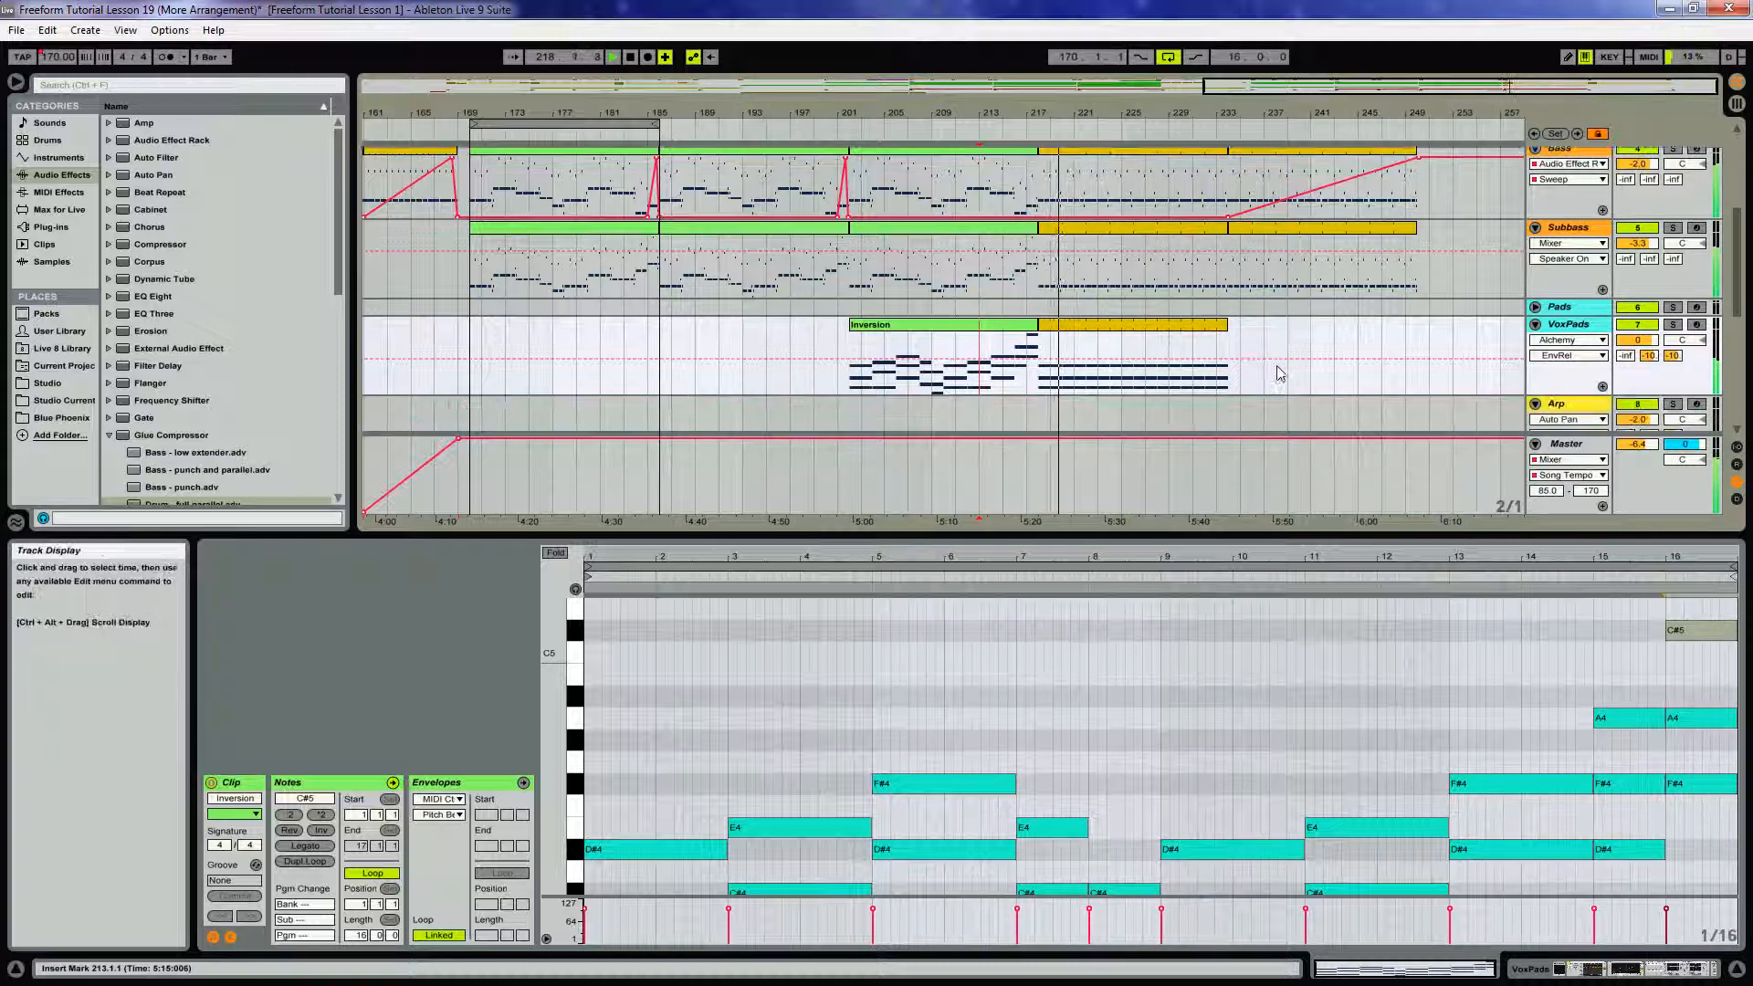
{"action": "left_click_drag", "start_coordinate": [1132, 110], "coordinate": [1132, 160]}
{"action": "left_click_drag", "start_coordinate": [922, 137], "coordinate": [927, 109]}
{"action": "scroll", "coordinate": [958, 256], "scroll_direction": "up", "scroll_amount": 3}
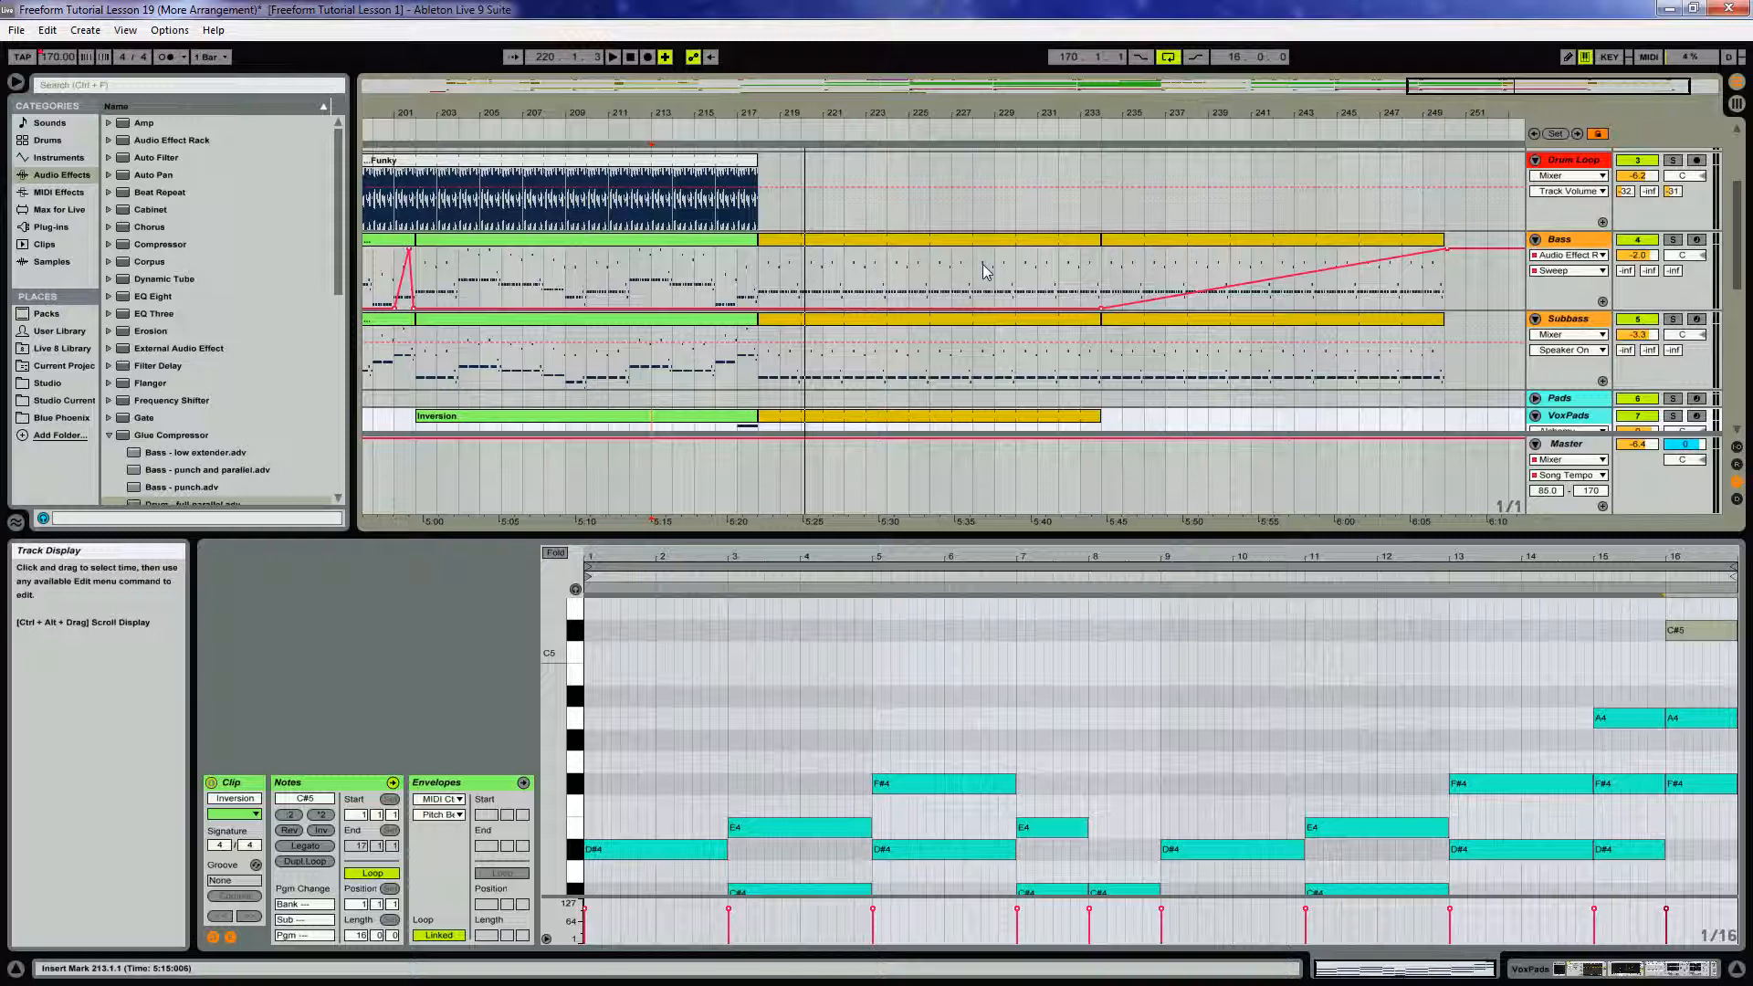
{"action": "left_click", "coordinate": [930, 276]}
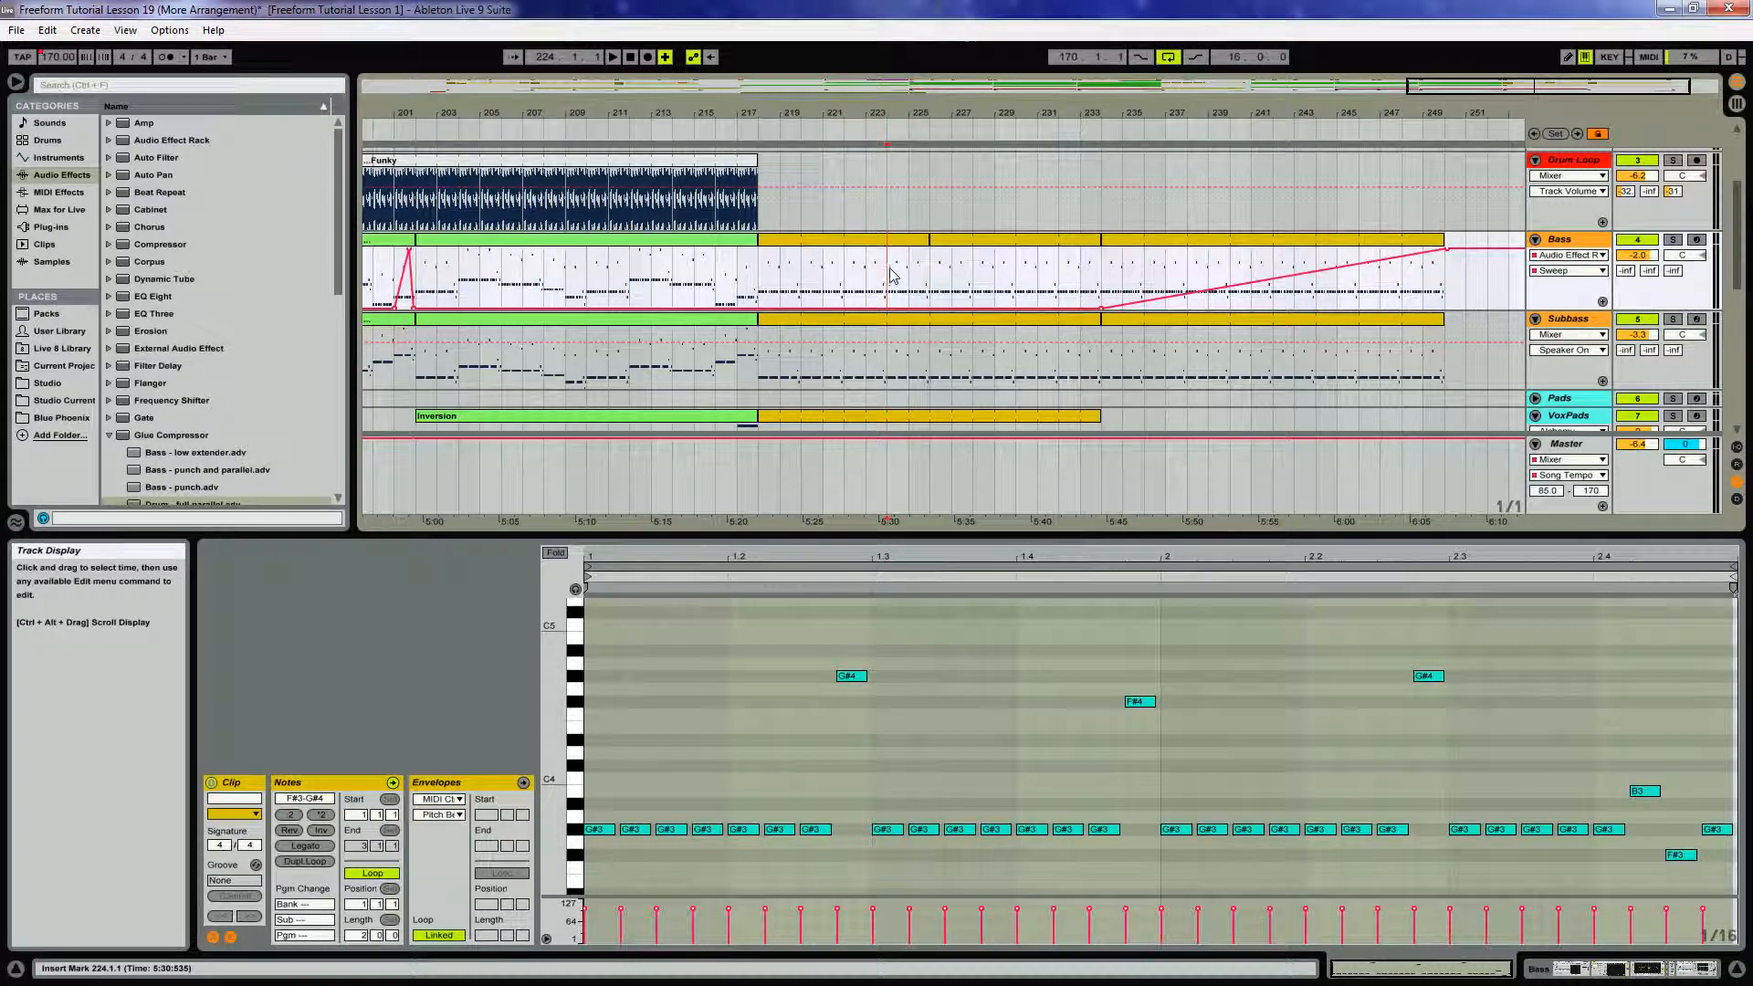
{"action": "double_click", "coordinate": [911, 241]}
Raise all notes in the two-bar Bass clip one semitone, and correct 1.4.4 to G#4, 2.4.2 to B3 and 2.4.3 to F#3
{"action": "left_click", "coordinate": [714, 677]}
{"action": "key", "text": "ctrl+a"}
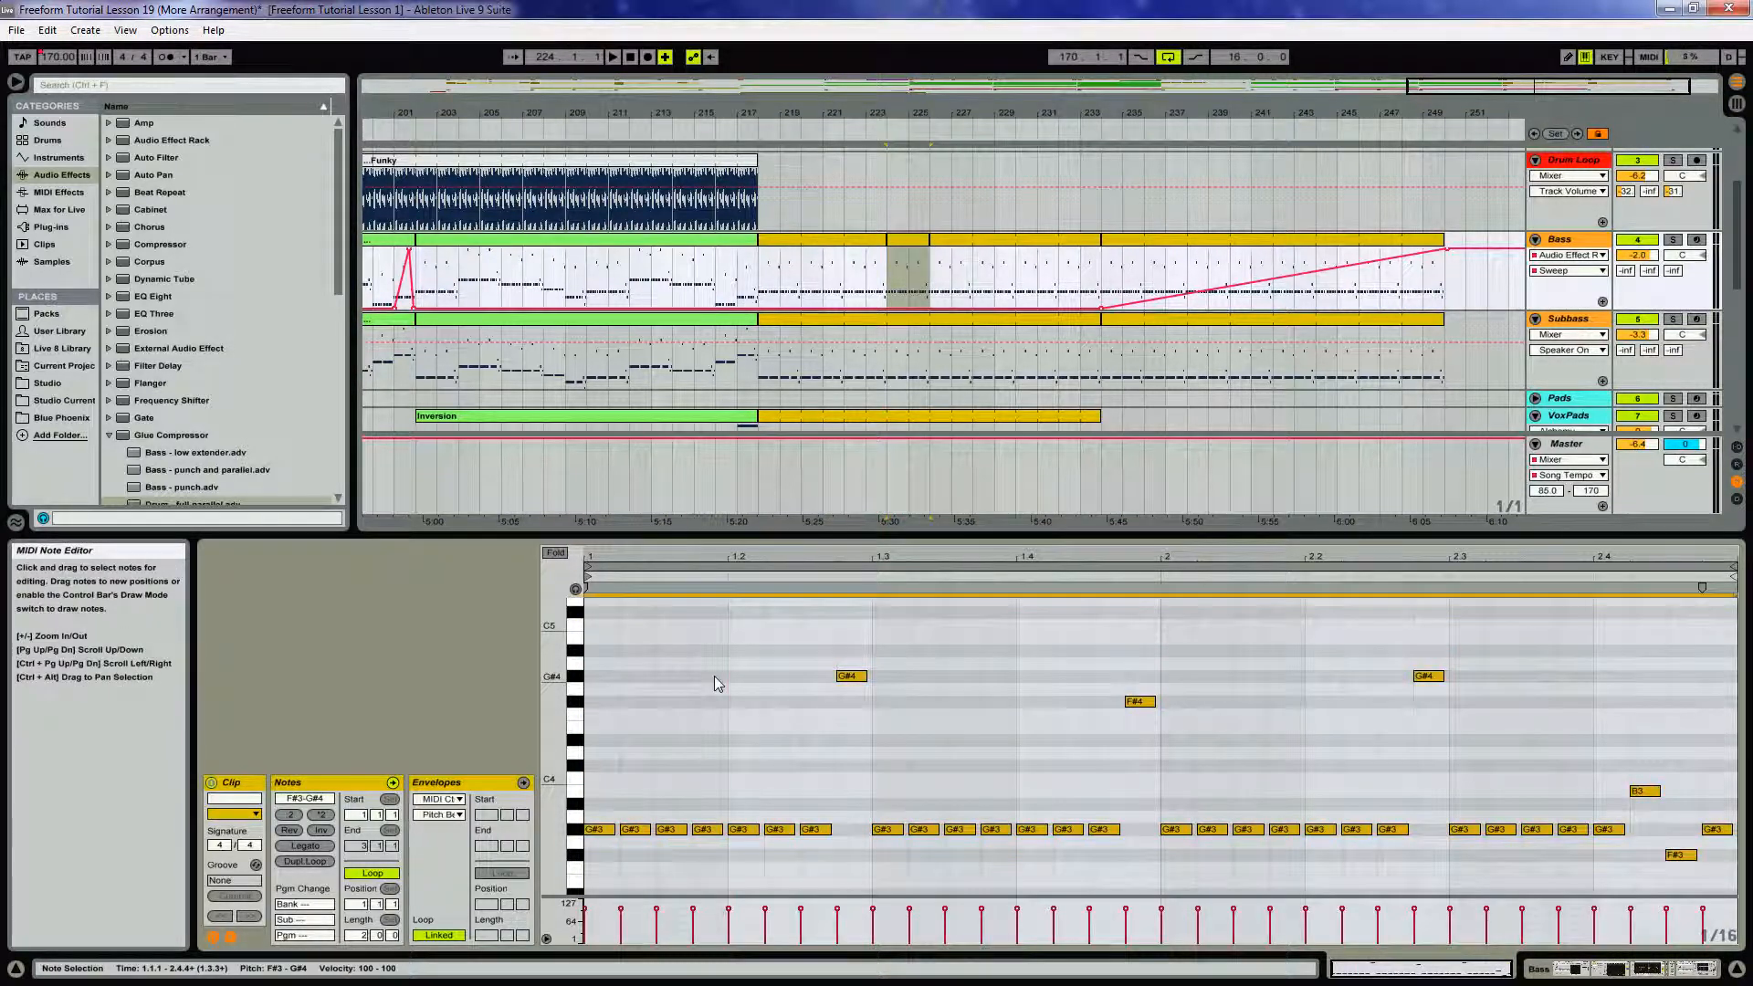
{"action": "key", "text": "Up"}
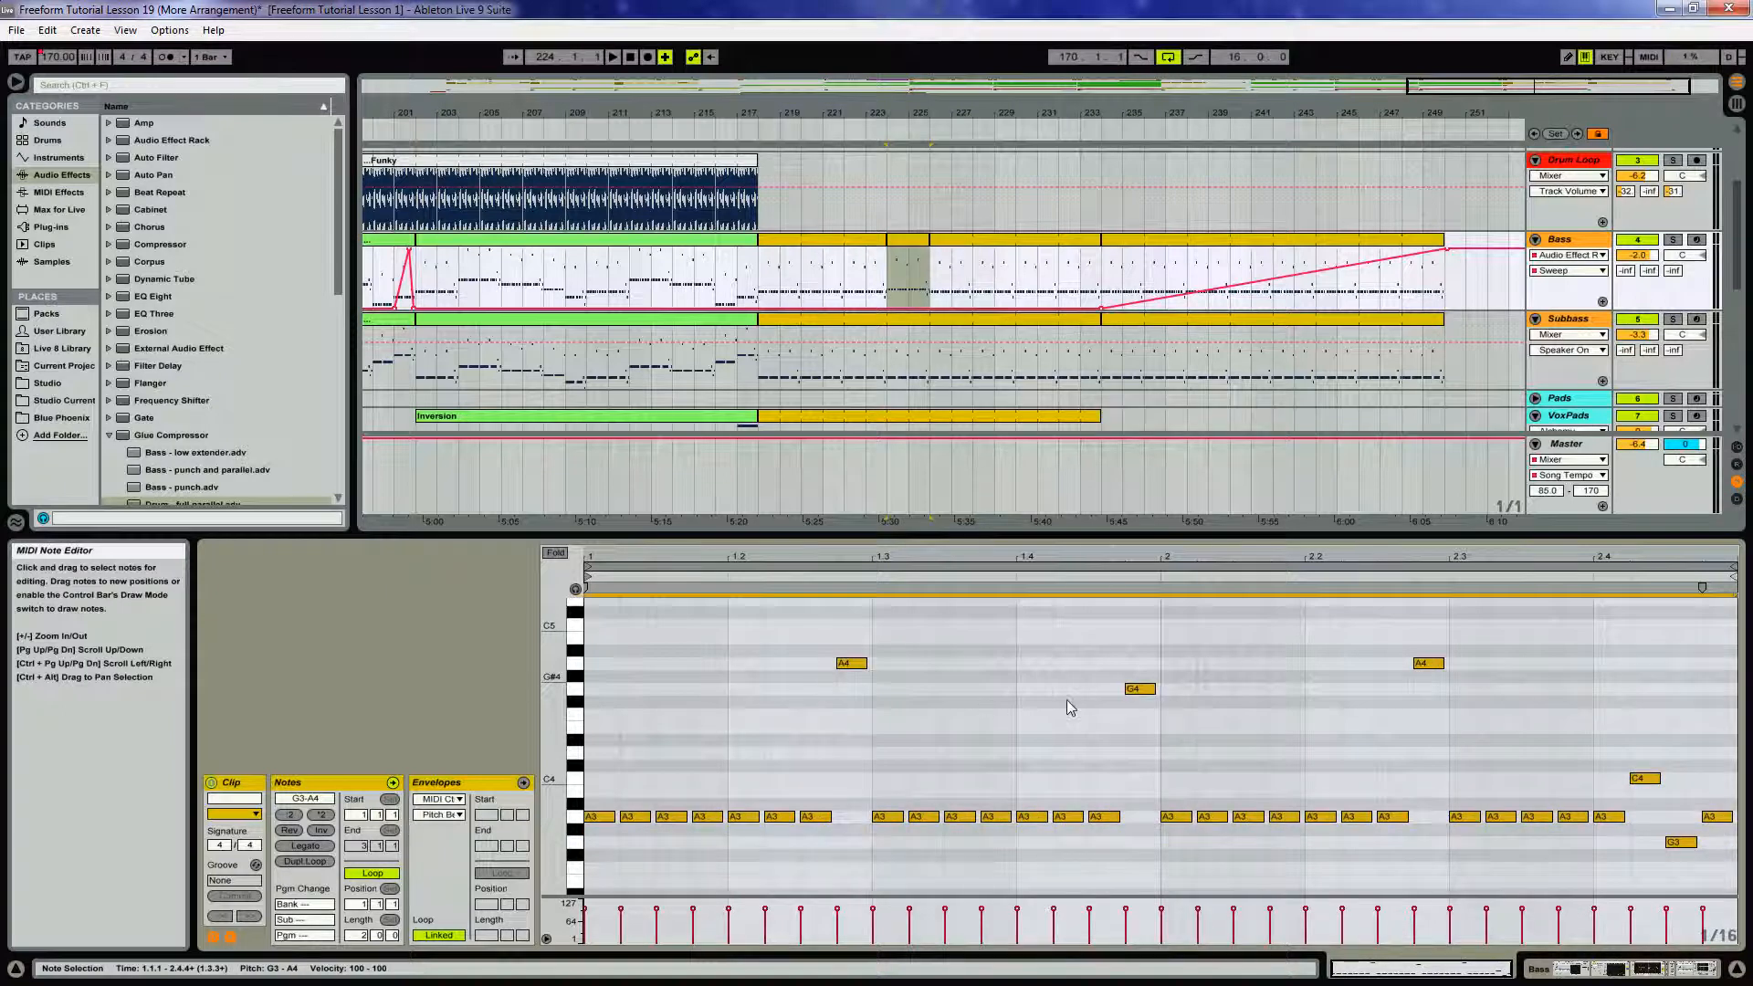
{"action": "left_click", "coordinate": [1139, 690]}
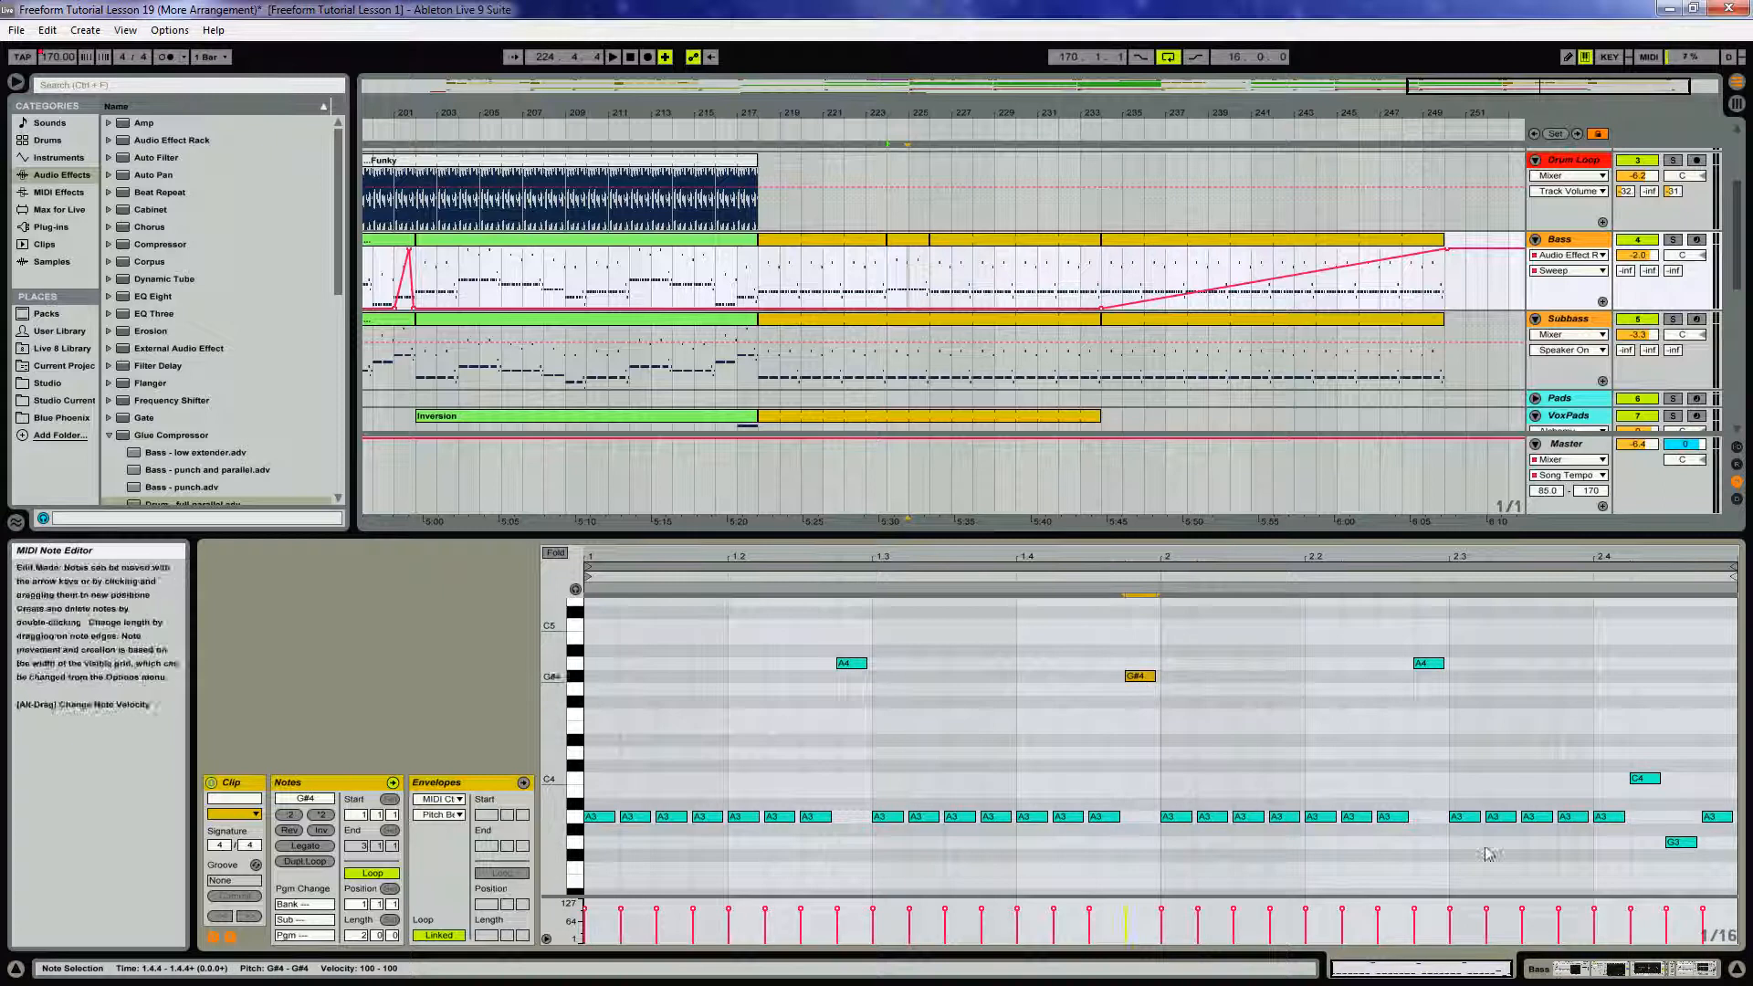
{"action": "left_click_drag", "start_coordinate": [1671, 842], "coordinate": [1680, 853]}
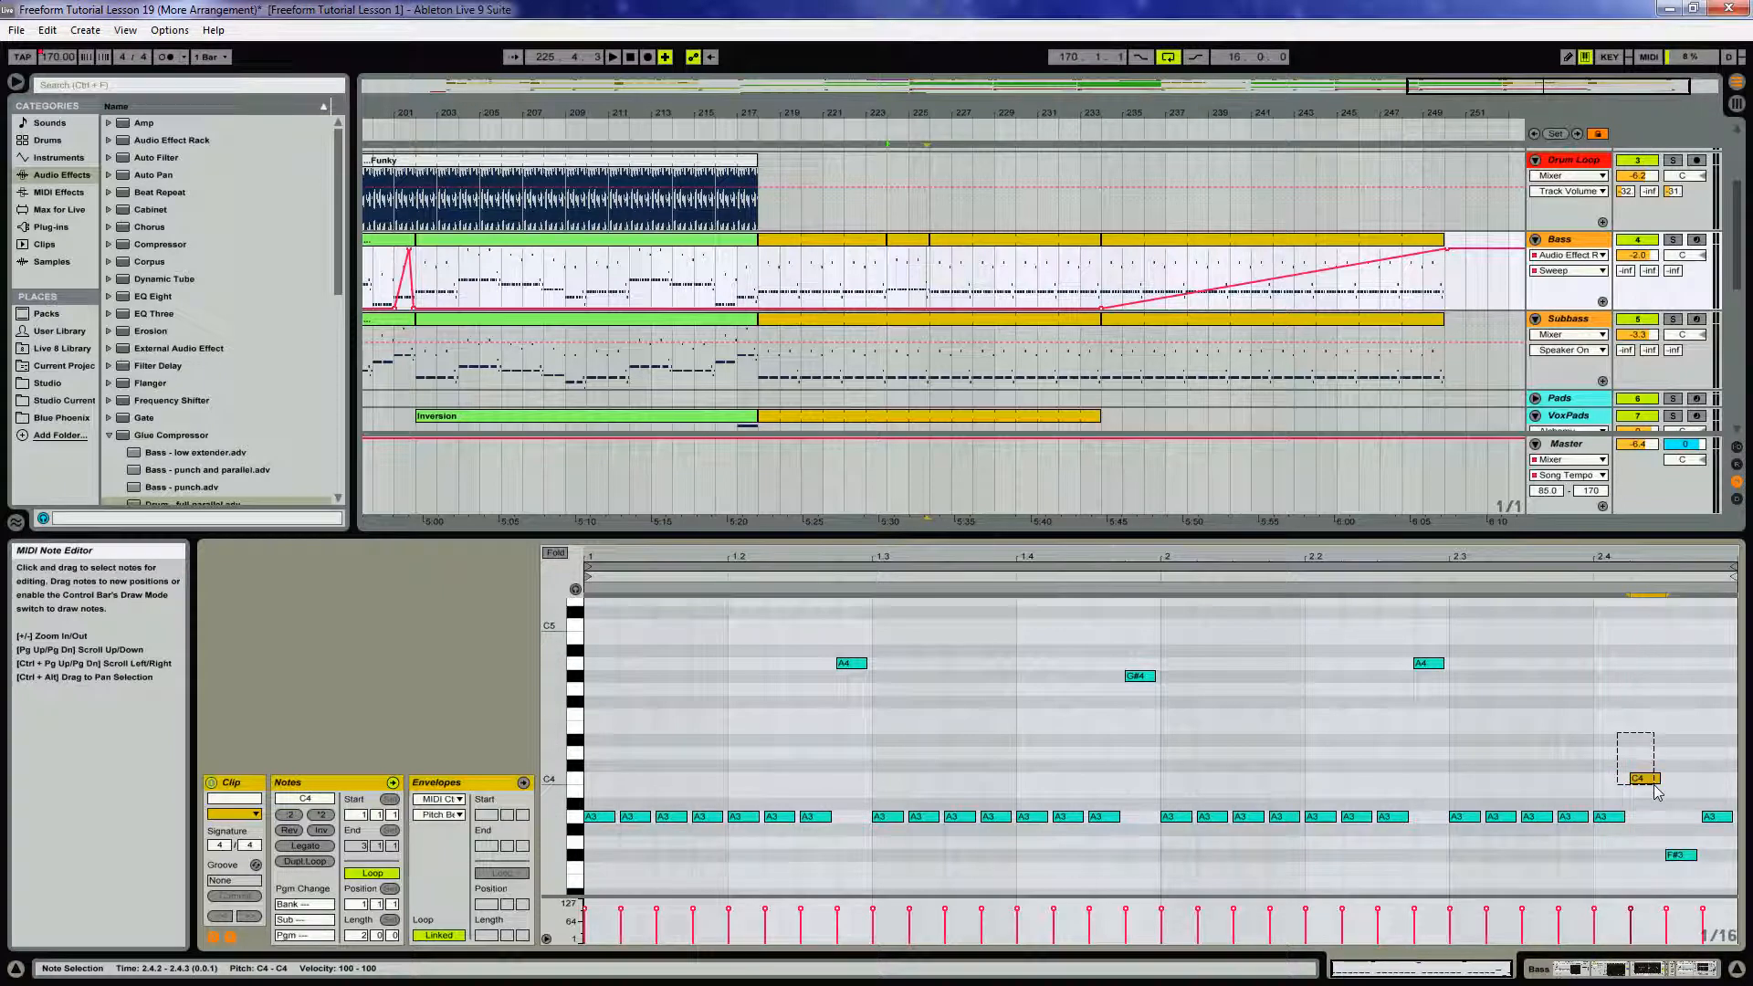
{"action": "left_click_drag", "start_coordinate": [1654, 778], "coordinate": [1669, 790]}
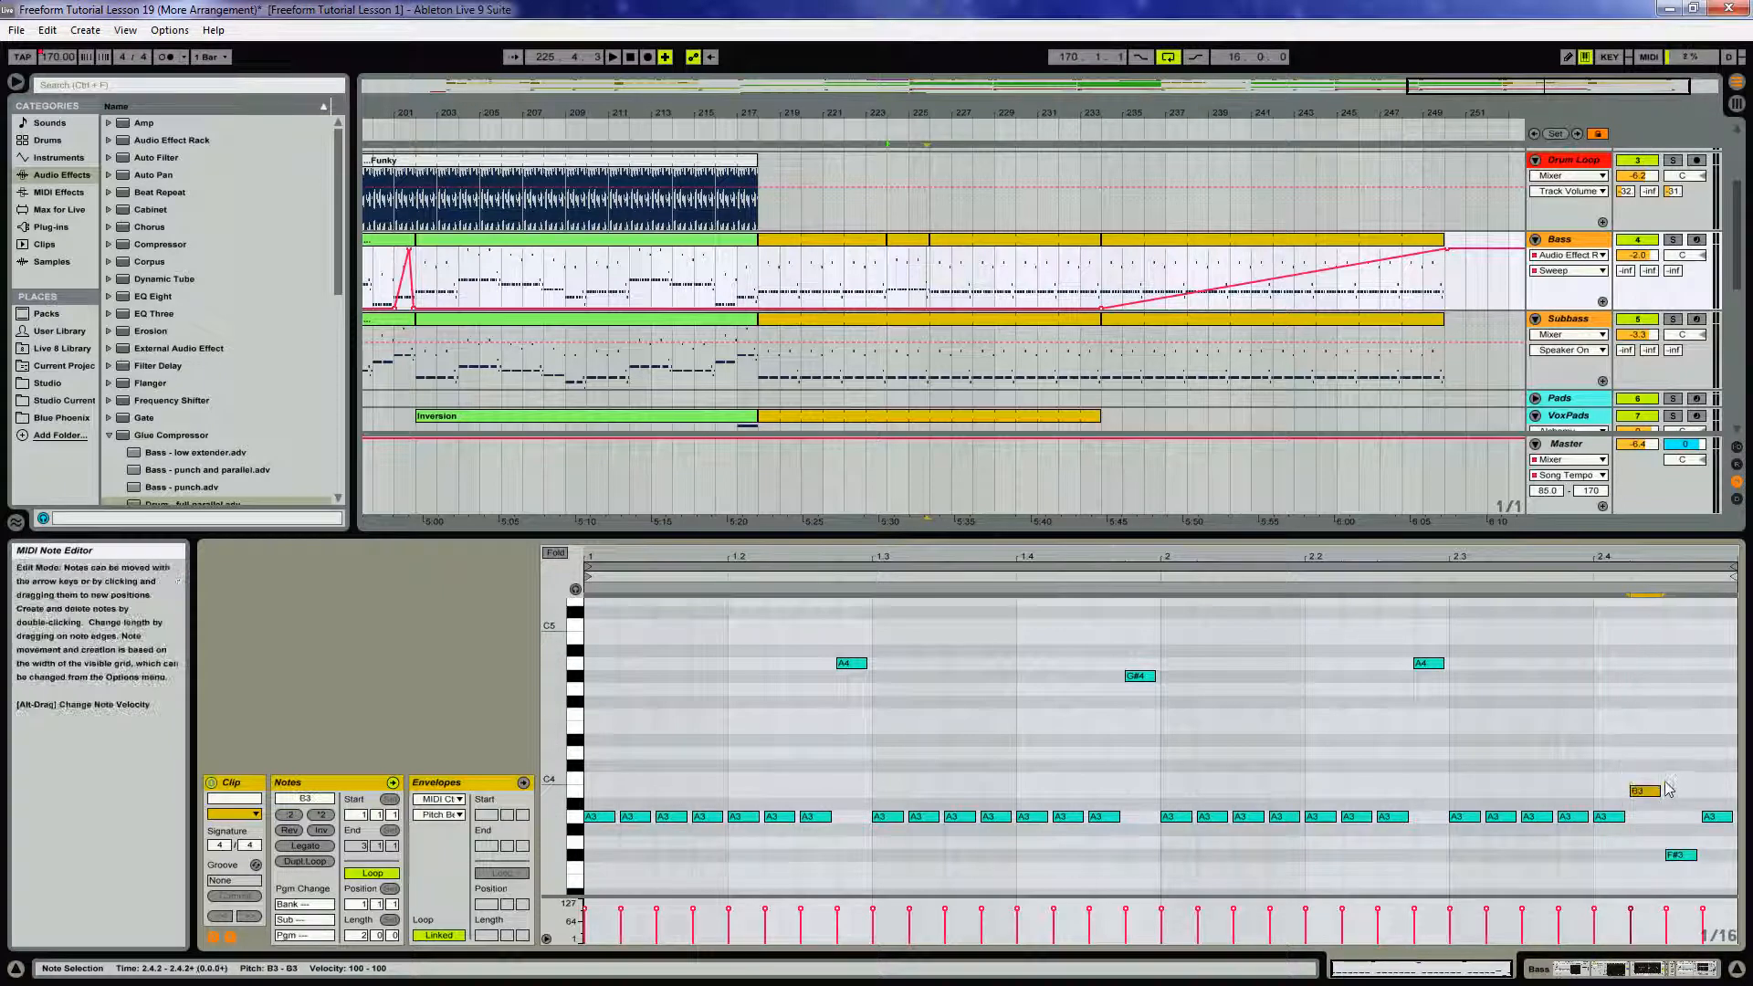
Mute the Subbass track and play the arrangement from bar 218 to check the edited Bass notes
{"action": "left_click", "coordinate": [811, 243]}
{"action": "key", "text": "space"}
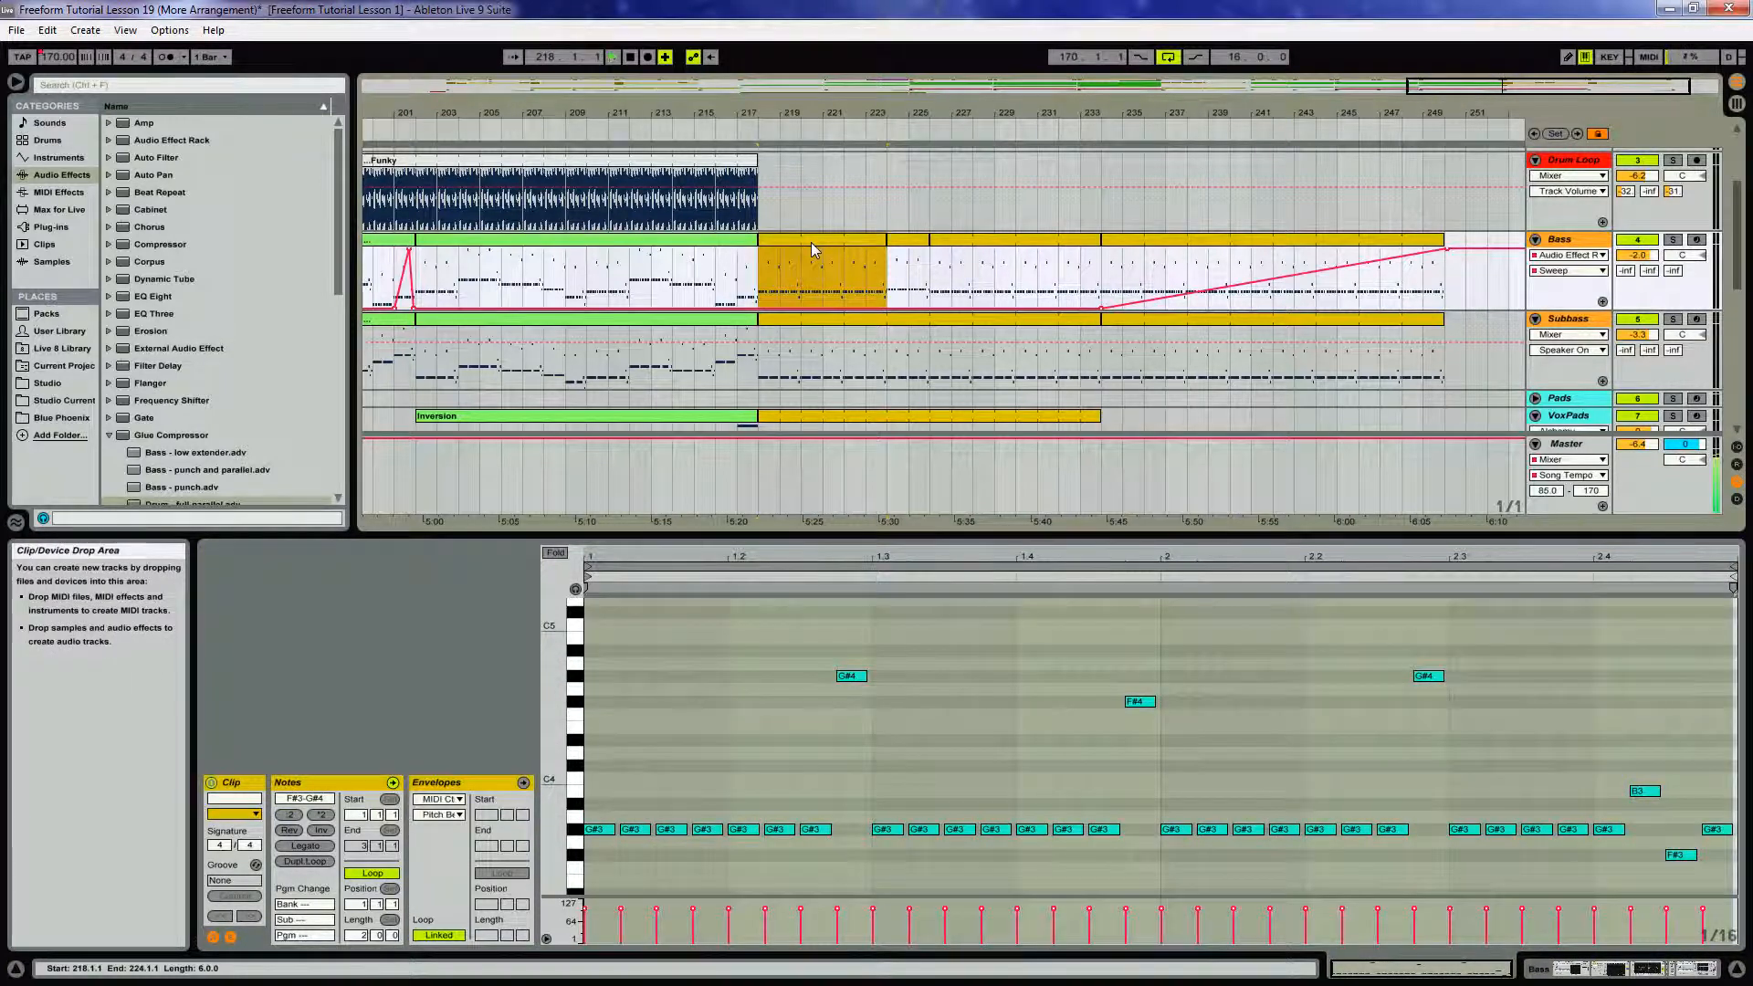
{"action": "left_click", "coordinate": [1637, 319]}
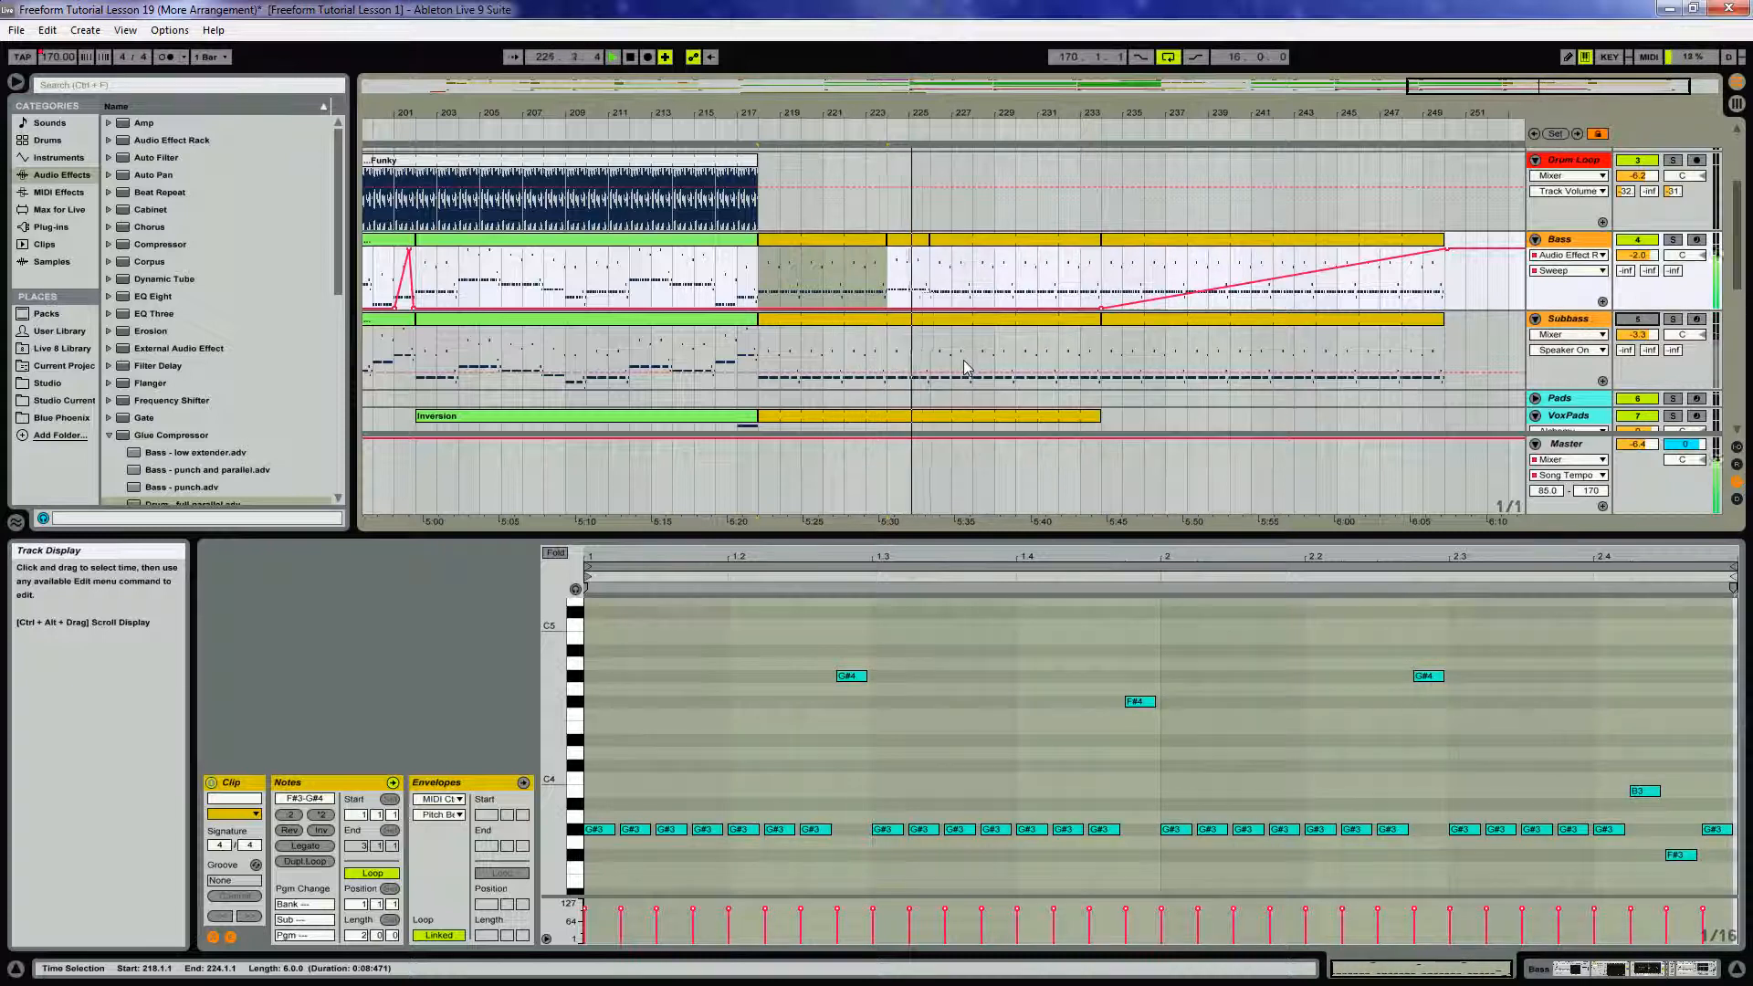
{"action": "key", "text": "space"}
Split the Subbass clip at bars 224 and 226 to match the Bass track, and open the two-bar clip
{"action": "left_click", "coordinate": [903, 260]}
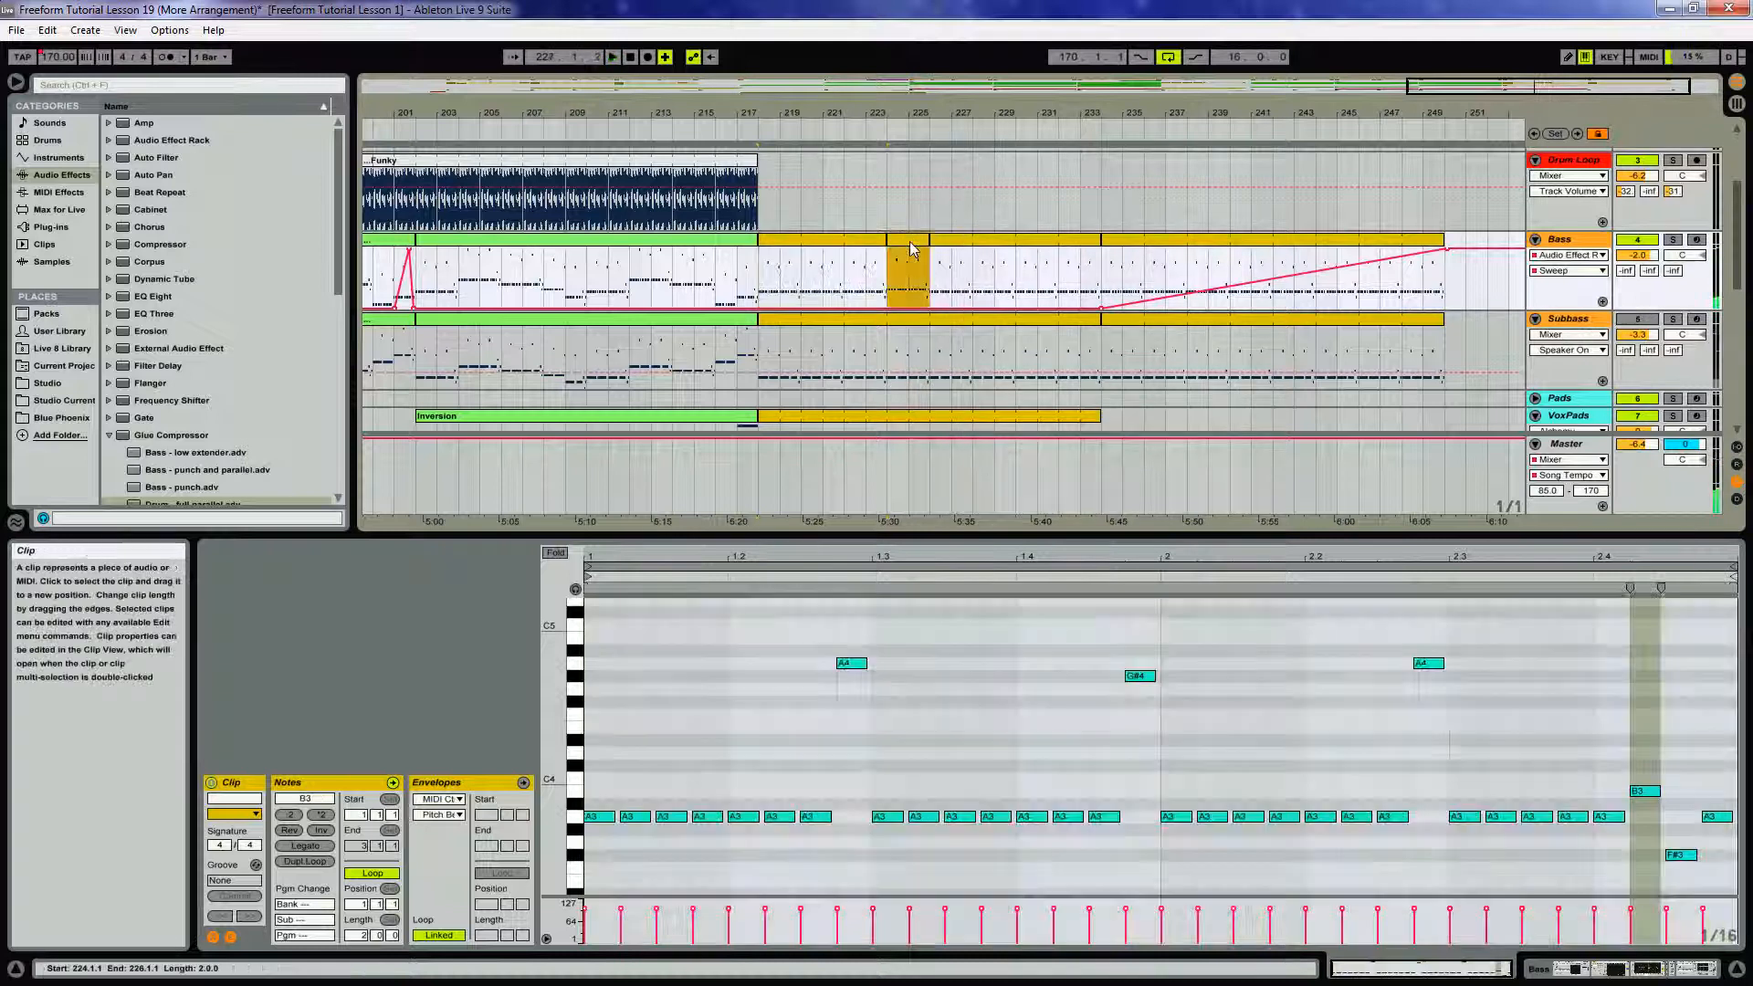
{"action": "left_click", "coordinate": [892, 354]}
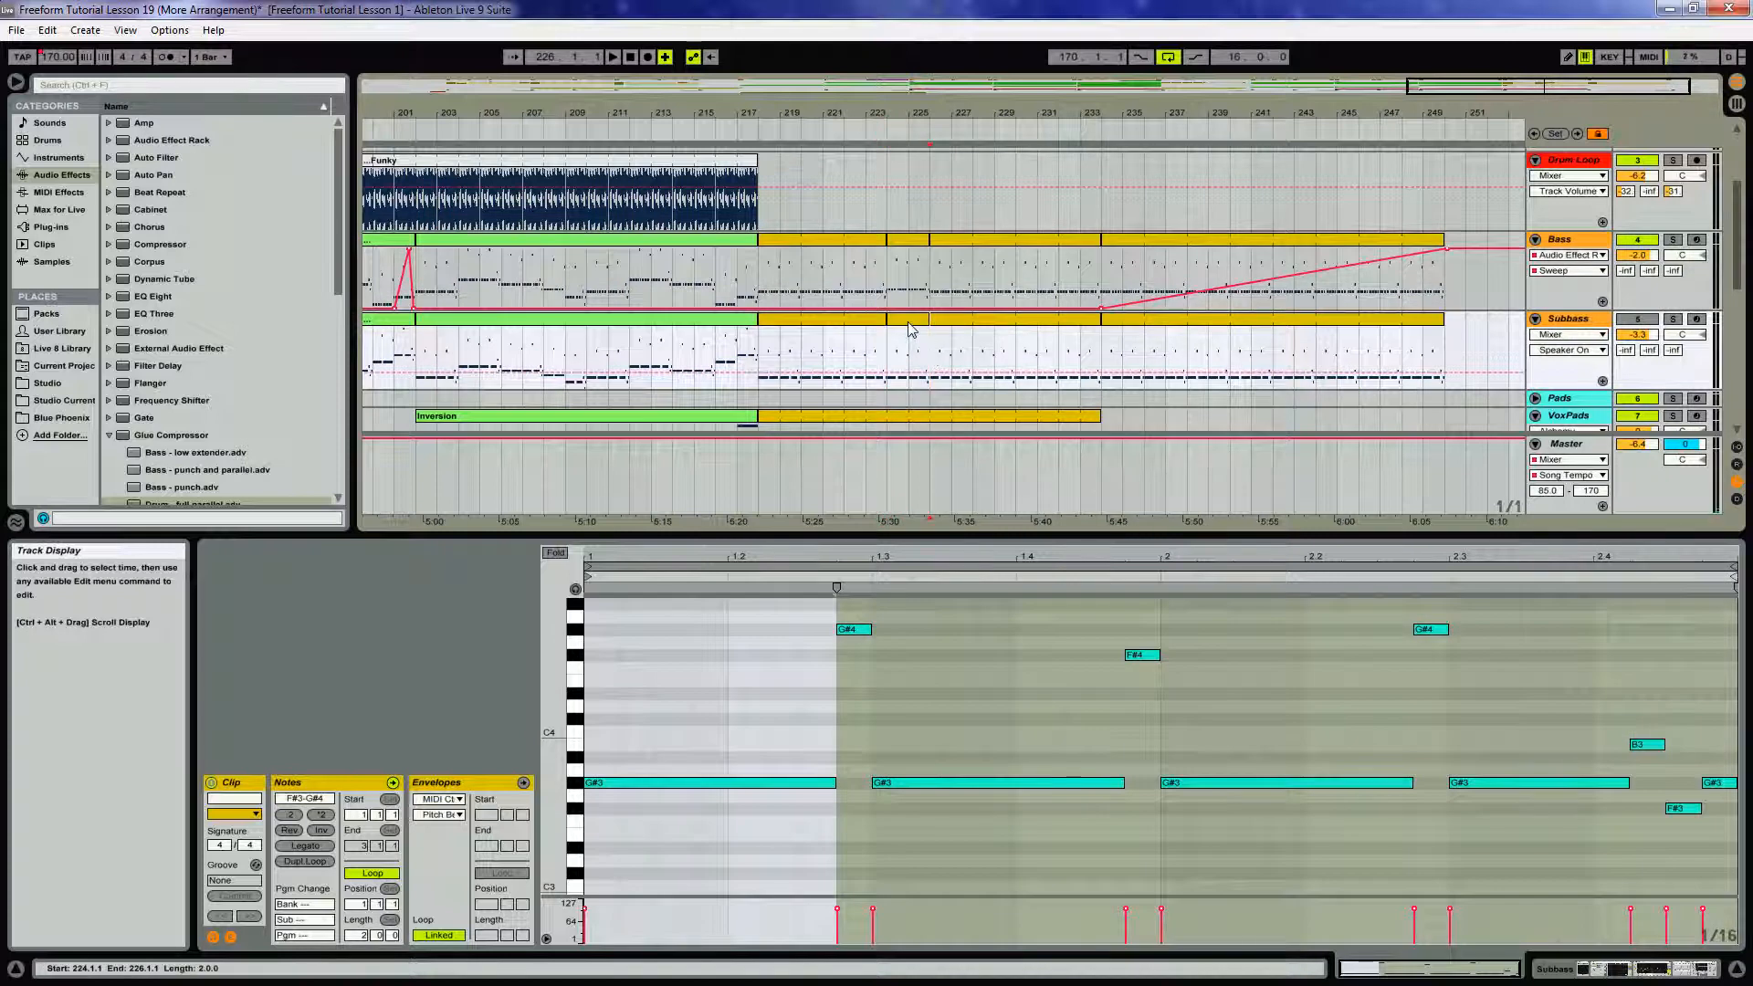
{"action": "left_click", "coordinate": [910, 329]}
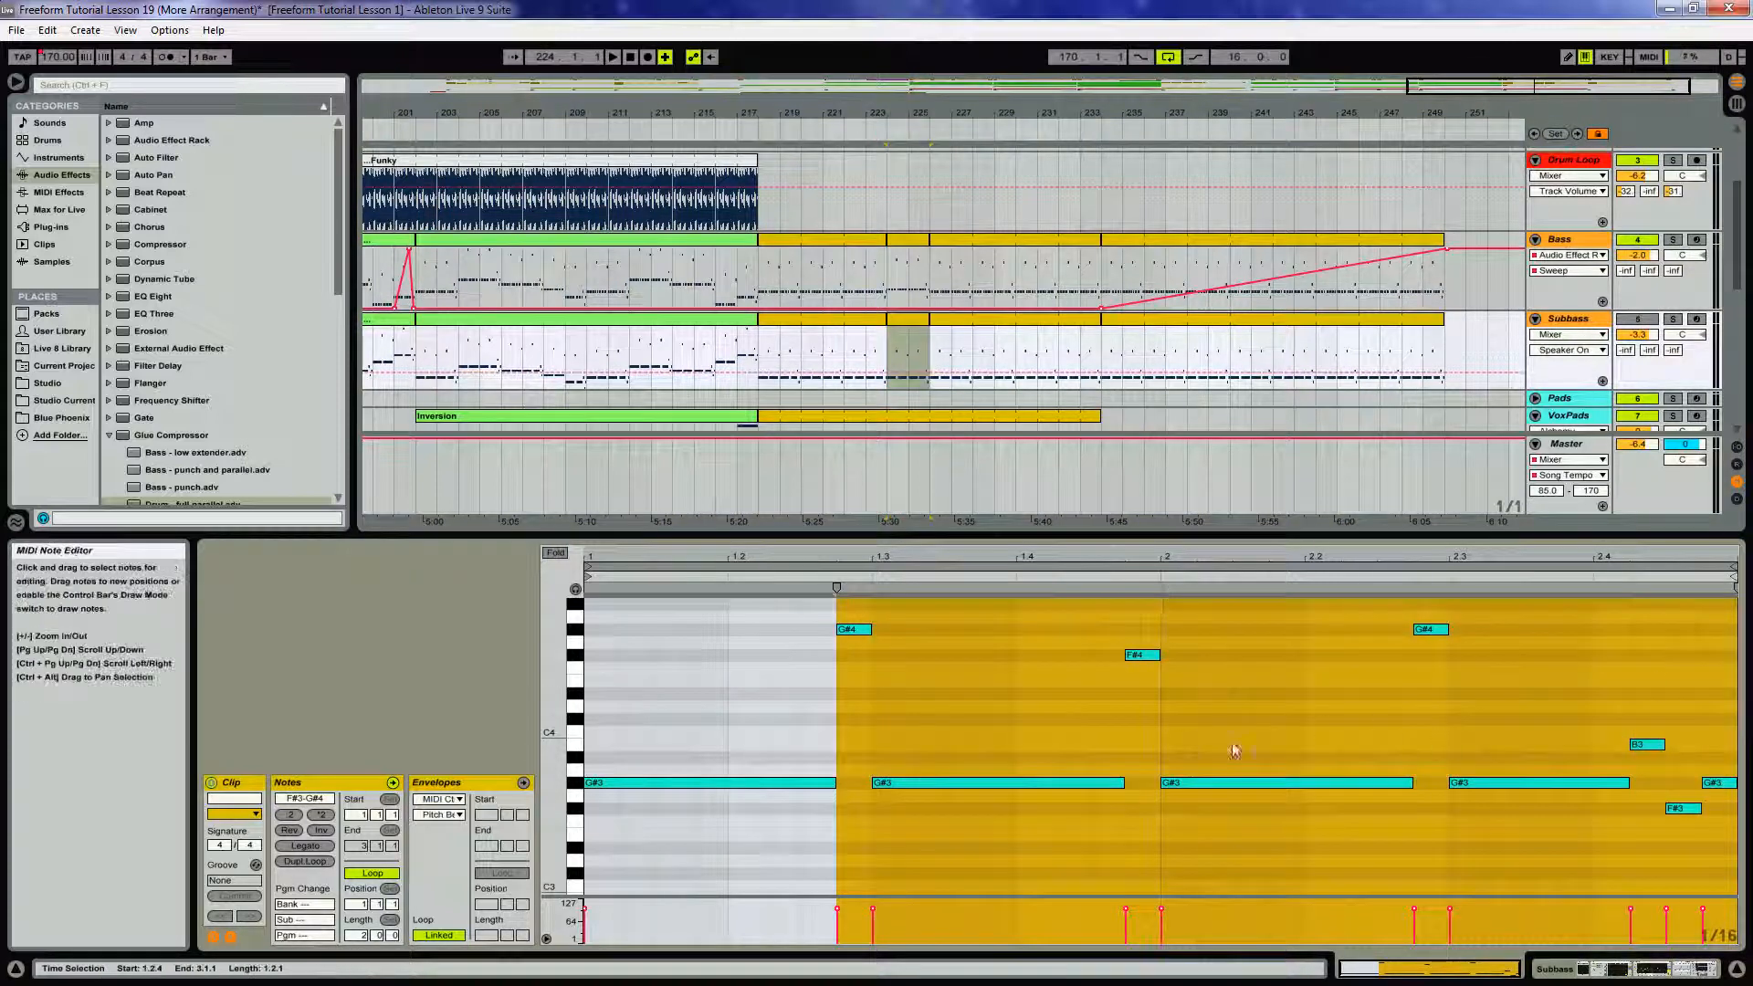
Raise all notes in the two-bar Subbass clip one semitone, and correct 1.4.4 to G#4, 2.4.2 to B3 and 2.4.3 to F#3
{"action": "left_click_drag", "start_coordinate": [672, 616], "coordinate": [1712, 881]}
{"action": "key", "text": "Up"}
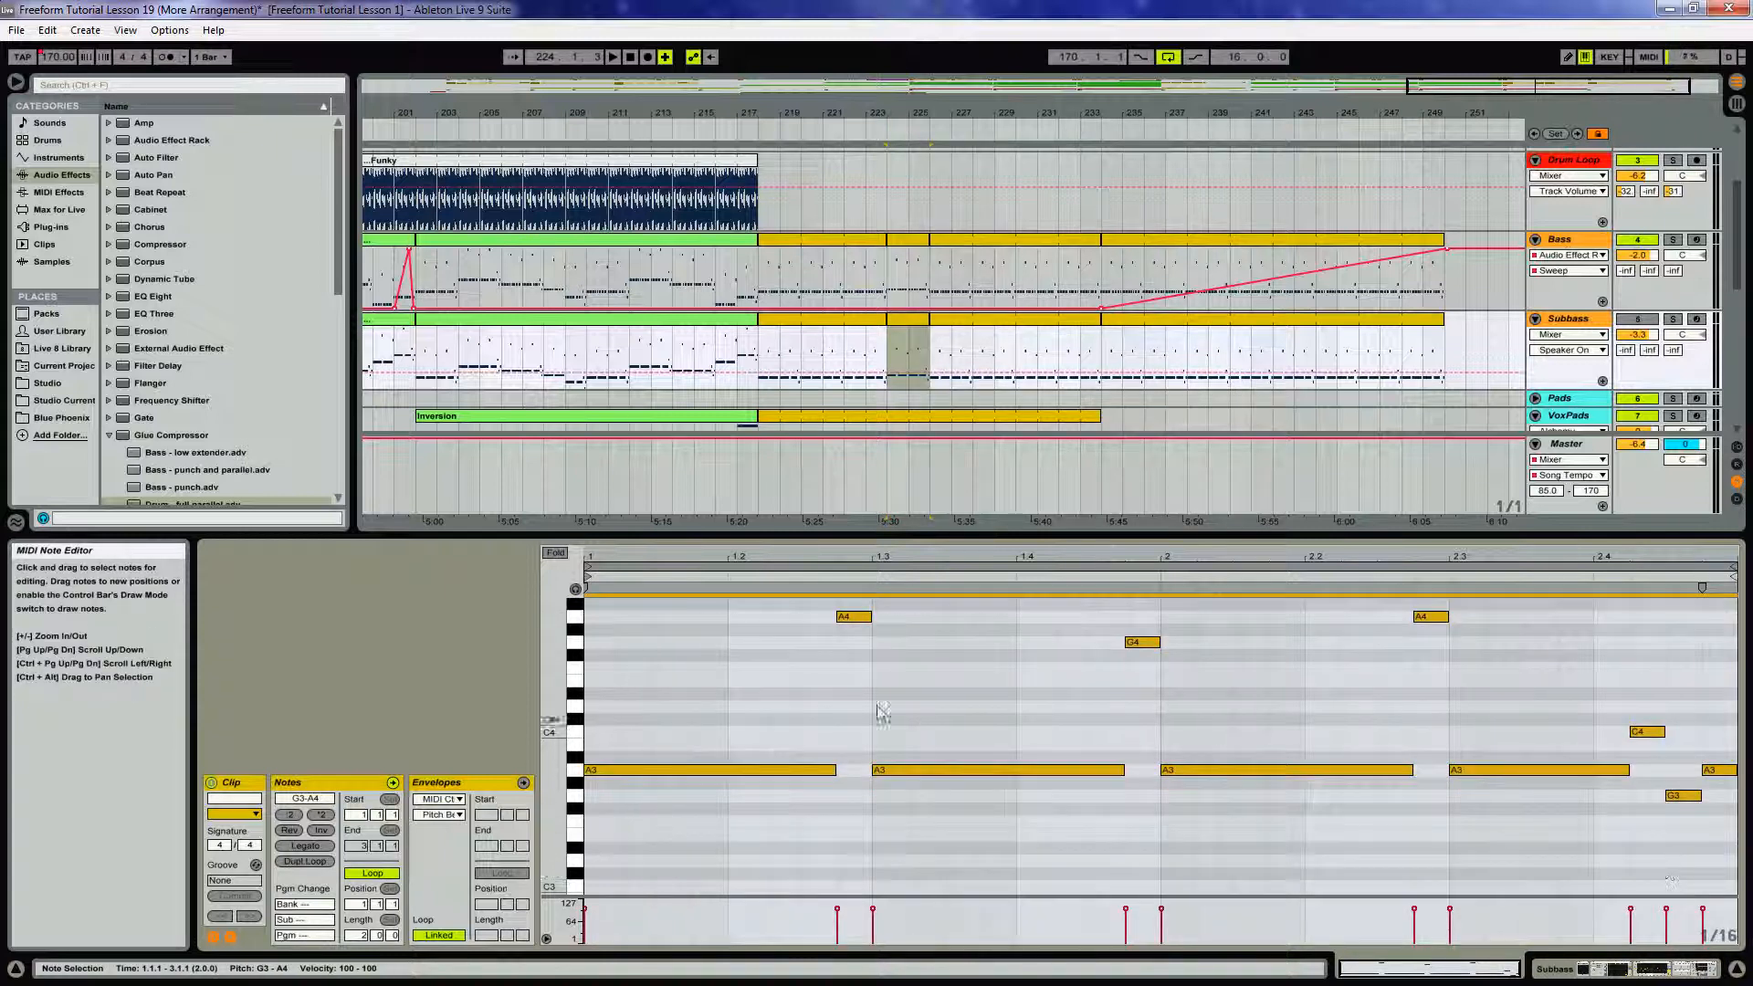
{"action": "left_click", "coordinate": [1193, 693]}
{"action": "left_click", "coordinate": [1142, 642]}
{"action": "key", "text": "Up"}
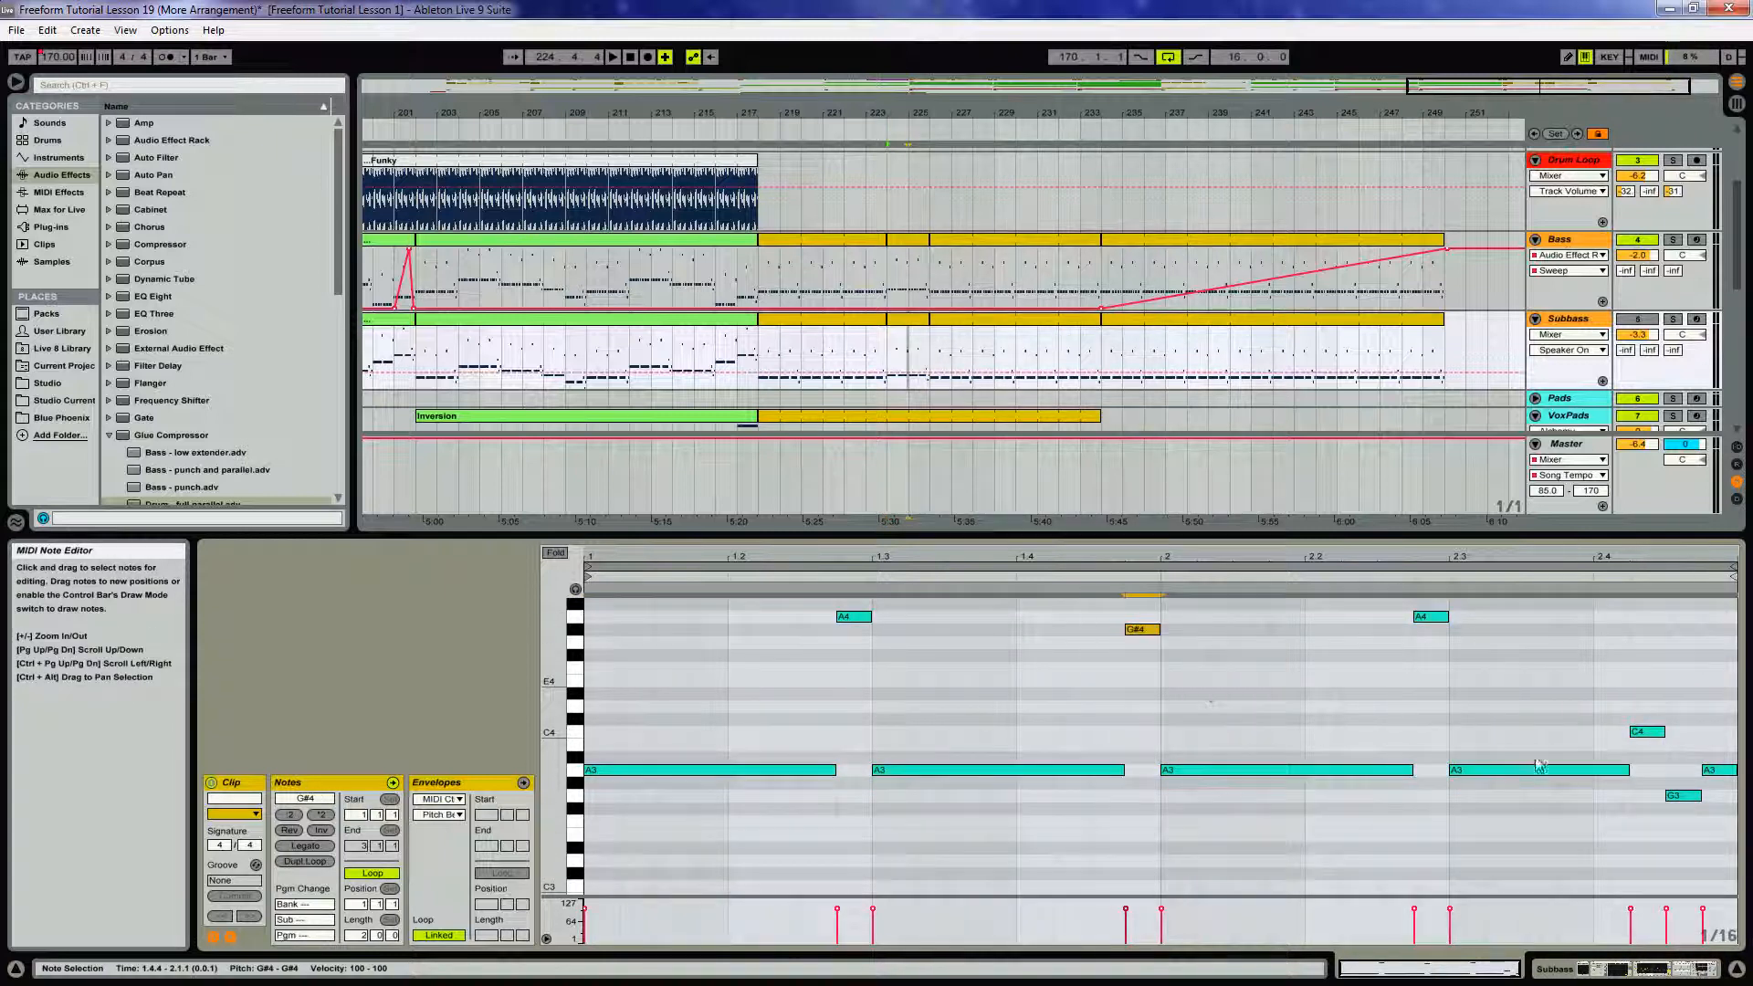
{"action": "left_click_drag", "start_coordinate": [1622, 698], "coordinate": [1660, 741]}
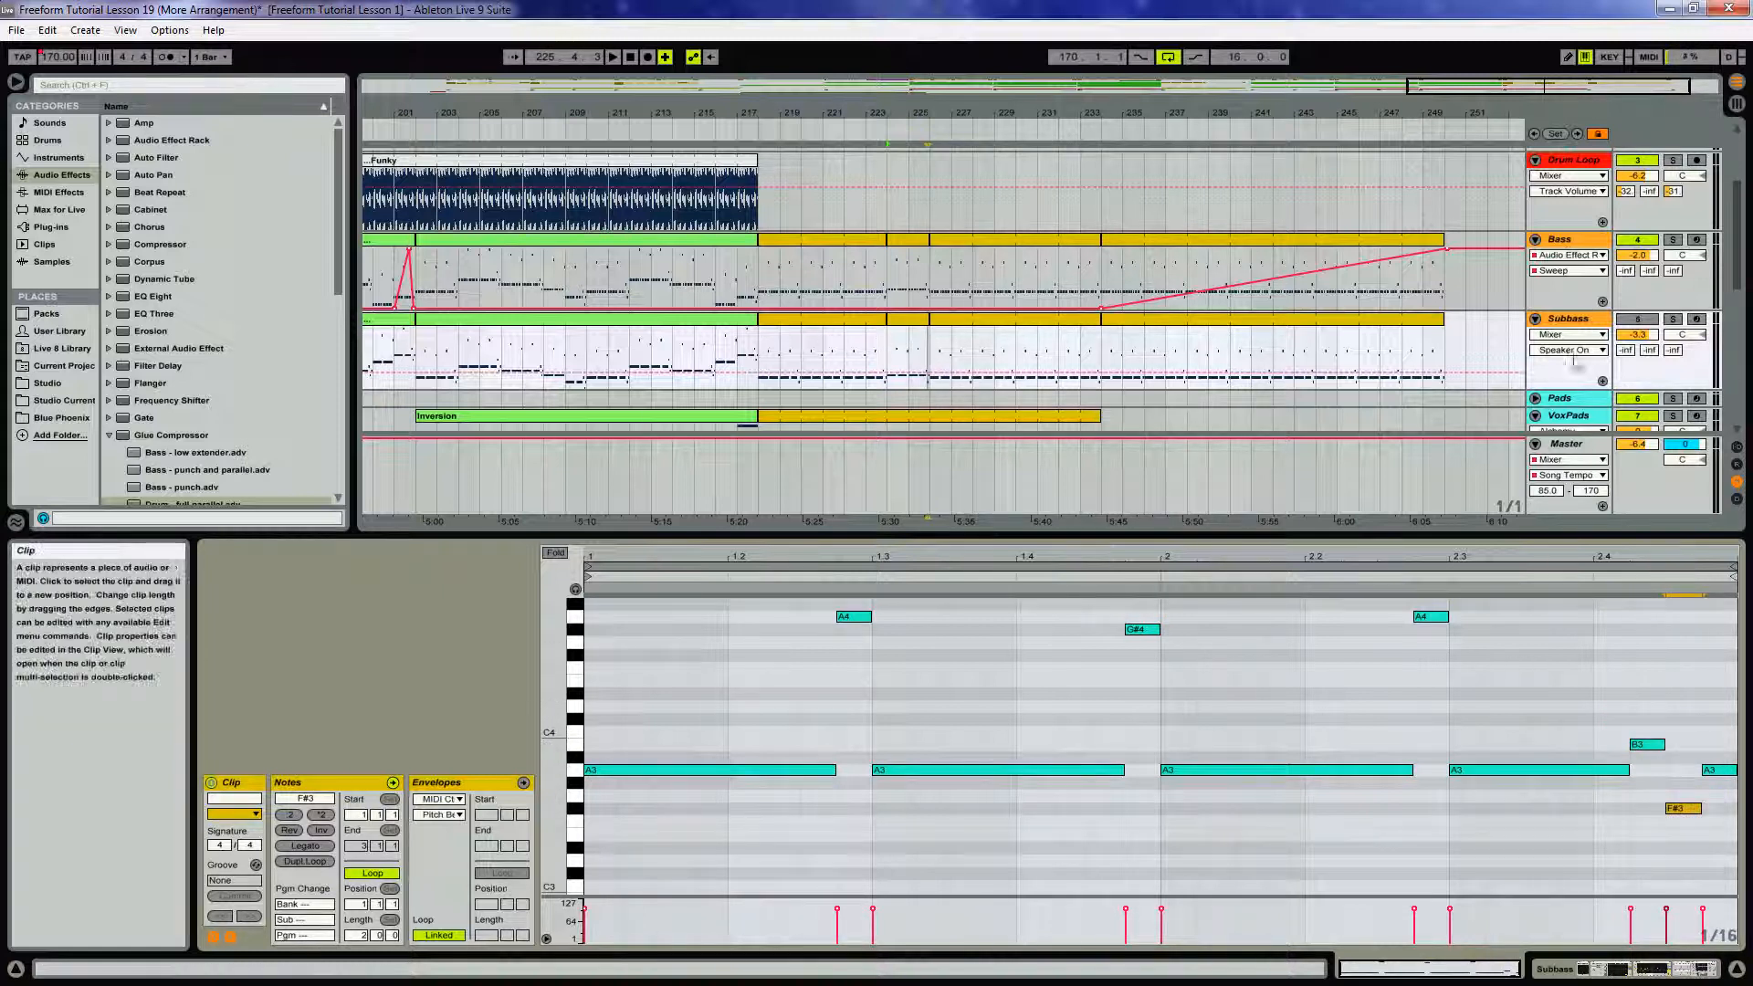
Unmute the Subbass track and play the Bass and Subbass together from bar 218
{"action": "left_click", "coordinate": [859, 328]}
{"action": "left_click", "coordinate": [859, 329]}
{"action": "key", "text": "space"}
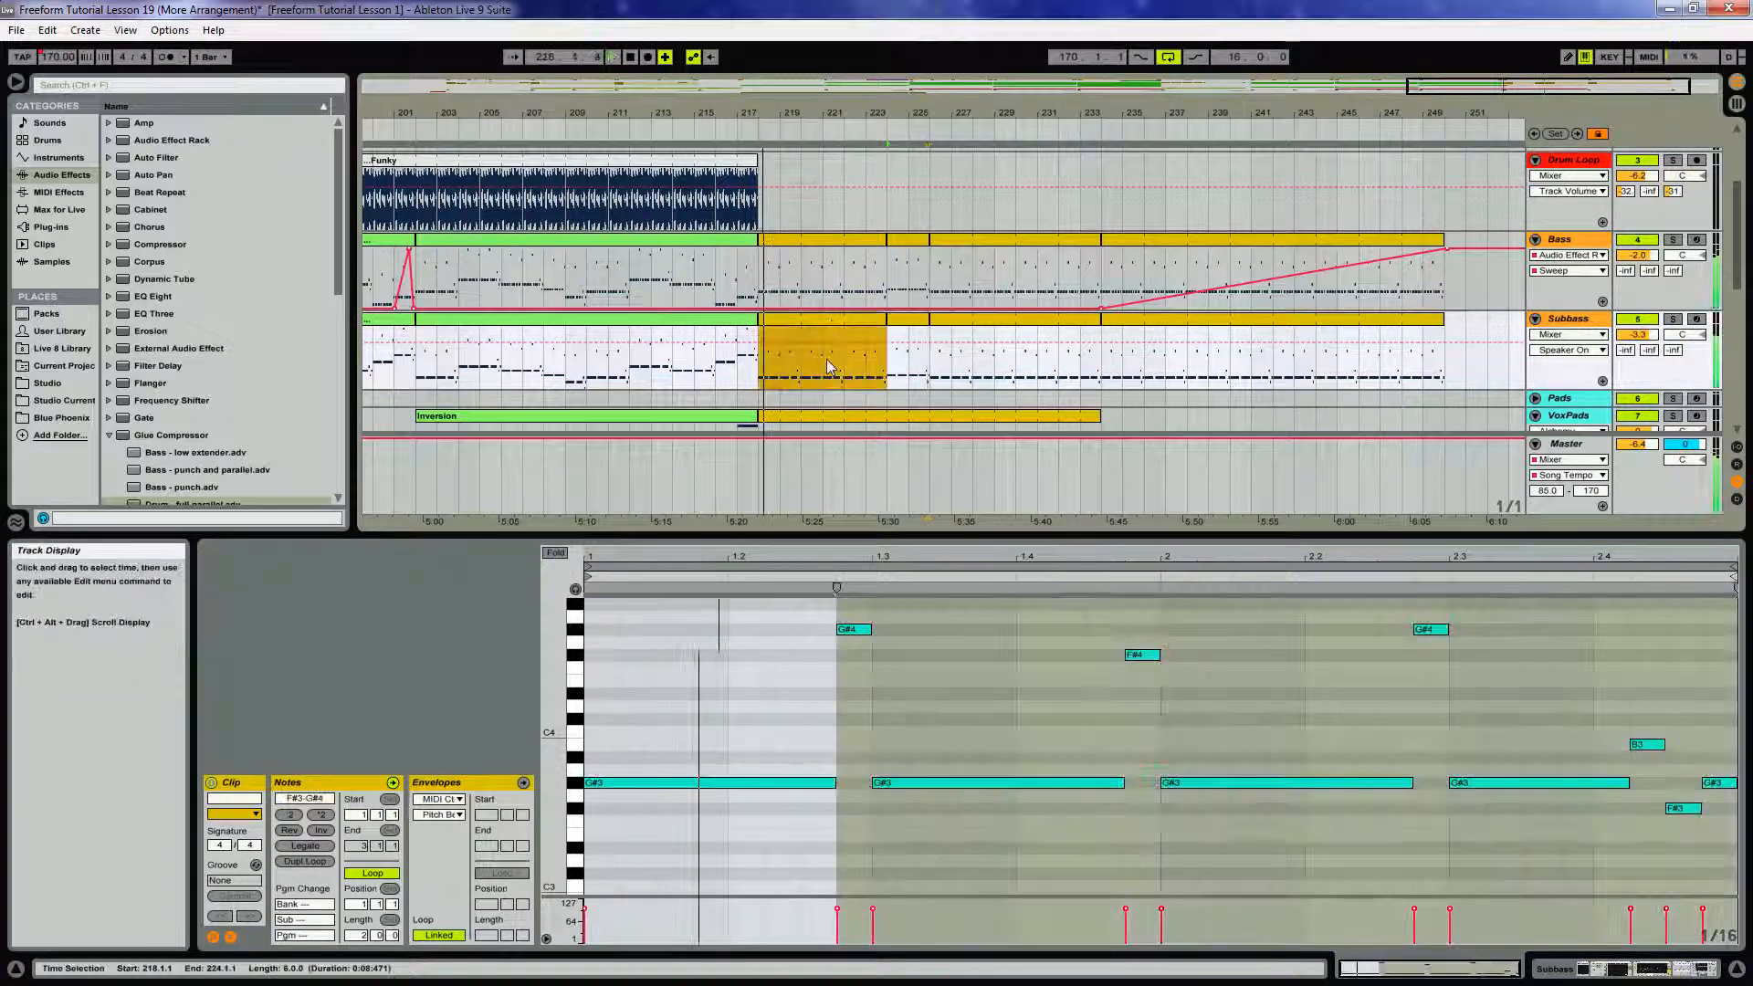
Consolidate the two Bass clips between bars 218 and 226 into one clip
{"action": "left_click", "coordinate": [882, 248]}
{"action": "left_click", "coordinate": [855, 241], "text": "shift"}
{"action": "right_click", "coordinate": [855, 241]}
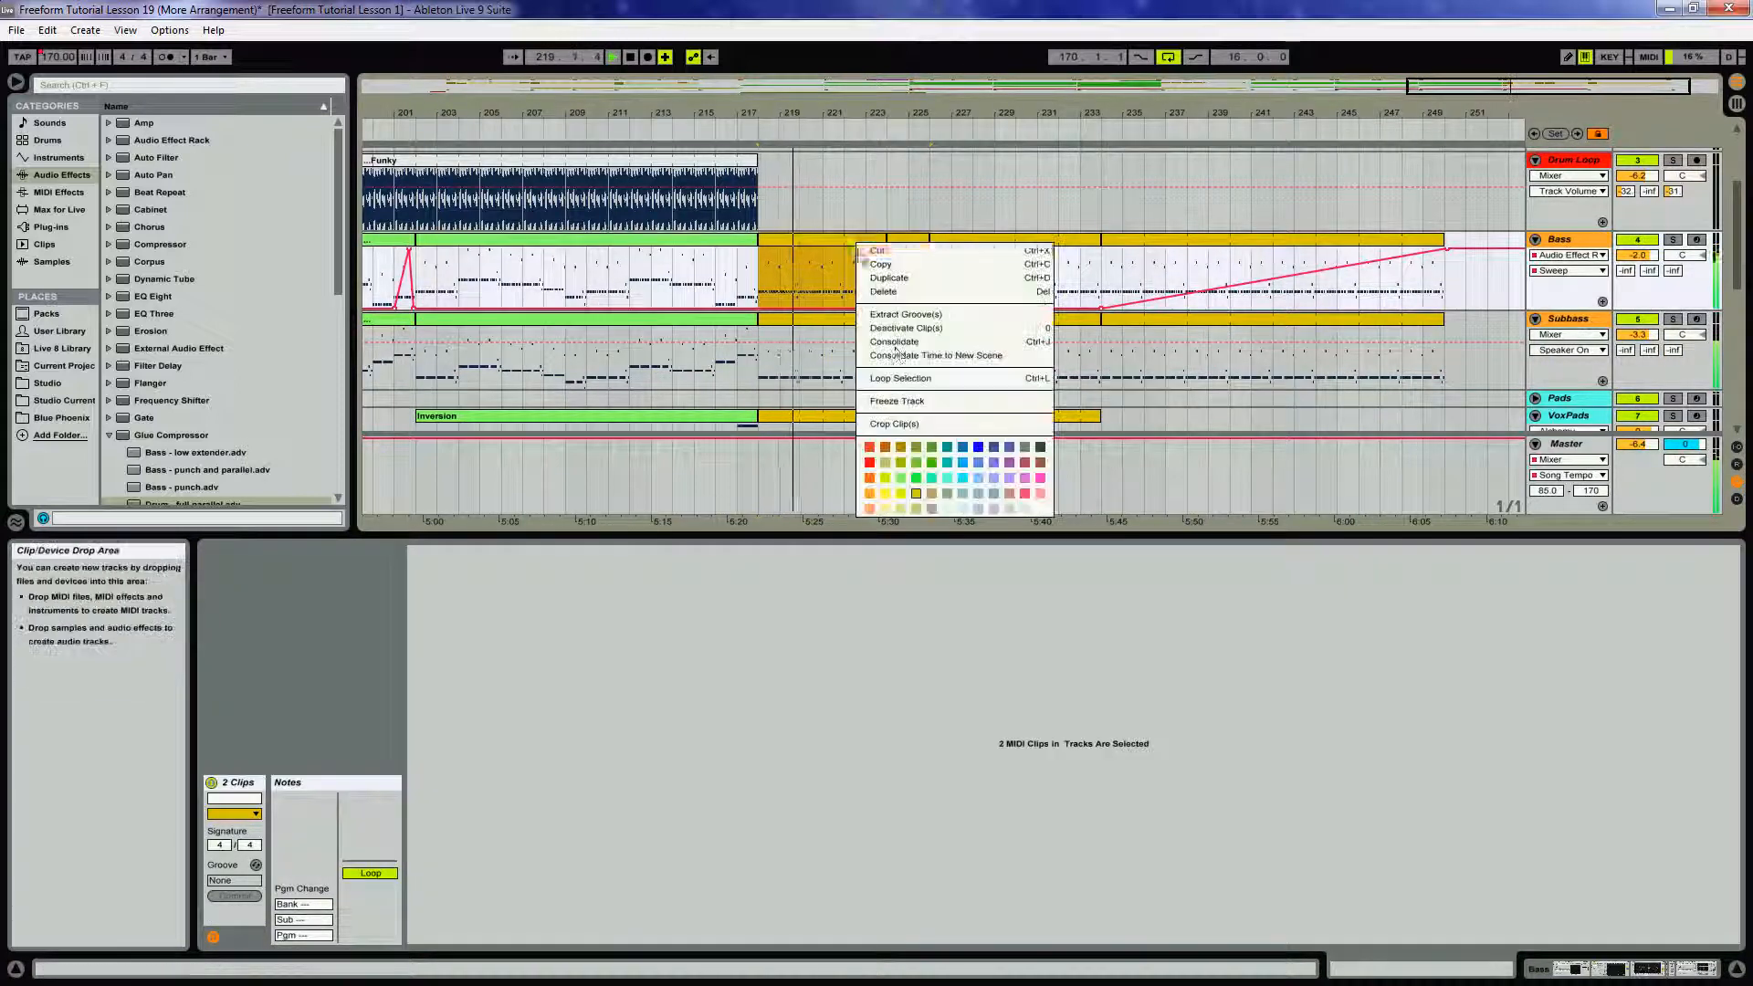
{"action": "left_click", "coordinate": [905, 342]}
Consolidate the two Subbass clips between bars 218 and 226 into one clip
{"action": "left_click", "coordinate": [905, 321]}
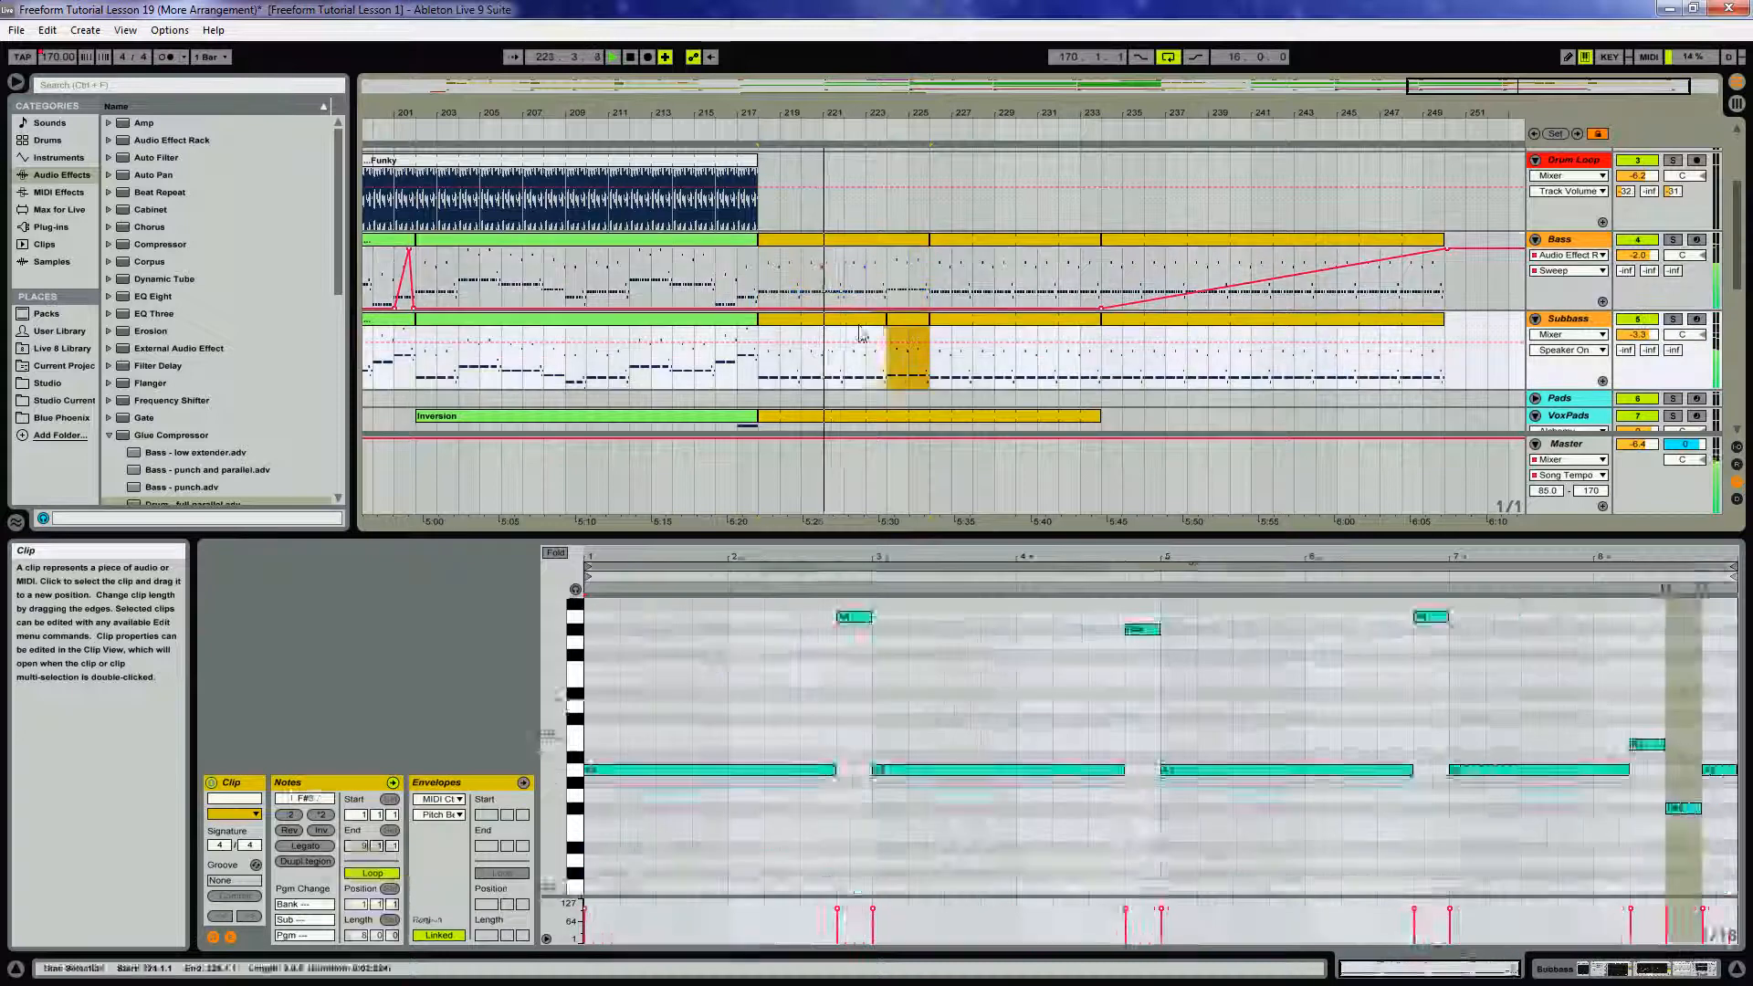
{"action": "left_click", "coordinate": [859, 324], "text": "shift"}
{"action": "left_click", "coordinate": [795, 324], "text": "shift"}
{"action": "right_click", "coordinate": [794, 320]}
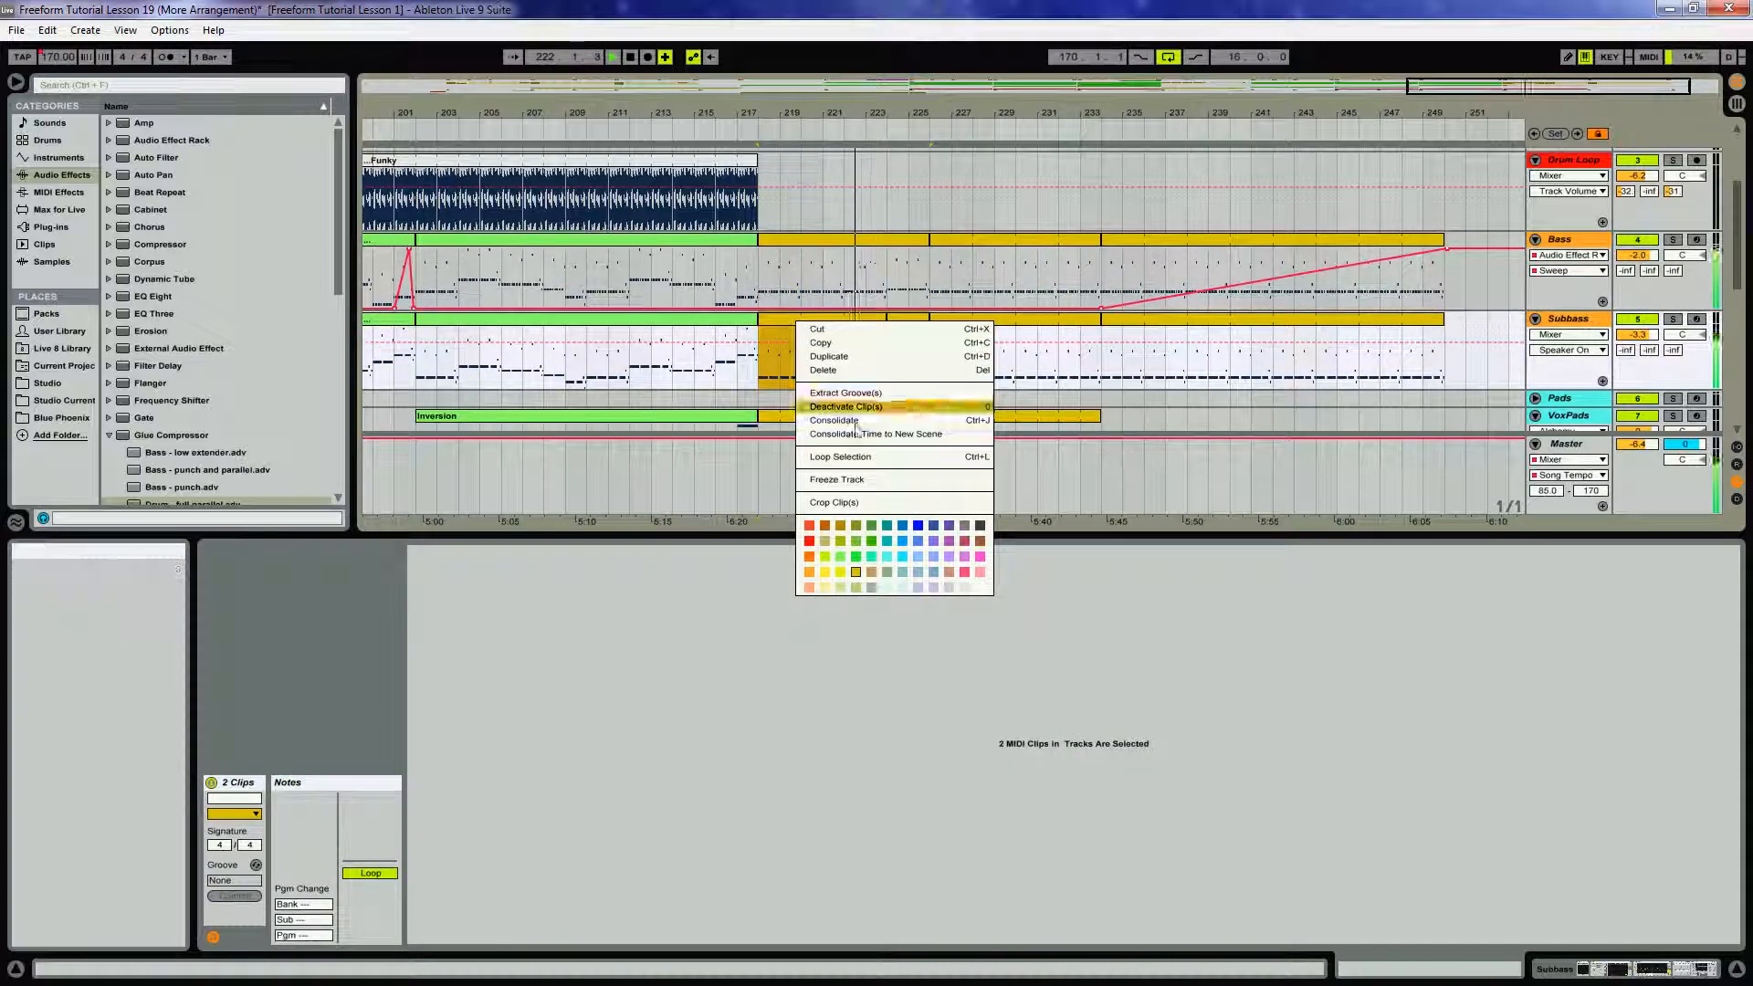
{"action": "left_click", "coordinate": [850, 422]}
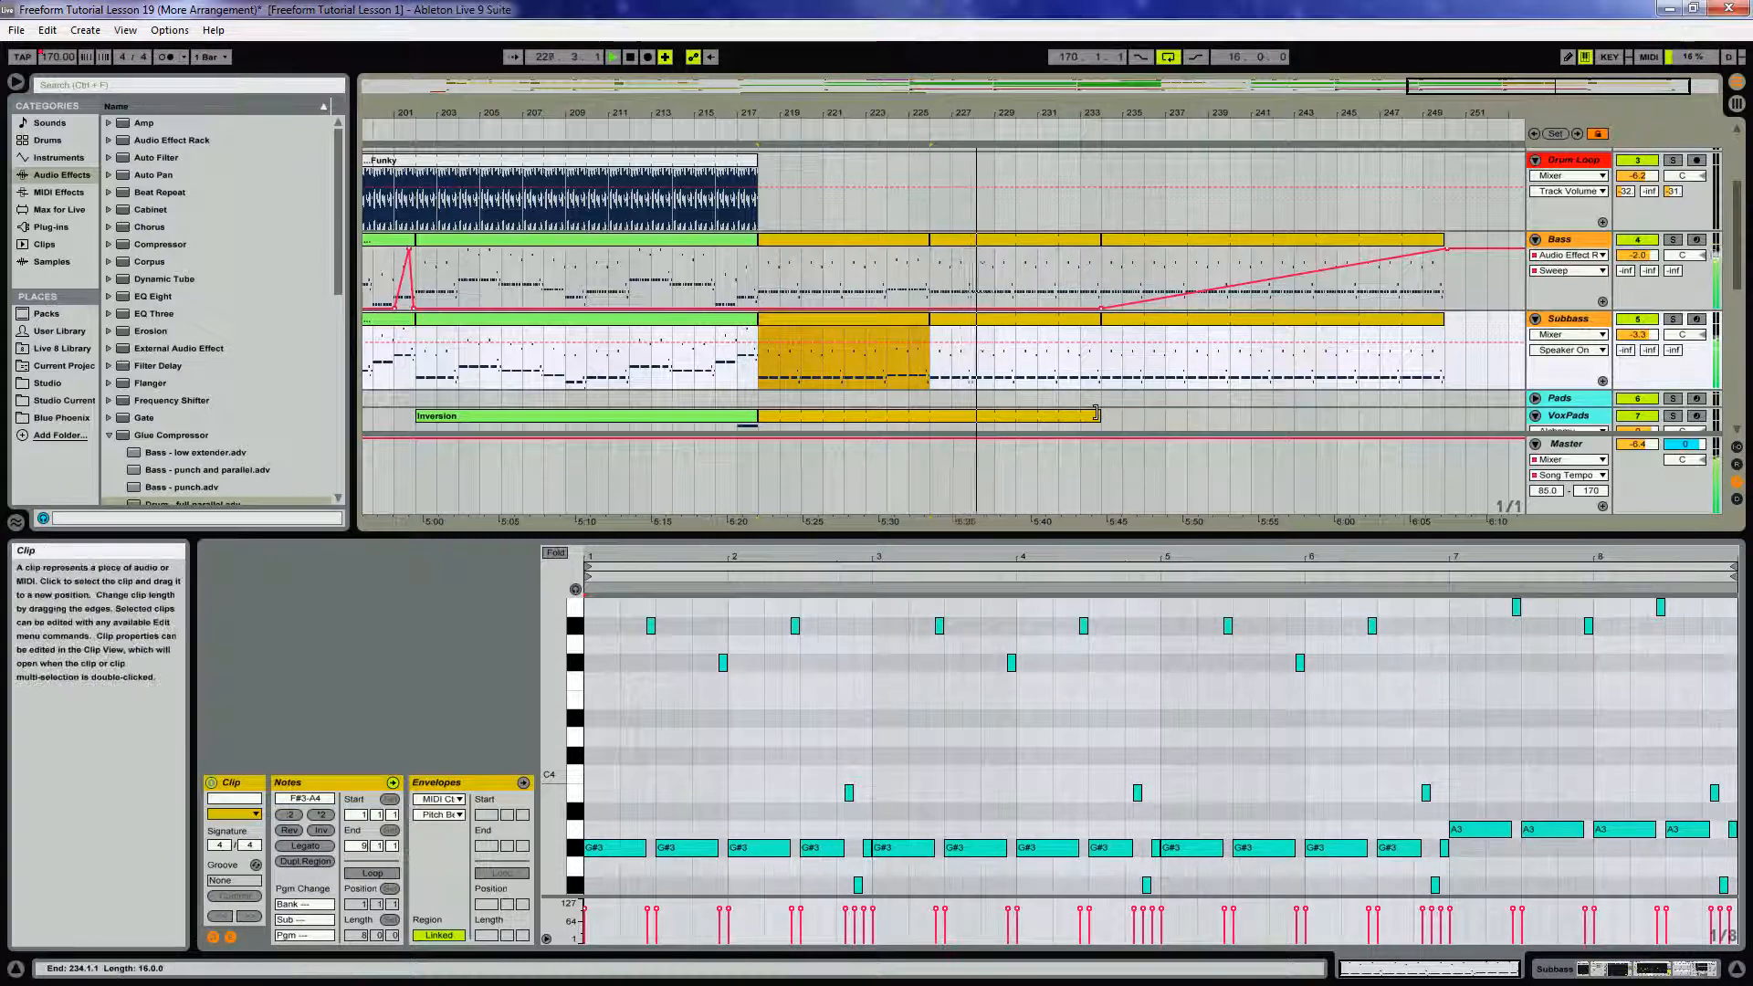
Split the Bass and Subbass clips at bar 232, and open the two-bar Bass clip at bars 232 to 234
{"action": "left_click", "coordinate": [1062, 272]}
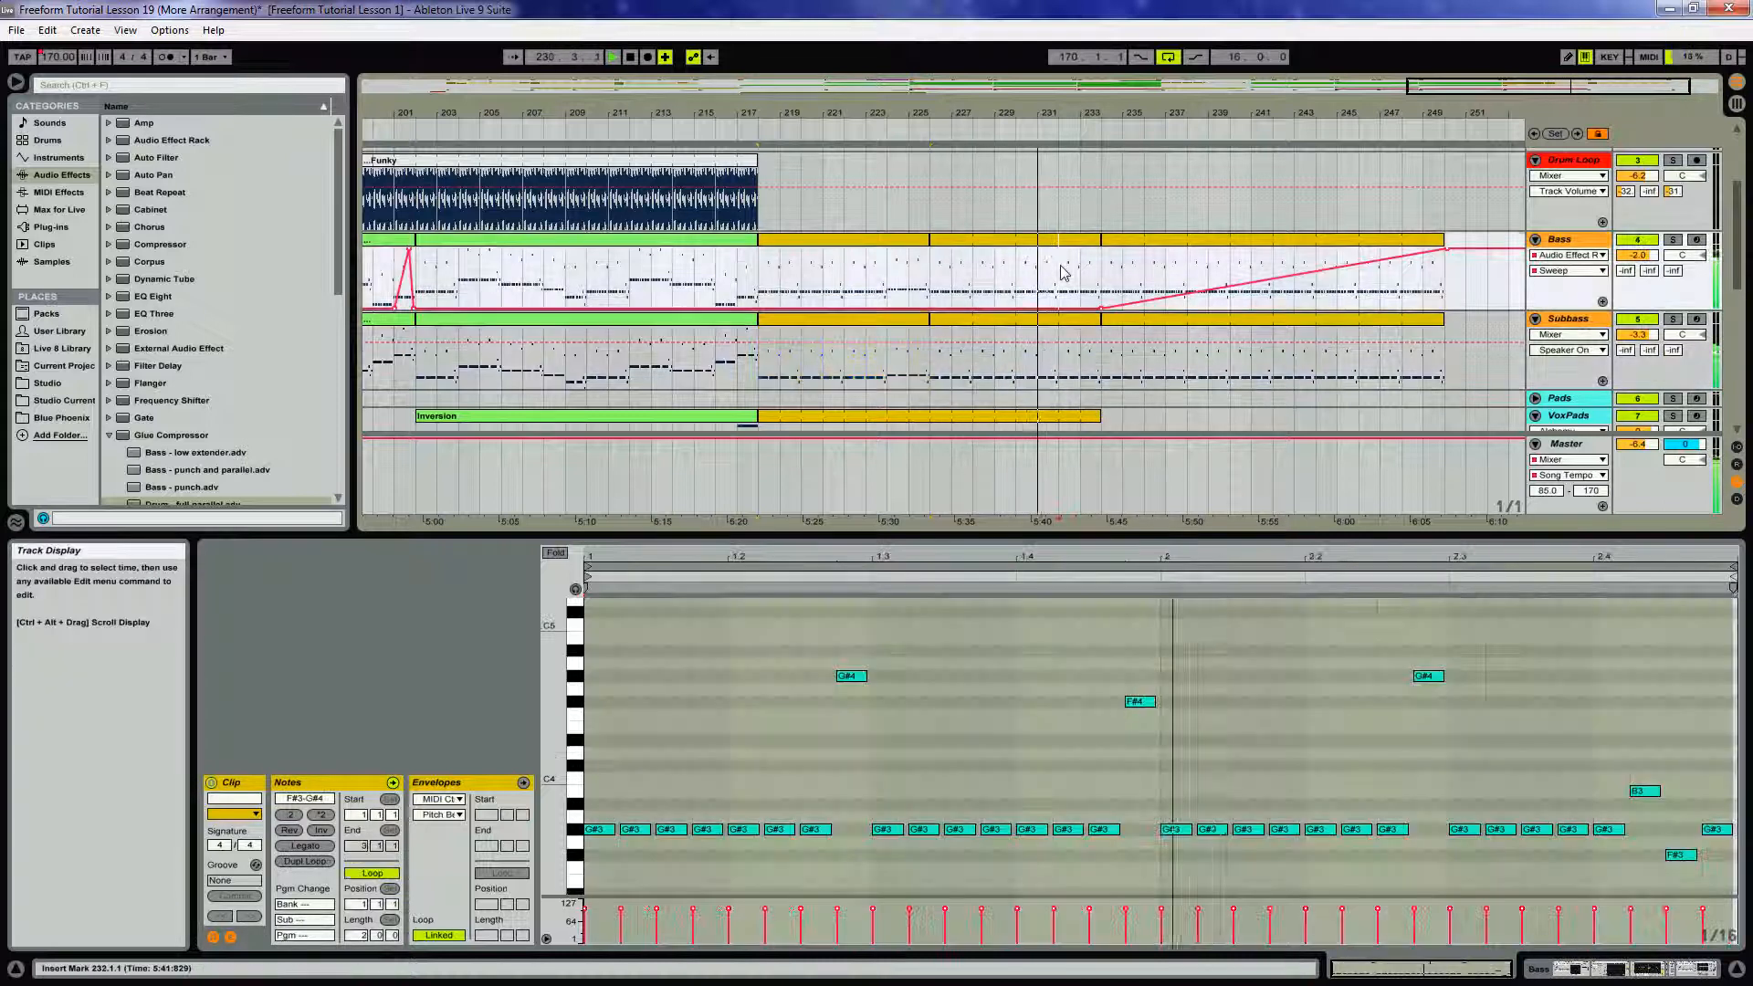
{"action": "left_click", "coordinate": [1064, 361]}
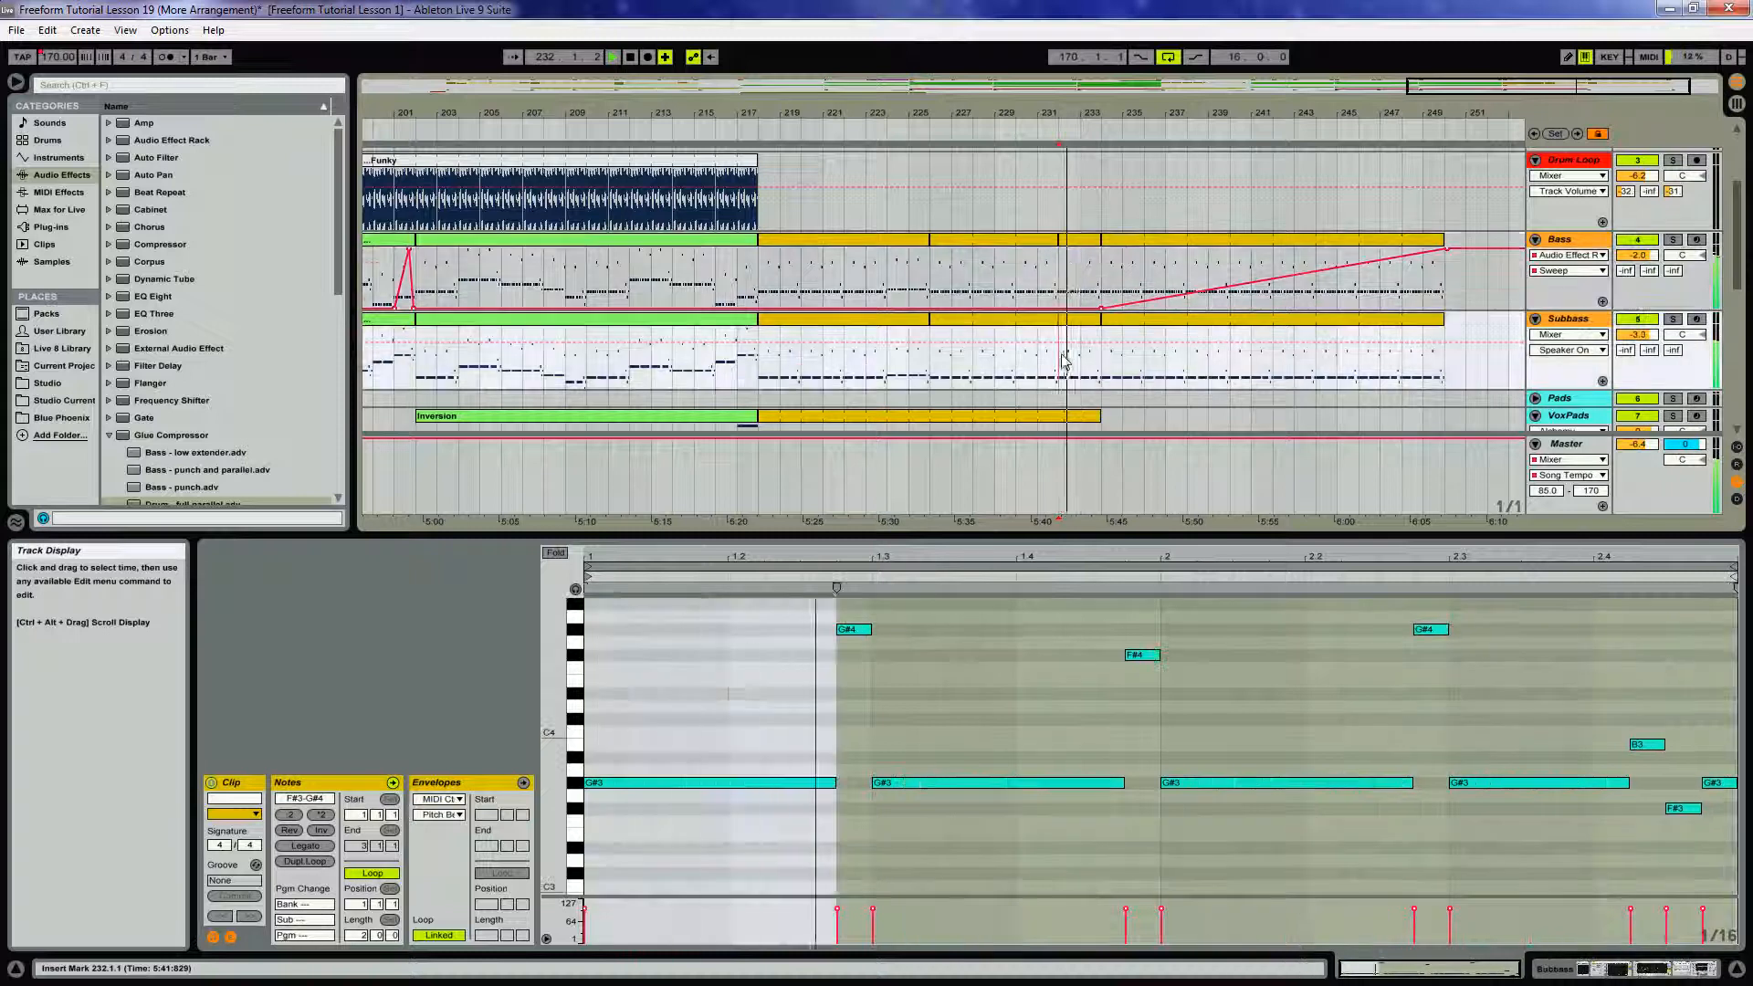
{"action": "left_click", "coordinate": [1079, 239]}
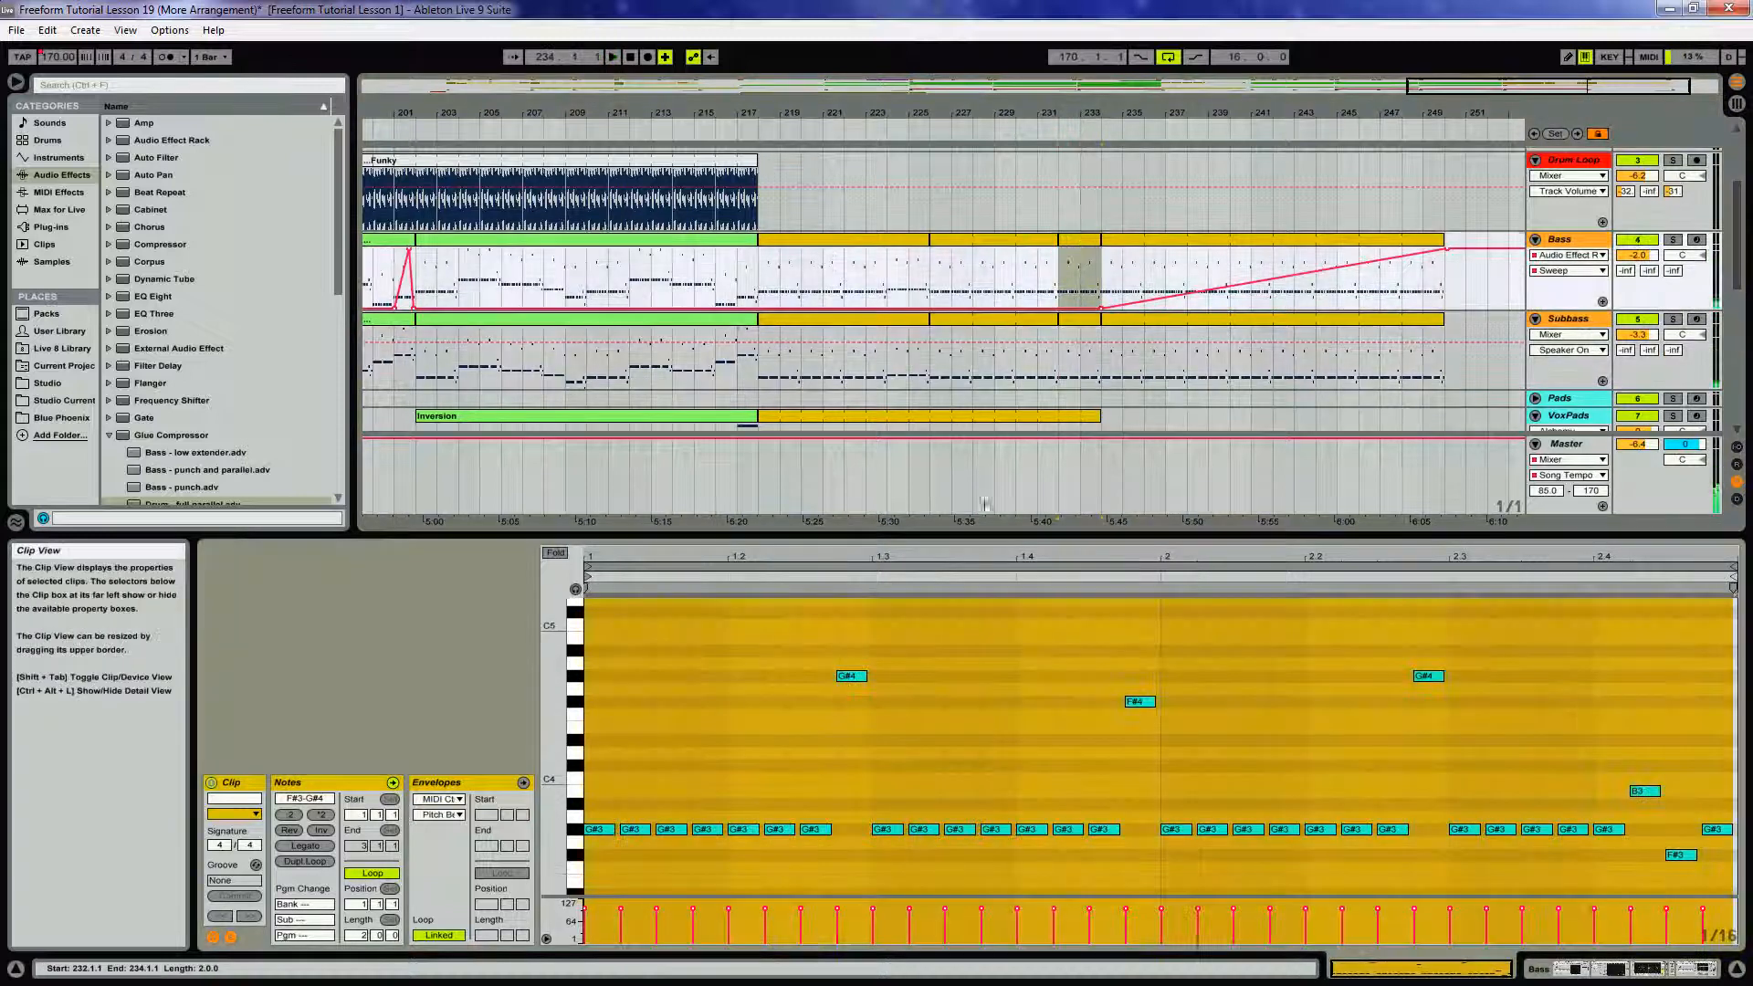
Raise all notes in the two-bar Bass clip at bar 232 ten semitones, bringing the G#3 notes to F#4
{"action": "left_click", "coordinate": [791, 672]}
{"action": "left_click_drag", "start_coordinate": [595, 640], "coordinate": [1725, 902]}
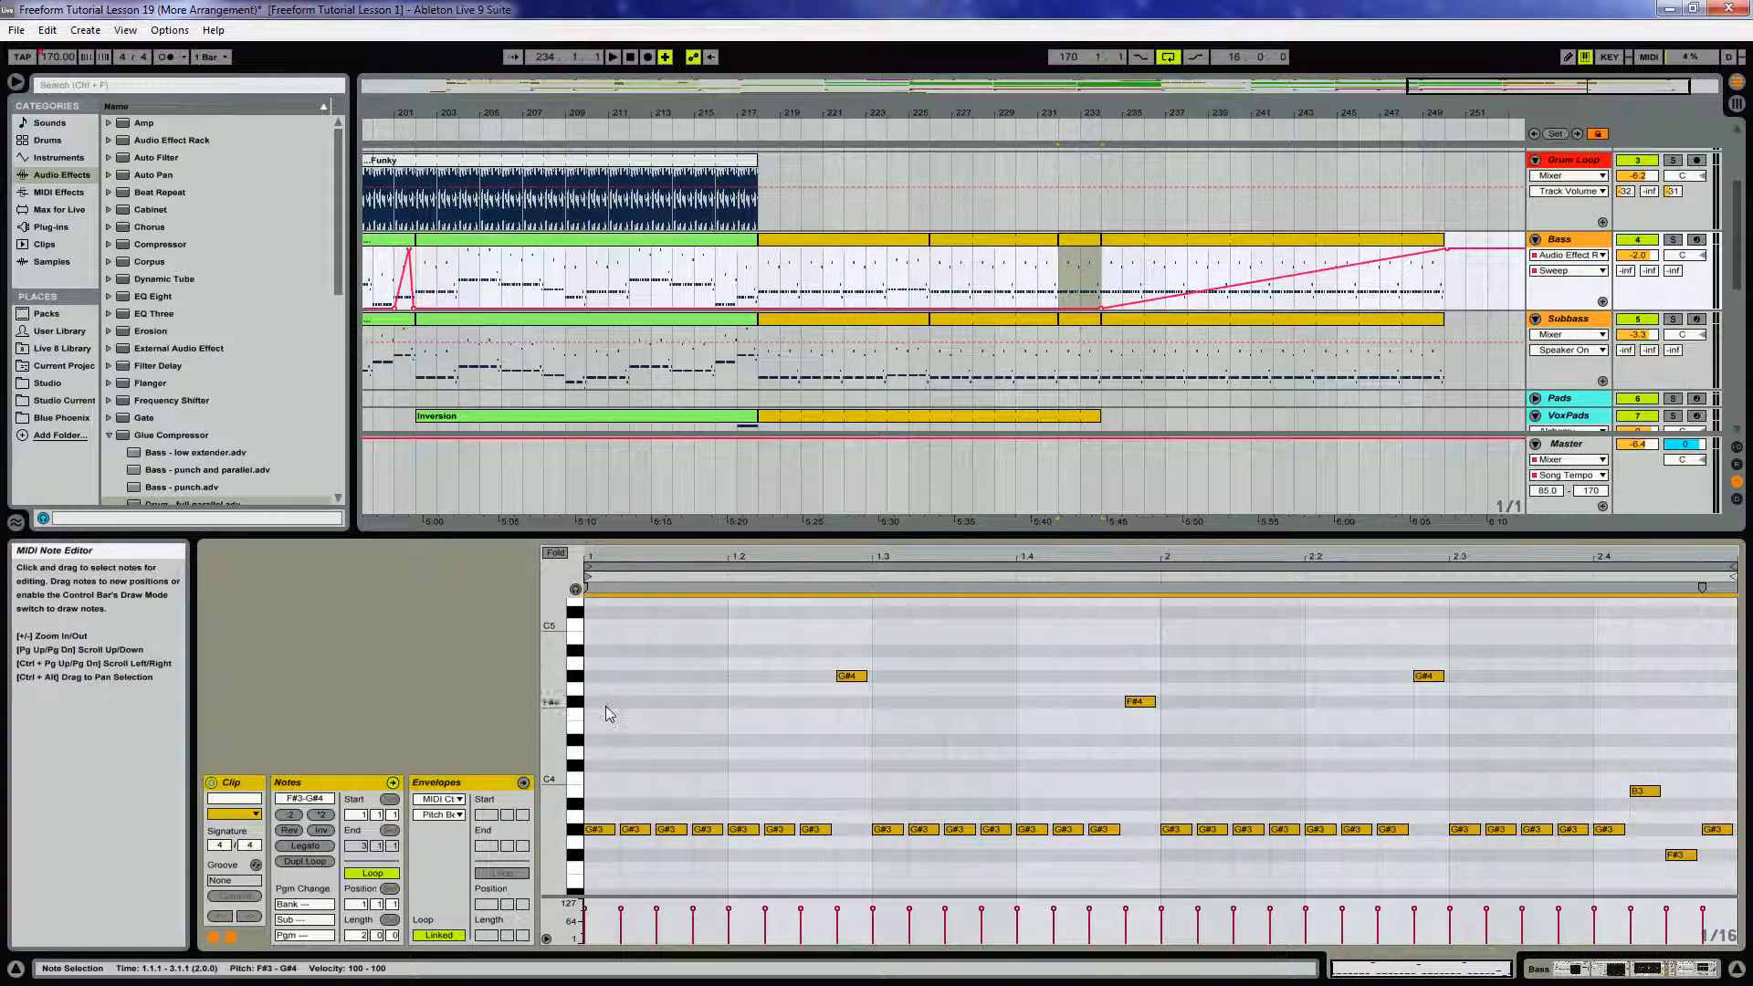
{"action": "key", "text": "Up"}
{"action": "key", "text": "Up"}
{"action": "key", "text": "Up"}
{"action": "key", "text": "Up"}
{"action": "key", "text": "Up"}
{"action": "key", "text": "Up"}
{"action": "key", "text": "Up"}
{"action": "key", "text": "Up"}
{"action": "key", "text": "Up"}
{"action": "key", "text": "Up"}
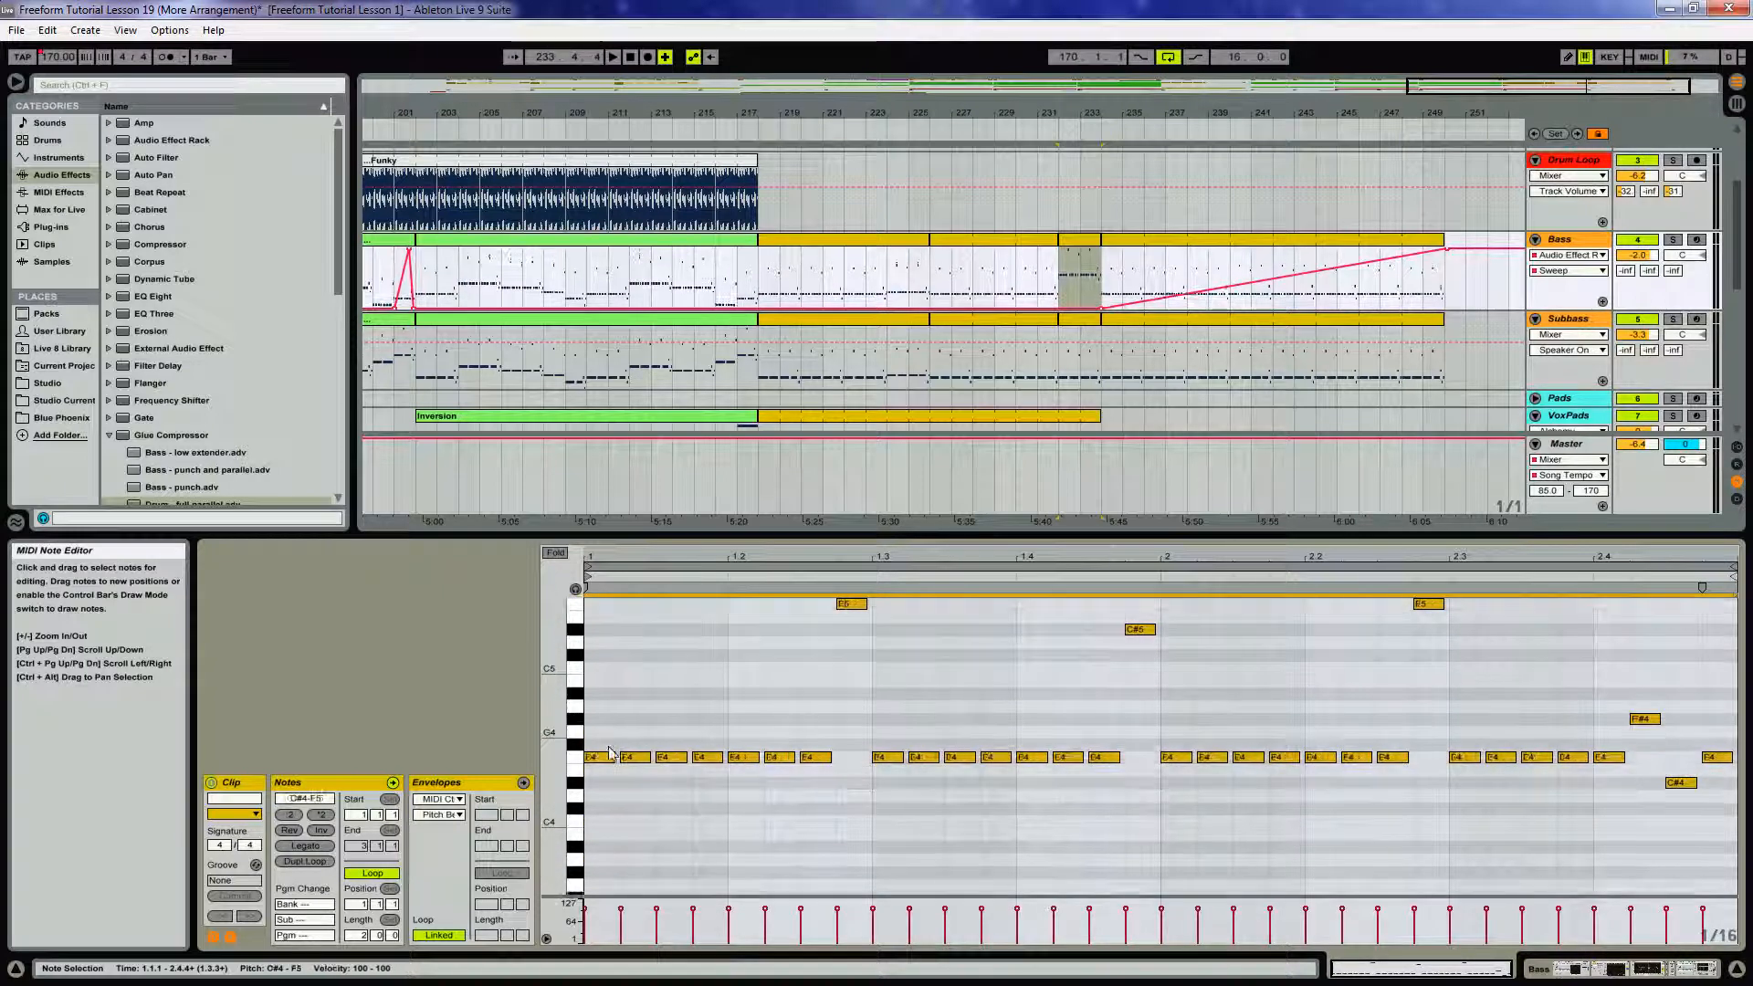
{"action": "scroll", "coordinate": [824, 774], "scroll_direction": "up", "scroll_amount": 2}
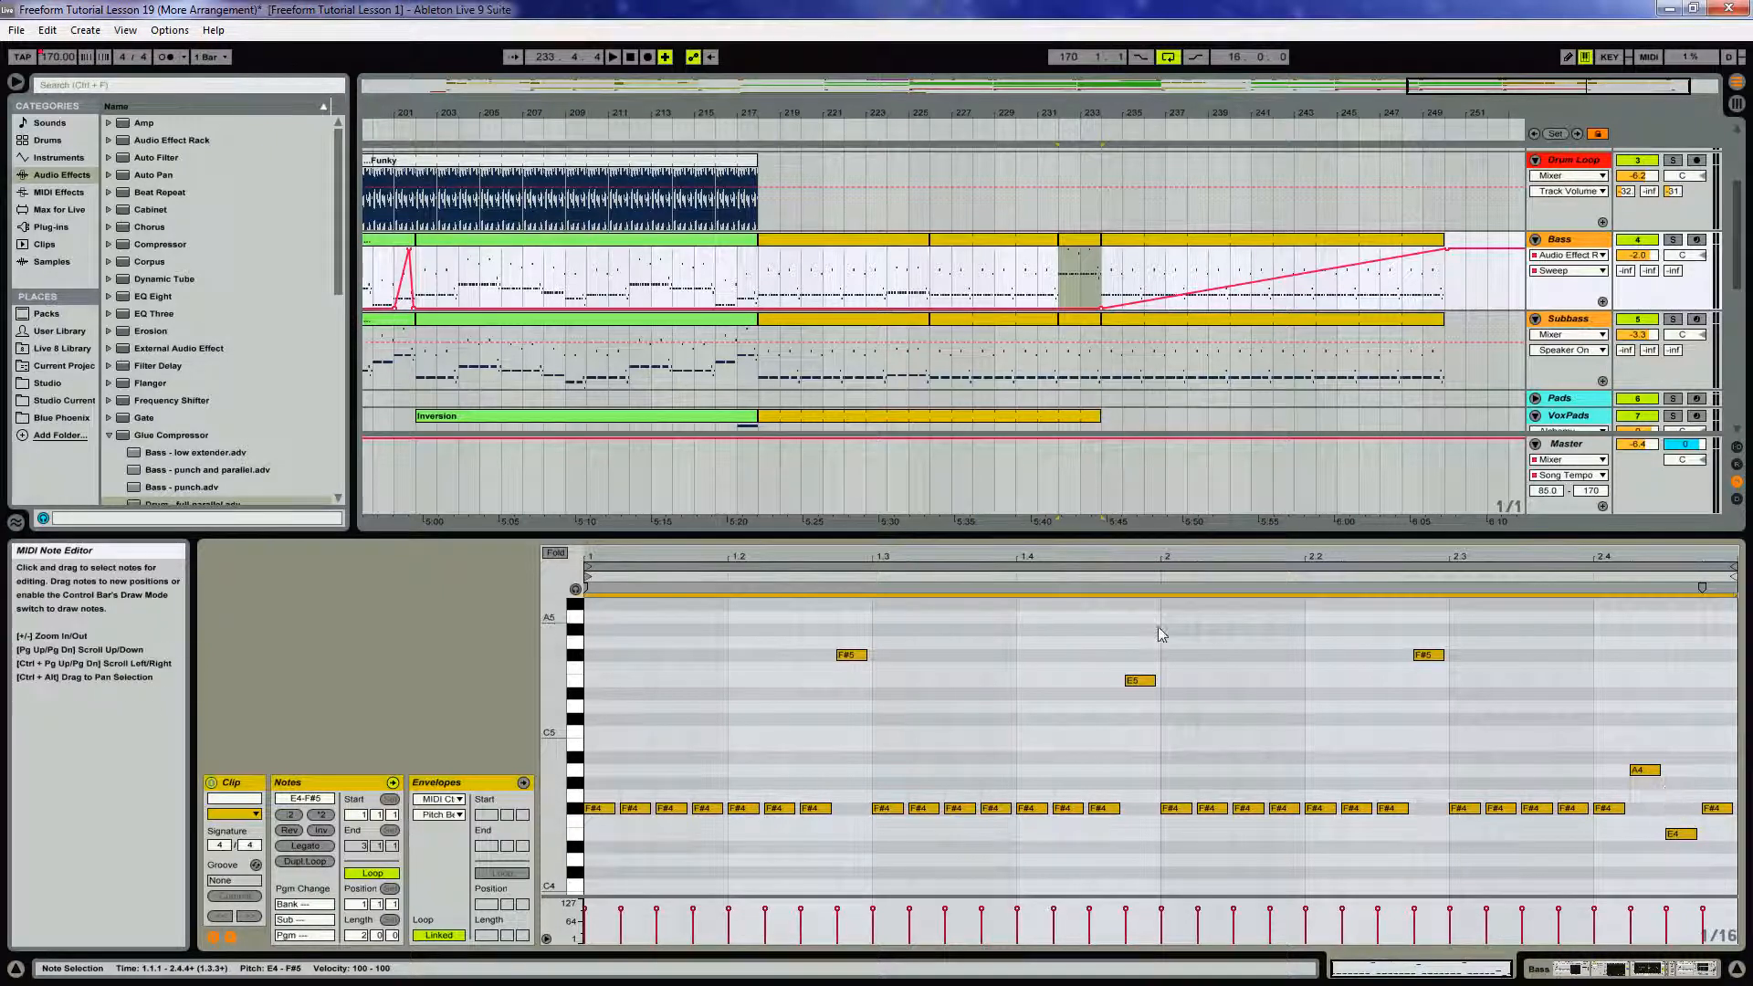
Raise all notes in the matching two-bar Subbass clip ten semitones, bringing the G#3 notes to F#4
{"action": "left_click", "coordinate": [1079, 336]}
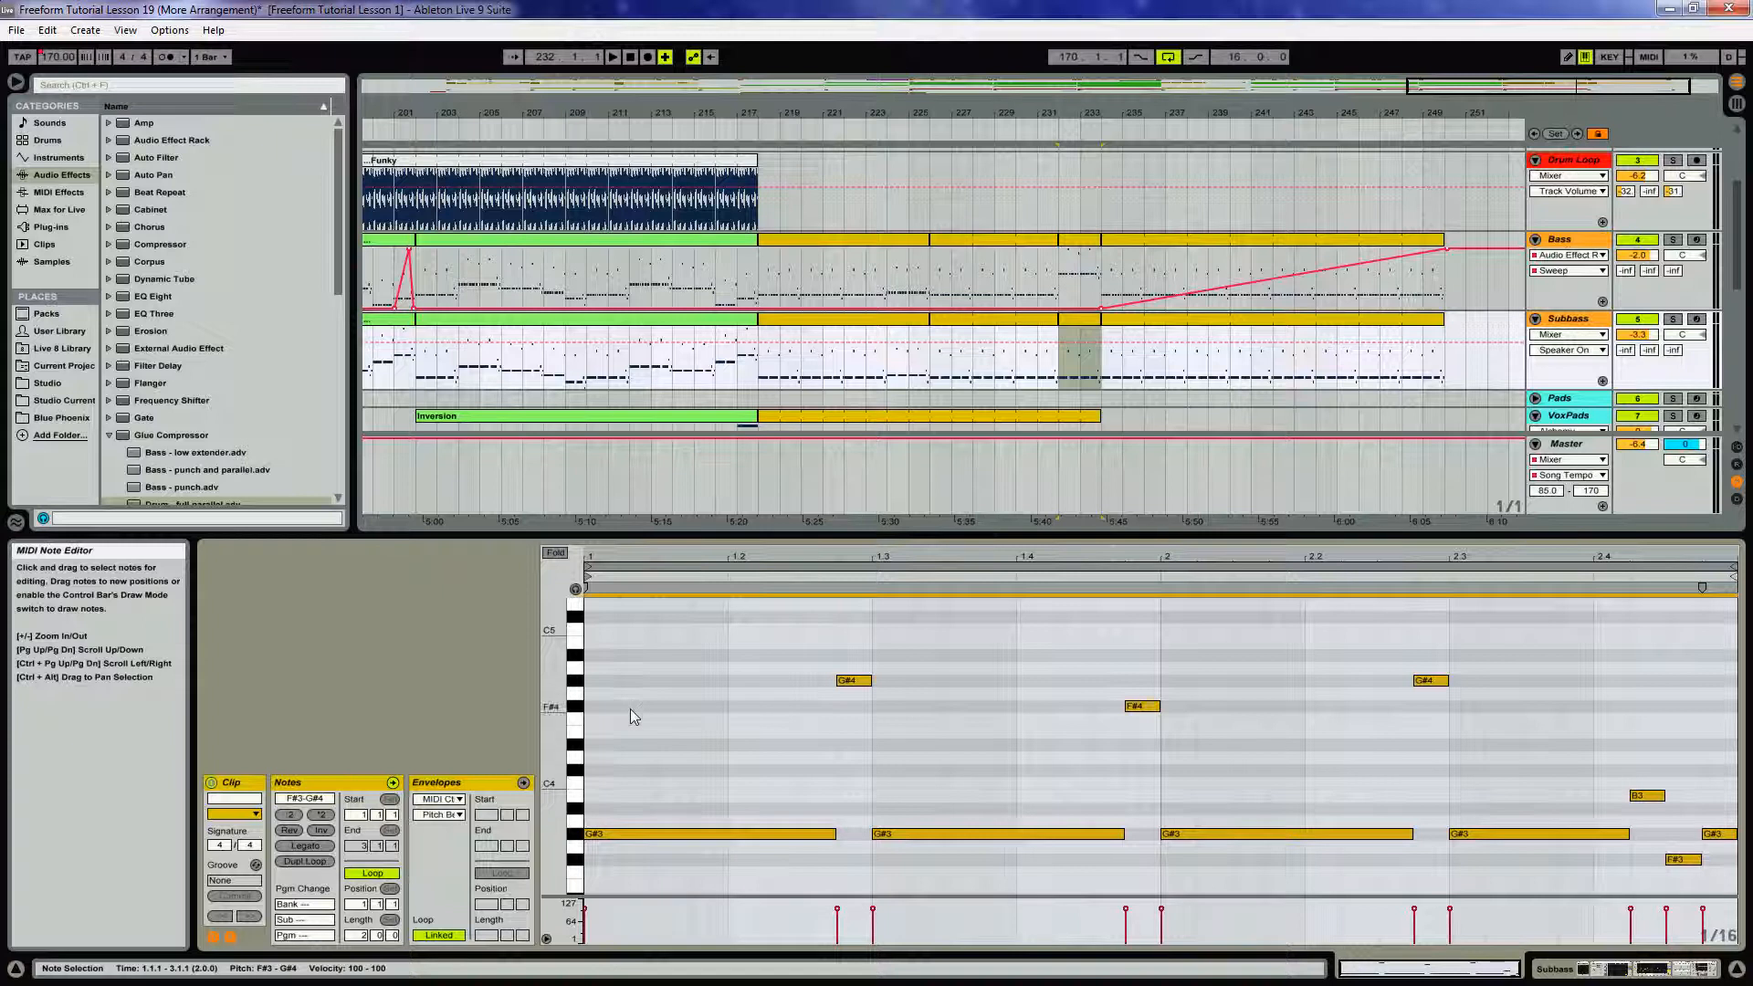
{"action": "key", "text": "Up"}
{"action": "key", "text": "Up"}
{"action": "key", "text": "Up"}
{"action": "key", "text": "Up"}
{"action": "key", "text": "Up"}
{"action": "key", "text": "Up"}
{"action": "key", "text": "Up"}
{"action": "key", "text": "Up"}
{"action": "key", "text": "Up"}
{"action": "key", "text": "Up"}
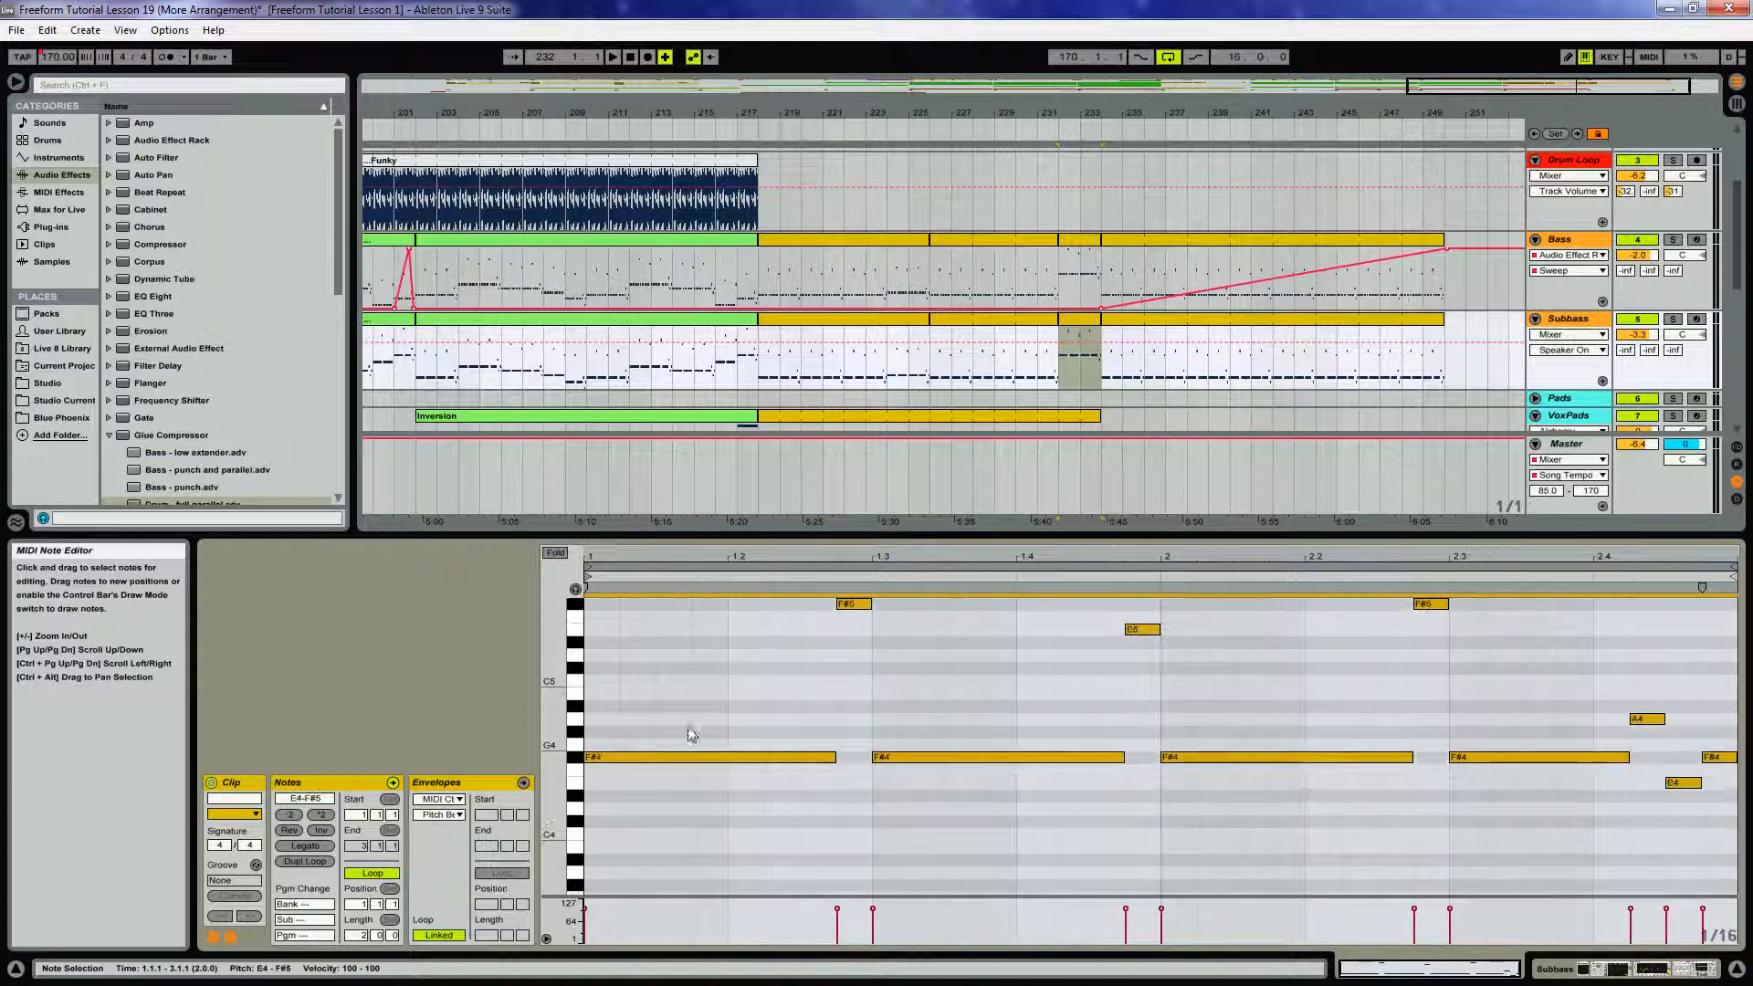
Play the Bass and Subbass from just before bar 226 to check the transposed clips at bar 232
{"action": "left_click", "coordinate": [918, 131]}
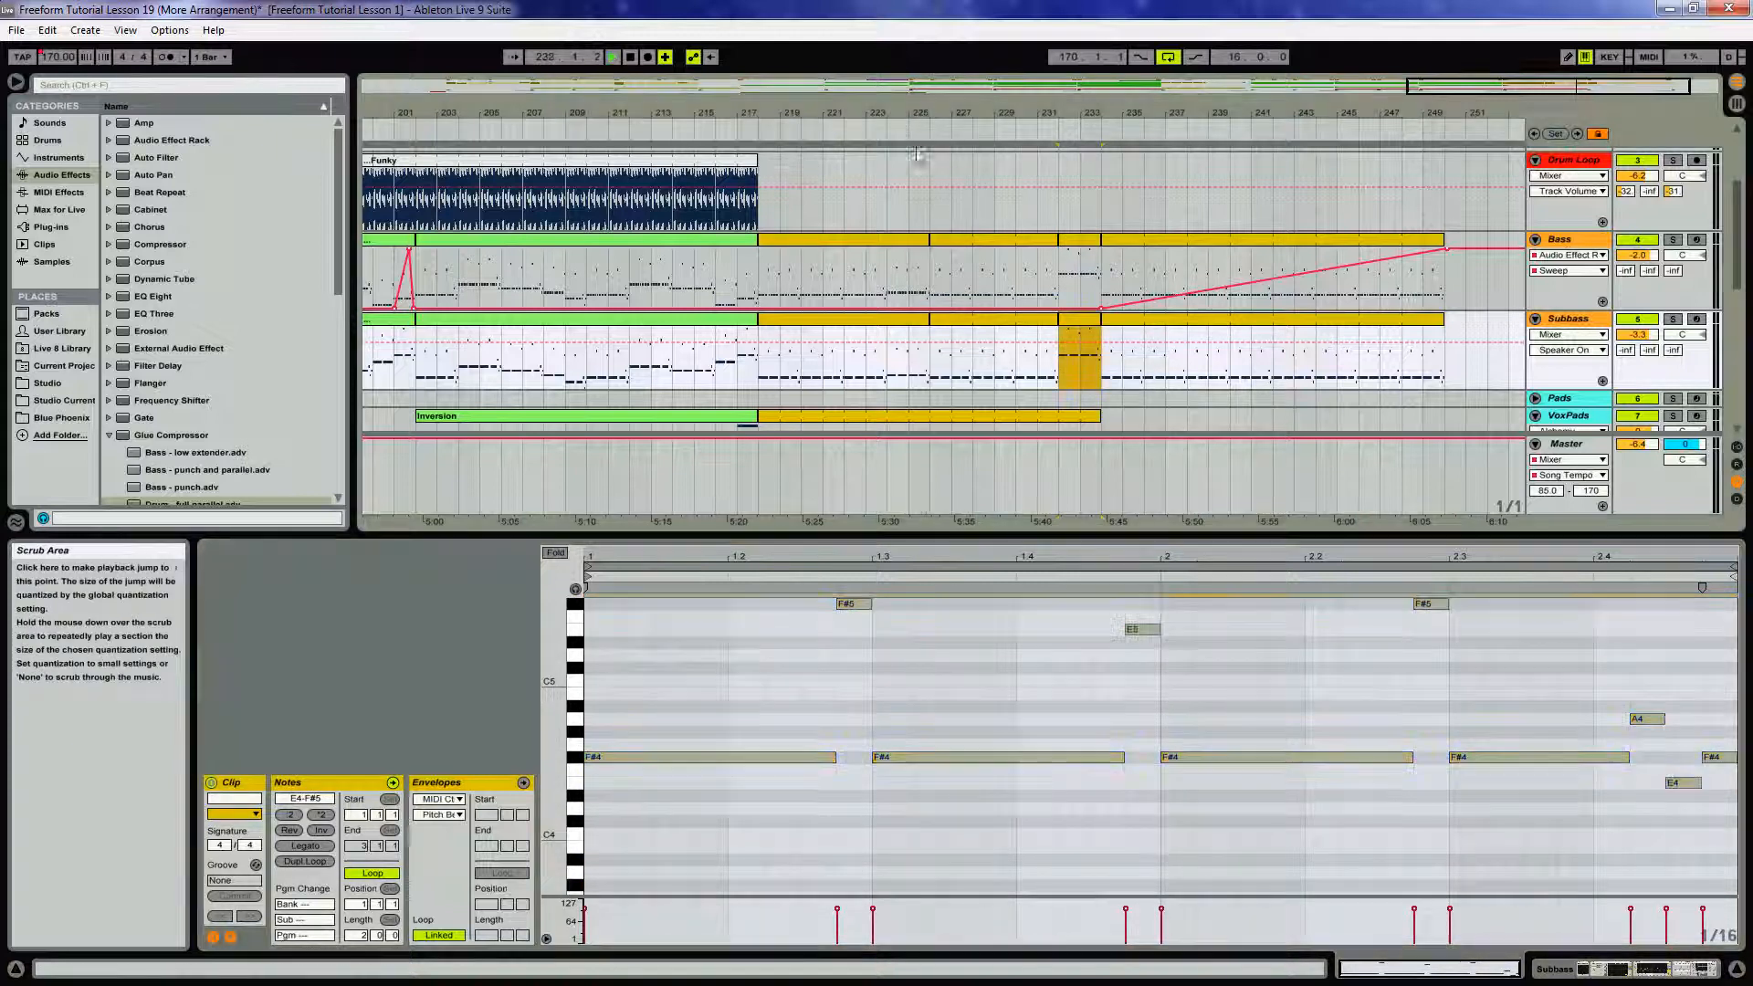
{"action": "scroll", "coordinate": [1045, 343], "scroll_direction": "down", "scroll_amount": 3}
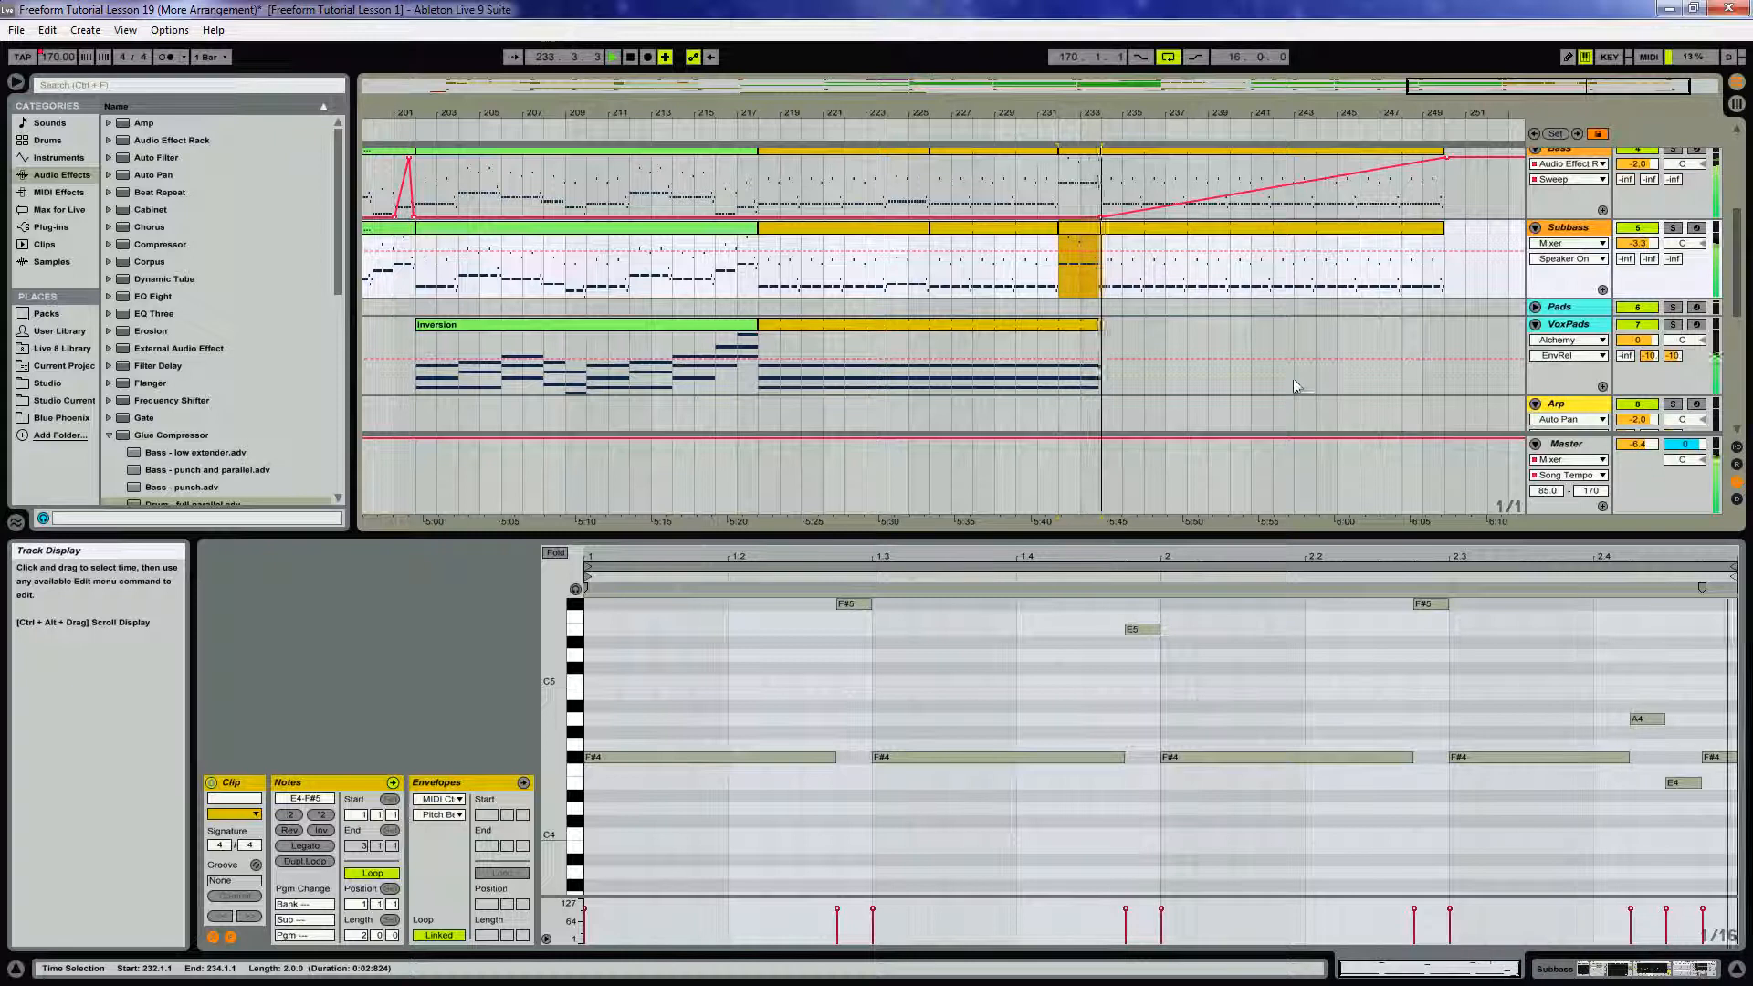
{"action": "scroll", "coordinate": [1093, 210], "scroll_direction": "up", "scroll_amount": 1}
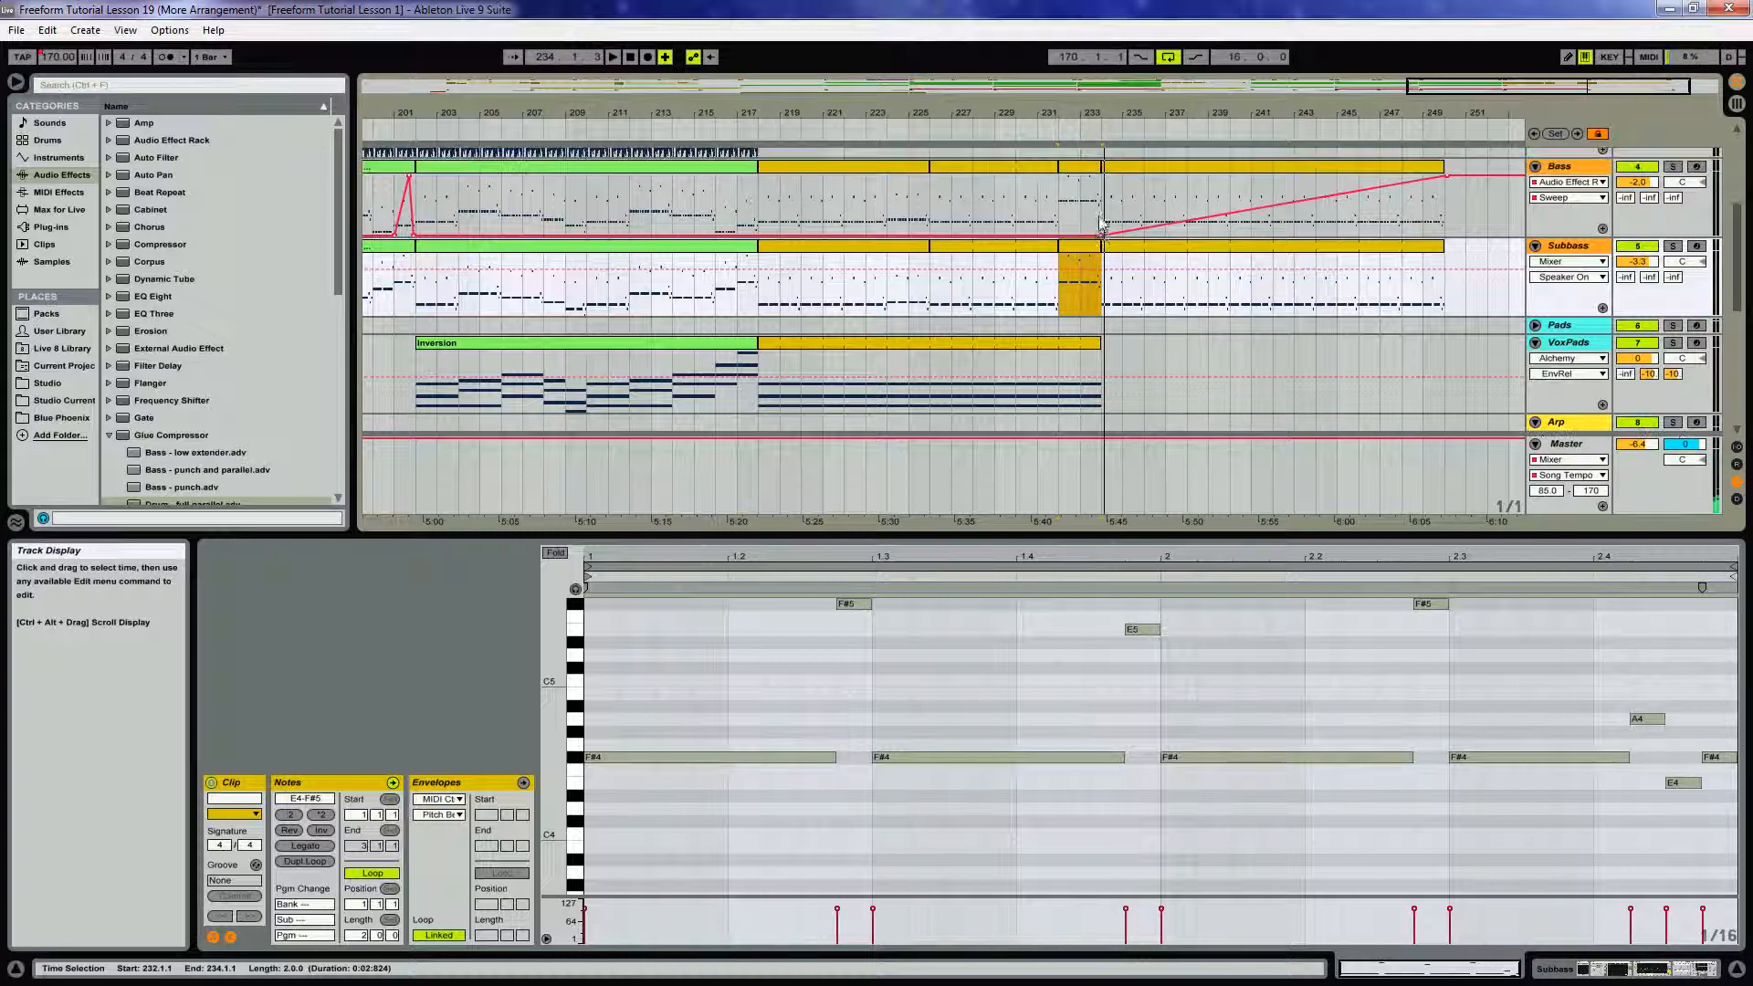
Lower the first-bar notes of the two-bar Bass clip nine semitones, bringing the F#4 notes to A3
{"action": "key", "text": "Up"}
{"action": "left_click", "coordinate": [627, 671]}
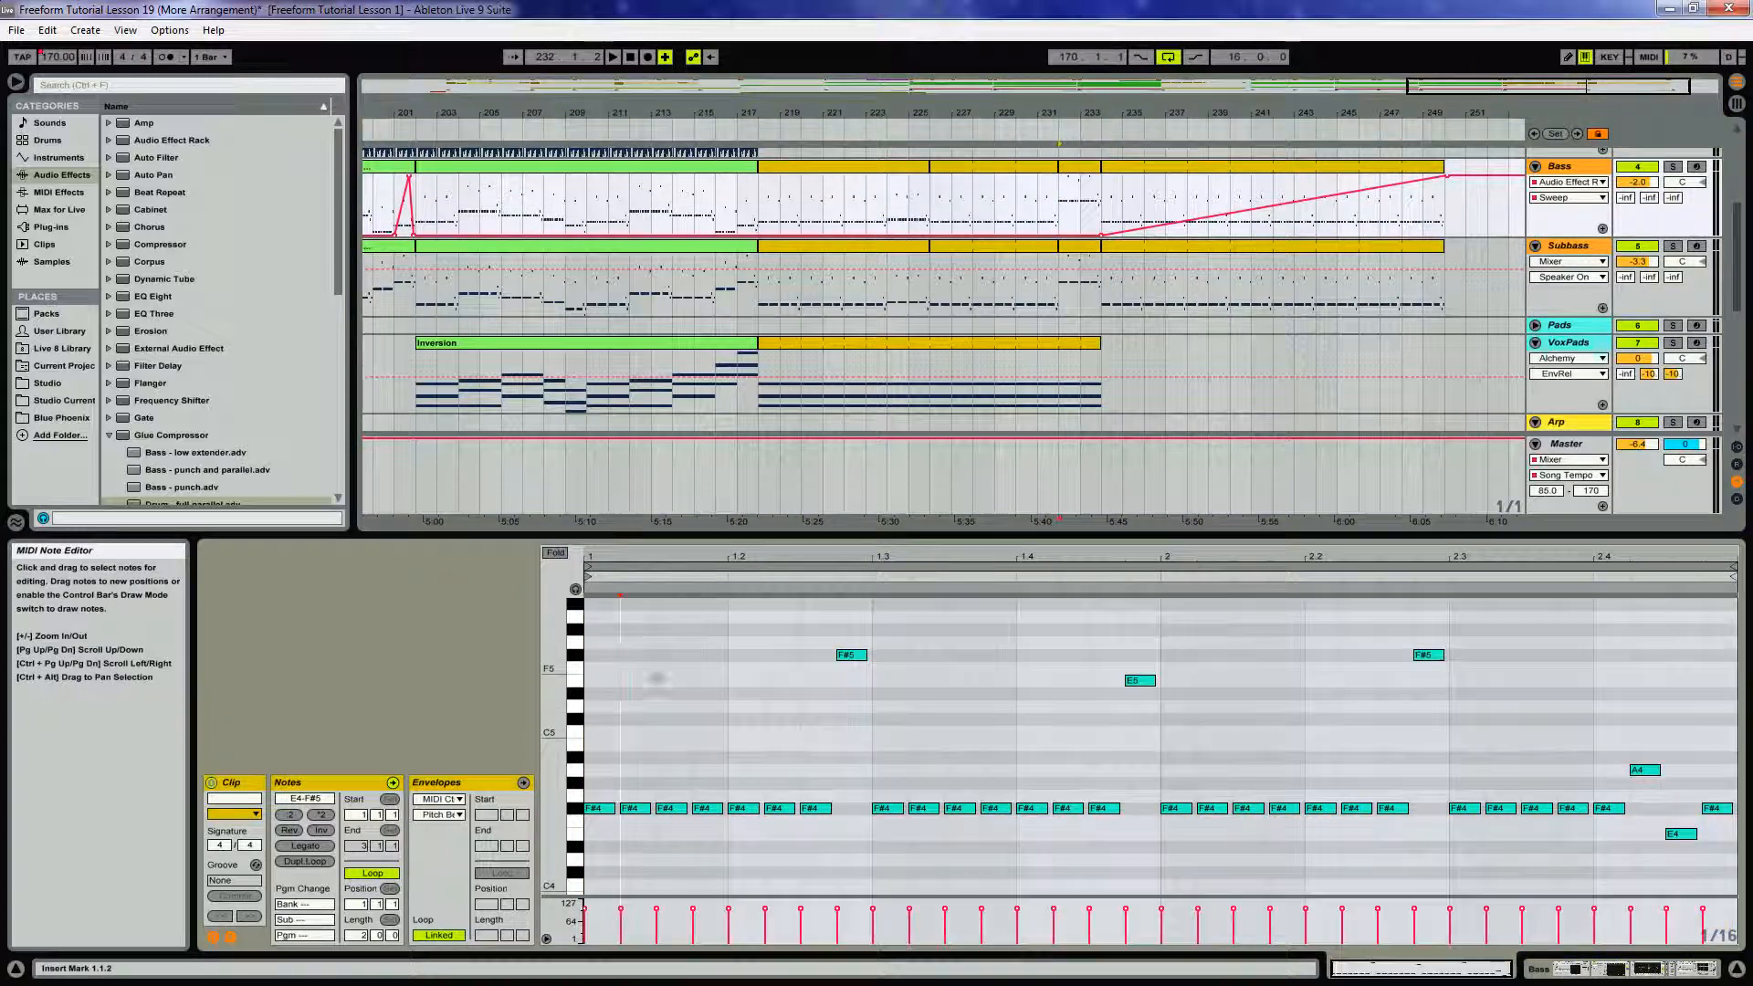
{"action": "left_click_drag", "start_coordinate": [594, 632], "coordinate": [1160, 844]}
{"action": "scroll", "coordinate": [1189, 781], "scroll_direction": "down", "scroll_amount": 3}
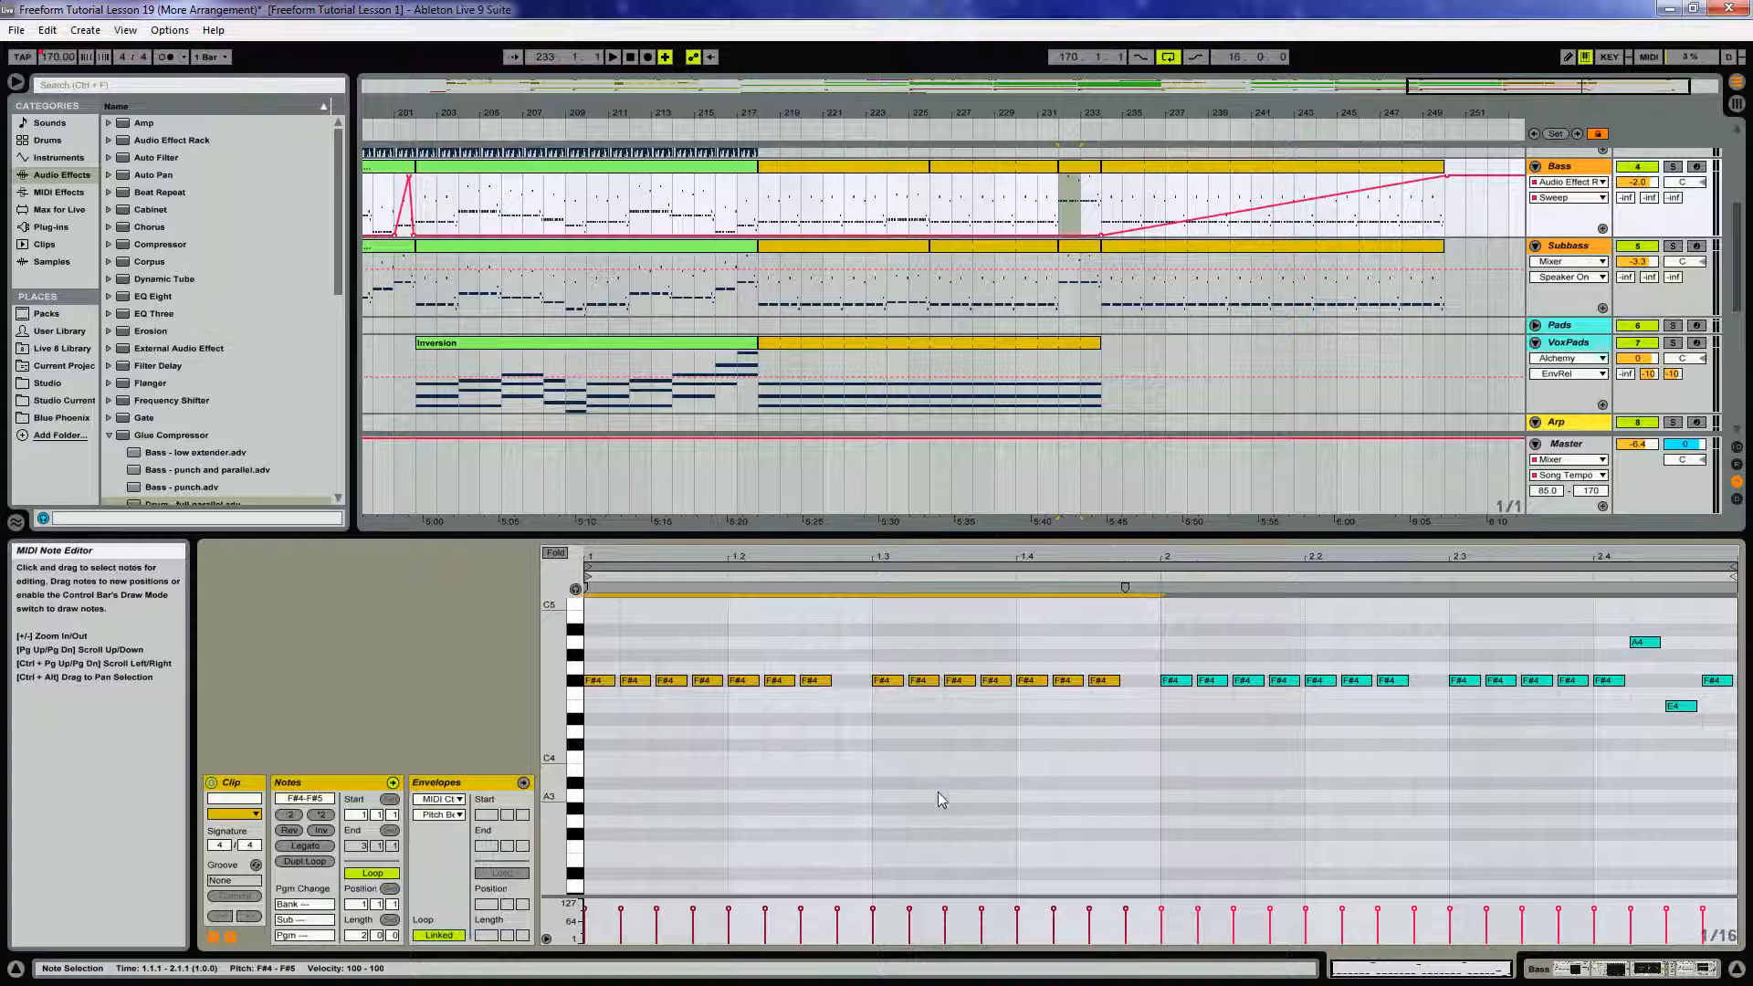
{"action": "key", "text": "Down"}
{"action": "key", "text": "Down"}
{"action": "key", "text": "Down"}
{"action": "key", "text": "Down"}
{"action": "key", "text": "Down"}
{"action": "key", "text": "Down"}
{"action": "key", "text": "Down"}
{"action": "key", "text": "Down"}
{"action": "key", "text": "Down"}
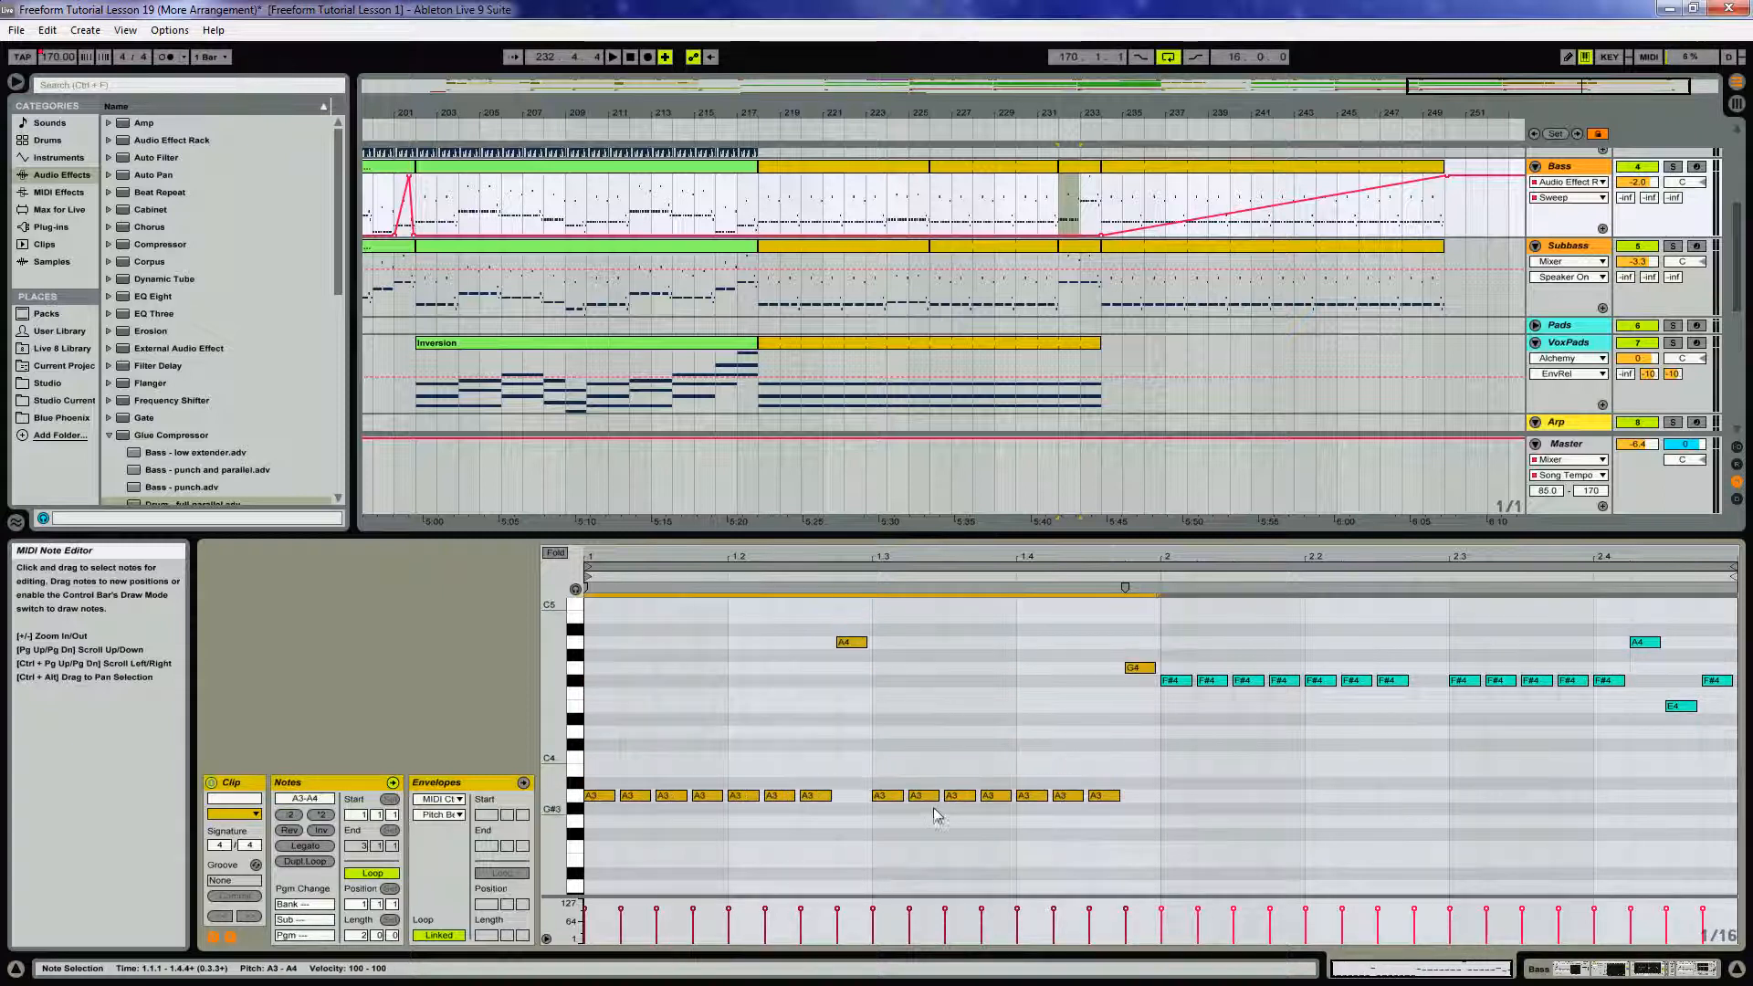
Raise the Bass note at 1.4.4 one semitone to G#4
{"action": "scroll", "coordinate": [1112, 739], "scroll_direction": "up", "scroll_amount": 1}
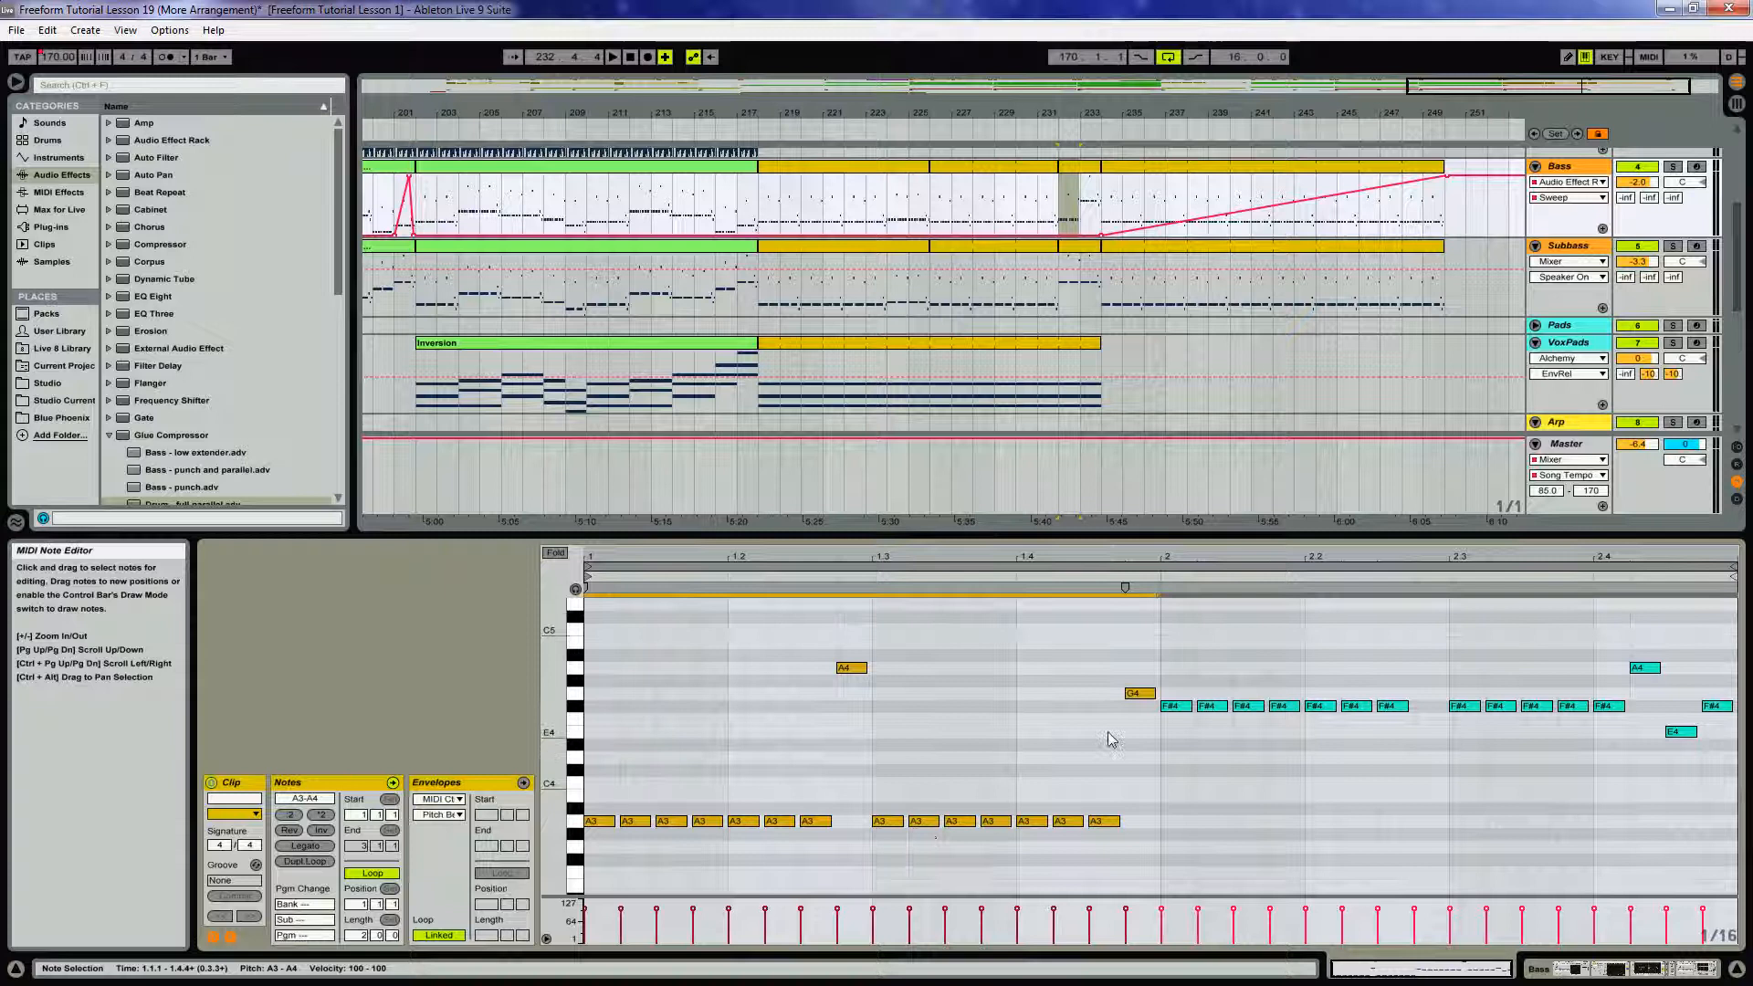
{"action": "left_click", "coordinate": [1135, 693]}
{"action": "scroll", "coordinate": [1196, 698], "scroll_direction": "up", "scroll_amount": 3}
{"action": "key", "text": "Up"}
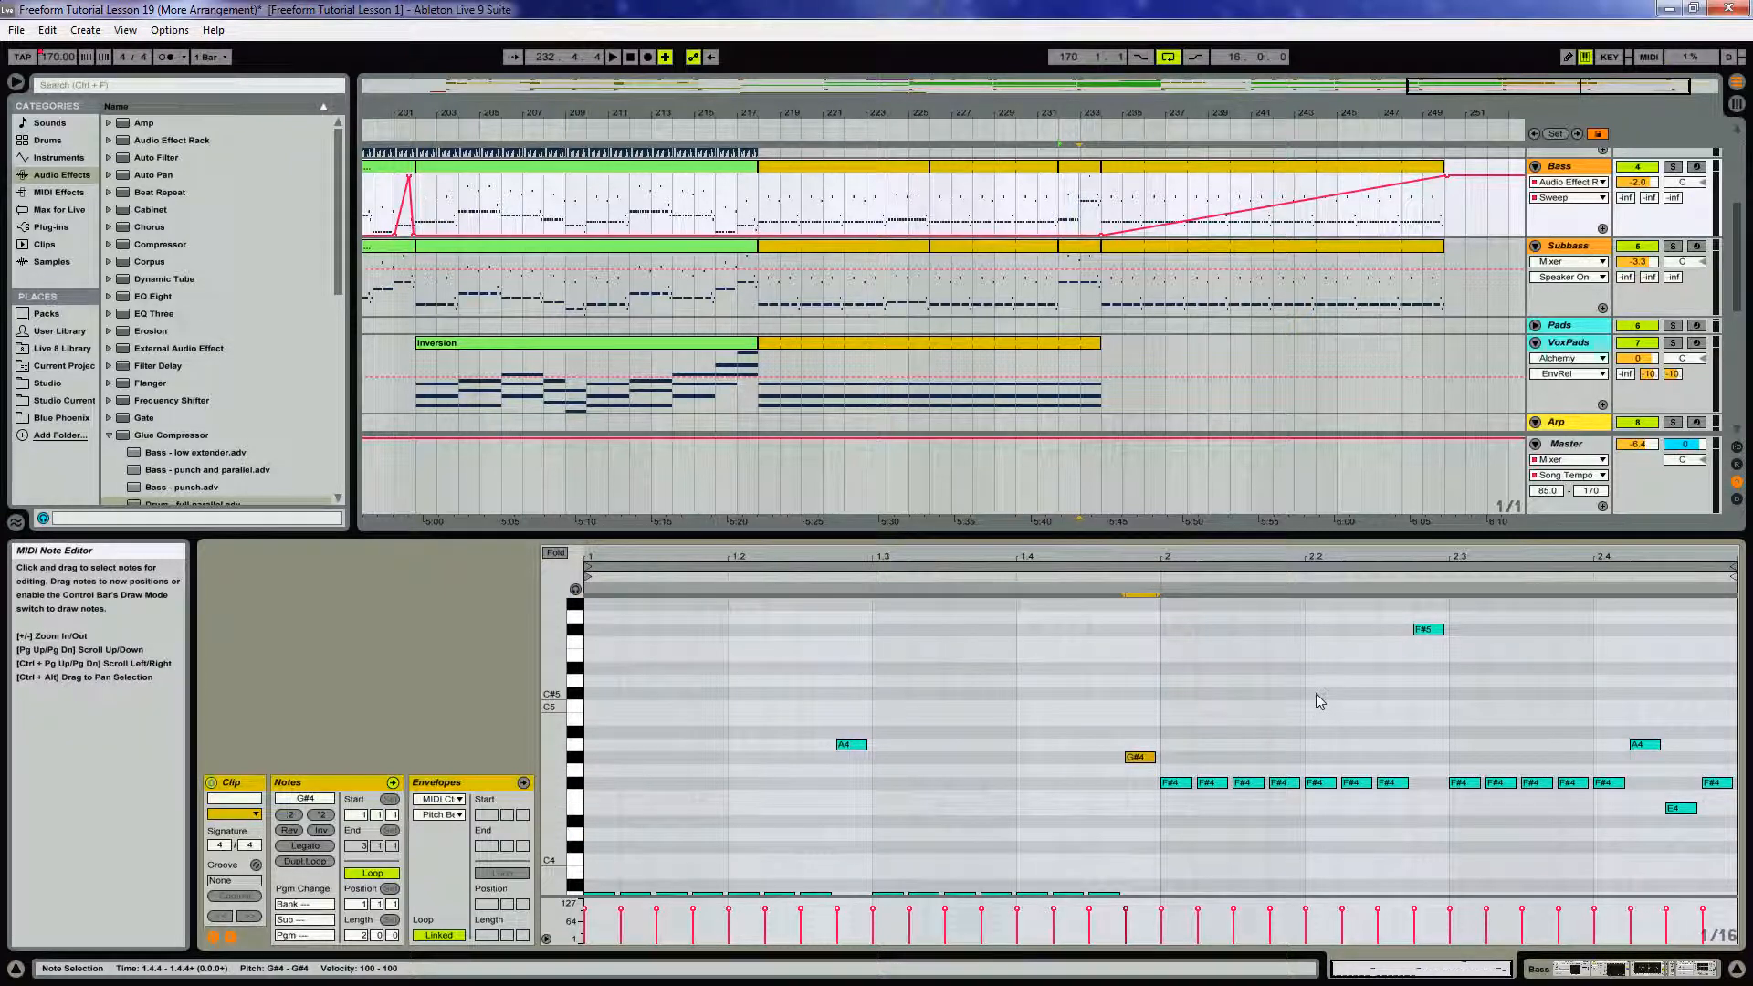
Lower the second-bar notes of the two-bar Bass clip one octave, bringing the F#4 notes to F#3
{"action": "scroll", "coordinate": [1231, 645], "scroll_direction": "down", "scroll_amount": 2}
{"action": "scroll", "coordinate": [1187, 630], "scroll_direction": "up", "scroll_amount": 2}
{"action": "left_click", "coordinate": [1171, 623]}
{"action": "left_click_drag", "start_coordinate": [1422, 725], "coordinate": [1730, 839]}
{"action": "key", "text": "shift+Down"}
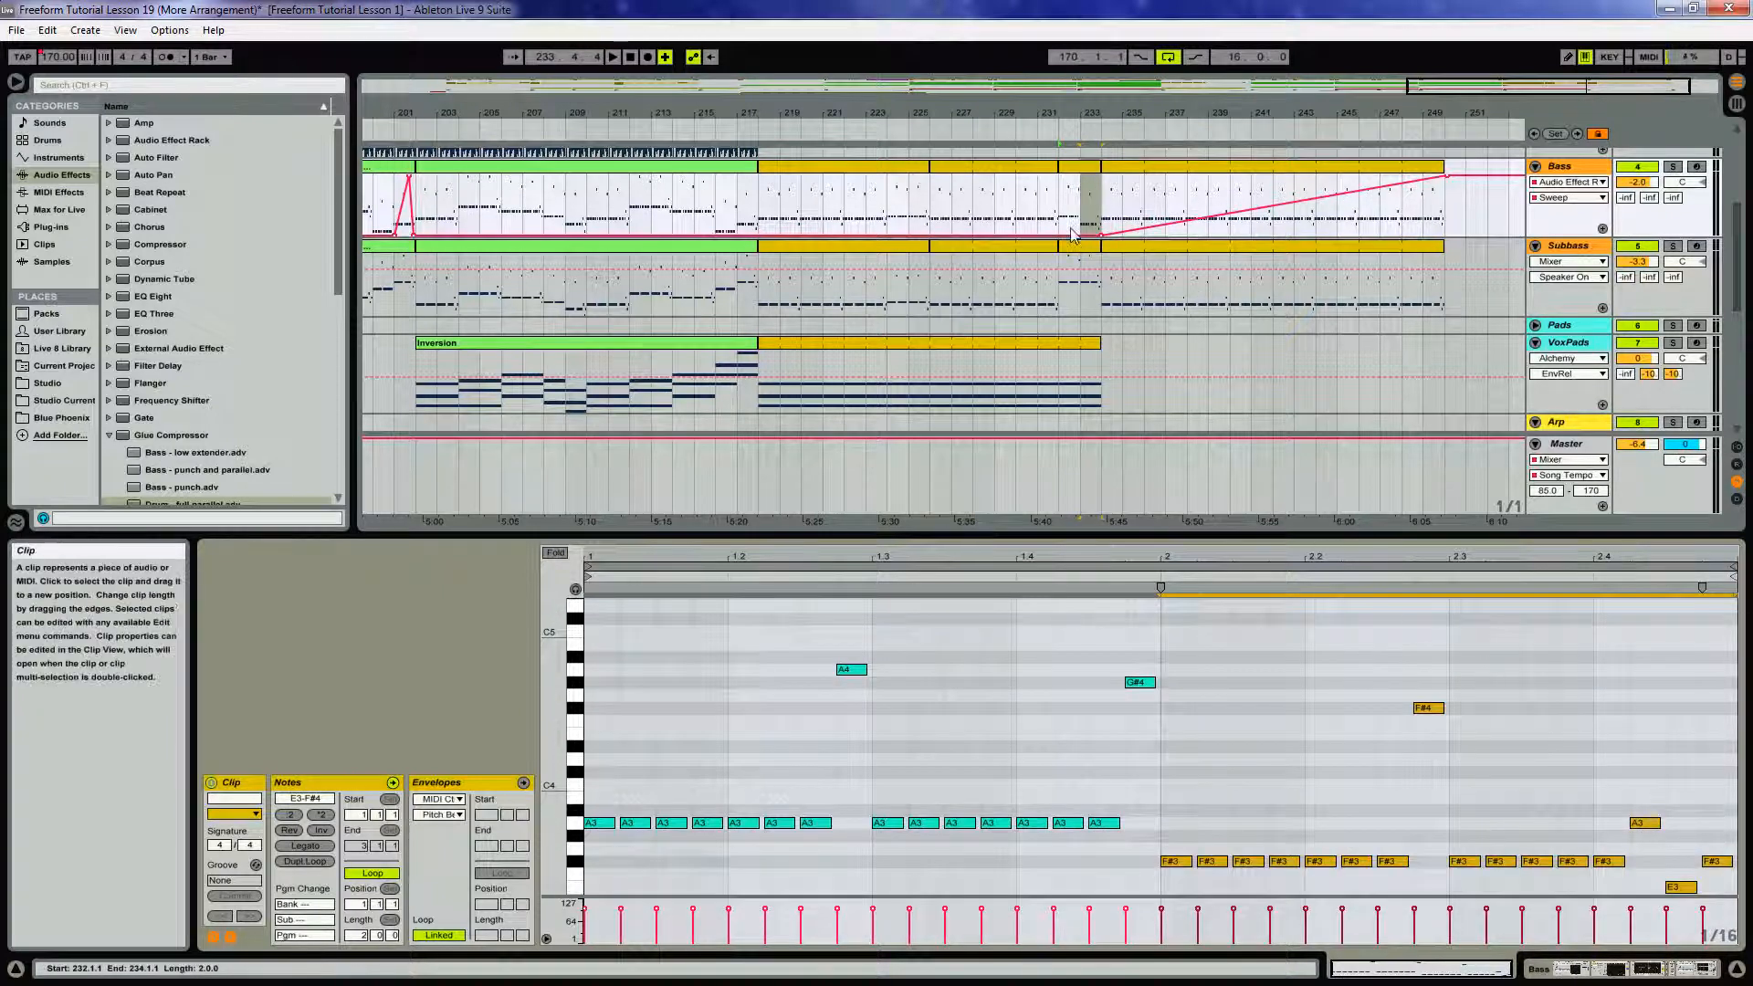
In the two-bar Subbass clip at bar 232, lower the first-bar notes nine semitones to A3 and the second-bar notes one octave to F#3
{"action": "left_click", "coordinate": [1083, 255]}
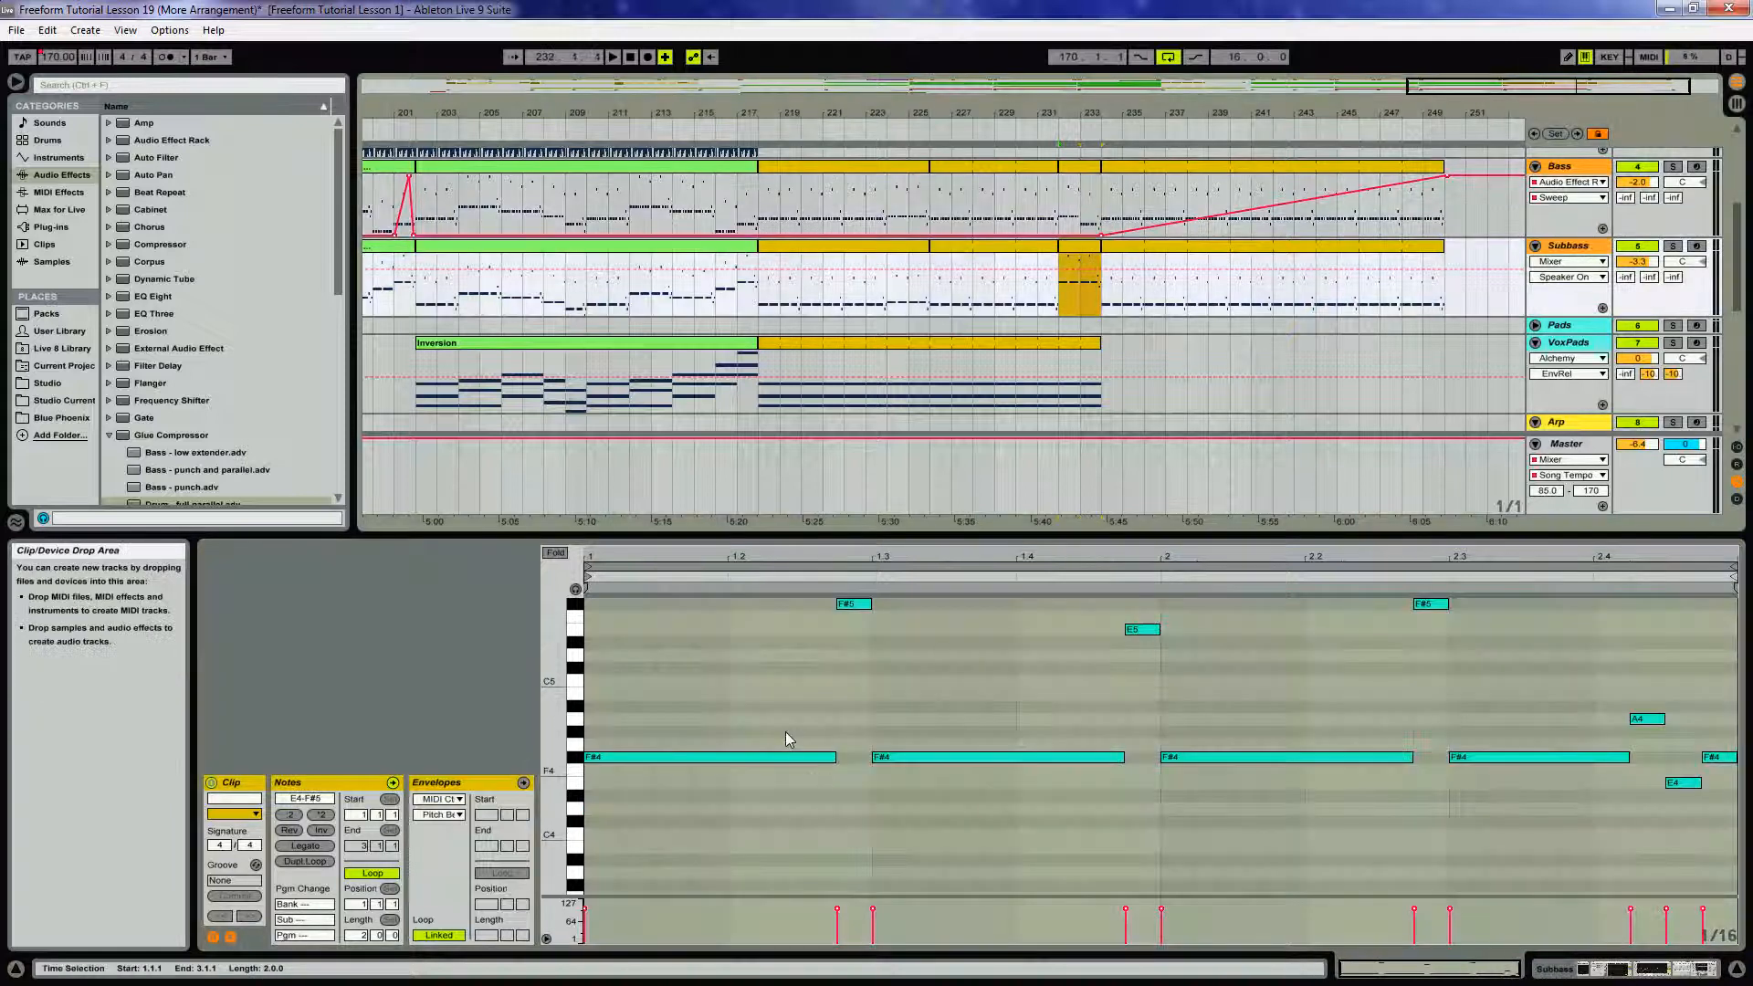
{"action": "left_click_drag", "start_coordinate": [718, 603], "coordinate": [1141, 849]}
{"action": "key", "text": "Down"}
{"action": "key", "text": "Down"}
{"action": "key", "text": "Down"}
{"action": "key", "text": "Down"}
{"action": "key", "text": "Down"}
{"action": "key", "text": "Down"}
{"action": "key", "text": "Down"}
{"action": "key", "text": "Down"}
{"action": "key", "text": "Down"}
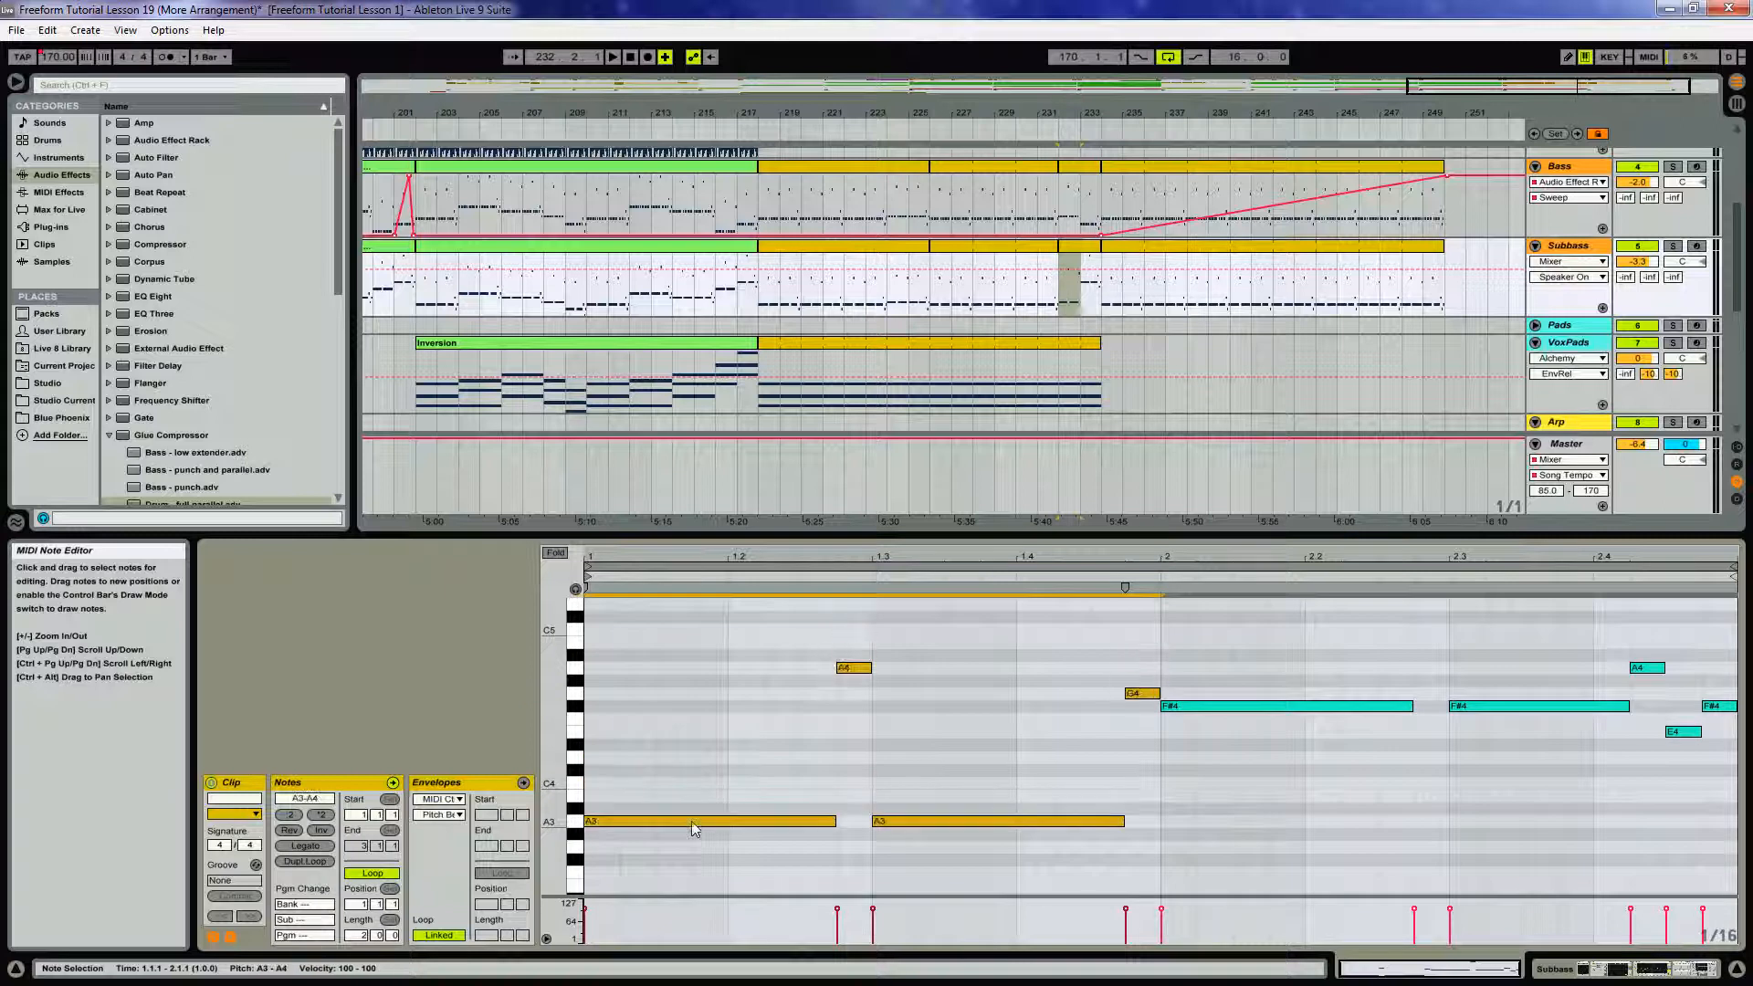
{"action": "left_click_drag", "start_coordinate": [1214, 584], "coordinate": [1730, 870]}
{"action": "key", "text": "shift+Down"}
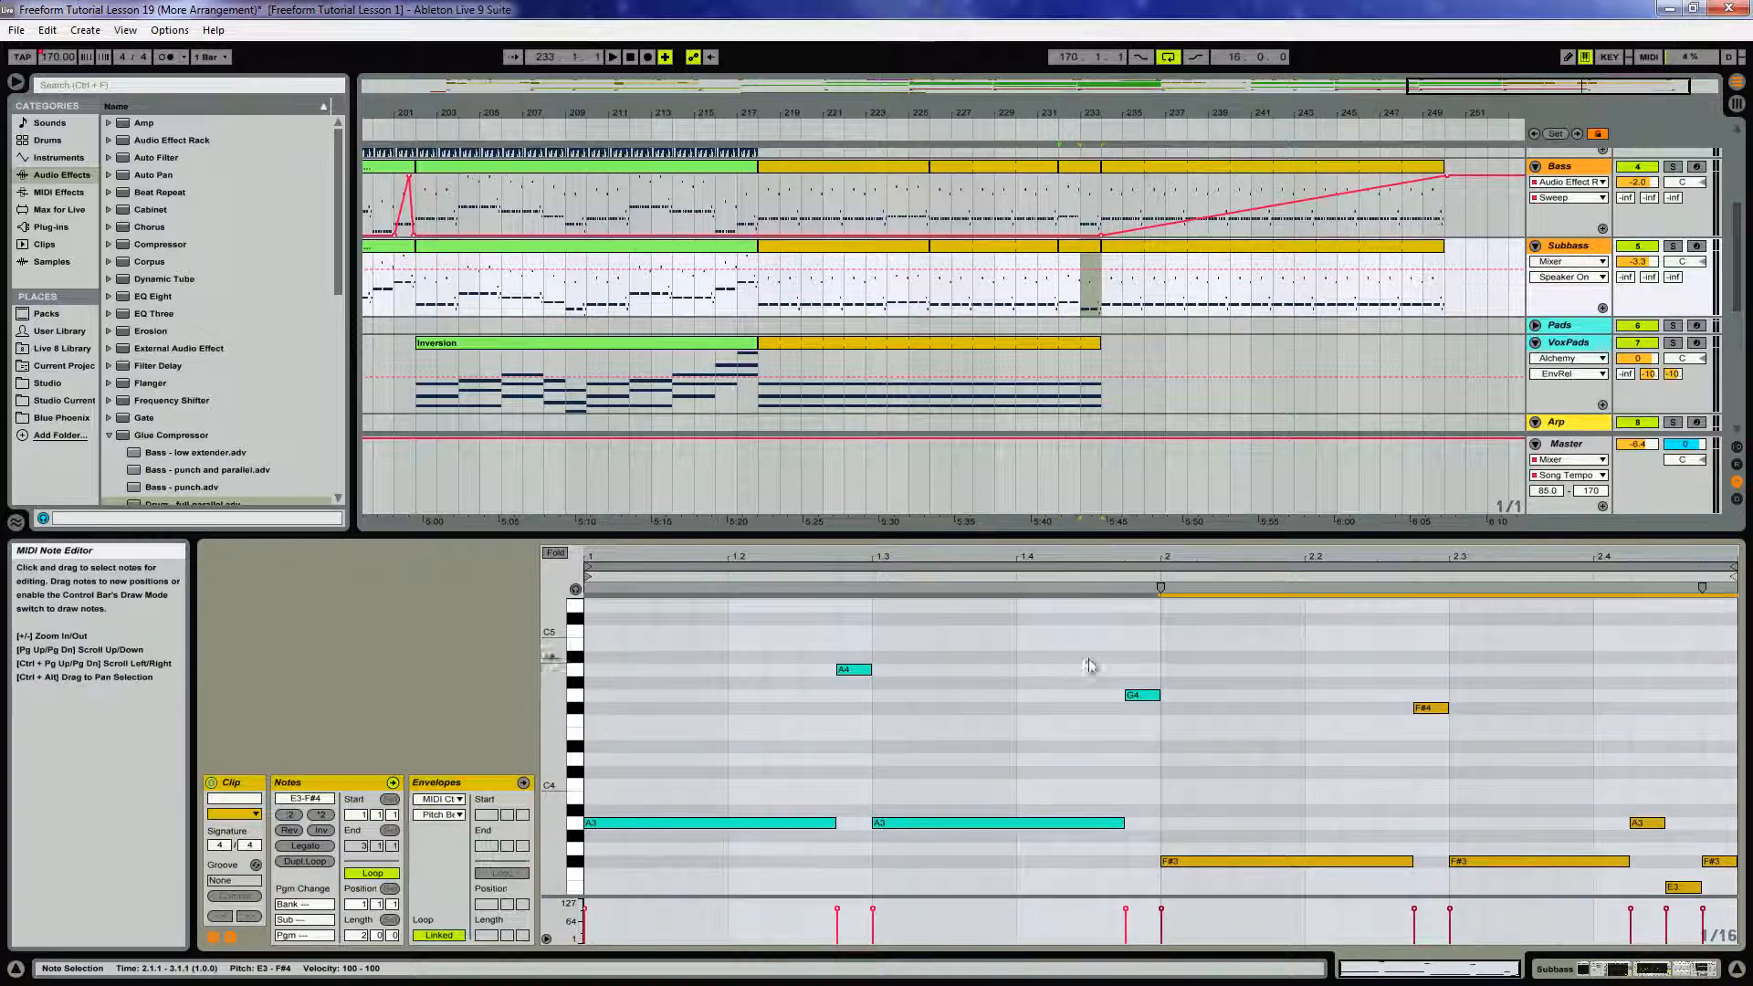
Raise the Subbass note at 1.4.4 to G#4 and play the arrangement from bar 230 to check the transition
{"action": "left_click", "coordinate": [1141, 694]}
{"action": "key", "text": "Up"}
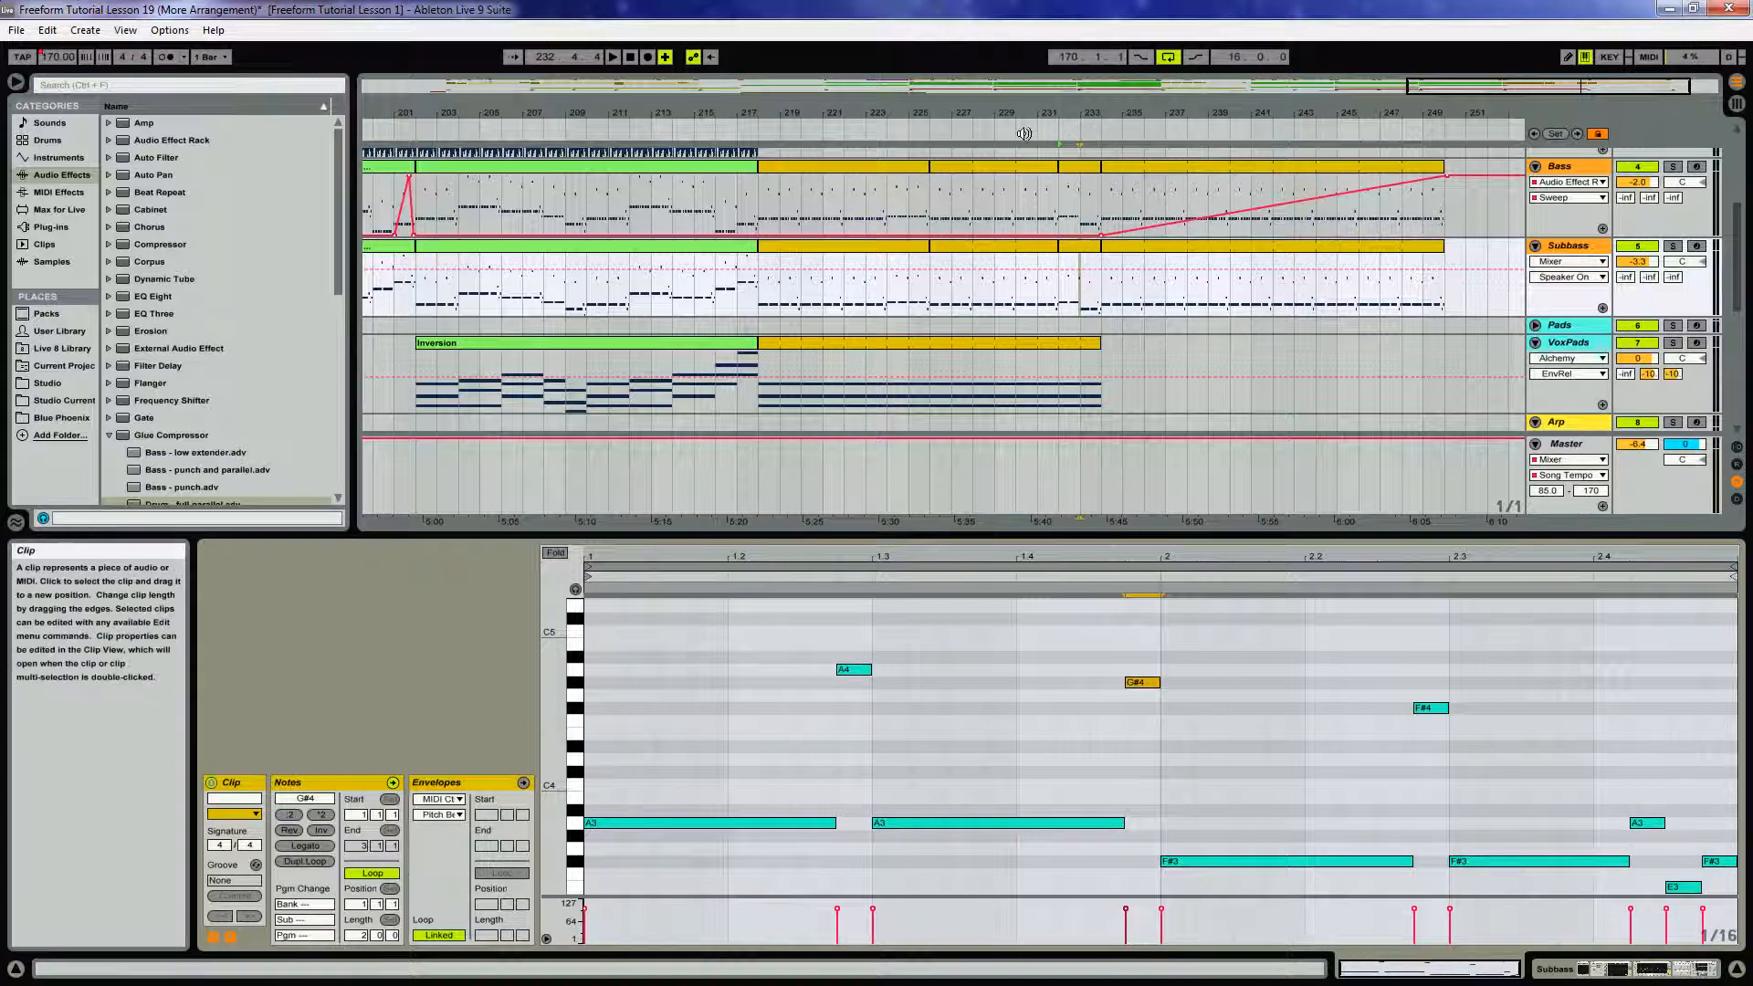
{"action": "left_click", "coordinate": [1013, 131]}
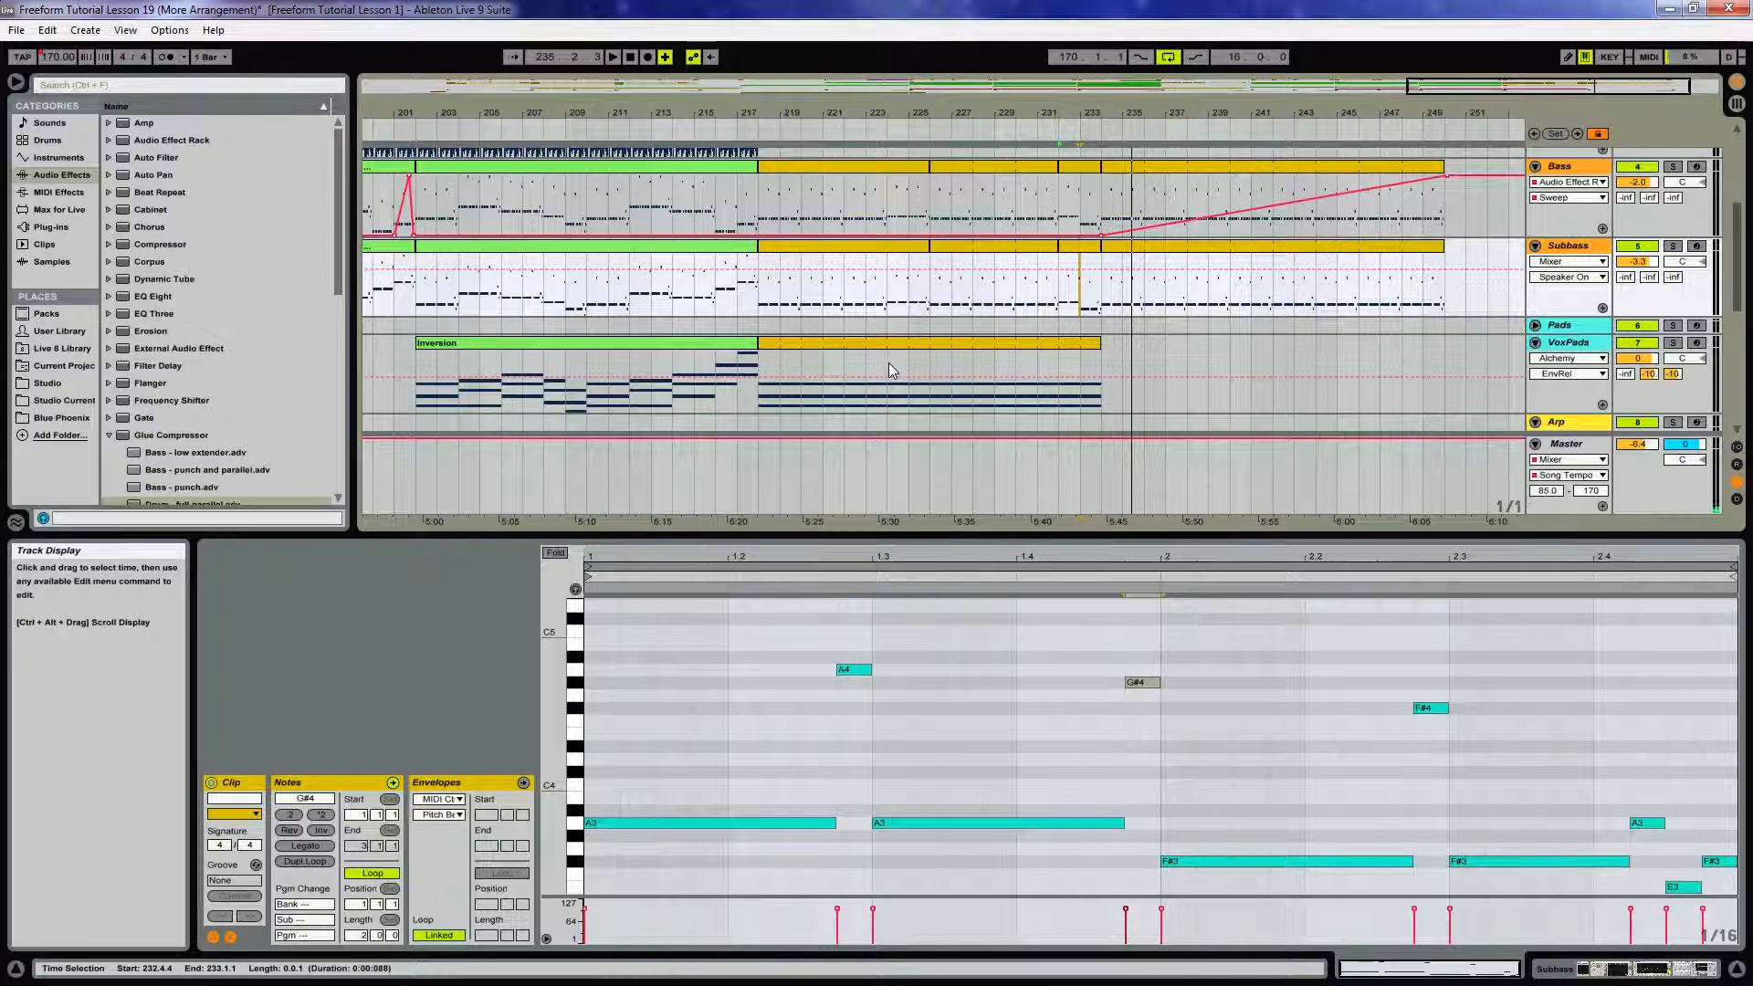
Set the loop length of the VoxPads clip at bar 218 to two bars and extend its chord notes across both bars
{"action": "left_click", "coordinate": [791, 342]}
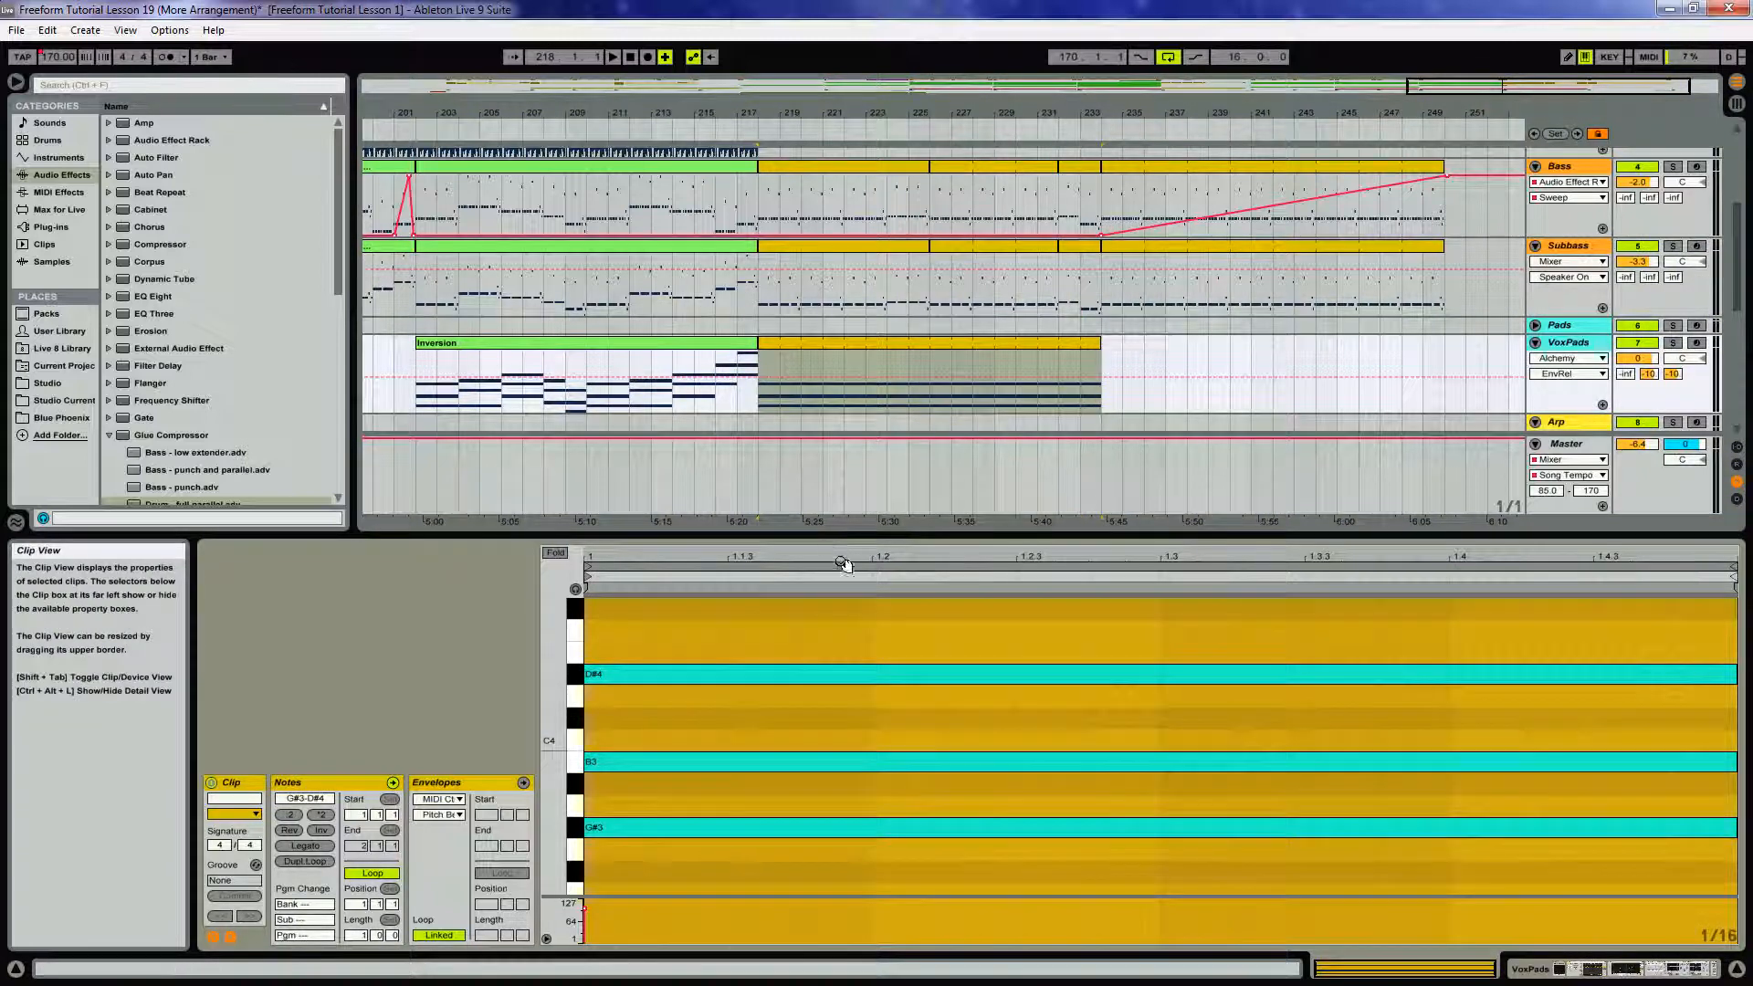
{"action": "left_click", "coordinate": [803, 365]}
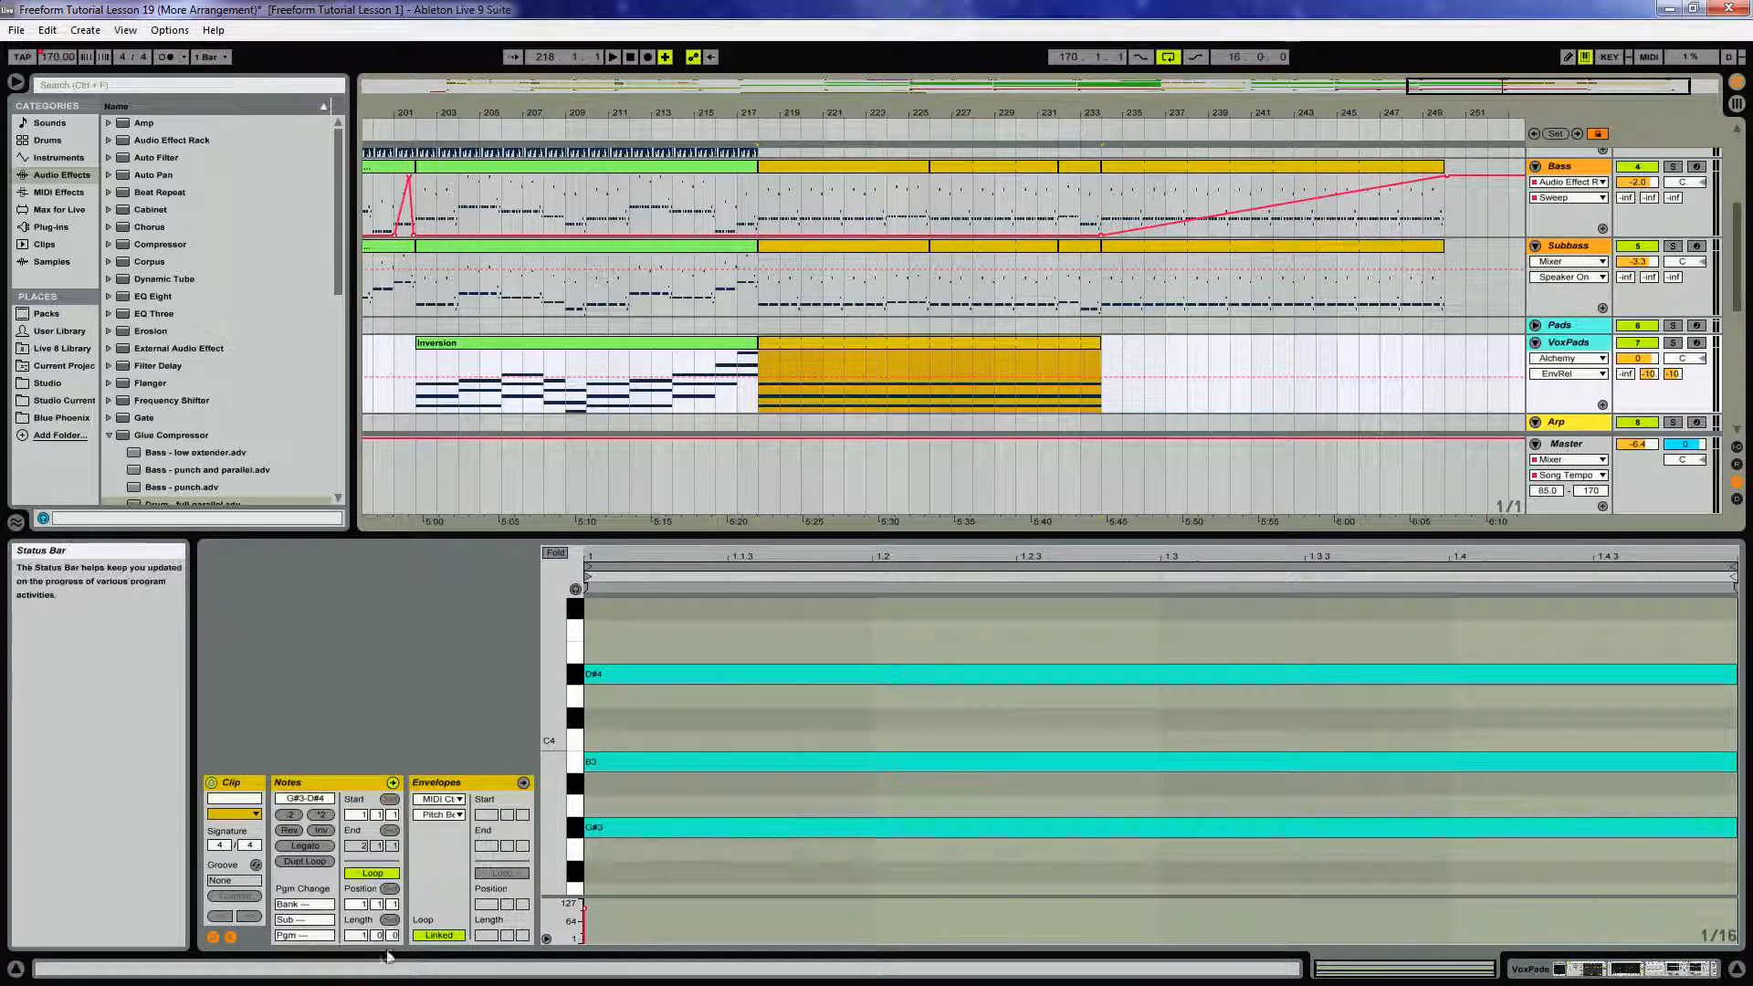
{"action": "left_click", "coordinate": [356, 935]}
{"action": "type", "text": "2"}
{"action": "key", "text": "Return"}
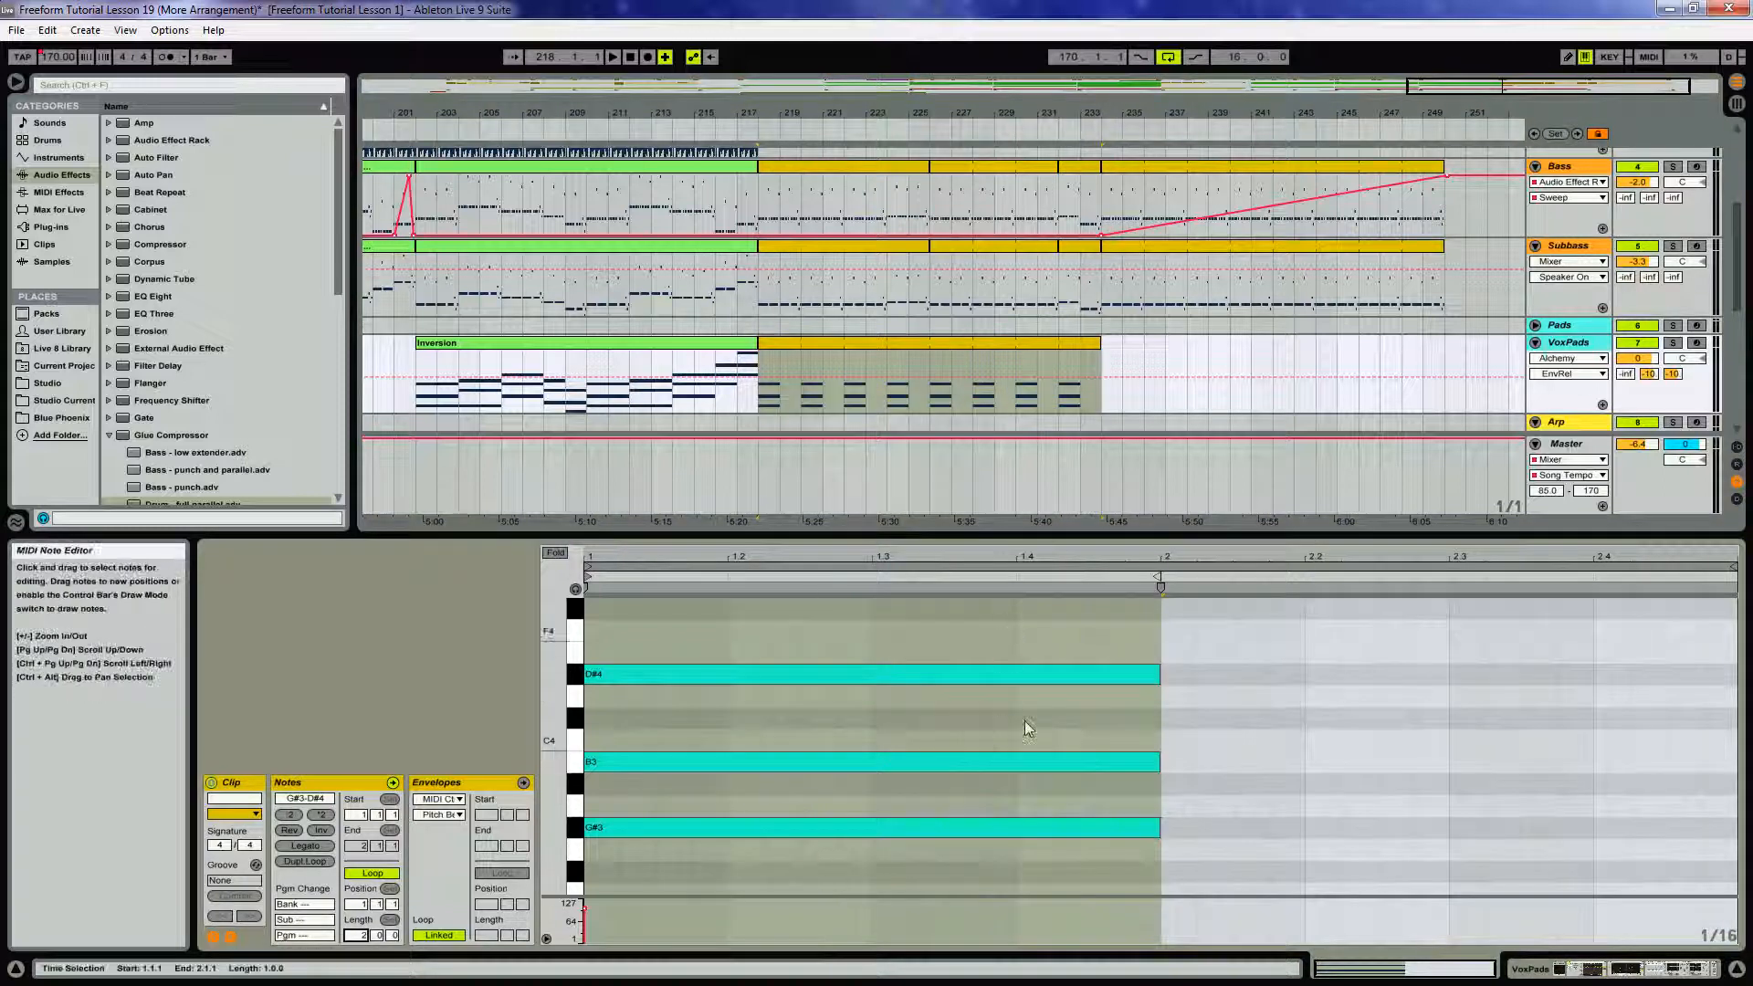
{"action": "key", "text": "ctrl+a"}
{"action": "left_click_drag", "start_coordinate": [1161, 826], "coordinate": [1730, 858]}
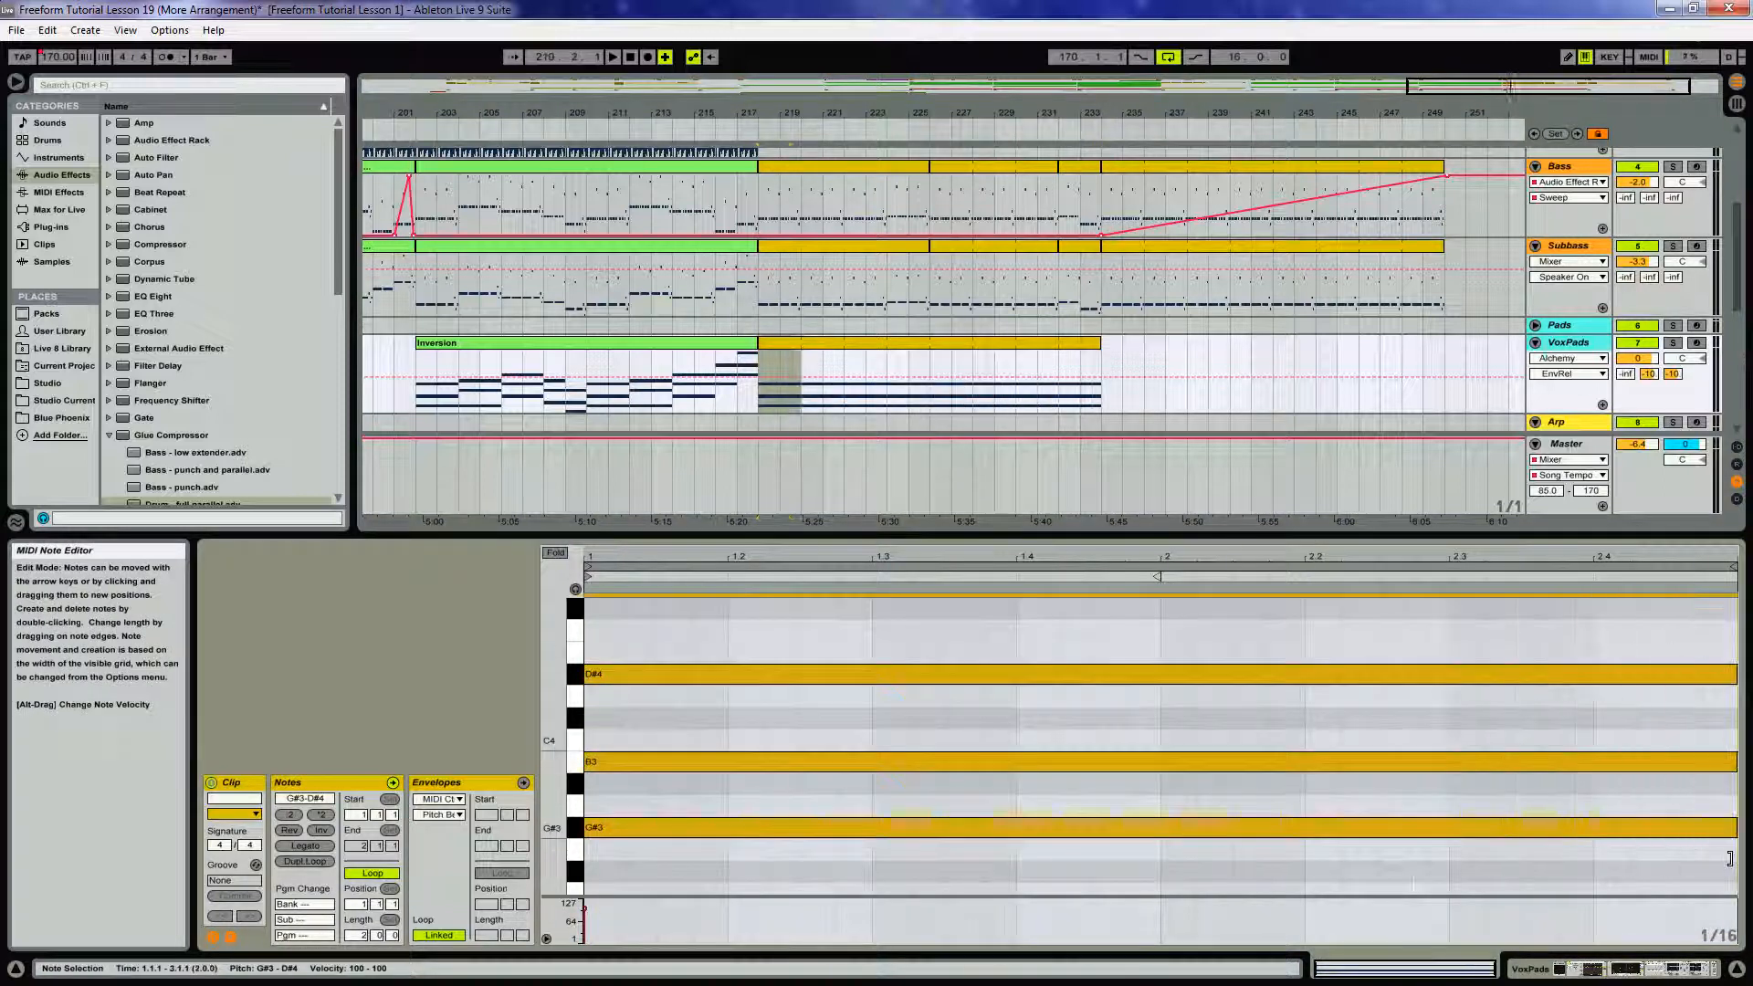
Play the arrangement from bar 218 and briefly solo the VoxPads track to check the extended chord
{"action": "left_click", "coordinate": [863, 372]}
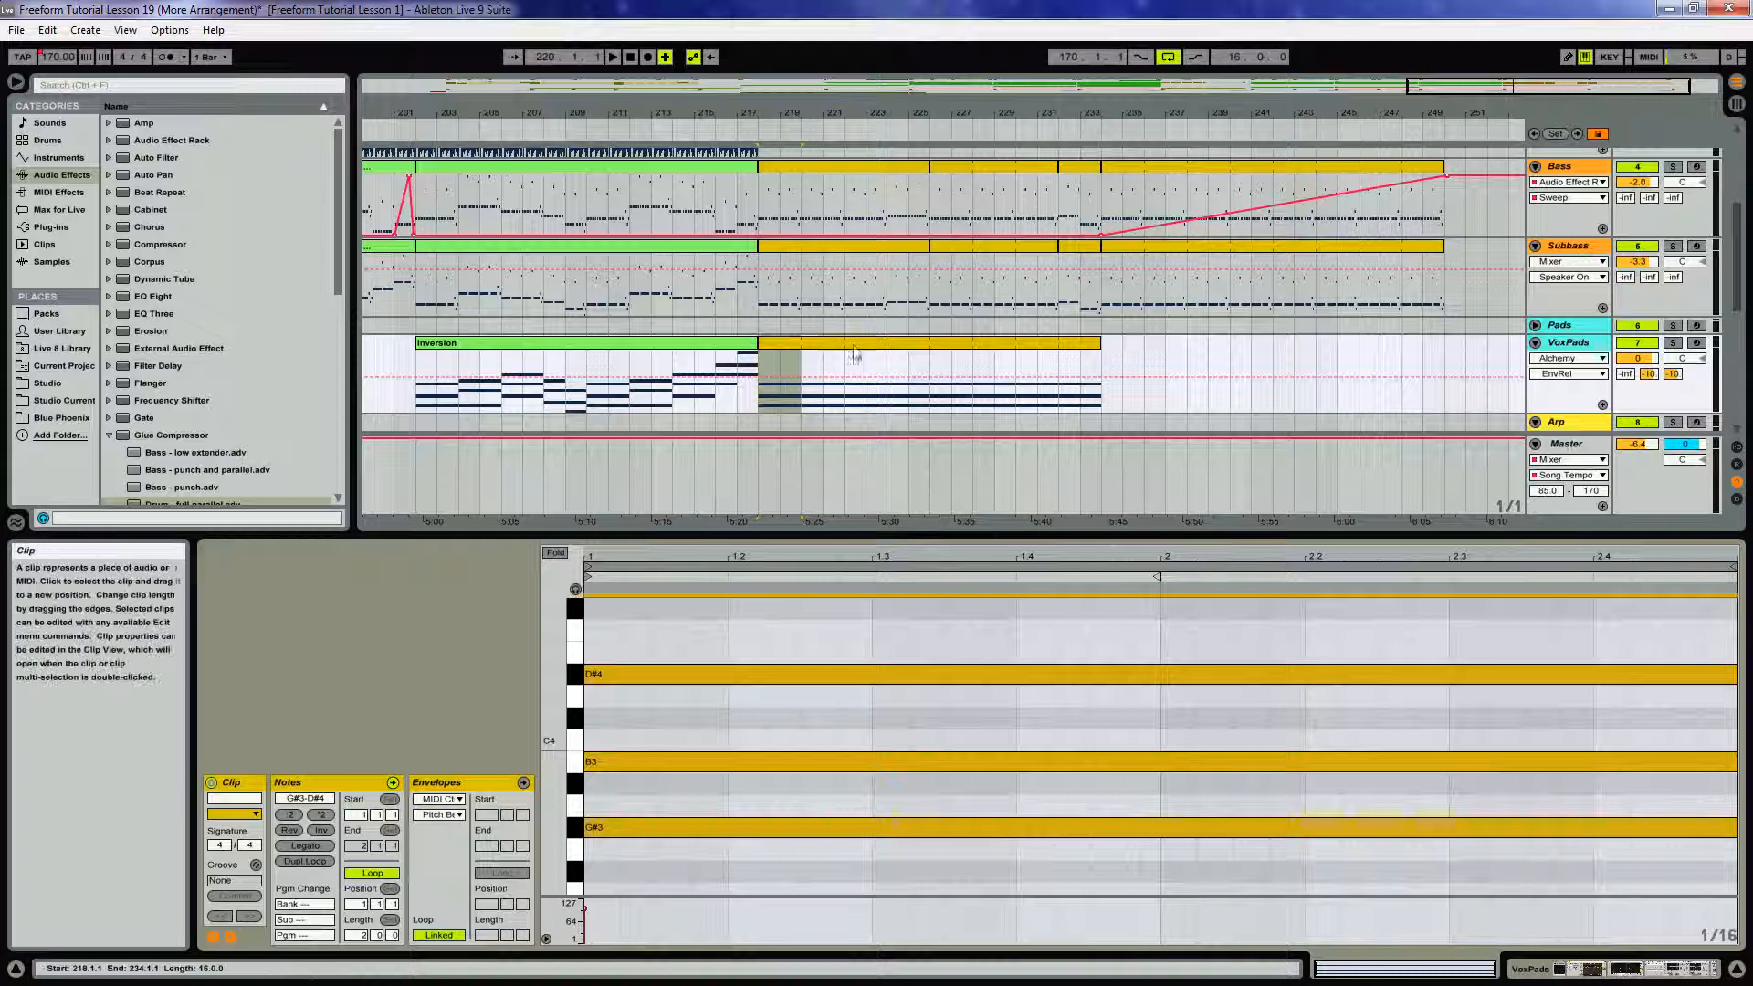
{"action": "left_click", "coordinate": [753, 127]}
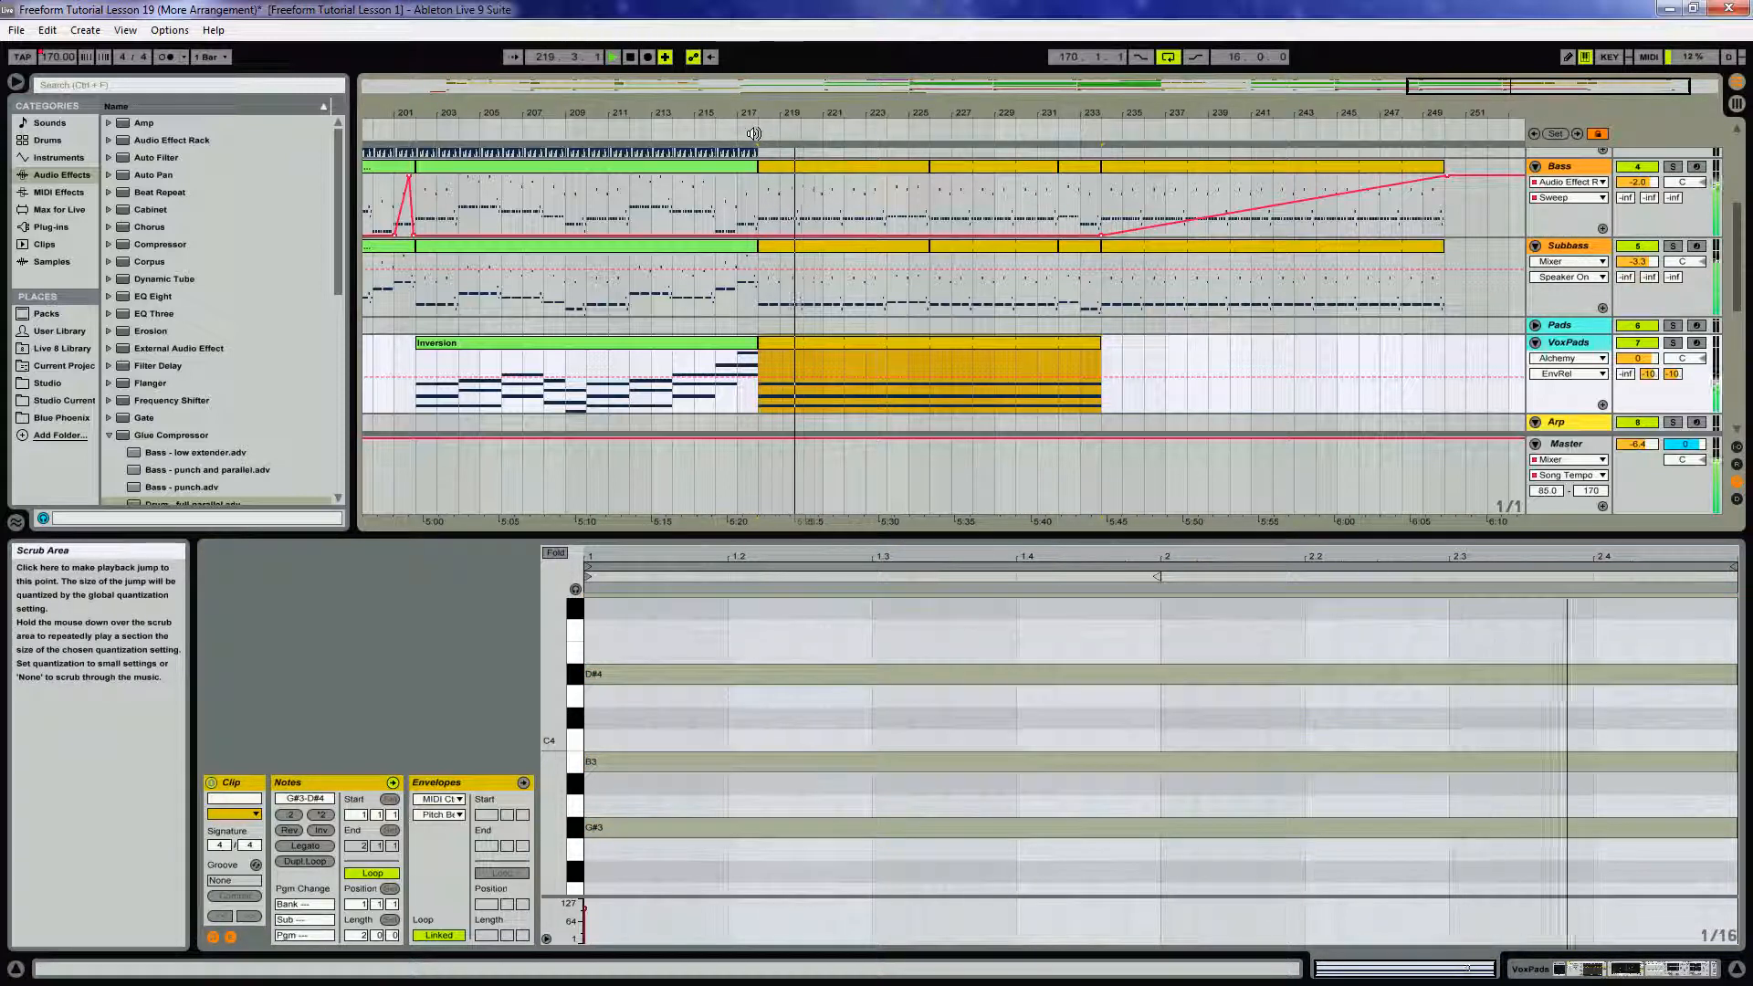
{"action": "left_click", "coordinate": [1674, 345]}
{"action": "left_click", "coordinate": [1674, 344]}
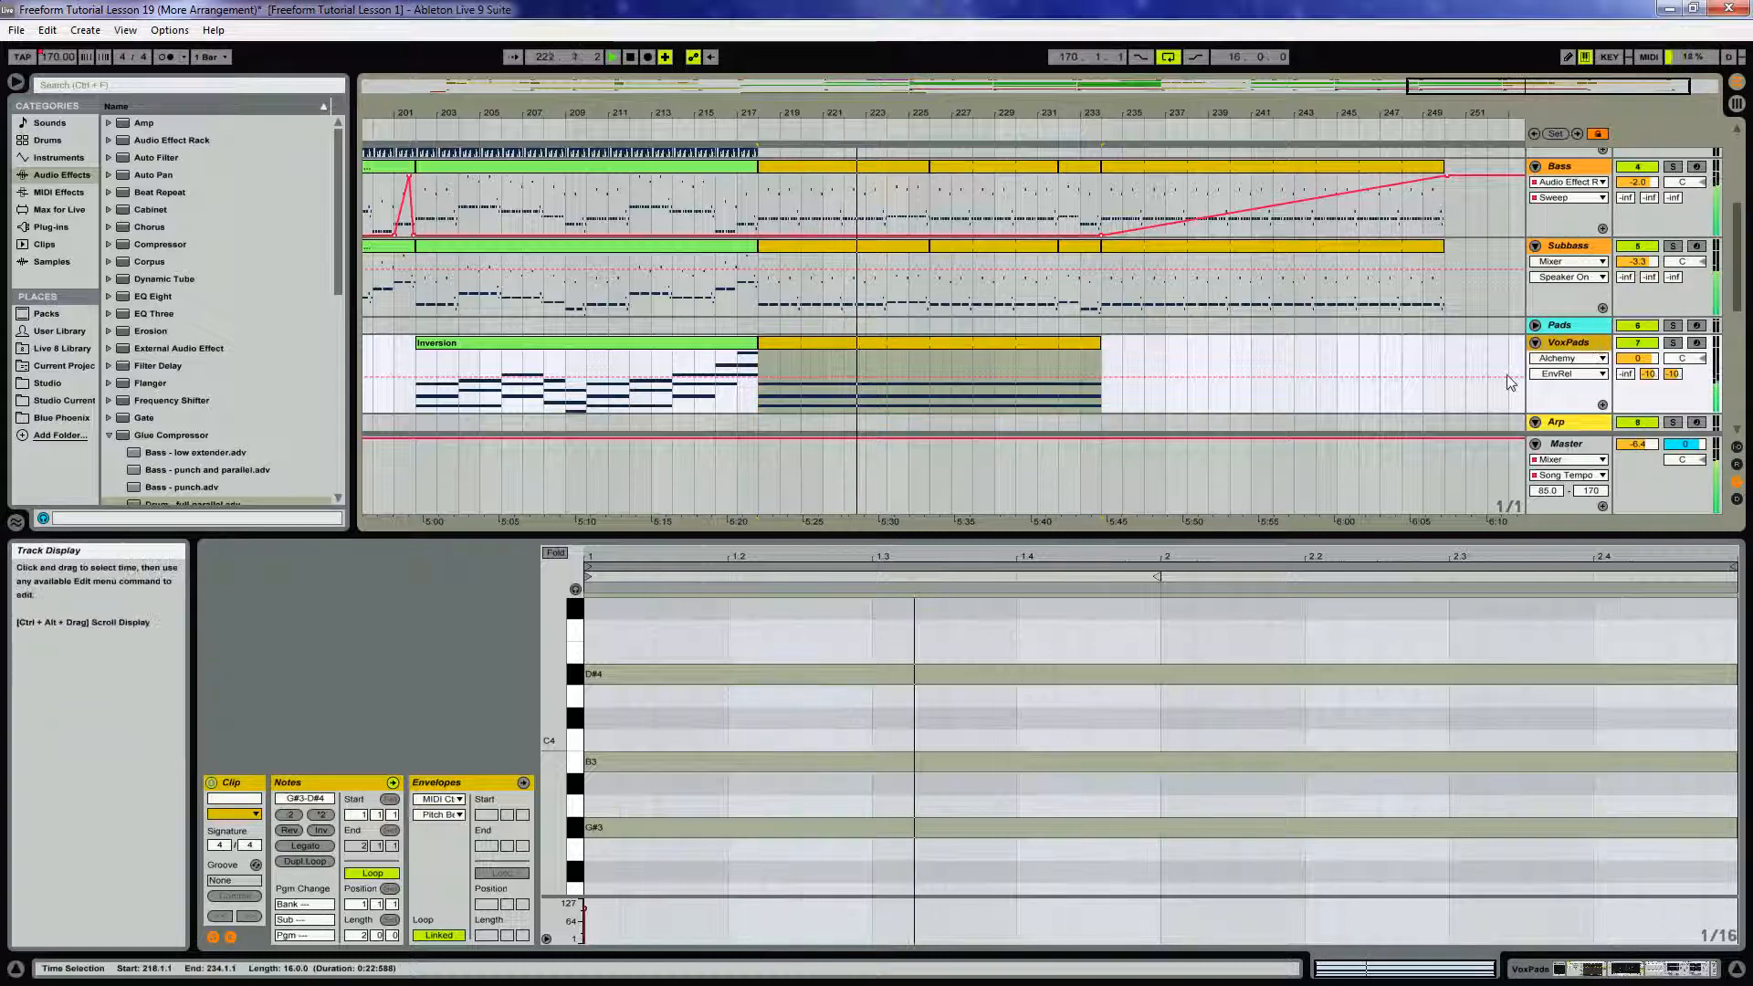
Show the Audio Effect Rack's Sweep automation on the VoxPads track
{"action": "left_click", "coordinate": [1587, 359]}
{"action": "left_click", "coordinate": [1576, 427]}
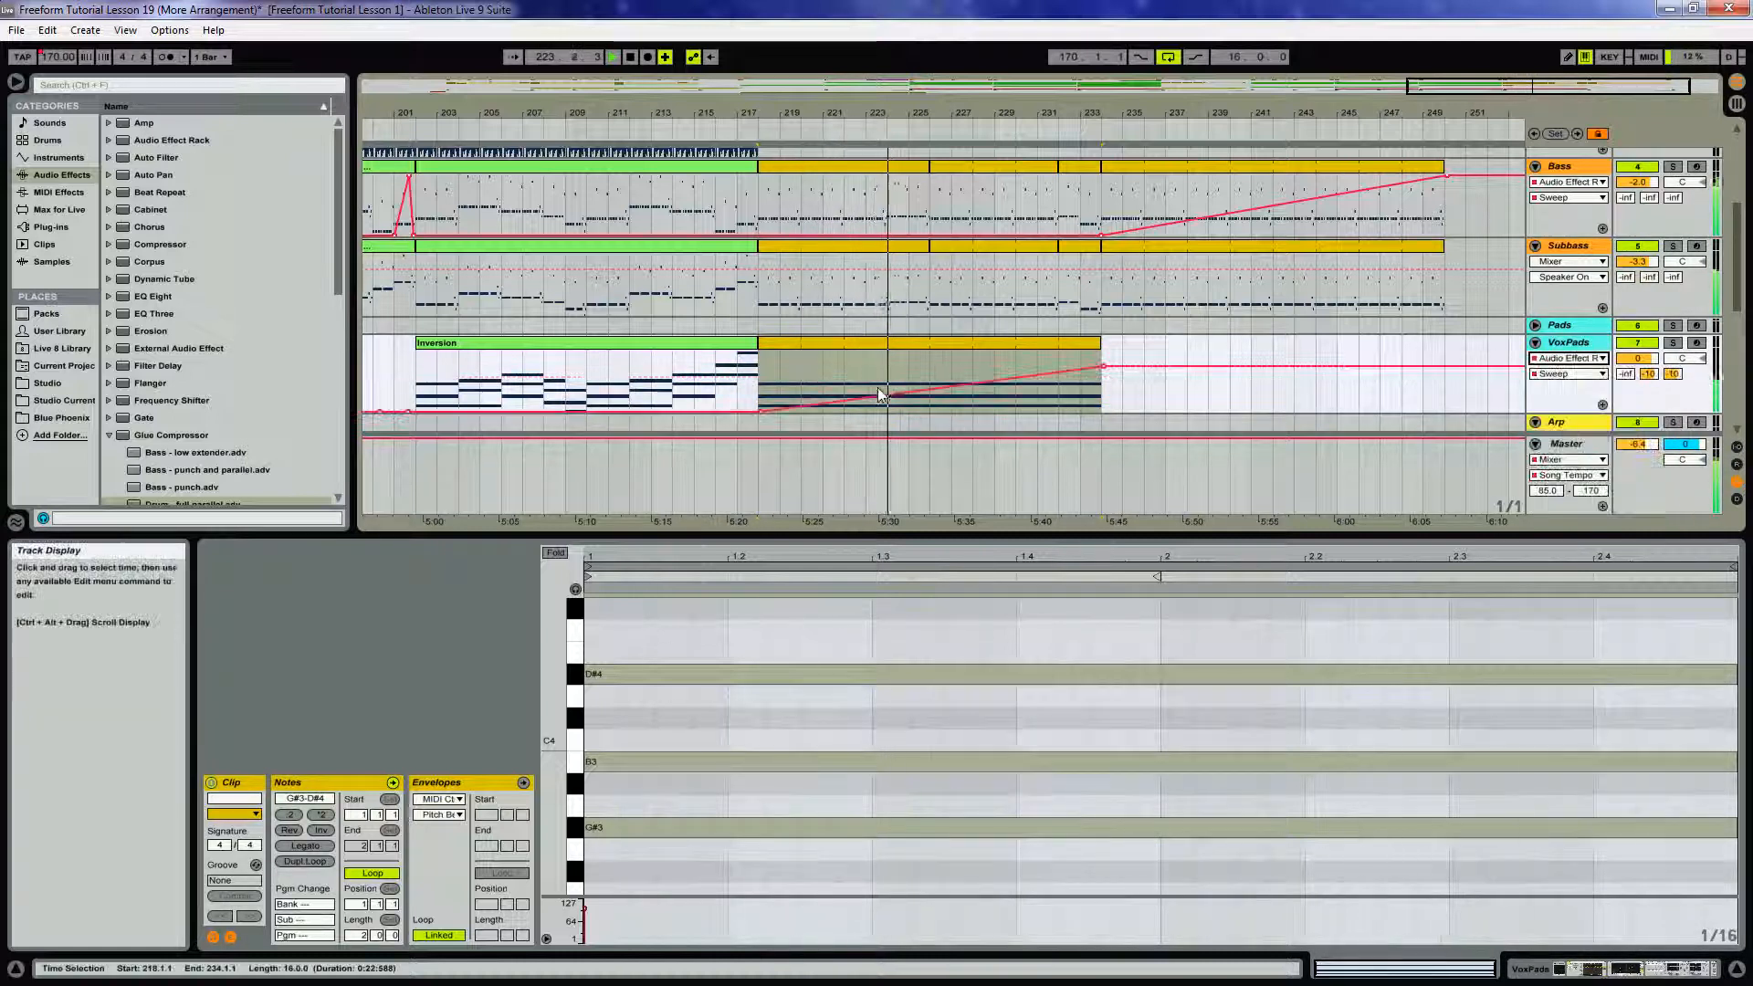
Split off bars 224 to 226 of the VoxPads clip and change the chord there to A3, C#4 and E4
{"action": "left_click", "coordinate": [931, 370]}
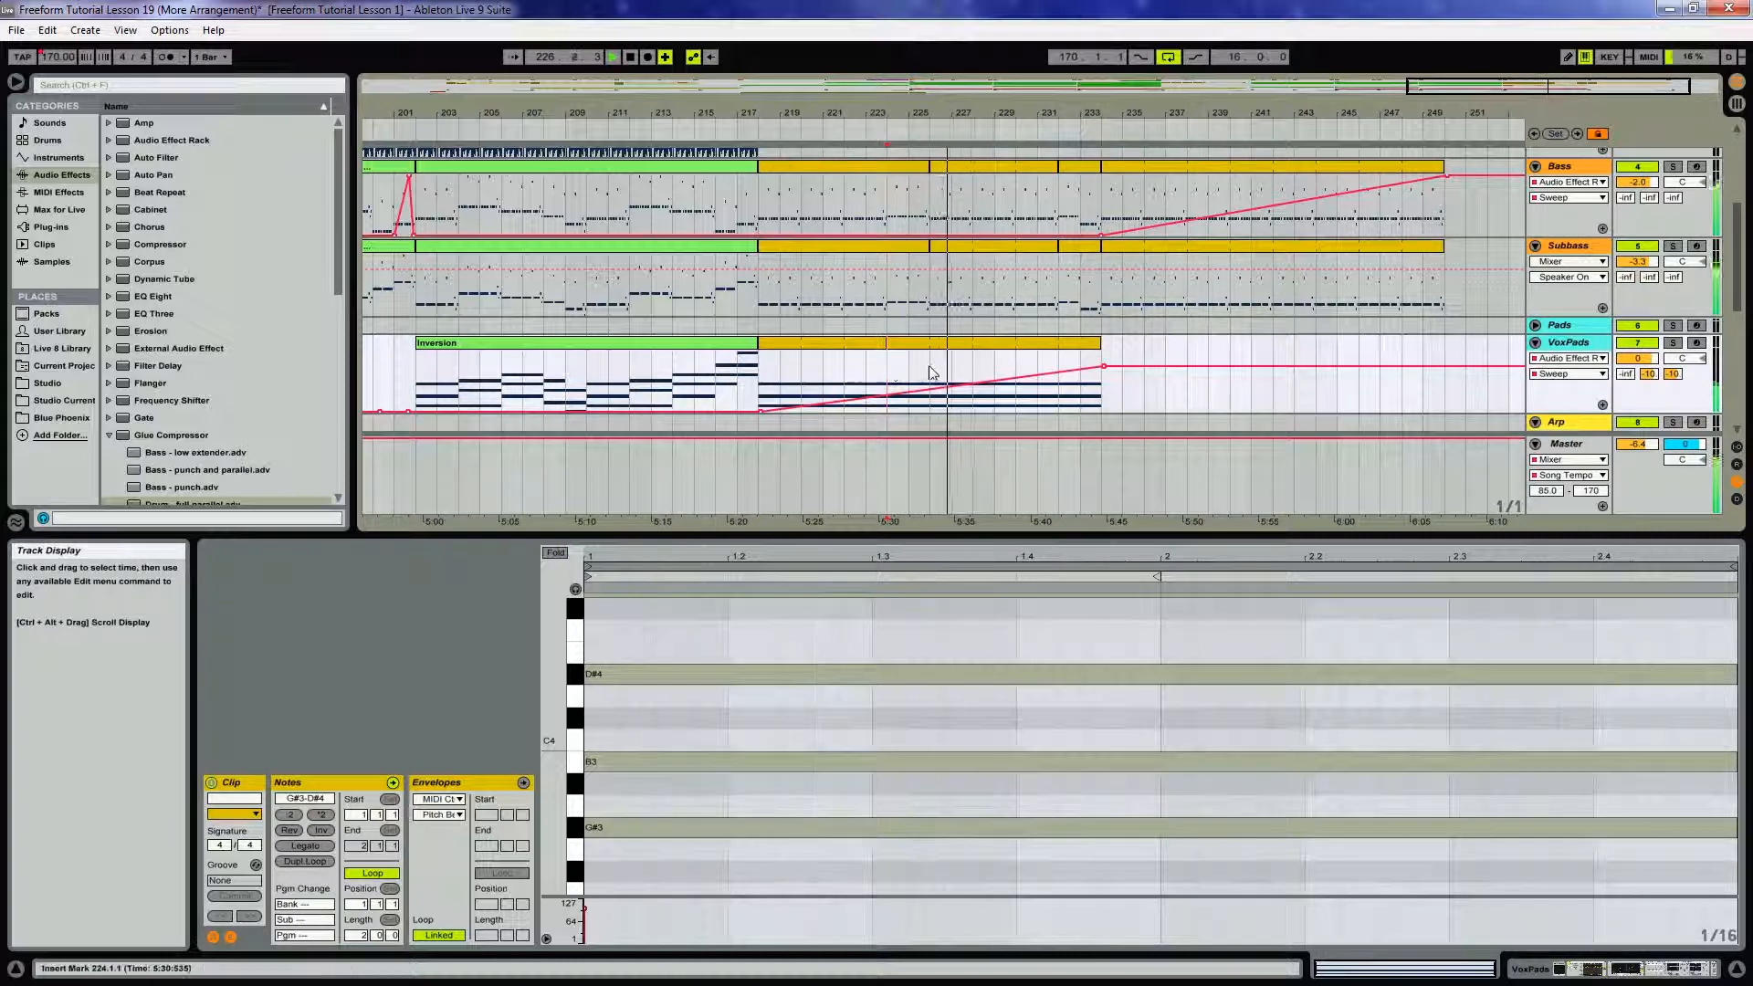
{"action": "key", "text": "space"}
{"action": "left_click", "coordinate": [908, 374]}
{"action": "left_click_drag", "start_coordinate": [754, 637], "coordinate": [760, 848]}
{"action": "left_click_drag", "start_coordinate": [661, 819], "coordinate": [653, 796]}
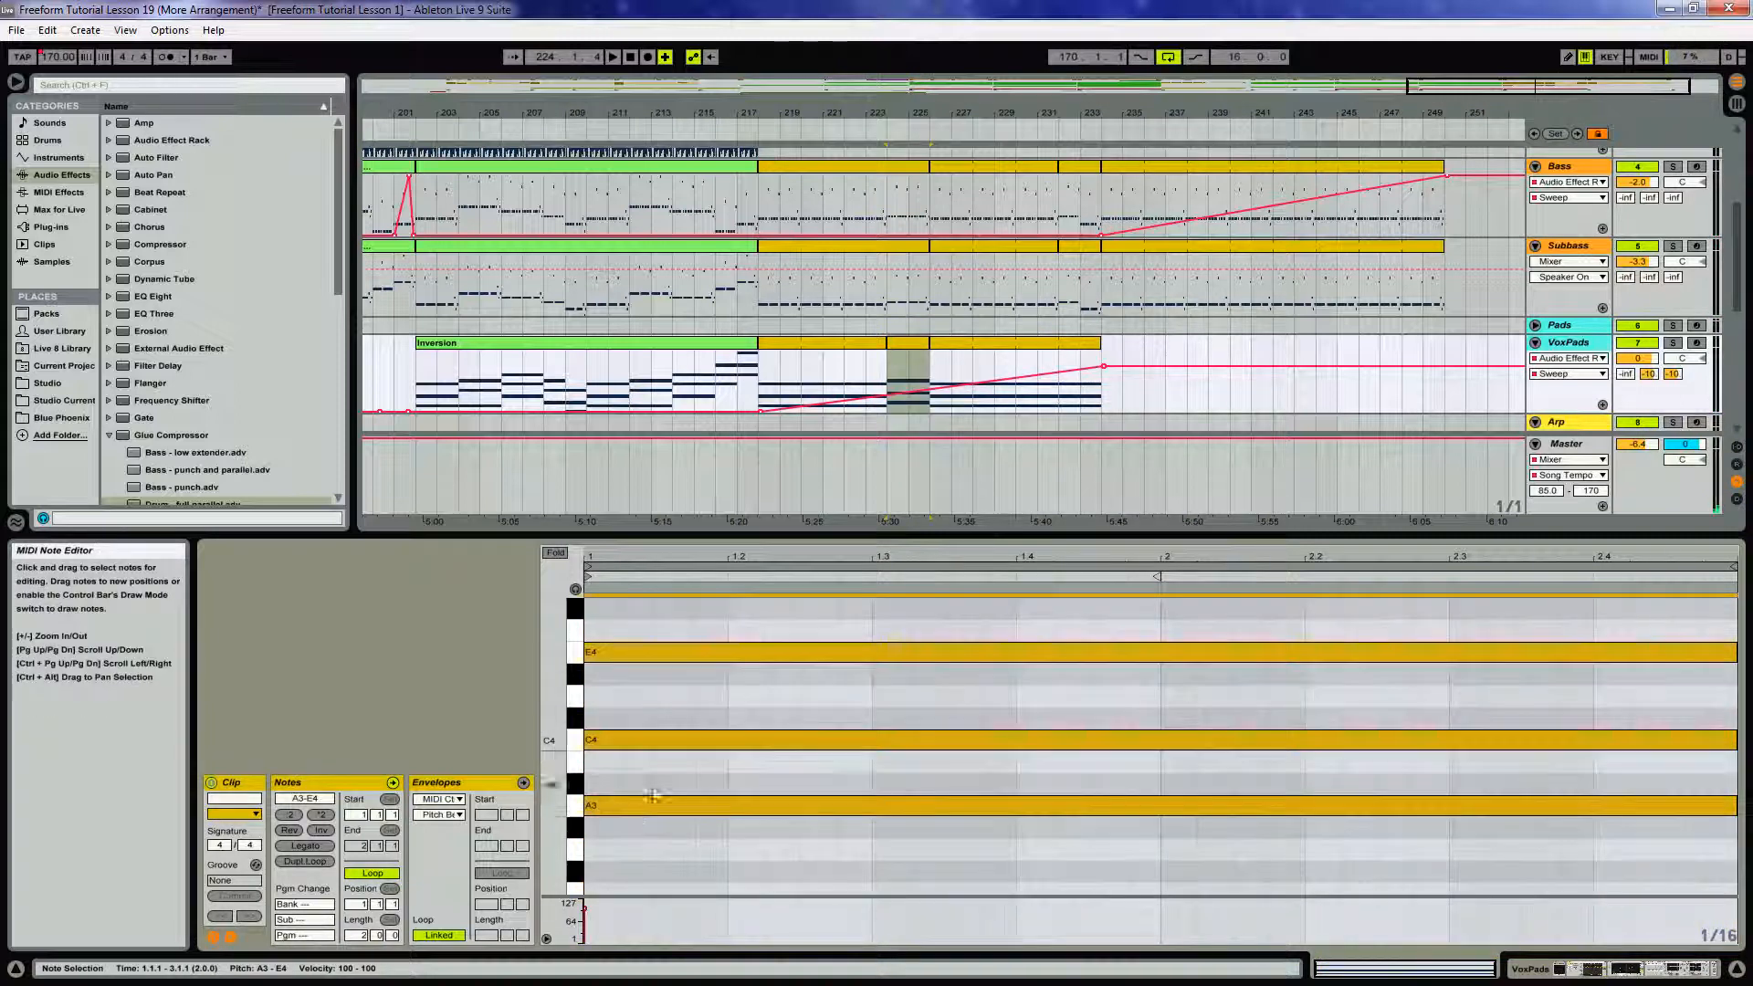
{"action": "left_click_drag", "start_coordinate": [604, 717], "coordinate": [649, 760]}
{"action": "key", "text": "Up"}
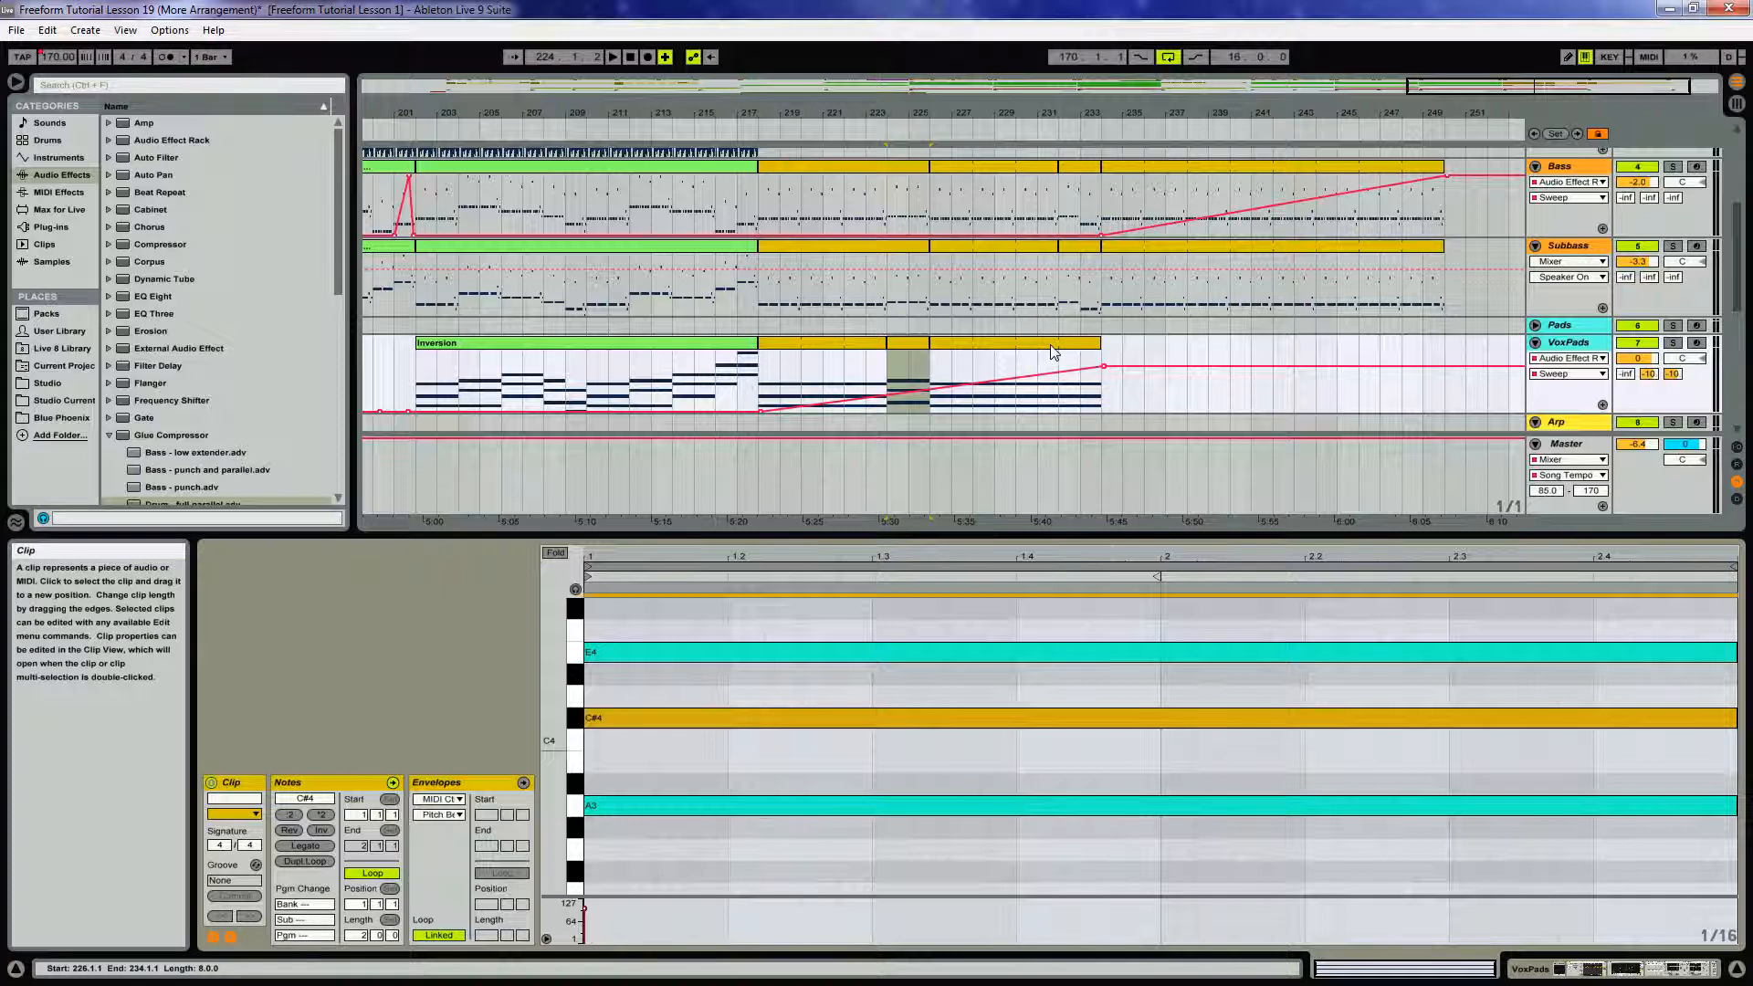
Copy the two-bar VoxPads clip from bar 224 to bar 232 and split its chord into two one-bar chords
{"action": "left_click_drag", "start_coordinate": [916, 352], "coordinate": [1081, 344]}
{"action": "double_click", "coordinate": [1081, 343]}
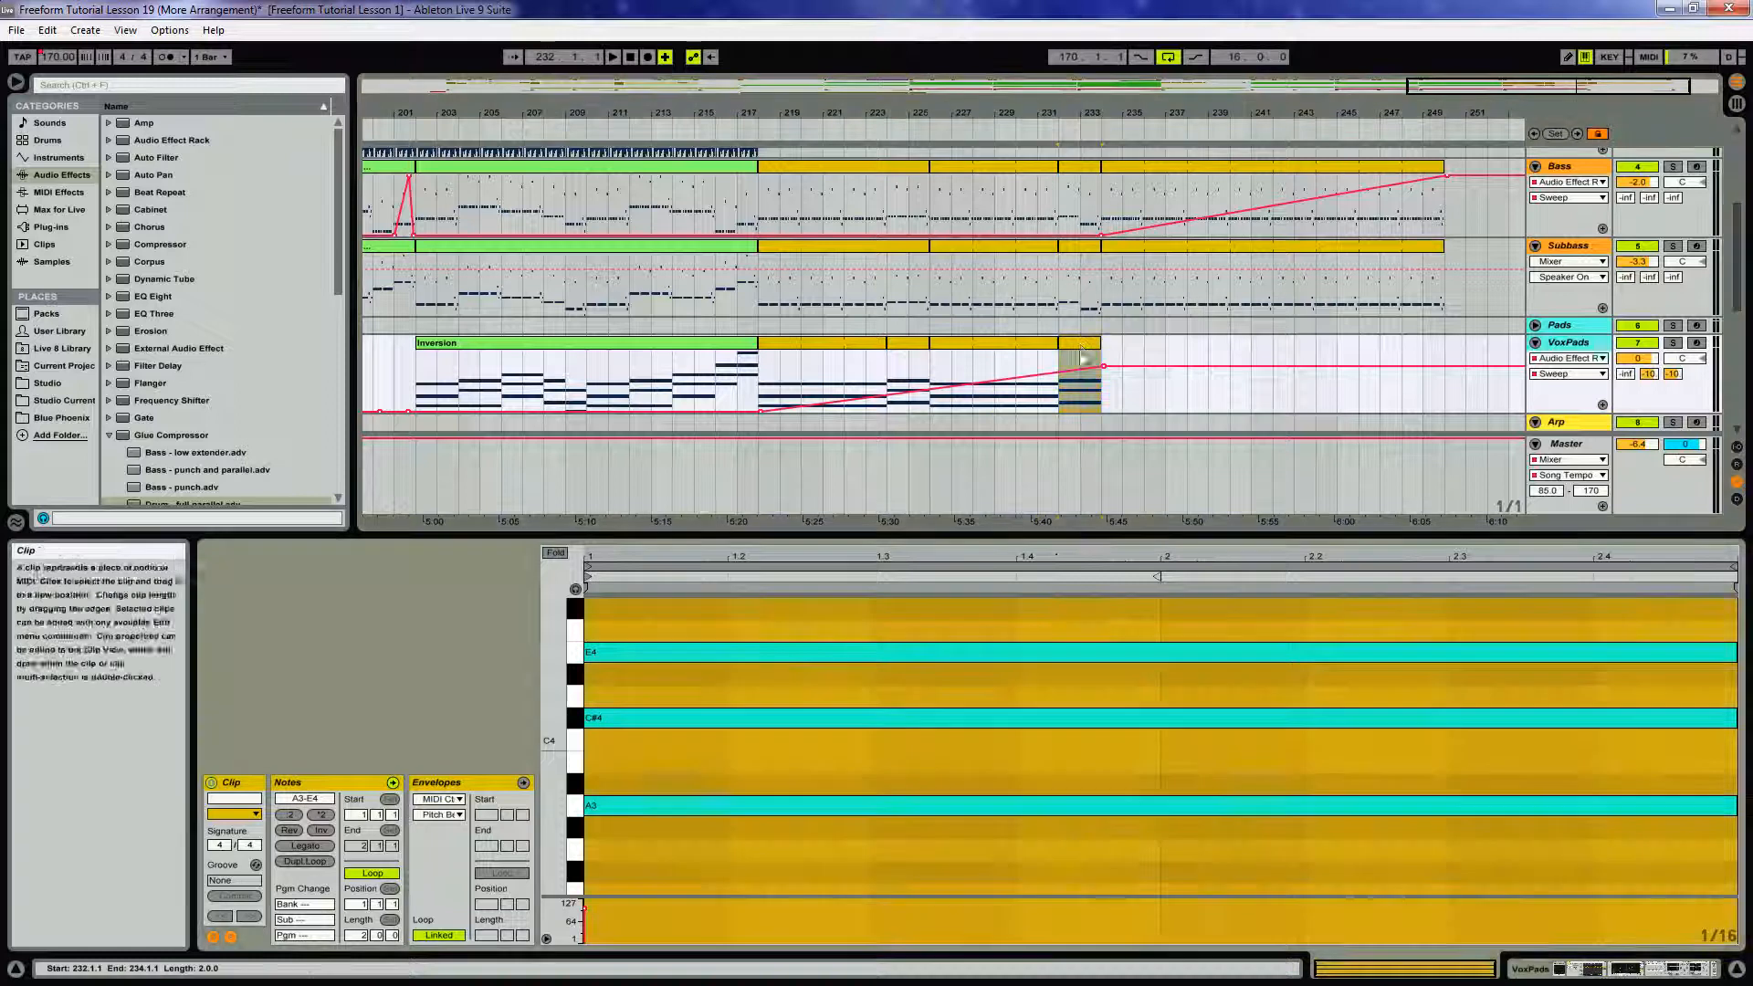
{"action": "key", "text": "ctrl+a"}
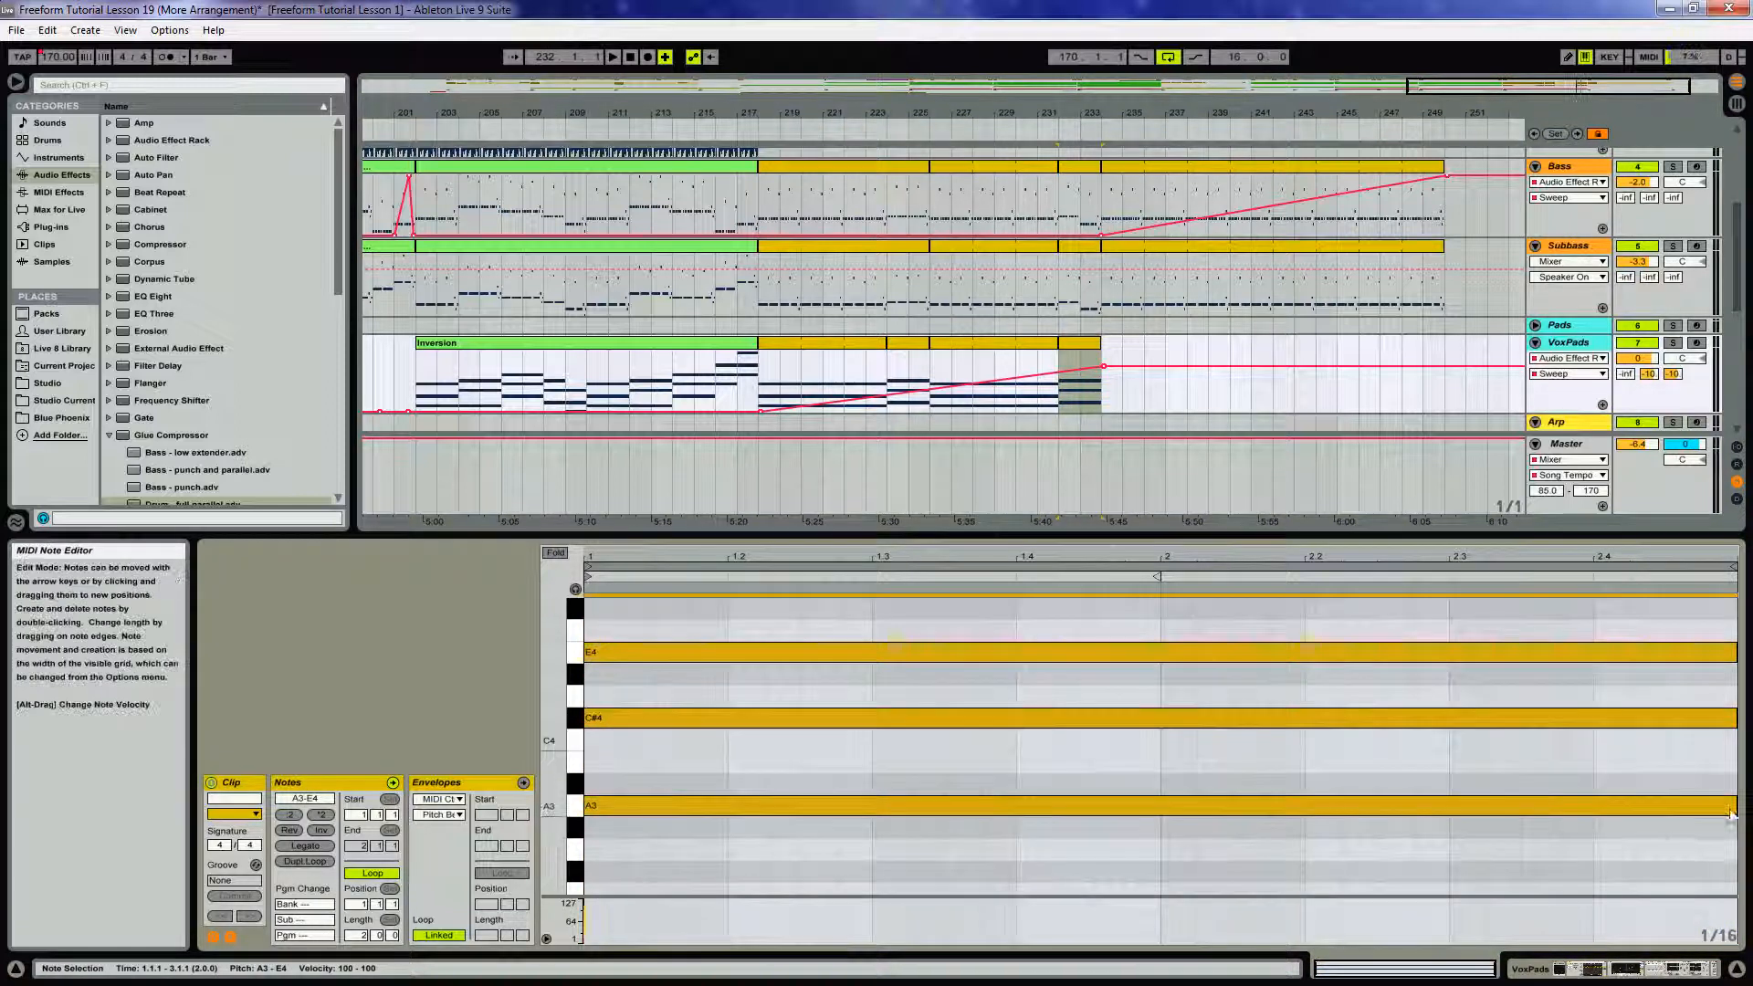
{"action": "left_click_drag", "start_coordinate": [1733, 805], "coordinate": [1161, 782]}
{"action": "key", "text": "ctrl+d"}
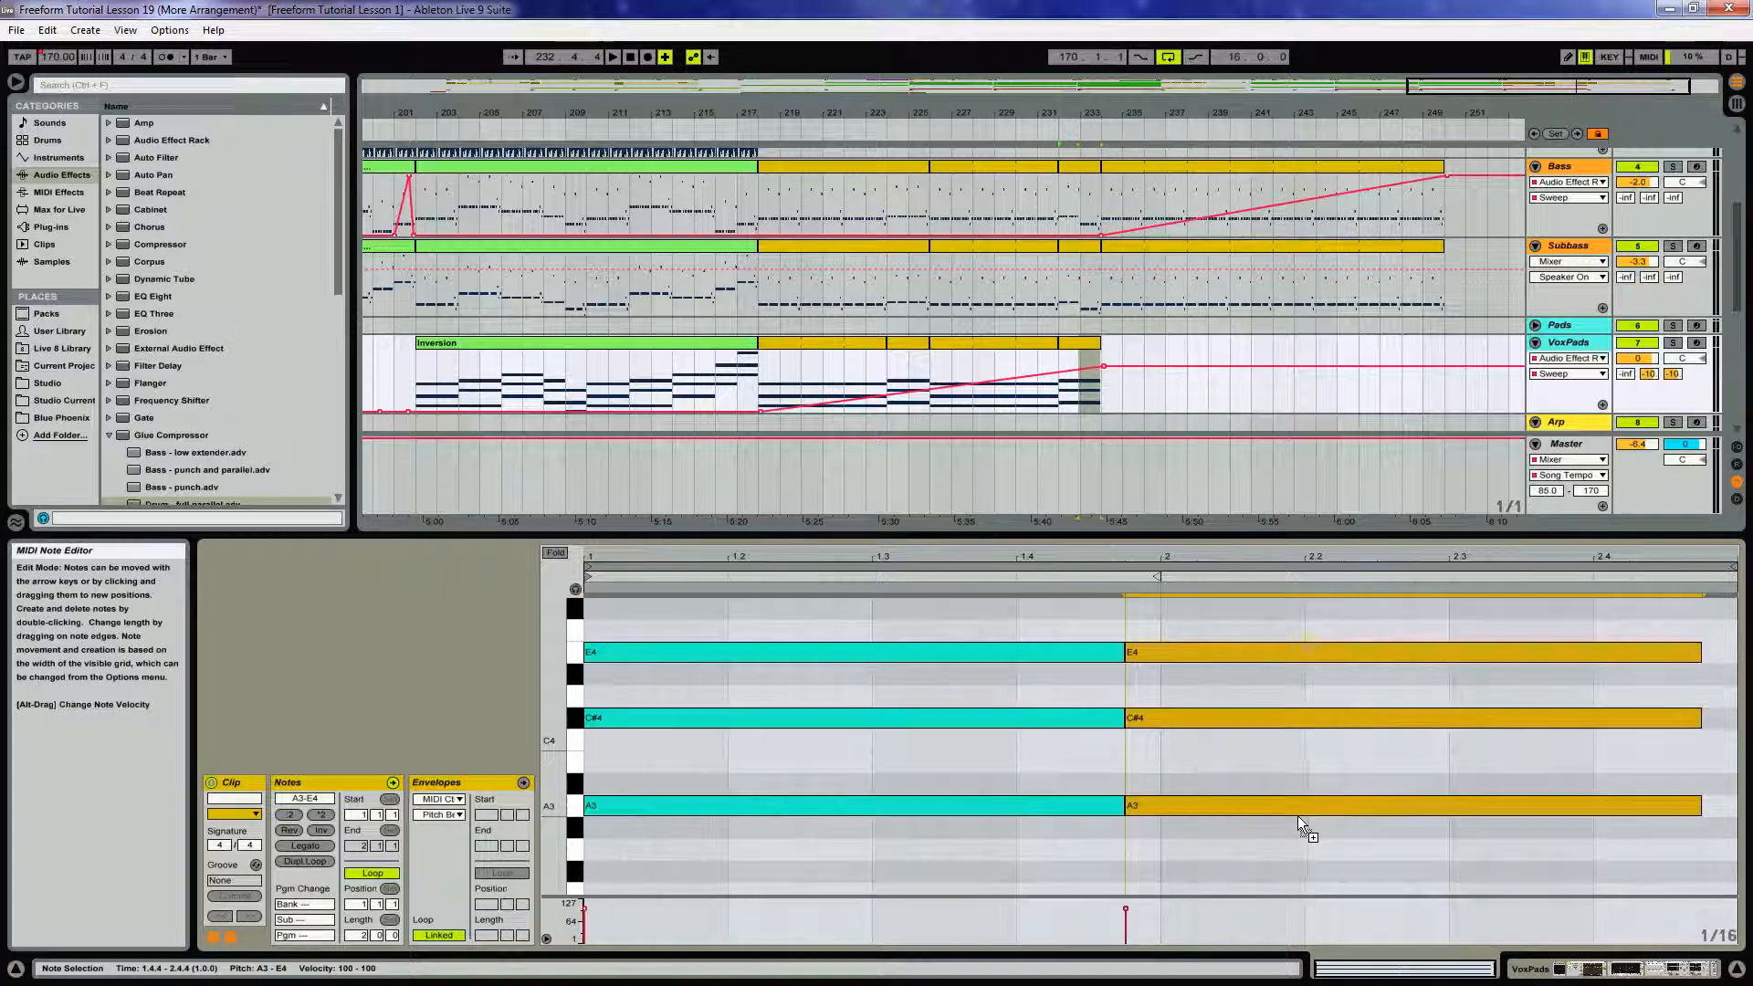
Lower the second-bar chord to F#3, A3 and C#4 and play the arrangement from about bar 217
{"action": "key", "text": "Down"}
{"action": "key", "text": "Down"}
{"action": "key", "text": "Down"}
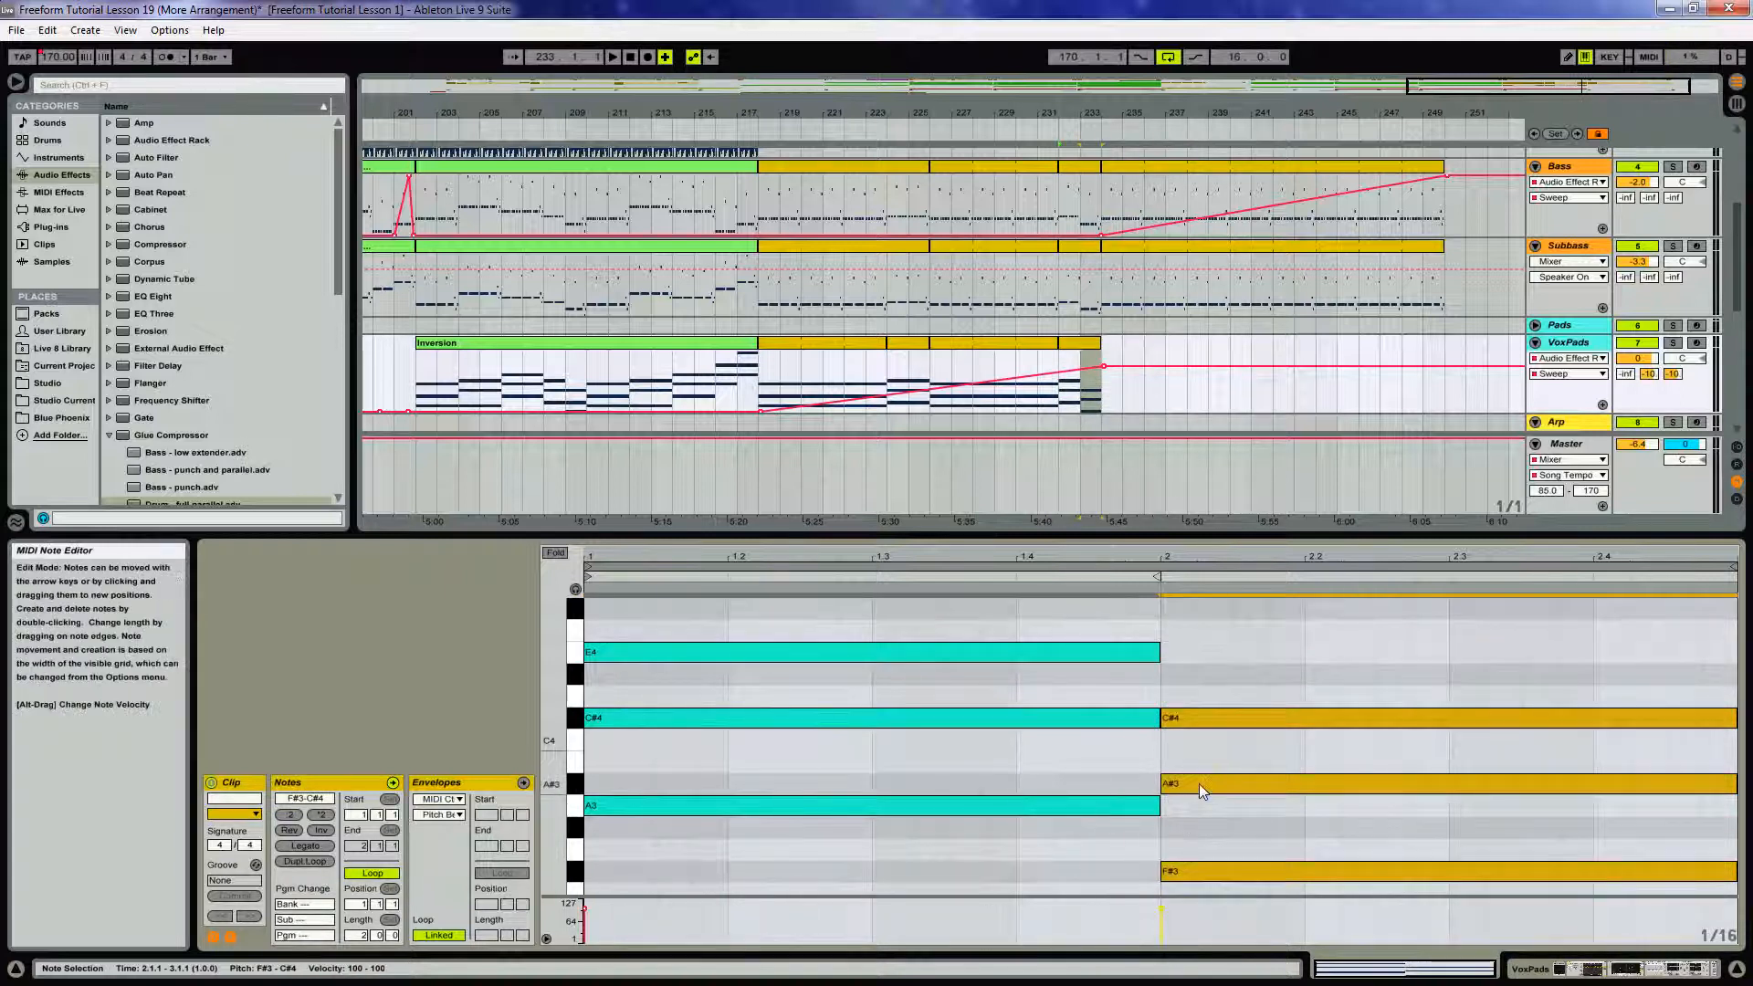
{"action": "left_click_drag", "start_coordinate": [1204, 774], "coordinate": [1251, 813]}
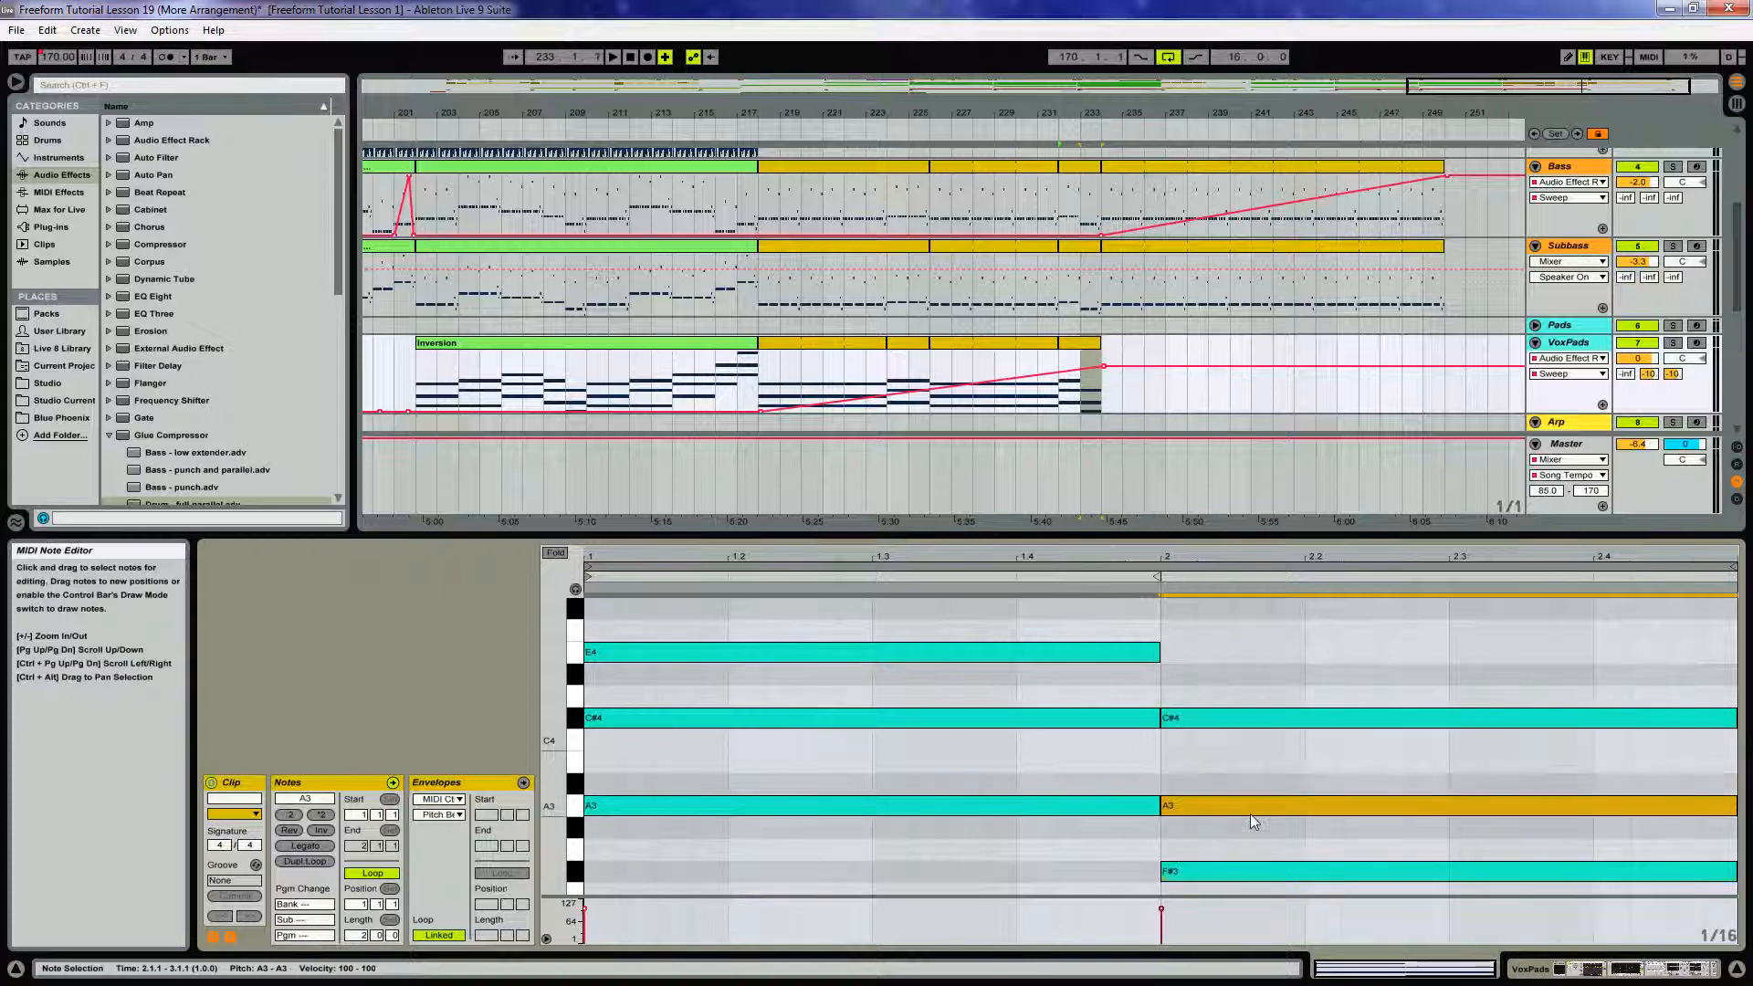
{"action": "left_click", "coordinate": [744, 127]}
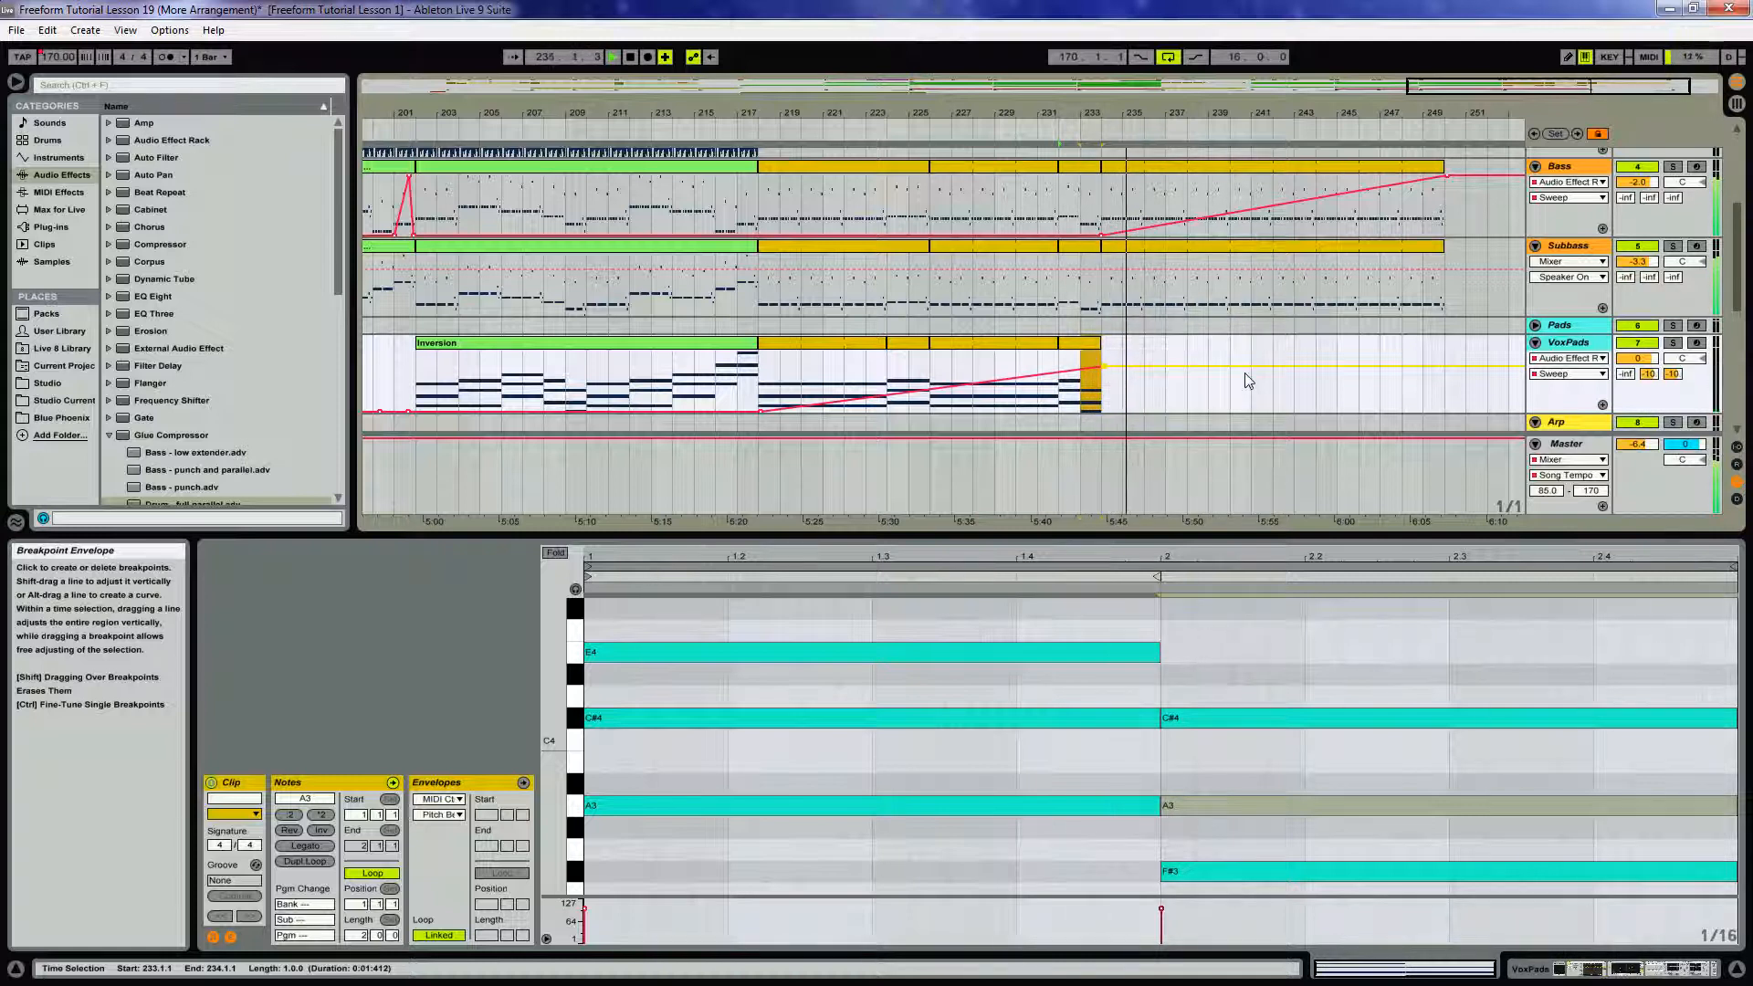
Try the second-bar VoxPads chord one octave higher and play the transition from just before bar 232
{"action": "double_click", "coordinate": [1286, 652]}
{"action": "left_click_drag", "start_coordinate": [1261, 641], "coordinate": [1269, 862]}
{"action": "key", "text": "Delete"}
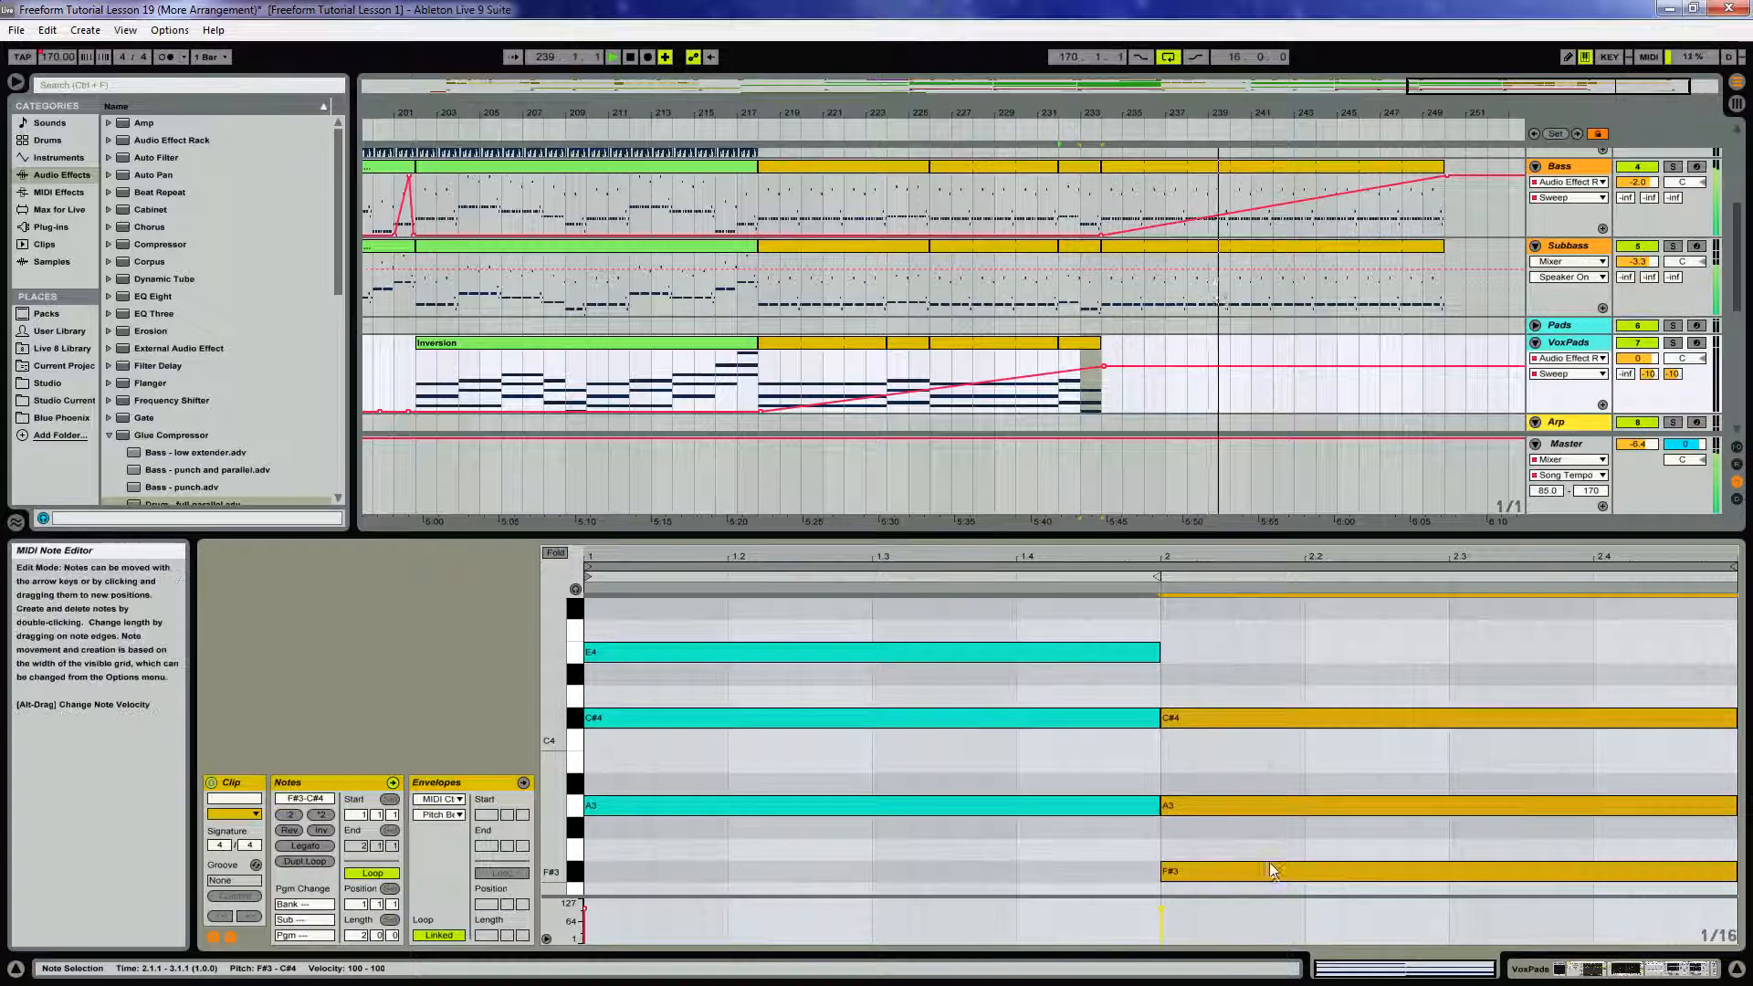
{"action": "key", "text": "shift+Up"}
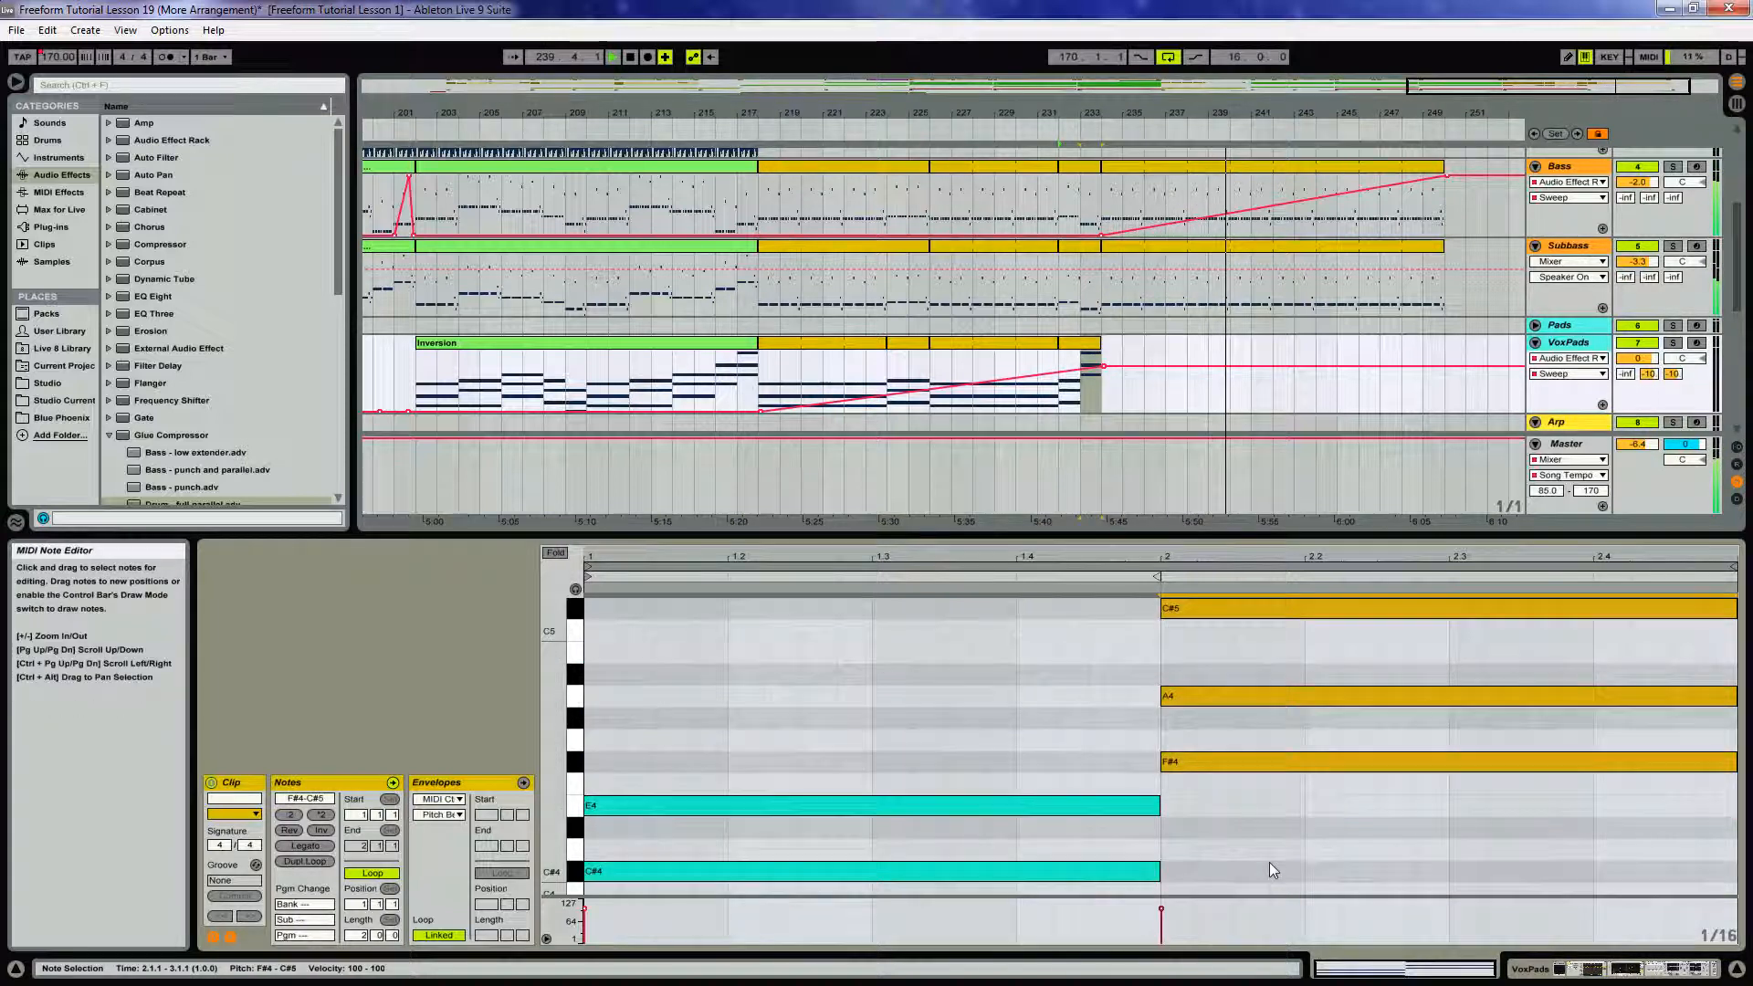
{"action": "left_click", "coordinate": [1049, 127]}
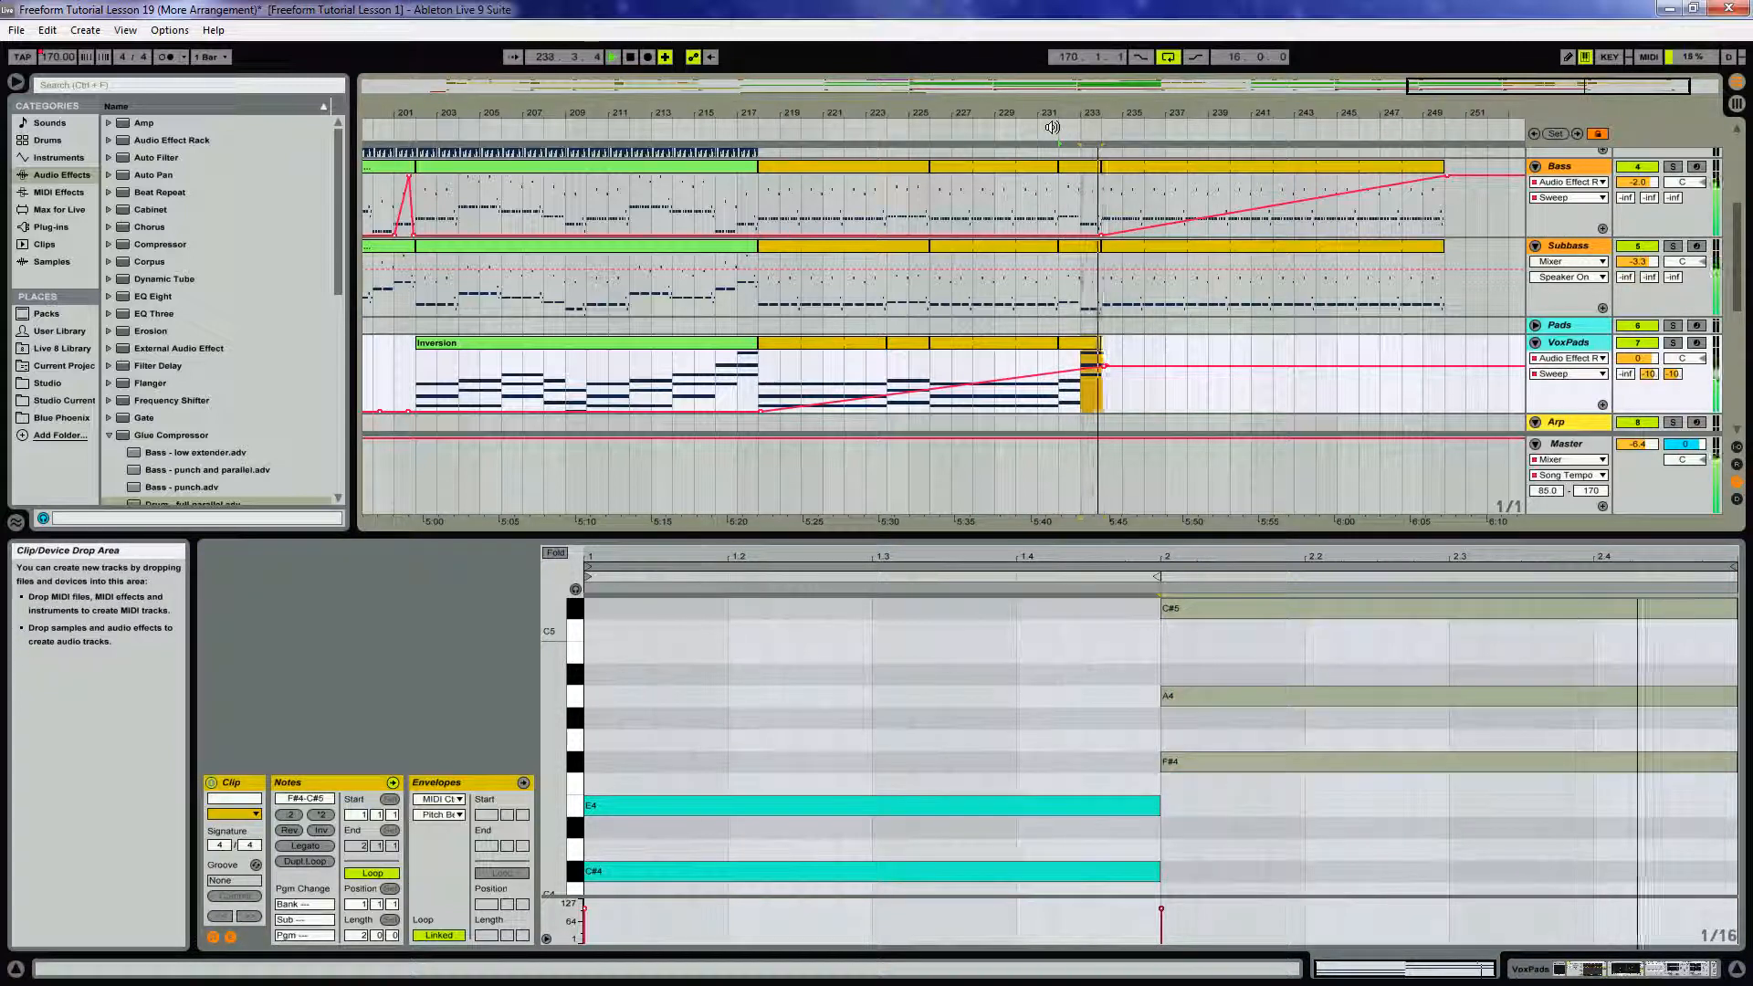
Stop playback and lower the second-bar VoxPads chord back by one octave
{"action": "key", "text": "space"}
{"action": "left_click_drag", "start_coordinate": [1271, 825], "coordinate": [1271, 591]}
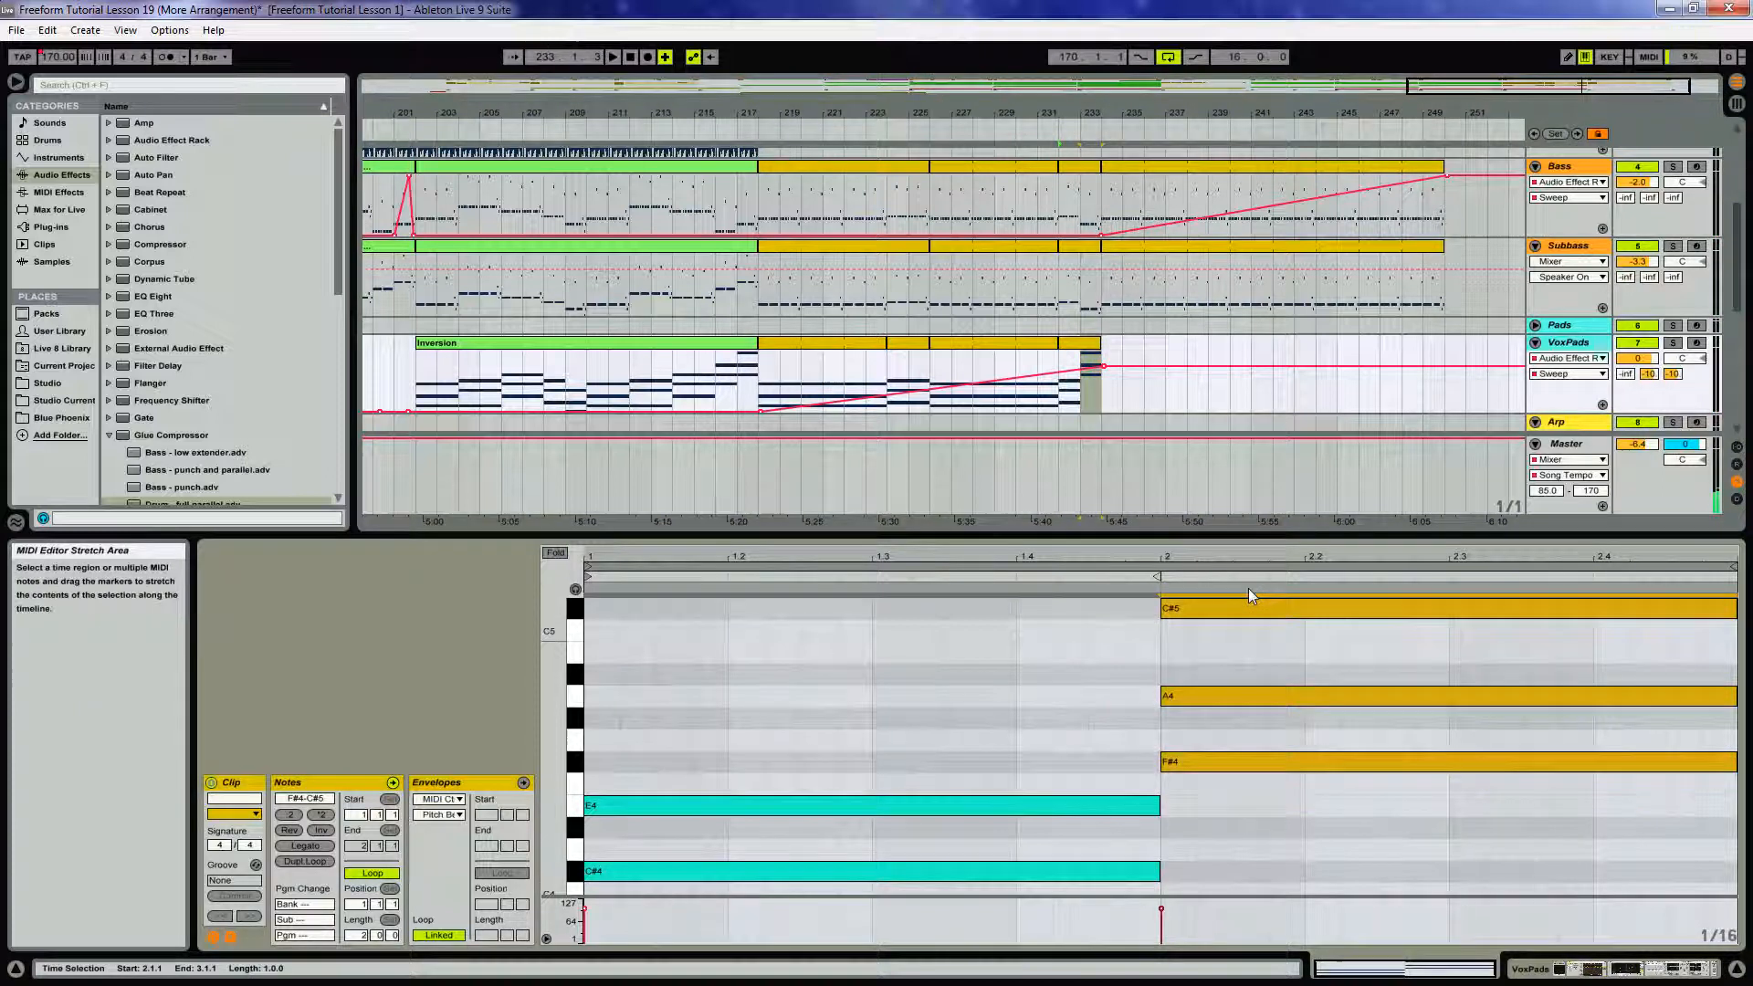
{"action": "key", "text": "shift+Down"}
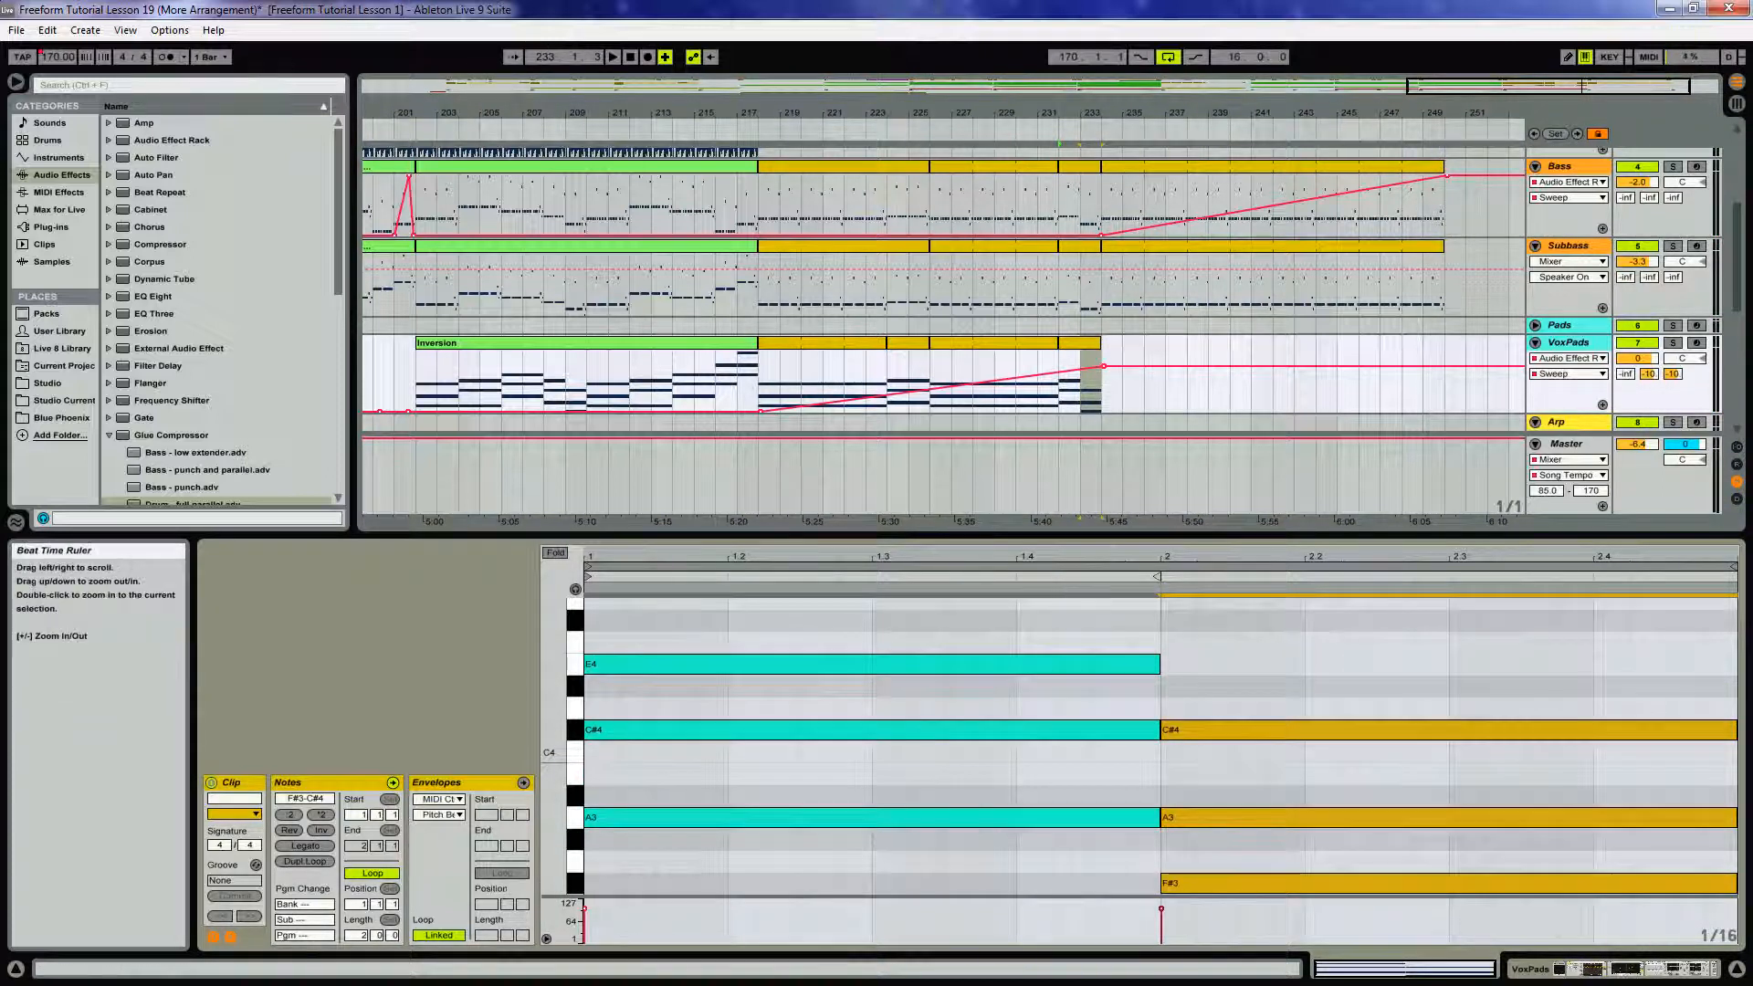
Play the arrangement from bar 170 and review the clips and automation of all tracks across the whole song
{"action": "left_click_drag", "start_coordinate": [1369, 115], "coordinate": [1366, 101]}
{"action": "scroll", "coordinate": [1303, 288], "scroll_direction": "up", "scroll_amount": 3}
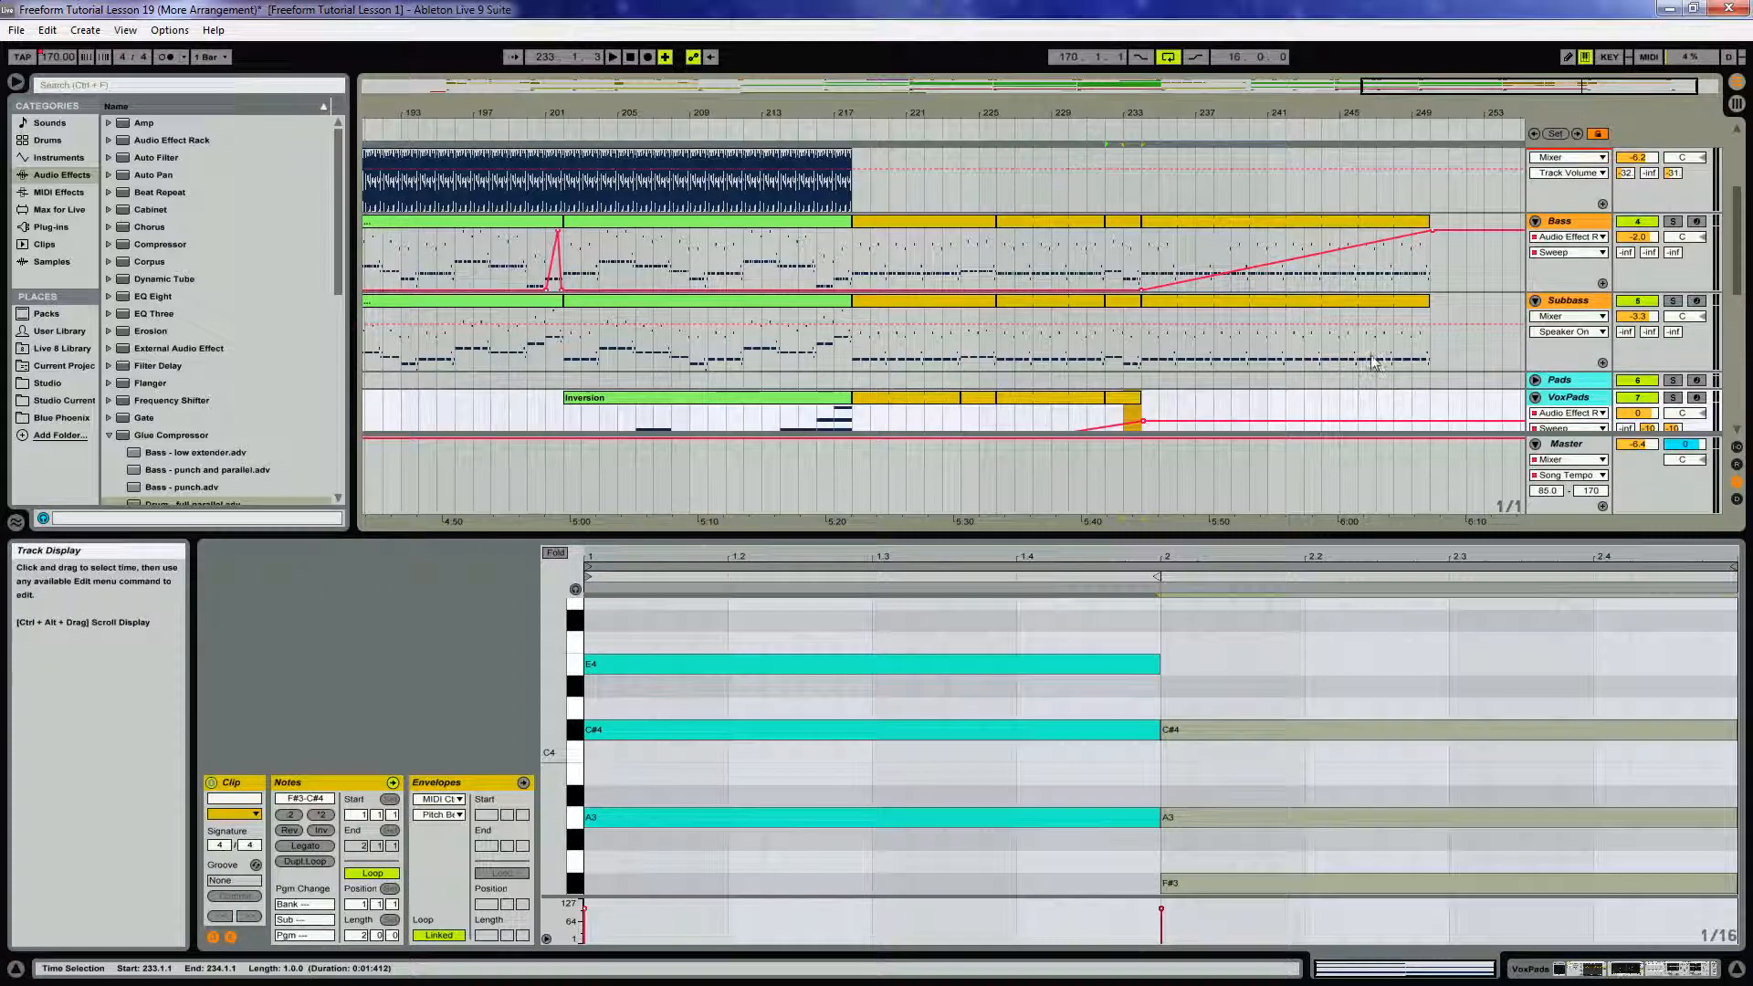
{"action": "left_click_drag", "start_coordinate": [1445, 113], "coordinate": [1450, 71]}
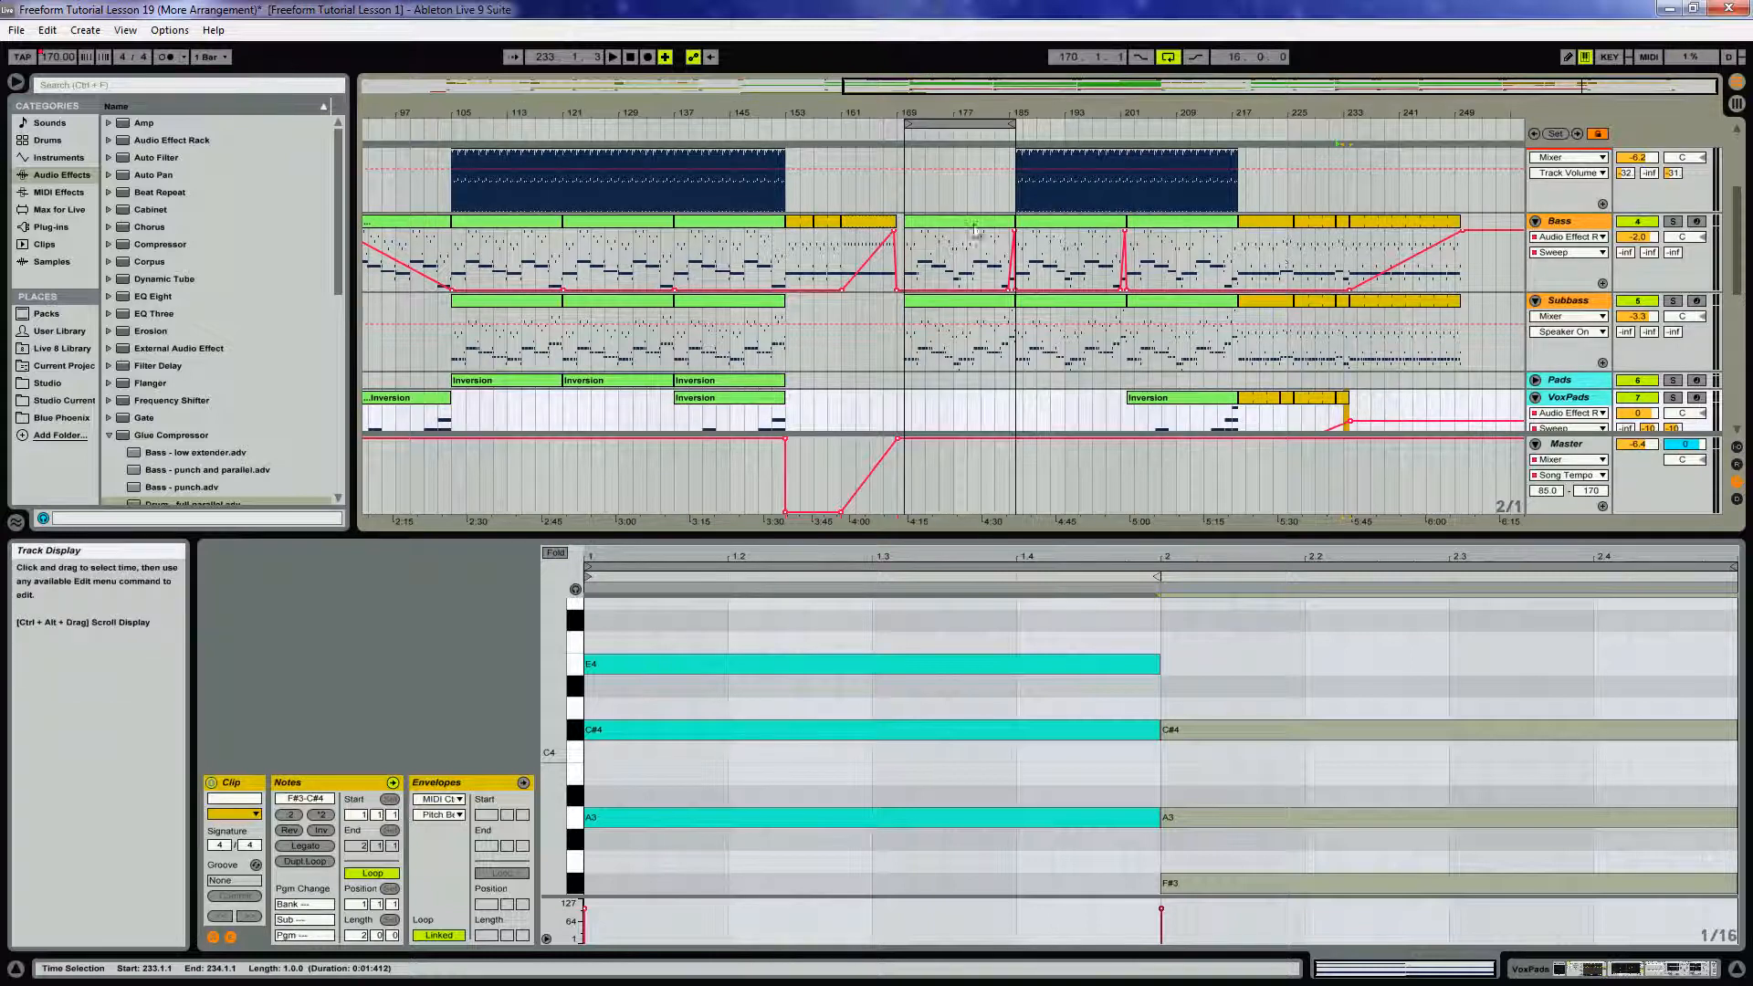
{"action": "left_click_drag", "start_coordinate": [1220, 114], "coordinate": [1031, 111]}
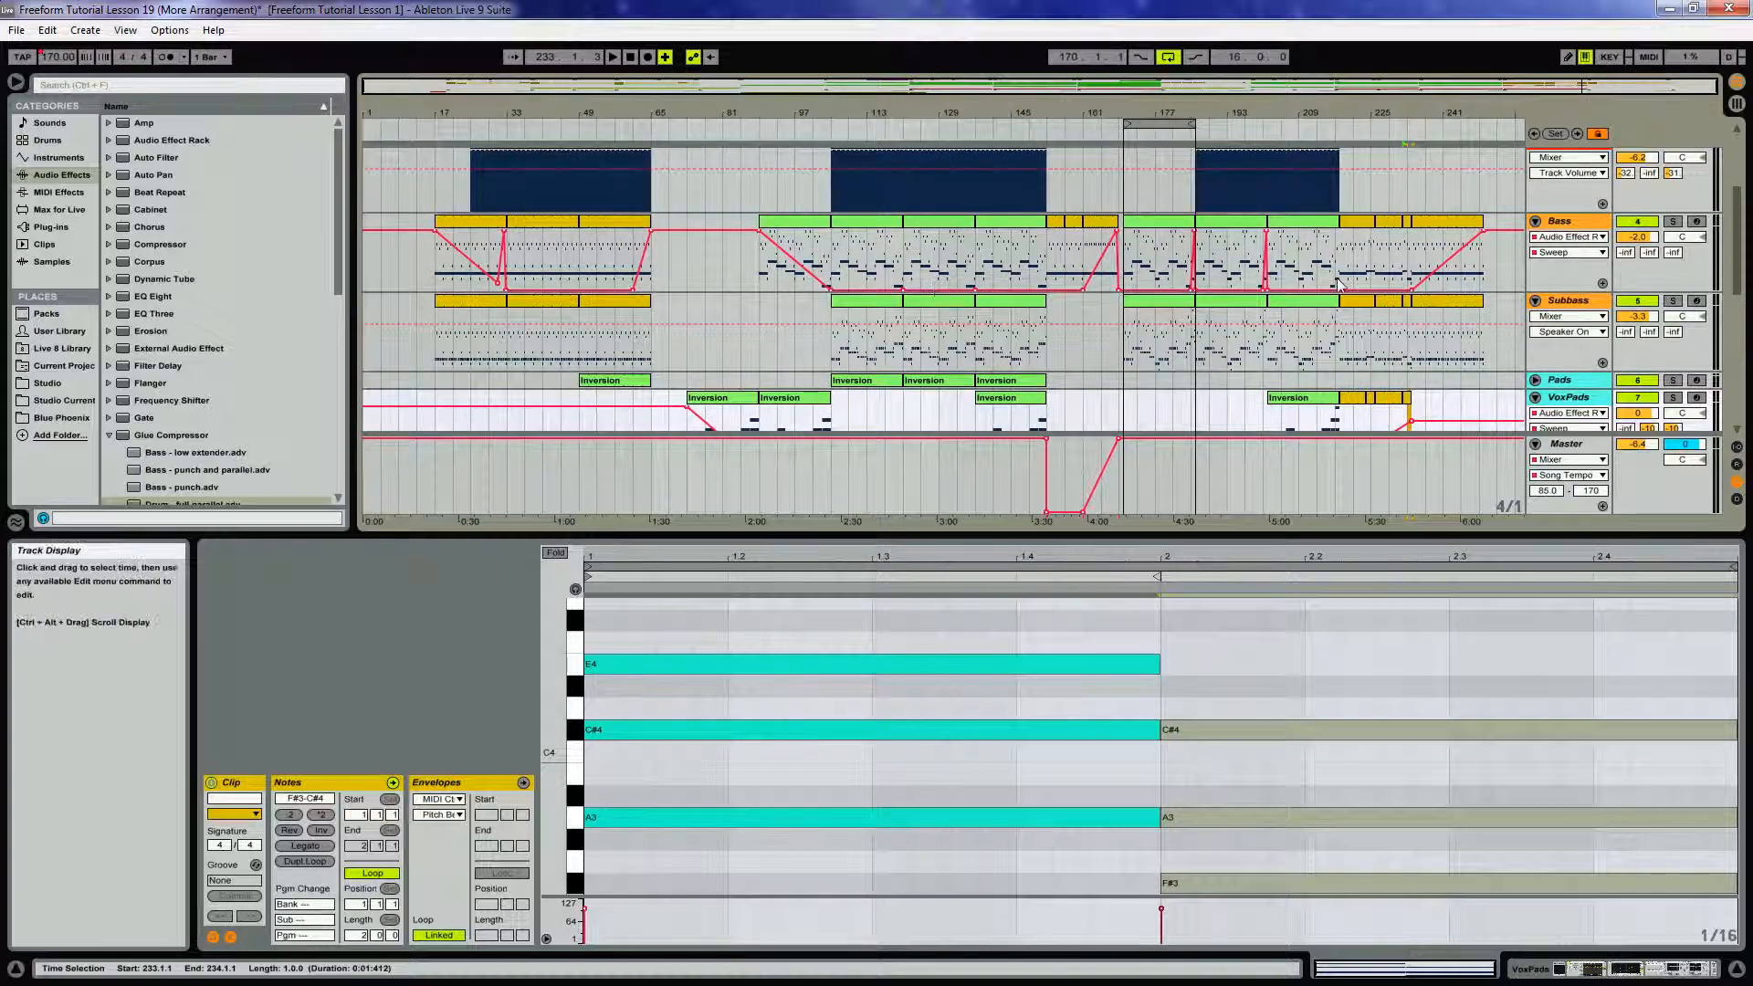
{"action": "left_click", "coordinate": [1369, 274]}
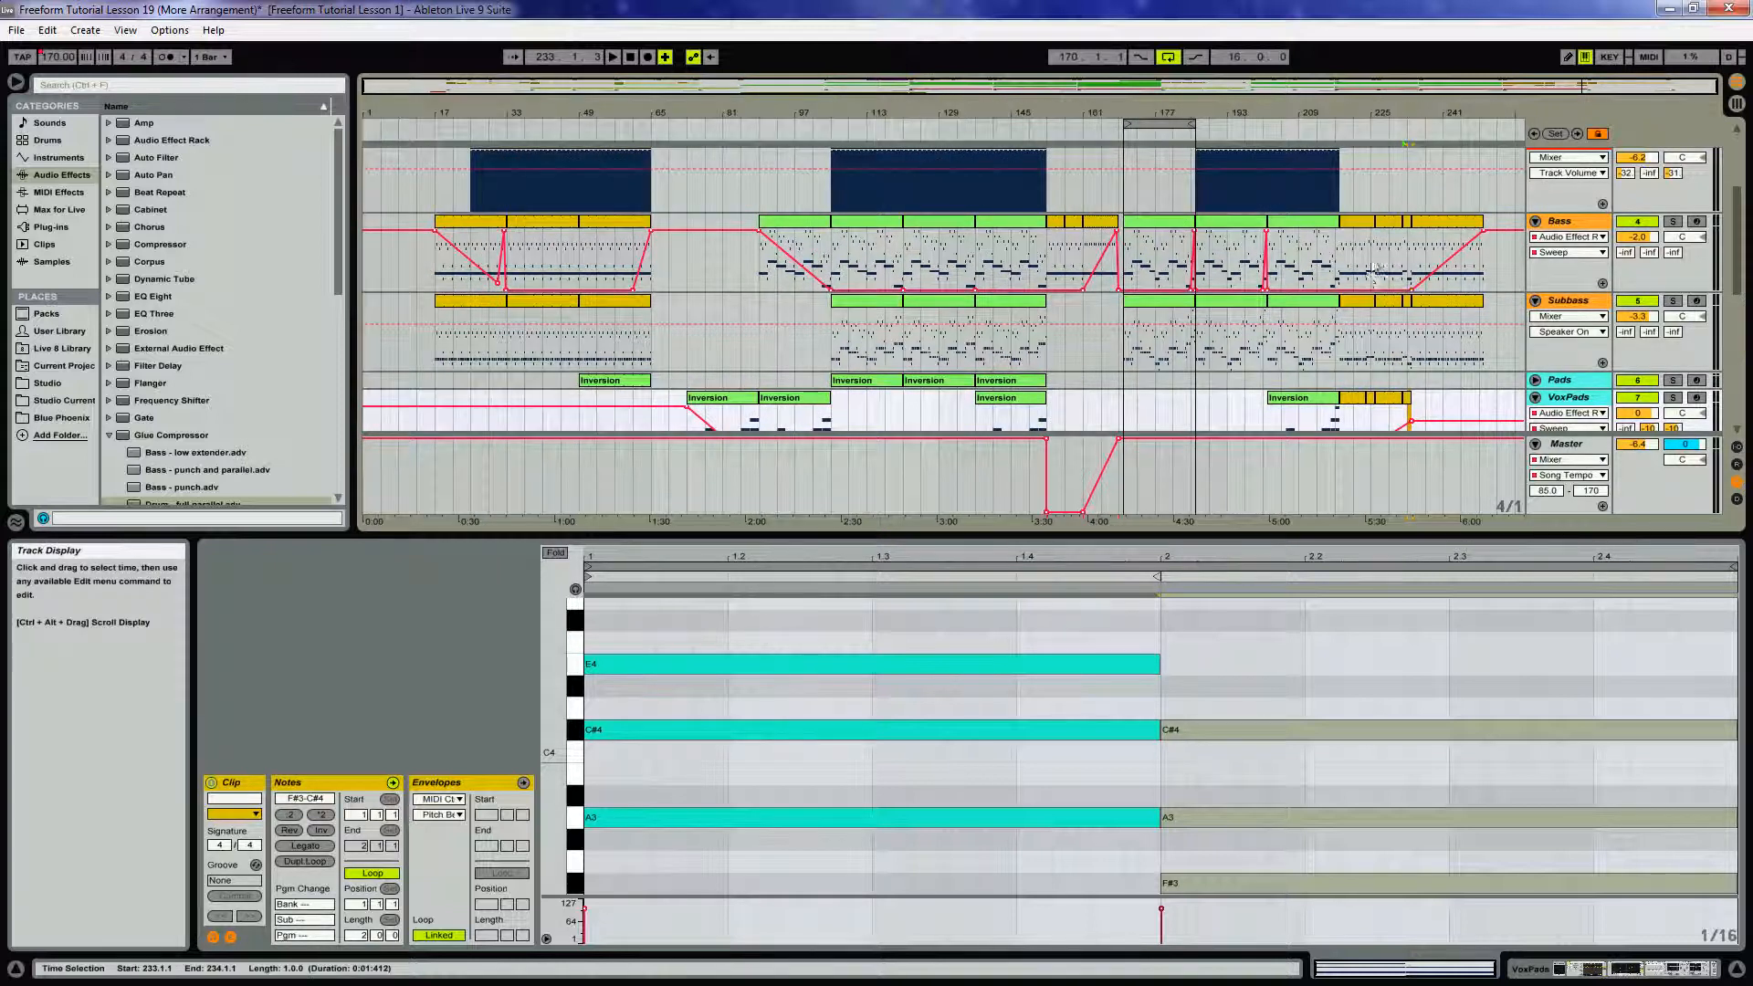
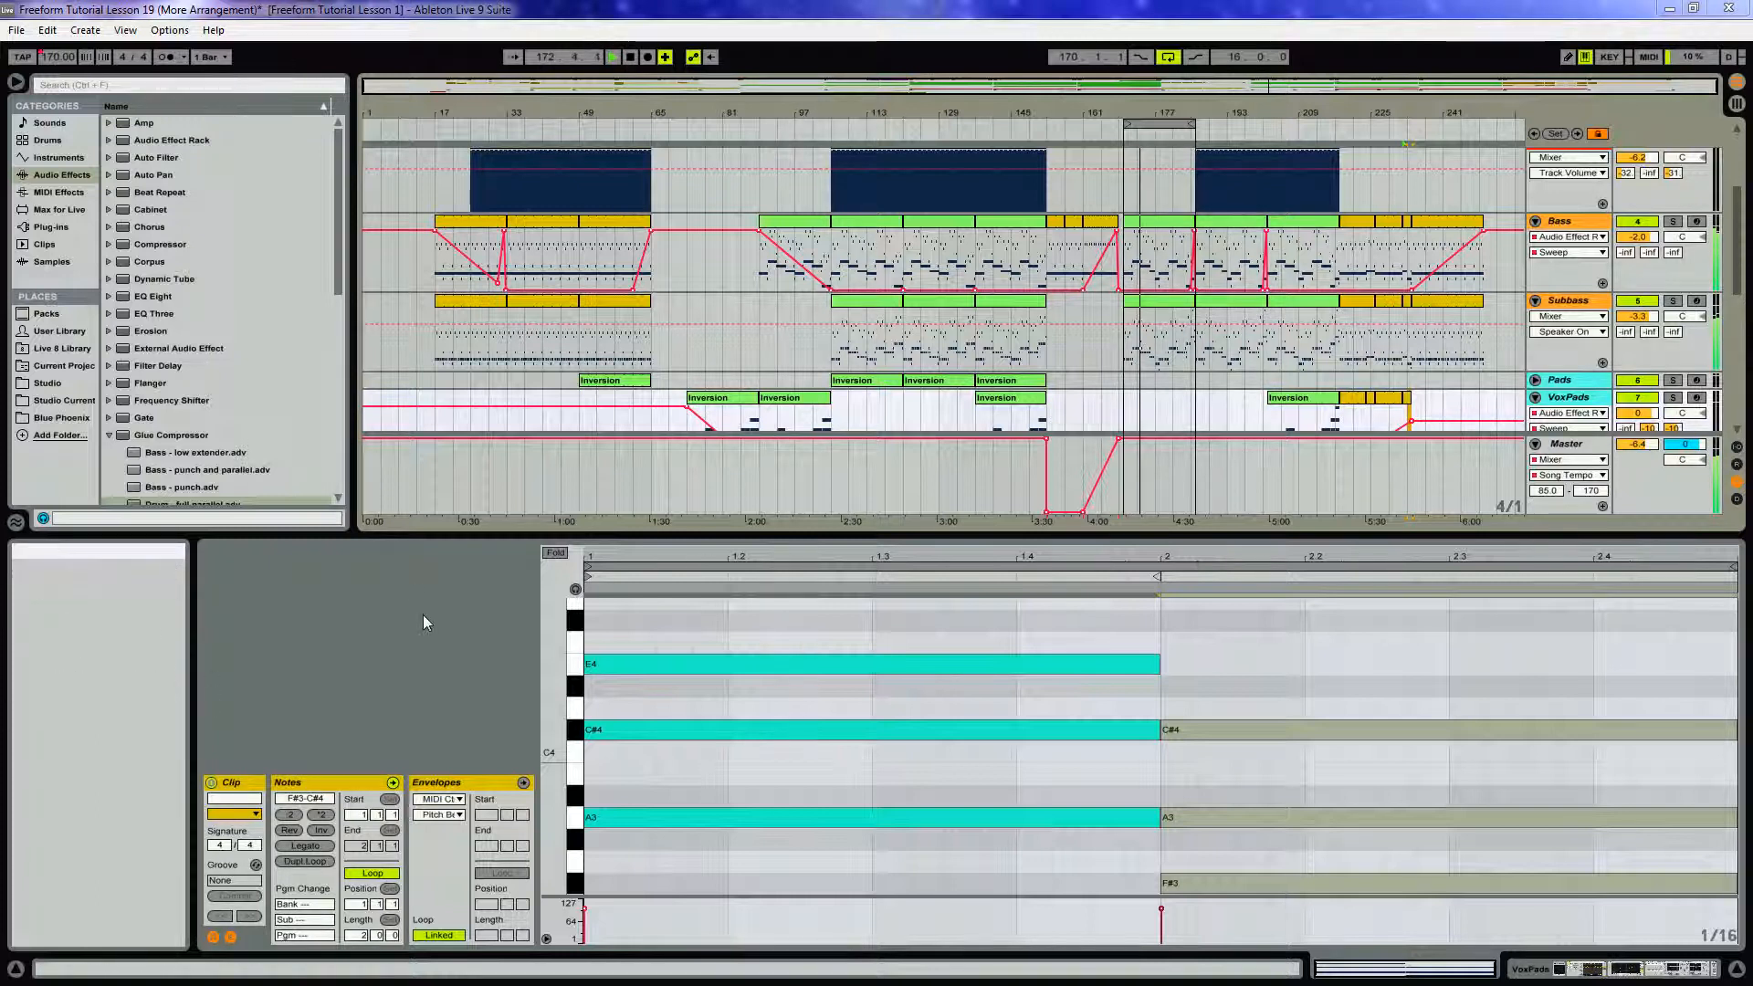
{"action": "left_click_drag", "start_coordinate": [468, 539], "coordinate": [459, 649]}
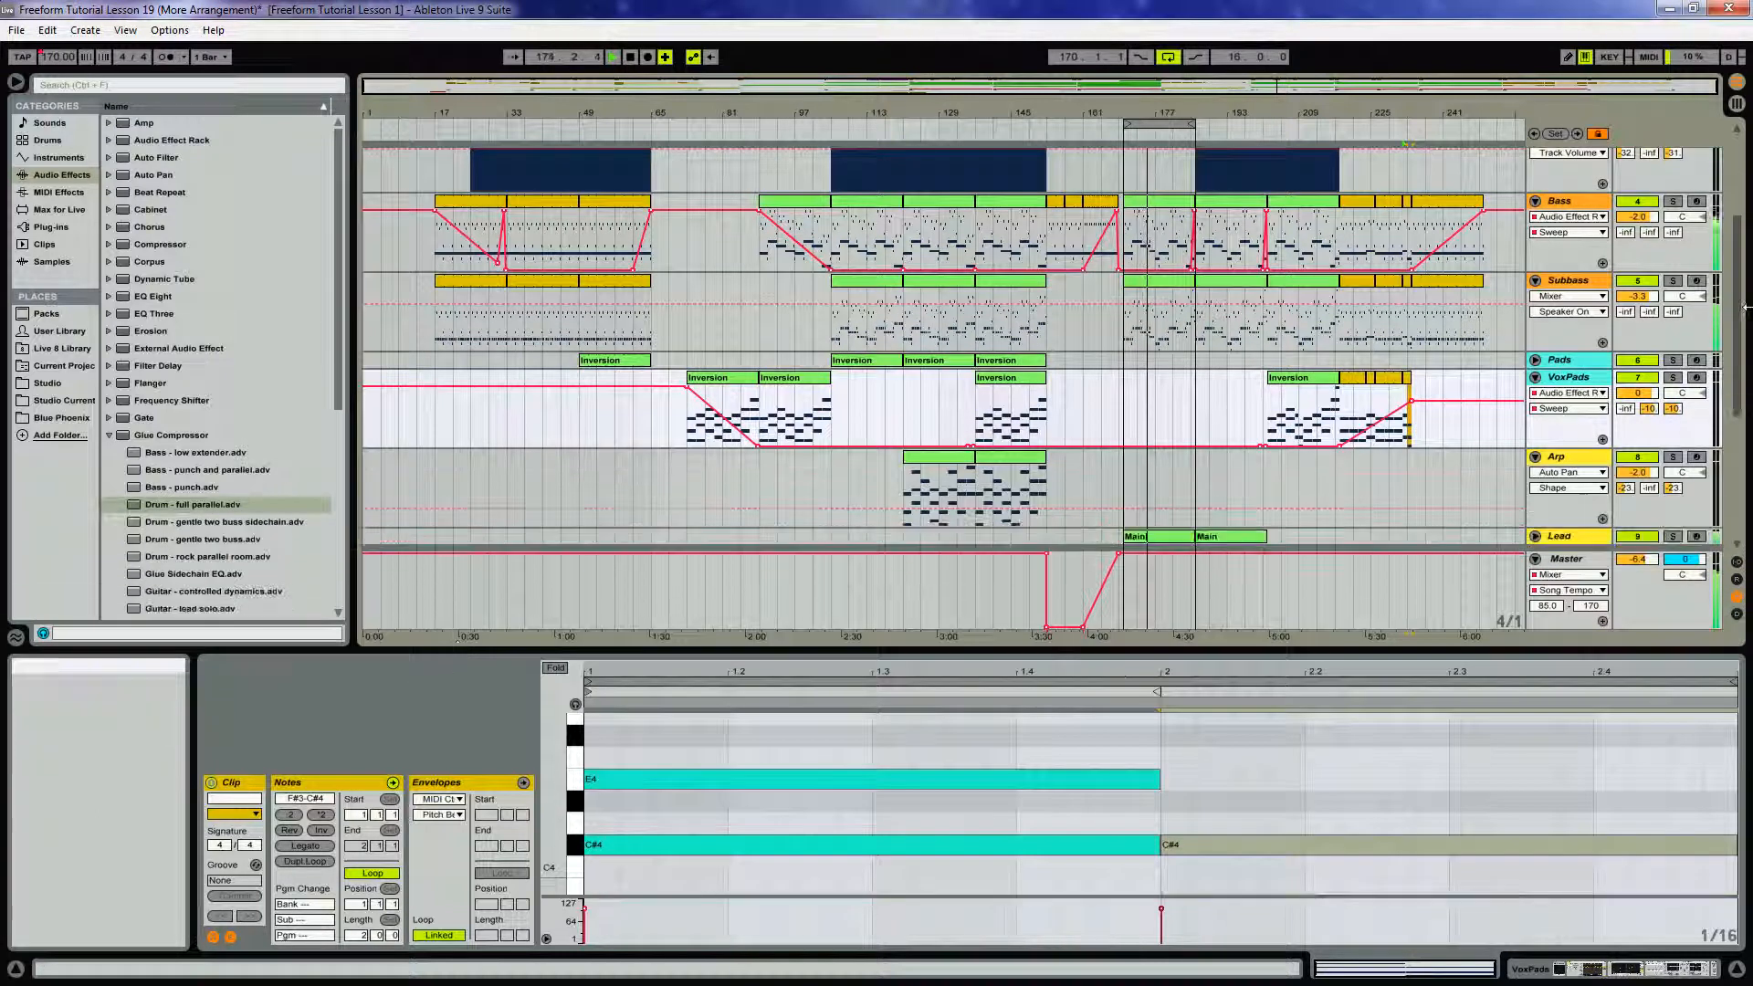
{"action": "scroll", "coordinate": [1714, 458], "scroll_direction": "down", "scroll_amount": 5}
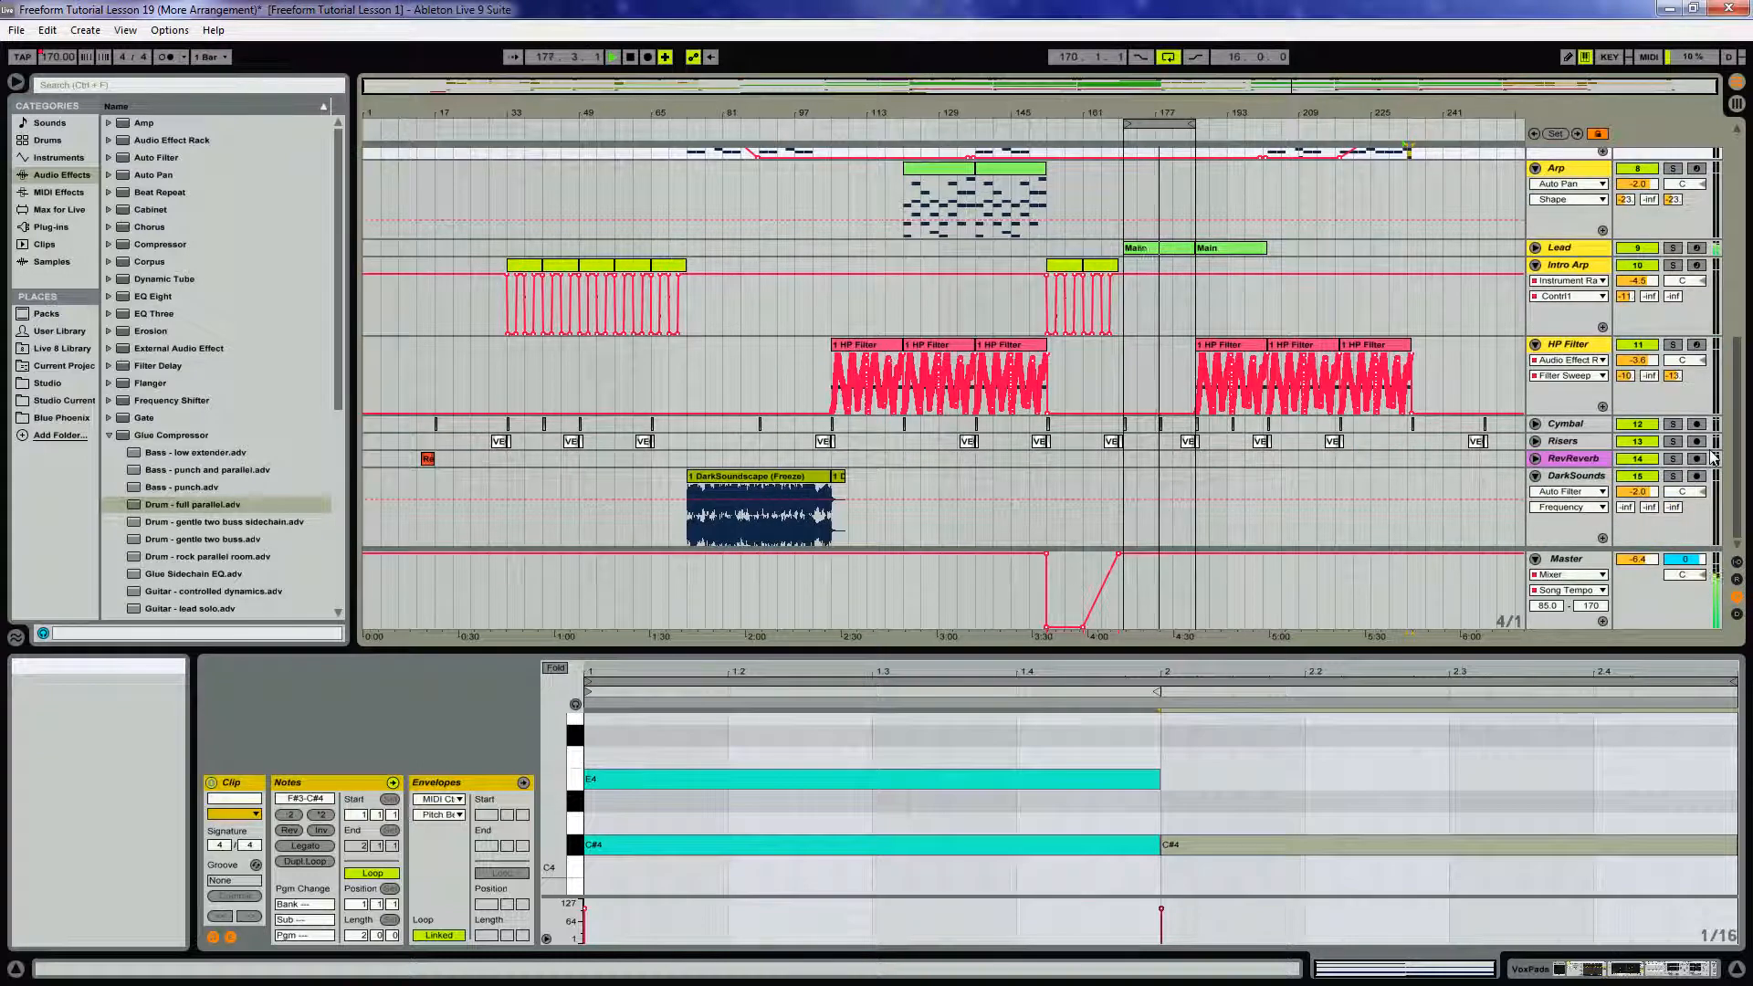
{"action": "scroll", "coordinate": [1713, 458], "scroll_direction": "up", "scroll_amount": 6}
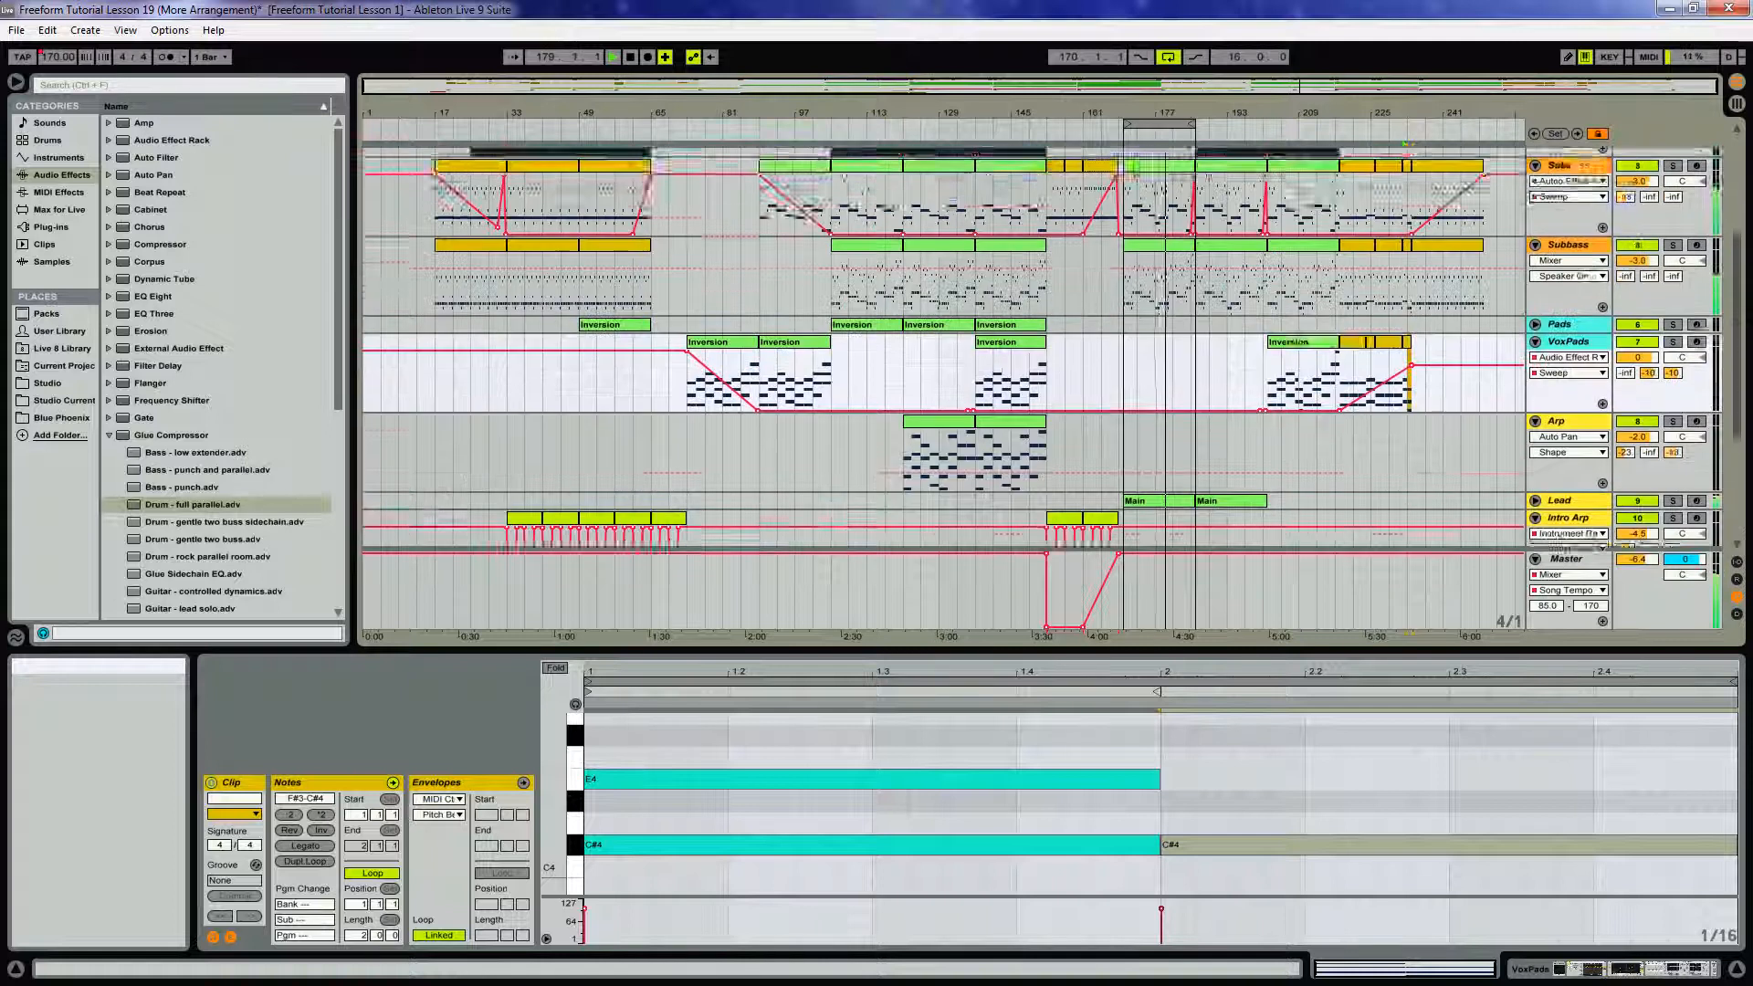
{"action": "scroll", "coordinate": [1714, 458], "scroll_direction": "up", "scroll_amount": 1}
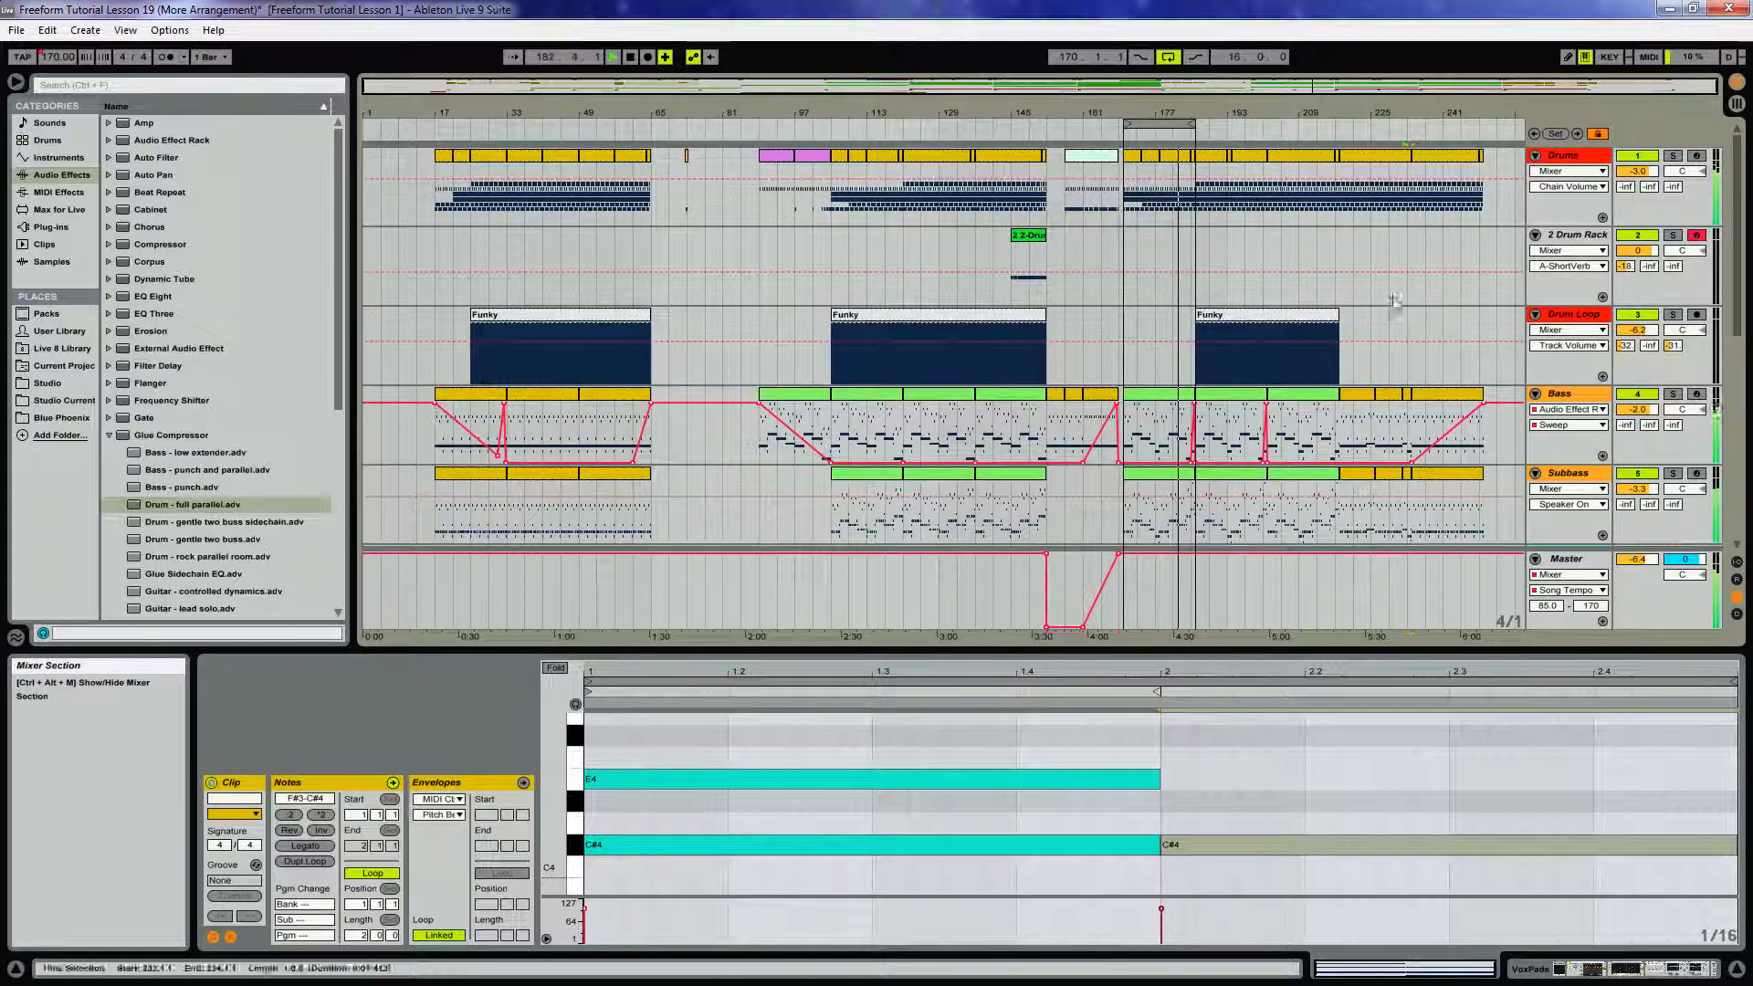
{"action": "scroll", "coordinate": [1744, 217], "scroll_direction": "down", "scroll_amount": 1}
Solo the Bass track and open its clip at bar 218 in an enlarged note editor
{"action": "left_click_drag", "start_coordinate": [1252, 110], "coordinate": [1253, 200]}
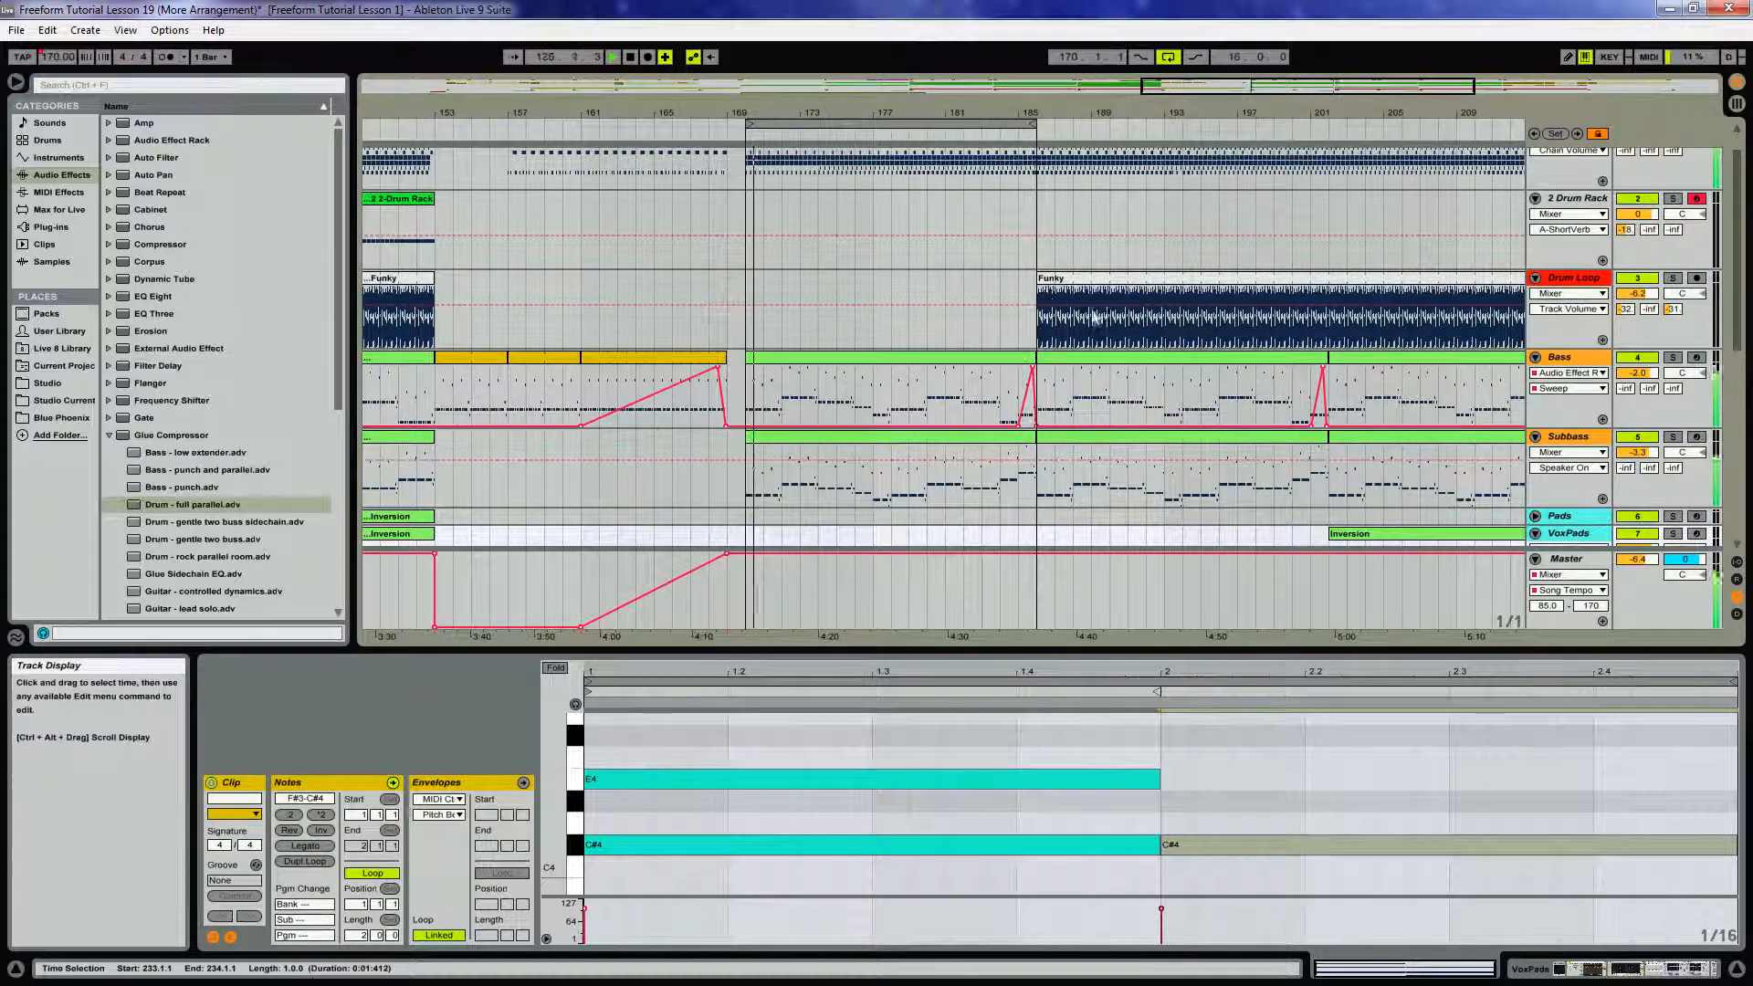
{"action": "left_click_drag", "start_coordinate": [1205, 108], "coordinate": [476, 105]}
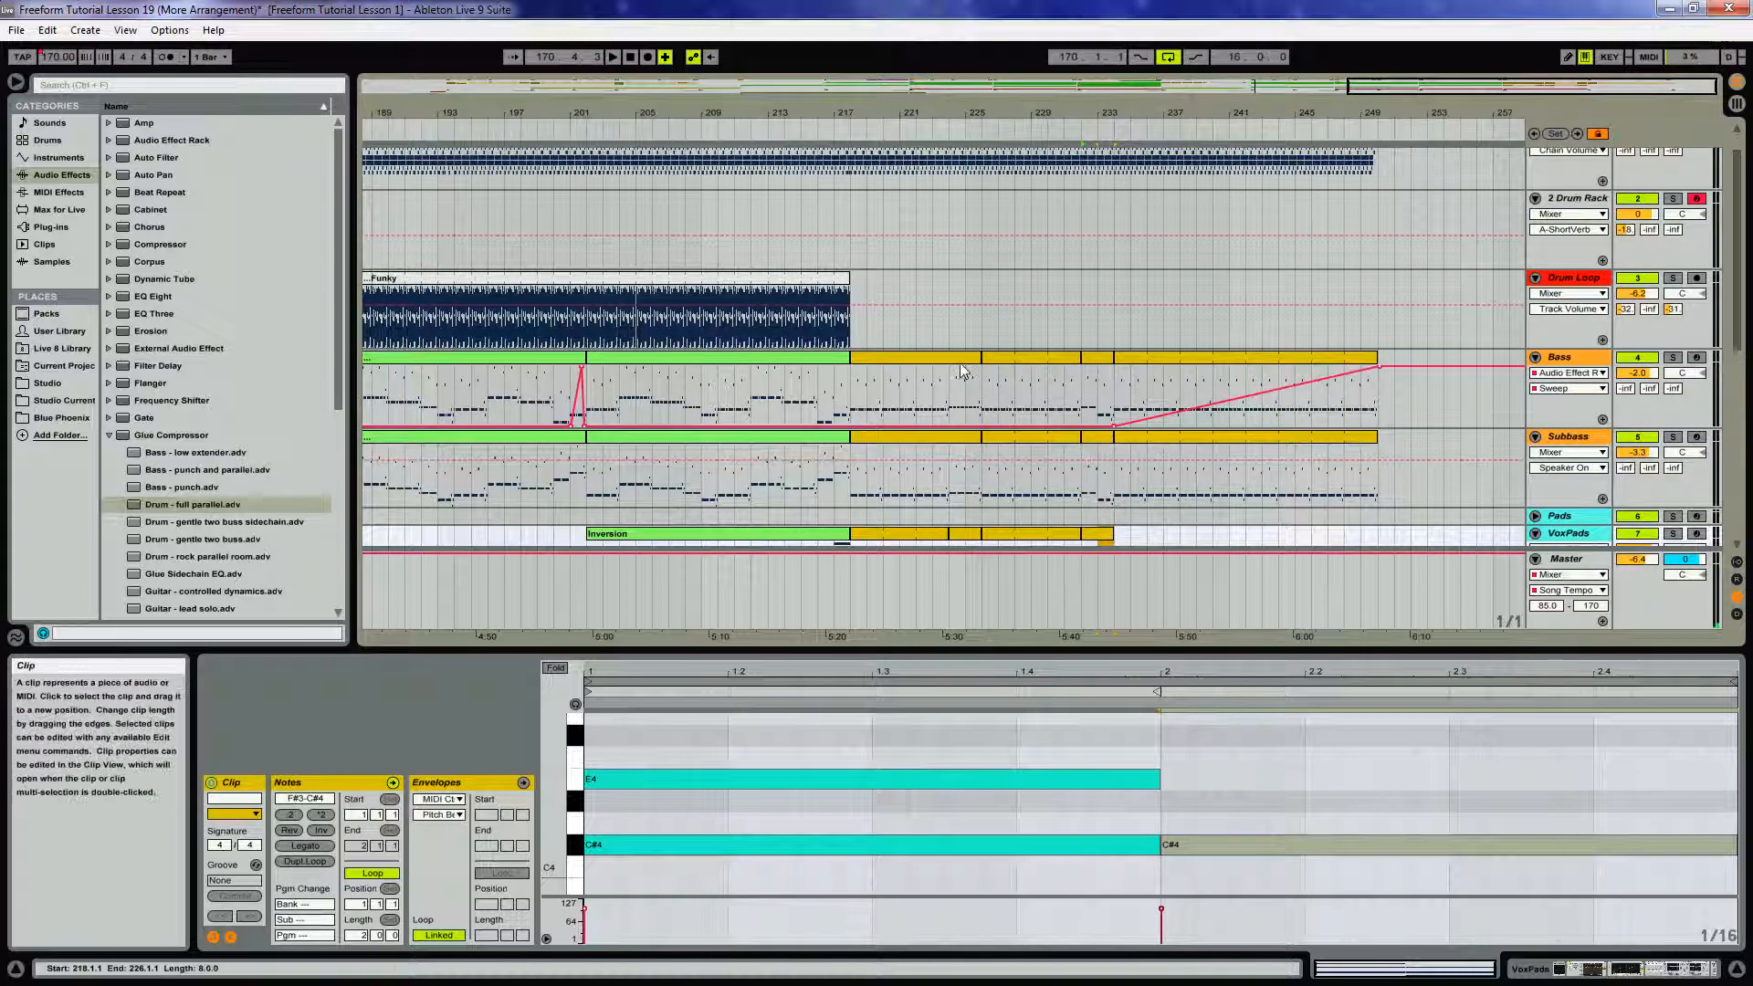
{"action": "left_click", "coordinate": [877, 406]}
{"action": "double_click", "coordinate": [947, 359]}
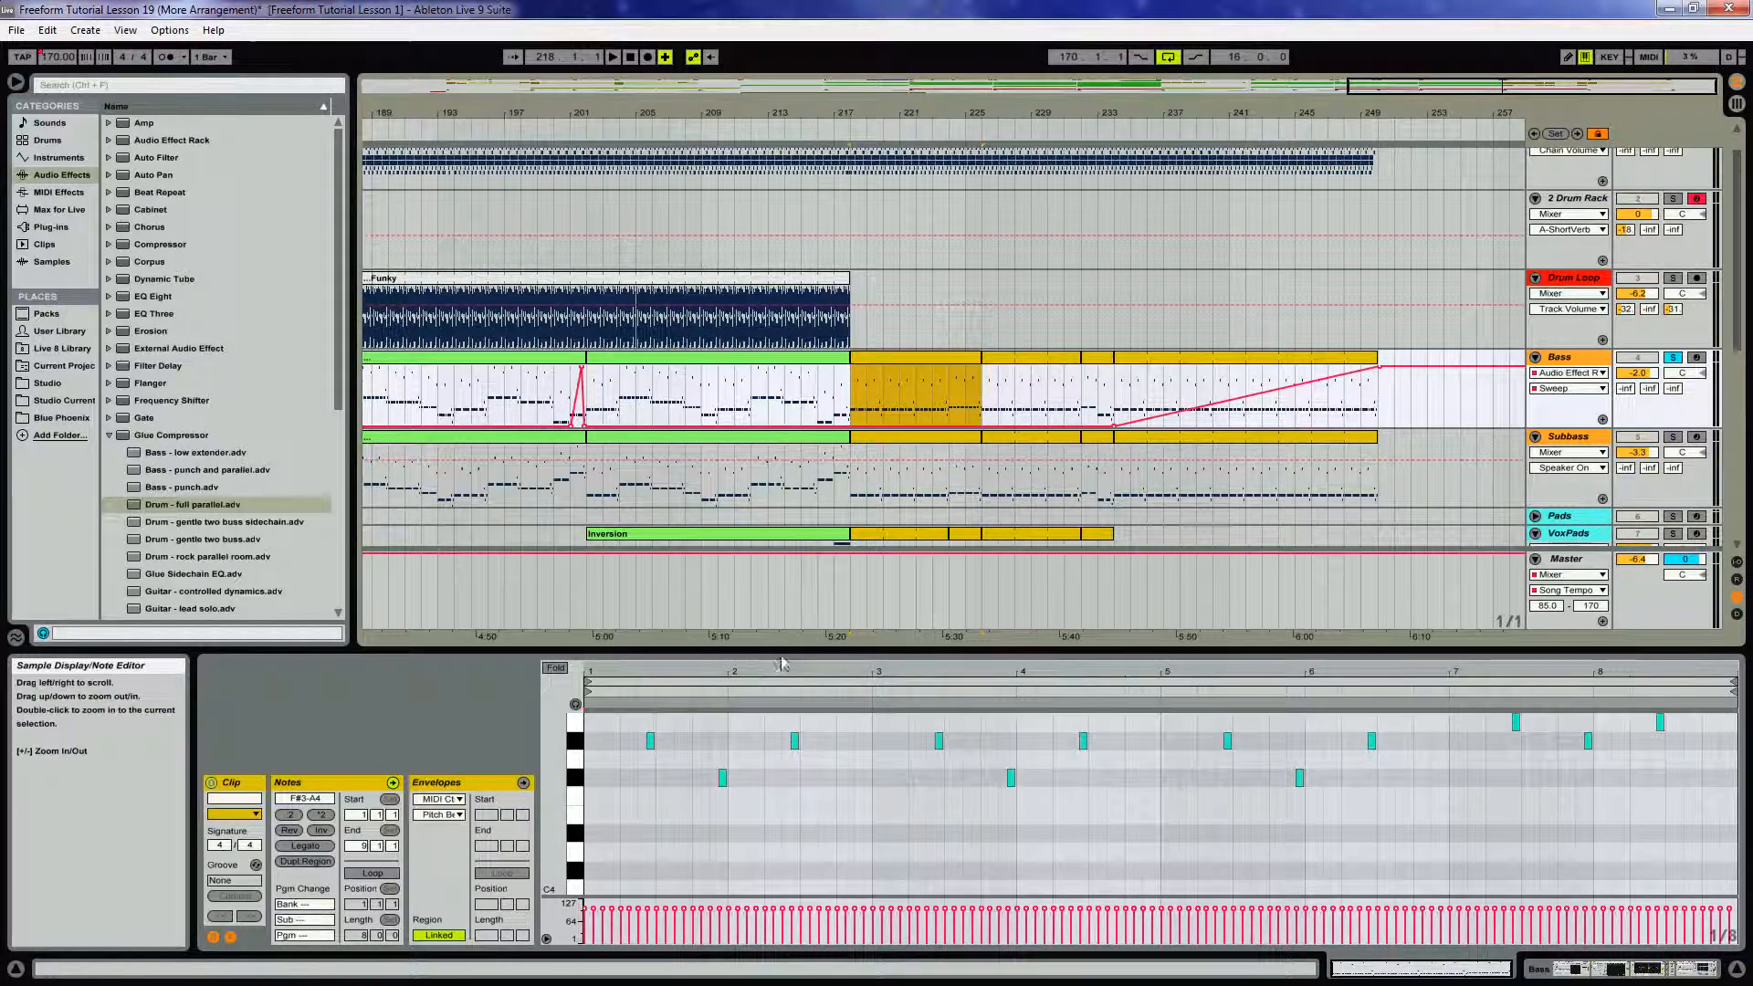
{"action": "left_click_drag", "start_coordinate": [783, 652], "coordinate": [784, 468]}
Try the Bass notes in the clip's last two bars one semitone higher and play the passage leading into bar 224
{"action": "scroll", "coordinate": [1477, 567], "scroll_direction": "up", "scroll_amount": 1}
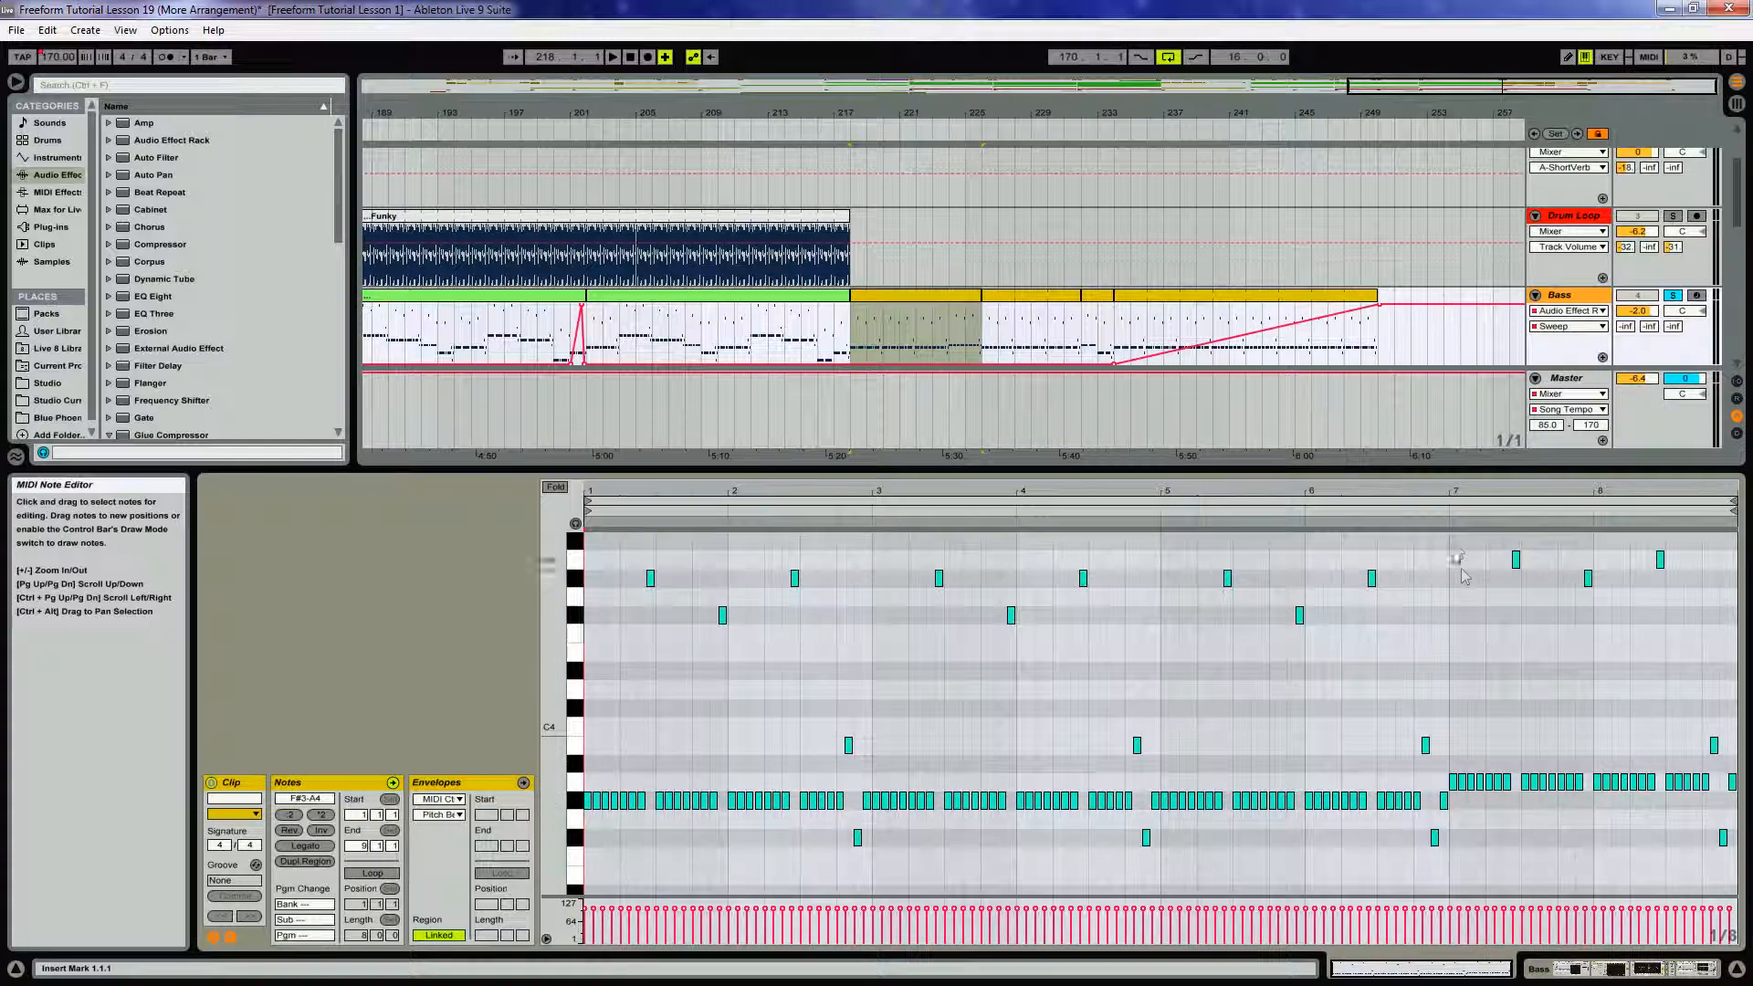
{"action": "left_click_drag", "start_coordinate": [1452, 549], "coordinate": [1745, 869]}
{"action": "key", "text": "Up"}
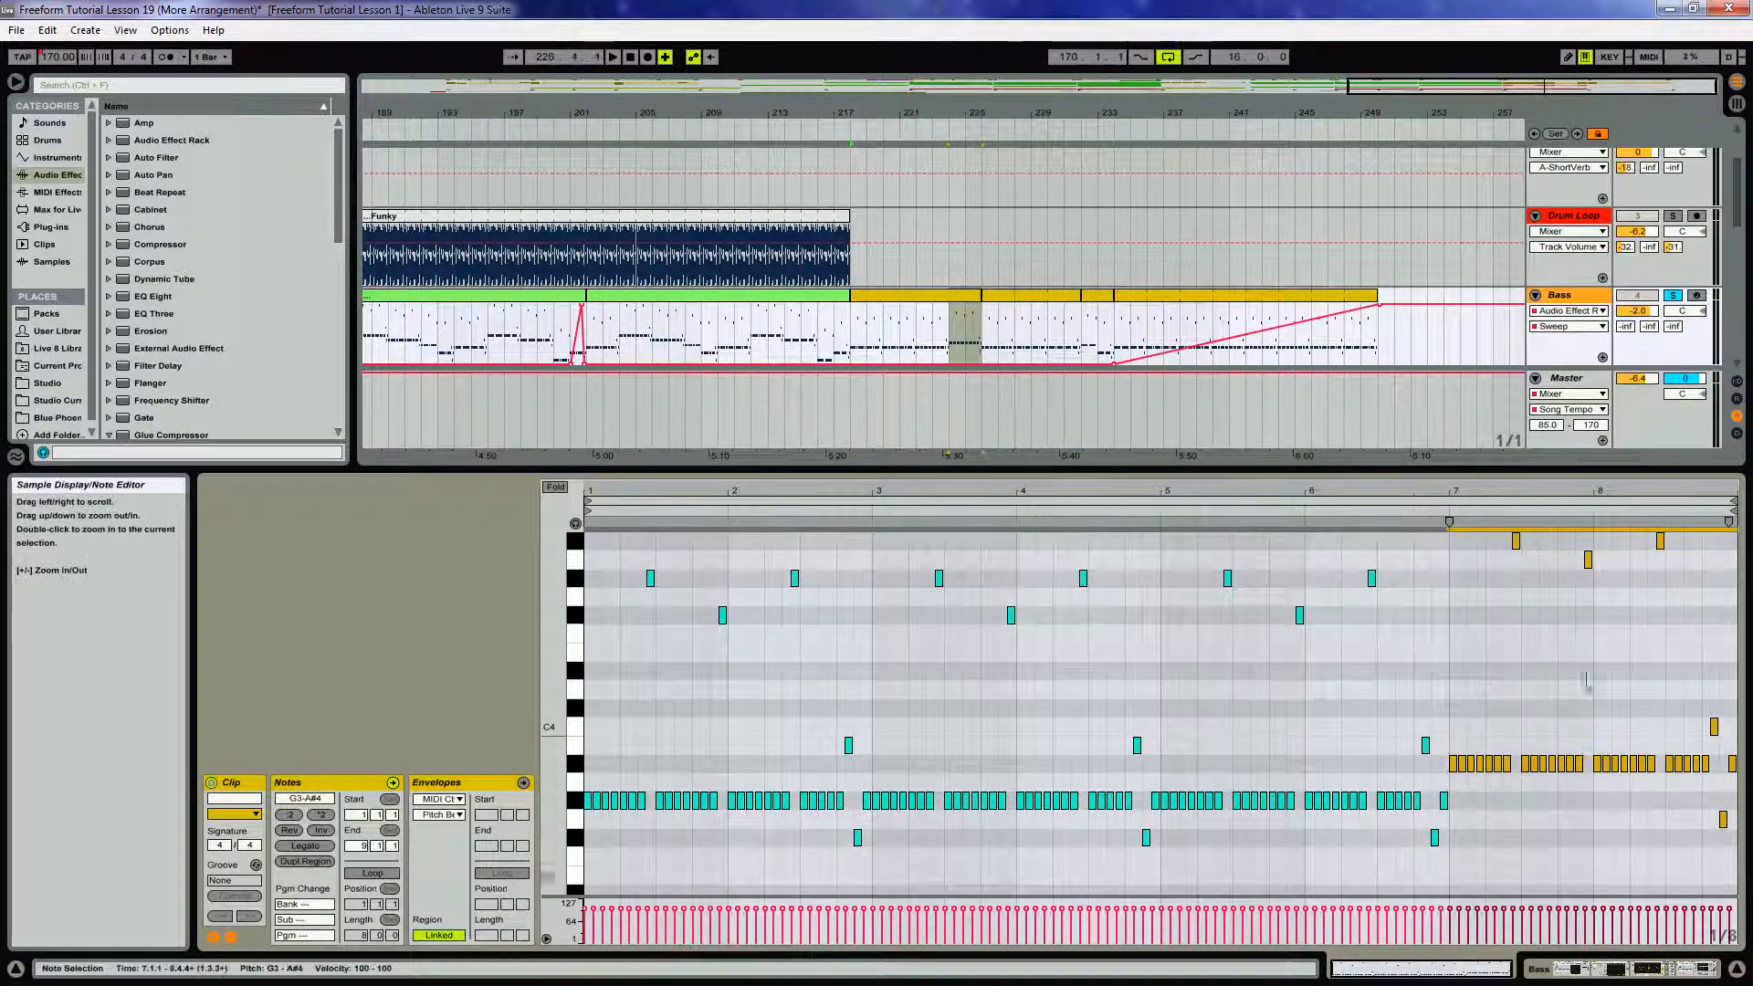
{"action": "left_click", "coordinate": [930, 128]}
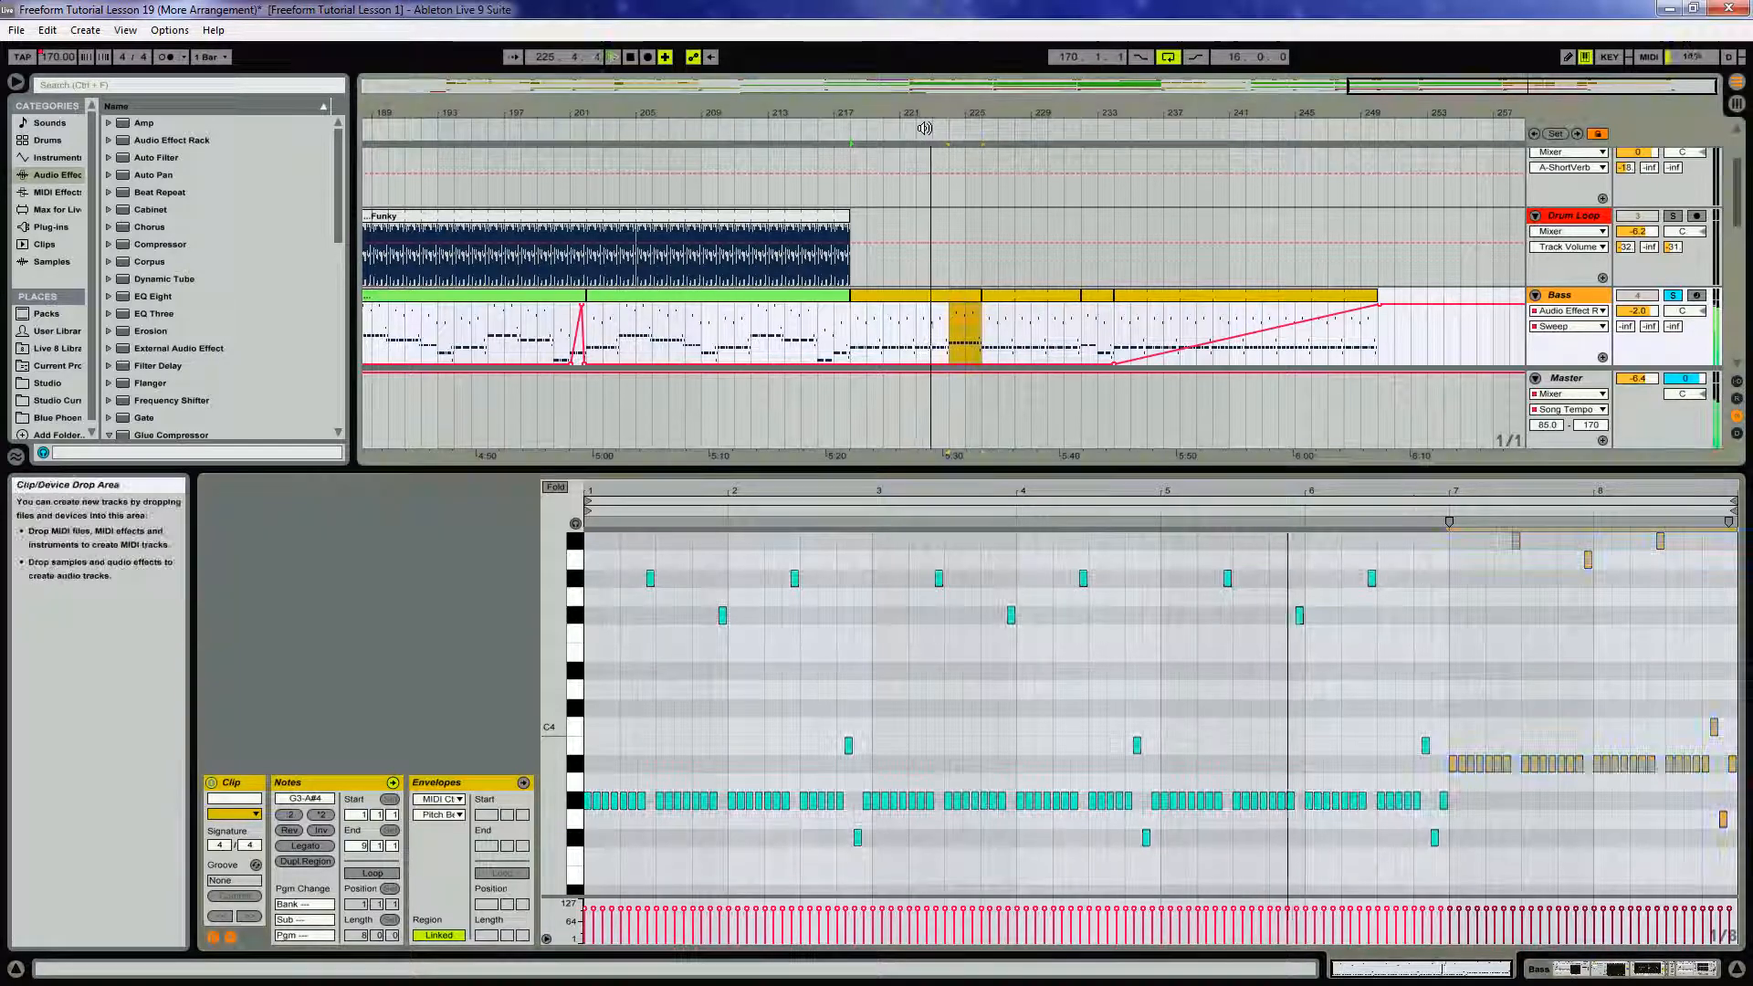
{"action": "left_click", "coordinate": [893, 123]}
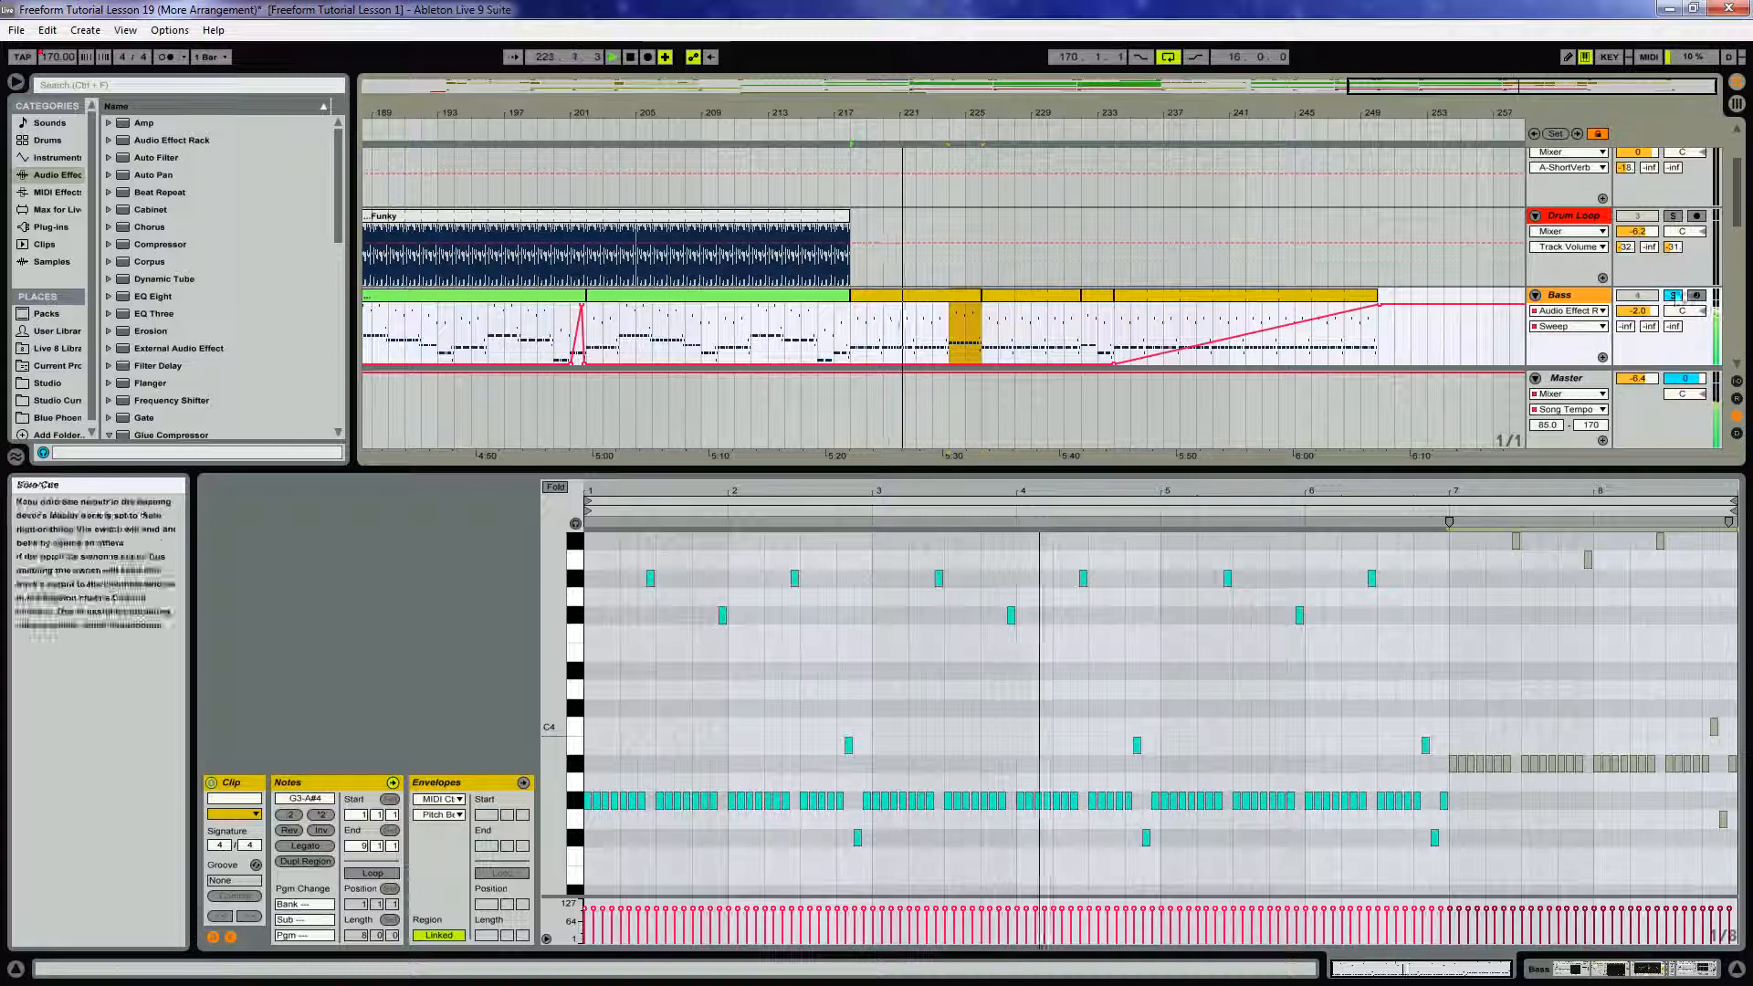
Lower the Bass notes in the clip's last two bars by one semitone again and play from about bar 223
{"action": "scroll", "coordinate": [1552, 301], "scroll_direction": "down", "scroll_amount": 1}
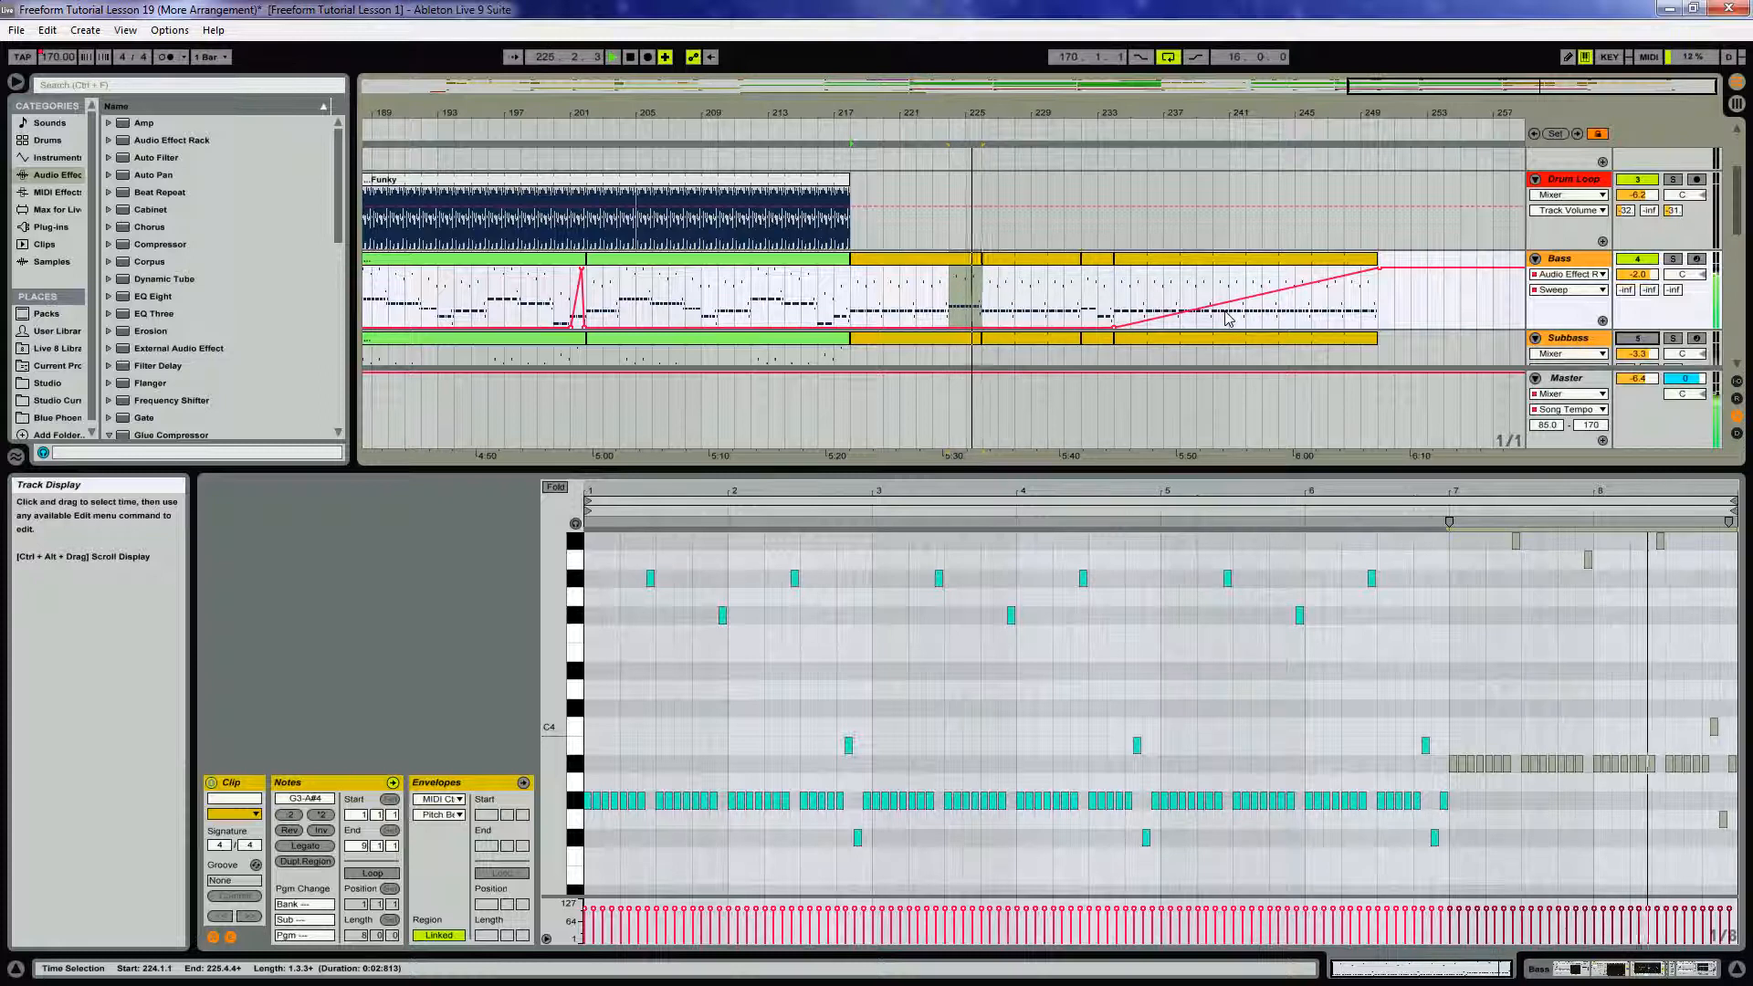
{"action": "scroll", "coordinate": [1490, 698], "scroll_direction": "up", "scroll_amount": 1}
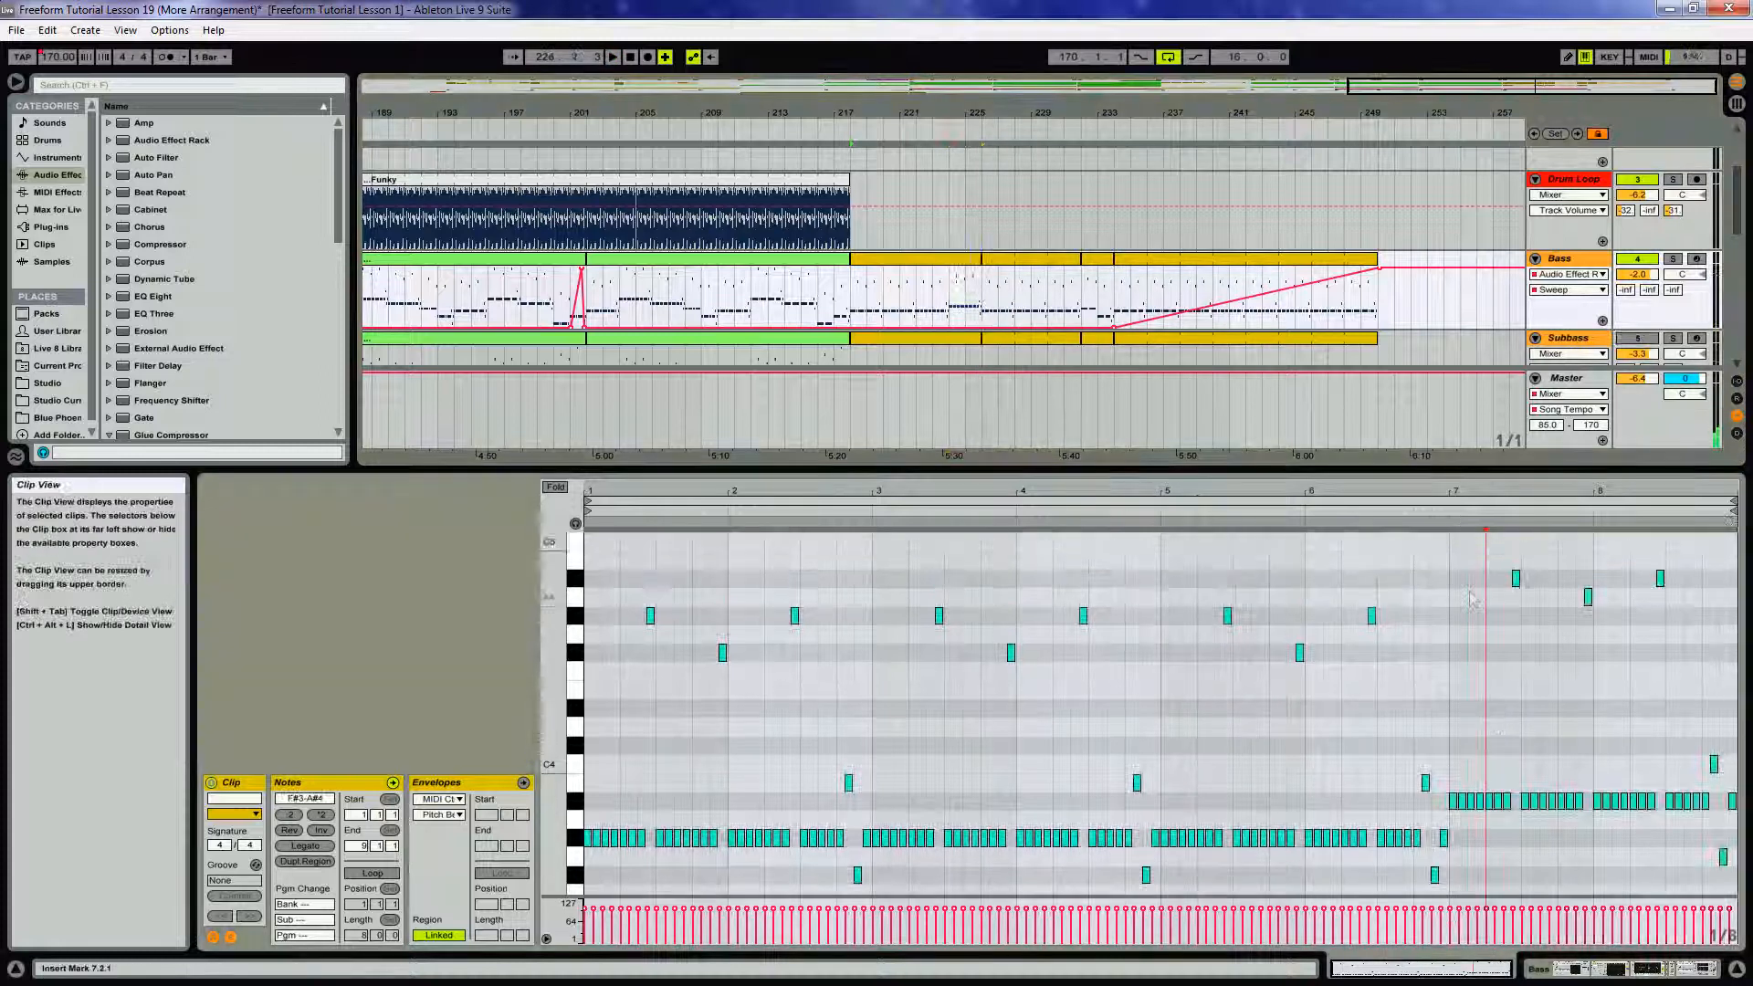
{"action": "left_click_drag", "start_coordinate": [1456, 563], "coordinate": [1750, 876]}
{"action": "key", "text": "Down"}
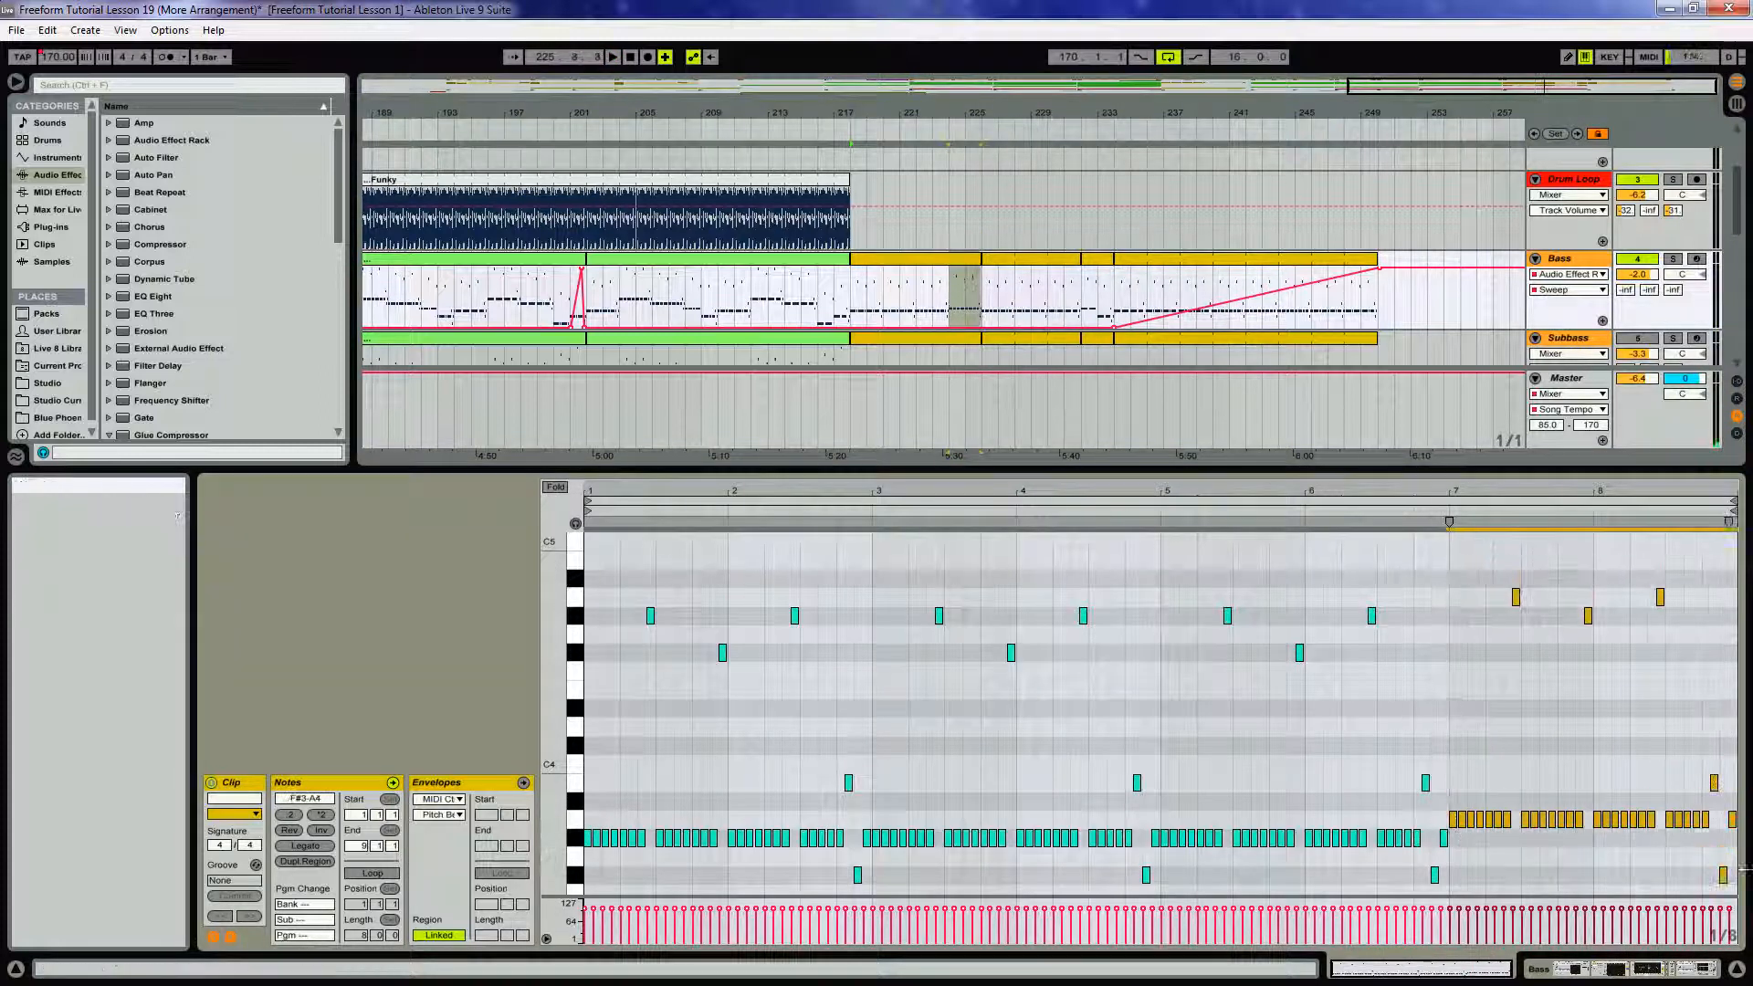
{"action": "left_click", "coordinate": [934, 128]}
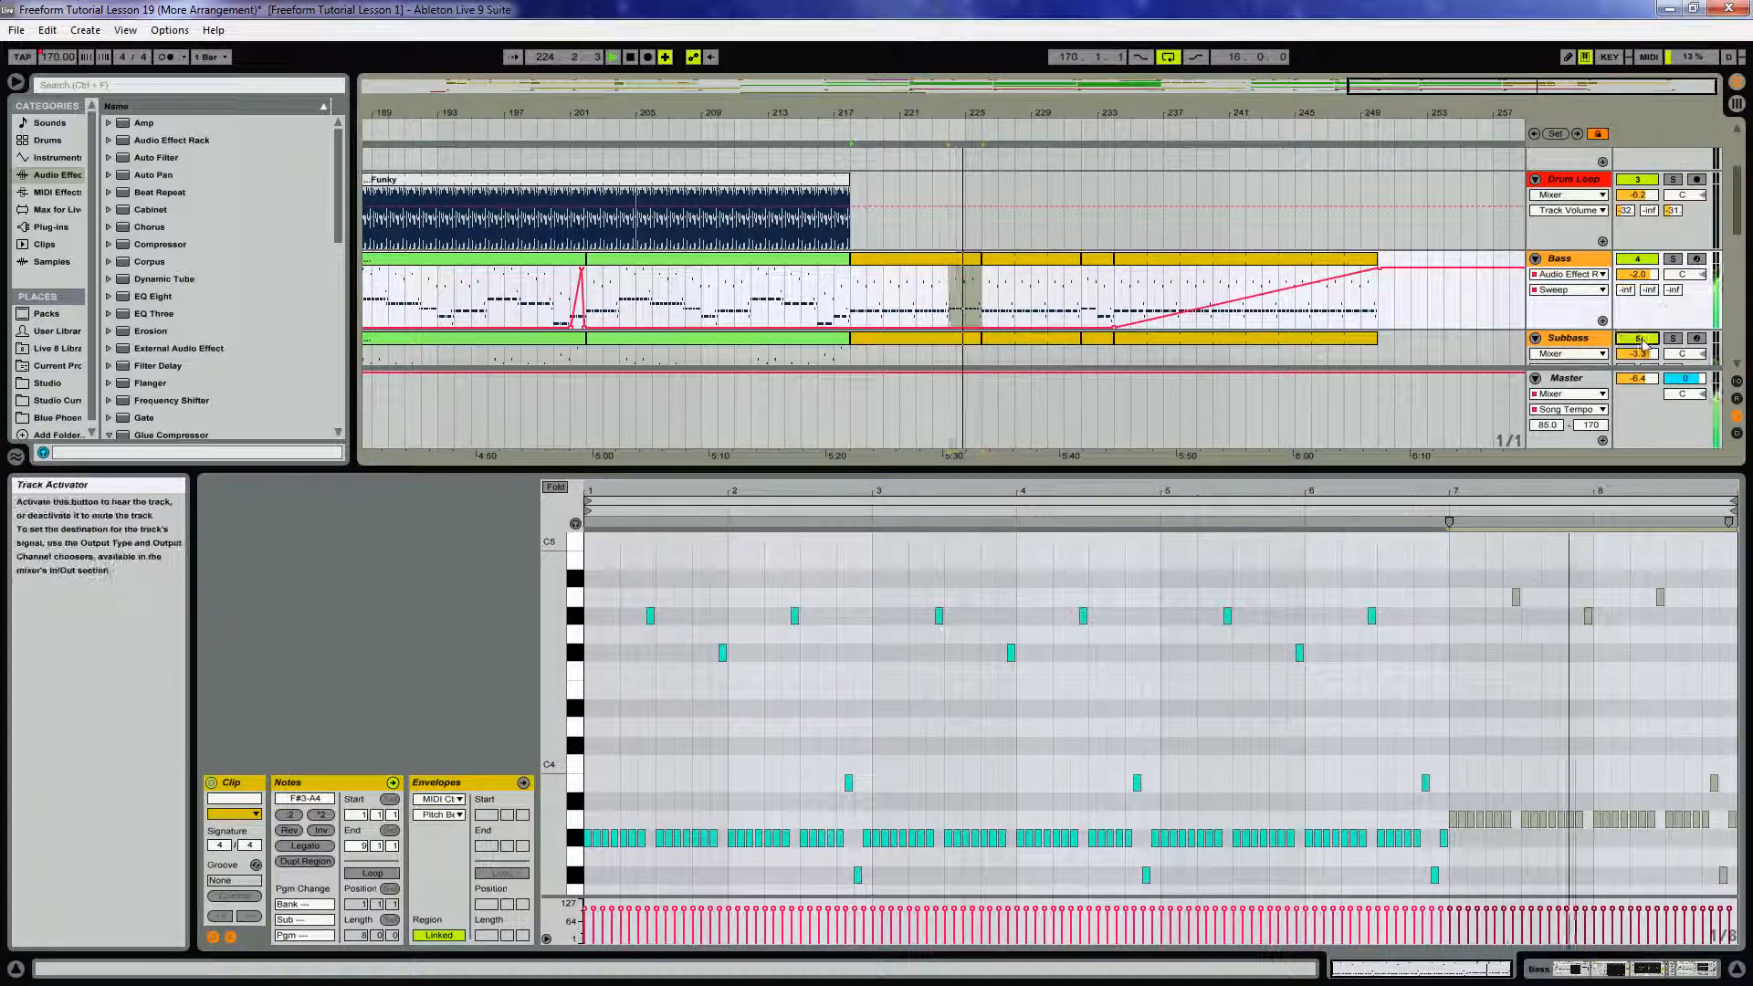
Review the full arrangement from its beginning, from the Drums track down to the HP Filter track
{"action": "scroll", "coordinate": [1165, 225], "scroll_direction": "down", "scroll_amount": 2}
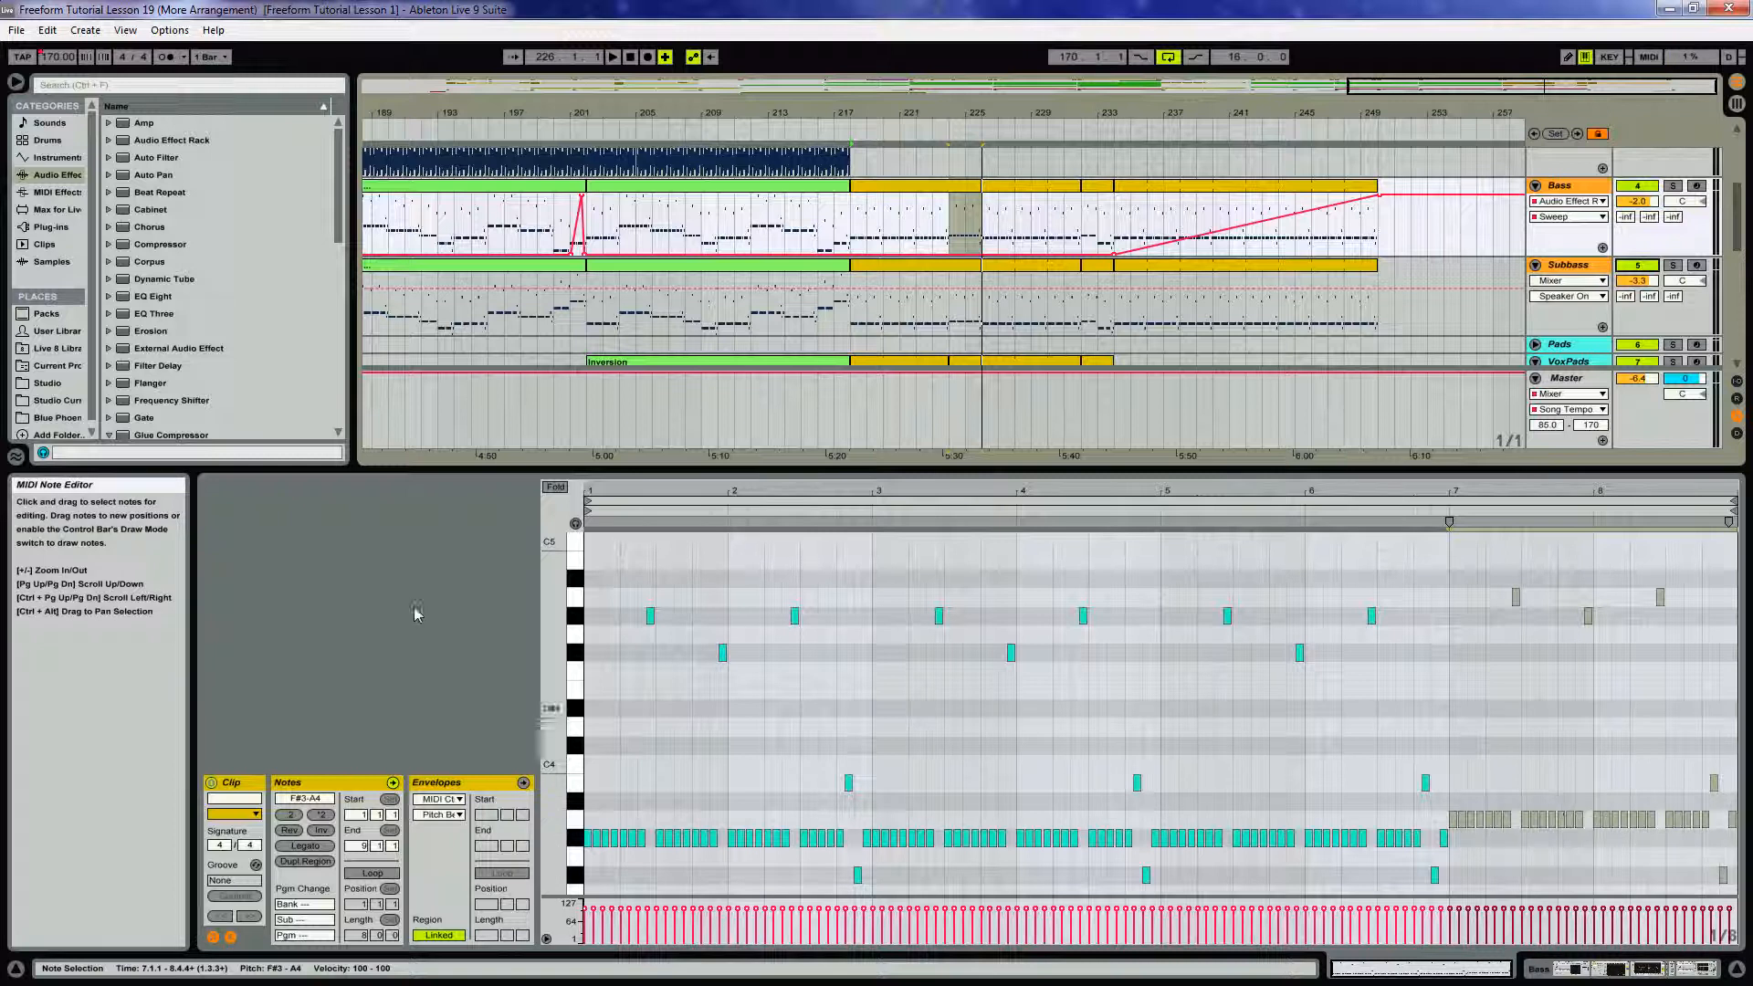
{"action": "left_click_drag", "start_coordinate": [876, 114], "coordinate": [876, 96]}
{"action": "mouse_move", "coordinate": [1233, 113]}
{"action": "left_mouse_down"}
{"action": "mouse_move", "coordinate": [1219, 103]}
{"action": "mouse_move", "coordinate": [1254, 103]}
{"action": "left_mouse_up"}
{"action": "left_click_drag", "start_coordinate": [486, 469], "coordinate": [486, 730]}
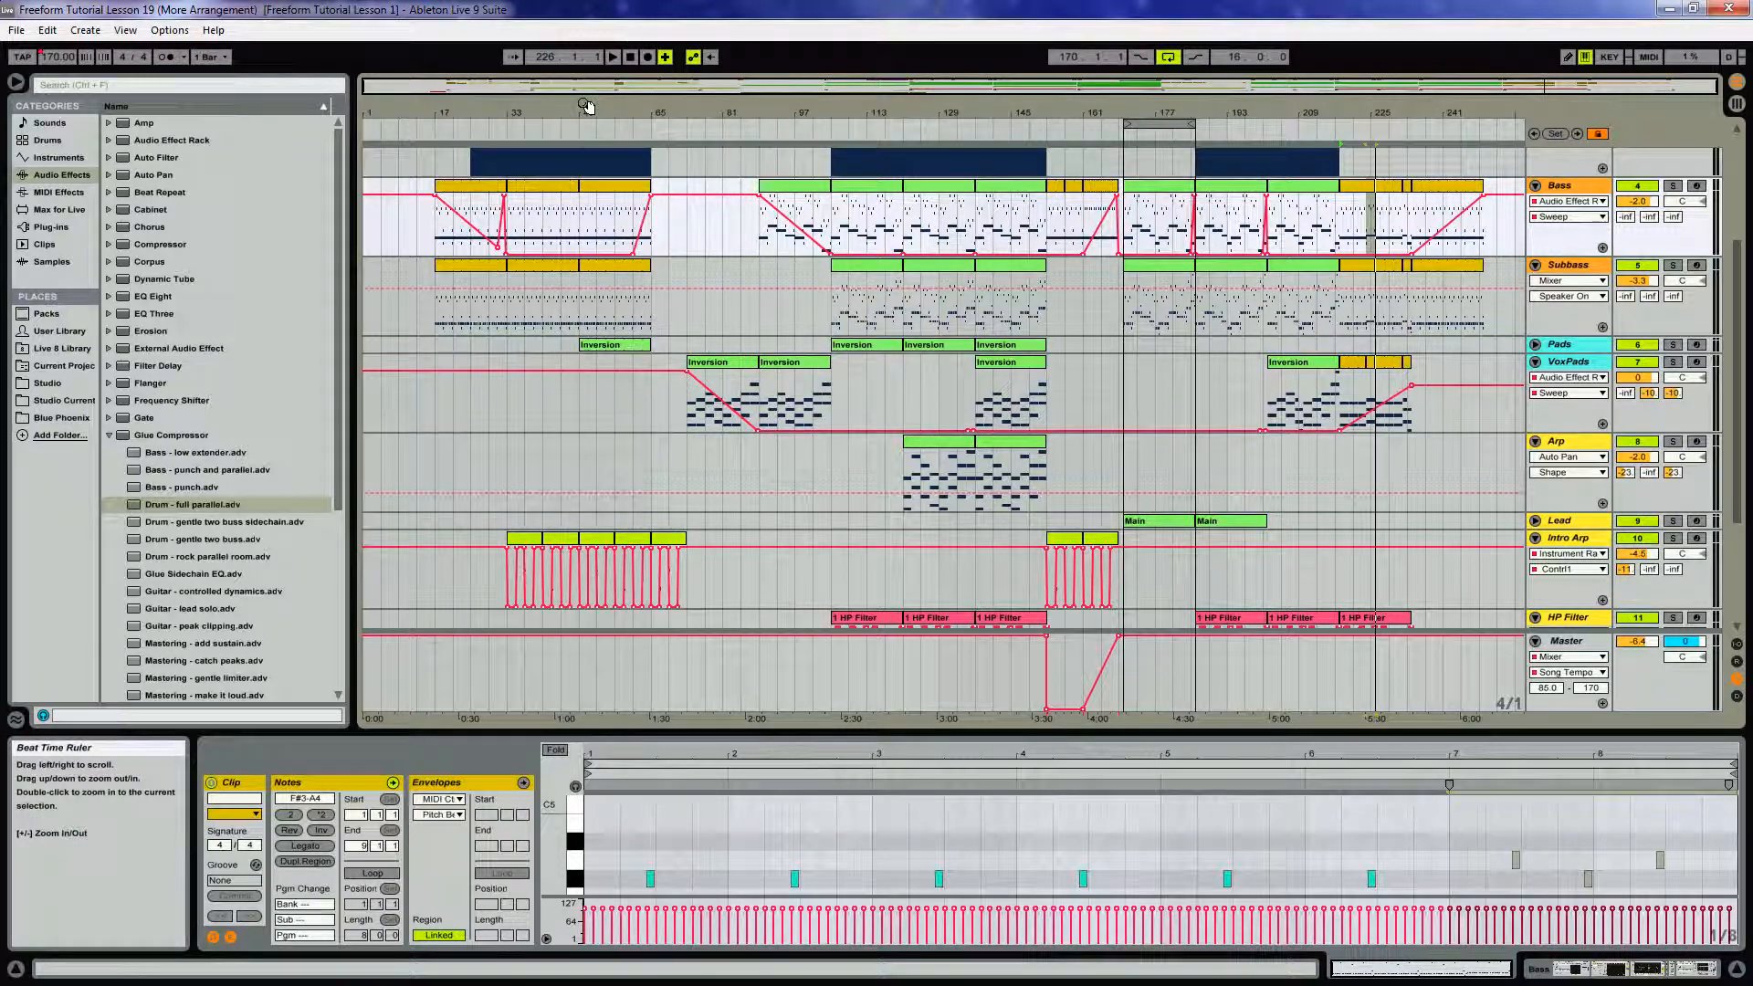
{"action": "left_click_drag", "start_coordinate": [1738, 277], "coordinate": [1738, 175]}
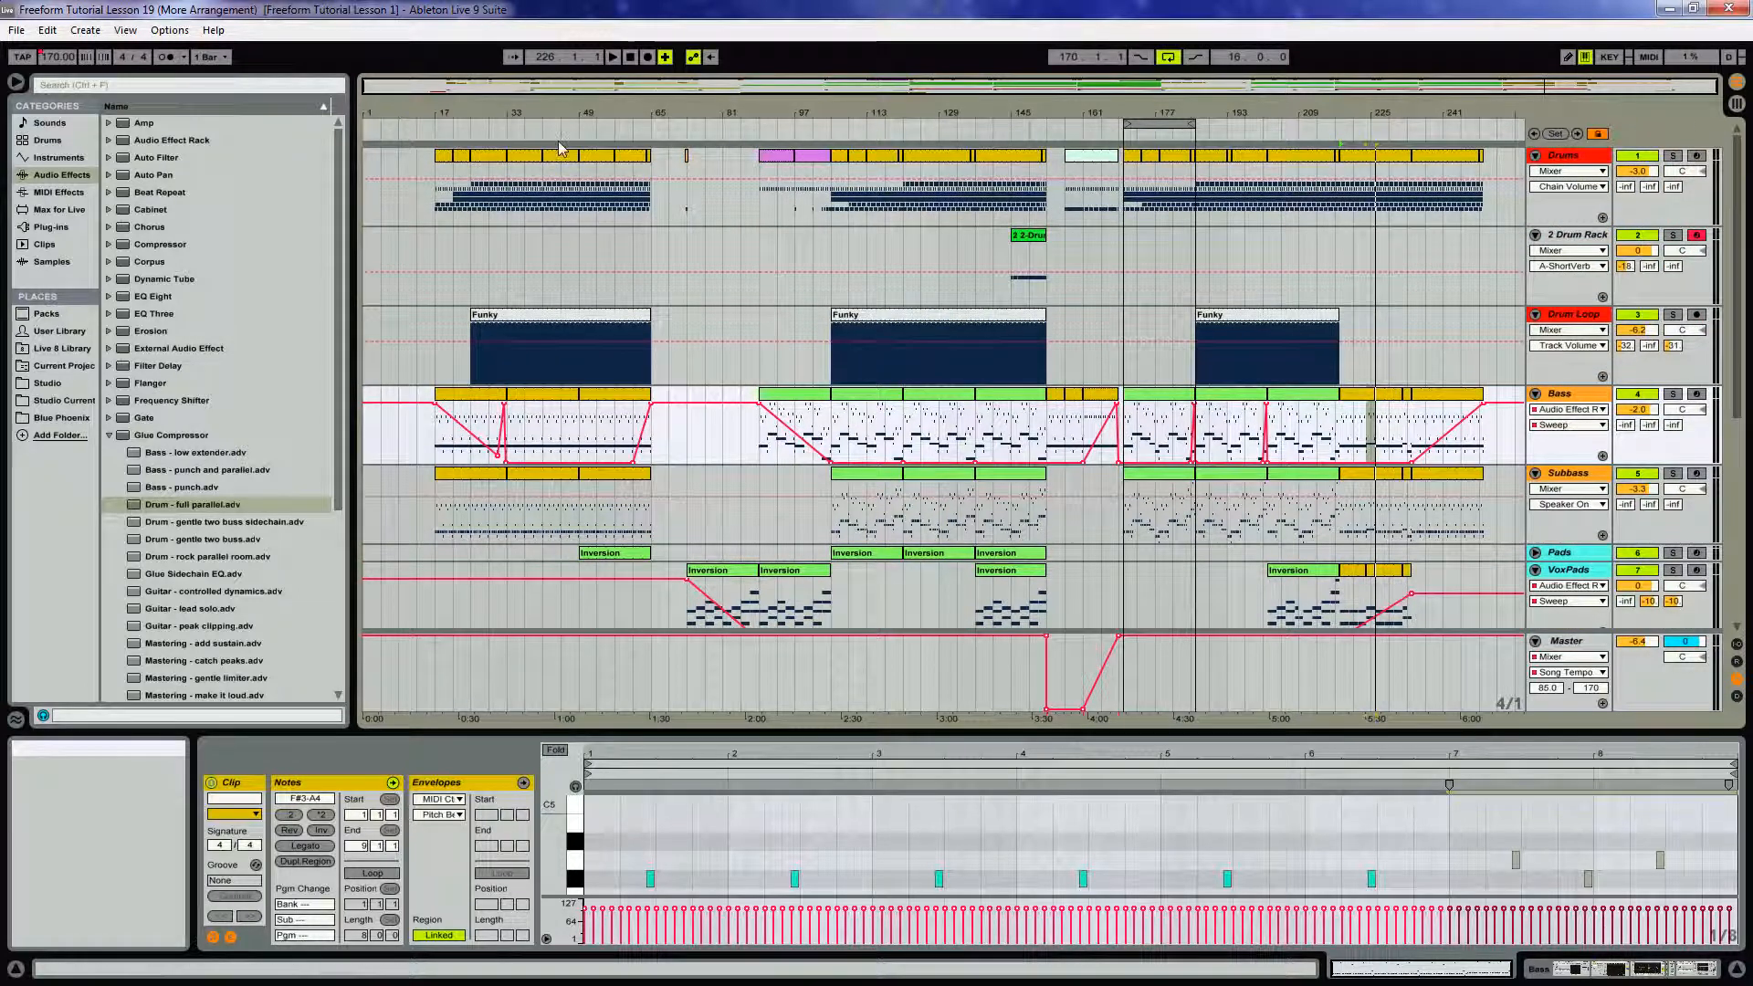